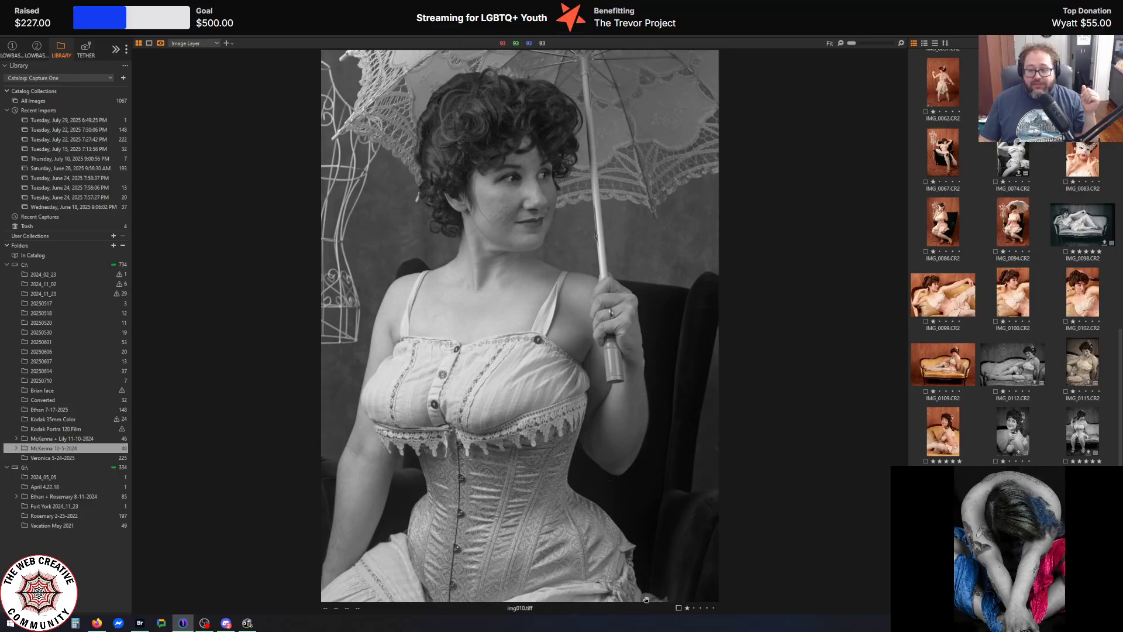
- Turn on automatic hiding of the taskbar in desktop mode in the Windows taskbar settings, and close the settings
{"action": "right_click", "coordinate": [775, 623]}
{"action": "left_click", "coordinate": [806, 619]}
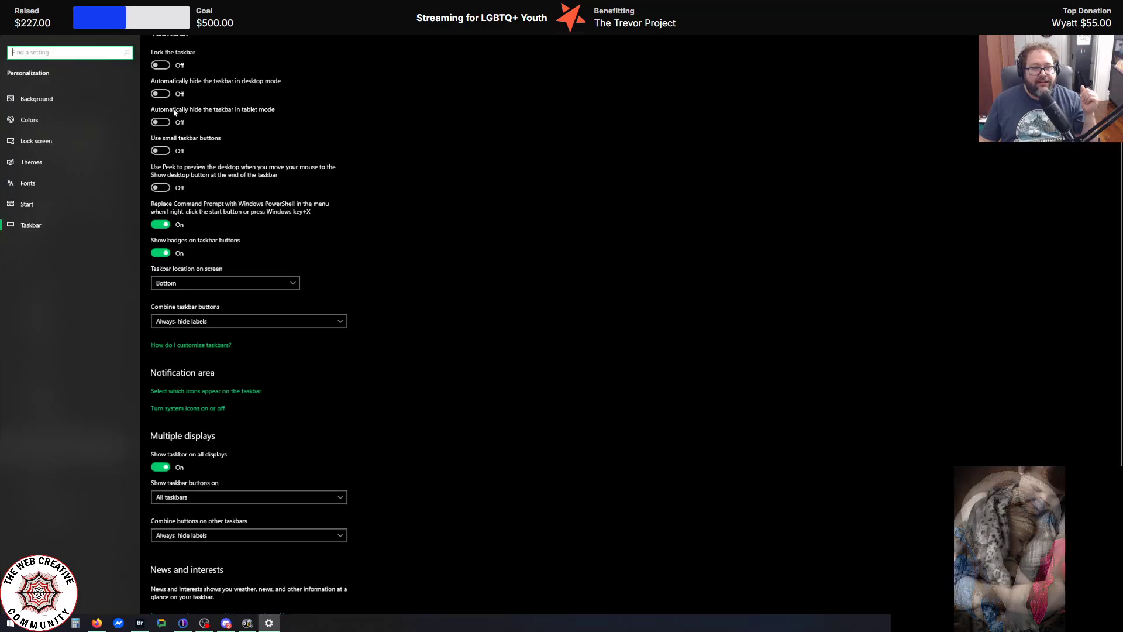
{"action": "left_click", "coordinate": [161, 94]}
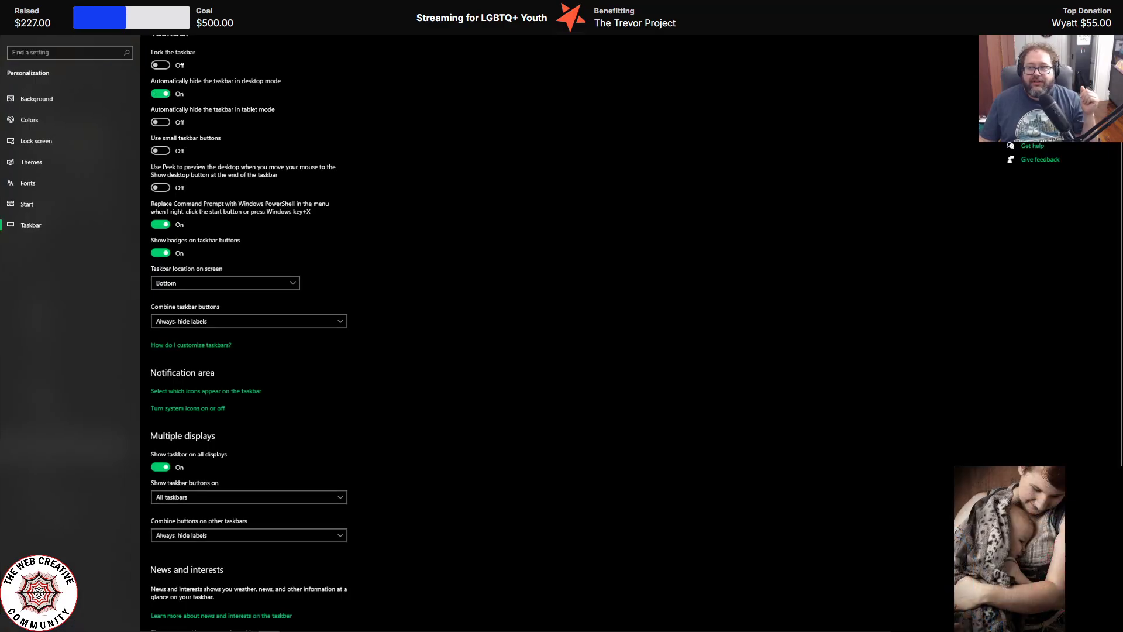
{"action": "key", "text": "alt+F4"}
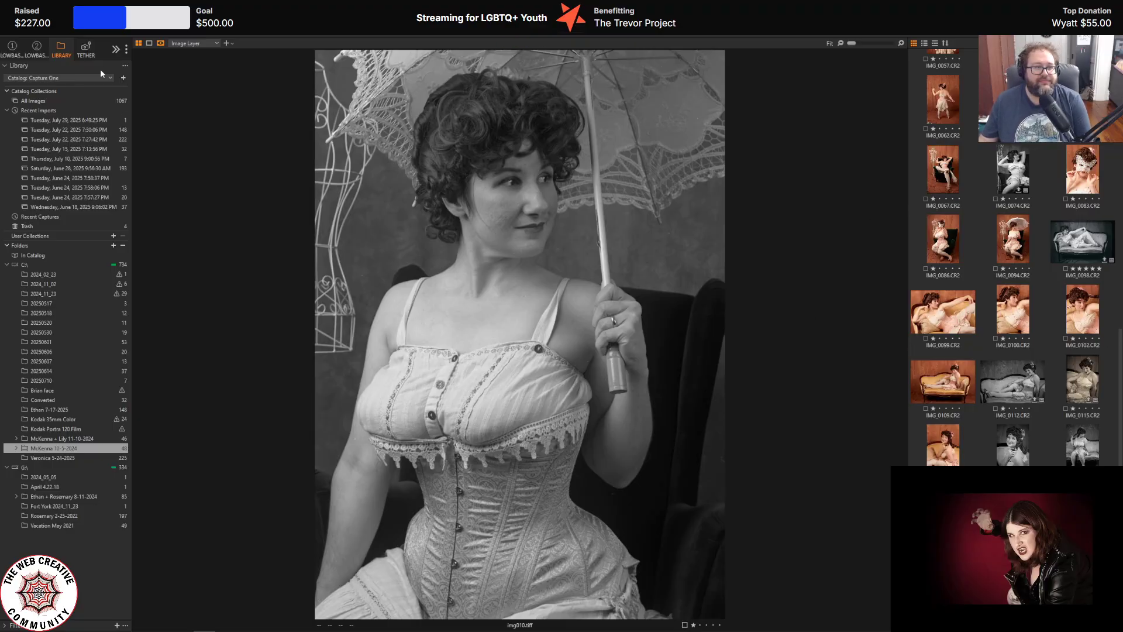
- Pull the white end point of the photo's Luma curve inward along the upper edge to brighten the highlights
{"action": "left_click", "coordinate": [34, 54]}
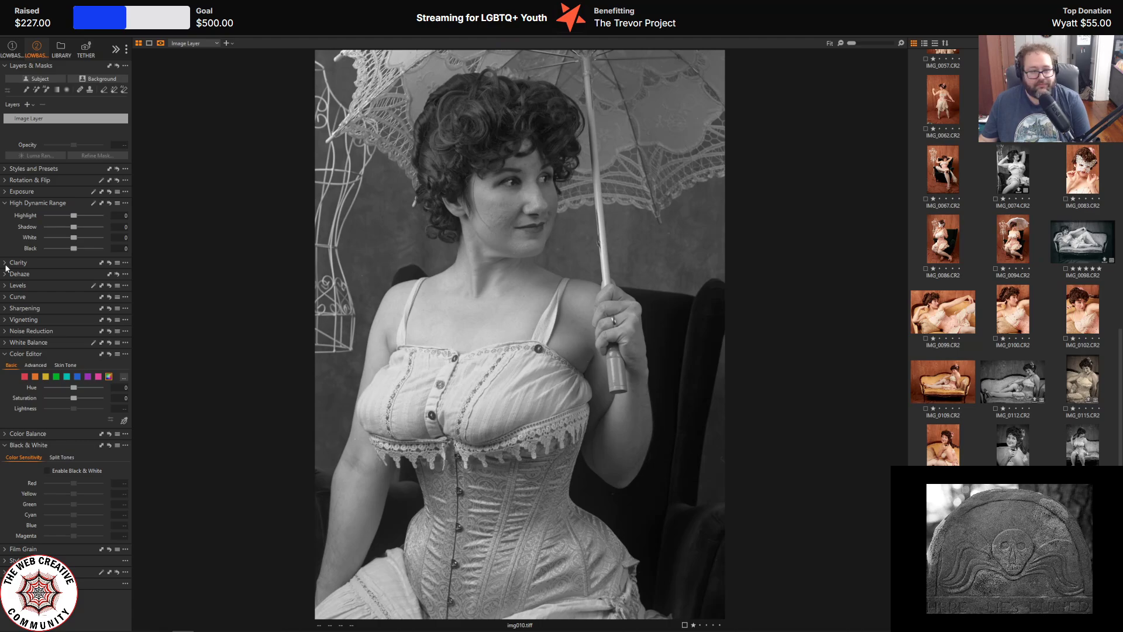
{"action": "left_click", "coordinate": [5, 297]}
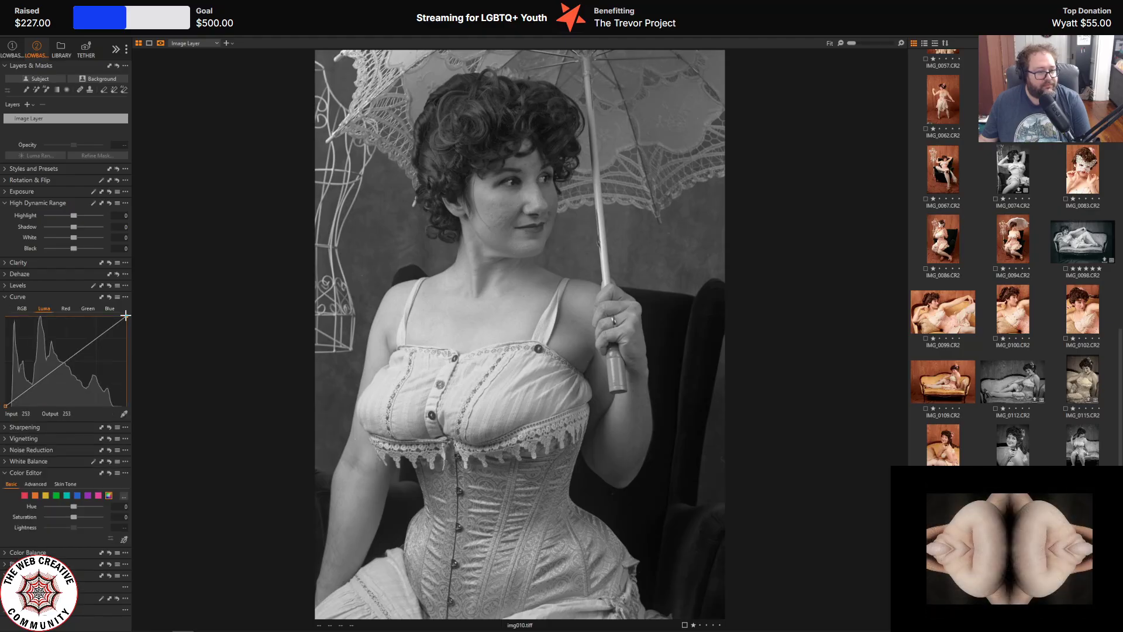
{"action": "left_click_drag", "start_coordinate": [126, 316], "coordinate": [113, 313]}
{"action": "left_click", "coordinate": [6, 405]}
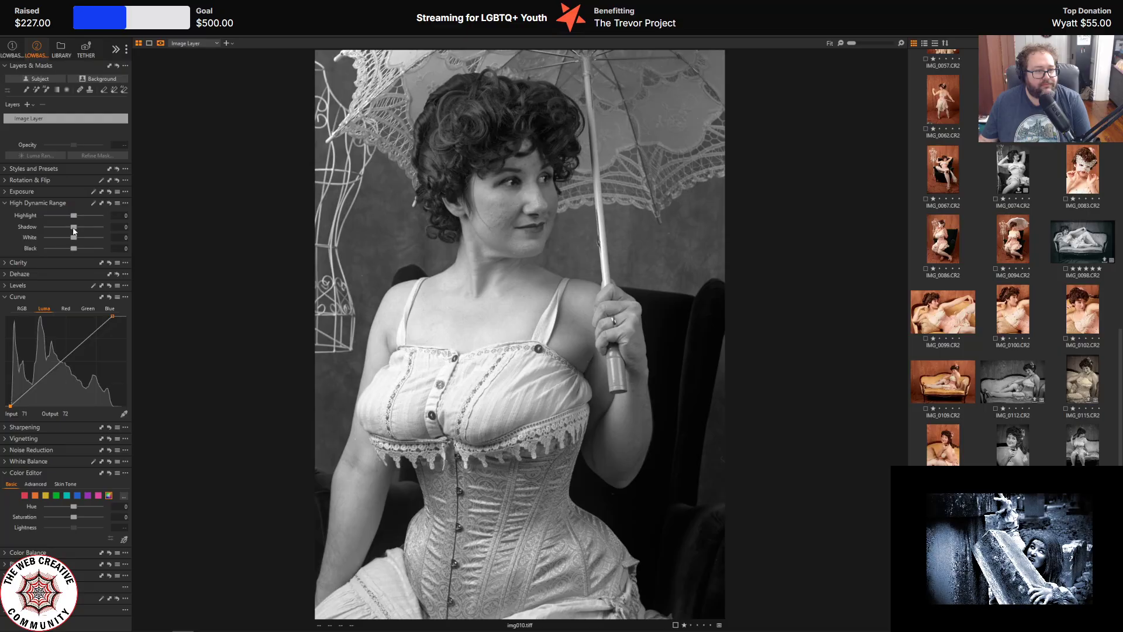
{"action": "mouse_move", "coordinate": [74, 231]}
{"action": "left_mouse_down"}
{"action": "mouse_move", "coordinate": [53, 227]}
{"action": "mouse_move", "coordinate": [74, 228]}
{"action": "left_mouse_up"}
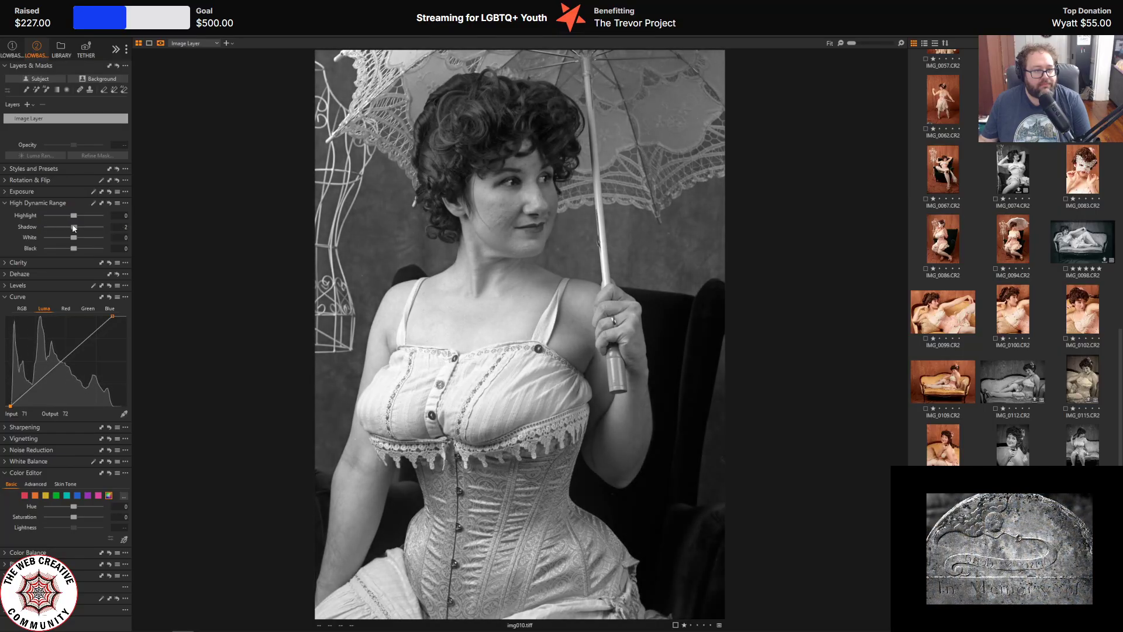
{"action": "left_click", "coordinate": [125, 227]}
{"action": "type", "text": "0"}
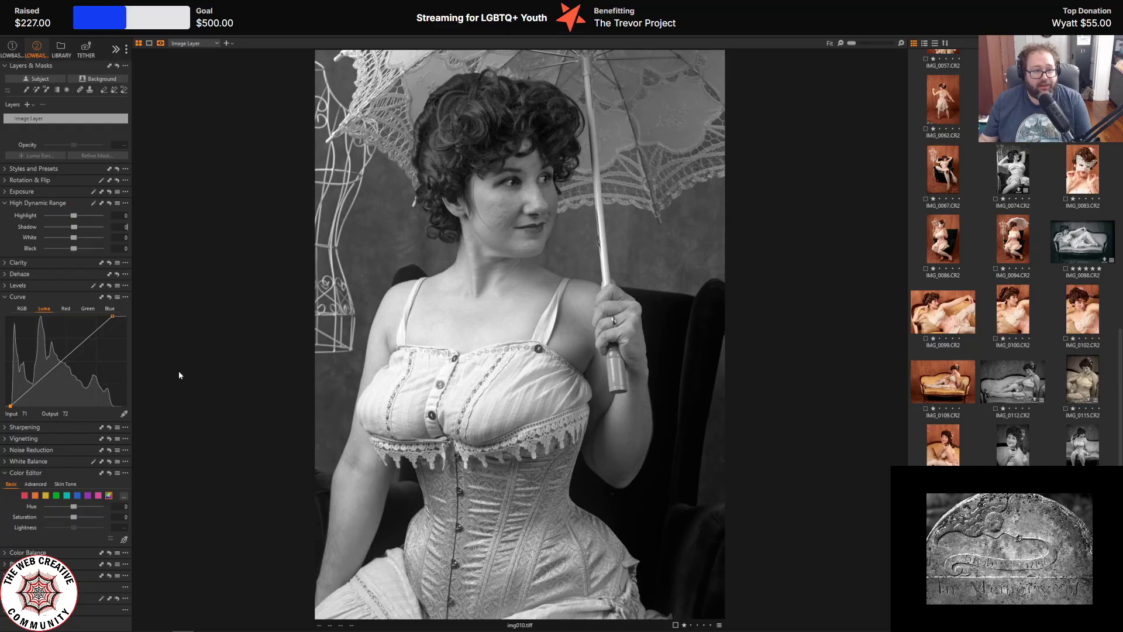
- Set High Dynamic Range Highlight to -8 and White to -100, and move the Luma curve's white point to input 223, output 255
{"action": "left_click", "coordinate": [124, 235]}
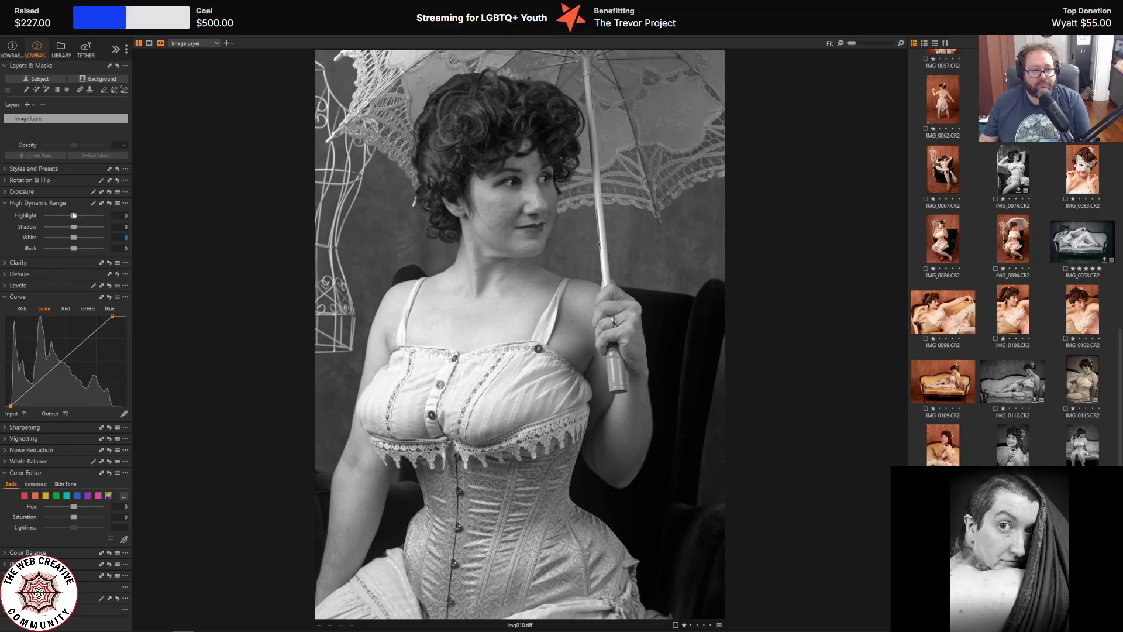
{"action": "left_click_drag", "start_coordinate": [74, 216], "coordinate": [16, 237]}
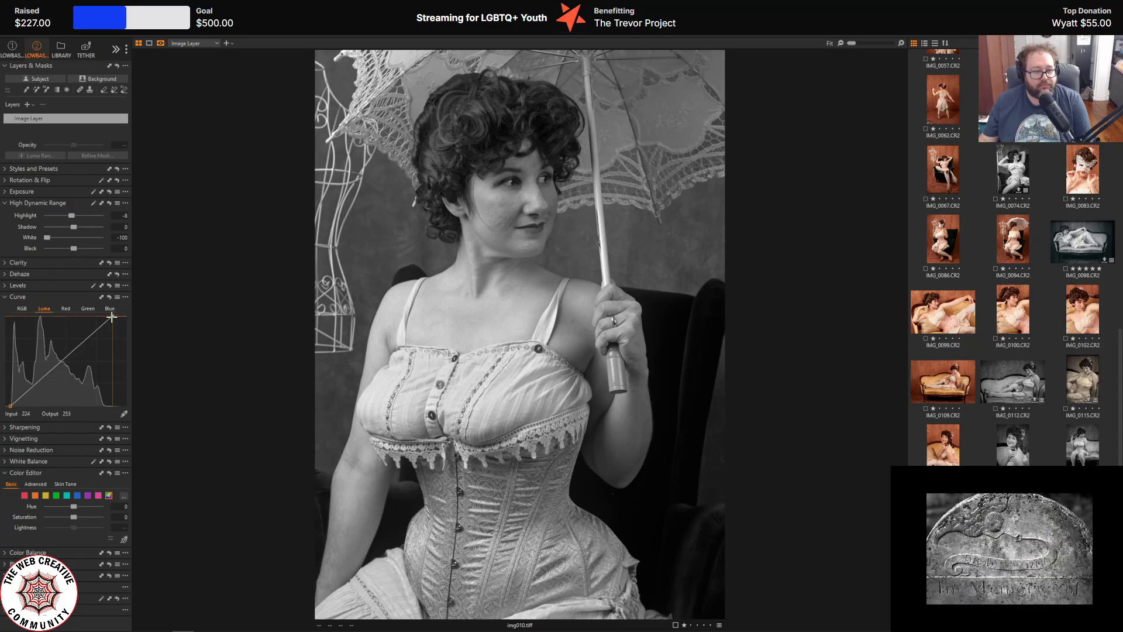
{"action": "left_click_drag", "start_coordinate": [112, 317], "coordinate": [111, 316]}
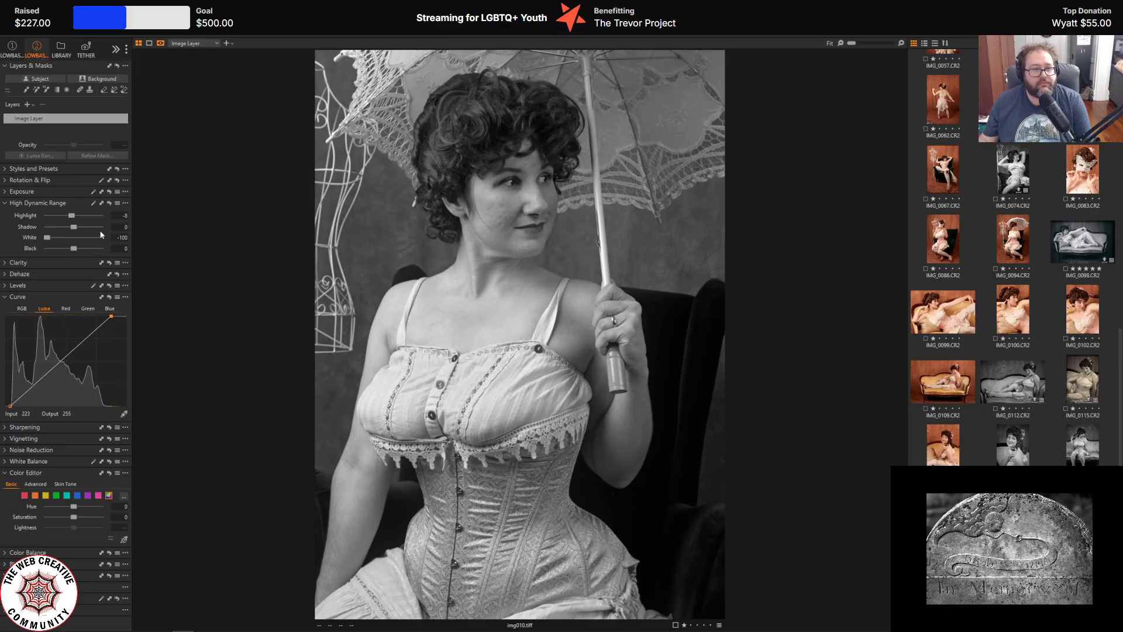
- Set the Contrast in the Exposure adjustments to -2
{"action": "mouse_move", "coordinate": [71, 208]}
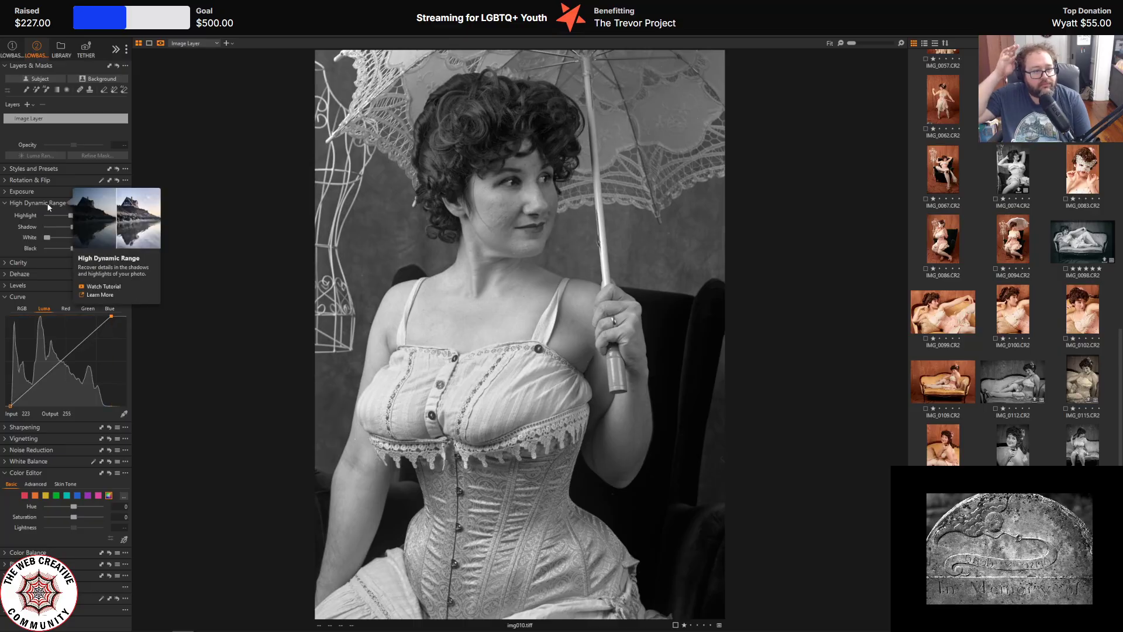
{"action": "left_click", "coordinate": [8, 196]}
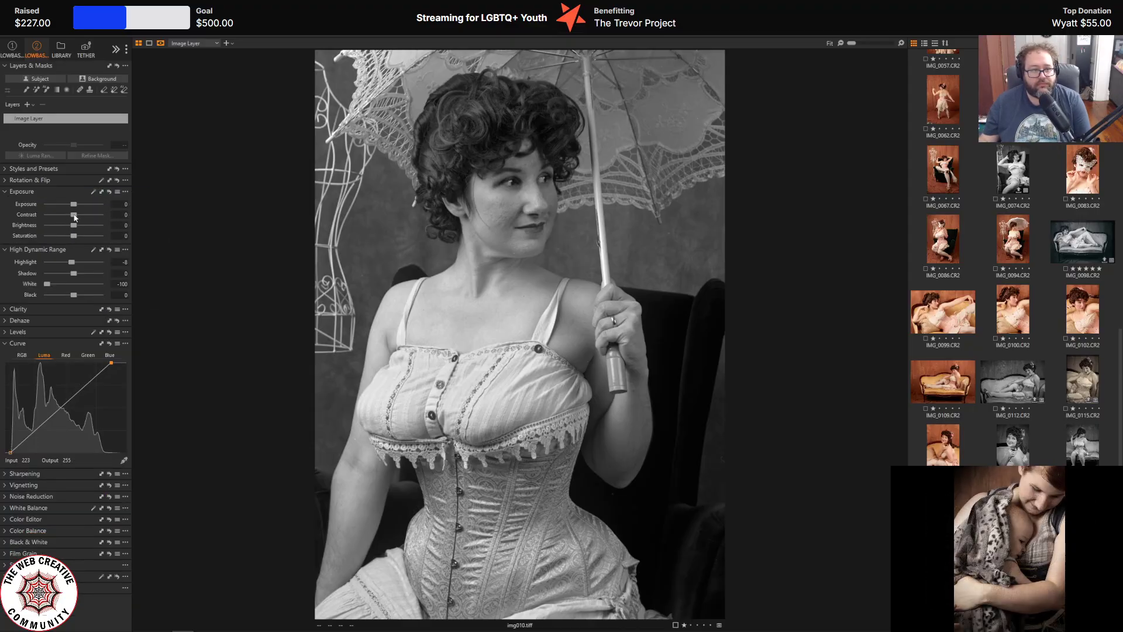
{"action": "left_click_drag", "start_coordinate": [74, 215], "coordinate": [79, 213]}
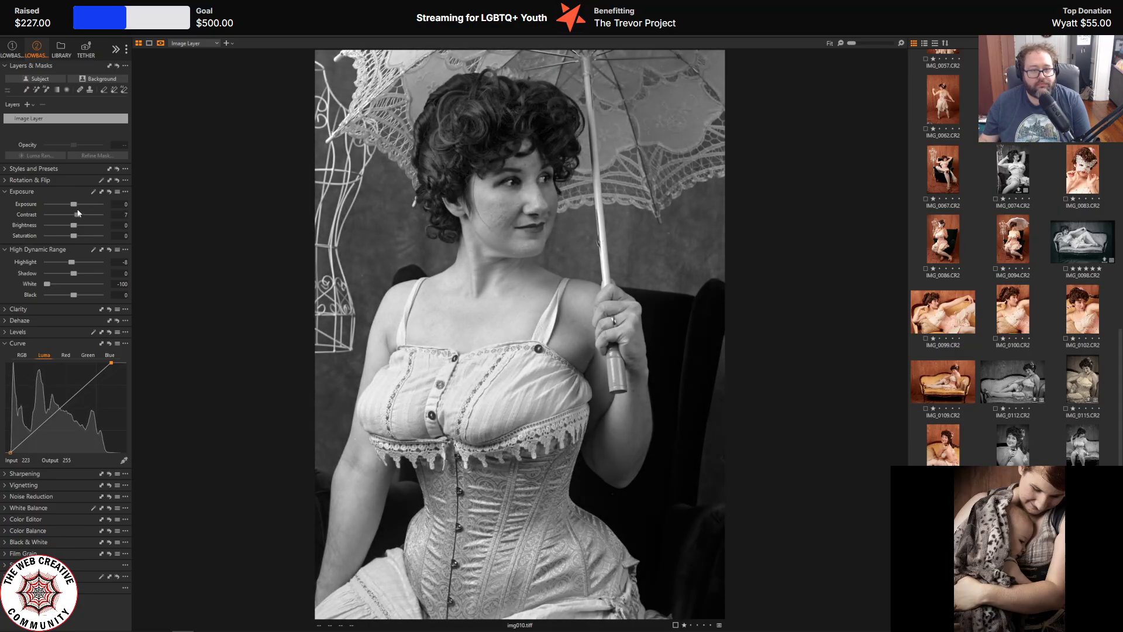
{"action": "left_click", "coordinate": [4, 487]}
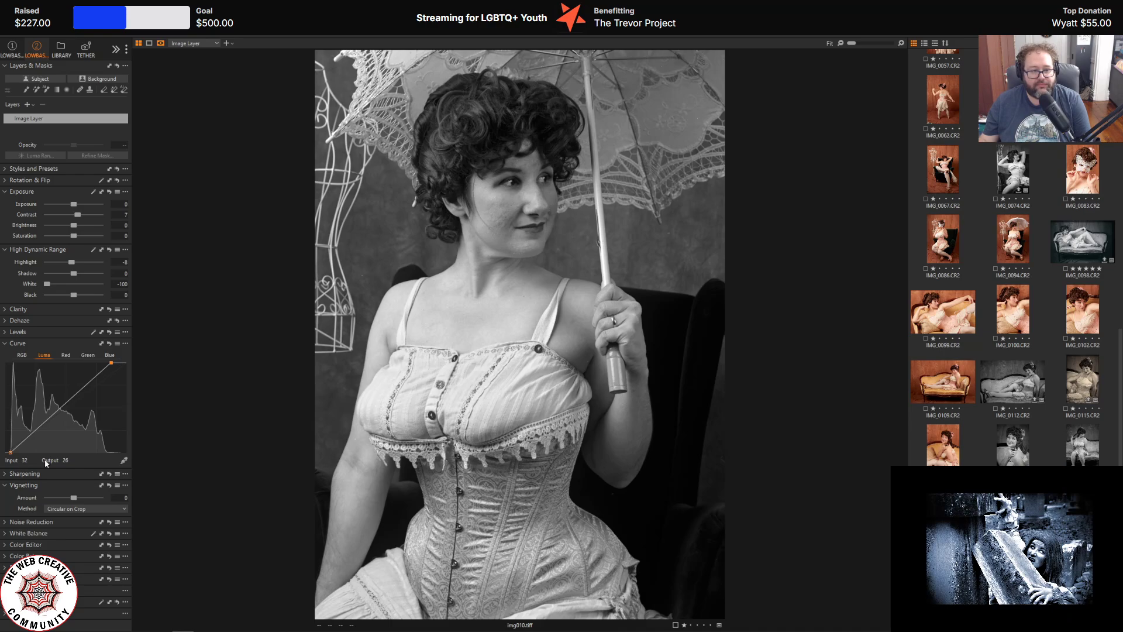
{"action": "left_click_drag", "start_coordinate": [71, 218], "coordinate": [84, 217]}
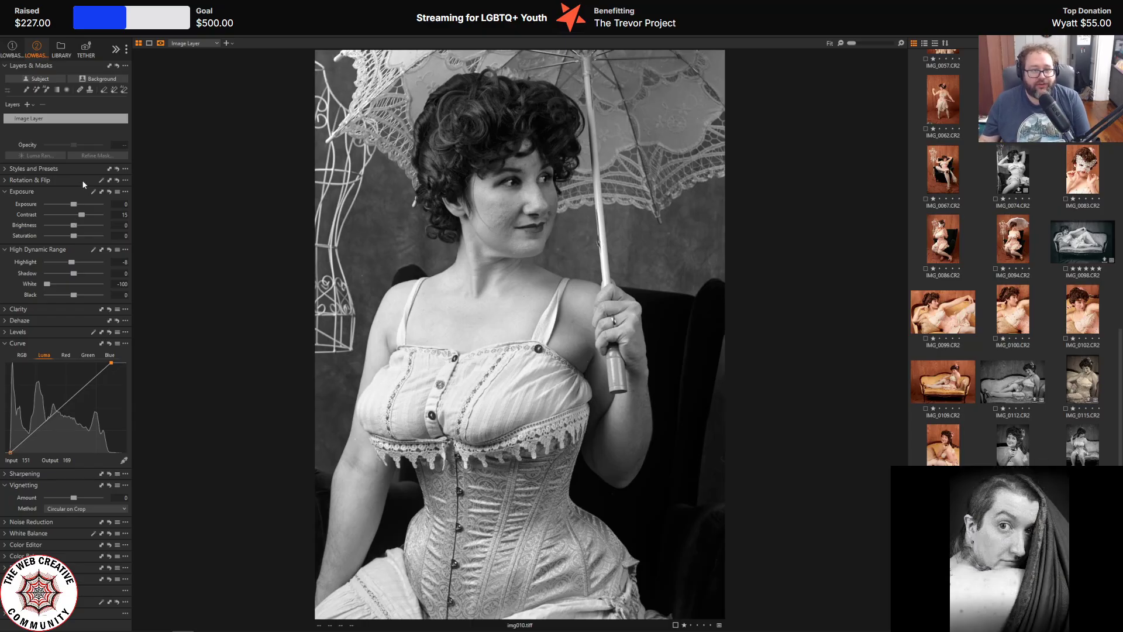
{"action": "left_click_drag", "start_coordinate": [83, 216], "coordinate": [73, 216]}
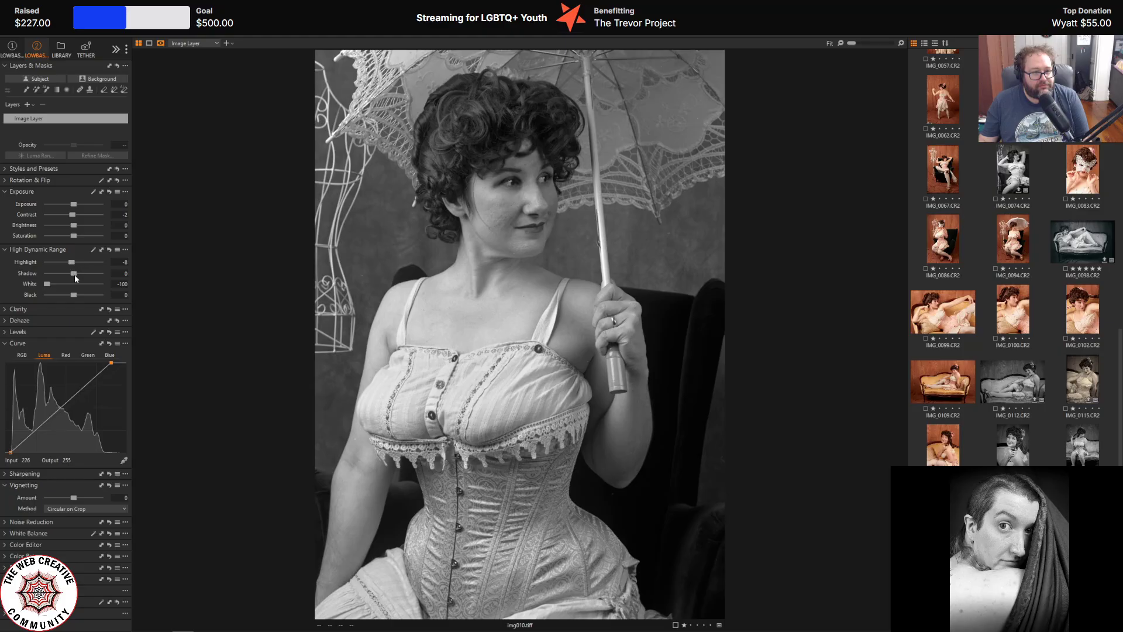
- Set High Dynamic Range Shadow to 30, Highlight to -5 and Black to -16, and add a vignette with an amount of -1.84
{"action": "left_click_drag", "start_coordinate": [75, 275], "coordinate": [77, 275]}
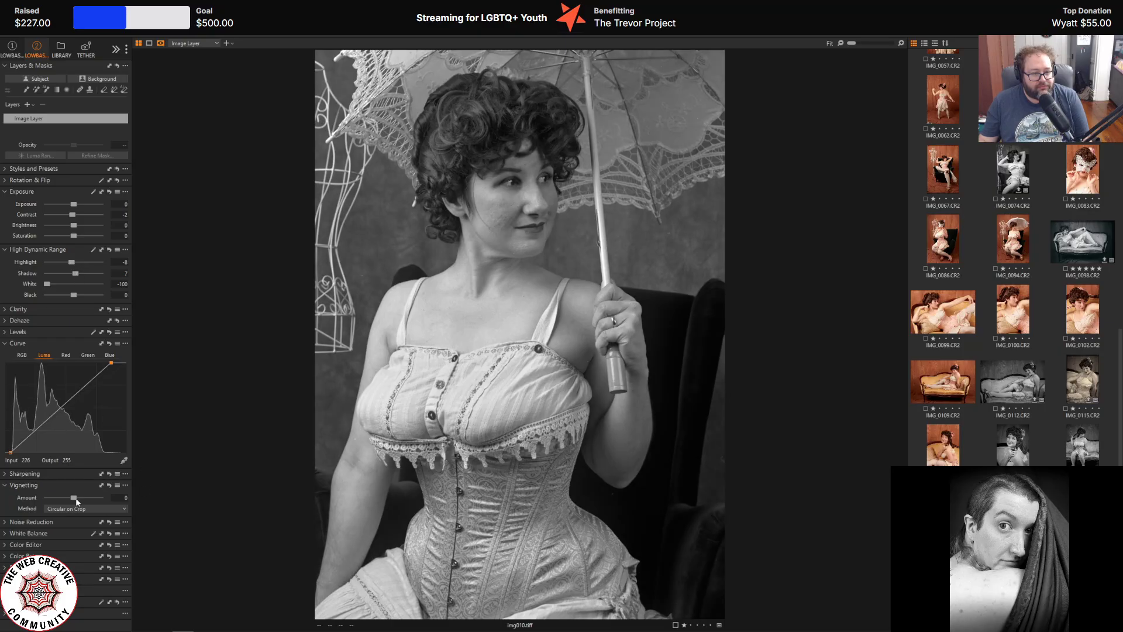
{"action": "left_click_drag", "start_coordinate": [73, 497], "coordinate": [61, 497]}
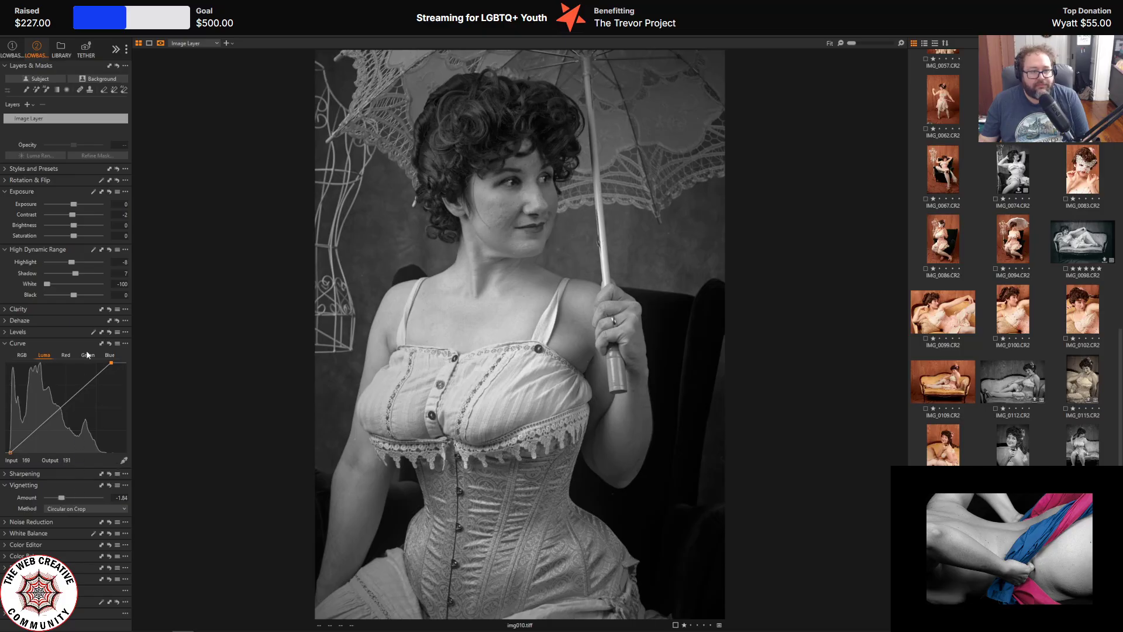
{"action": "left_click_drag", "start_coordinate": [75, 273], "coordinate": [84, 278]}
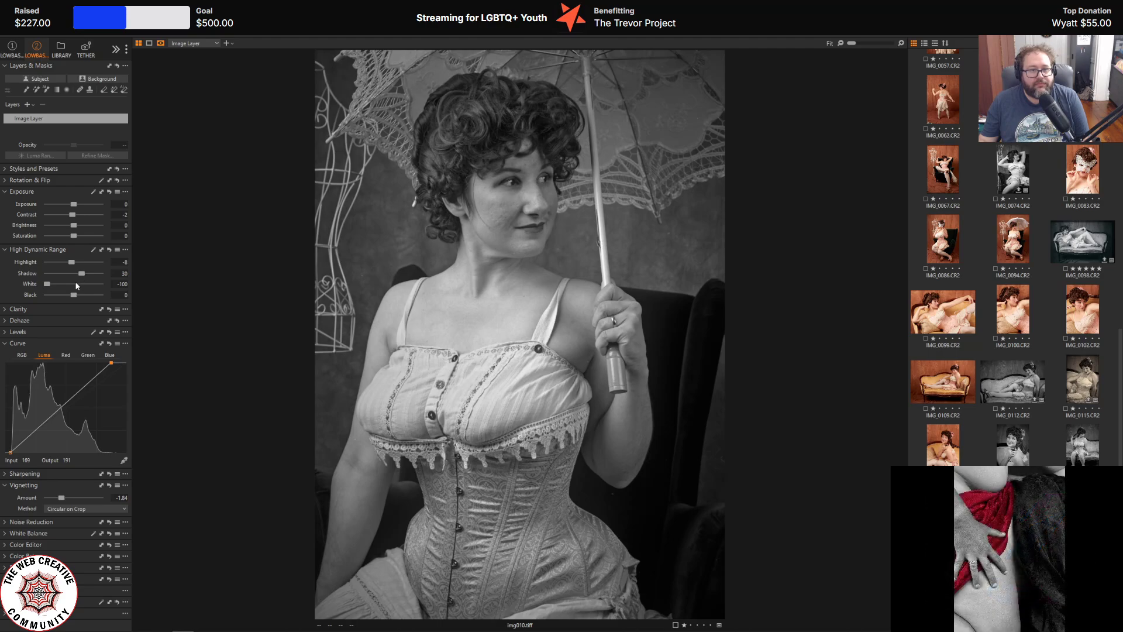
{"action": "mouse_move", "coordinate": [70, 265]}
{"action": "left_mouse_down"}
{"action": "mouse_move", "coordinate": [46, 265]}
{"action": "mouse_move", "coordinate": [92, 263]}
{"action": "mouse_move", "coordinate": [72, 266]}
{"action": "left_mouse_up"}
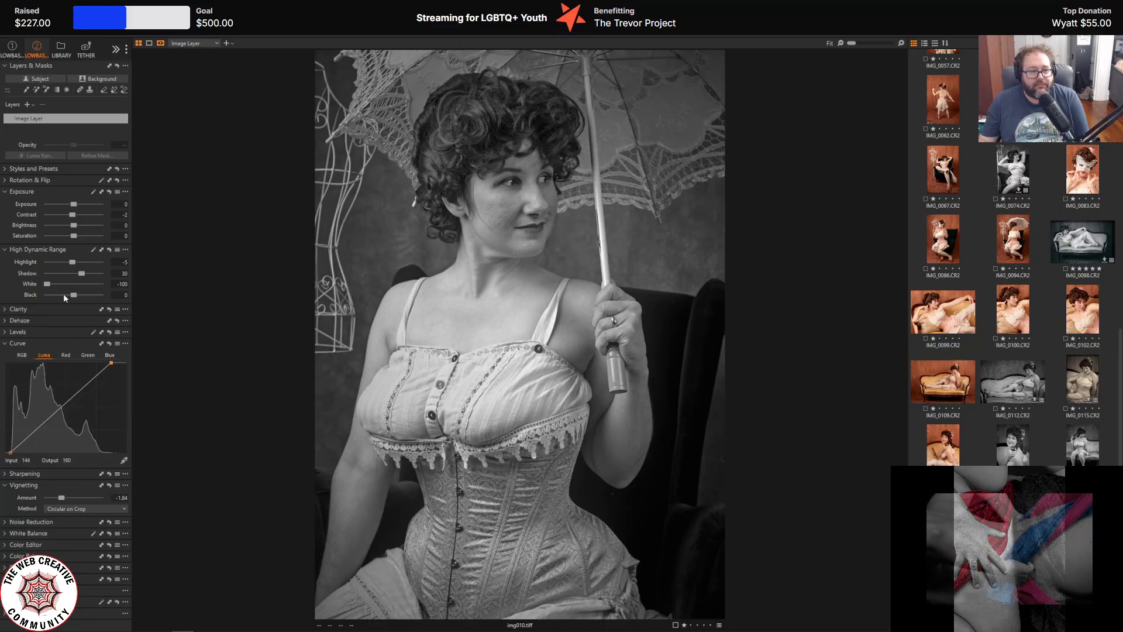
{"action": "left_click_drag", "start_coordinate": [71, 295], "coordinate": [68, 295]}
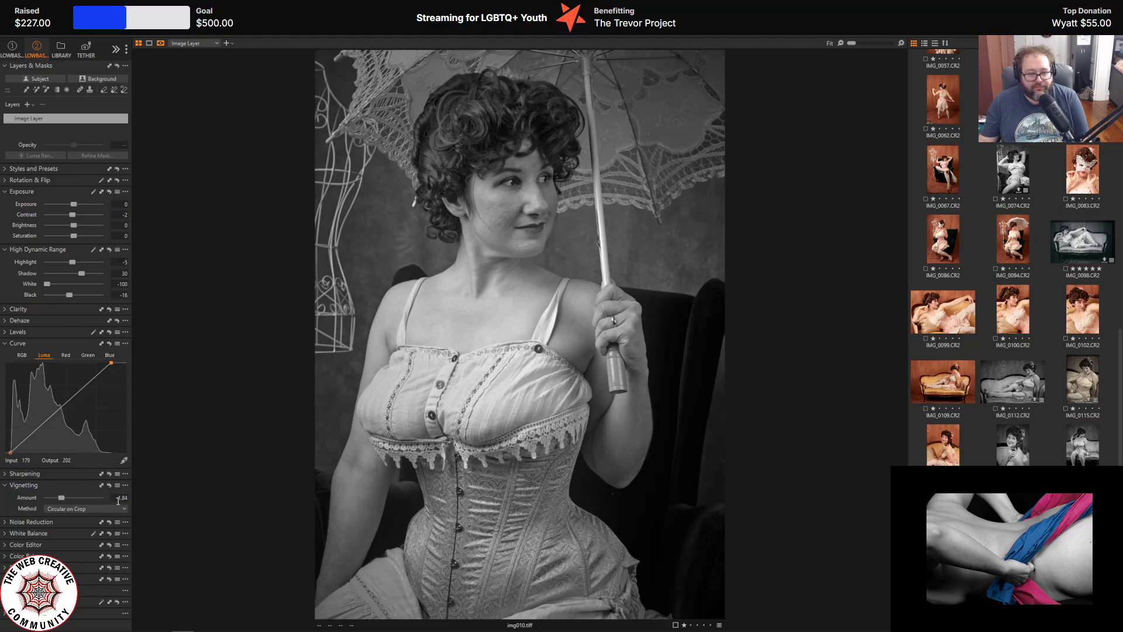
- Set the vignetting amount to -2
{"action": "left_click_drag", "start_coordinate": [113, 500], "coordinate": [157, 500]}
{"action": "type", "text": "-2"}
{"action": "key", "text": "Return"}
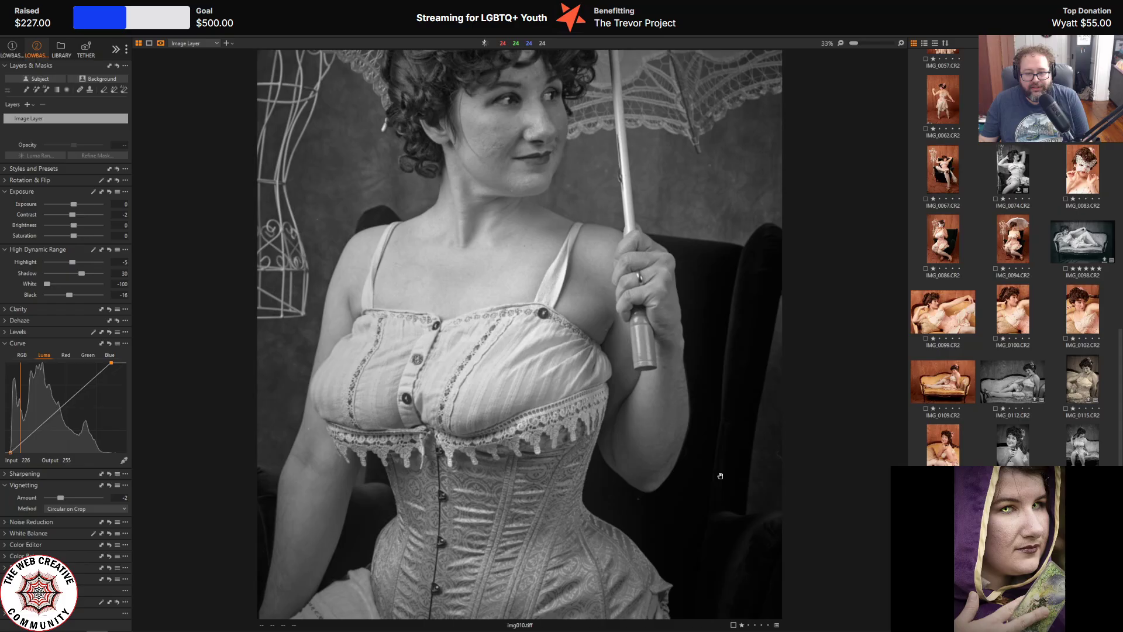
- Remove the dust spots on the dark background beside the chair and just below the raised arm's elbow with the Remove Spot tool
{"action": "scroll", "coordinate": [720, 476], "scroll_direction": "up", "scroll_amount": 1}
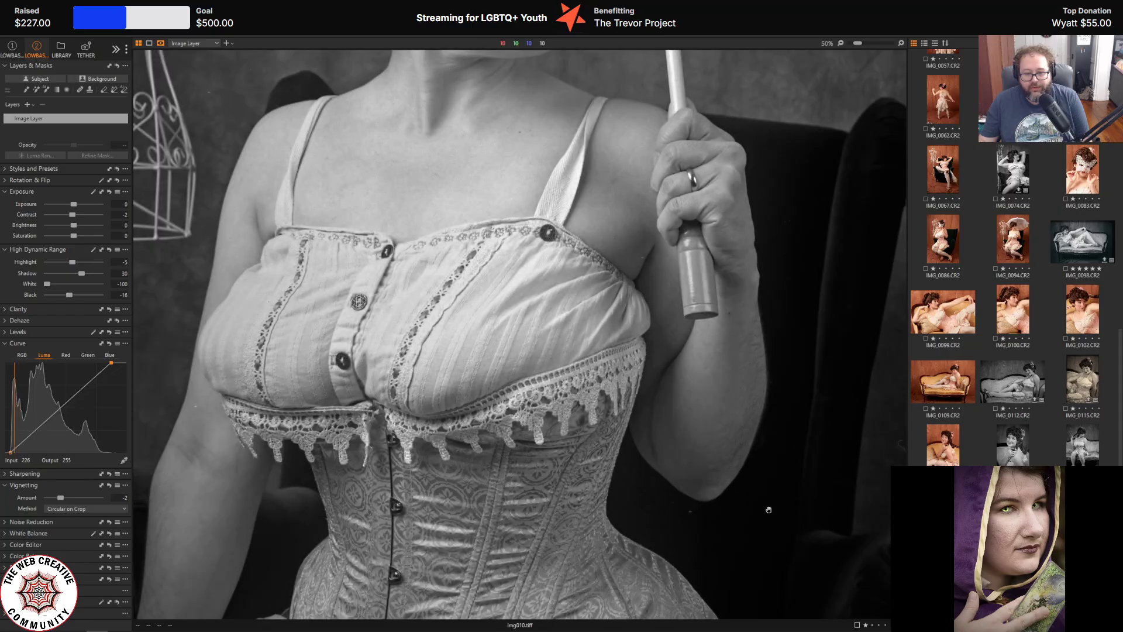
{"action": "left_click_drag", "start_coordinate": [761, 493], "coordinate": [621, 363]}
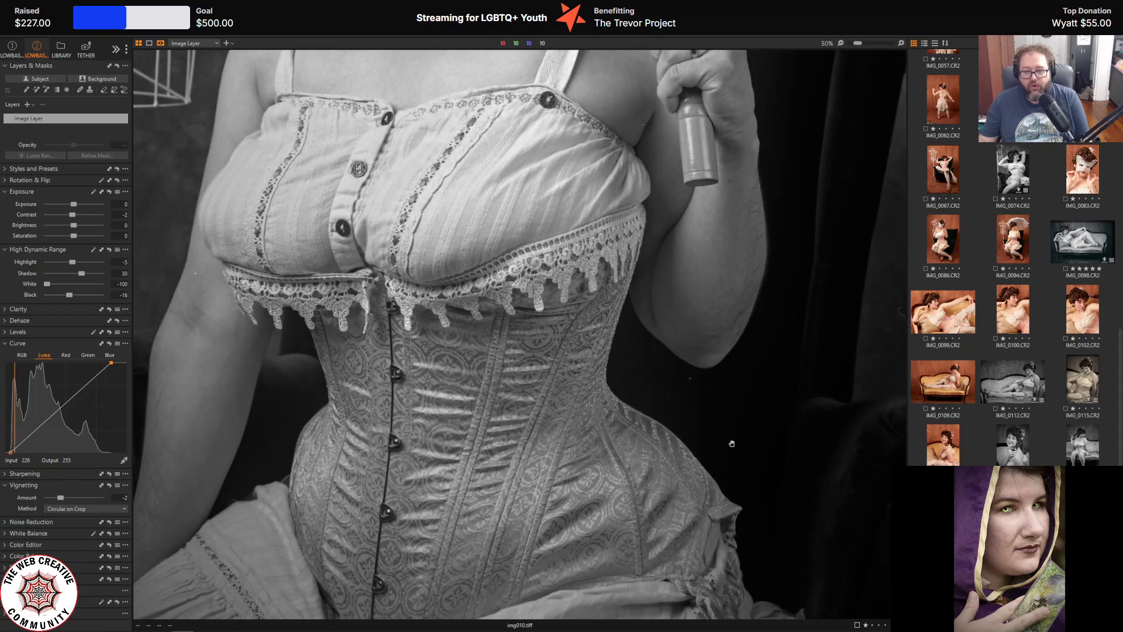
{"action": "scroll", "coordinate": [732, 436], "scroll_direction": "down", "scroll_amount": 1}
{"action": "scroll", "coordinate": [742, 454], "scroll_direction": "up", "scroll_amount": 1}
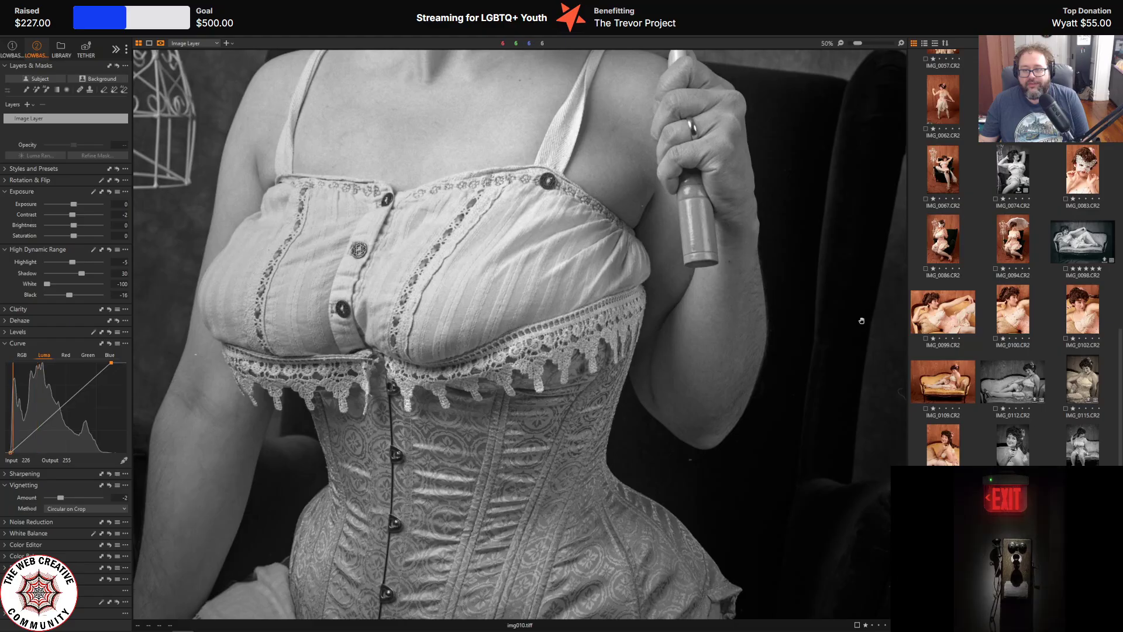
{"action": "scroll", "coordinate": [835, 357], "scroll_direction": "up", "scroll_amount": 1}
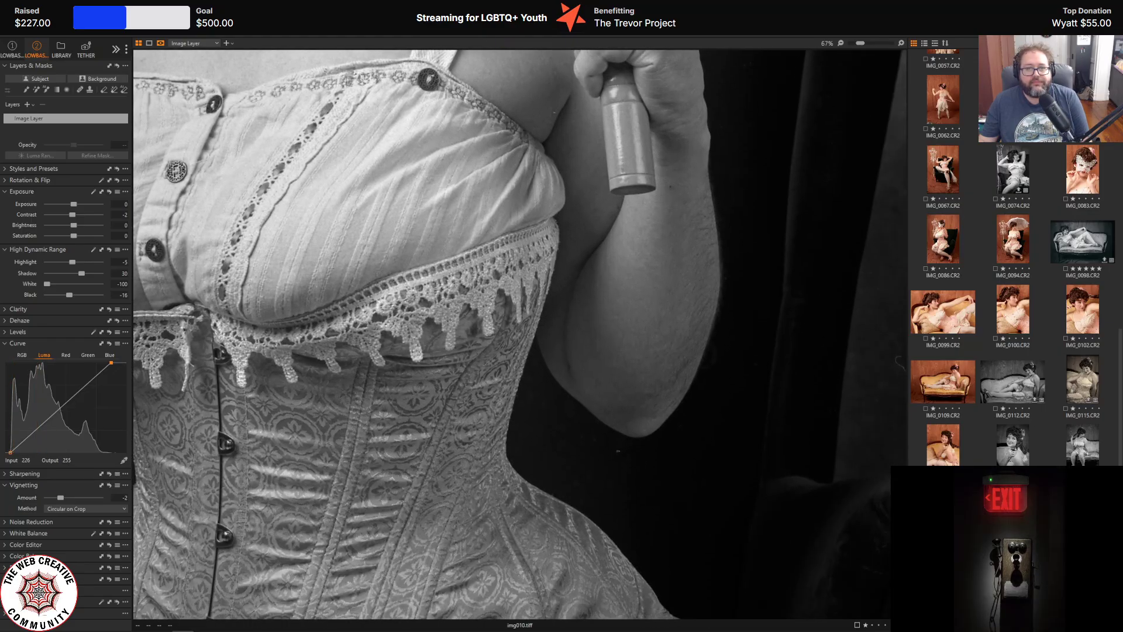
{"action": "right_click", "coordinate": [591, 56]}
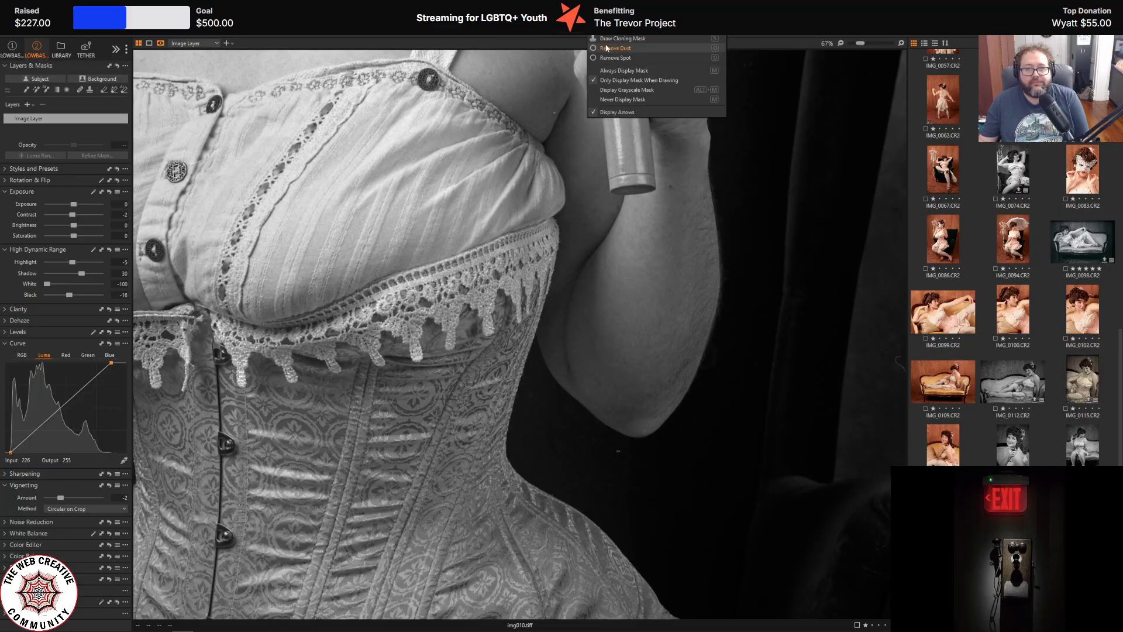
{"action": "left_click", "coordinate": [606, 58]}
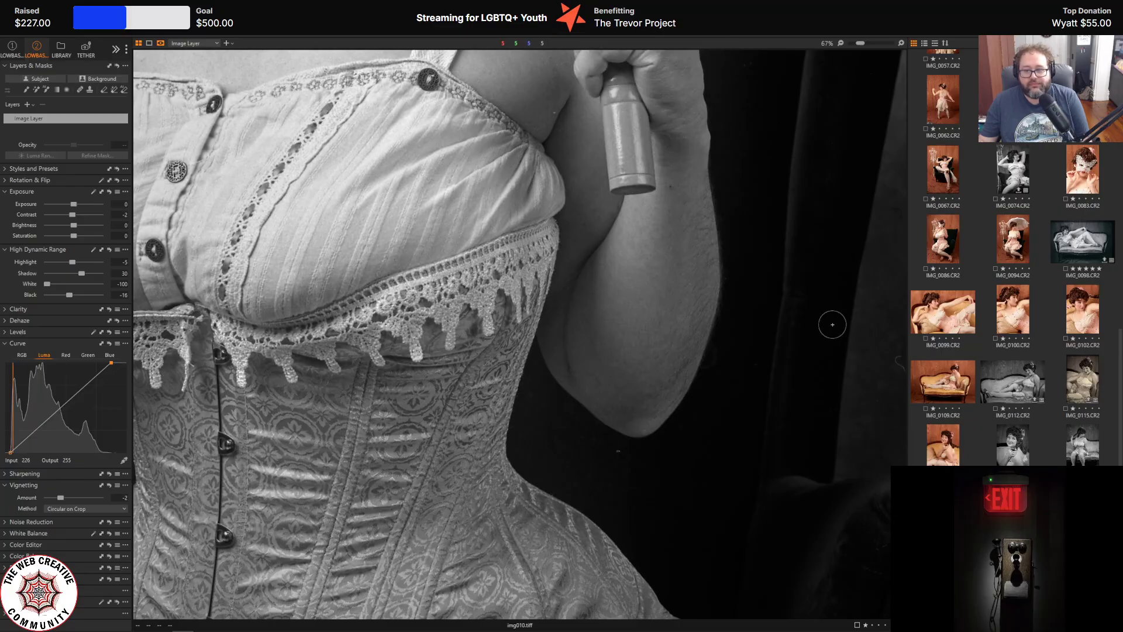
{"action": "left_click", "coordinate": [891, 363]}
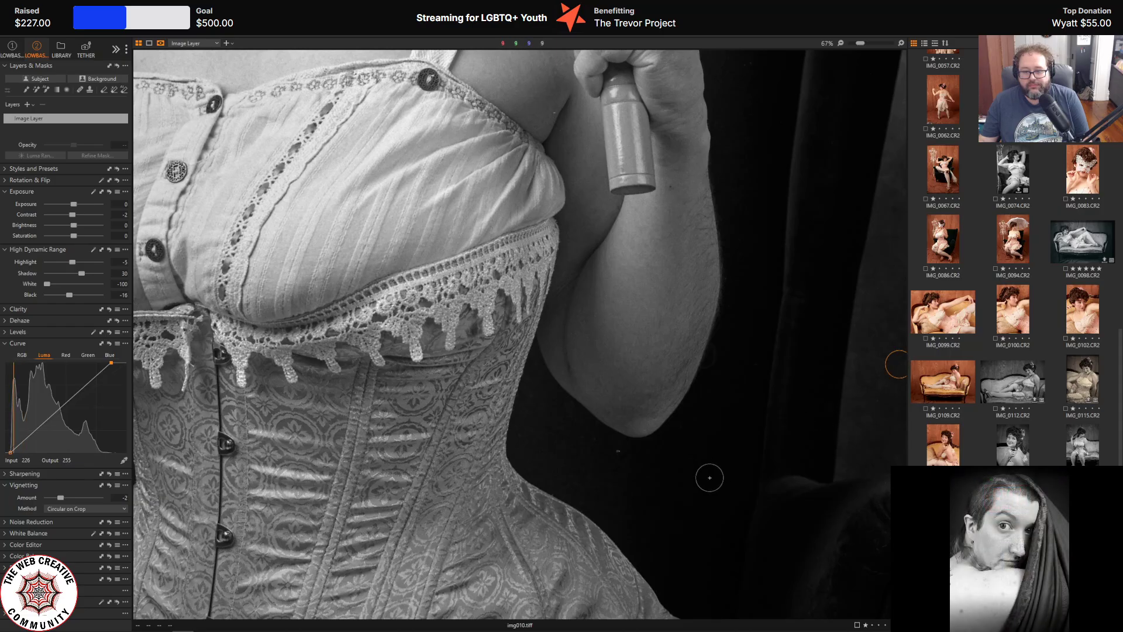
{"action": "left_click", "coordinate": [618, 453]}
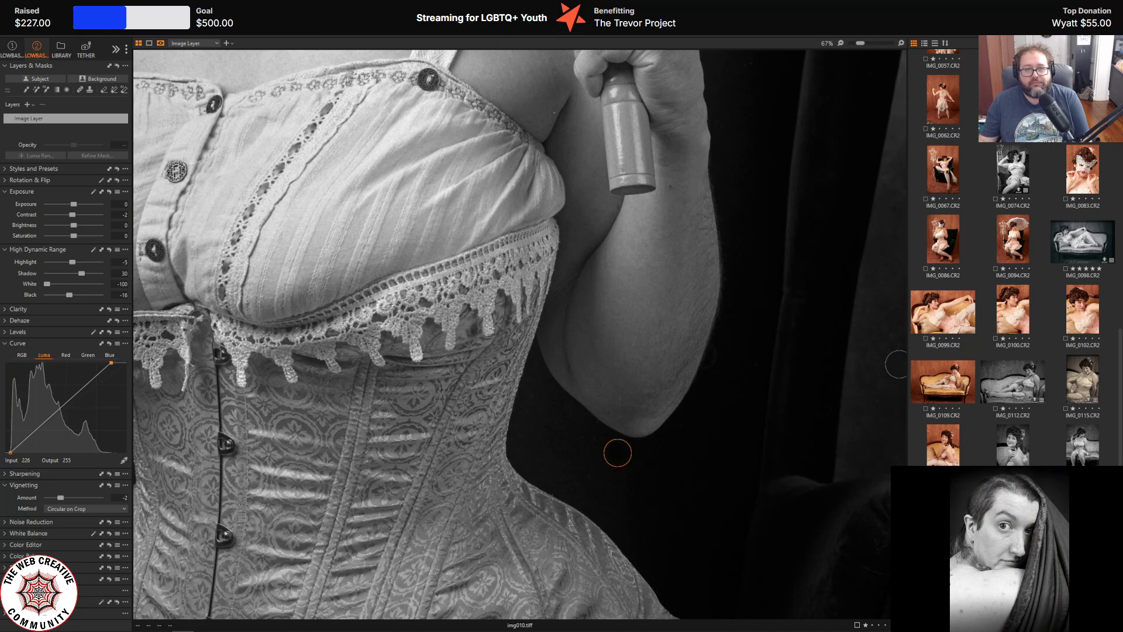
- Remove the small white speck near the underarm of the raised arm, using a much smaller spot-removal circle
{"action": "right_click", "coordinate": [555, 117]}
{"action": "left_click", "coordinate": [551, 109]}
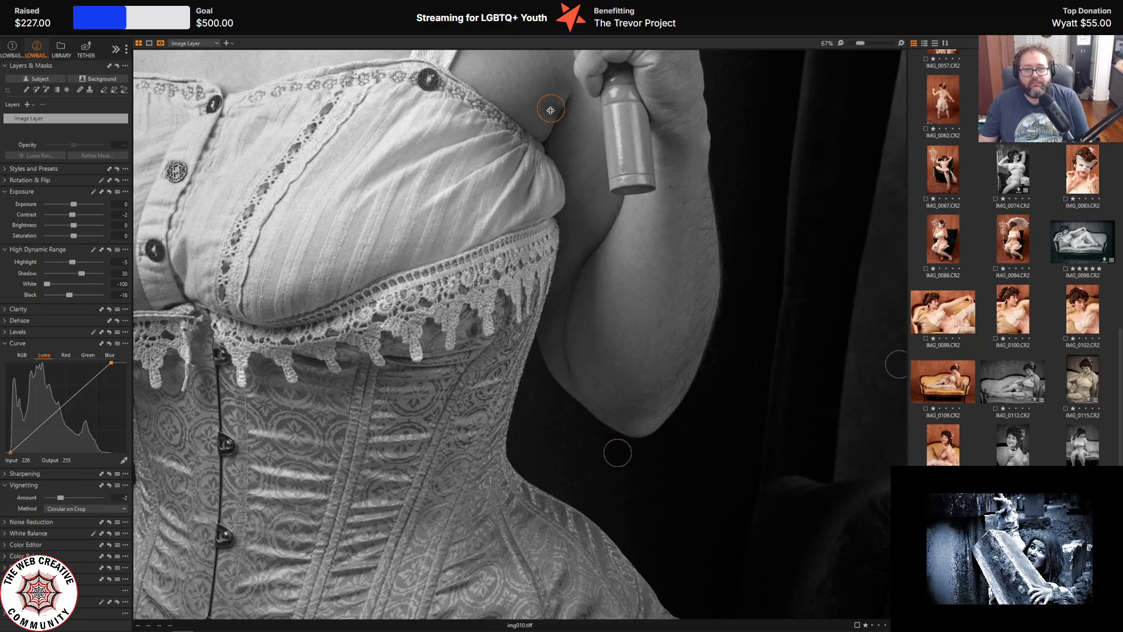
{"action": "right_click", "coordinate": [551, 111]}
{"action": "left_click", "coordinate": [552, 107]}
{"action": "left_click_drag", "start_coordinate": [554, 109], "coordinate": [560, 115]}
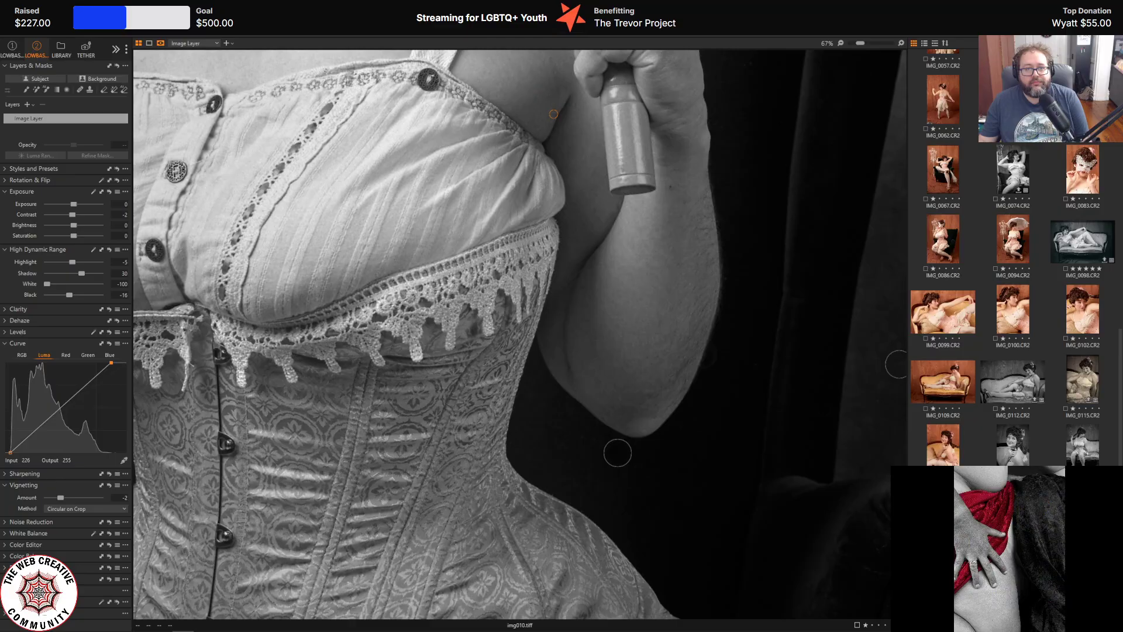
- Remove the small white speck on the lowered upper arm, just outside the lace edge of the bodice
{"action": "left_click_drag", "start_coordinate": [374, 177], "coordinate": [772, 0]}
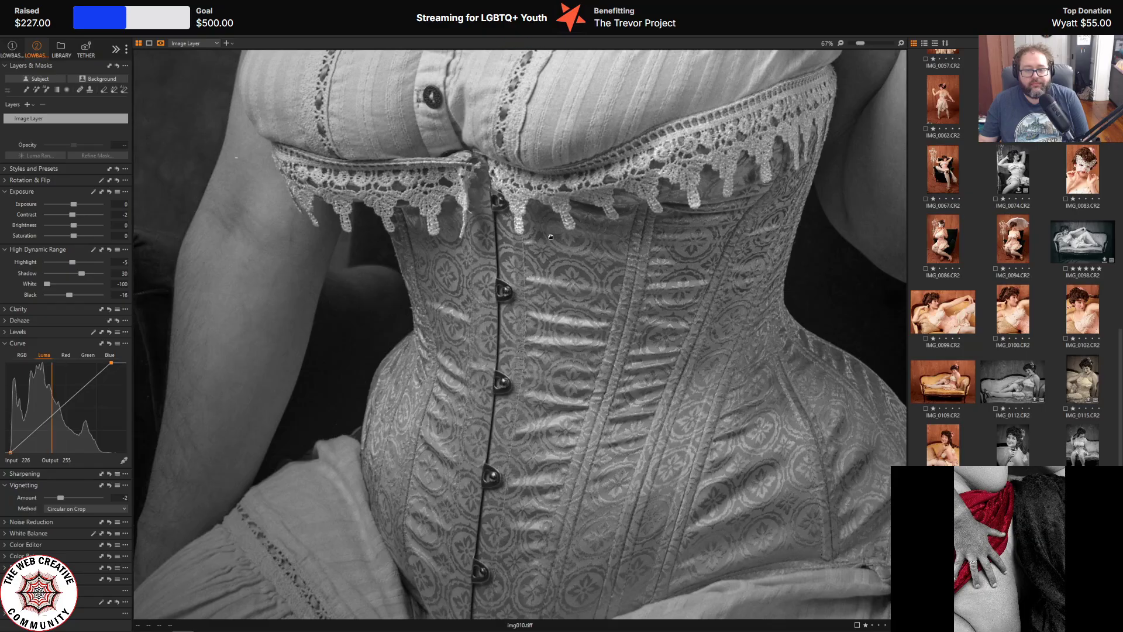
{"action": "scroll", "coordinate": [541, 222], "scroll_direction": "up", "scroll_amount": 4}
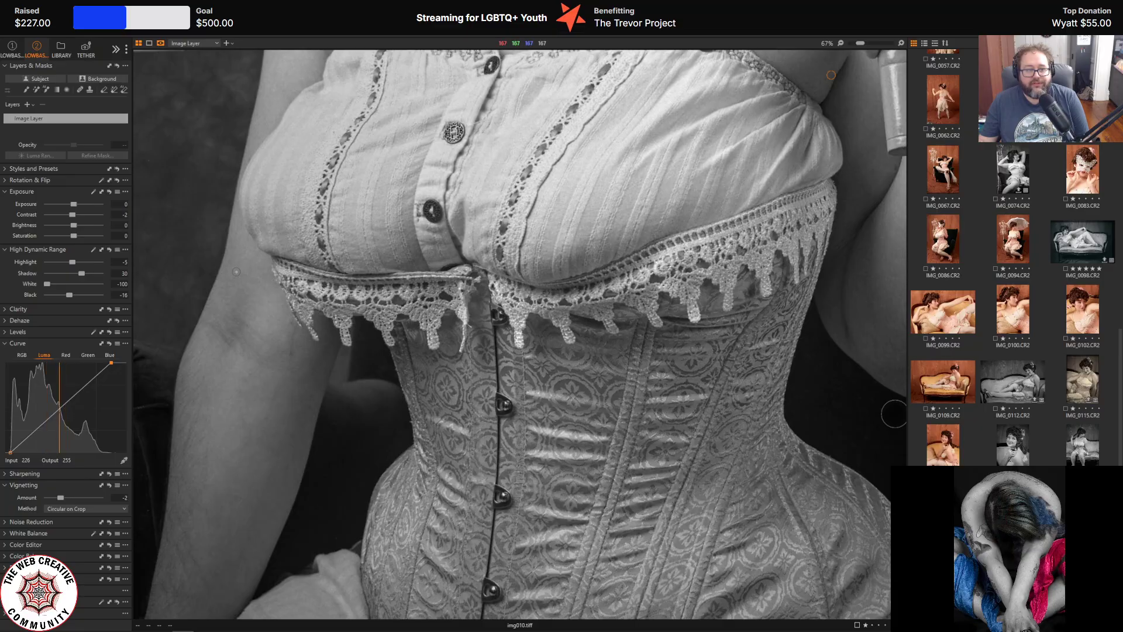
{"action": "scroll", "coordinate": [894, 413], "scroll_direction": "up", "scroll_amount": 3}
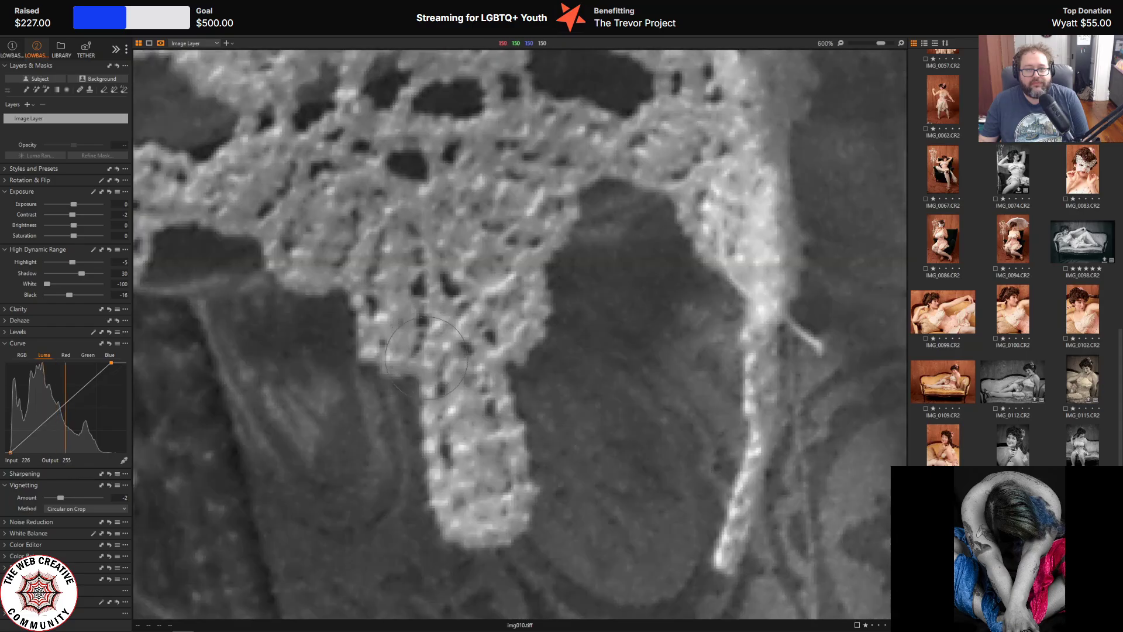
{"action": "scroll", "coordinate": [894, 413], "scroll_direction": "down", "scroll_amount": 5}
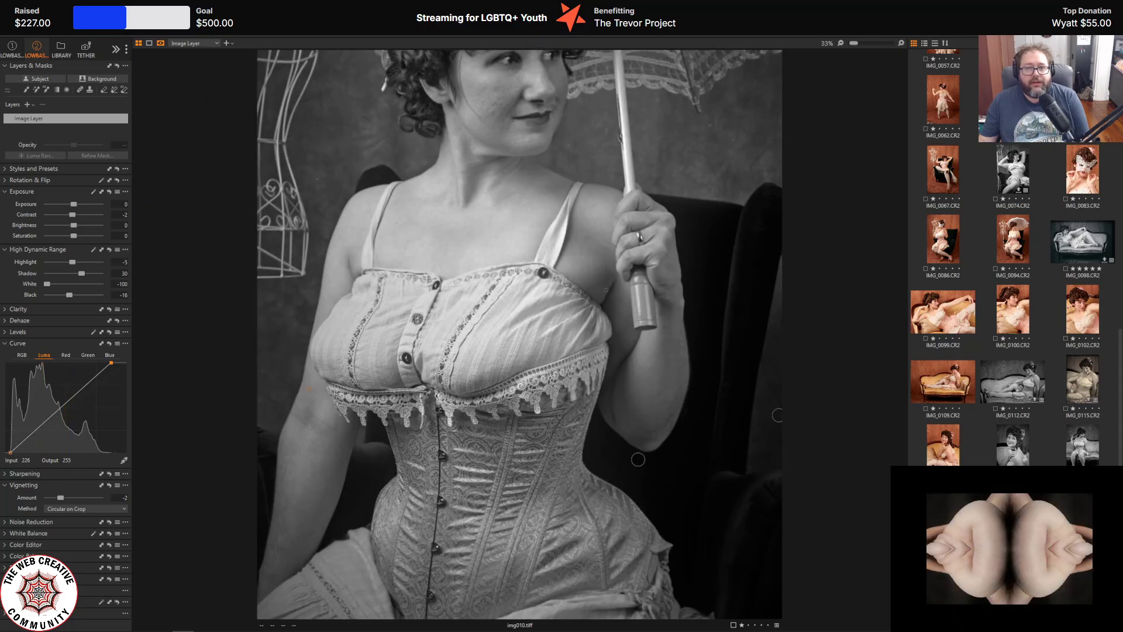
{"action": "scroll", "coordinate": [499, 100], "scroll_direction": "up", "scroll_amount": 2}
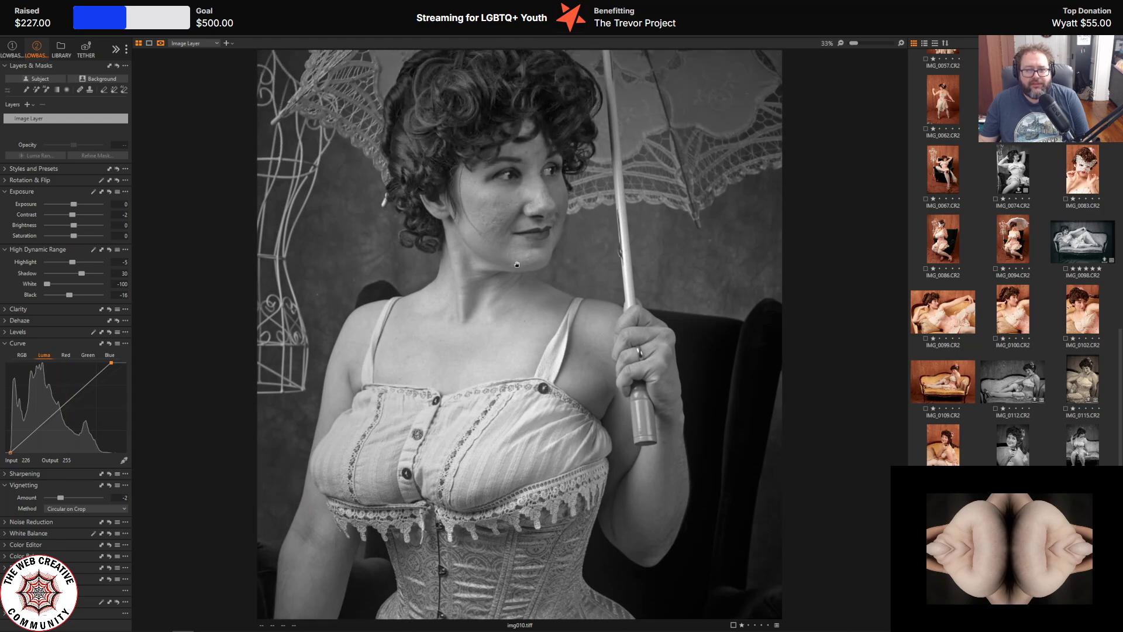
- Remove the dust specks on the chin and on the backdrop beside the face, then undo and redo the last spot to compare
{"action": "scroll", "coordinate": [515, 260], "scroll_direction": "up", "scroll_amount": 1}
{"action": "scroll", "coordinate": [519, 283], "scroll_direction": "up", "scroll_amount": 1}
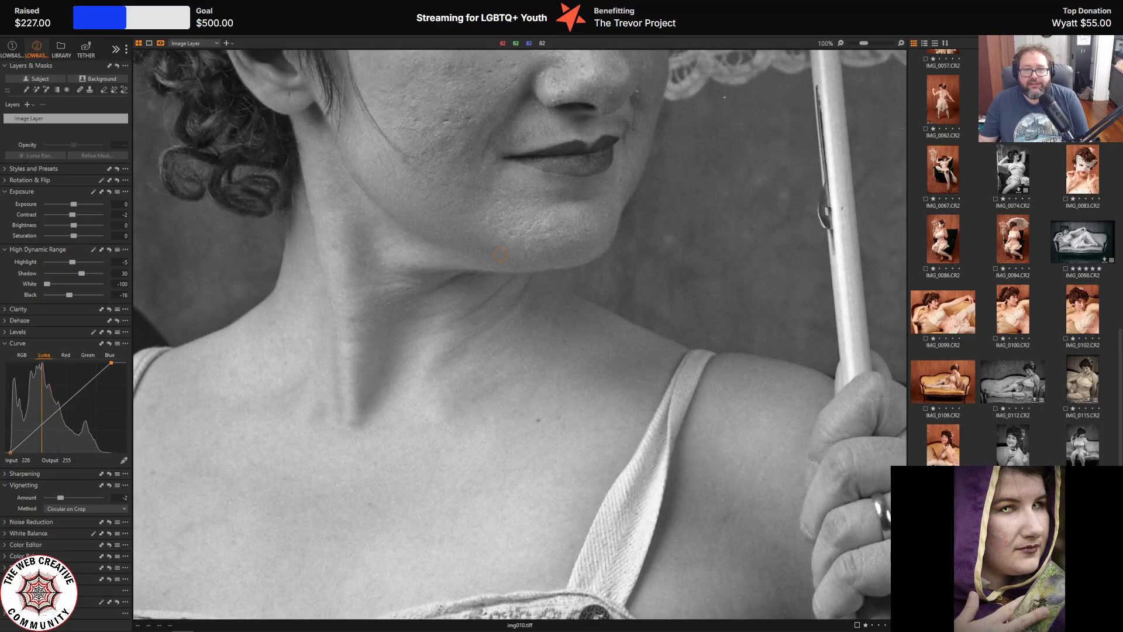
{"action": "left_click_drag", "start_coordinate": [696, 117], "coordinate": [581, 376]}
{"action": "scroll", "coordinate": [579, 386], "scroll_direction": "up", "scroll_amount": 2}
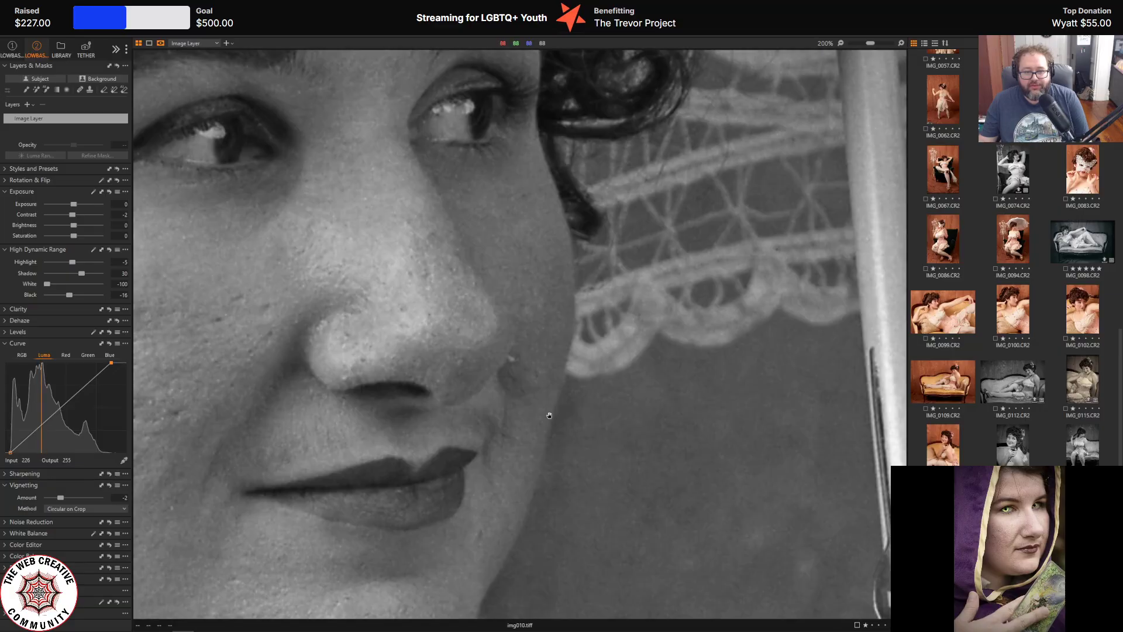
{"action": "scroll", "coordinate": [549, 415], "scroll_direction": "down", "scroll_amount": 2}
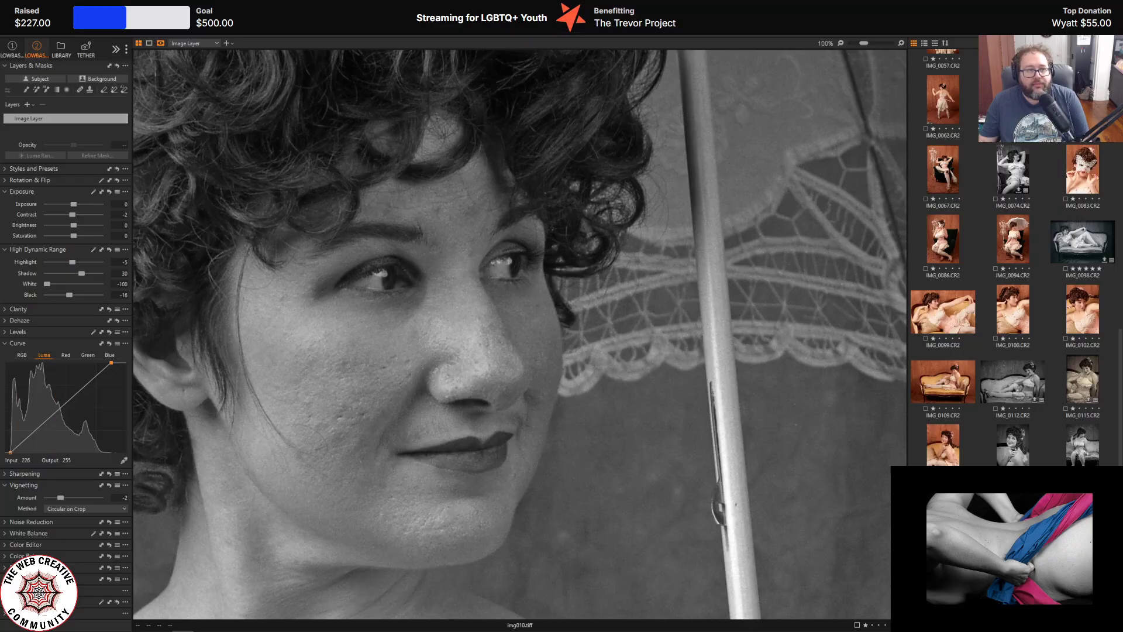
{"action": "key", "text": "ctrl+z"}
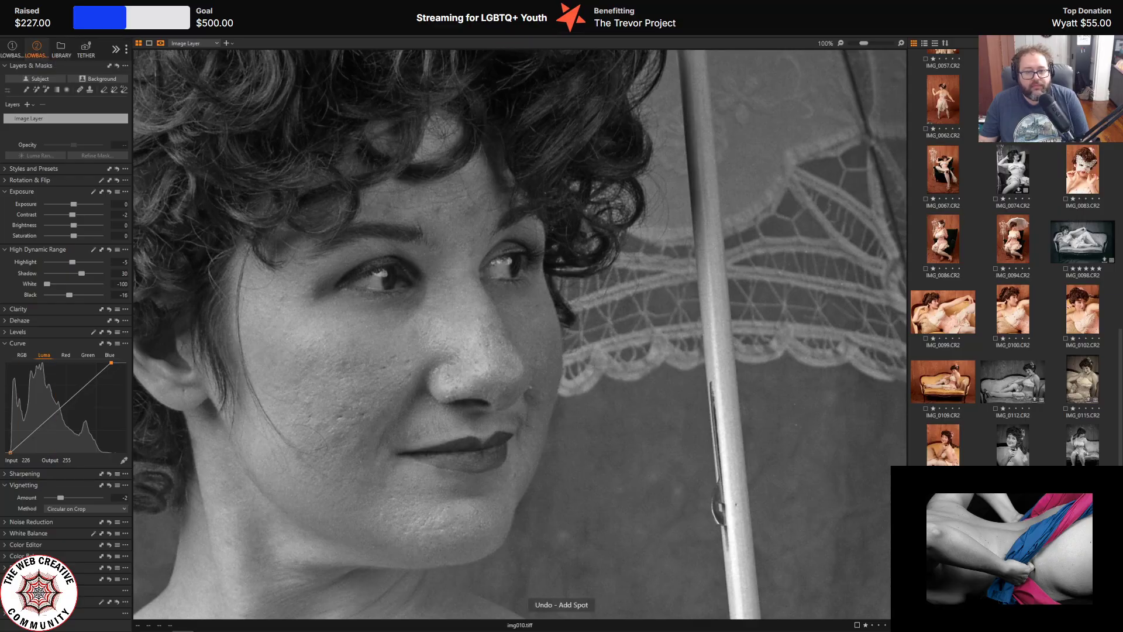
{"action": "key", "text": "ctrl+shift+z"}
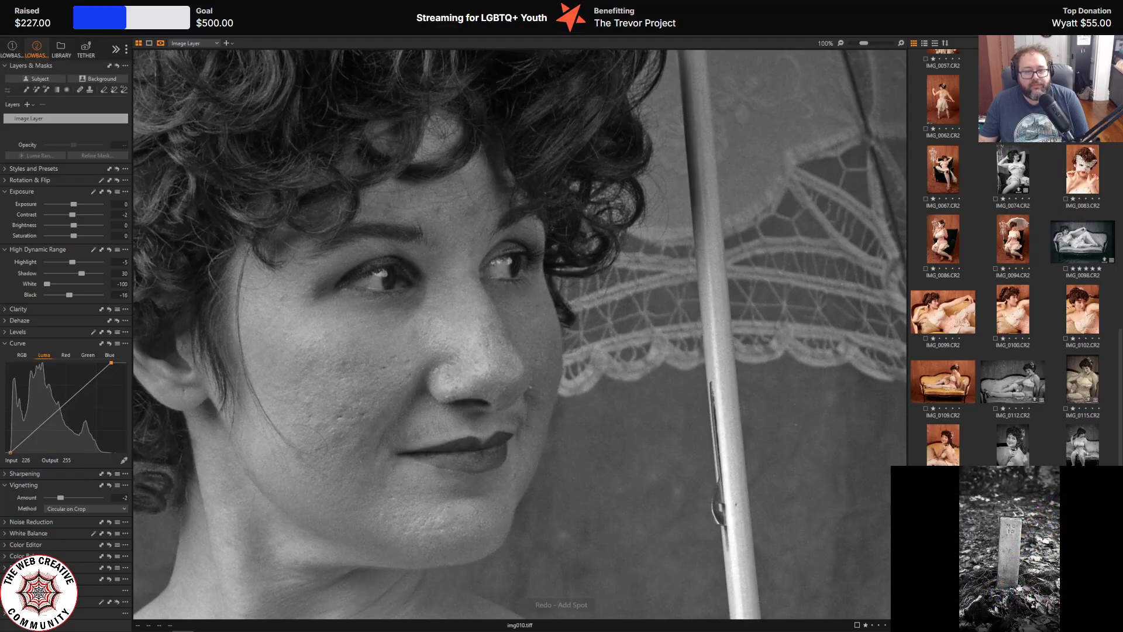
- Remove the dust specks on the parasol's fabric and undo the last spot, placed on one of its ribs
{"action": "mouse_move", "coordinate": [454, 622]}
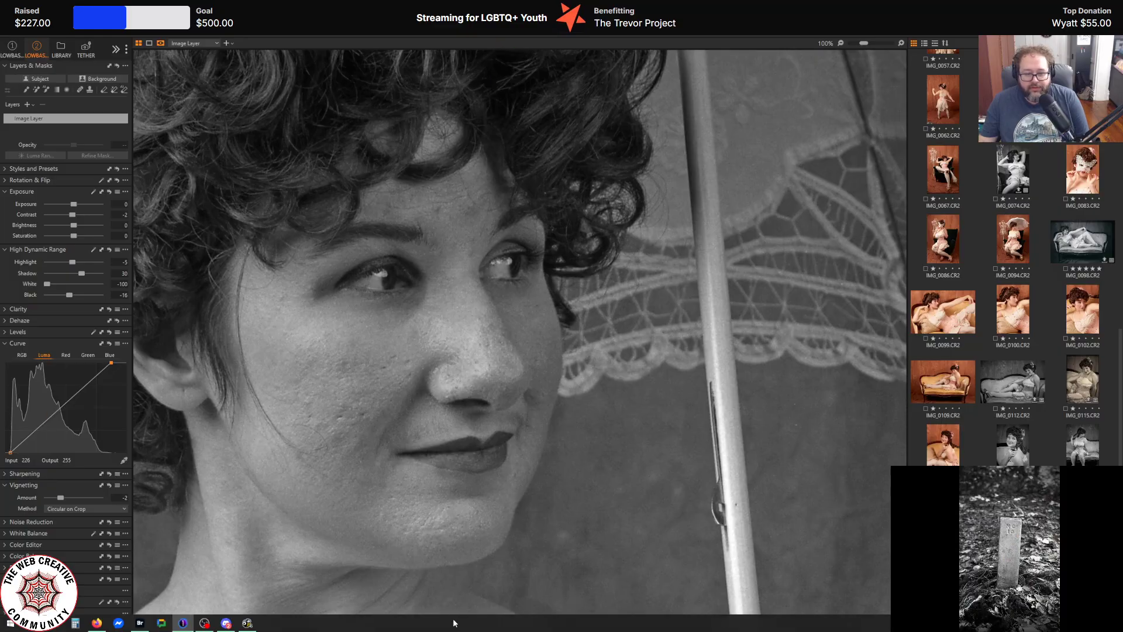
{"action": "left_click_drag", "start_coordinate": [480, 165], "coordinate": [310, 436]}
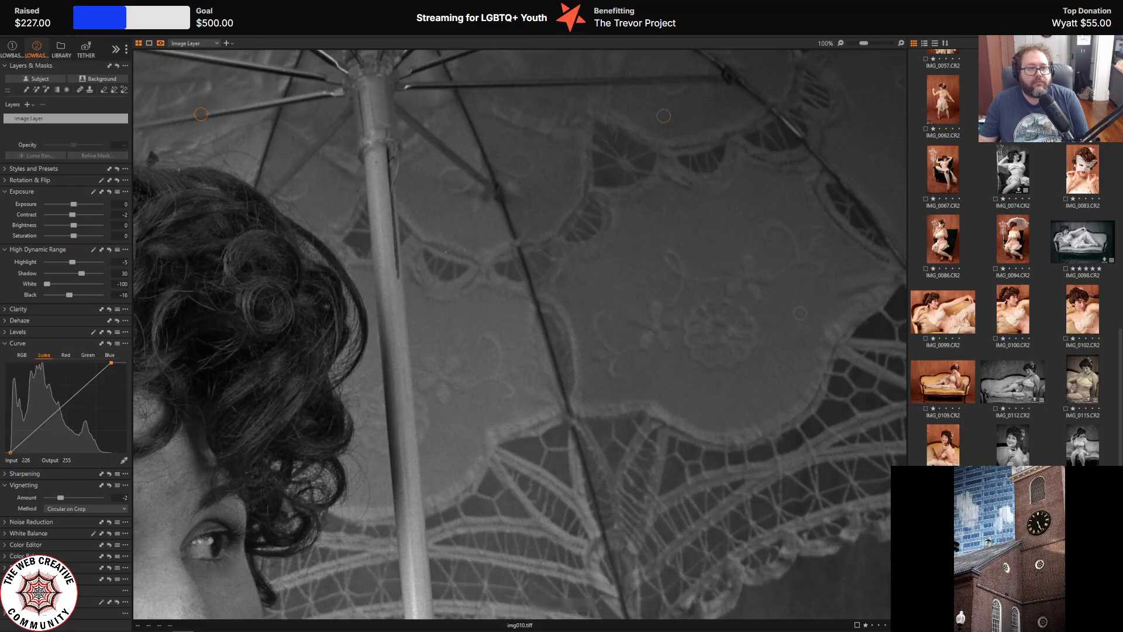
{"action": "key", "text": "ctrl+z"}
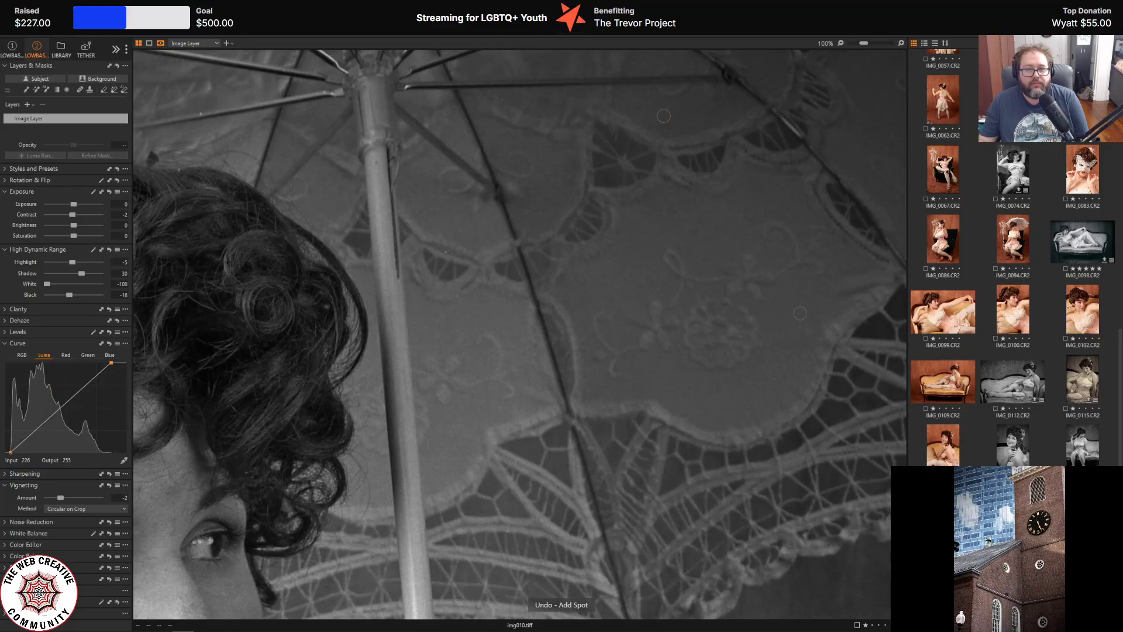
- Remove the dust specks on the backdrop between the wire form and the woman's curls and shoulder
{"action": "left_click_drag", "start_coordinate": [565, 215], "coordinate": [742, 211]}
{"action": "left_click_drag", "start_coordinate": [656, 371], "coordinate": [769, 351]}
{"action": "left_click_drag", "start_coordinate": [772, 585], "coordinate": [772, 235]}
{"action": "left_click_drag", "start_coordinate": [499, 382], "coordinate": [498, 243]}
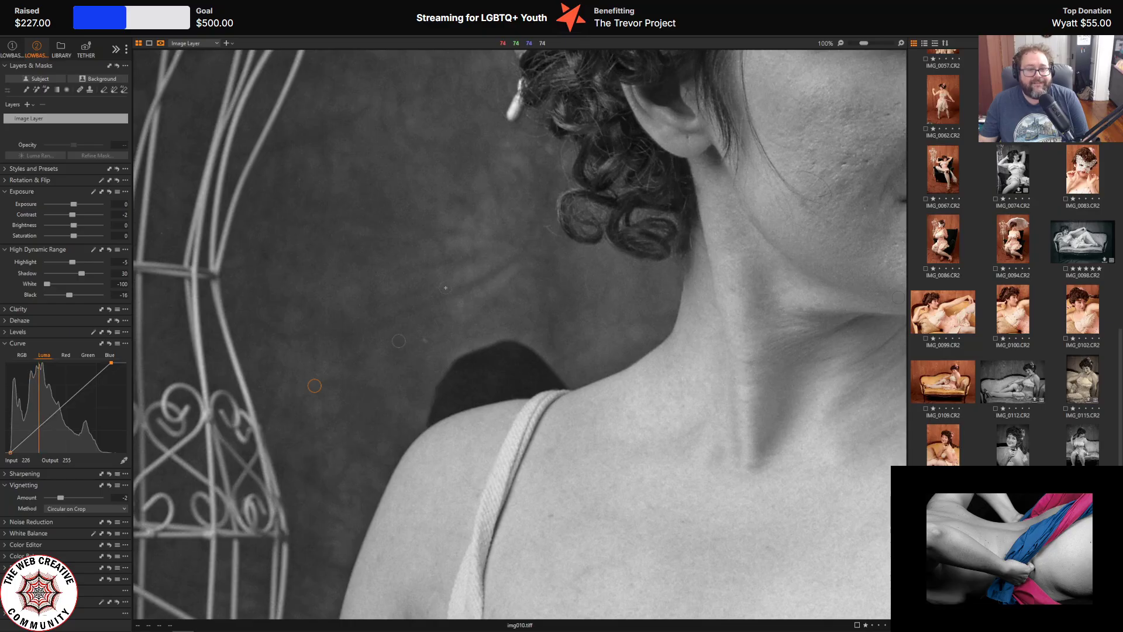
{"action": "scroll", "coordinate": [494, 231], "scroll_direction": "down", "scroll_amount": 10}
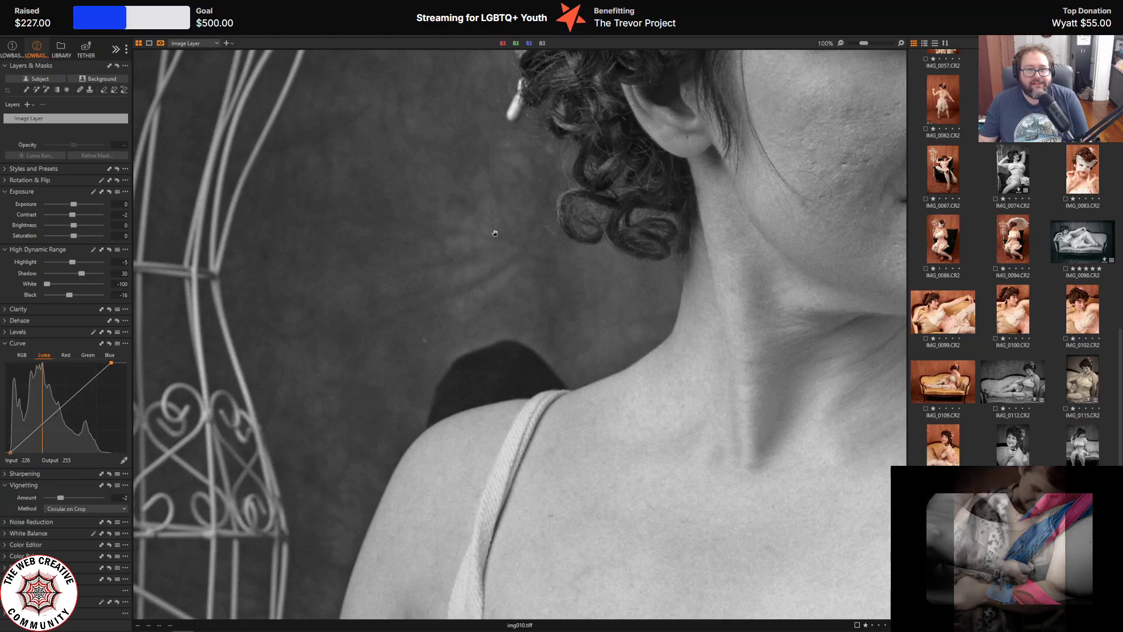
- Check the portrait at 100% from skirt to parasol for remaining dust, and compare the whole picture before and after editing
{"action": "scroll", "coordinate": [513, 222], "scroll_direction": "down", "scroll_amount": 10}
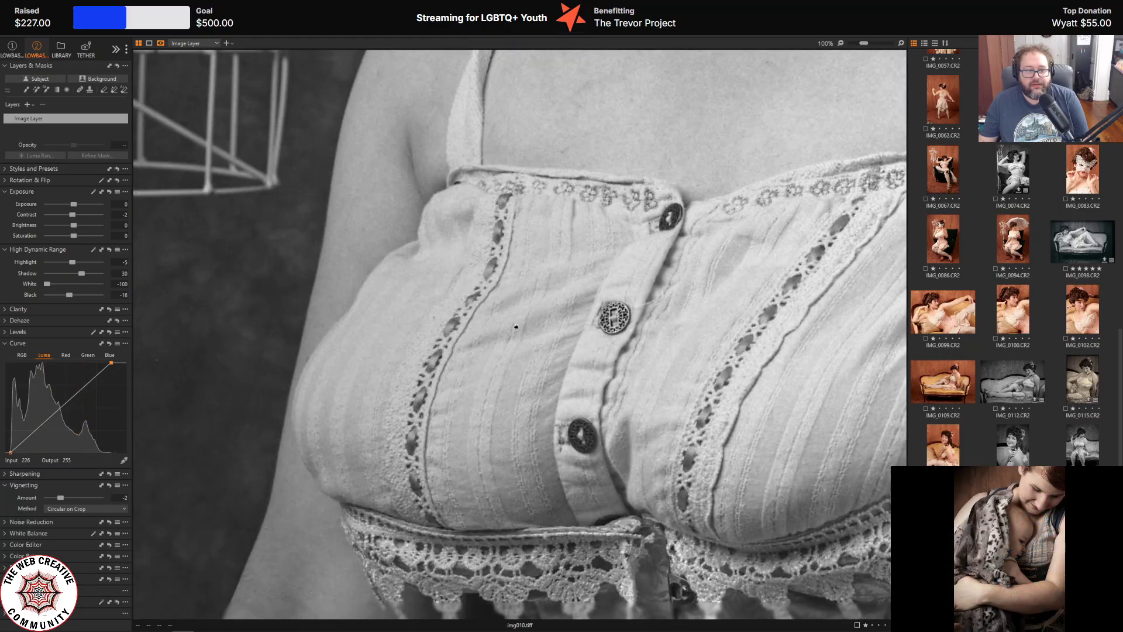
{"action": "scroll", "coordinate": [519, 206], "scroll_direction": "down", "scroll_amount": 3}
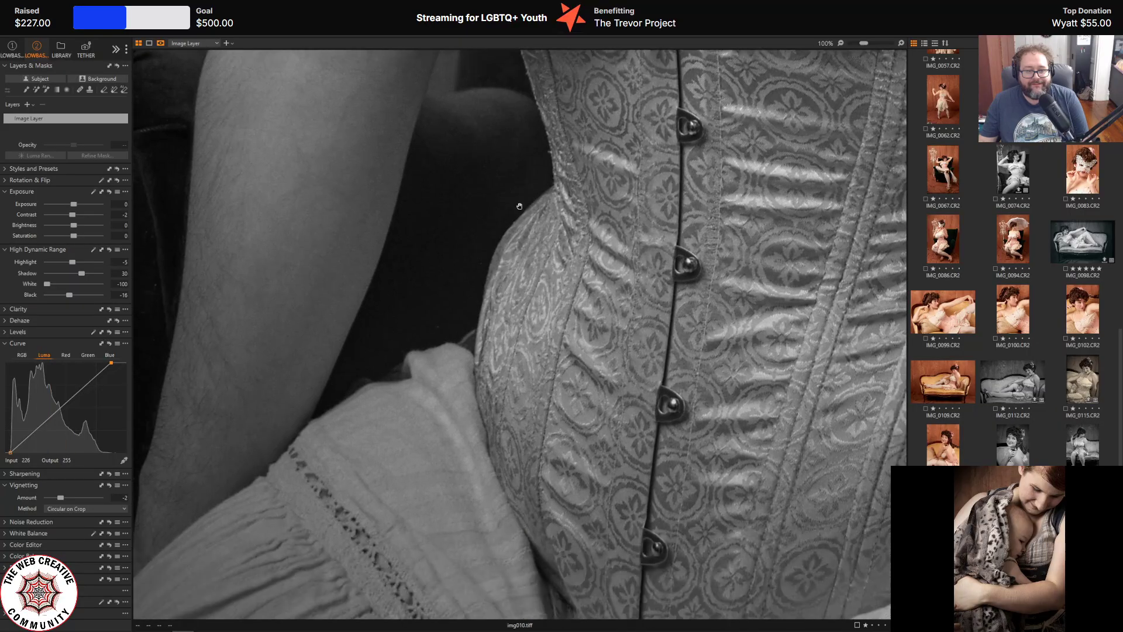
{"action": "scroll", "coordinate": [478, 204], "scroll_direction": "up", "scroll_amount": 10}
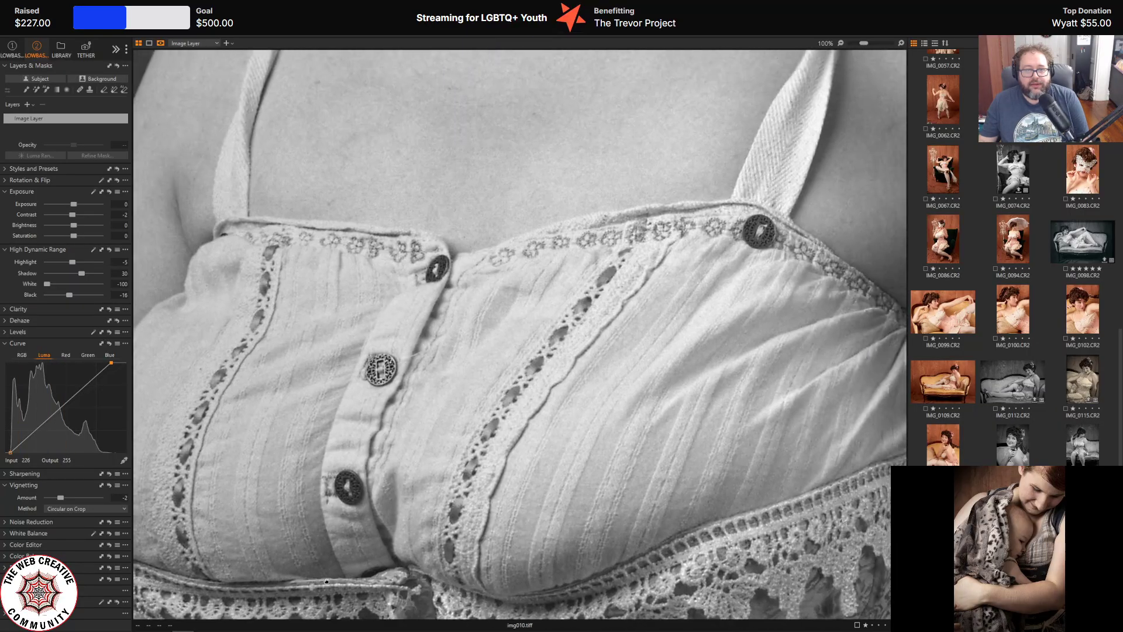
{"action": "scroll", "coordinate": [583, 308], "scroll_direction": "up", "scroll_amount": 10}
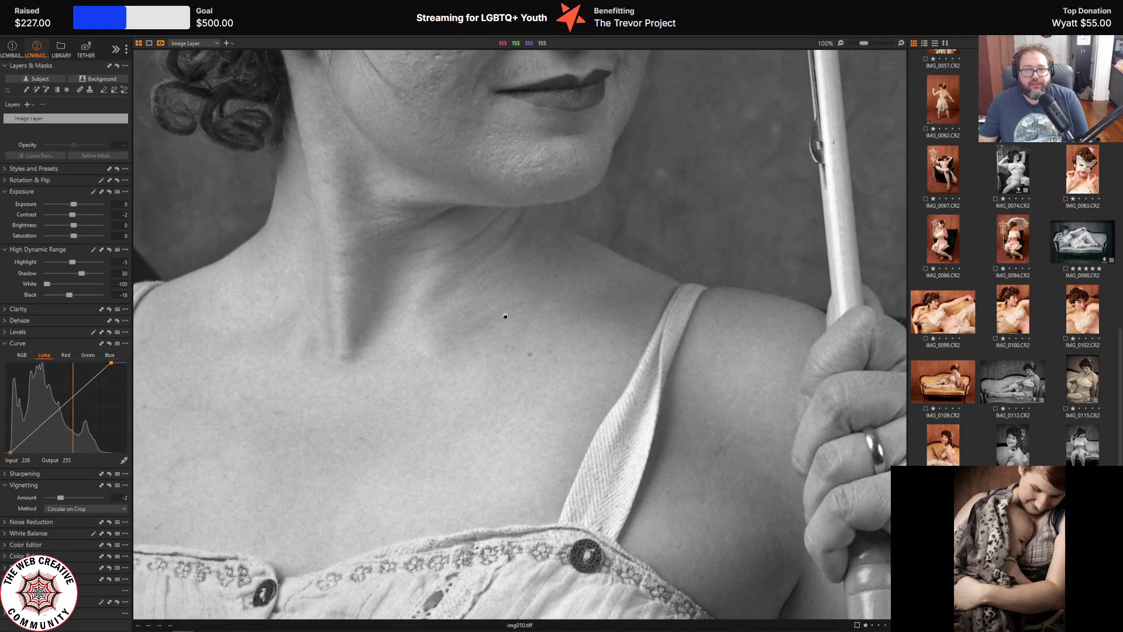
{"action": "scroll", "coordinate": [449, 529], "scroll_direction": "up", "scroll_amount": 10}
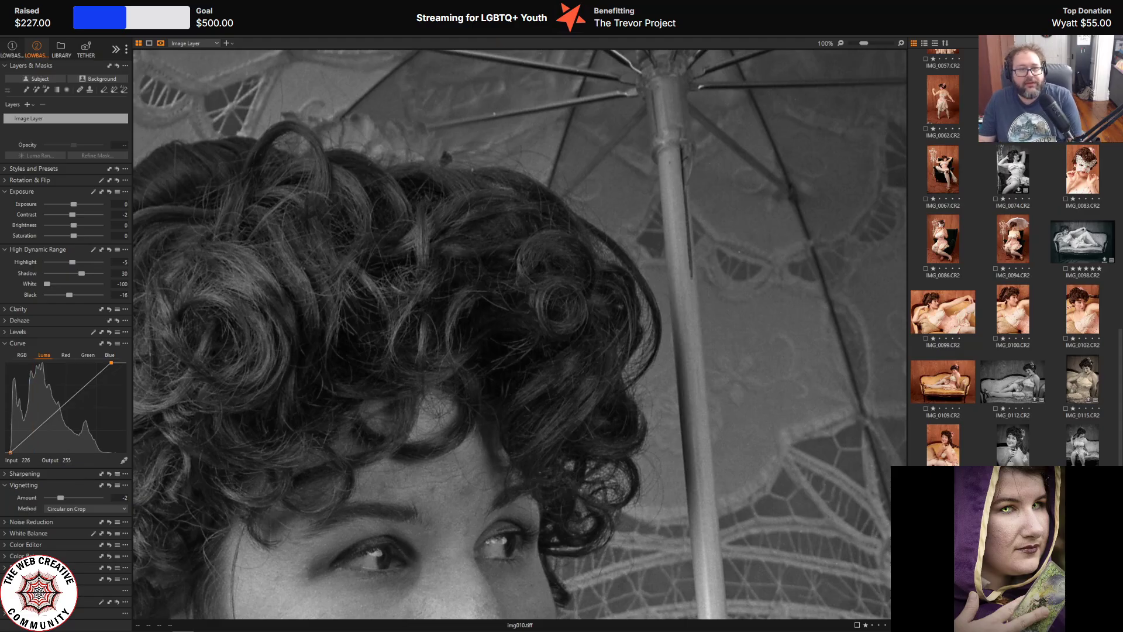
{"action": "key", "text": "ctrl+0"}
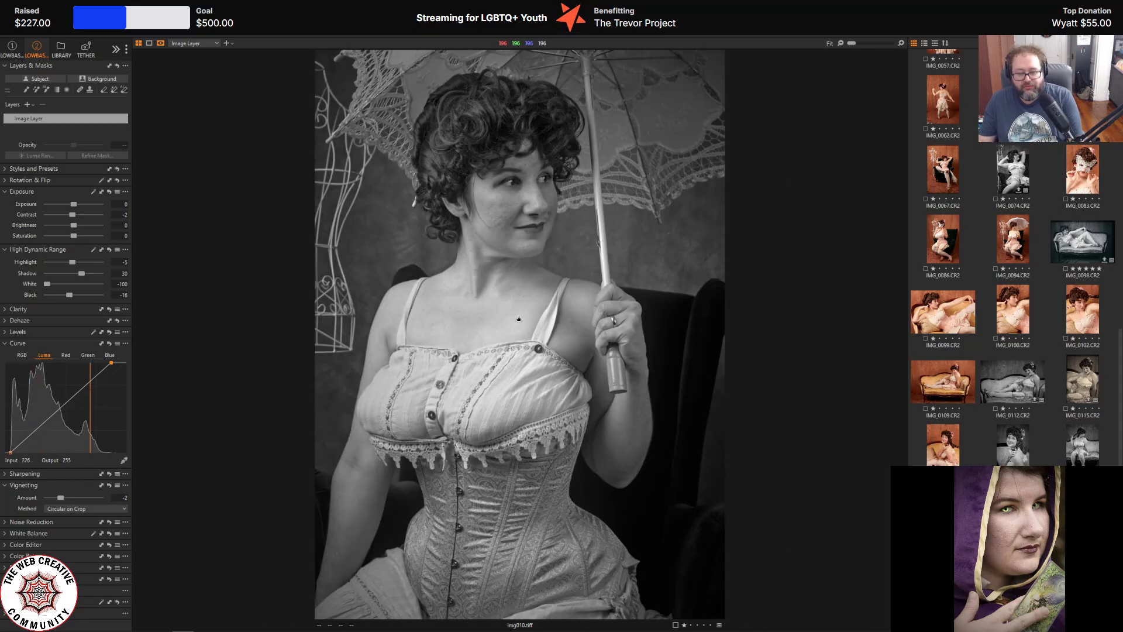
{"action": "key", "text": "y"}
{"action": "left_click_drag", "start_coordinate": [519, 335], "coordinate": [195, 338]}
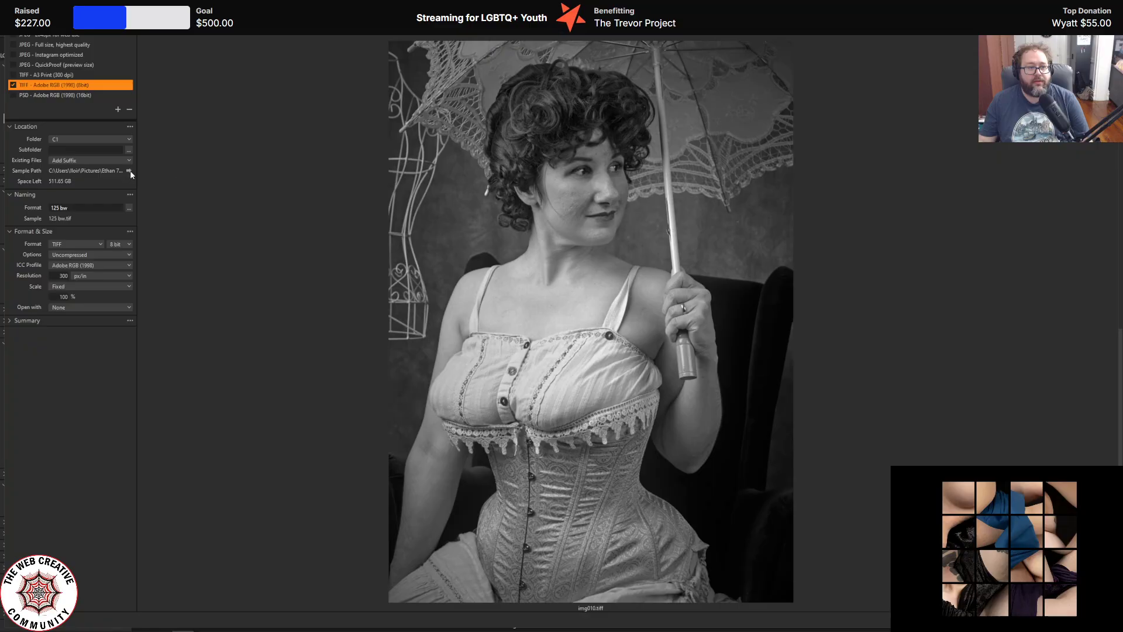
- Set the TIFF export location to the Capture One Edits folder inside the 10-5-2024 shoot folder in Pictures
{"action": "left_click", "coordinate": [130, 142]}
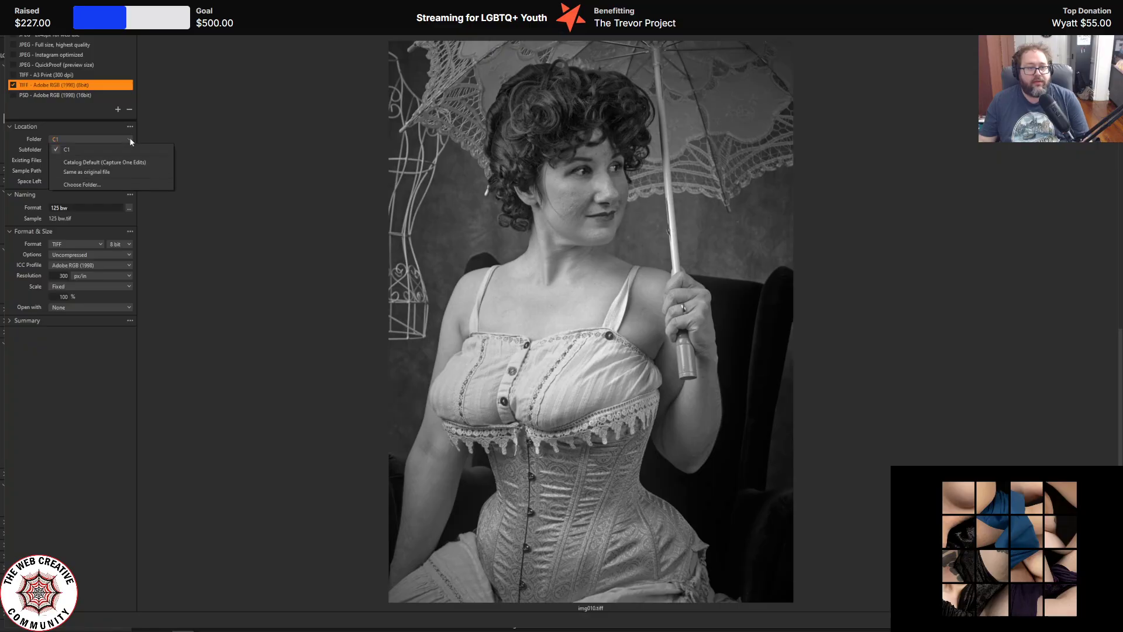
{"action": "left_click", "coordinate": [124, 183]}
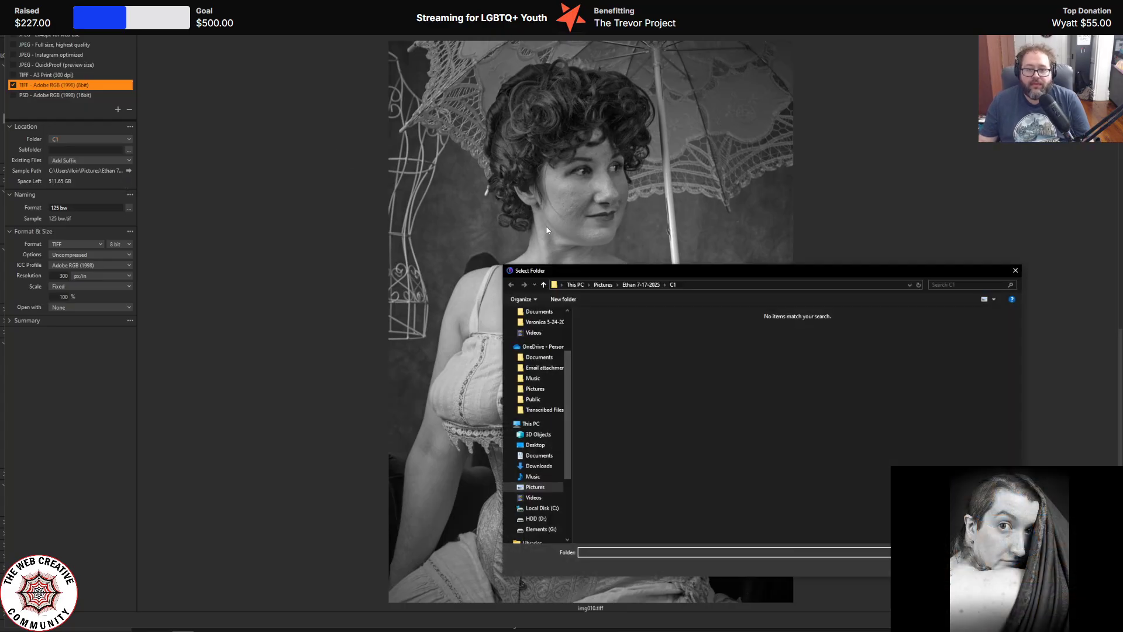
{"action": "left_click", "coordinate": [602, 285]}
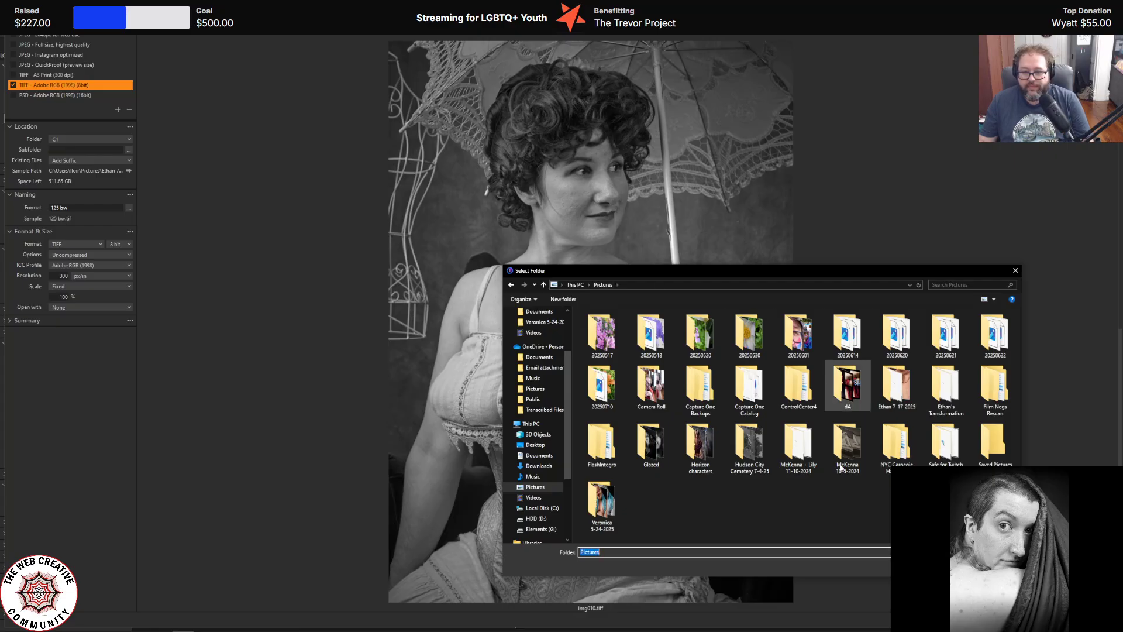
{"action": "double_click", "coordinate": [855, 445]}
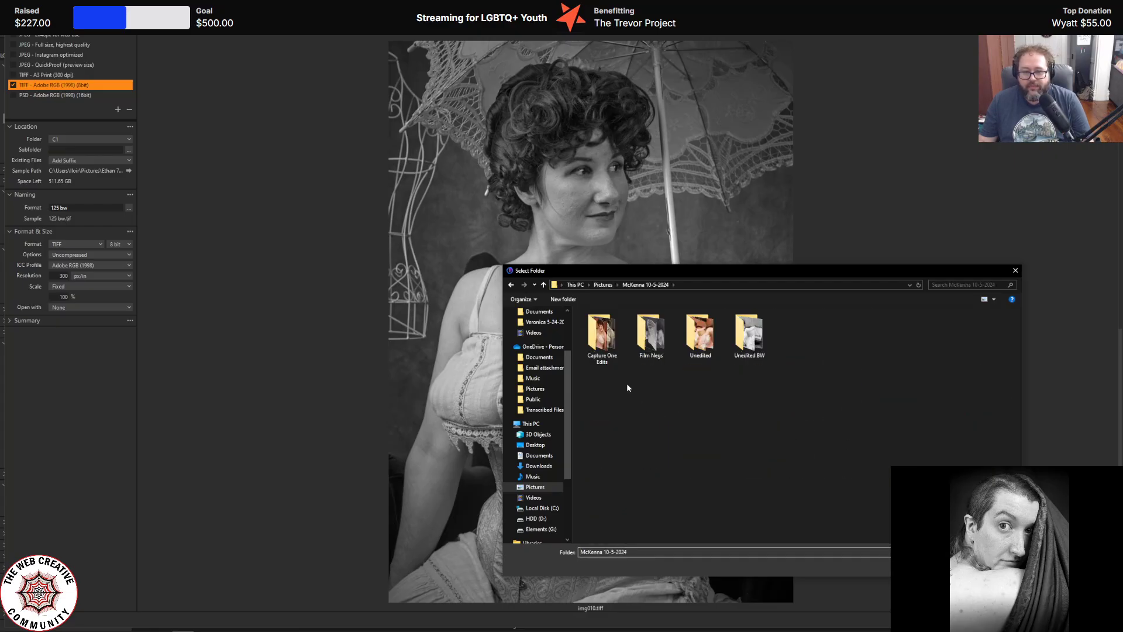
{"action": "double_click", "coordinate": [609, 338]}
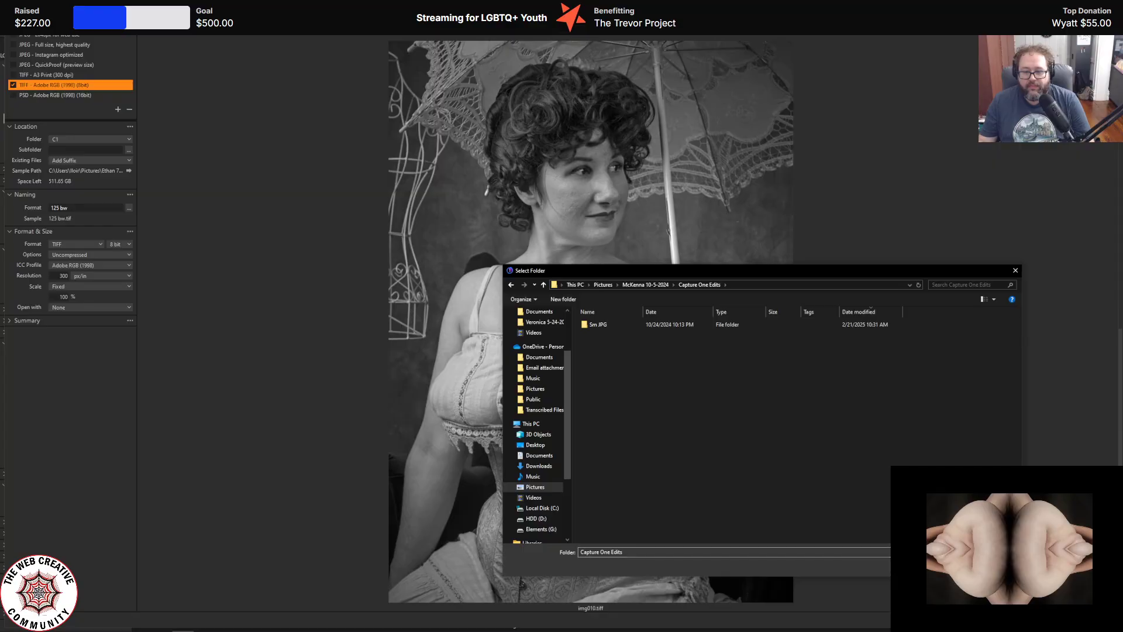
{"action": "left_click", "coordinate": [936, 568]}
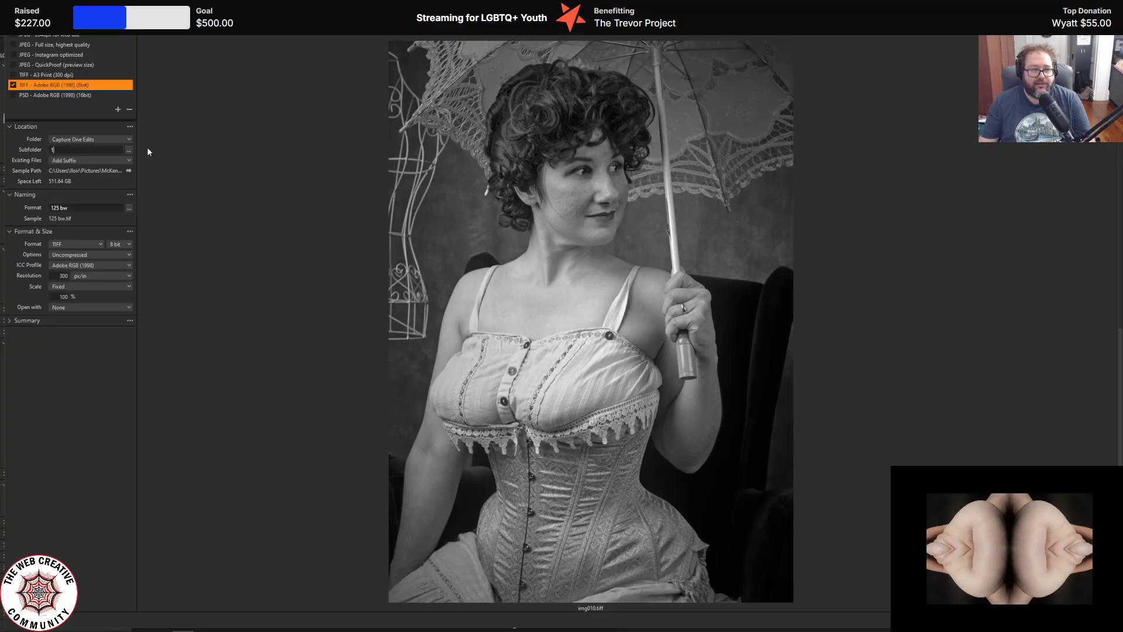
{"action": "type", "text": "10"}
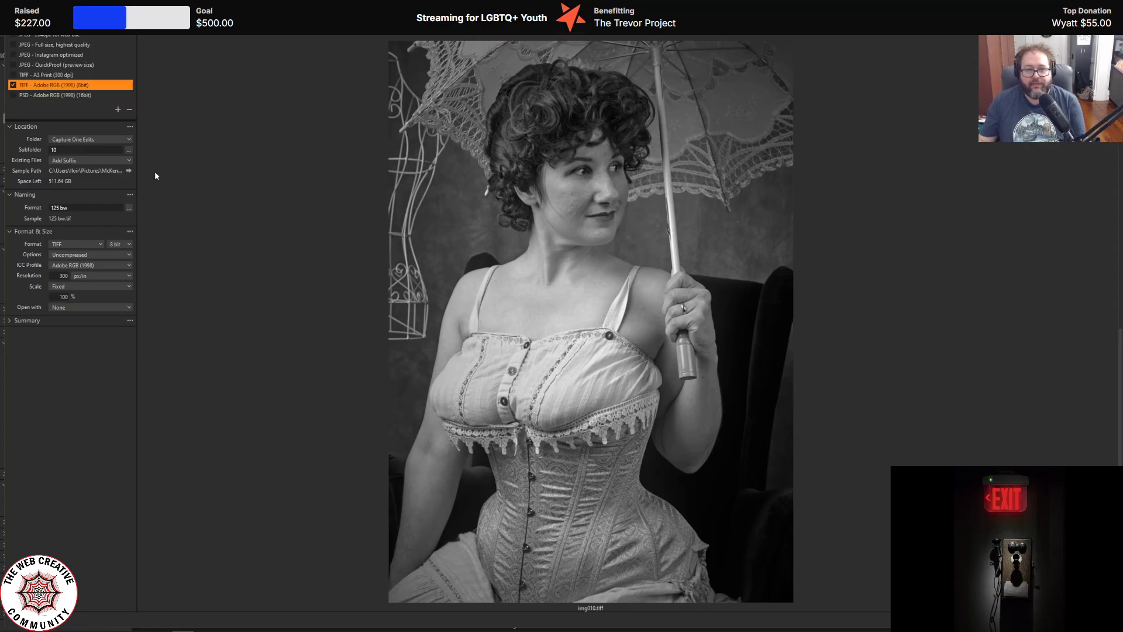
{"action": "double_click", "coordinate": [66, 150]}
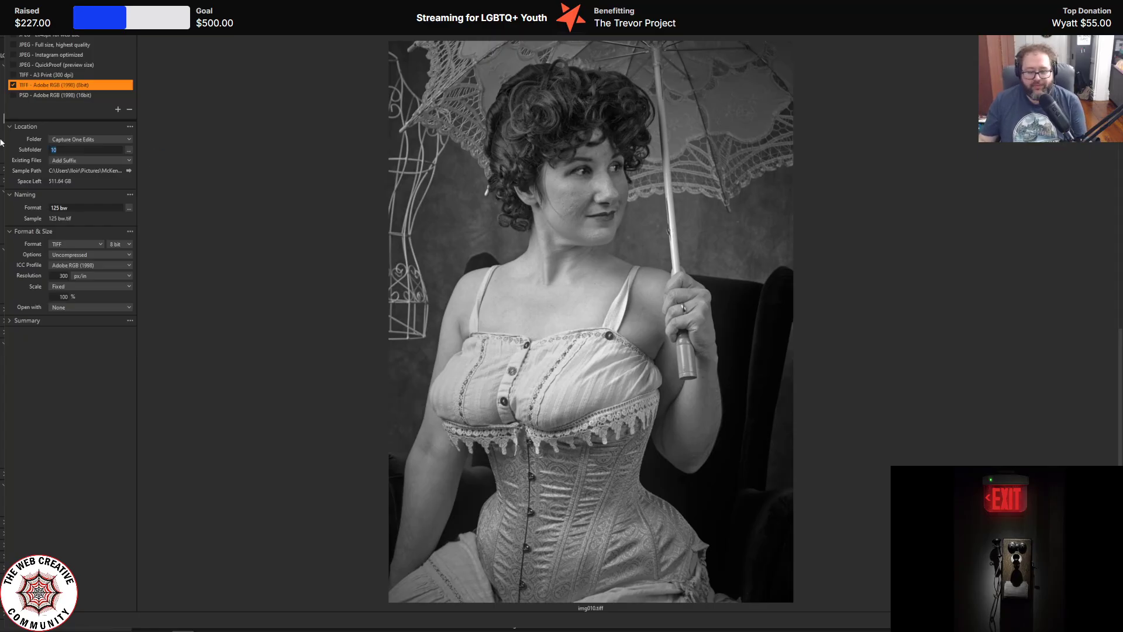
{"action": "key", "text": "BackSpace"}
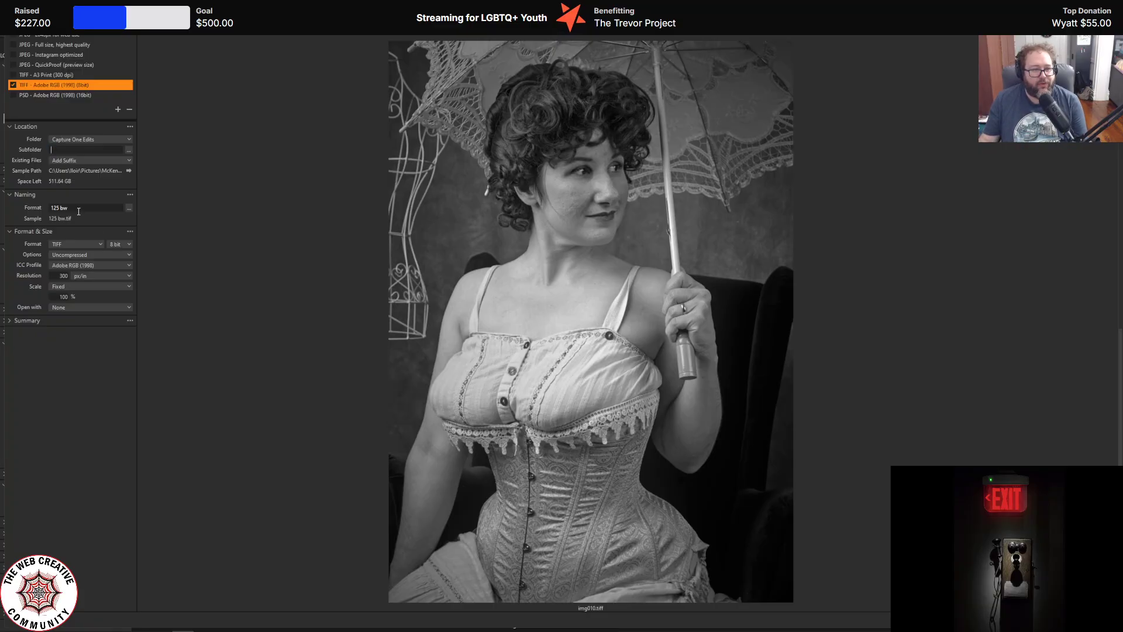
- Set the export naming format to 10 and export the portrait as an 8-bit Adobe RGB (1998) TIFF
{"action": "left_click_drag", "start_coordinate": [78, 209], "coordinate": [39, 208]}
{"action": "type", "text": "10"}
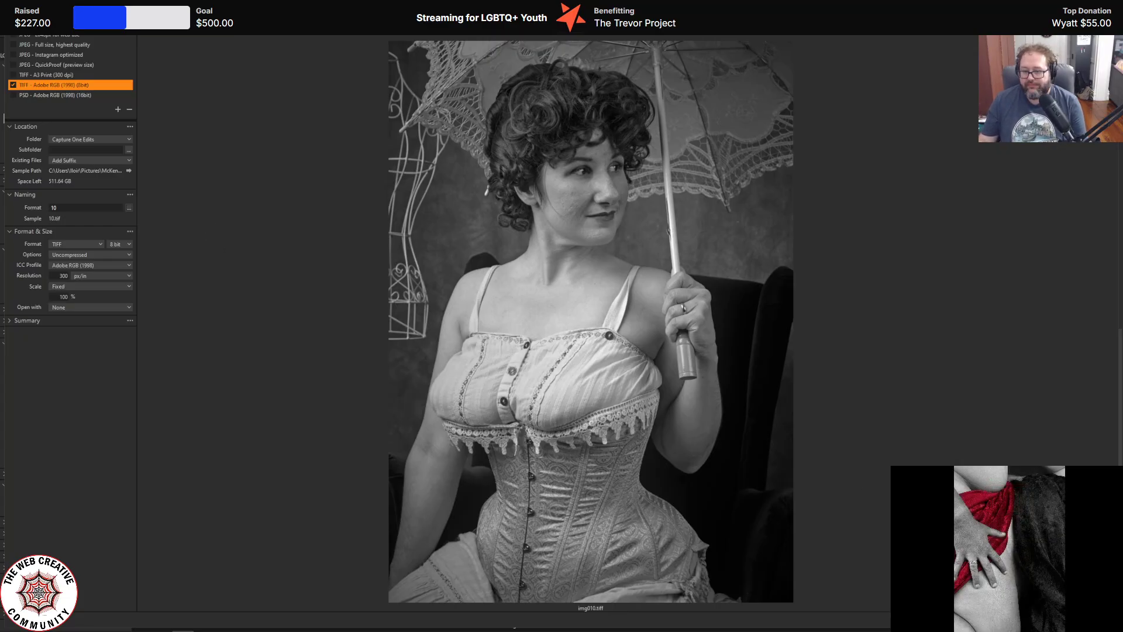
{"action": "left_click", "coordinate": [884, 466]}
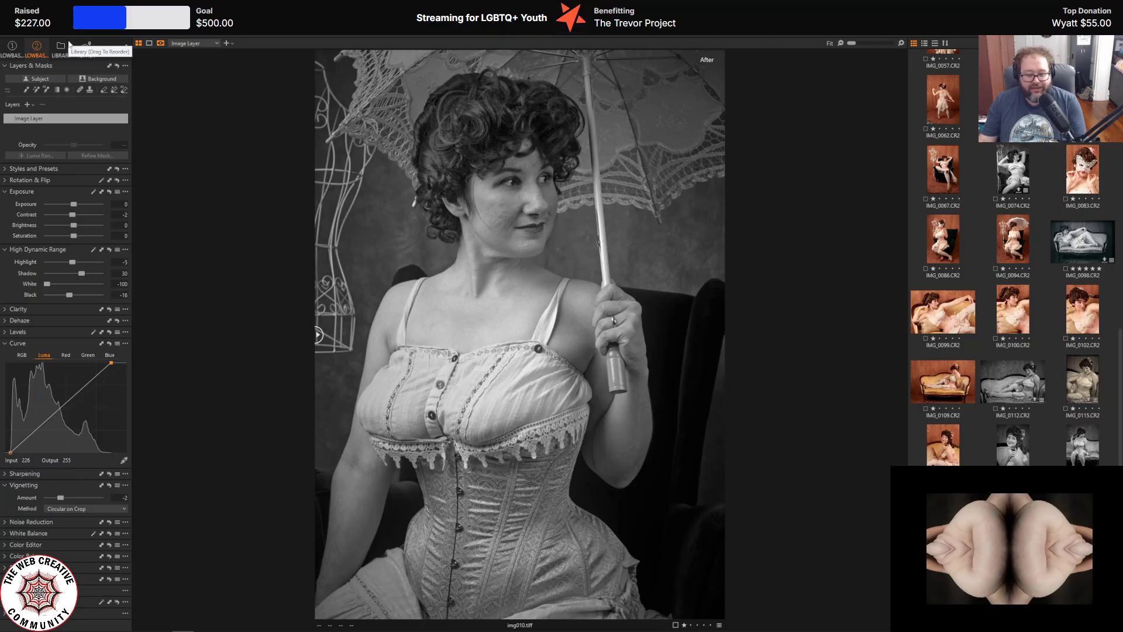
- Turn off the before/after comparison and expand the Styles and Presets tool
{"action": "key", "text": "y"}
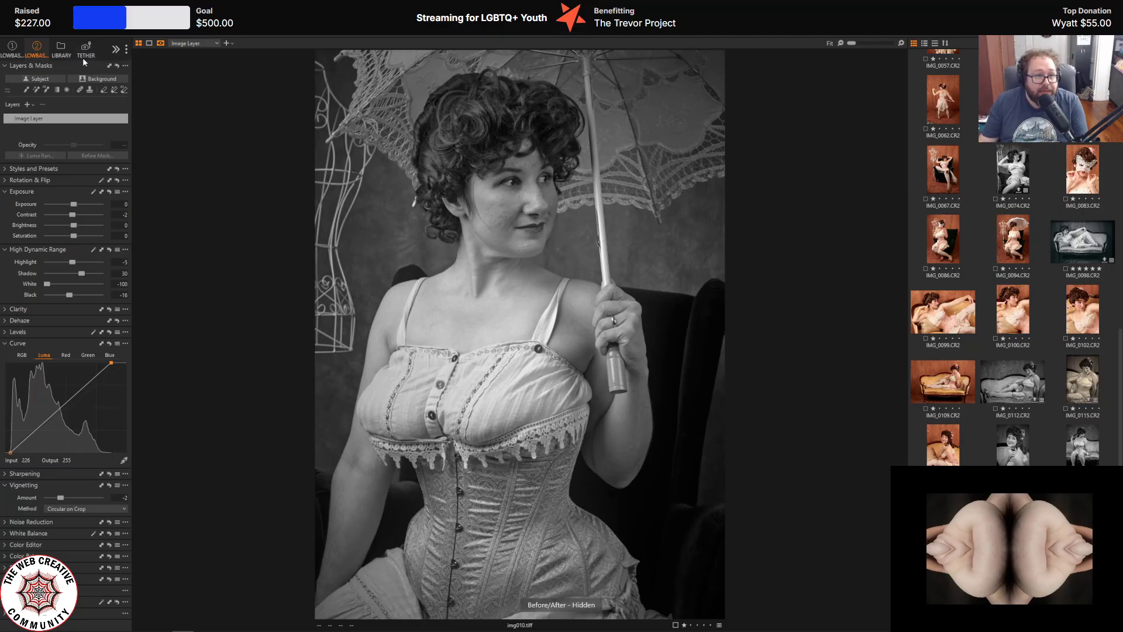
{"action": "left_click", "coordinate": [8, 168]}
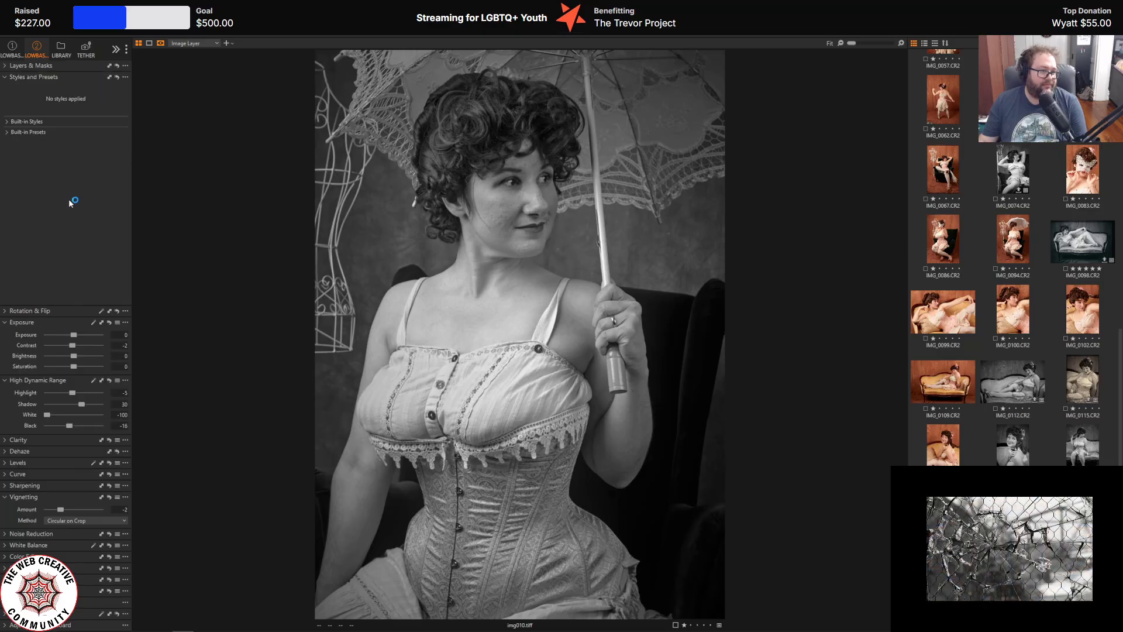
- Apply the built-in Black & White preset Toning - Sepia 3 to the parasol portrait
{"action": "left_click", "coordinate": [8, 131]}
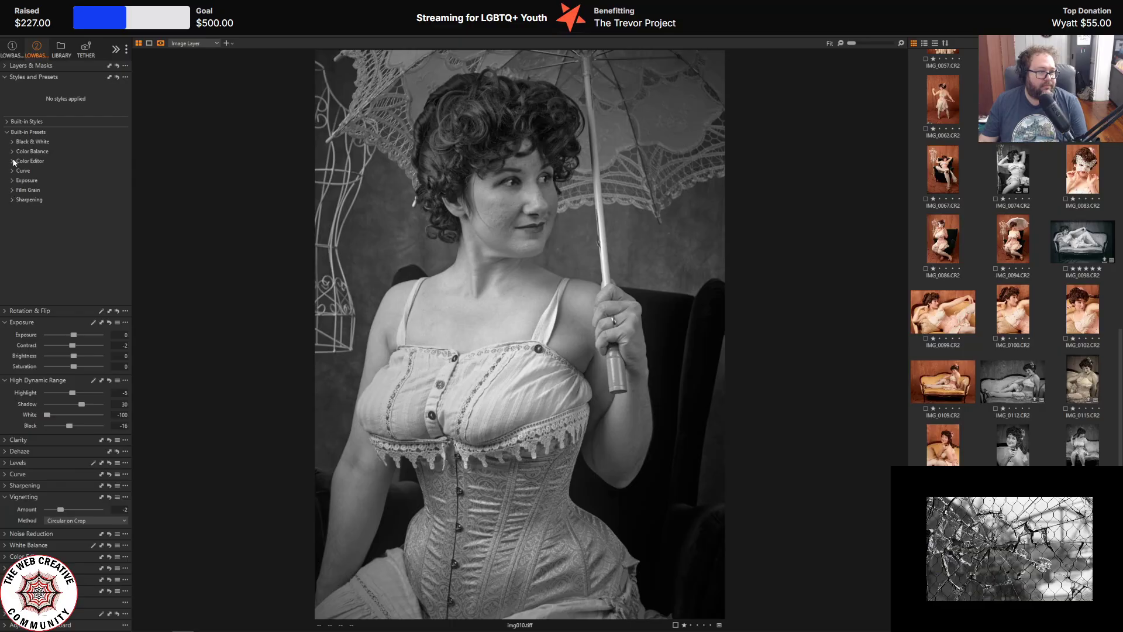
{"action": "left_click", "coordinate": [13, 142]}
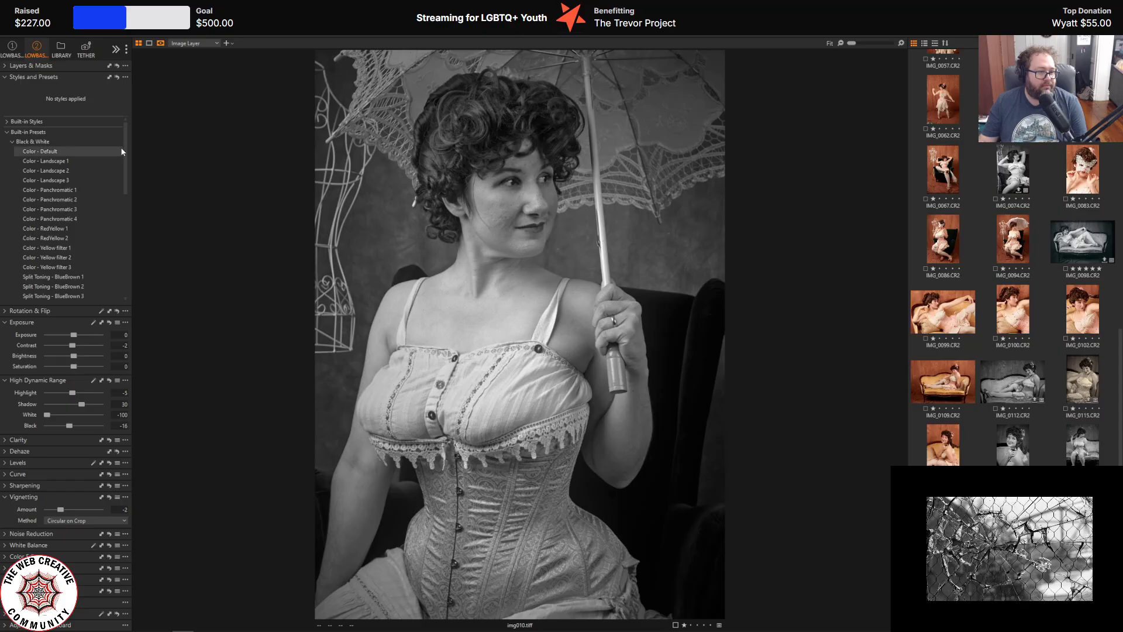
{"action": "scroll", "coordinate": [121, 147], "scroll_direction": "down", "scroll_amount": 5}
{"action": "scroll", "coordinate": [121, 187], "scroll_direction": "down", "scroll_amount": 4}
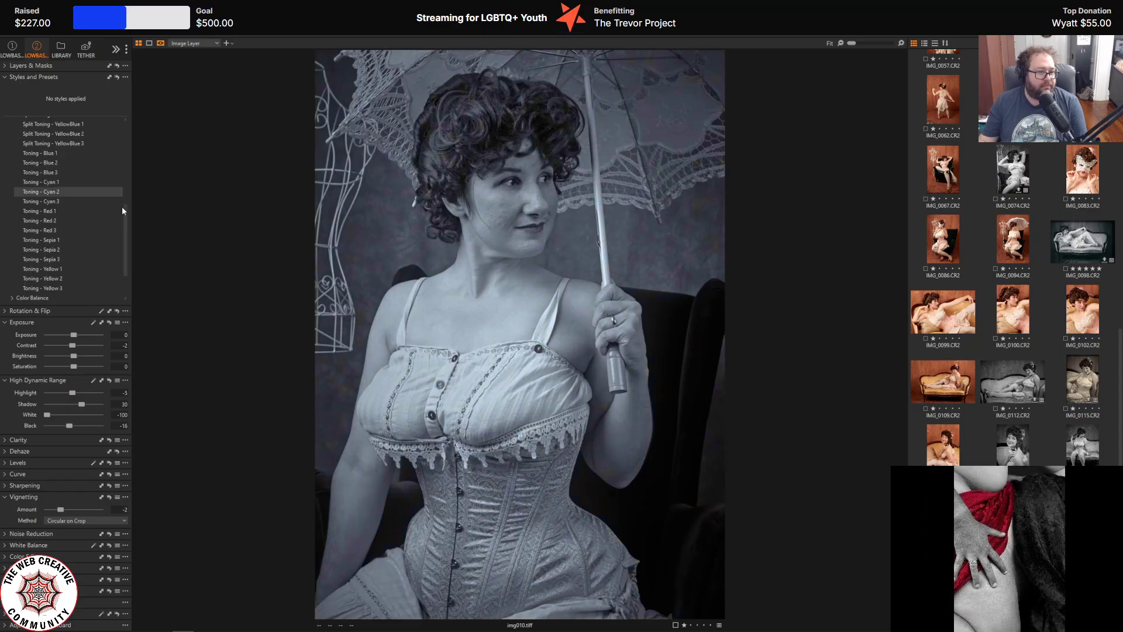
{"action": "left_click", "coordinate": [76, 259]}
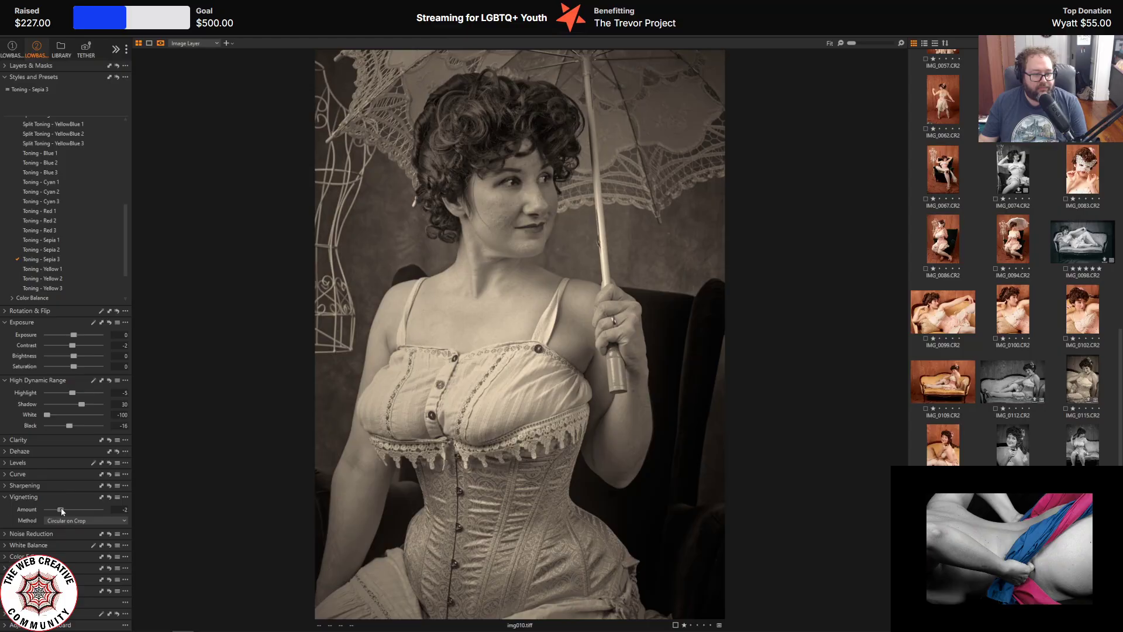
- Set the portrait's vignetting amount to about -2.28 and export the sepia version as a TIFF named 10 sepia
{"action": "left_click_drag", "start_coordinate": [60, 507], "coordinate": [60, 507]}
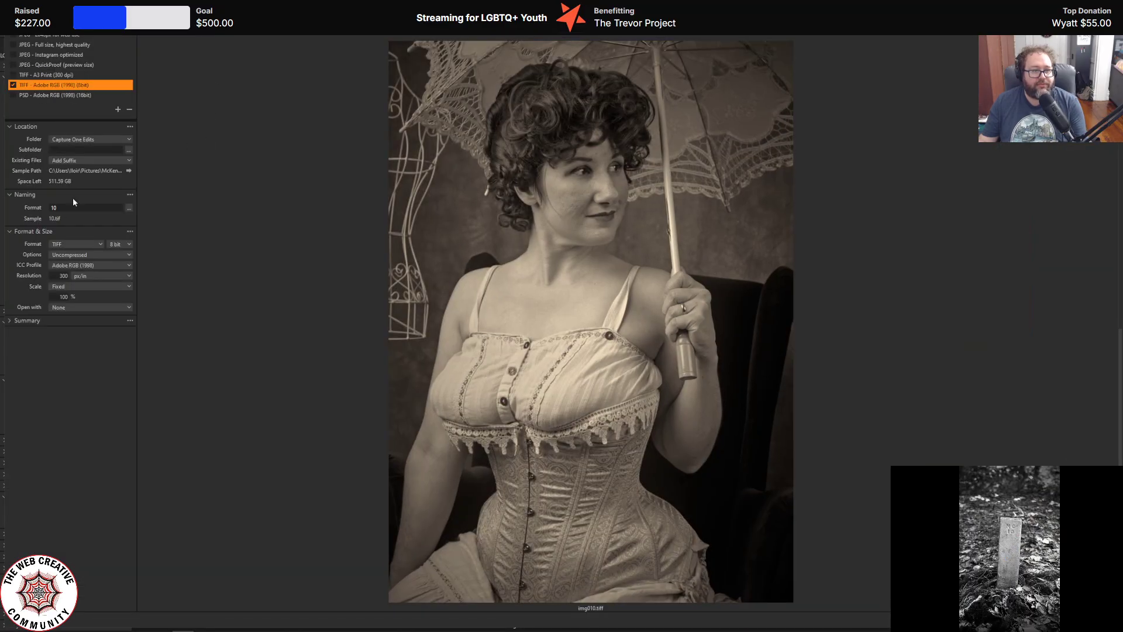
{"action": "type", "text": "sepia"}
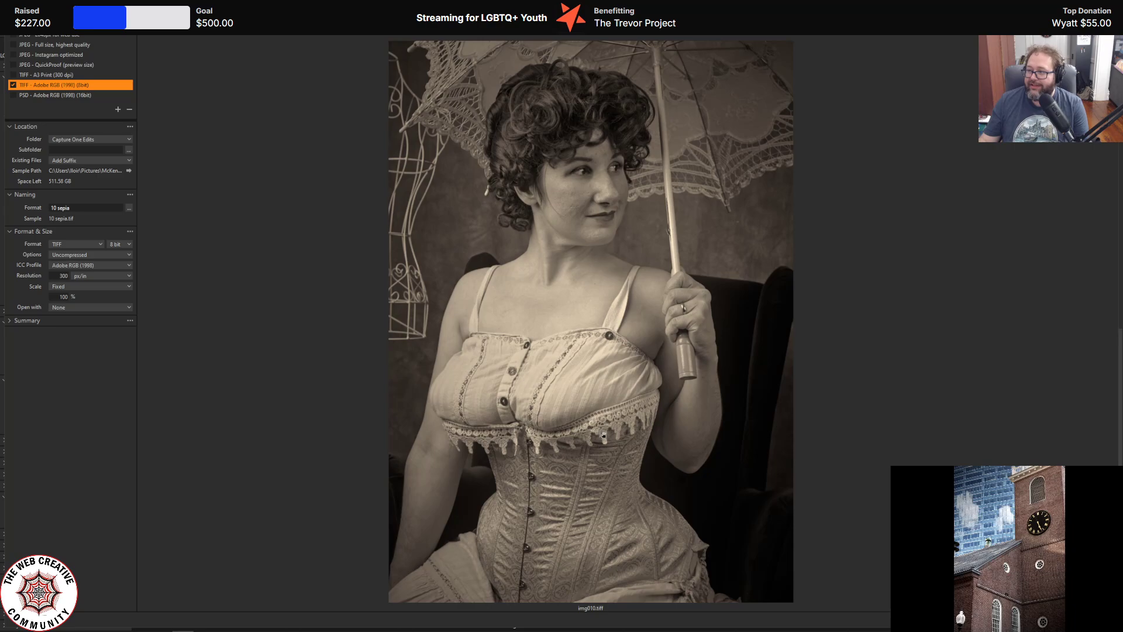
{"action": "key", "text": "Return"}
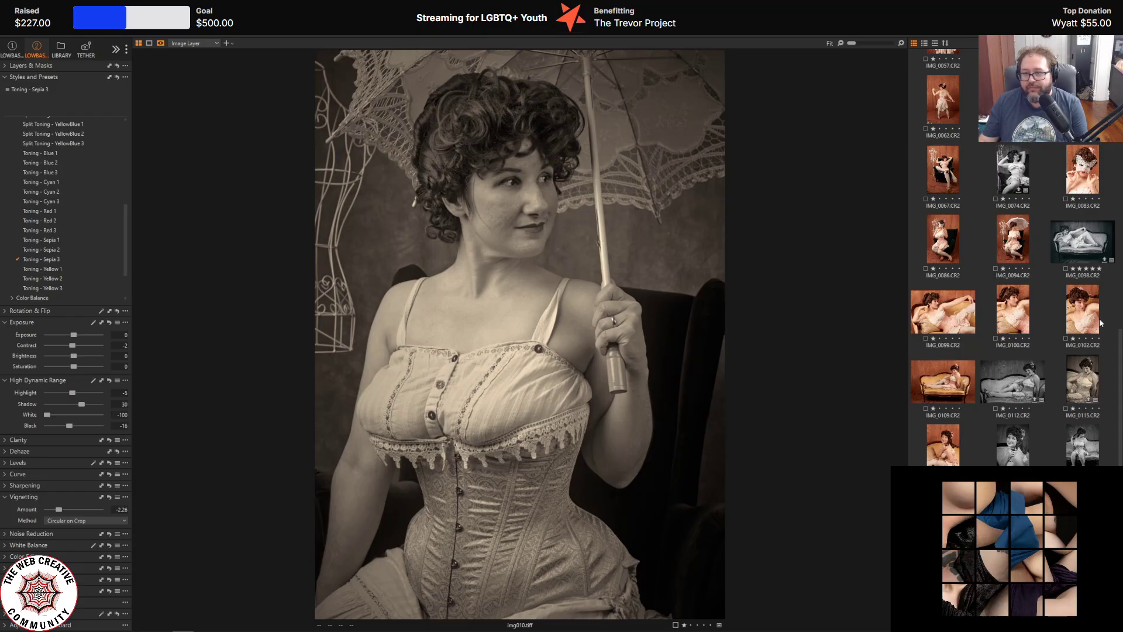
- Browse the shoot's thumbnails and open IMG_0099.CR2, the color photo of the model reclining on the sofa
{"action": "scroll", "coordinate": [1050, 352], "scroll_direction": "up", "scroll_amount": 3}
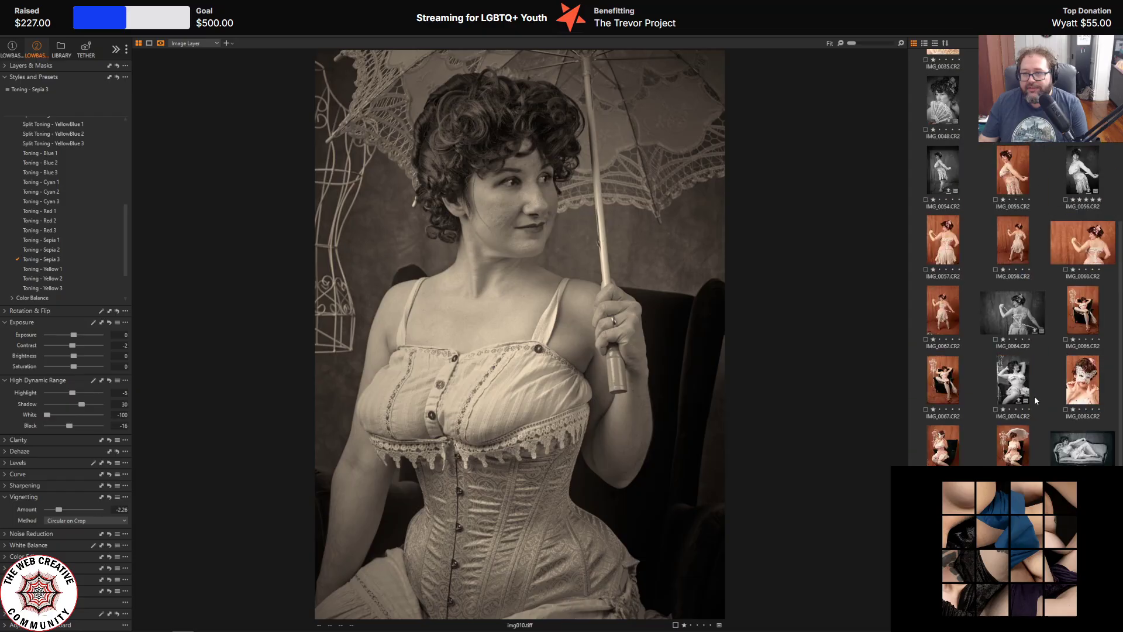
{"action": "scroll", "coordinate": [1035, 399], "scroll_direction": "up", "scroll_amount": 2}
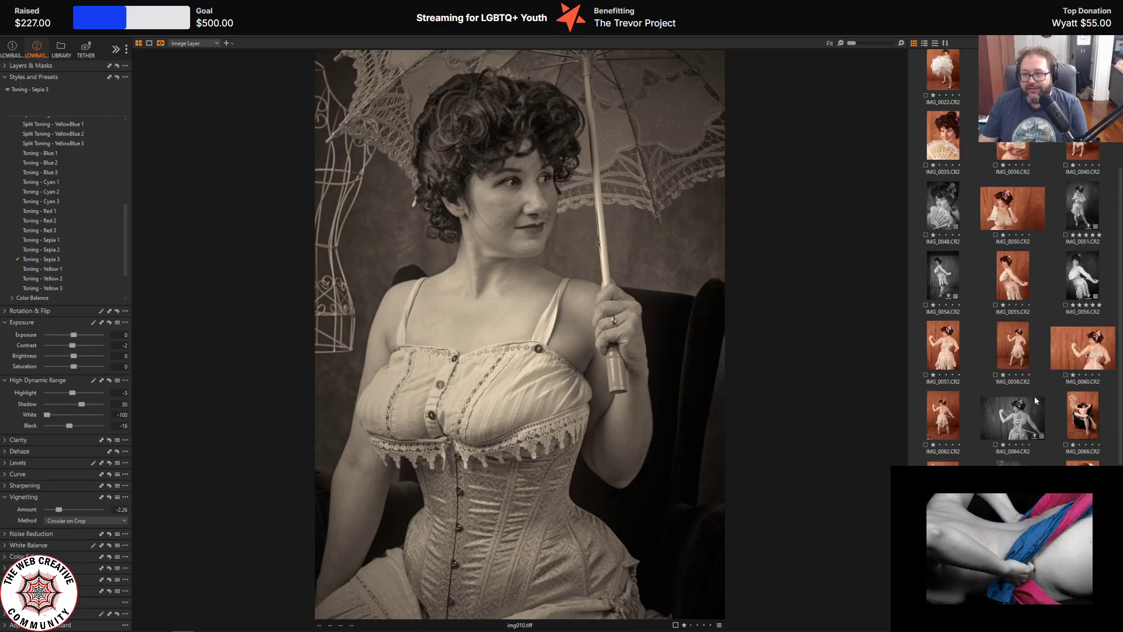
{"action": "scroll", "coordinate": [1033, 396], "scroll_direction": "up", "scroll_amount": 2}
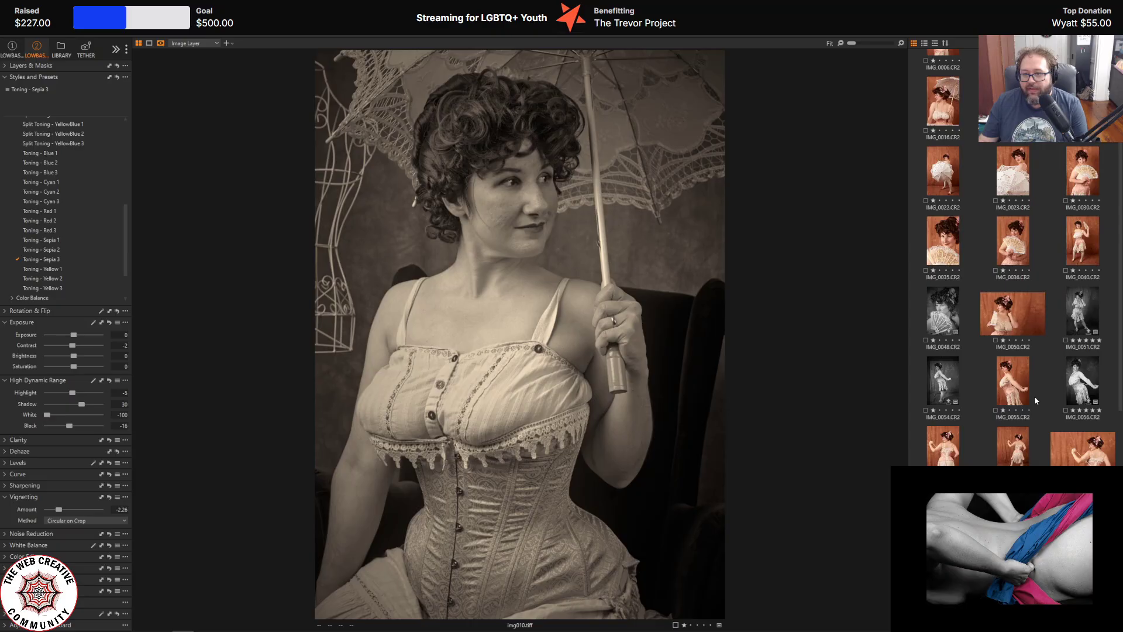
{"action": "scroll", "coordinate": [1034, 400], "scroll_direction": "up", "scroll_amount": 2}
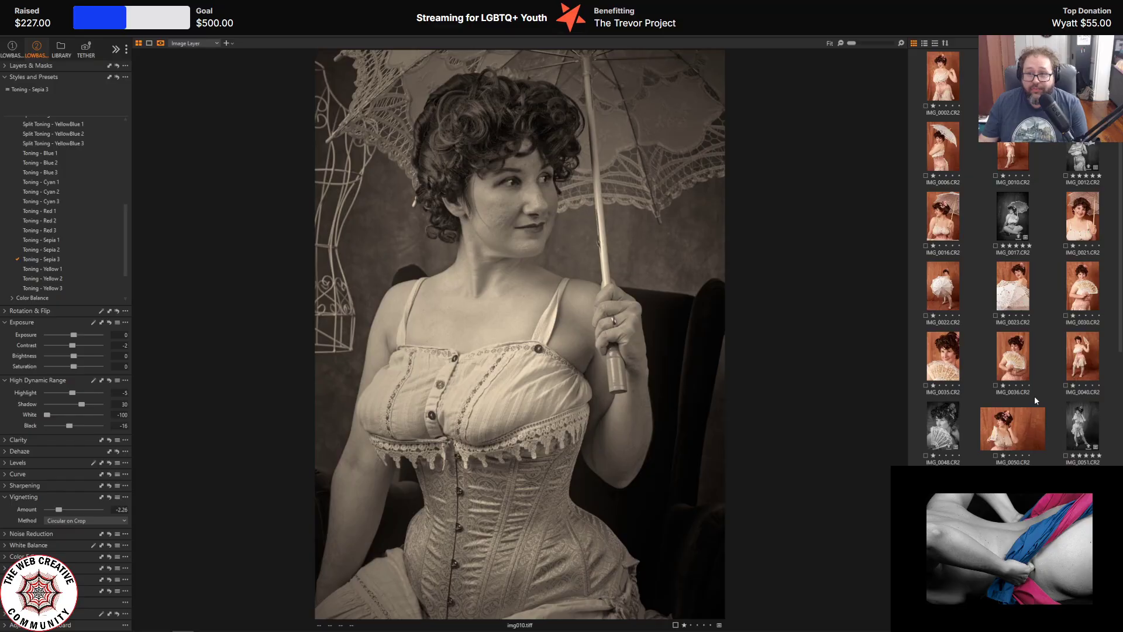
{"action": "scroll", "coordinate": [1034, 396], "scroll_direction": "down", "scroll_amount": 6}
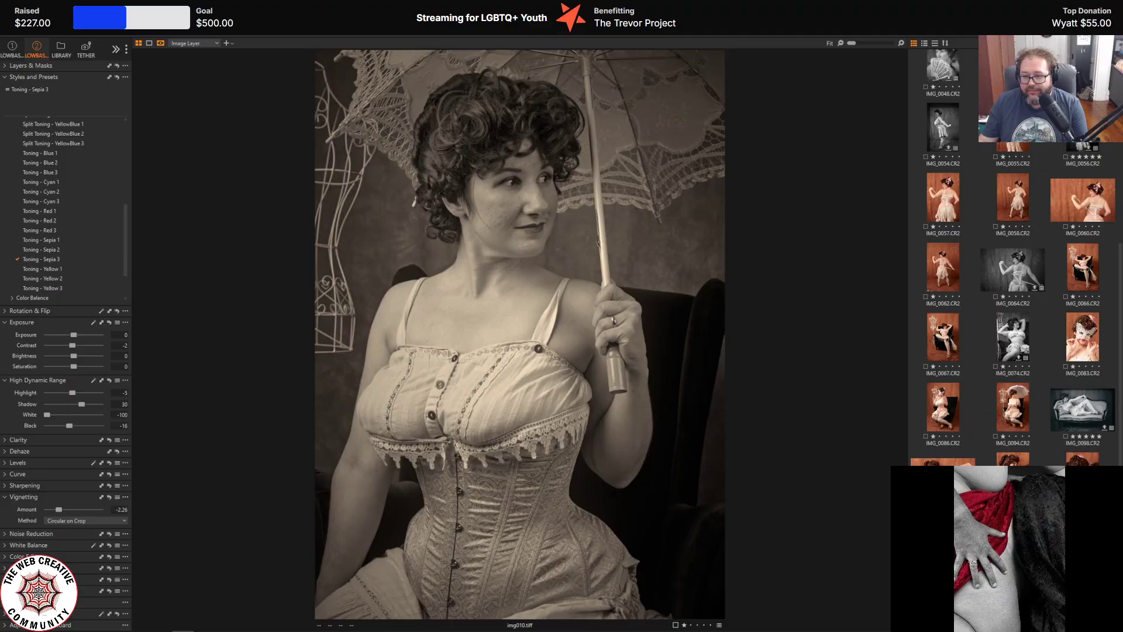
{"action": "left_click", "coordinate": [1012, 407]}
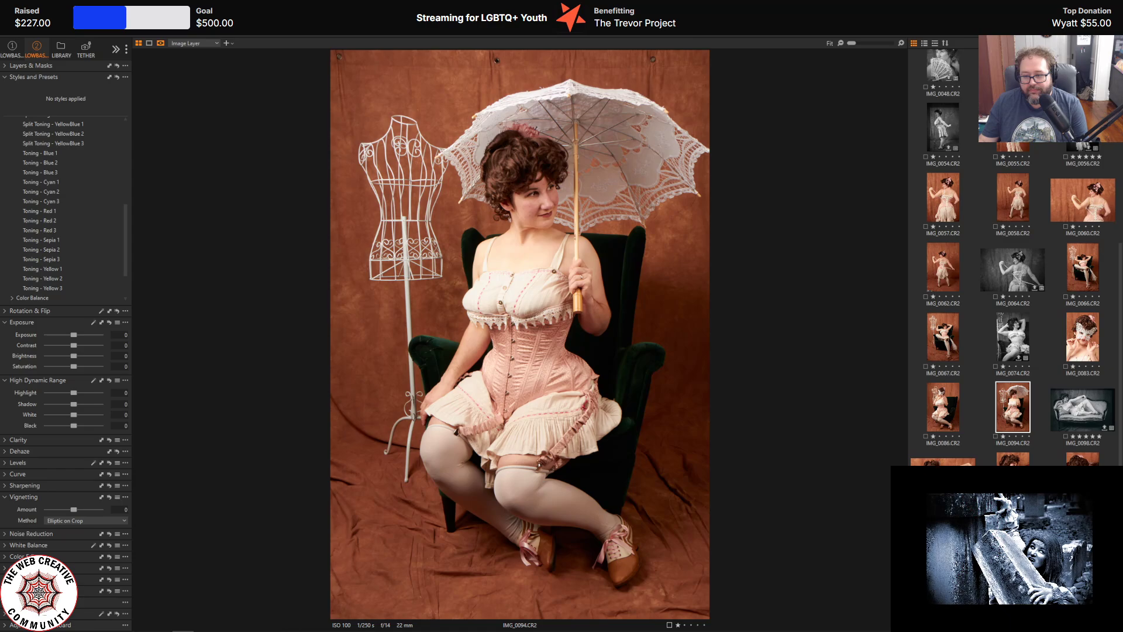
{"action": "left_click", "coordinate": [958, 463]}
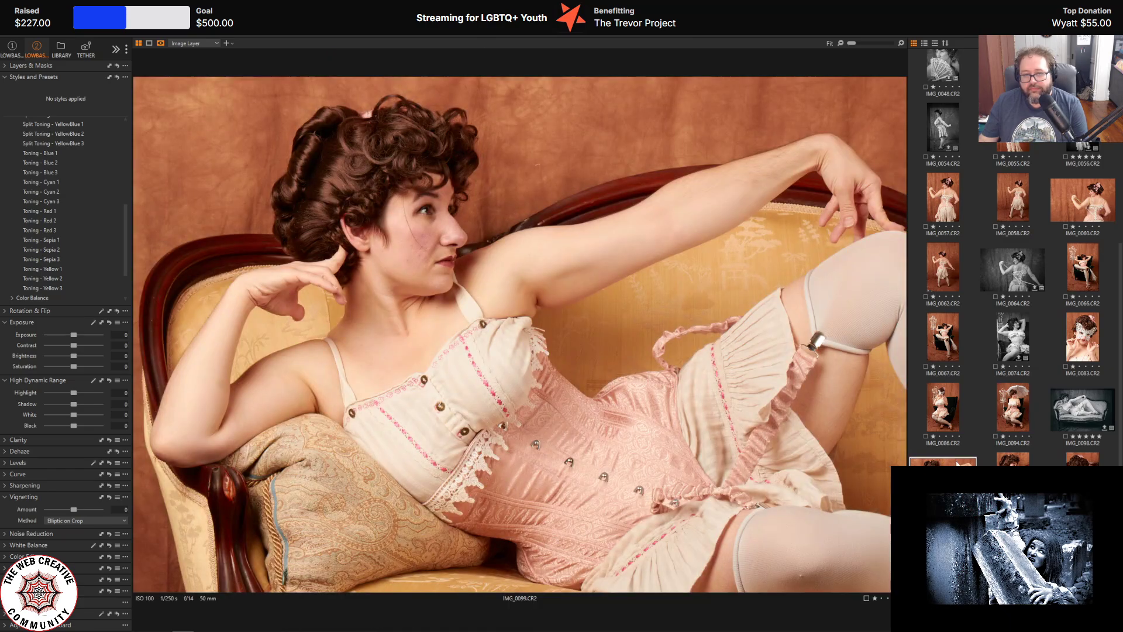
{"action": "scroll", "coordinate": [1012, 257], "scroll_direction": "down", "scroll_amount": 3}
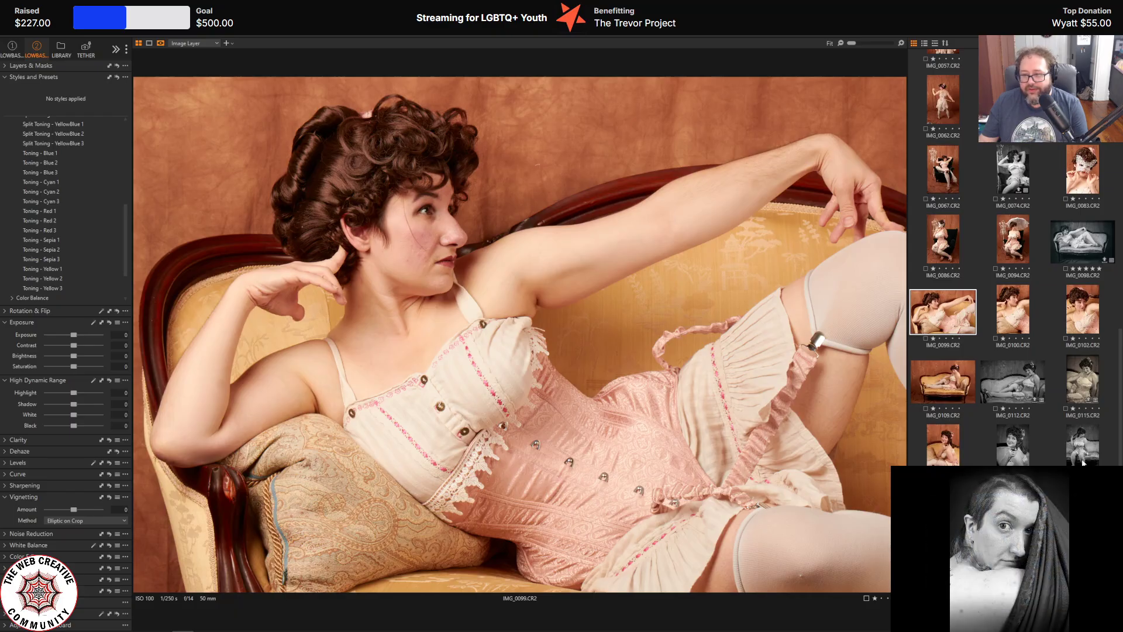
{"action": "scroll", "coordinate": [1082, 462], "scroll_direction": "up", "scroll_amount": 6}
{"action": "scroll", "coordinate": [1083, 462], "scroll_direction": "up", "scroll_amount": 2}
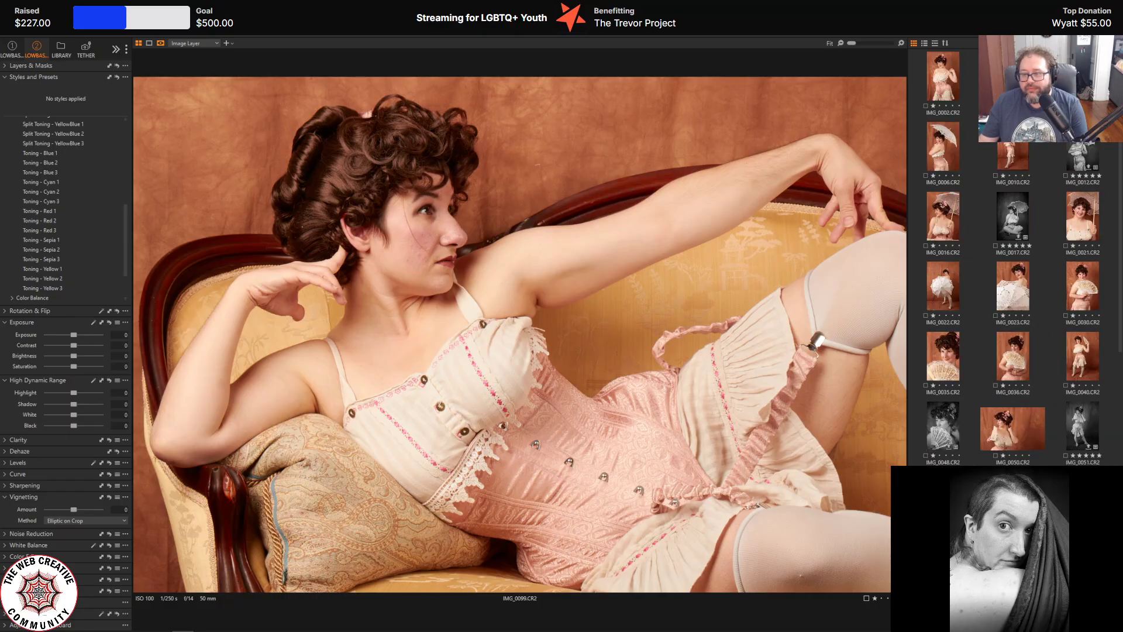
{"action": "scroll", "coordinate": [1012, 257], "scroll_direction": "down", "scroll_amount": 5}
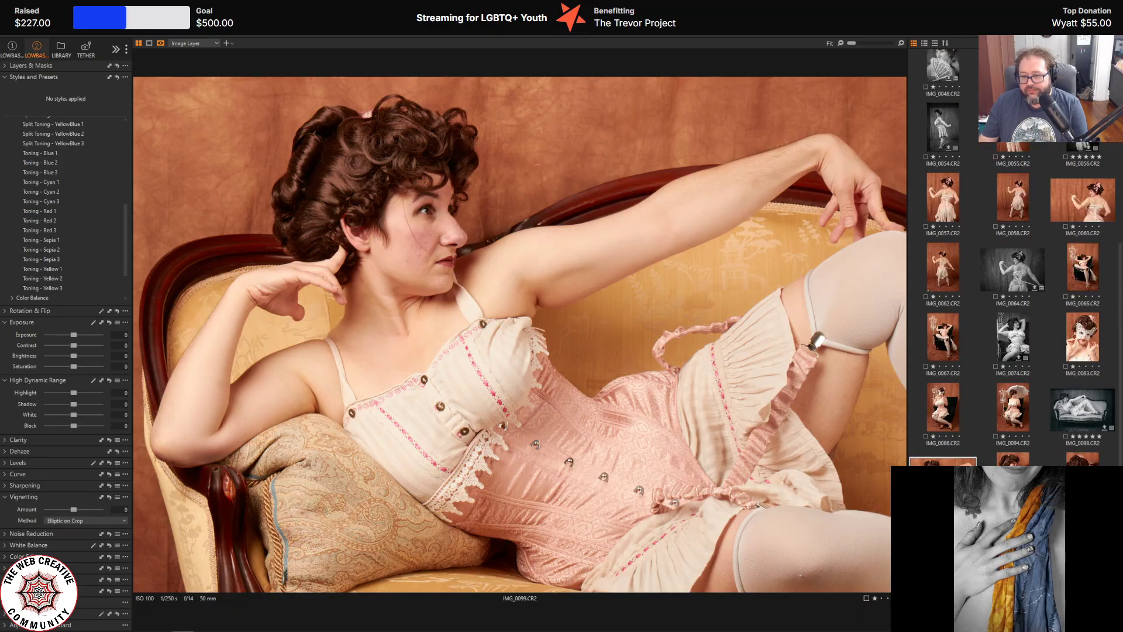
{"action": "scroll", "coordinate": [1013, 258], "scroll_direction": "down", "scroll_amount": 2}
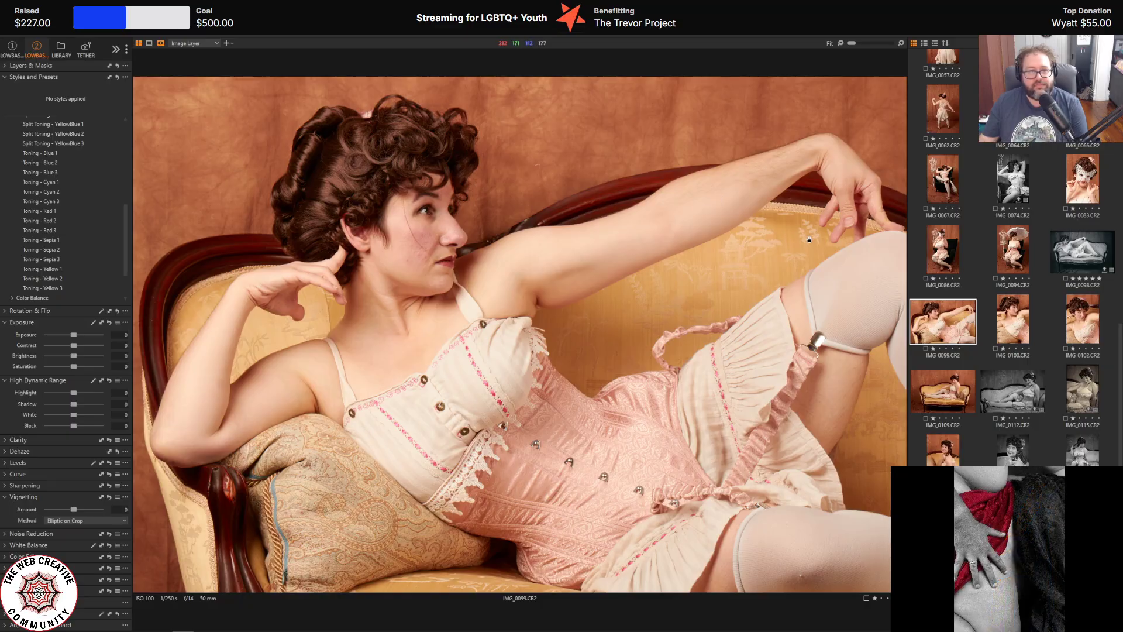
- Pull the Luma curve's white point inward, and set High Dynamic Range to highlight about -38, shadow 7 and white -15
{"action": "left_click", "coordinate": [5, 77]}
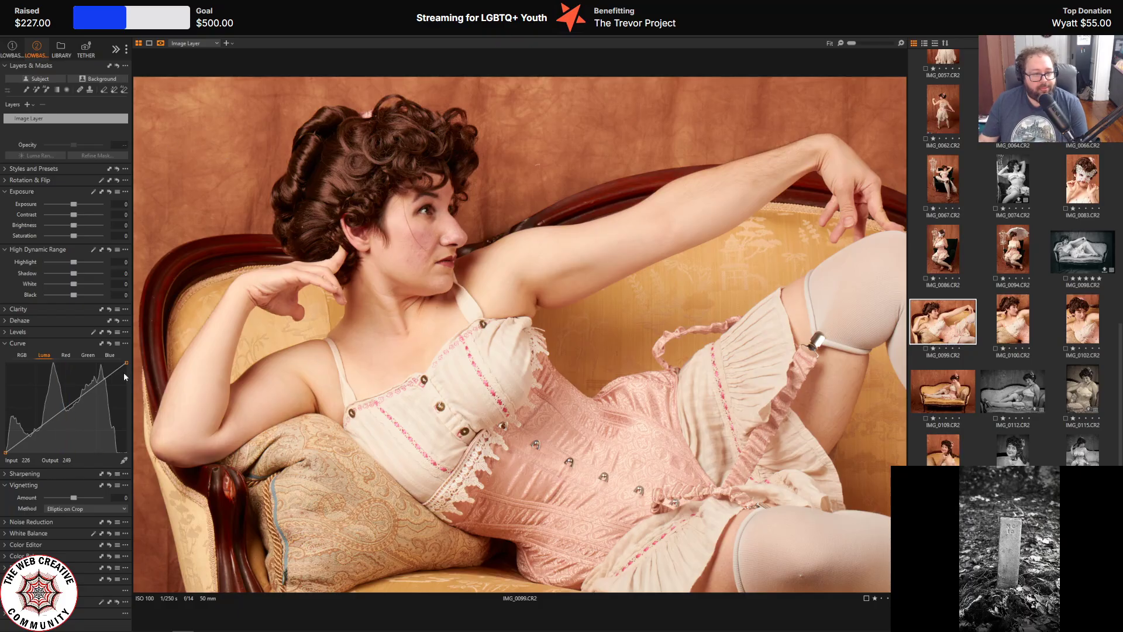
{"action": "left_click_drag", "start_coordinate": [127, 362], "coordinate": [120, 363]}
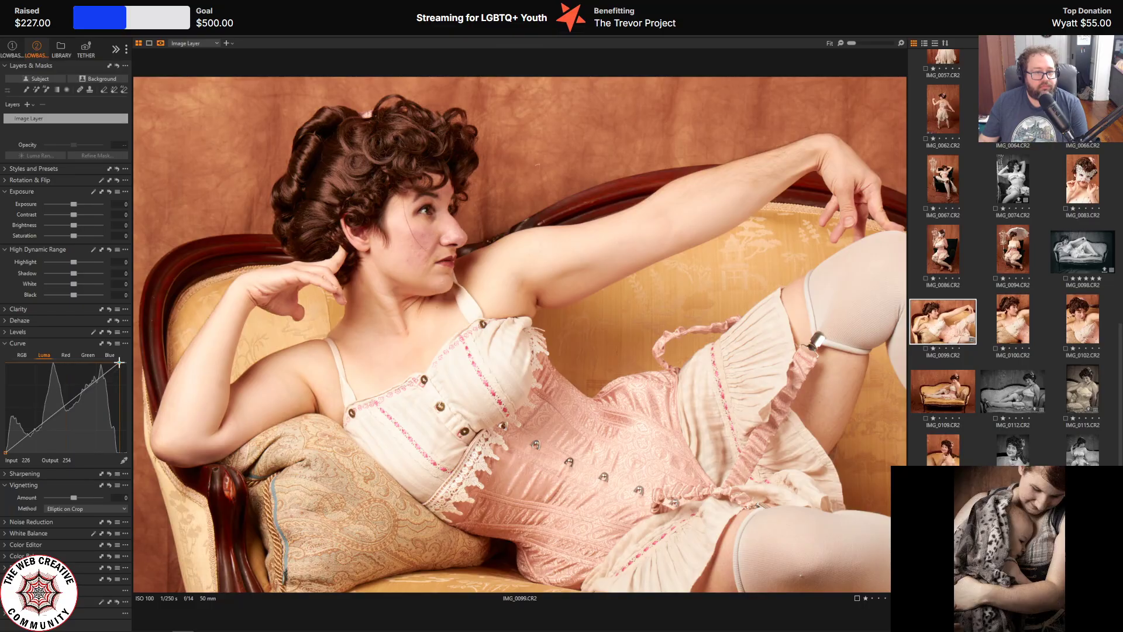
{"action": "left_click_drag", "start_coordinate": [119, 363], "coordinate": [119, 362]}
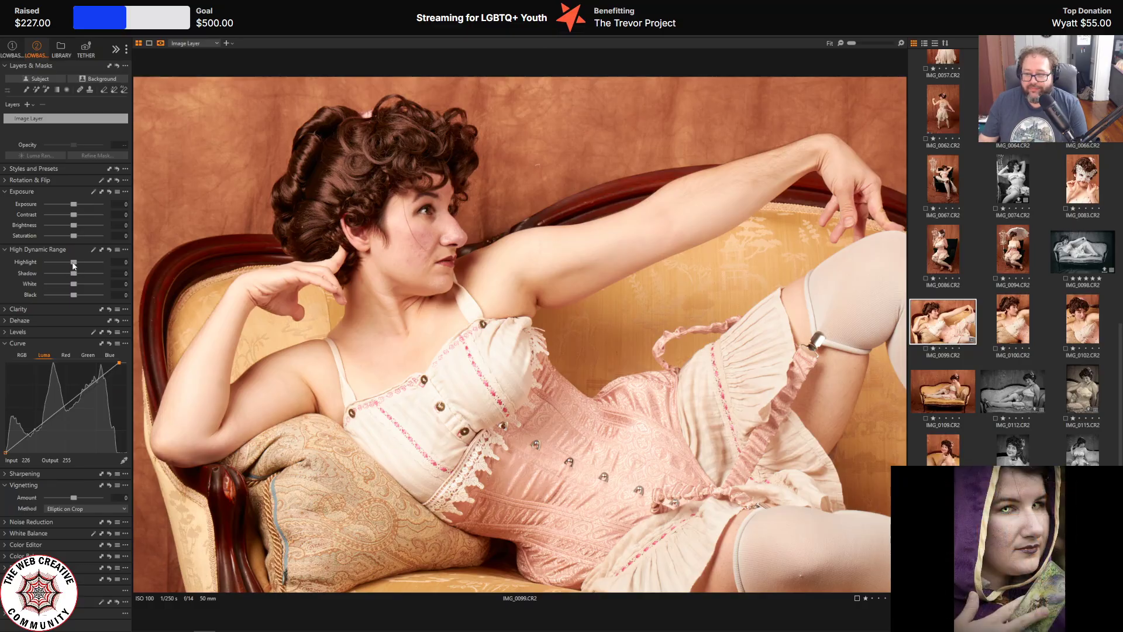
{"action": "mouse_move", "coordinate": [73, 265]}
{"action": "left_mouse_down"}
{"action": "mouse_move", "coordinate": [1, 263]}
{"action": "mouse_move", "coordinate": [72, 264]}
{"action": "mouse_move", "coordinate": [59, 264]}
{"action": "mouse_move", "coordinate": [73, 284]}
{"action": "left_mouse_up"}
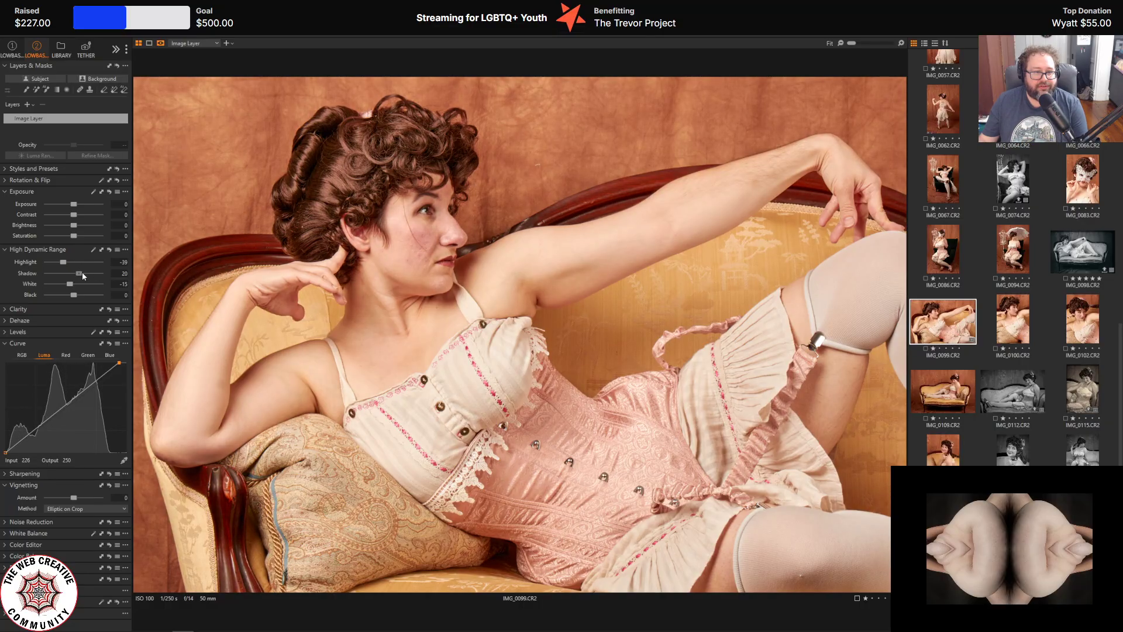
{"action": "left_click_drag", "start_coordinate": [81, 273], "coordinate": [80, 276]}
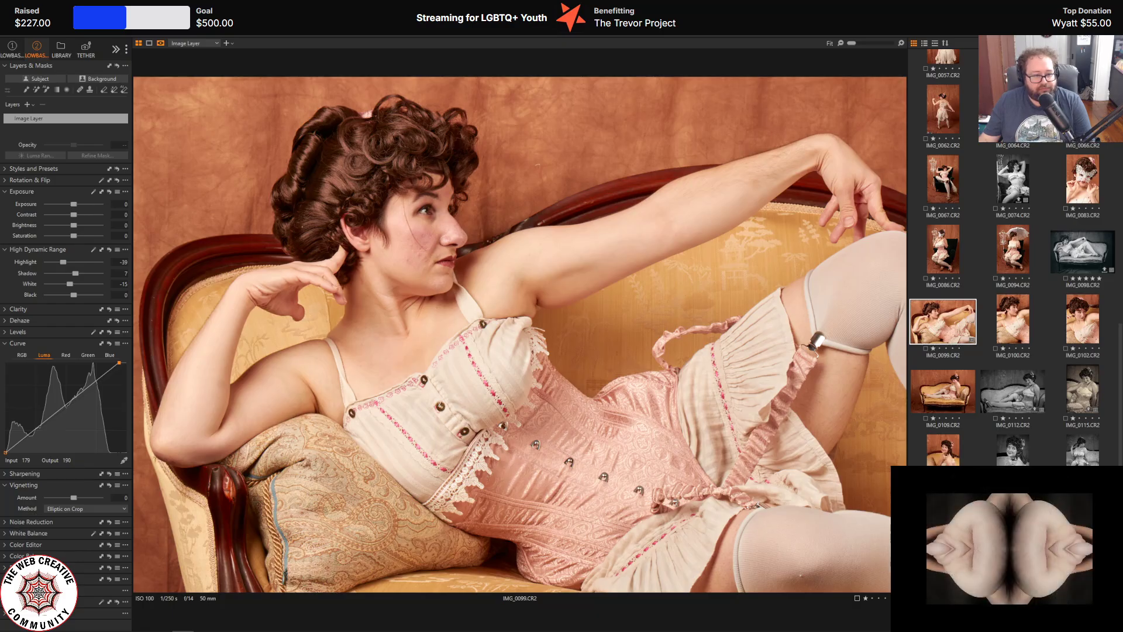
- Lower the saturation of all colors to -5 in the Color Editor
{"action": "left_click", "coordinate": [5, 557]}
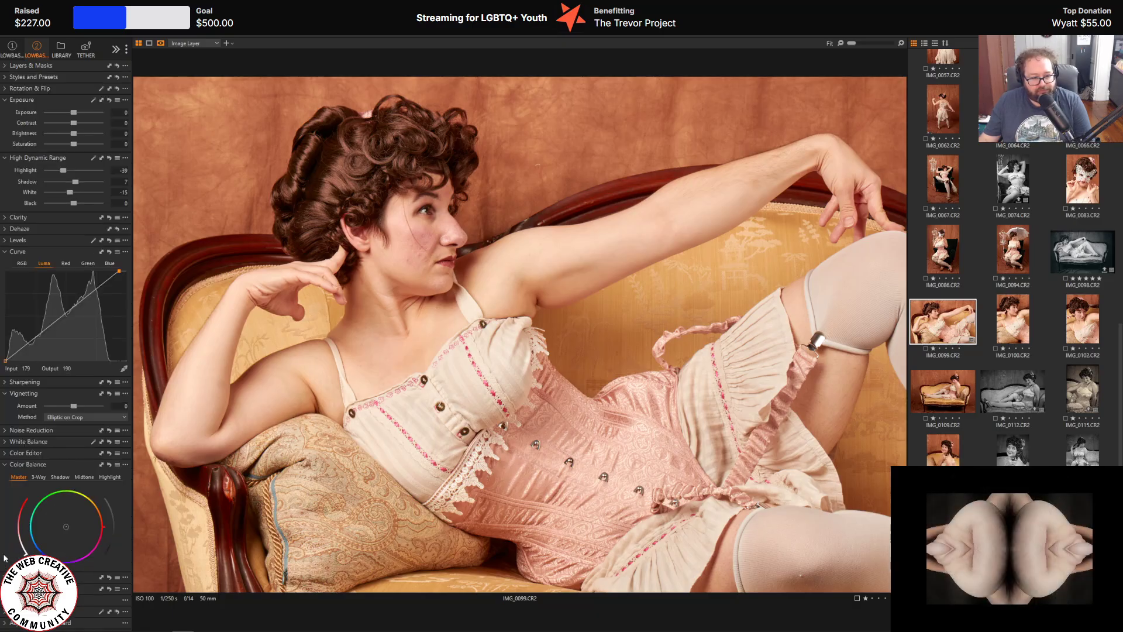
{"action": "left_click", "coordinate": [5, 454]}
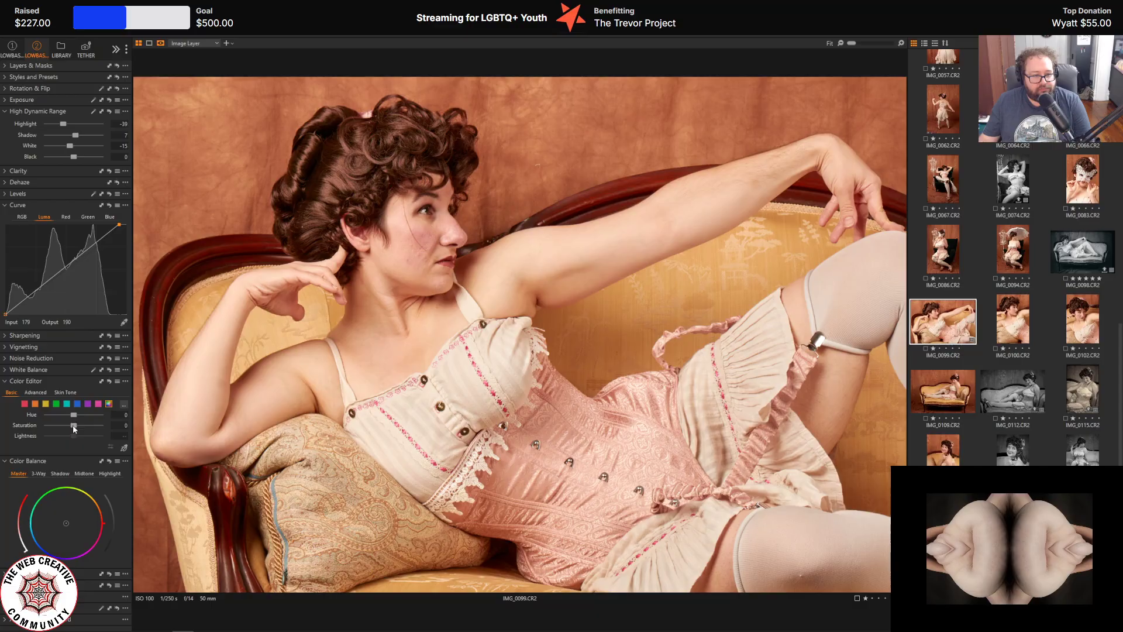
{"action": "mouse_move", "coordinate": [73, 425]}
{"action": "left_mouse_down"}
{"action": "mouse_move", "coordinate": [57, 423]}
{"action": "mouse_move", "coordinate": [68, 424]}
{"action": "left_mouse_up"}
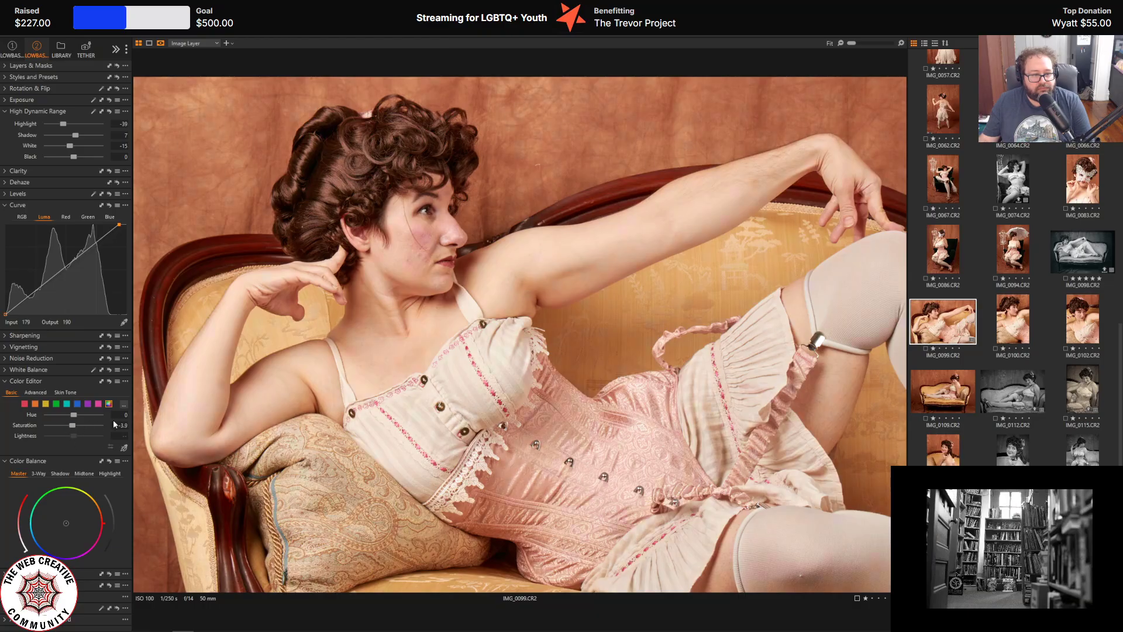
{"action": "scroll", "coordinate": [113, 419], "scroll_direction": "down", "scroll_amount": 1}
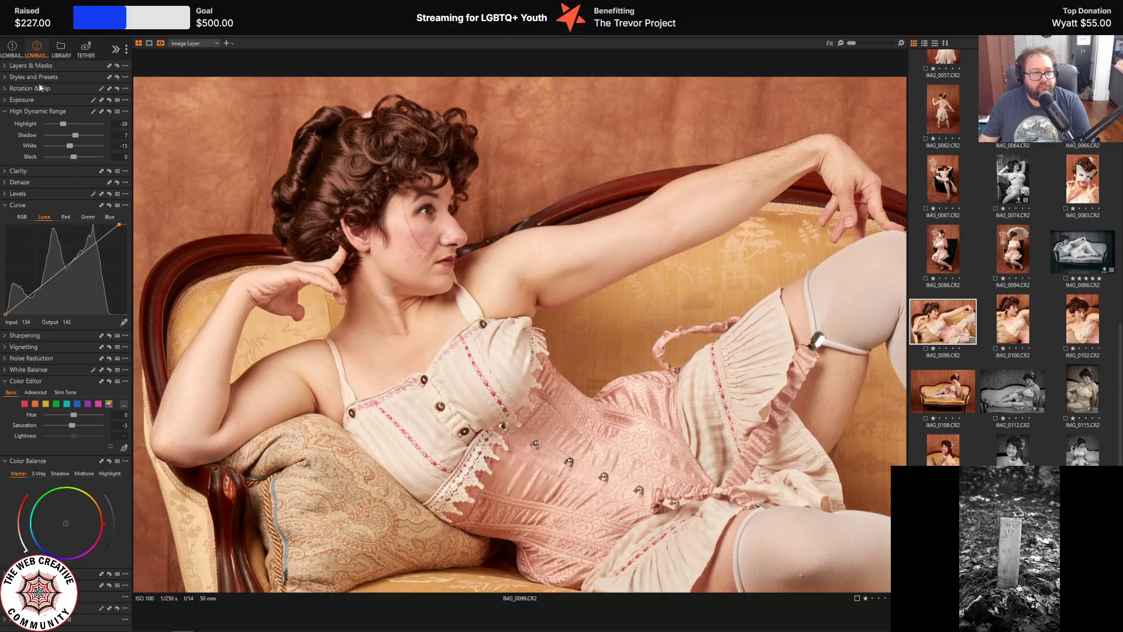
- Create an automatic background mask layer and set its High Dynamic Range black value to -16
{"action": "left_click", "coordinate": [4, 66]}
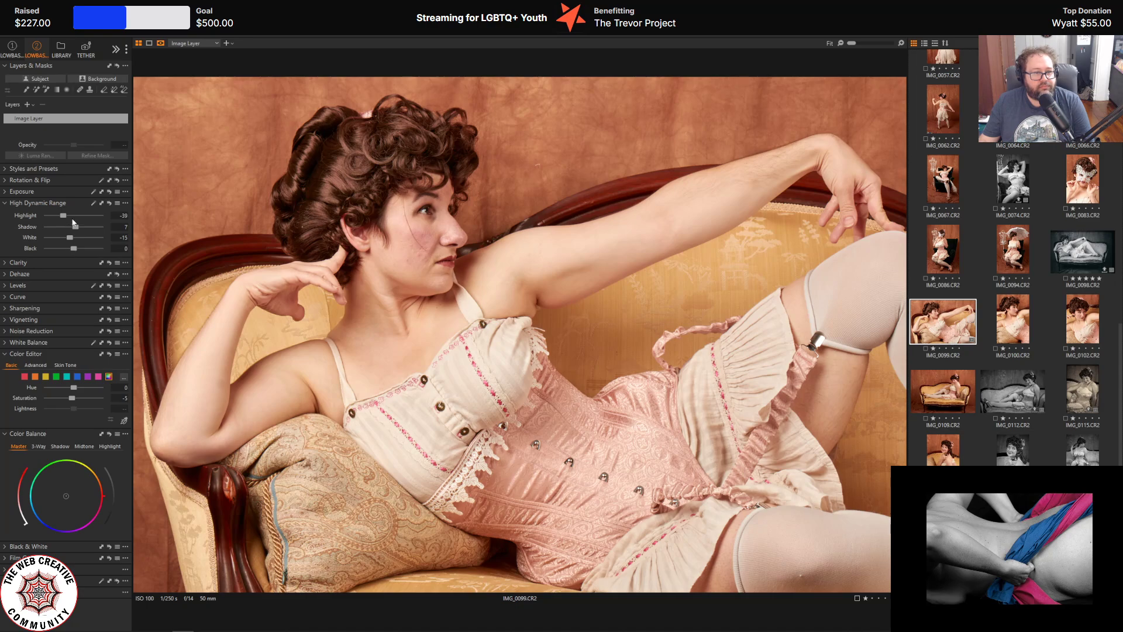
{"action": "left_click", "coordinate": [93, 80]}
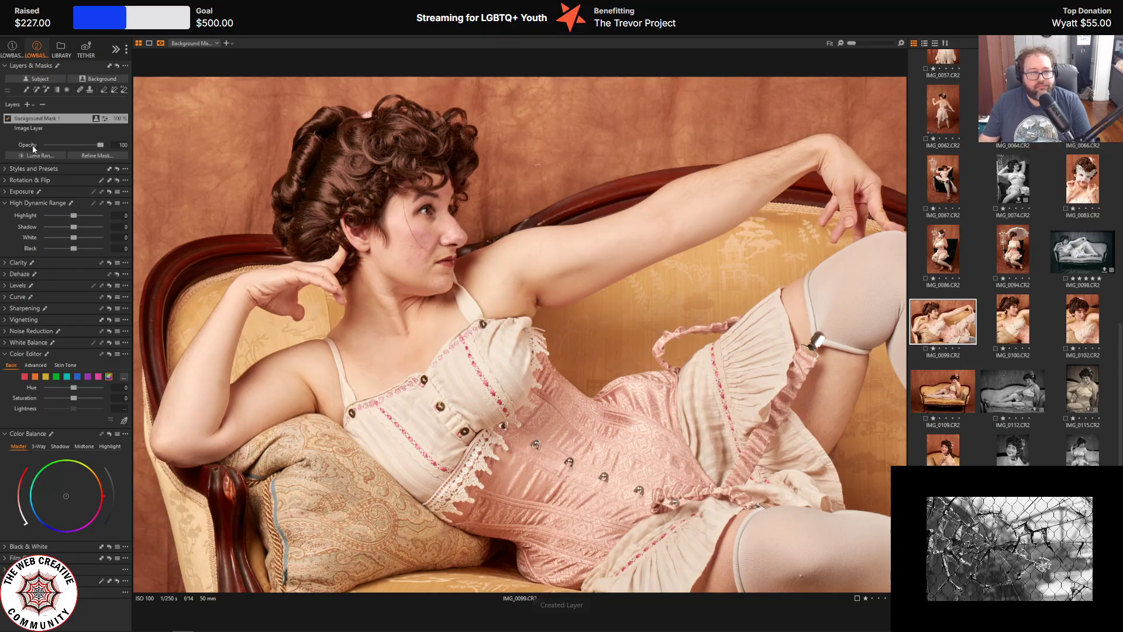
{"action": "mouse_move", "coordinate": [77, 244]}
{"action": "left_mouse_down"}
{"action": "mouse_move", "coordinate": [13, 248]}
{"action": "mouse_move", "coordinate": [78, 245]}
{"action": "mouse_move", "coordinate": [40, 246]}
{"action": "mouse_move", "coordinate": [75, 244]}
{"action": "mouse_move", "coordinate": [65, 246]}
{"action": "left_mouse_up"}
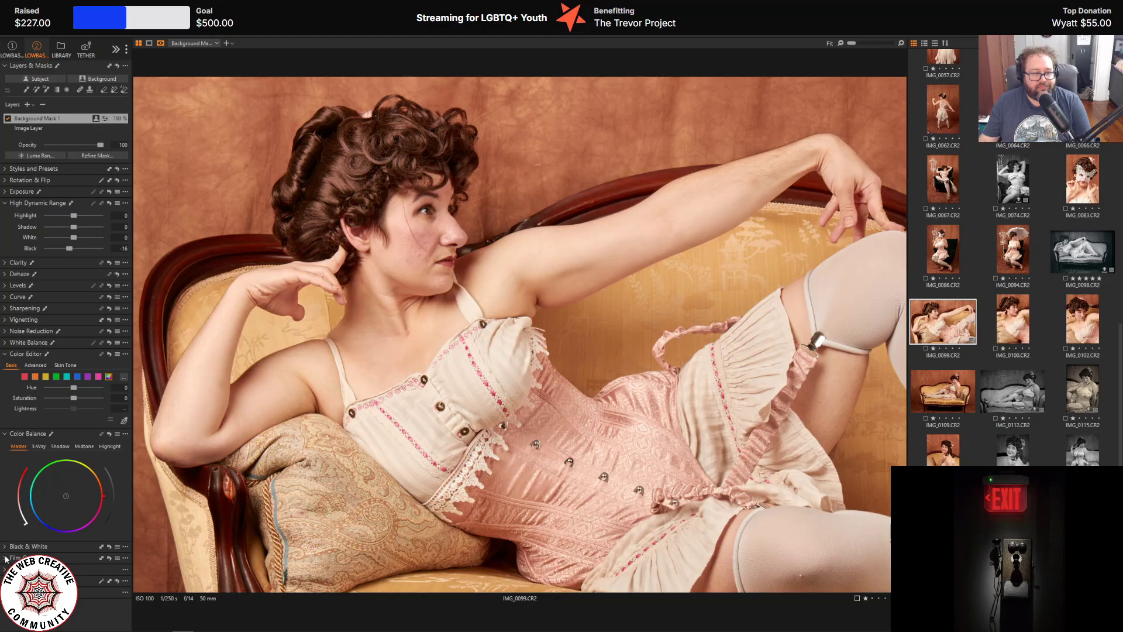
- Add an Elliptic on Crop vignette of about -2.56 and raise the Image Layer's High Dynamic Range shadow to 23
{"action": "left_click", "coordinate": [5, 318]}
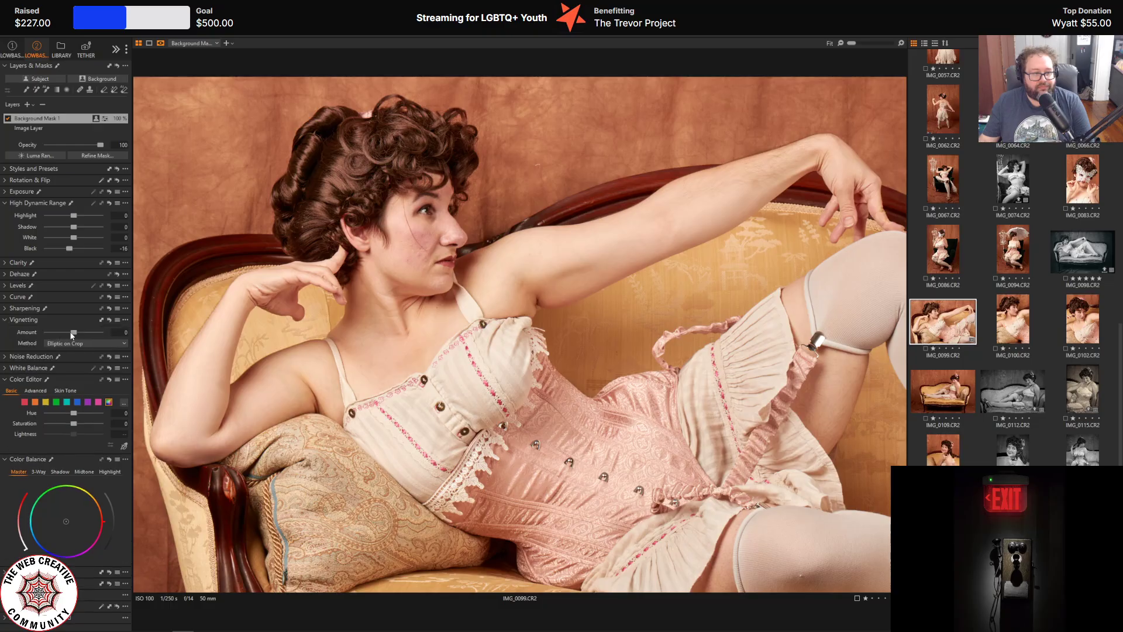
{"action": "left_click_drag", "start_coordinate": [72, 333], "coordinate": [59, 332]}
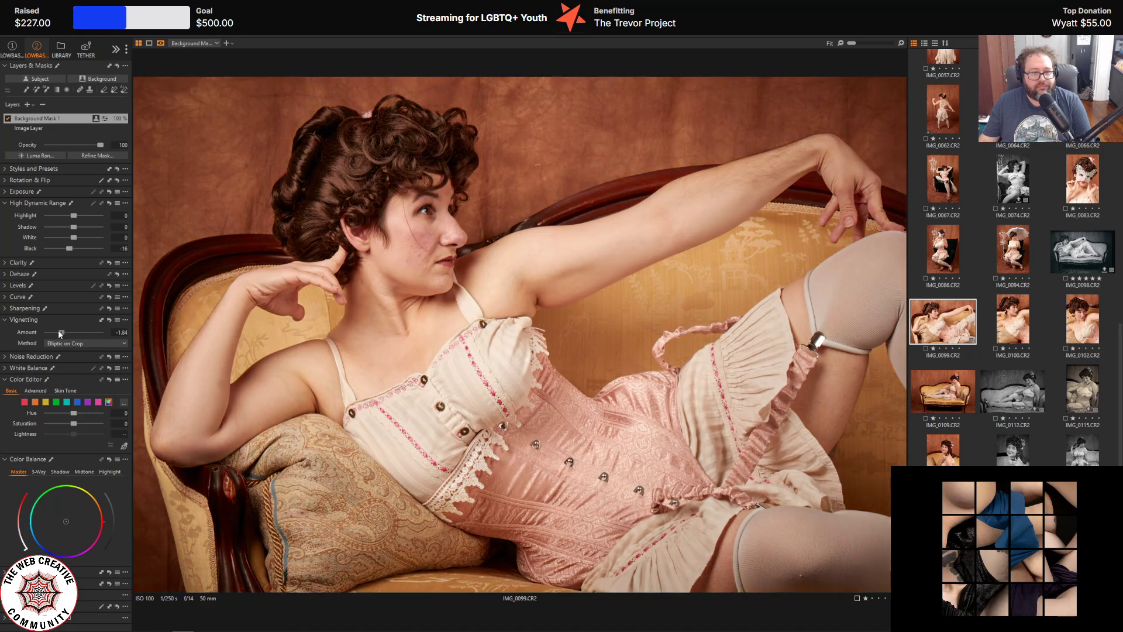
{"action": "left_click", "coordinate": [39, 128]}
{"action": "left_click_drag", "start_coordinate": [61, 333], "coordinate": [53, 333]}
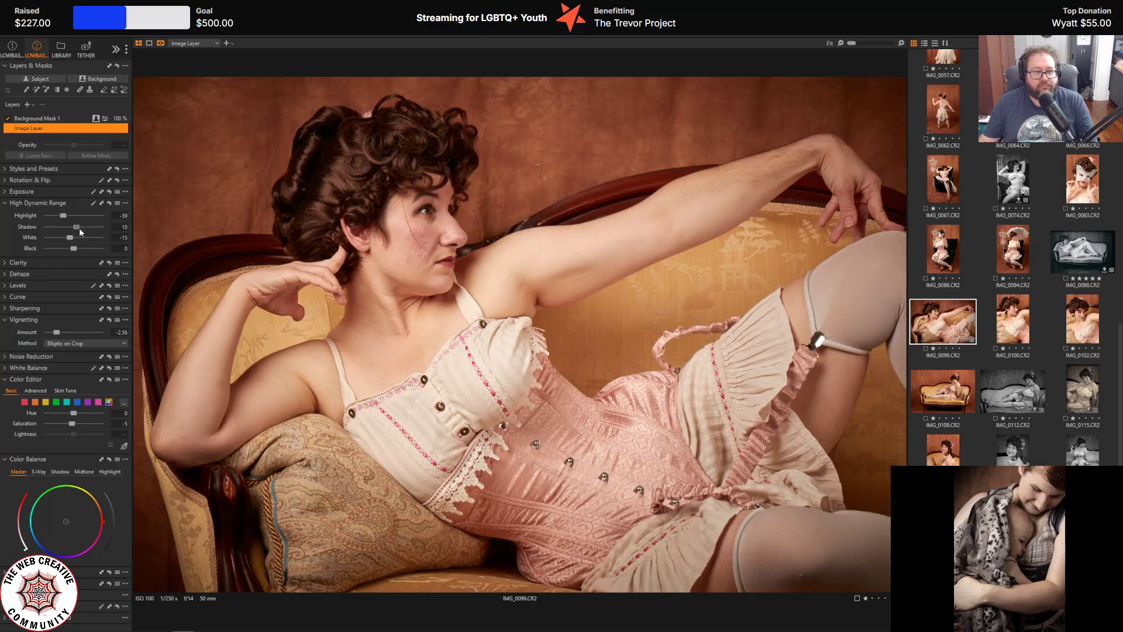
{"action": "scroll", "coordinate": [82, 227], "scroll_direction": "up", "scroll_amount": 2}
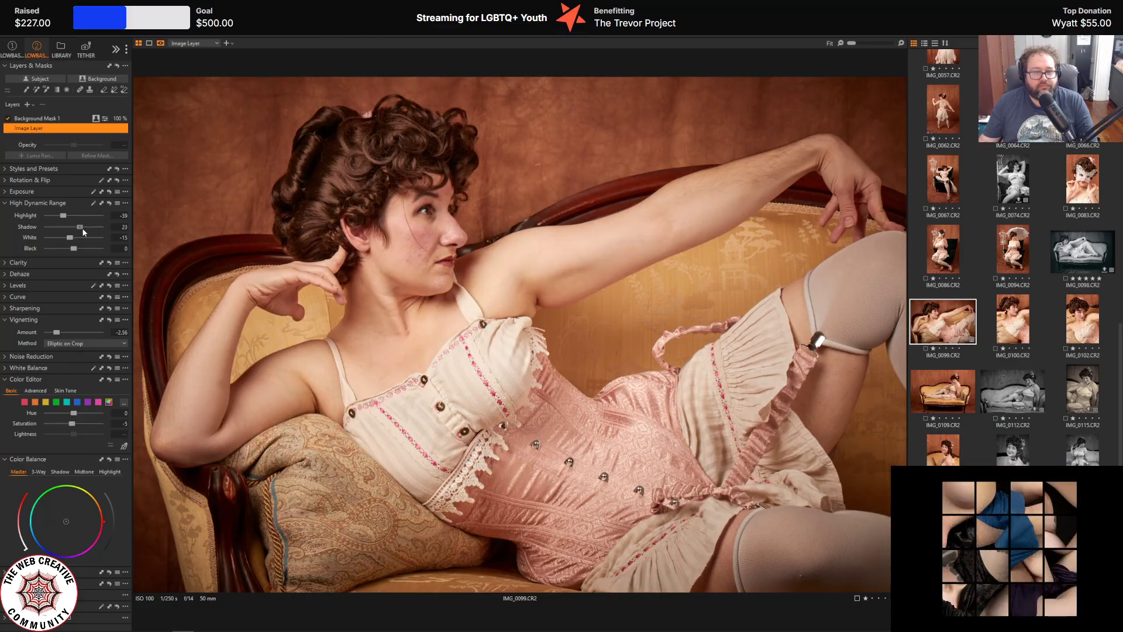
{"action": "mouse_move", "coordinate": [76, 631]}
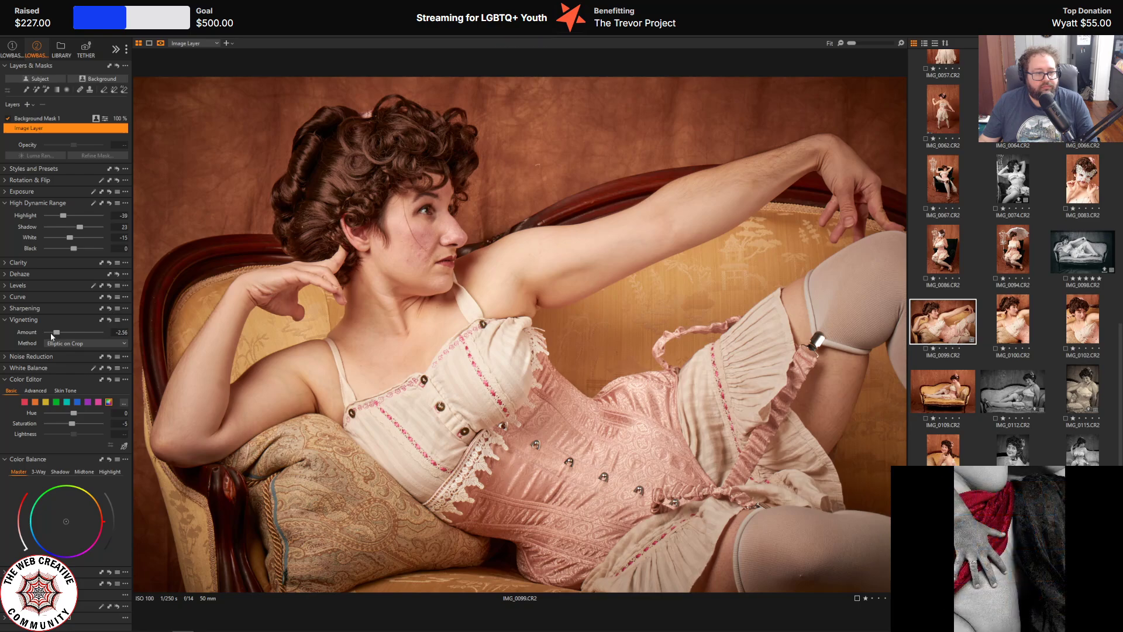
- Set the Elliptic on Crop vignetting amount to -2.25 and compare the whole photo in the before/after view
{"action": "left_click_drag", "start_coordinate": [57, 335], "coordinate": [58, 335]}
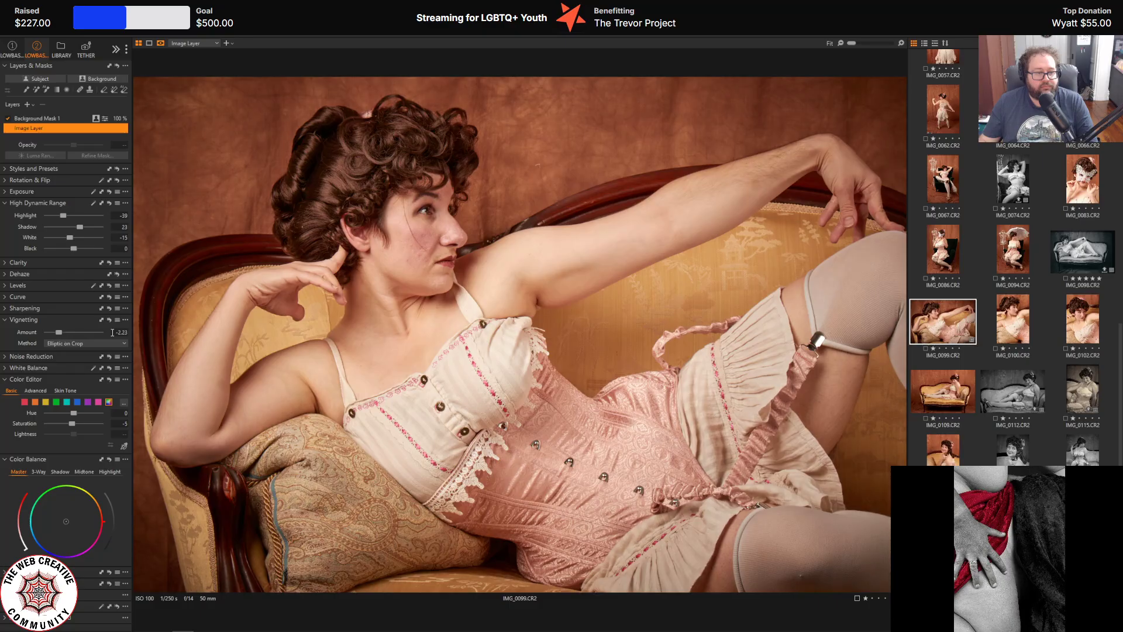
{"action": "type", "text": "-2.25"}
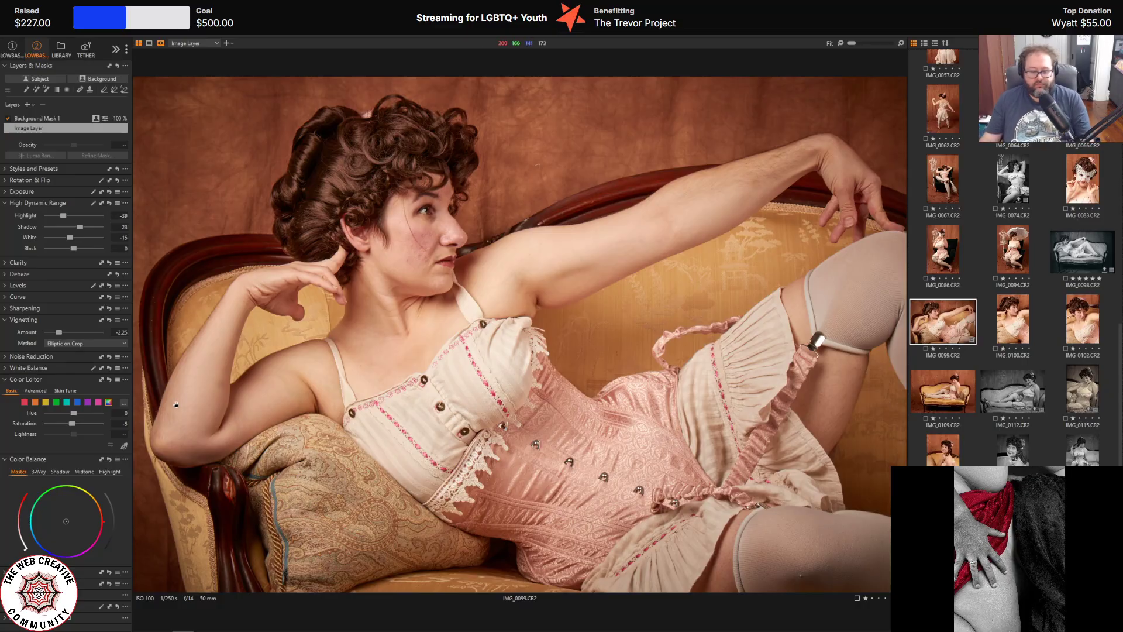
{"action": "type", "text": "y"}
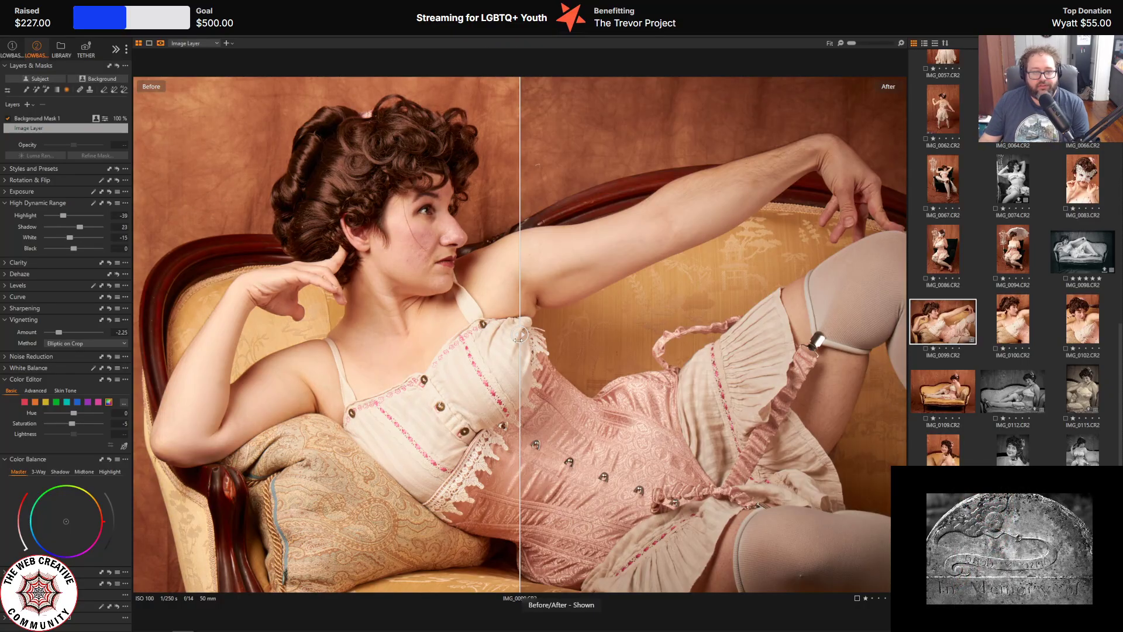
{"action": "left_click_drag", "start_coordinate": [514, 334], "coordinate": [1, 367]}
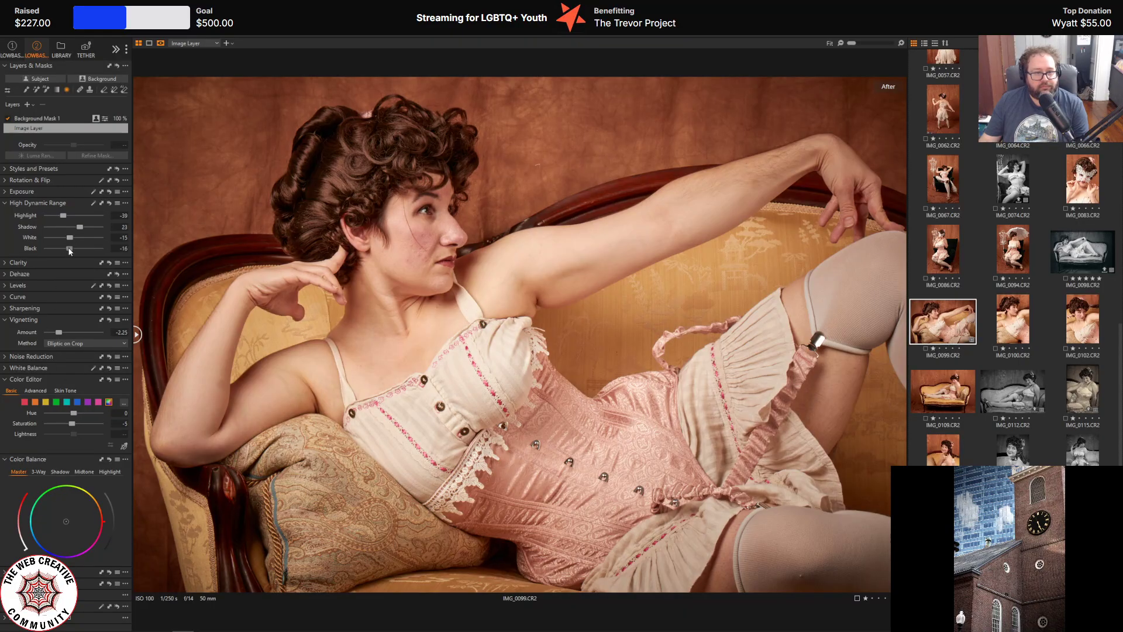
- Try High Dynamic Range black at up to 100 on the Image Layer and reset it to 0
{"action": "left_click_drag", "start_coordinate": [68, 249], "coordinate": [128, 254]}
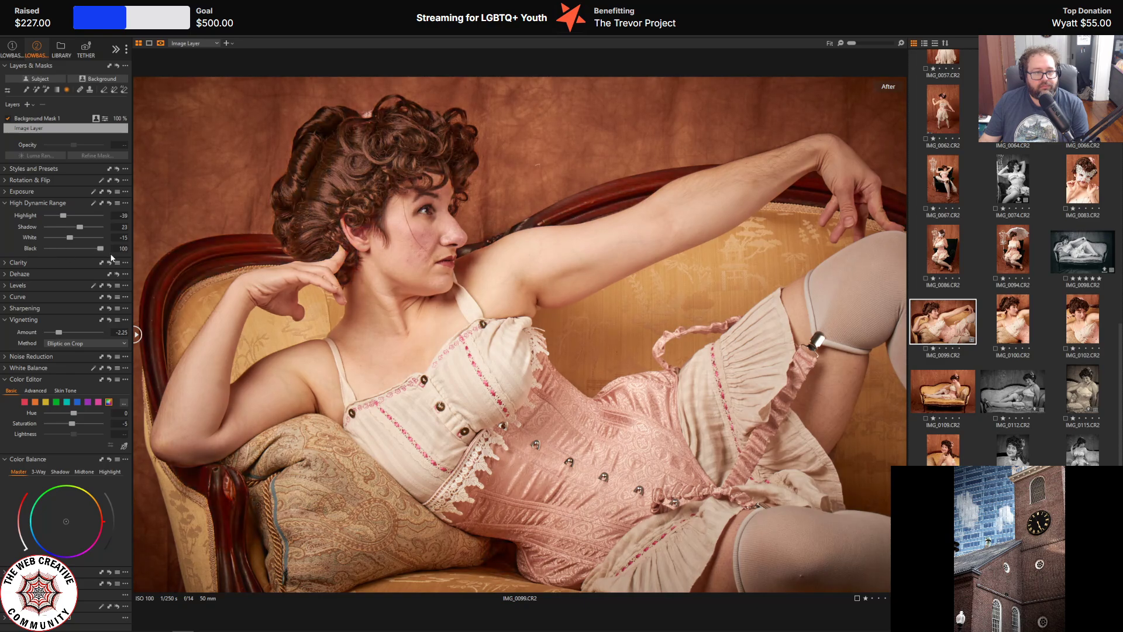
{"action": "type", "text": "0"}
{"action": "key", "text": "Return"}
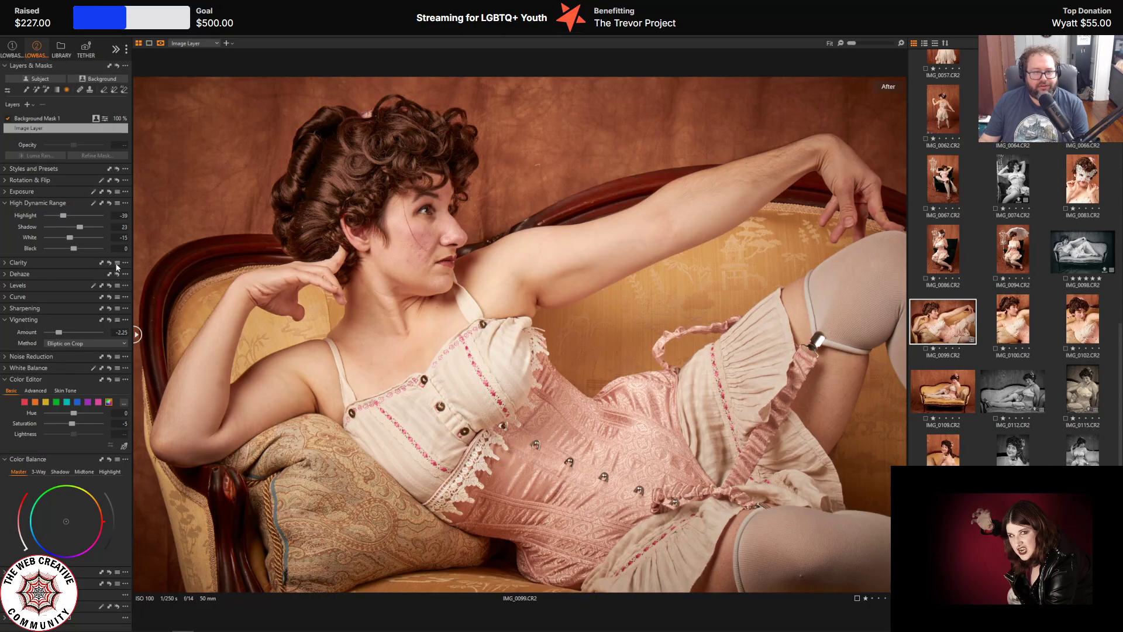
- Try extreme darkening of the blacks on the Background Mask 1 layer and set its High Dynamic Range black value to -20
{"action": "left_click", "coordinate": [37, 118]}
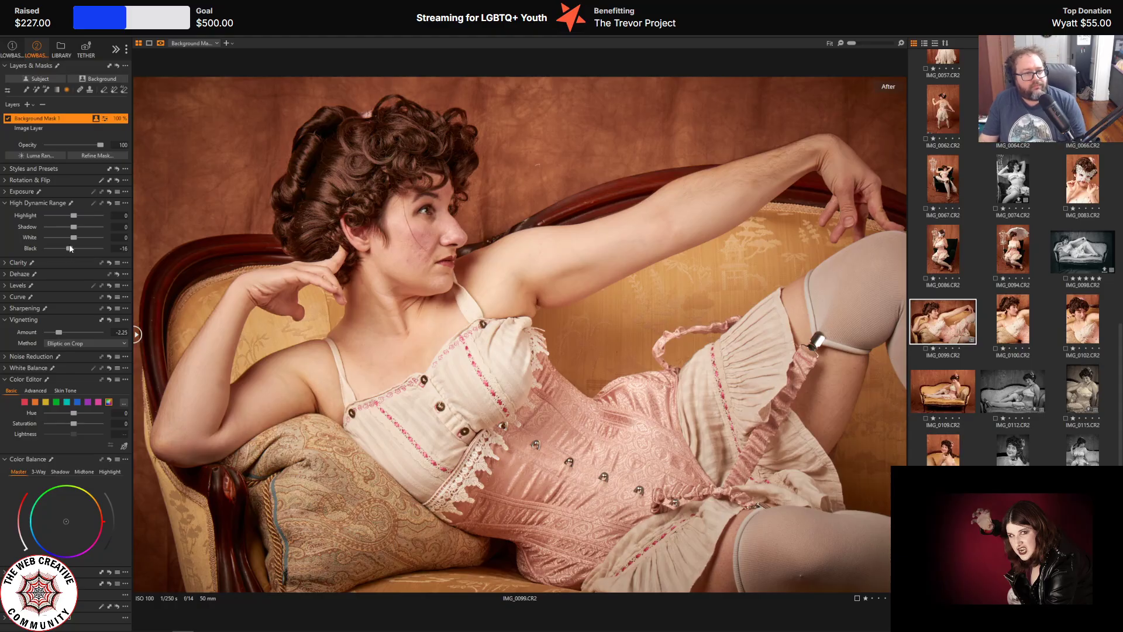
{"action": "left_click_drag", "start_coordinate": [69, 248], "coordinate": [43, 248]}
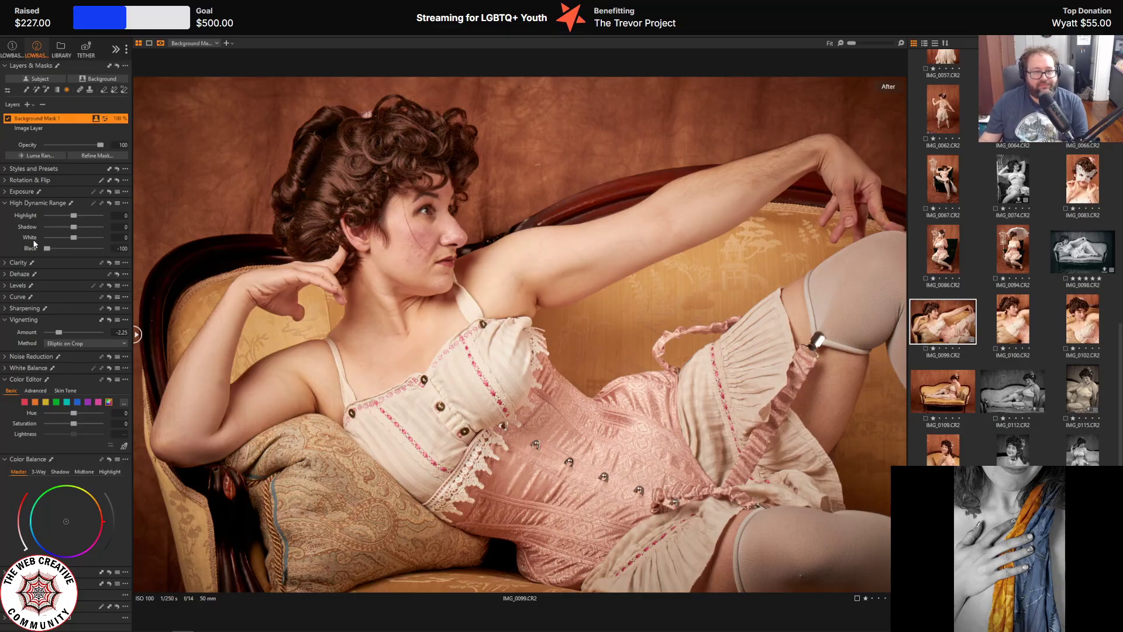
{"action": "left_click", "coordinate": [115, 250]}
{"action": "type", "text": "-20"}
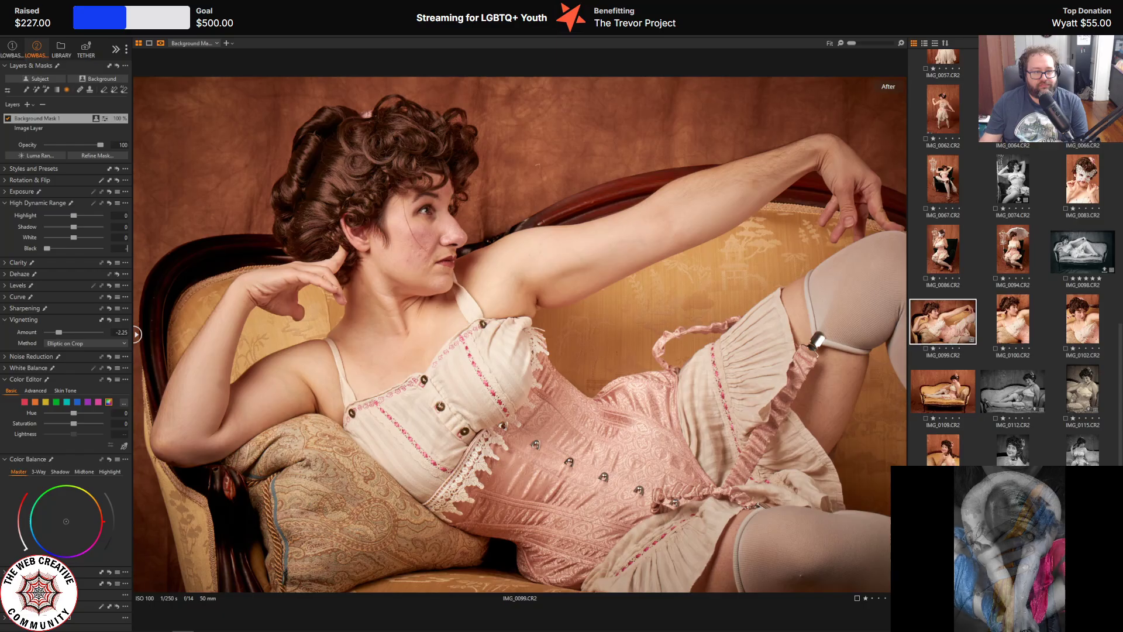
{"action": "key", "text": "Return"}
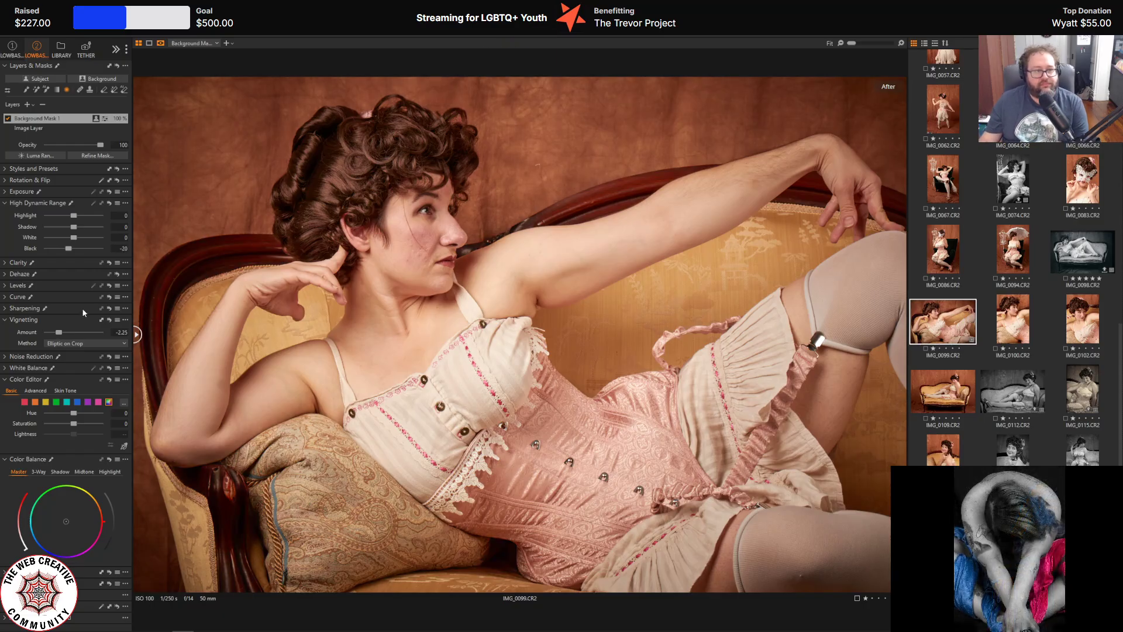
- Try a lower High Dynamic Range black value on the Image Layer and reset it to 0
{"action": "left_click", "coordinate": [54, 129]}
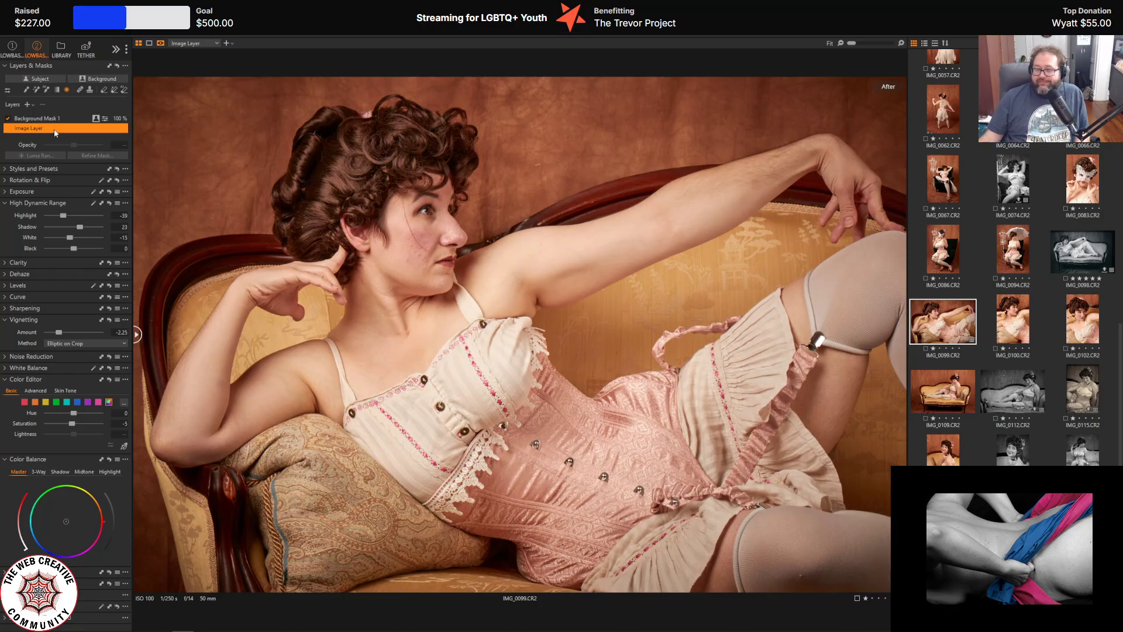
{"action": "left_click_drag", "start_coordinate": [74, 249], "coordinate": [60, 250]}
{"action": "double_click", "coordinate": [60, 250]}
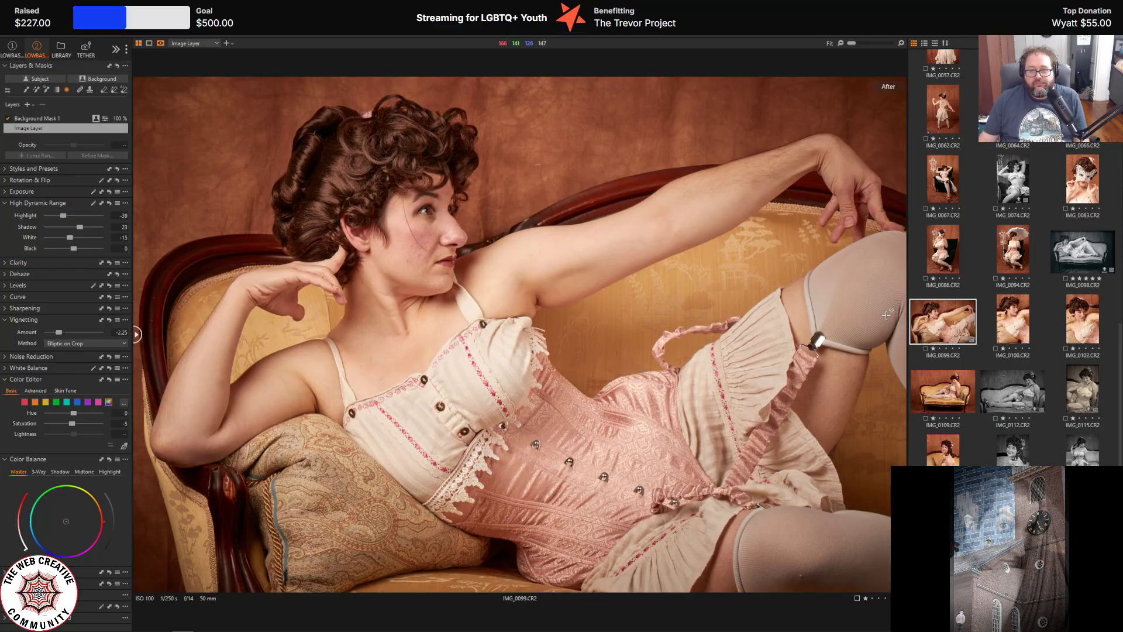
- Sweep the before/after comparison across the photo, try a vignetting amount of -2, and restore it to -2.25
{"action": "left_click_drag", "start_coordinate": [136, 334], "coordinate": [657, 334]}
{"action": "left_click_drag", "start_coordinate": [697, 374], "coordinate": [97, 431]}
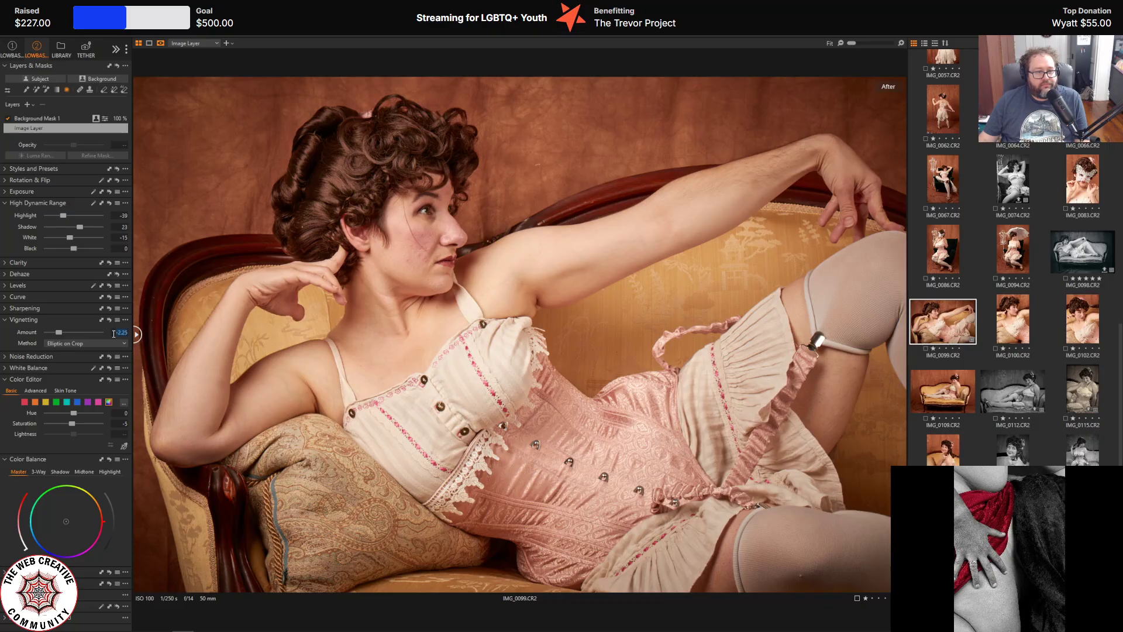
{"action": "type", "text": "-2"}
{"action": "key", "text": "Return"}
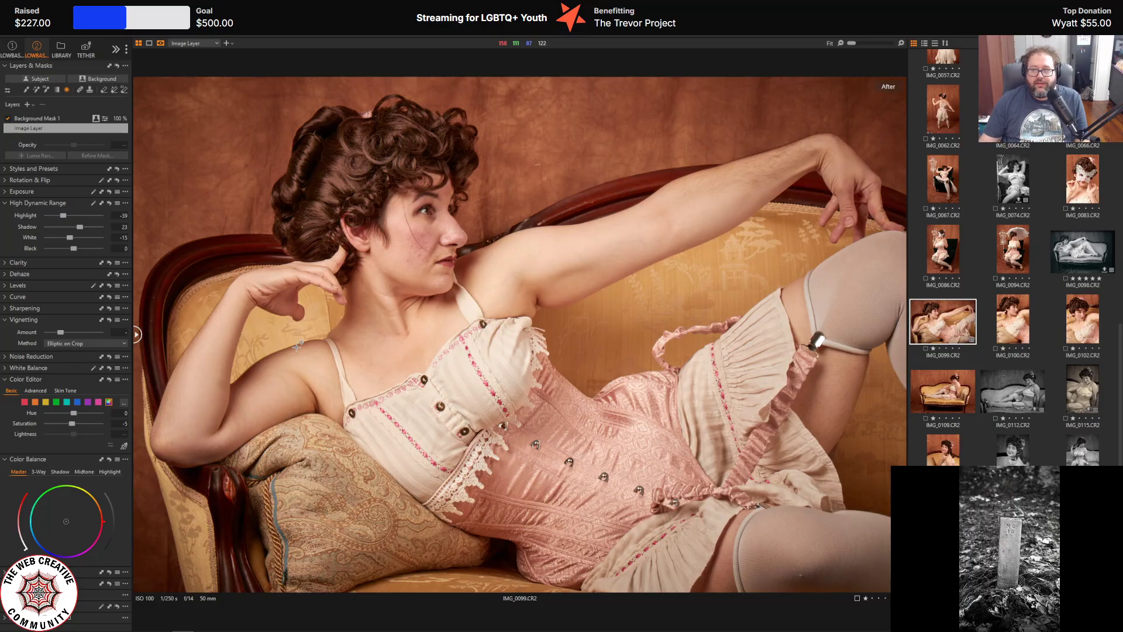
{"action": "type", "text": "-2.25"}
{"action": "key", "text": "Return"}
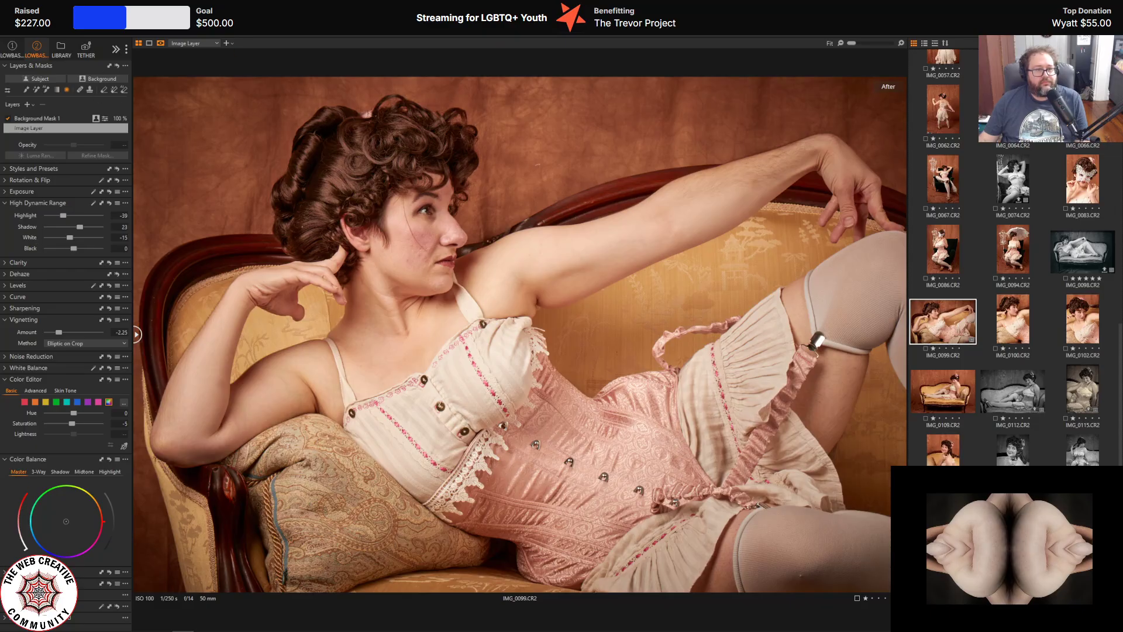
- Set the file naming format to 99 in the export settings for the 8-bit Adobe RGB TIFF of IMG_0099
{"action": "left_click", "coordinate": [190, 26]}
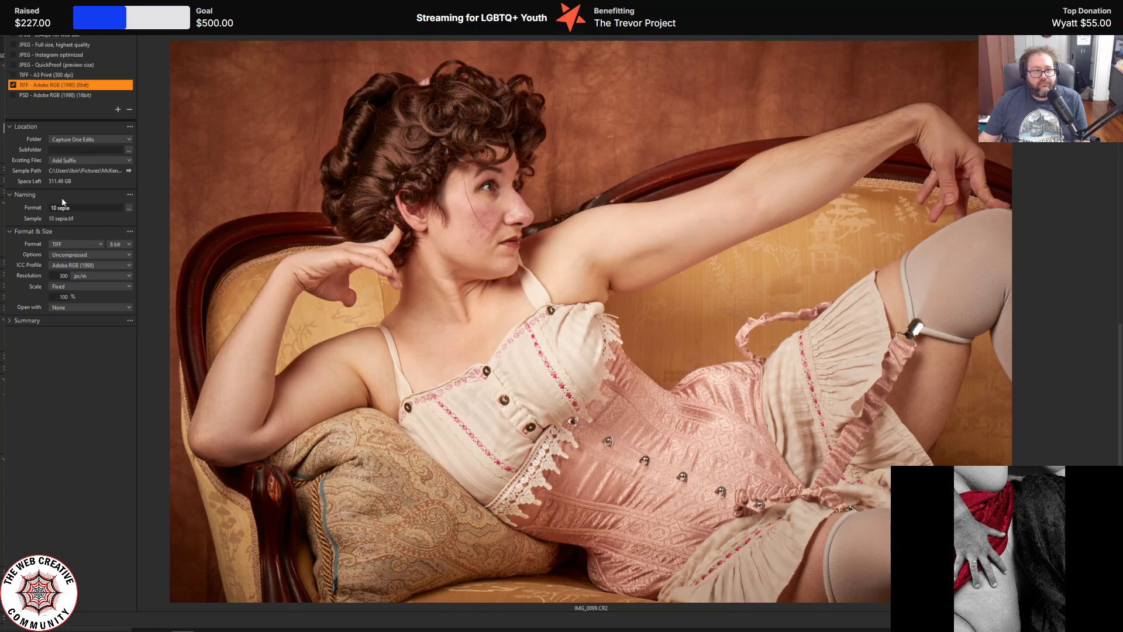
{"action": "left_click_drag", "start_coordinate": [76, 208], "coordinate": [0, 202]}
{"action": "type", "text": "99"}
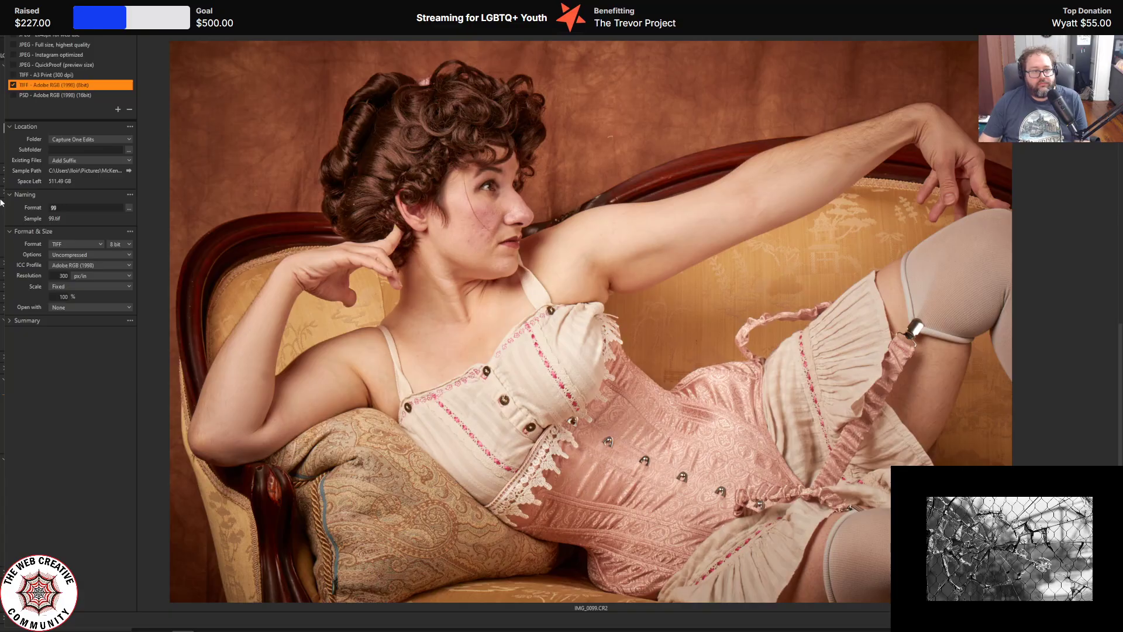
{"action": "left_click", "coordinate": [84, 198]}
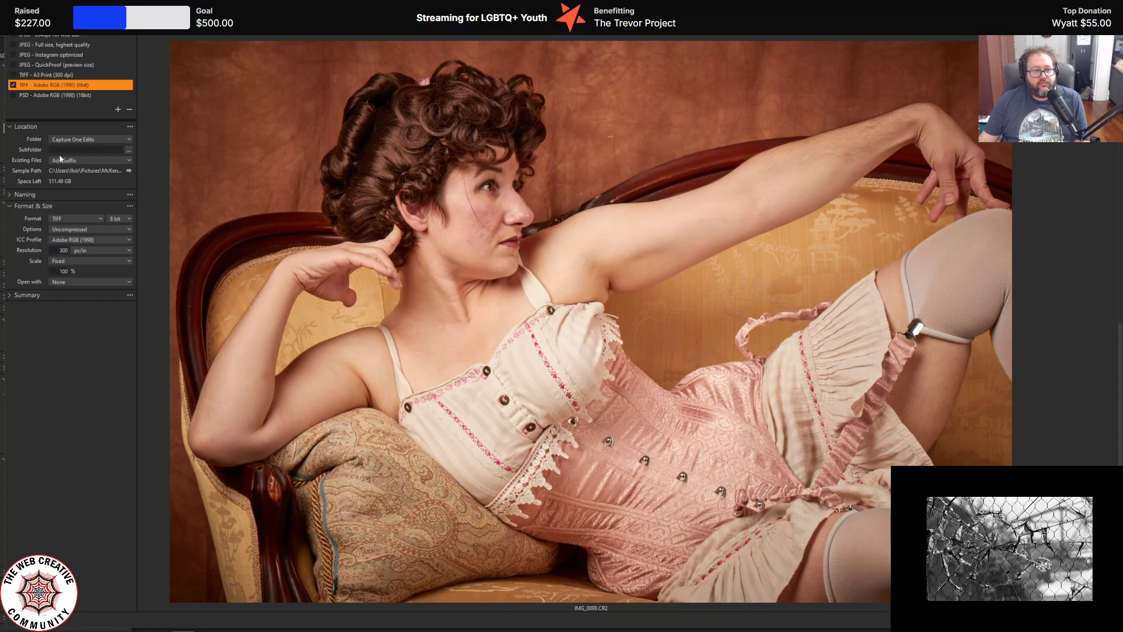
{"action": "left_click", "coordinate": [12, 197]}
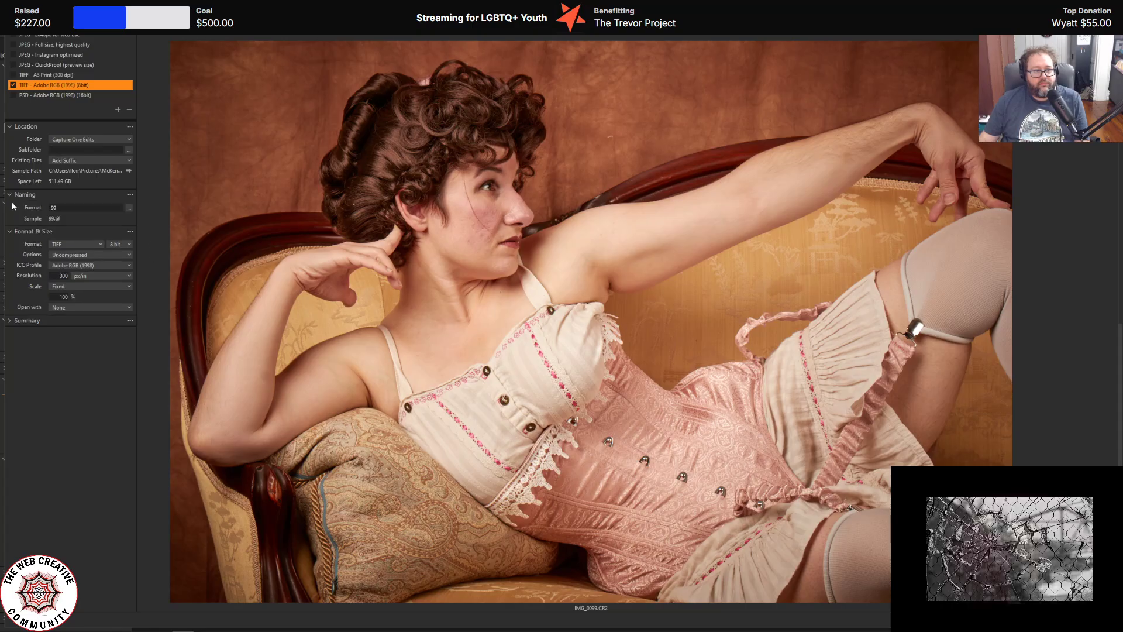
{"action": "key", "text": "Escape"}
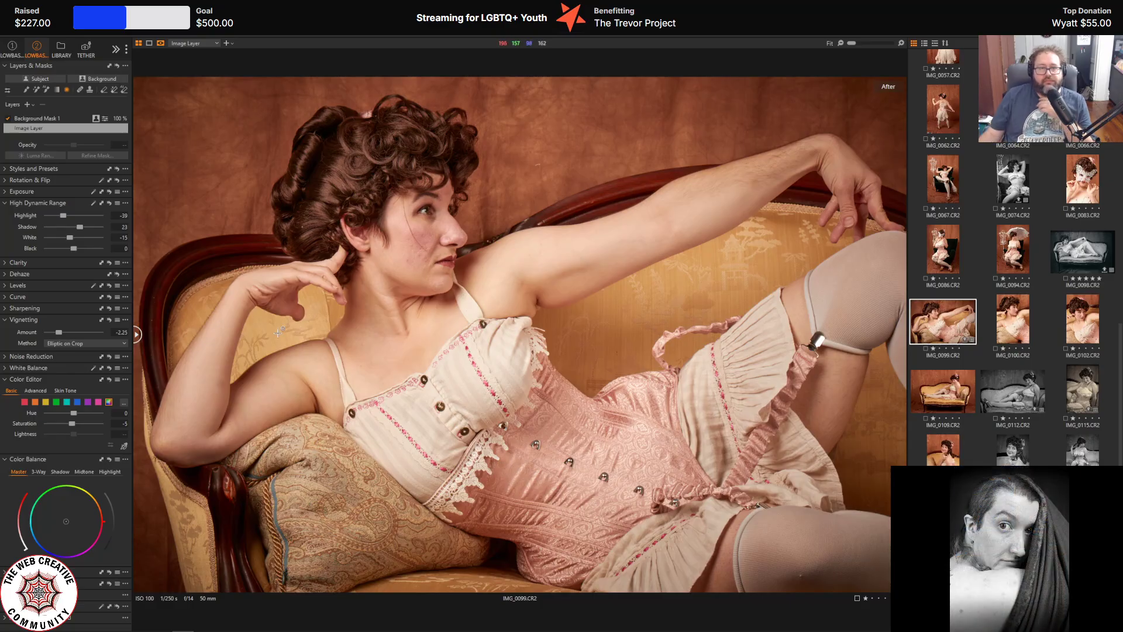
- Turn off the before/after view and try a black-and-white version with red -43, yellow 51, shadow about 38 and vignetting about -2.71
{"action": "key", "text": "y"}
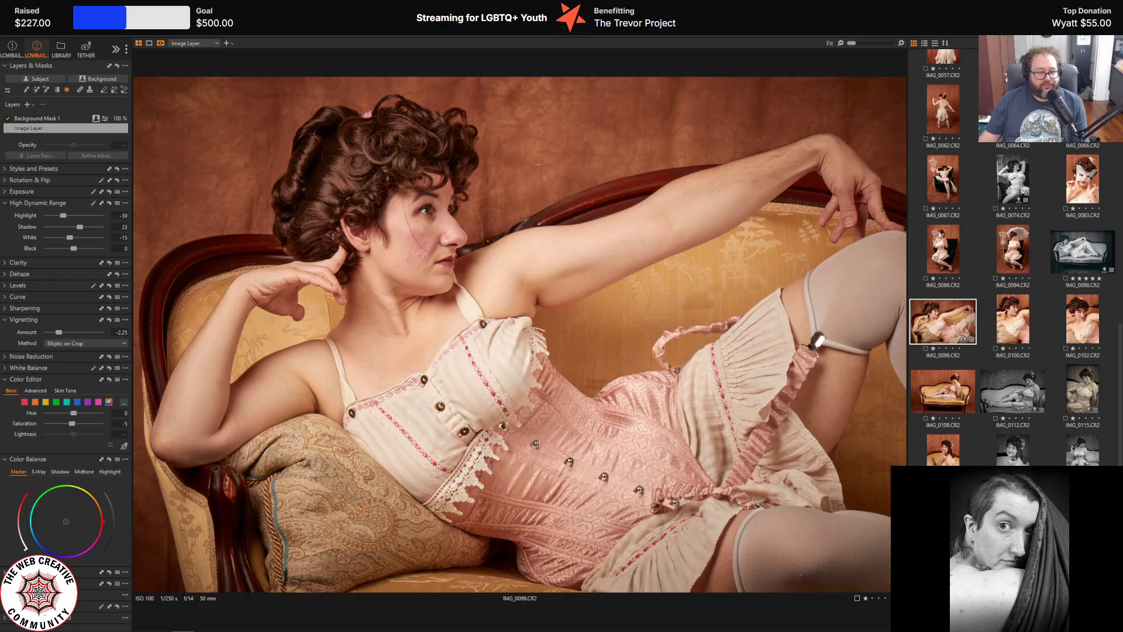
{"action": "left_click", "coordinate": [28, 571]}
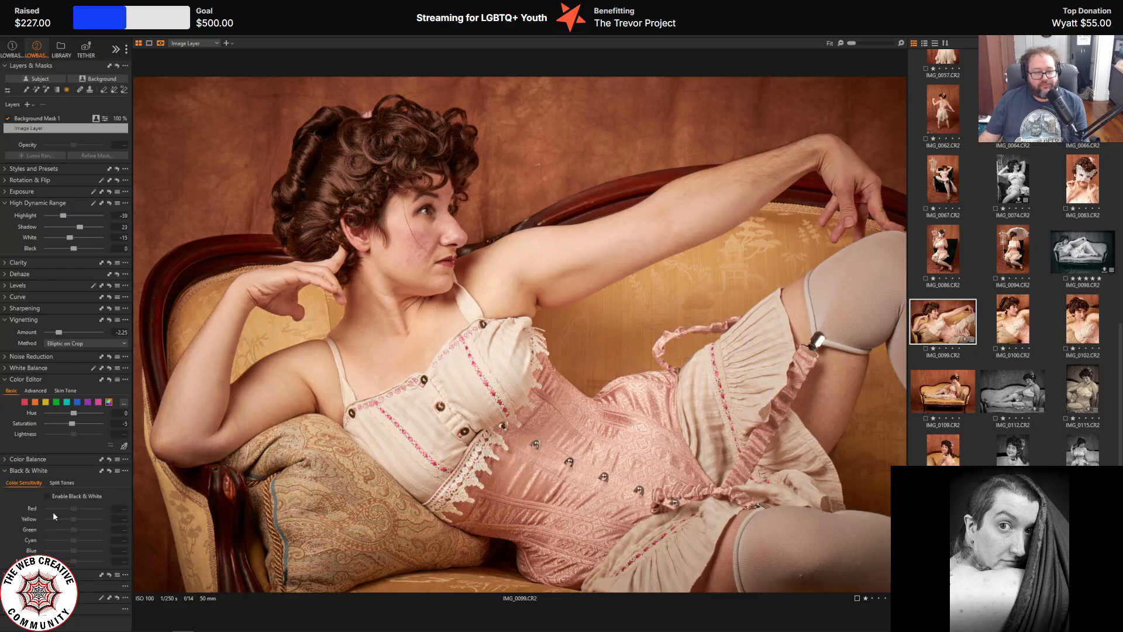
{"action": "left_click", "coordinate": [47, 496]}
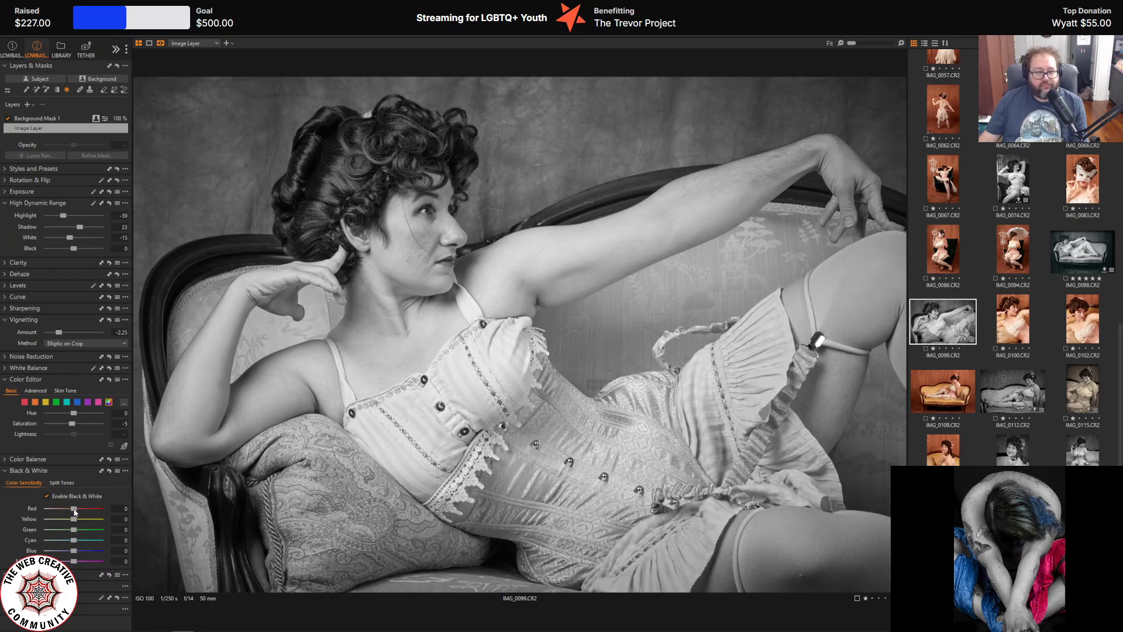
{"action": "mouse_move", "coordinate": [75, 512]}
{"action": "left_mouse_down"}
{"action": "mouse_move", "coordinate": [63, 513]}
{"action": "mouse_move", "coordinate": [87, 520]}
{"action": "left_mouse_up"}
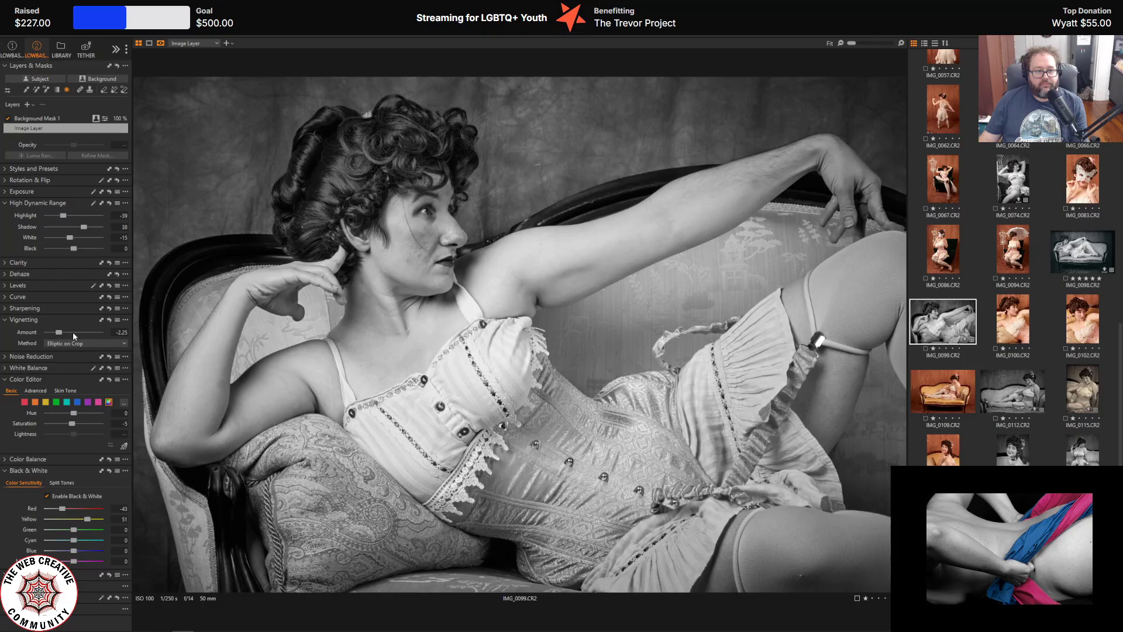
{"action": "left_click_drag", "start_coordinate": [59, 332], "coordinate": [55, 332]}
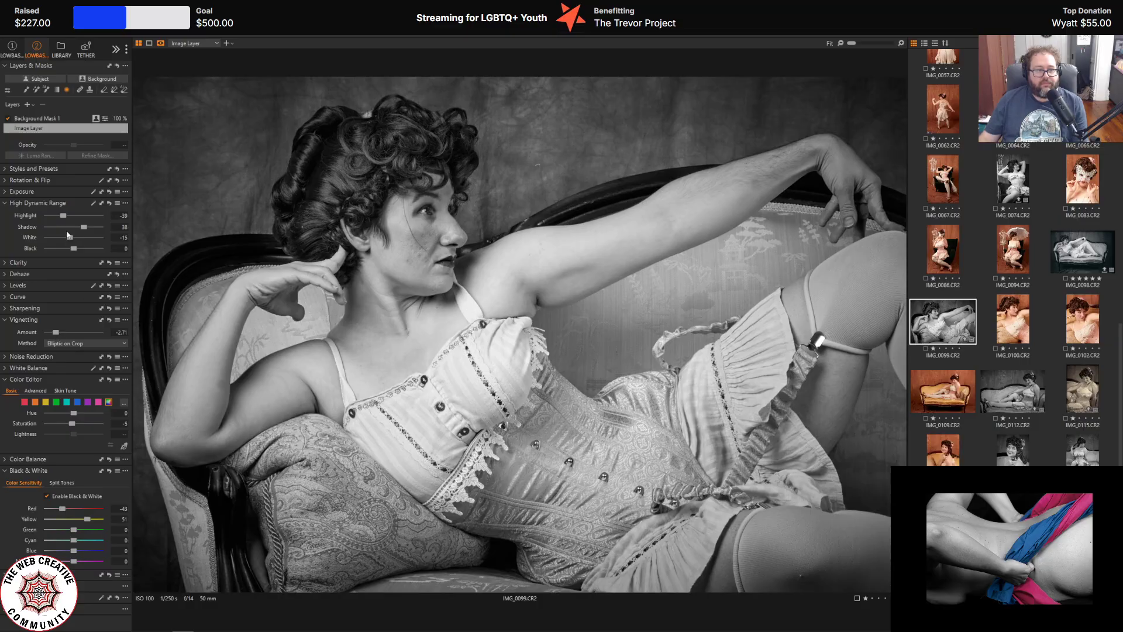
- Try High Dynamic Range black 100 and shadow 21 on the Background Mask 1 layer
{"action": "left_click", "coordinate": [57, 119]}
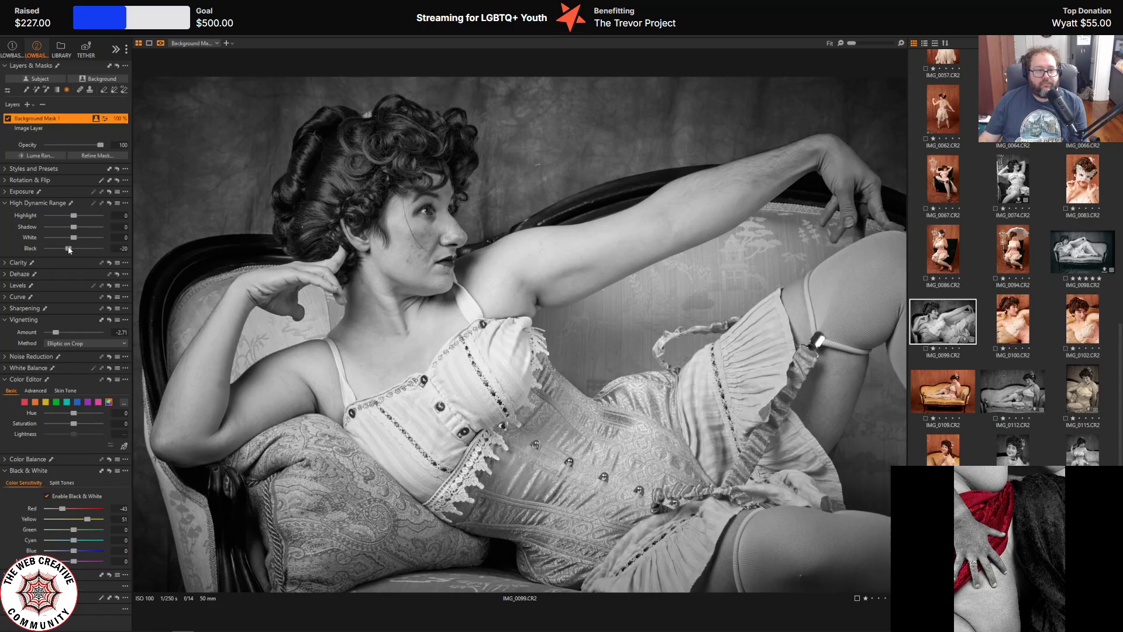
{"action": "left_click_drag", "start_coordinate": [95, 252], "coordinate": [118, 249]}
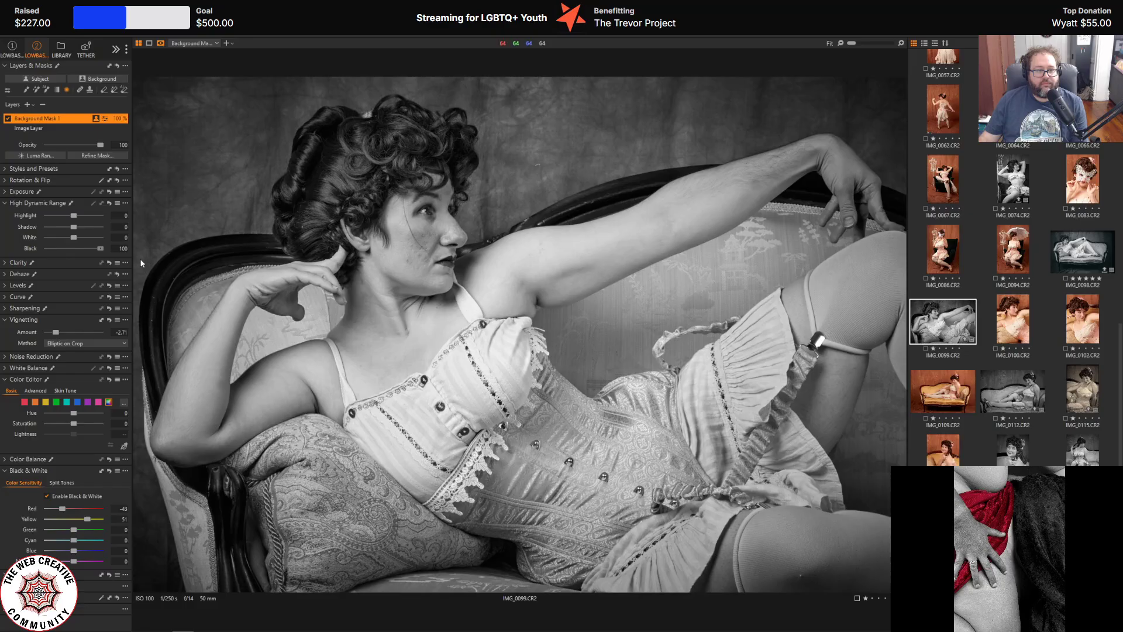
{"action": "left_click_drag", "start_coordinate": [100, 251], "coordinate": [90, 251]}
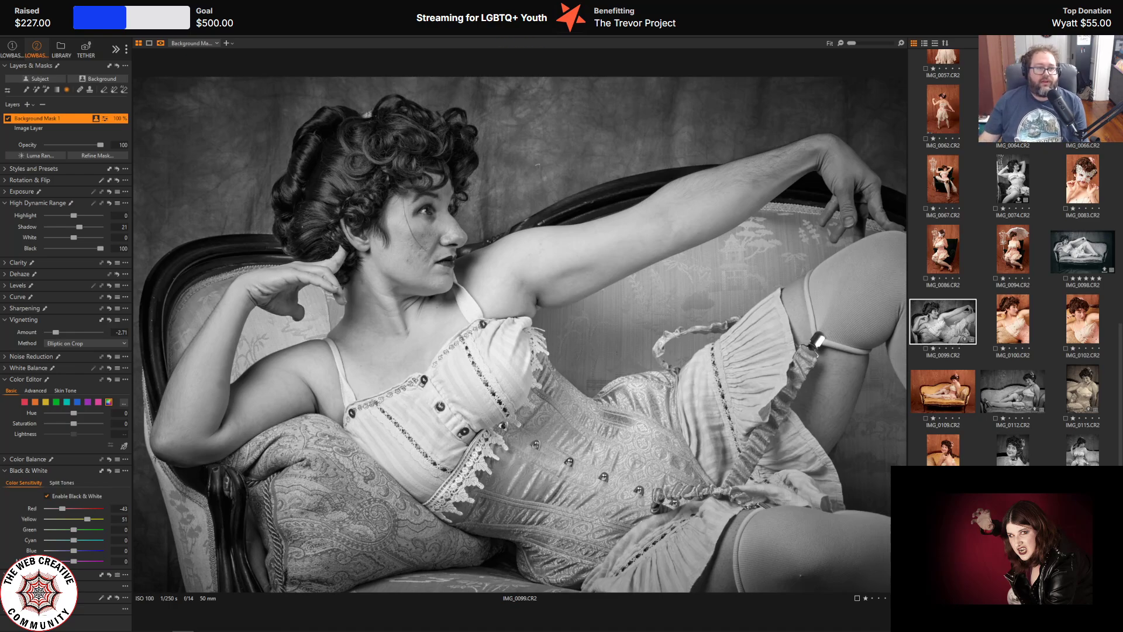
- Undo the background mask, vignetting, shadow and Black & White adjustments back to the color version
{"action": "left_click", "coordinate": [44, 26]}
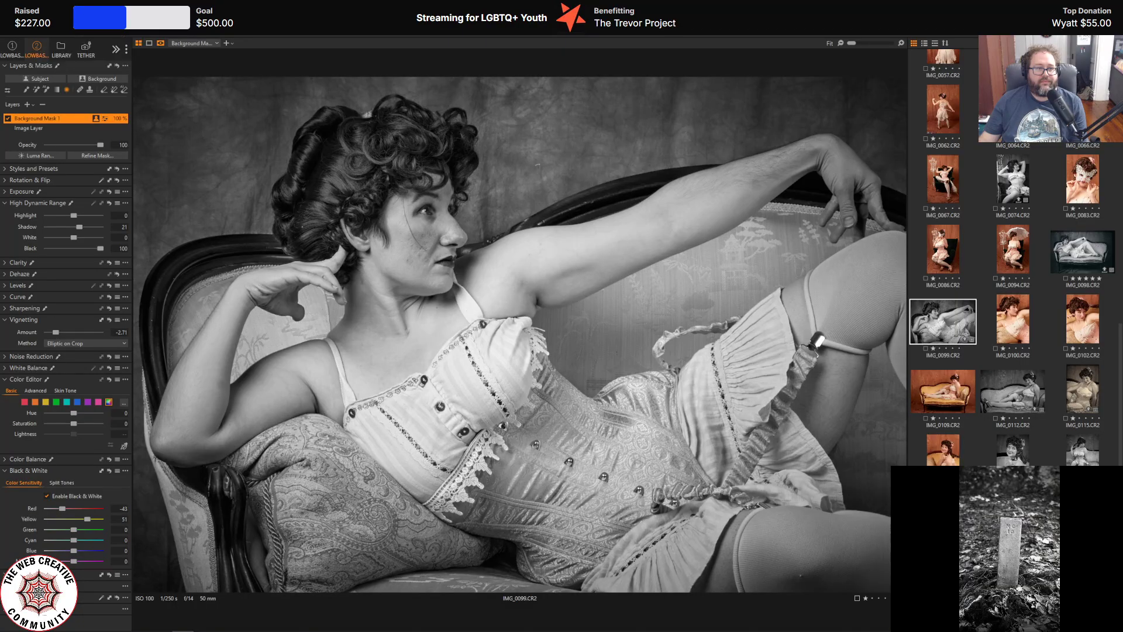
{"action": "key", "text": "ctrl+z"}
{"action": "key", "text": "ctrl+z"}
{"action": "key", "text": "ctrl+z"}
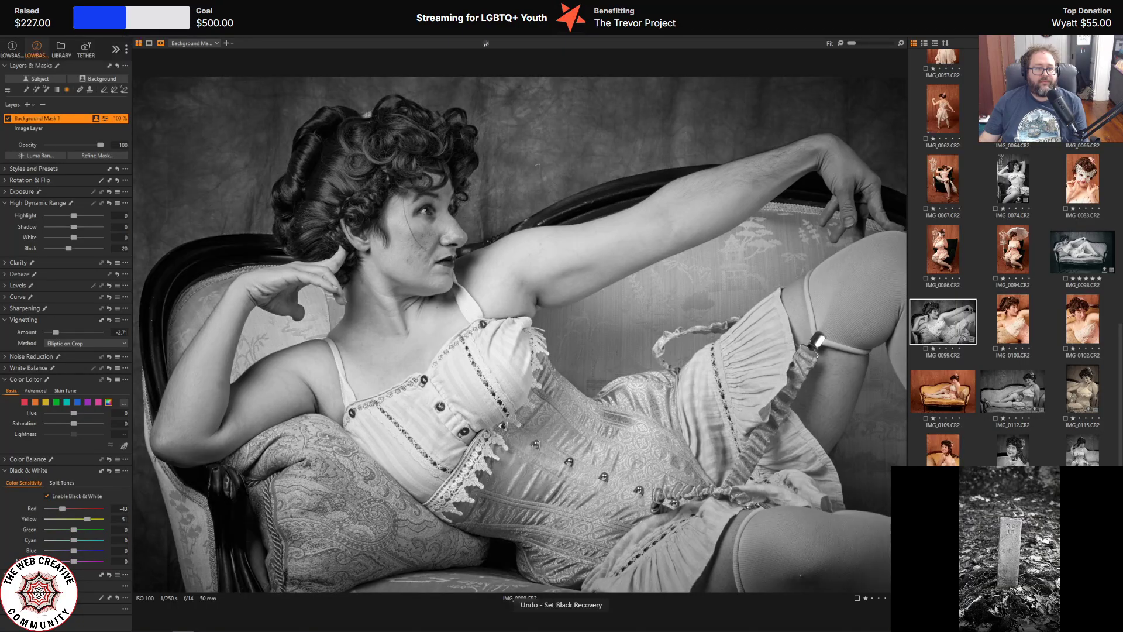
{"action": "key", "text": "ctrl+z"}
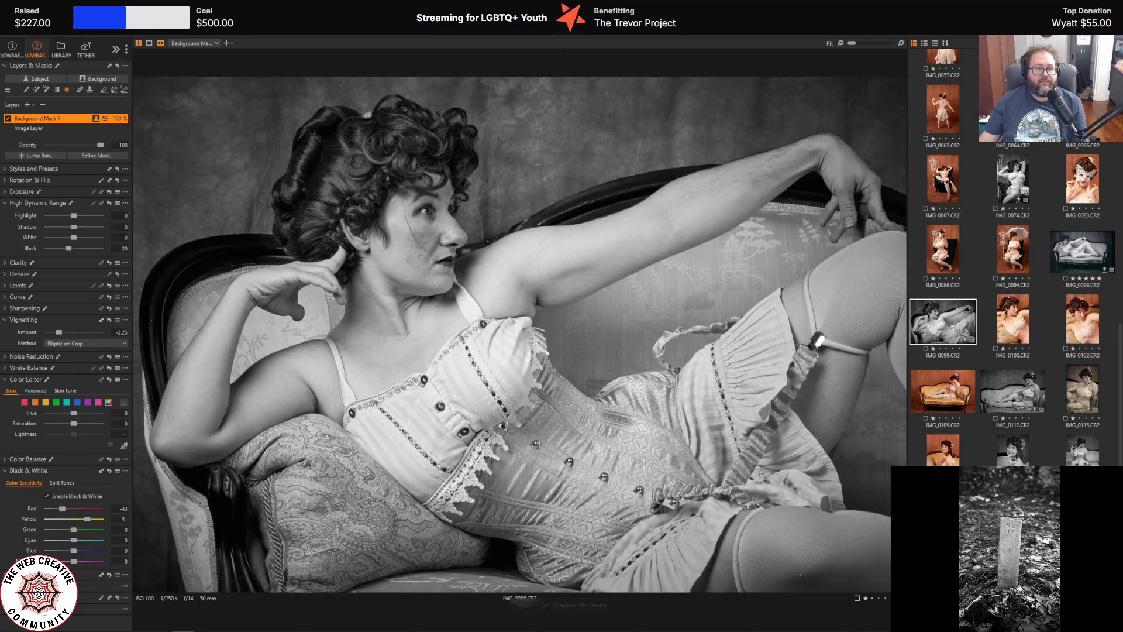
{"action": "key", "text": "ctrl+z"}
{"action": "key", "text": "ctrl+z"}
{"action": "key", "text": "ctrl+z"}
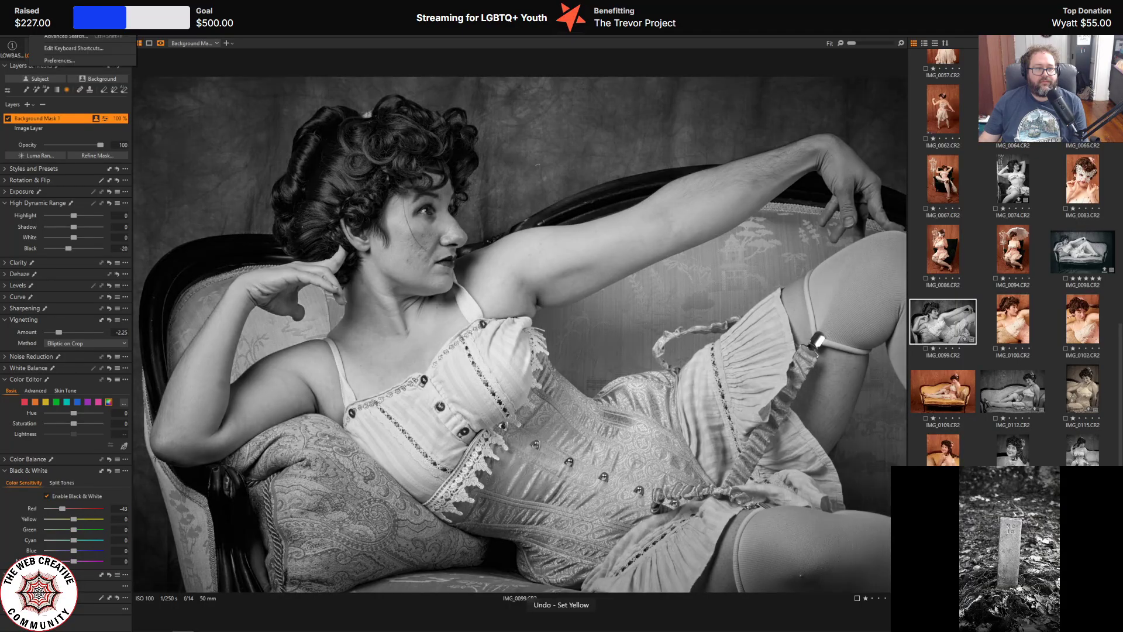
{"action": "key", "text": "ctrl+z"}
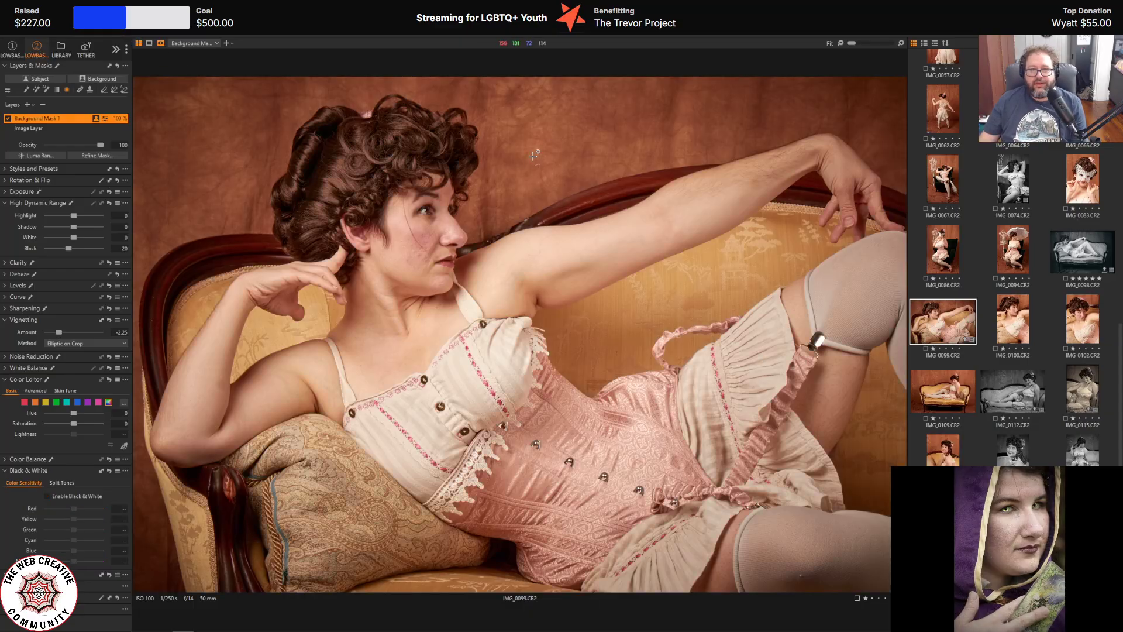
- Retouch out the small white mark on the brown backdrop above the chair back in IMG_0099 and return to the full image
{"action": "scroll", "coordinate": [554, 169], "scroll_direction": "up", "scroll_amount": 1}
{"action": "scroll", "coordinate": [555, 169], "scroll_direction": "up", "scroll_amount": 1}
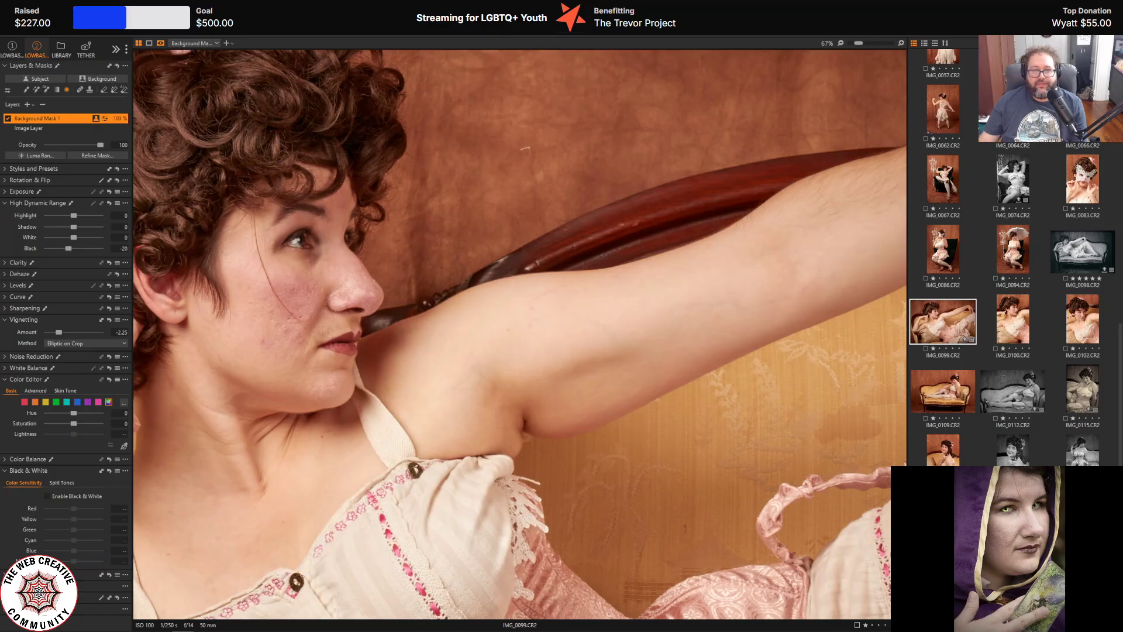
{"action": "left_click", "coordinate": [555, 25]}
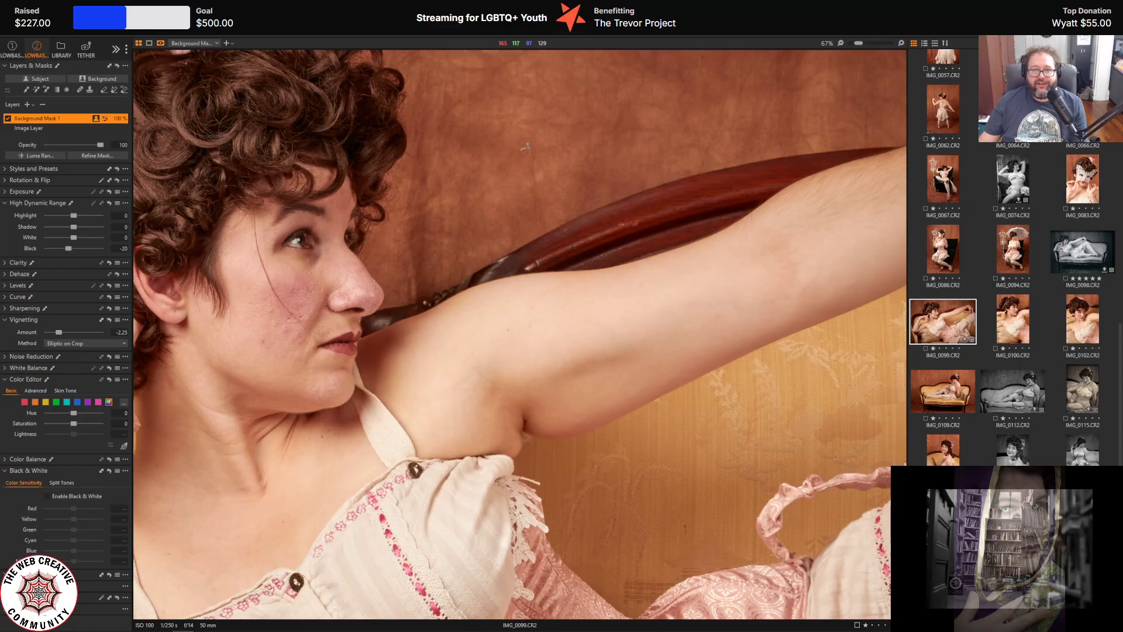
{"action": "scroll", "coordinate": [527, 149], "scroll_direction": "up", "scroll_amount": 1}
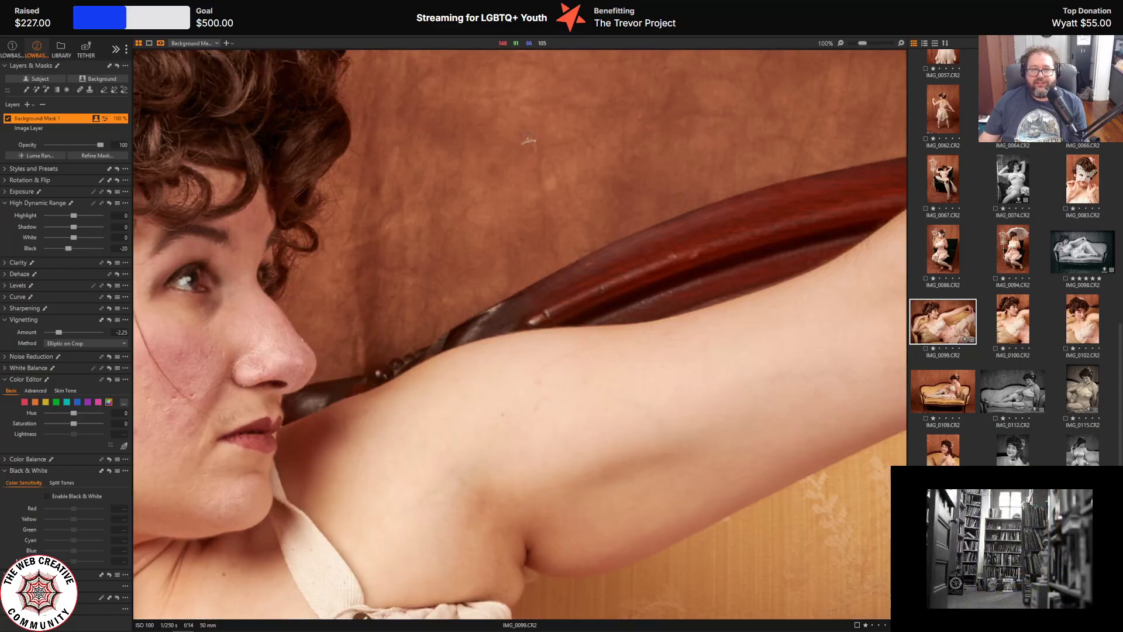
{"action": "left_click", "coordinate": [529, 142]}
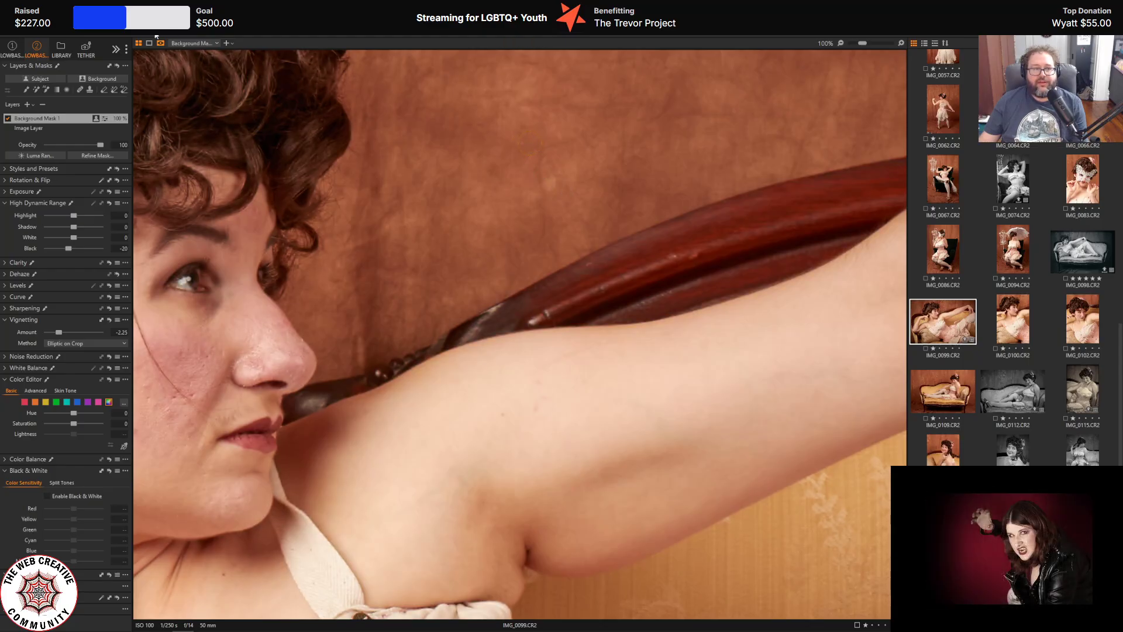
{"action": "key", "text": "ctrl+0"}
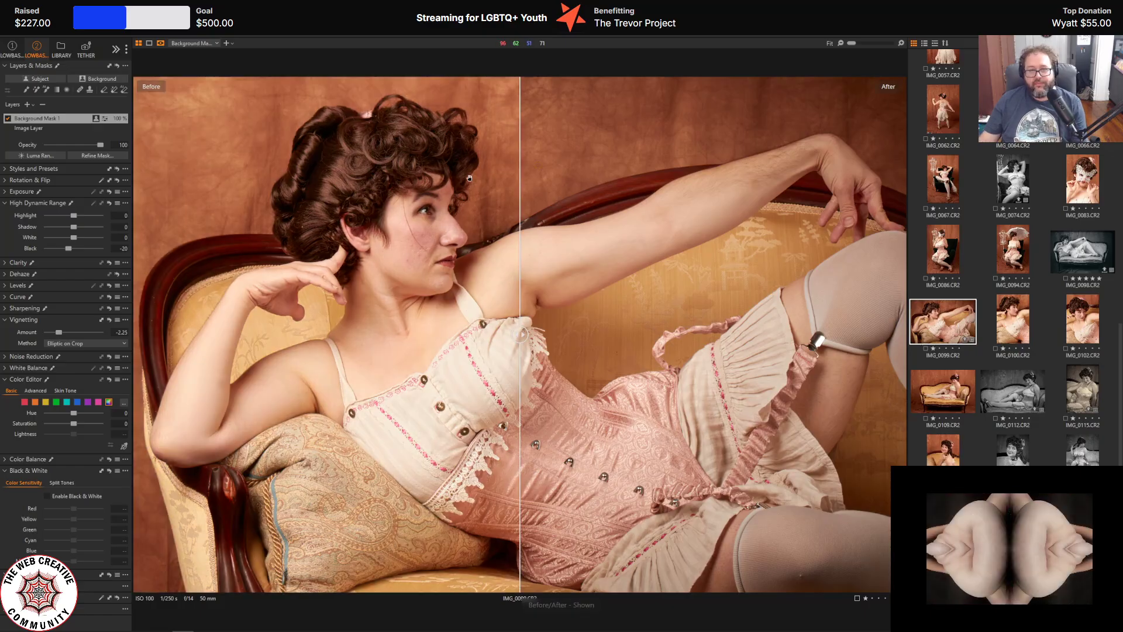
- Compare the color version in the before/after view, moving the divider until the after side fills the image
{"action": "key", "text": "y"}
{"action": "left_click_drag", "start_coordinate": [514, 326], "coordinate": [111, 319]}
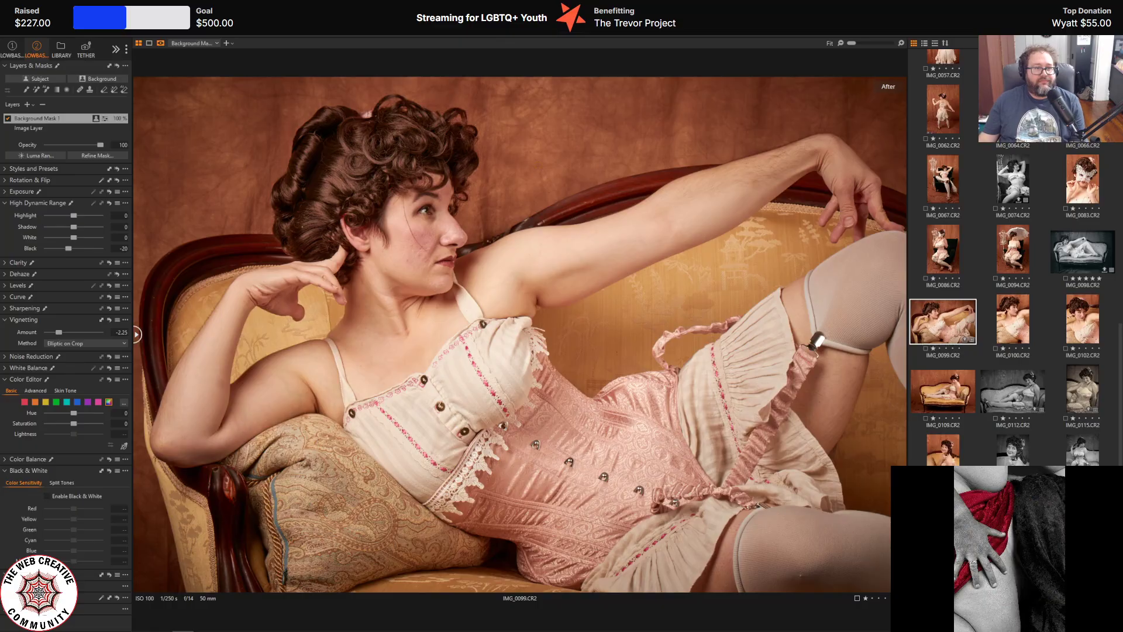
- Bring up the export settings for the color IMG_0099 as an 8-bit Adobe RGB TIFF named 99, then leave them
{"action": "key", "text": "alt+v"}
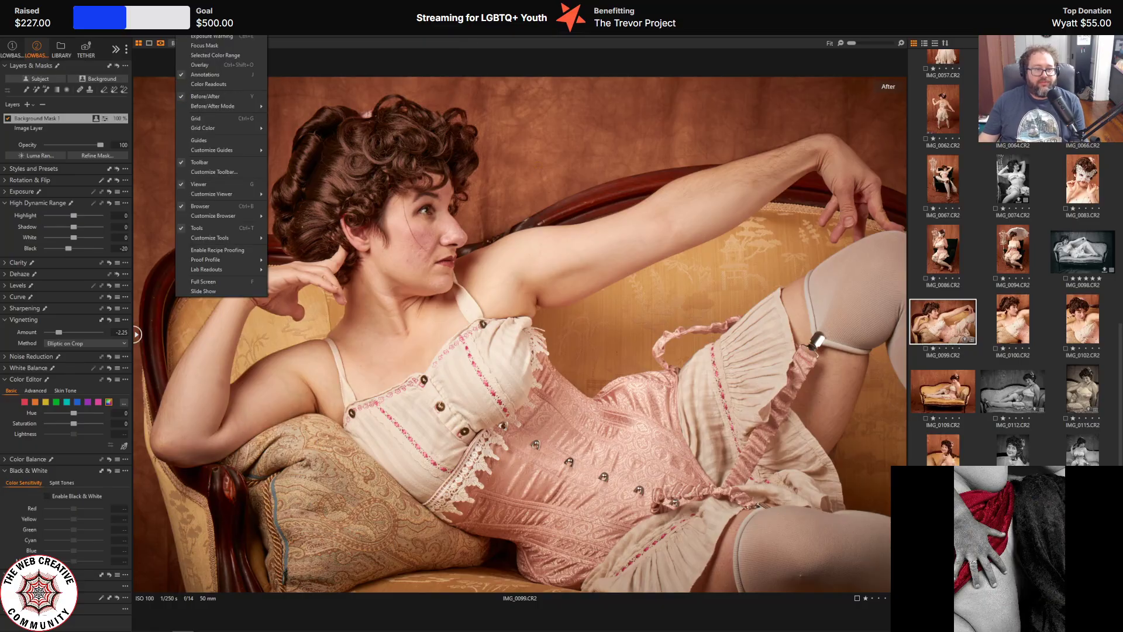
{"action": "key", "text": "Left"}
{"action": "key", "text": "Escape"}
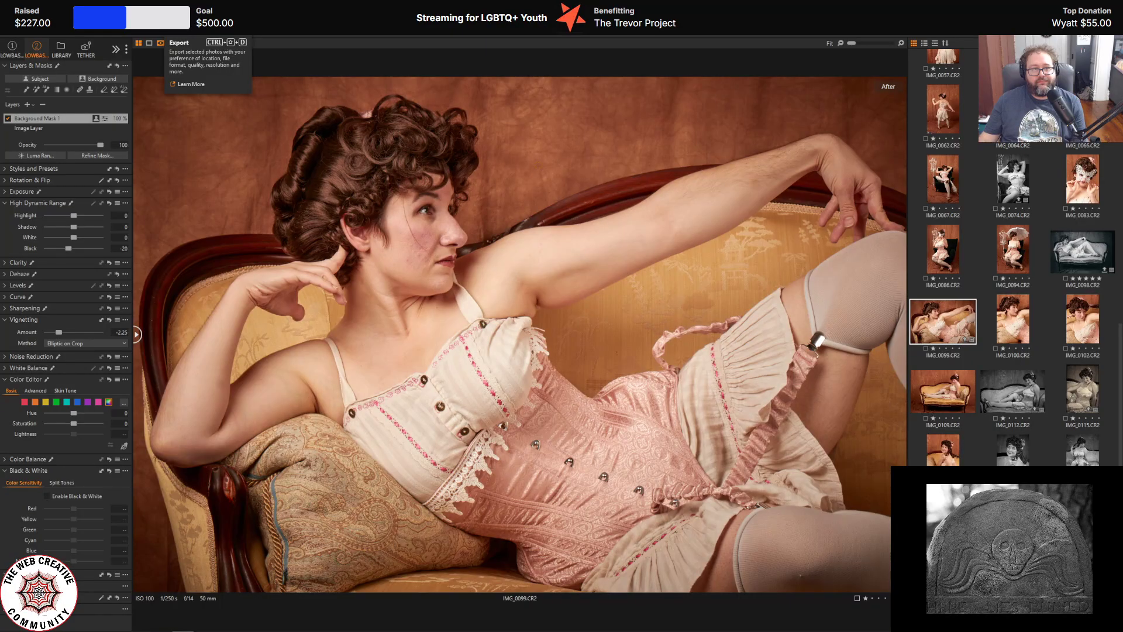
{"action": "left_click", "coordinate": [160, 42]}
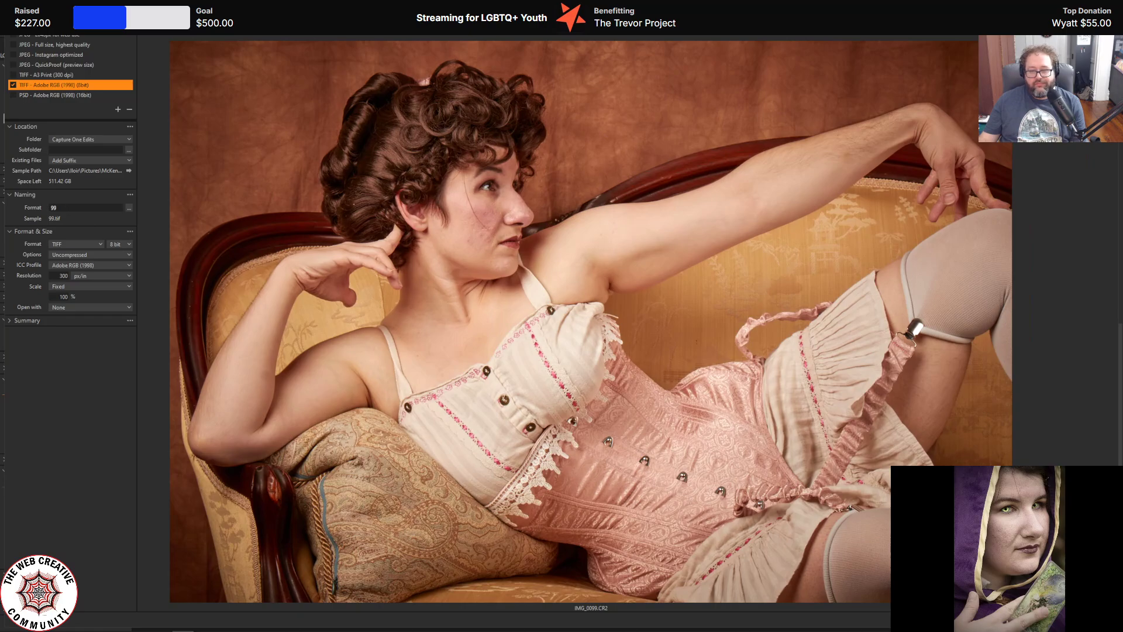
{"action": "key", "text": "Escape"}
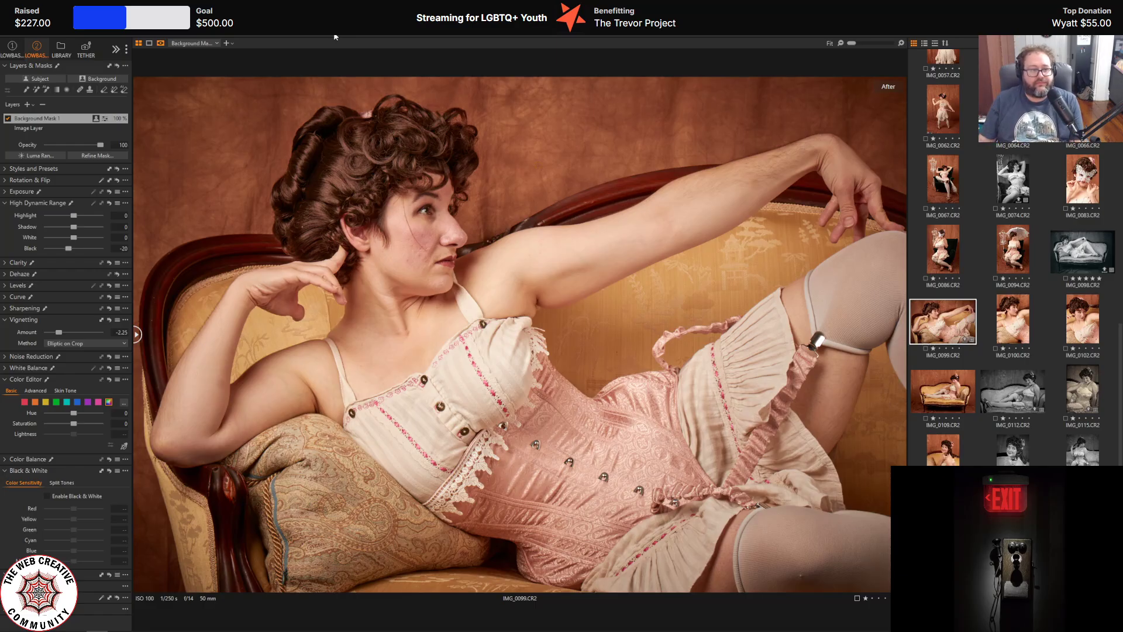
- Enable Black & White on IMG_0099 with red -43 and yellow 57, toggling it off and on to compare
{"action": "left_click", "coordinate": [47, 496]}
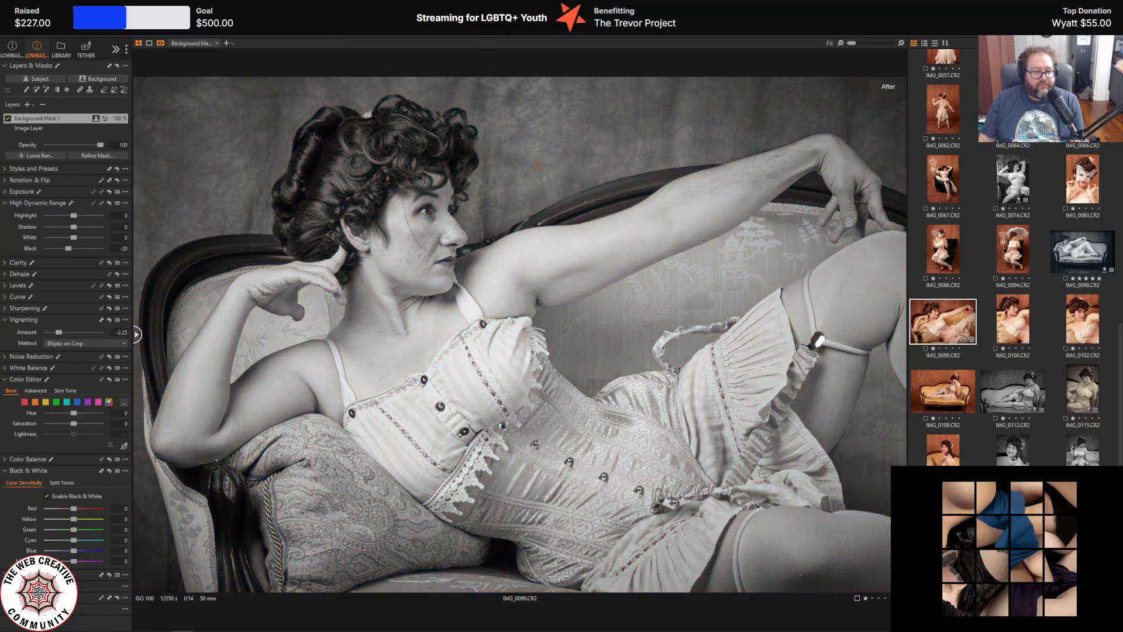
{"action": "mouse_move", "coordinate": [74, 509]}
{"action": "left_mouse_down"}
{"action": "mouse_move", "coordinate": [61, 512]}
{"action": "mouse_move", "coordinate": [87, 519]}
{"action": "left_mouse_up"}
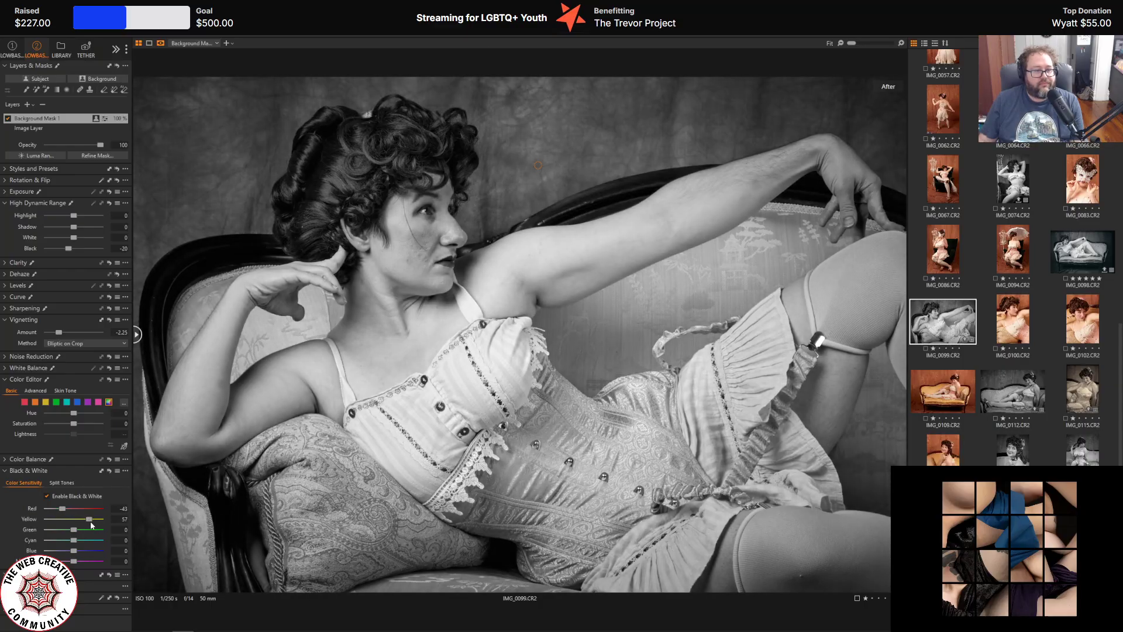
{"action": "left_click", "coordinate": [47, 495]}
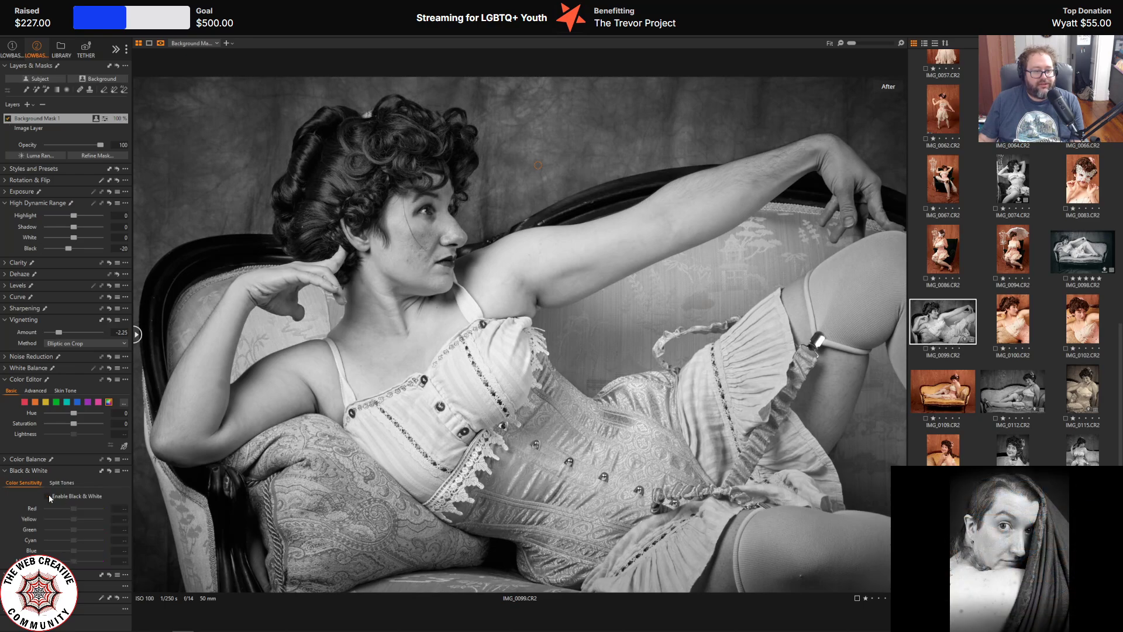
{"action": "left_click", "coordinate": [48, 495]}
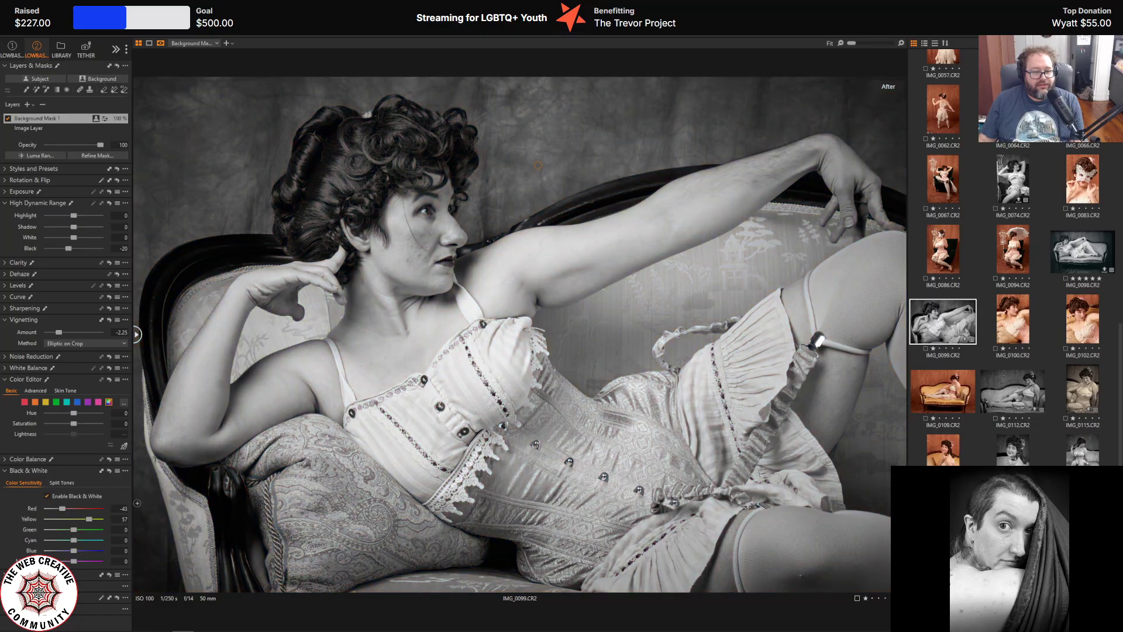
- Reset the Black & White red and yellow sensitivities to 0
{"action": "left_click", "coordinate": [123, 508]}
{"action": "type", "text": "0"}
{"action": "left_click", "coordinate": [125, 519]}
{"action": "type", "text": "0"}
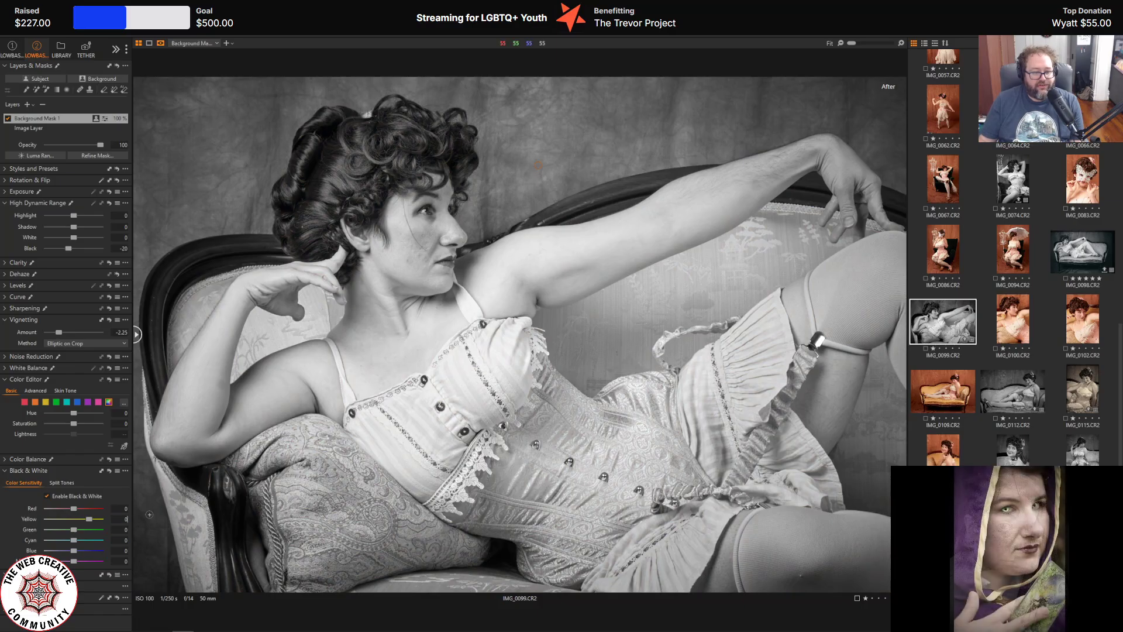
{"action": "key", "text": "Tab"}
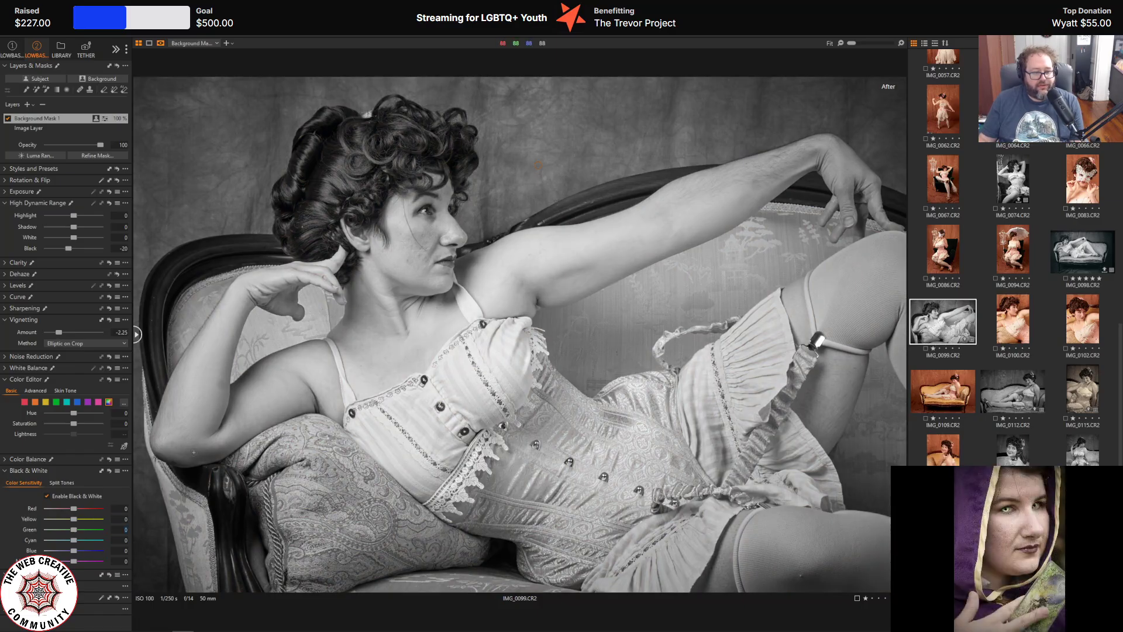
- Set the Black & White sensitivity to red -44 and yellow about 59 with the Image Layer selected
{"action": "left_click", "coordinate": [35, 130]}
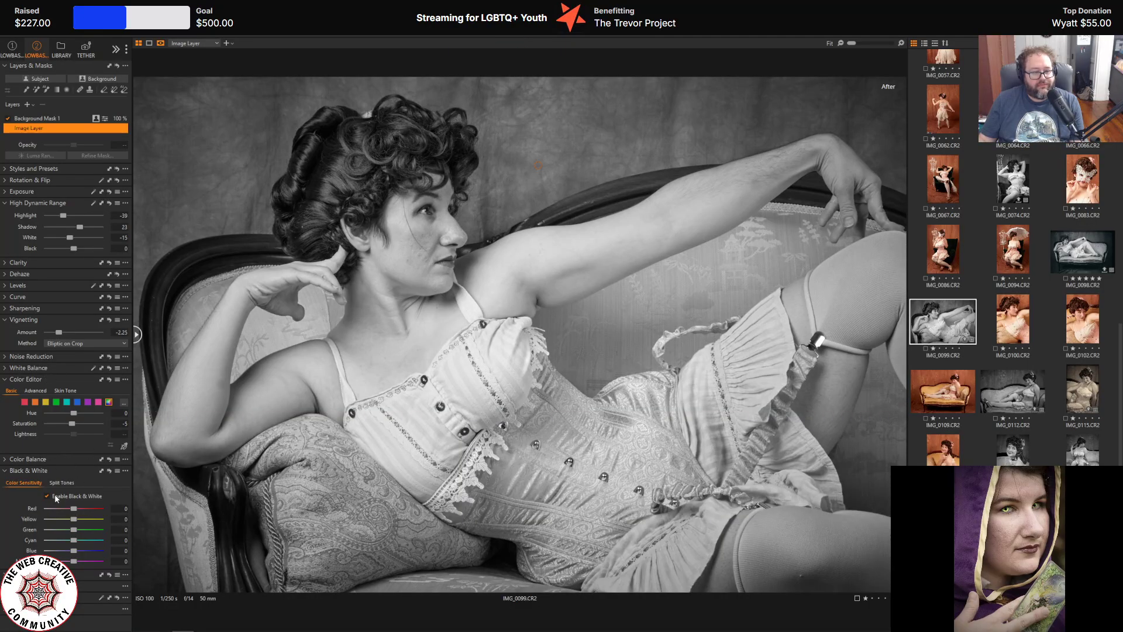
{"action": "mouse_move", "coordinate": [74, 508]}
{"action": "left_mouse_down"}
{"action": "mouse_move", "coordinate": [56, 511]}
{"action": "mouse_move", "coordinate": [67, 516]}
{"action": "left_mouse_up"}
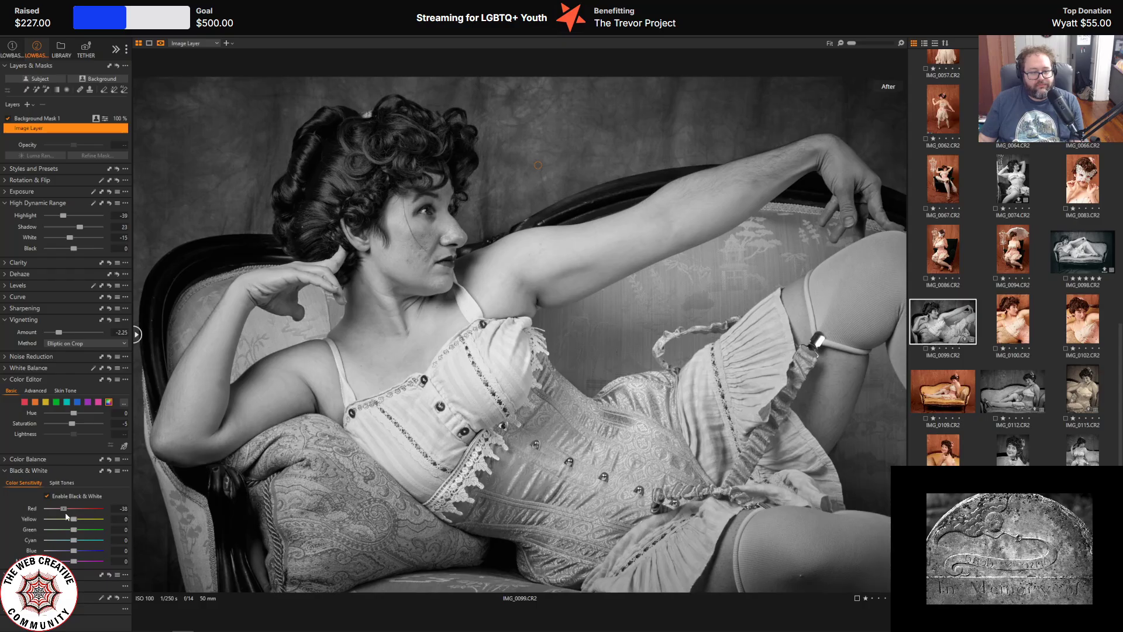
{"action": "left_click_drag", "start_coordinate": [66, 516], "coordinate": [90, 519]}
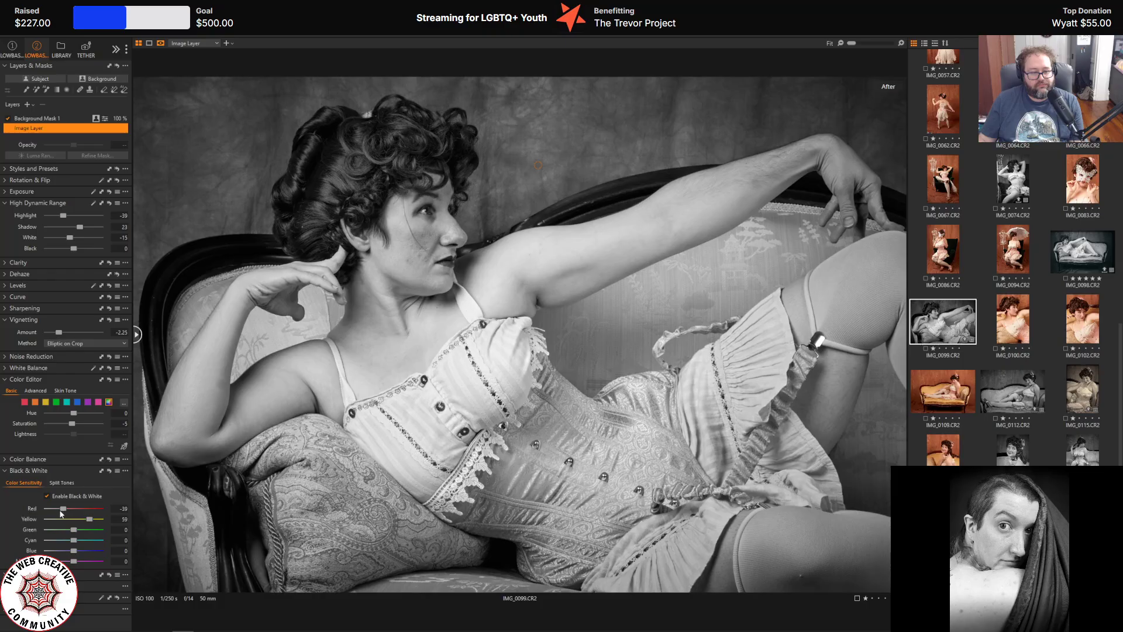
{"action": "left_click_drag", "start_coordinate": [63, 512], "coordinate": [62, 512]}
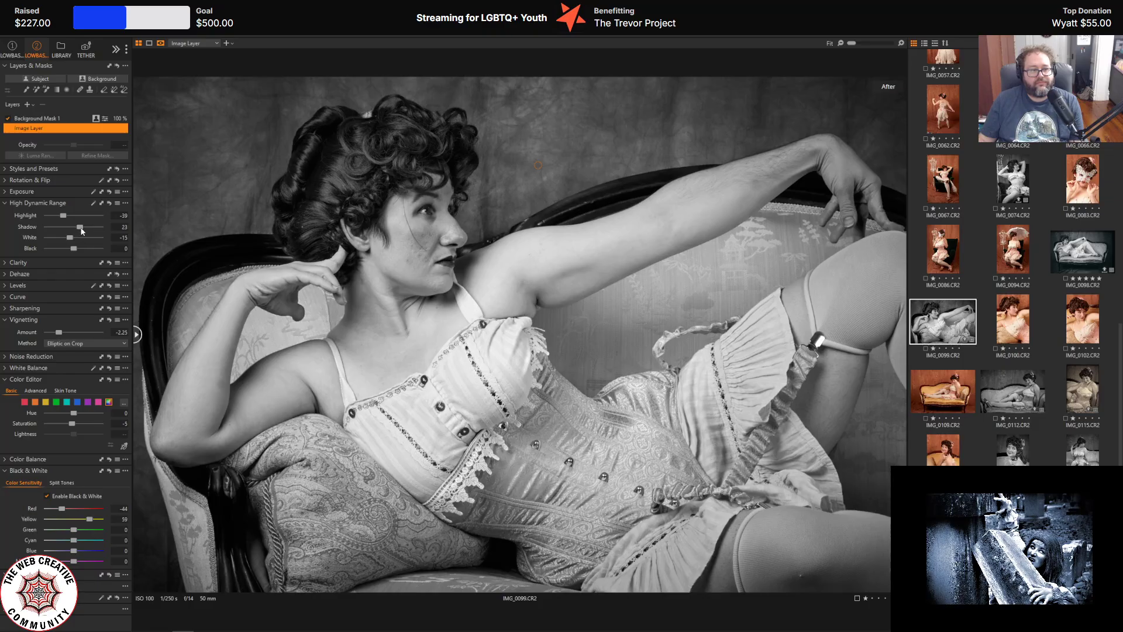
- Raise the Image Layer's shadow to about 48, set vignetting to about -3.63, and undo a trial of black 100
{"action": "left_click_drag", "start_coordinate": [82, 227], "coordinate": [88, 227]}
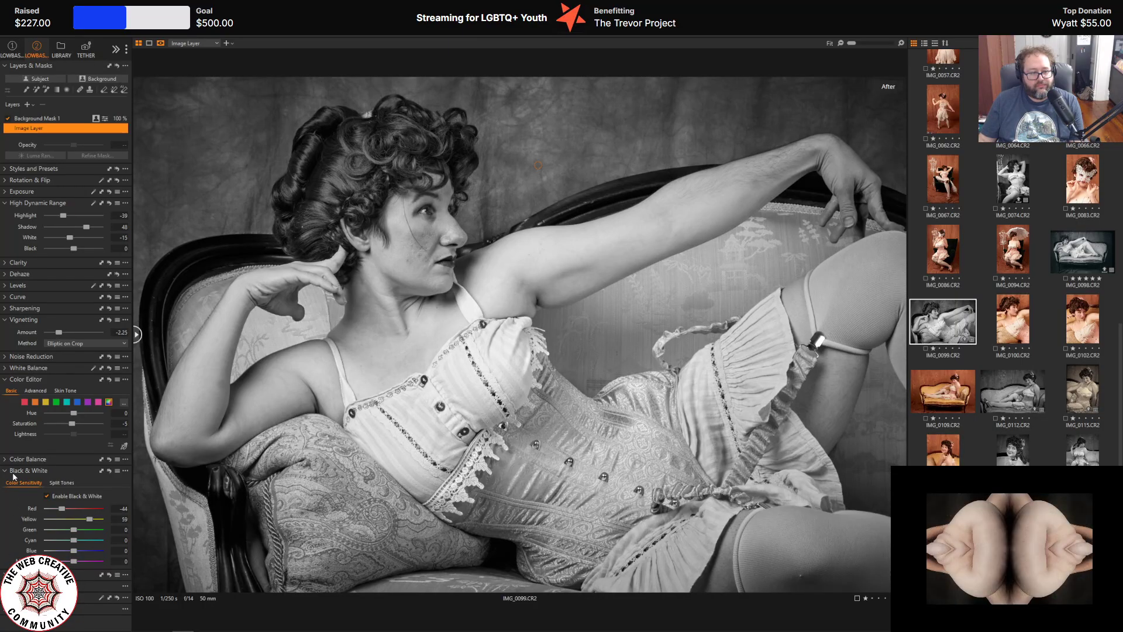
{"action": "left_click_drag", "start_coordinate": [66, 332], "coordinate": [51, 333]}
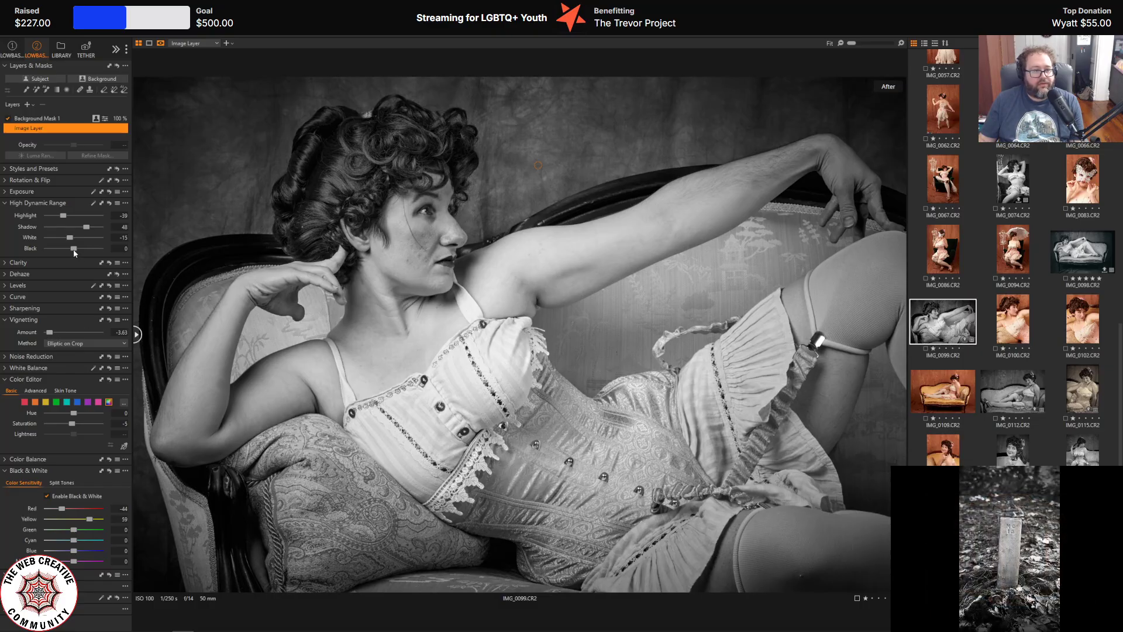
{"action": "left_click_drag", "start_coordinate": [74, 248], "coordinate": [235, 266]}
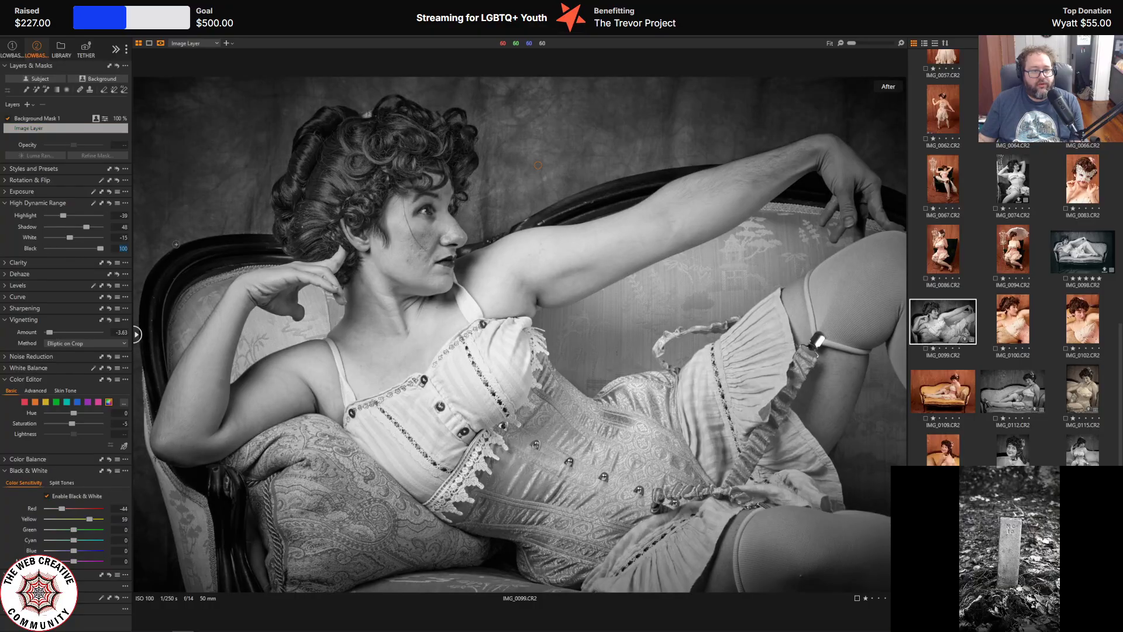
{"action": "key", "text": "ctrl+z"}
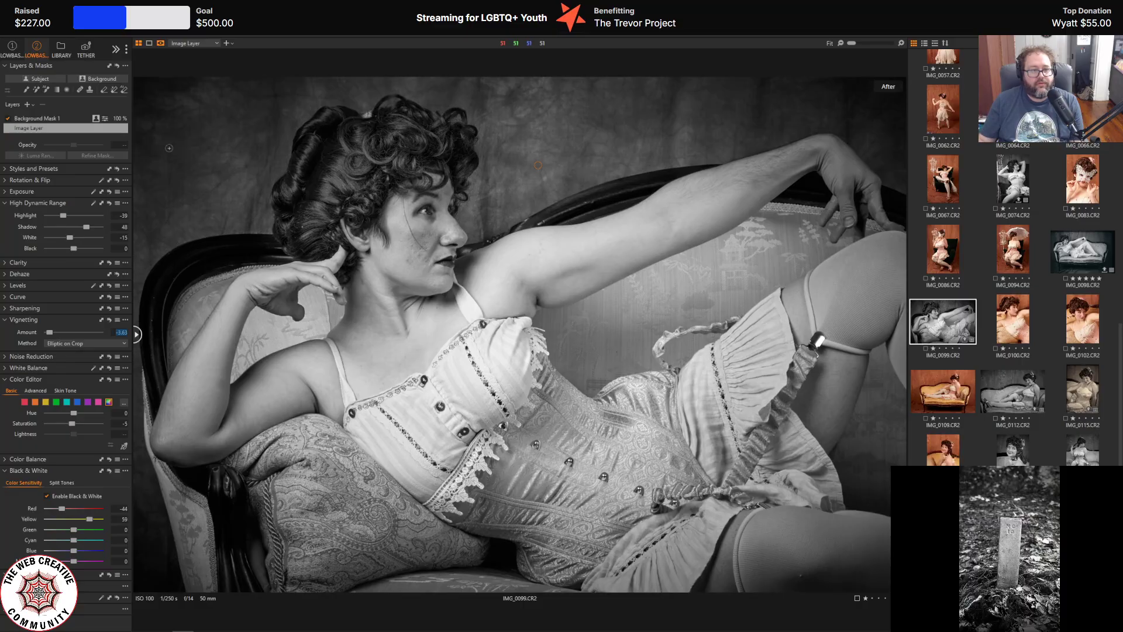
- Set the High Dynamic Range black to 100 on the Background Mask 1 layer
{"action": "left_click", "coordinate": [47, 118]}
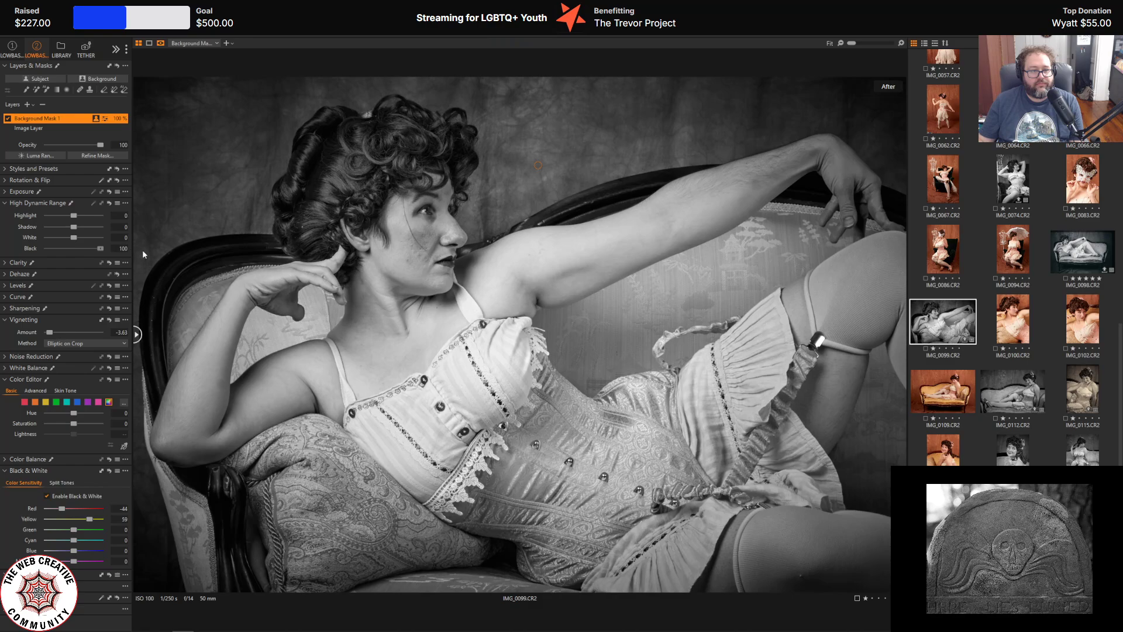
{"action": "left_click_drag", "start_coordinate": [70, 250], "coordinate": [253, 241]}
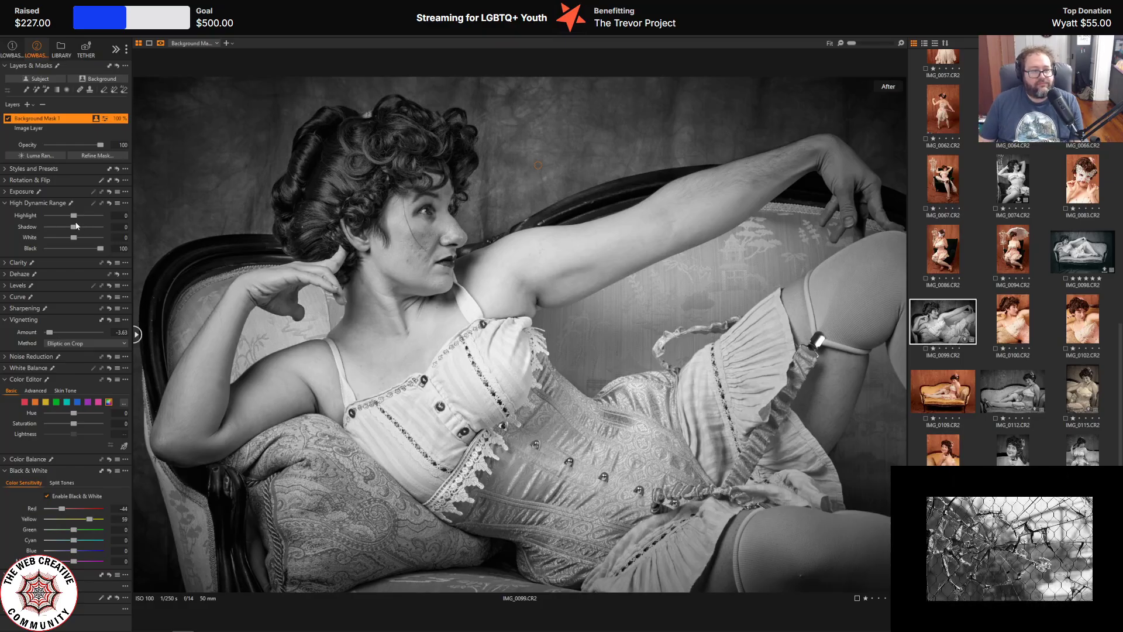
- Try a slight shadow lift and highlight 100 on the Background Mask 1 layer, setting each back to 0
{"action": "mouse_move", "coordinate": [87, 228]}
{"action": "left_mouse_down"}
{"action": "mouse_move", "coordinate": [136, 228]}
{"action": "mouse_move", "coordinate": [76, 228]}
{"action": "left_mouse_up"}
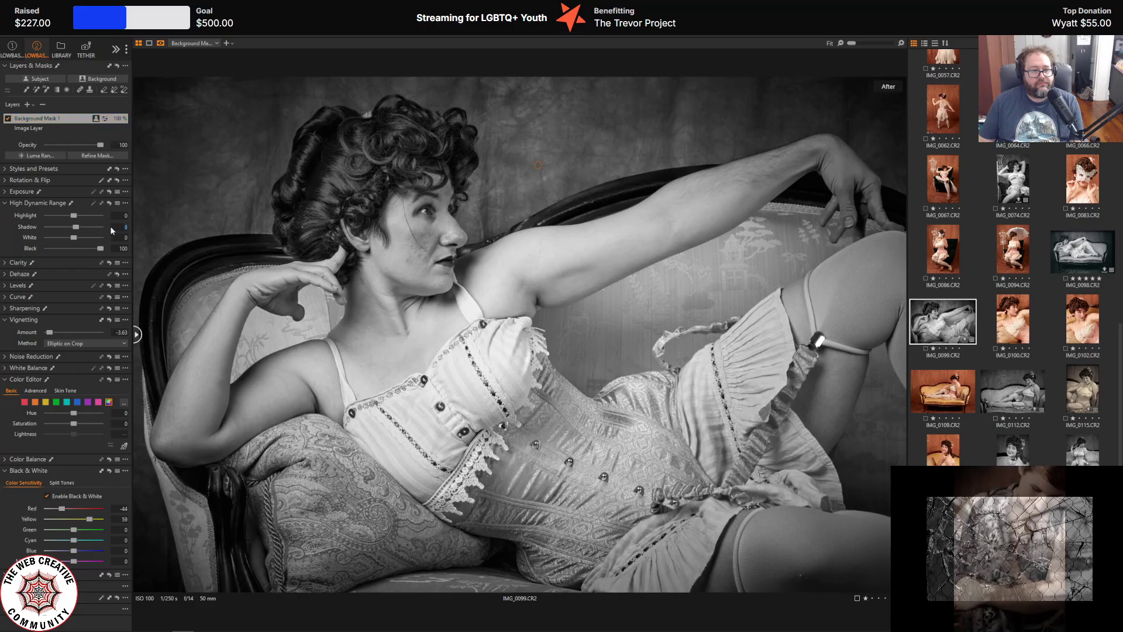
{"action": "type", "text": "0"}
{"action": "key", "text": "Tab"}
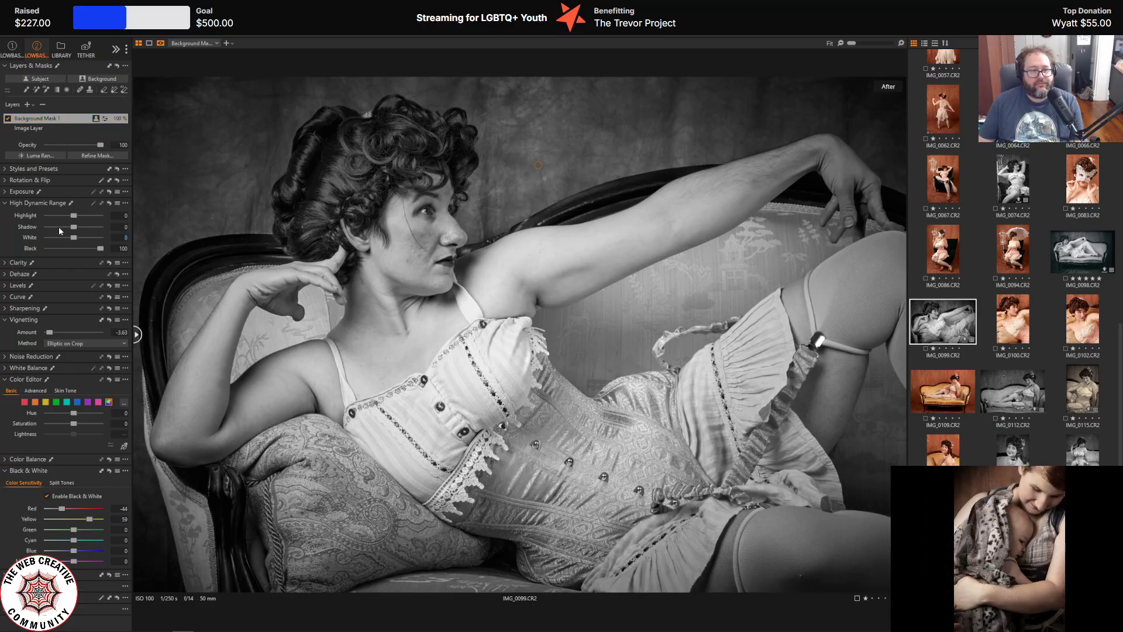
{"action": "left_click_drag", "start_coordinate": [73, 215], "coordinate": [151, 216]}
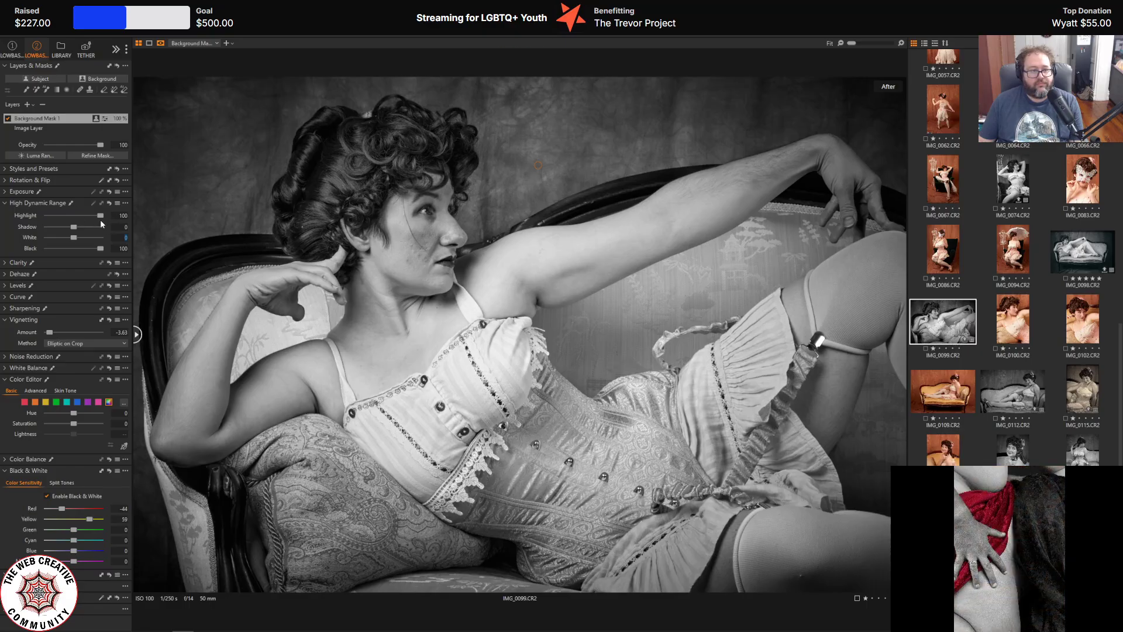
{"action": "type", "text": "0"}
{"action": "key", "text": "Tab"}
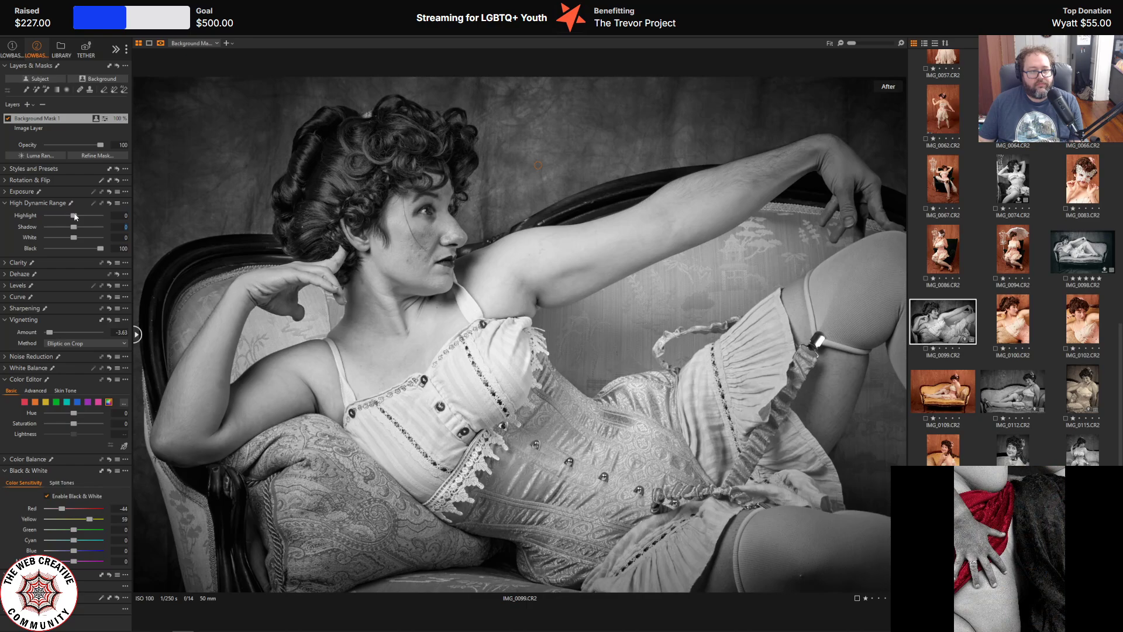
- Set highlight to about 58 and white to -100 on the Background Mask 1 layer
{"action": "left_click_drag", "start_coordinate": [74, 217], "coordinate": [91, 216]}
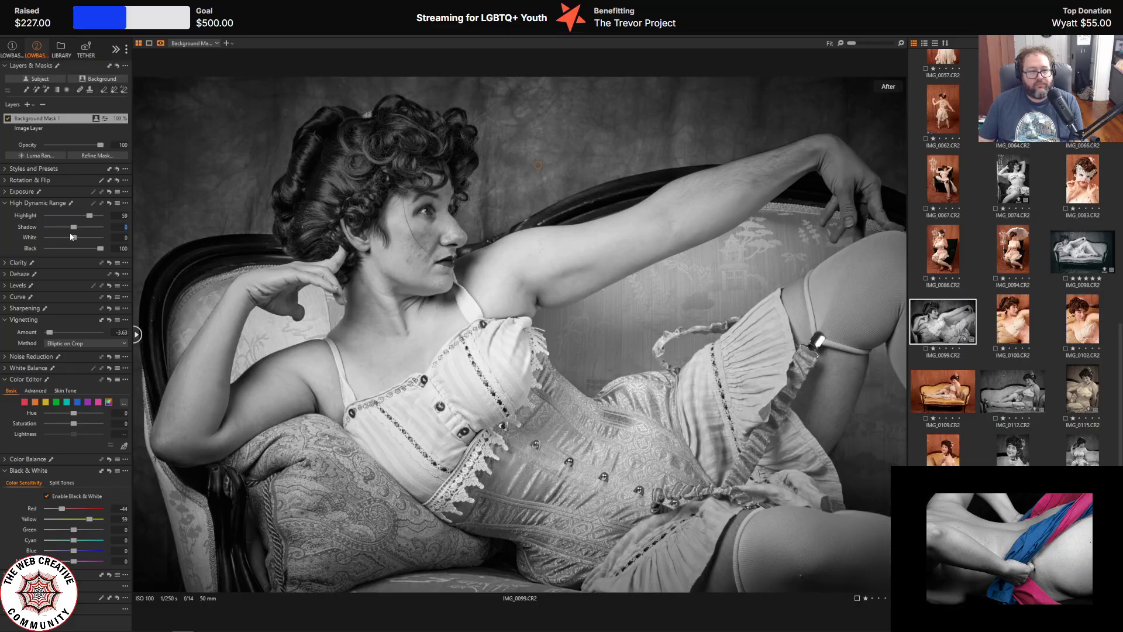
{"action": "left_click_drag", "start_coordinate": [73, 237], "coordinate": [1, 241]}
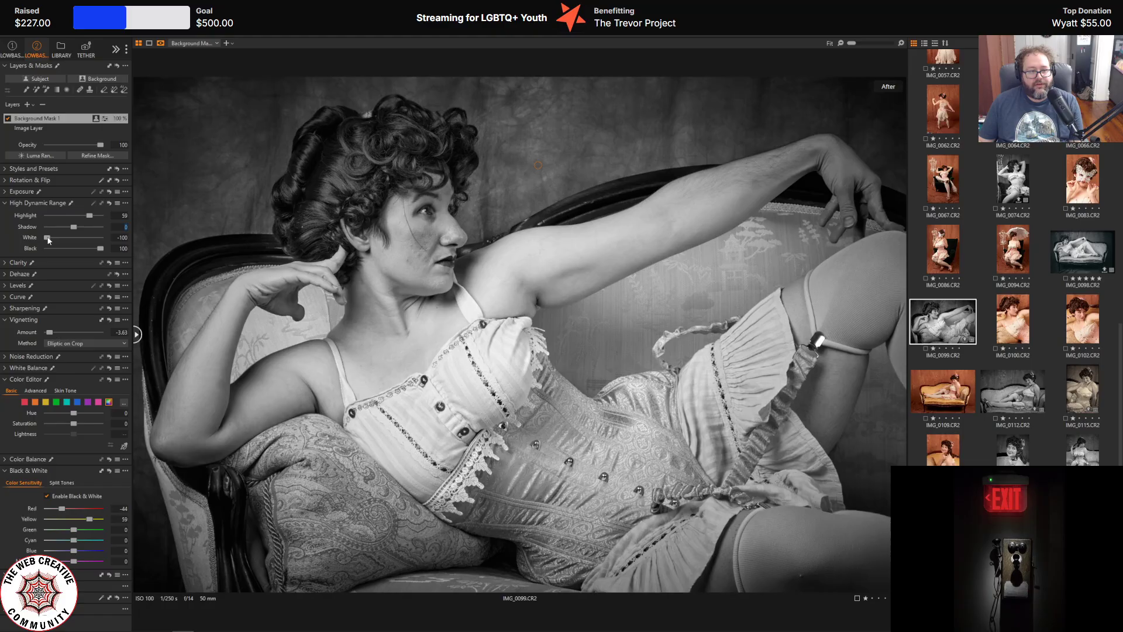
{"action": "left_click_drag", "start_coordinate": [47, 238], "coordinate": [8, 240]}
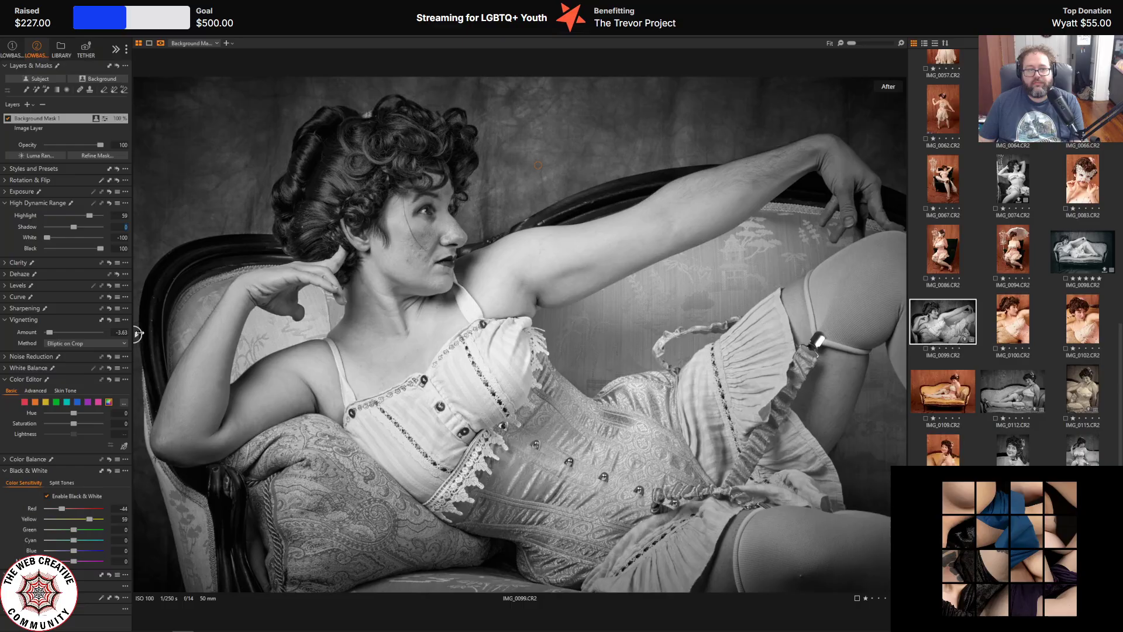
- Compare IMG_0099 before and after the edits, and export the black-and-white version as an 8-bit Adobe RGB TIFF named "99 bw"
{"action": "left_click_drag", "start_coordinate": [136, 334], "coordinate": [3, 354]}
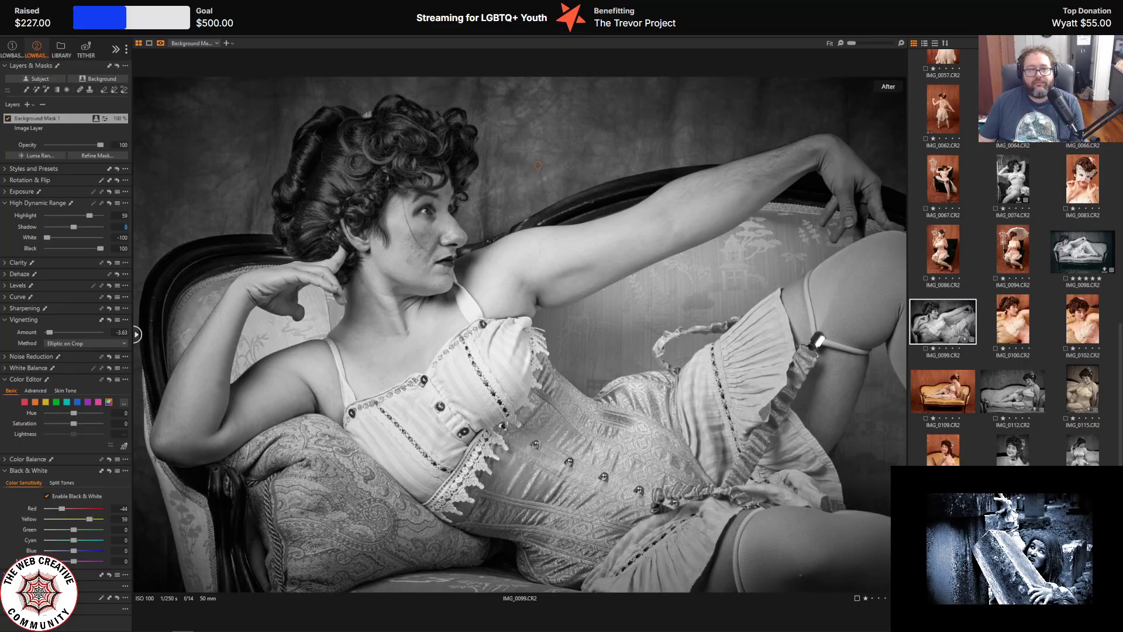
{"action": "left_click", "coordinate": [206, 30]}
{"action": "left_click", "coordinate": [210, 31]}
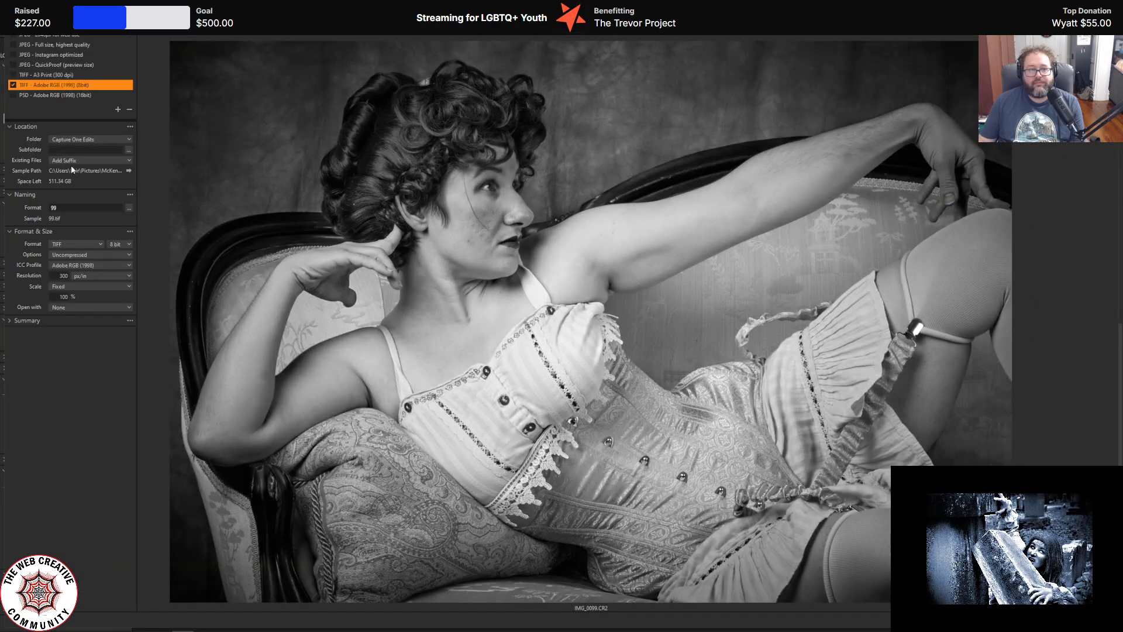
{"action": "left_click", "coordinate": [72, 208]}
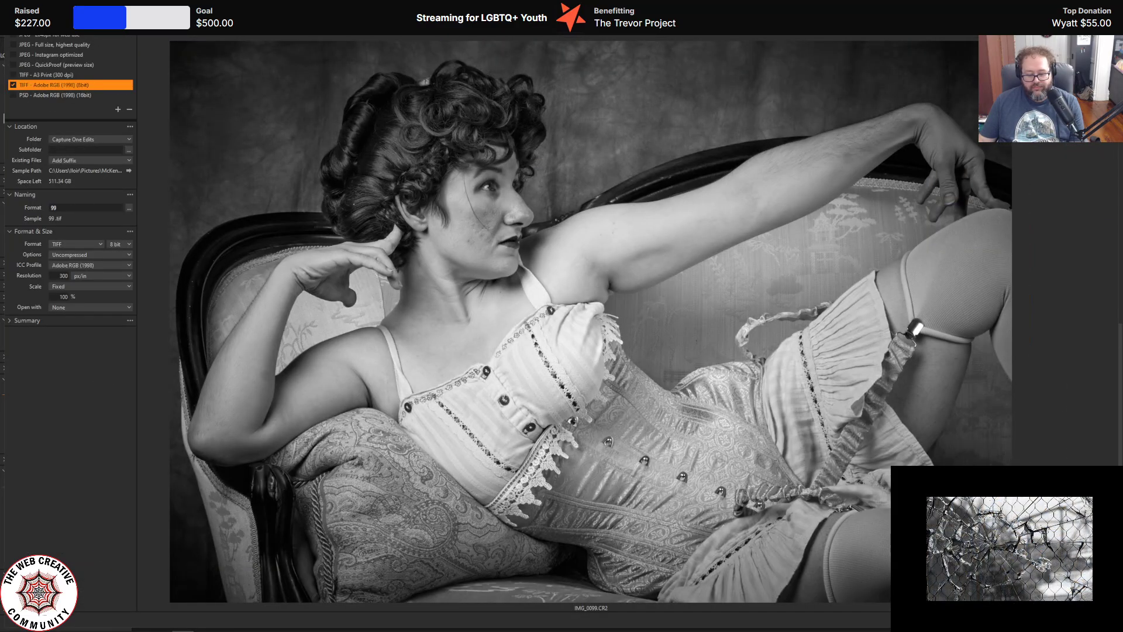
{"action": "type", "text": "bw"}
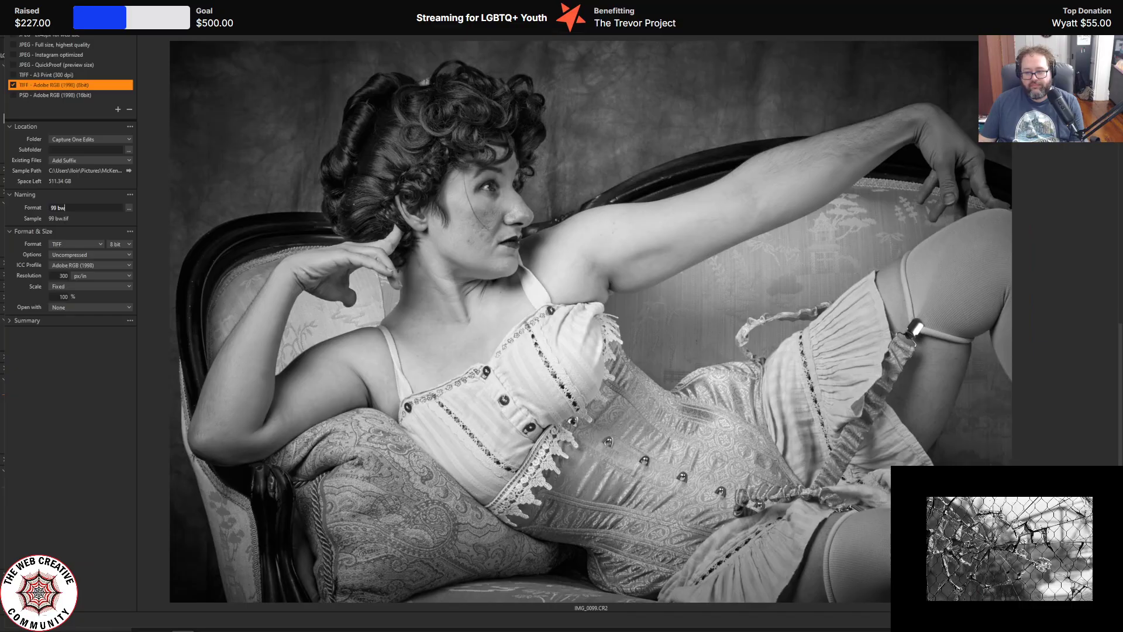
{"action": "key", "text": "Return"}
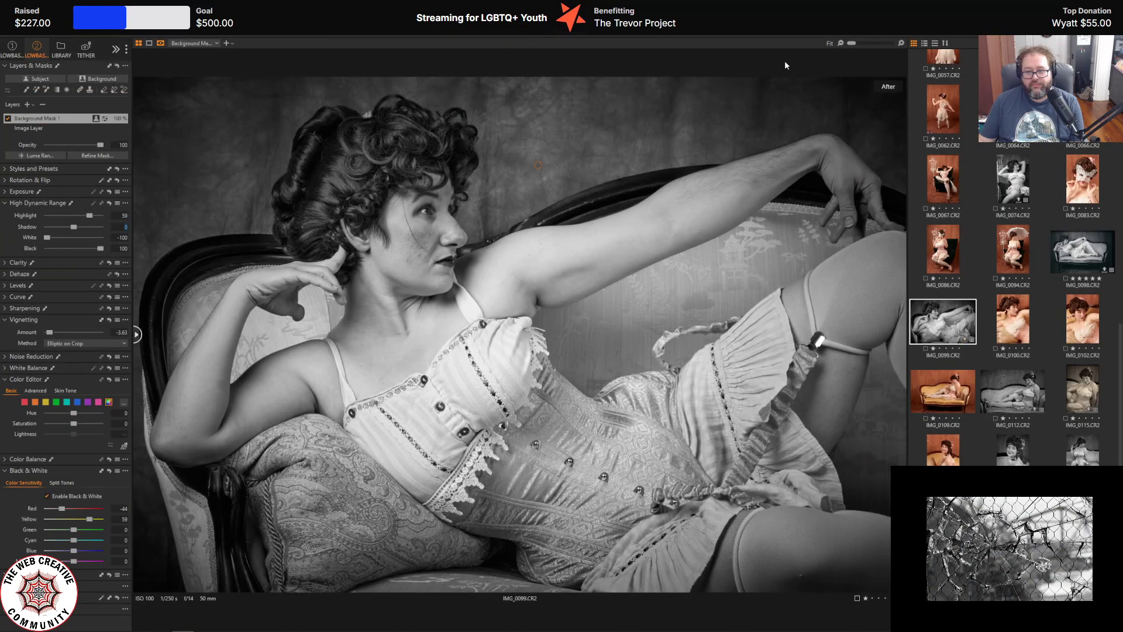
- Preview the built-in toning styles on IMG_0099 and apply Toning - Sepia 3 to the Background Mask 1 layer
{"action": "left_click", "coordinate": [59, 89]}
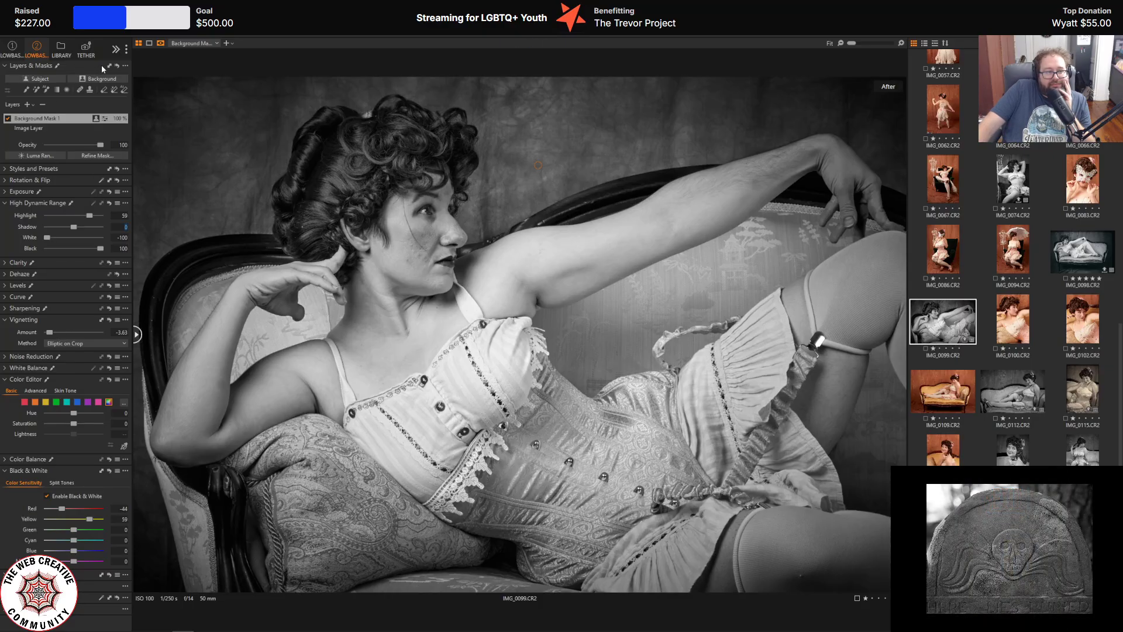
{"action": "mouse_move", "coordinate": [40, 67]}
{"action": "left_click", "coordinate": [6, 168]}
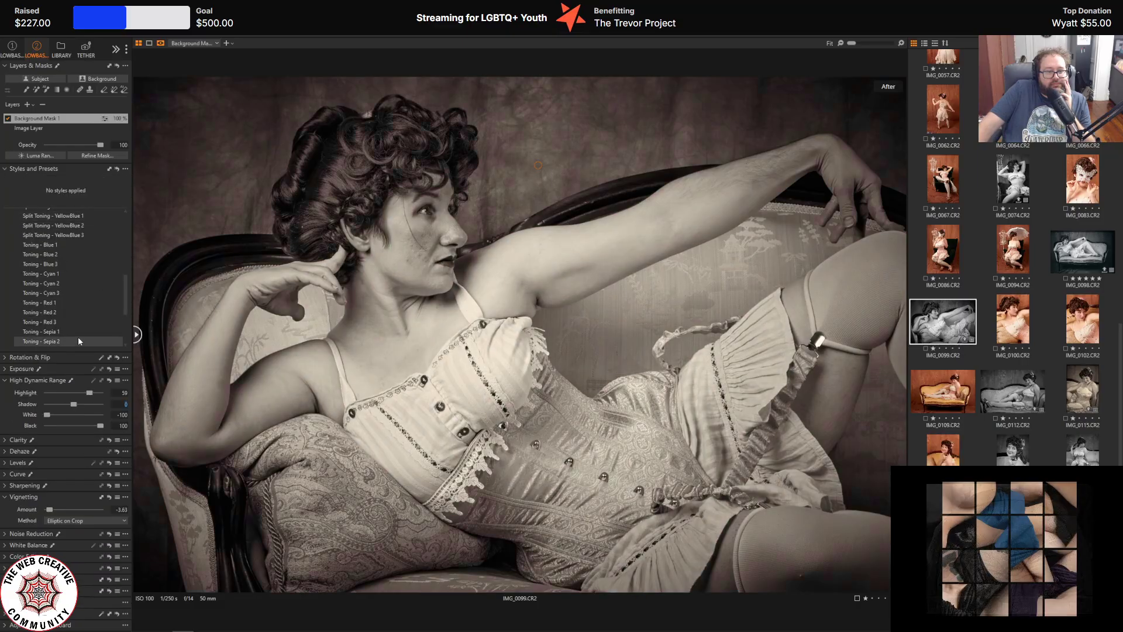
{"action": "scroll", "coordinate": [78, 336], "scroll_direction": "down", "scroll_amount": 1}
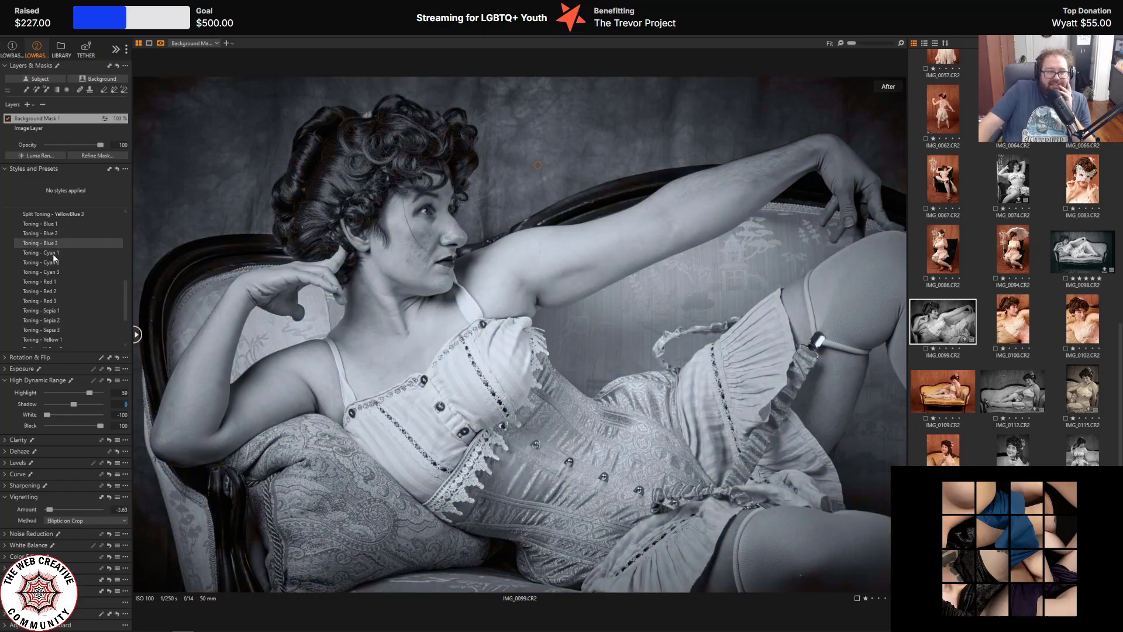
{"action": "left_click", "coordinate": [56, 332]}
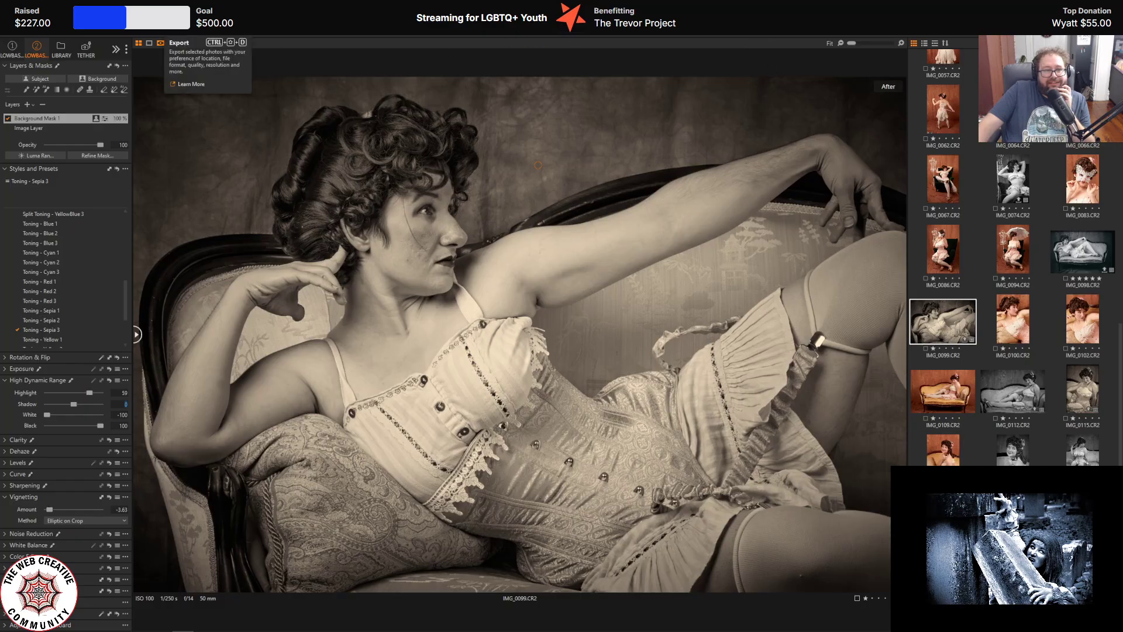
- Export the sepia version of IMG_0099 as an 8-bit Adobe RGB TIFF named "99 sepia"
{"action": "left_click", "coordinate": [160, 43]}
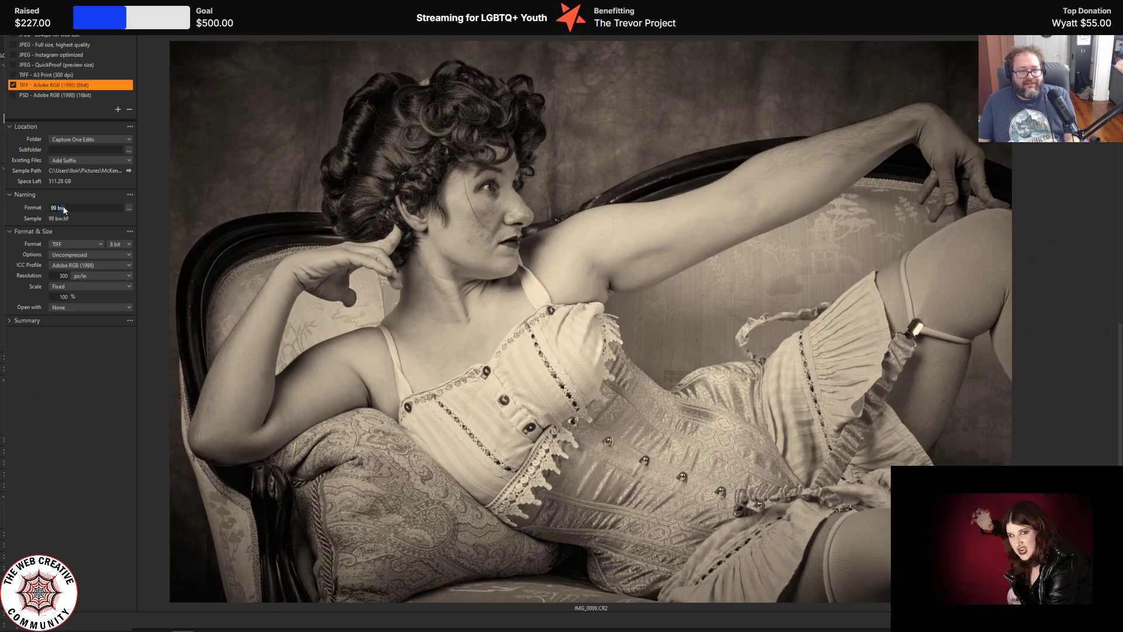
{"action": "key", "text": "BackSpace"}
{"action": "key", "text": "BackSpace"}
{"action": "type", "text": "sepia"}
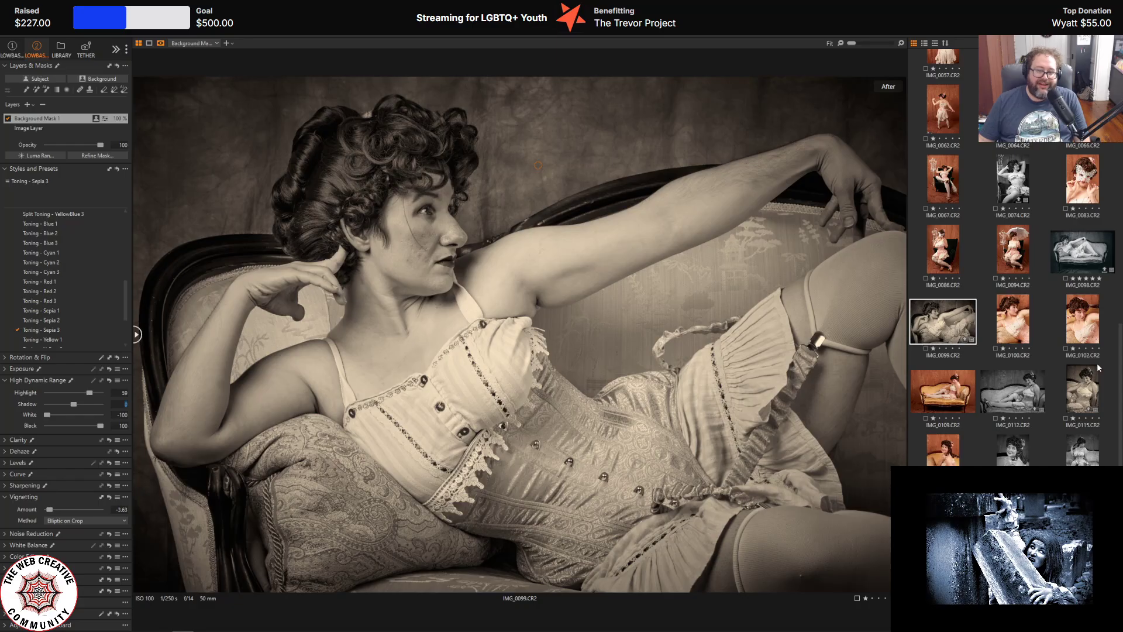
- Look over IMG_0098 and browse the shoot's thumbnails, checking IMG_0023, for the next photo to edit
{"action": "left_click", "coordinate": [1082, 253]}
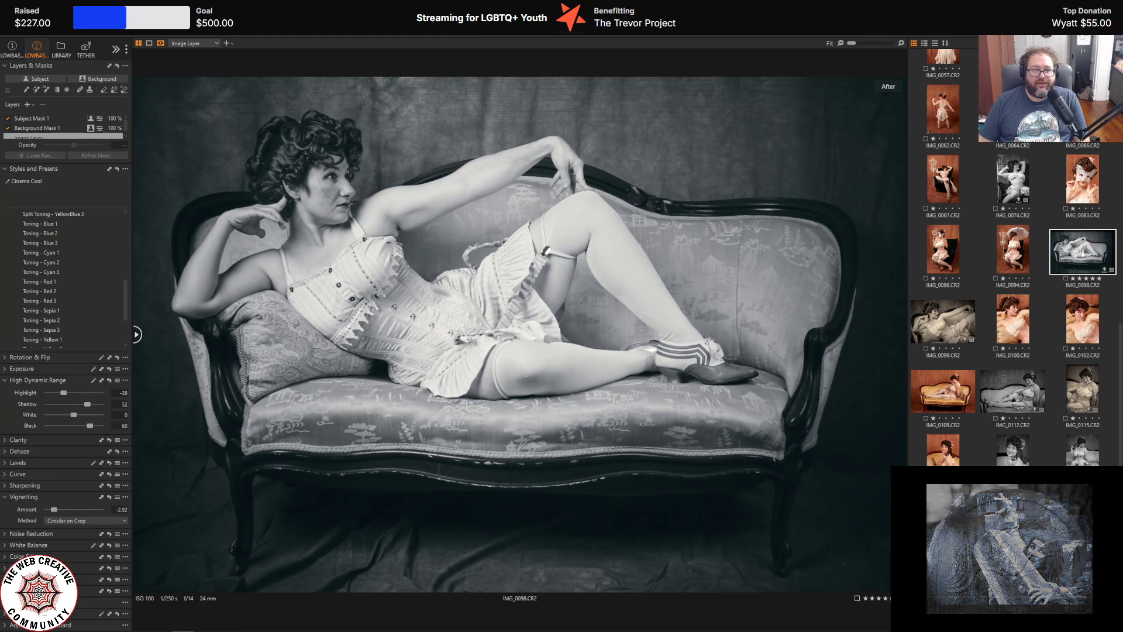
{"action": "left_click", "coordinate": [700, 418]}
{"action": "left_click", "coordinate": [700, 418]}
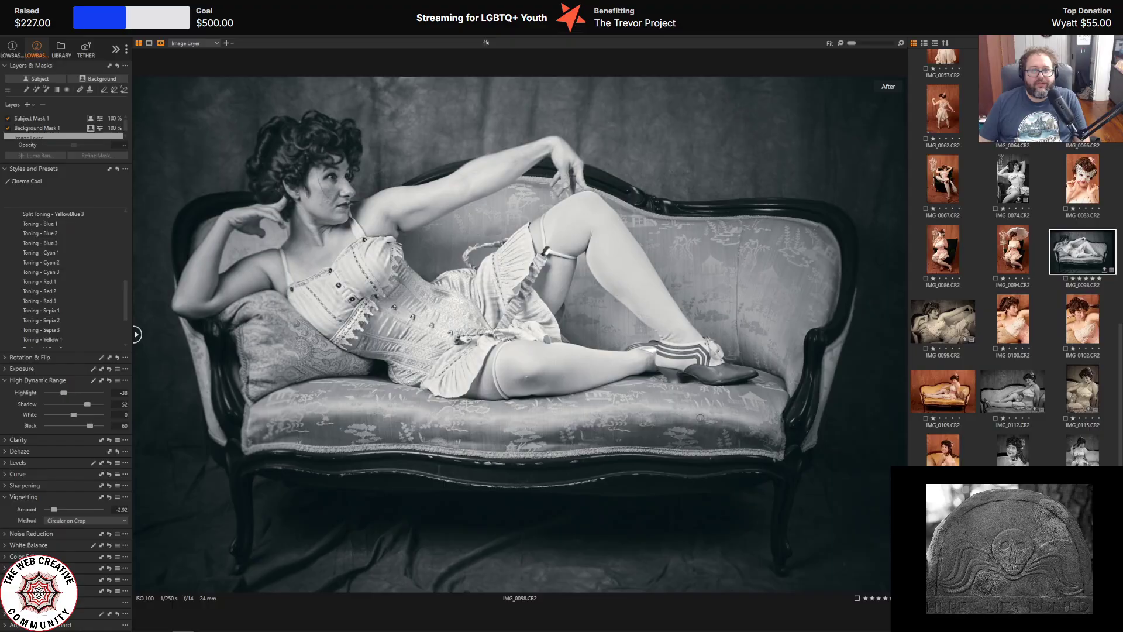
{"action": "scroll", "coordinate": [705, 418], "scroll_direction": "up", "scroll_amount": 1}
{"action": "left_click", "coordinate": [707, 420]}
{"action": "scroll", "coordinate": [707, 420], "scroll_direction": "up", "scroll_amount": 1}
{"action": "left_click", "coordinate": [707, 420]}
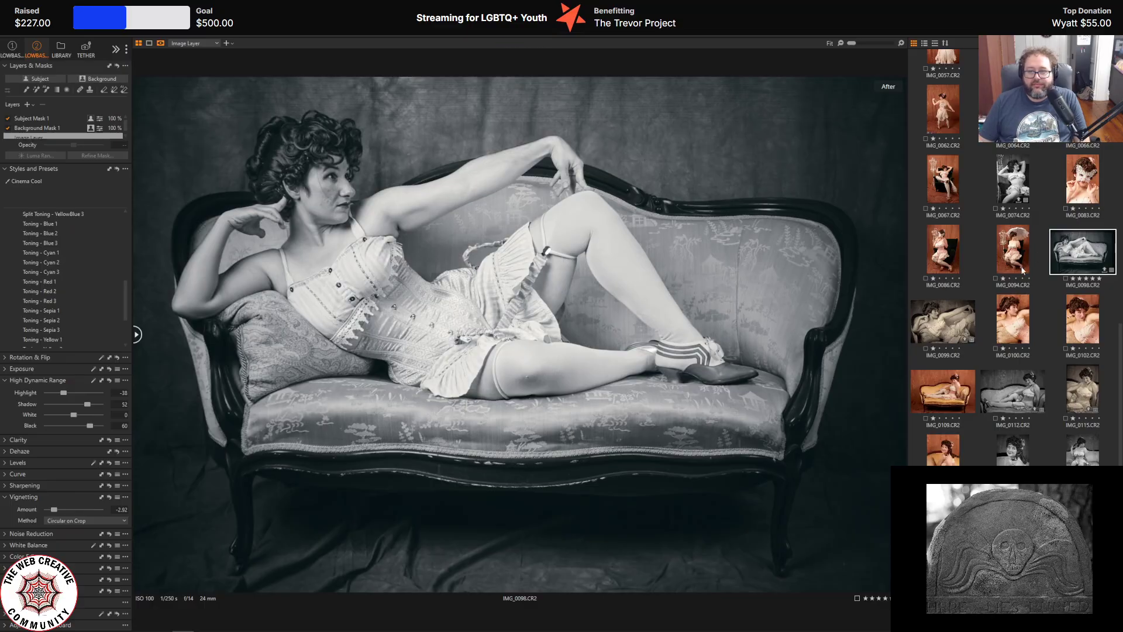
{"action": "scroll", "coordinate": [1018, 385], "scroll_direction": "up", "scroll_amount": 5}
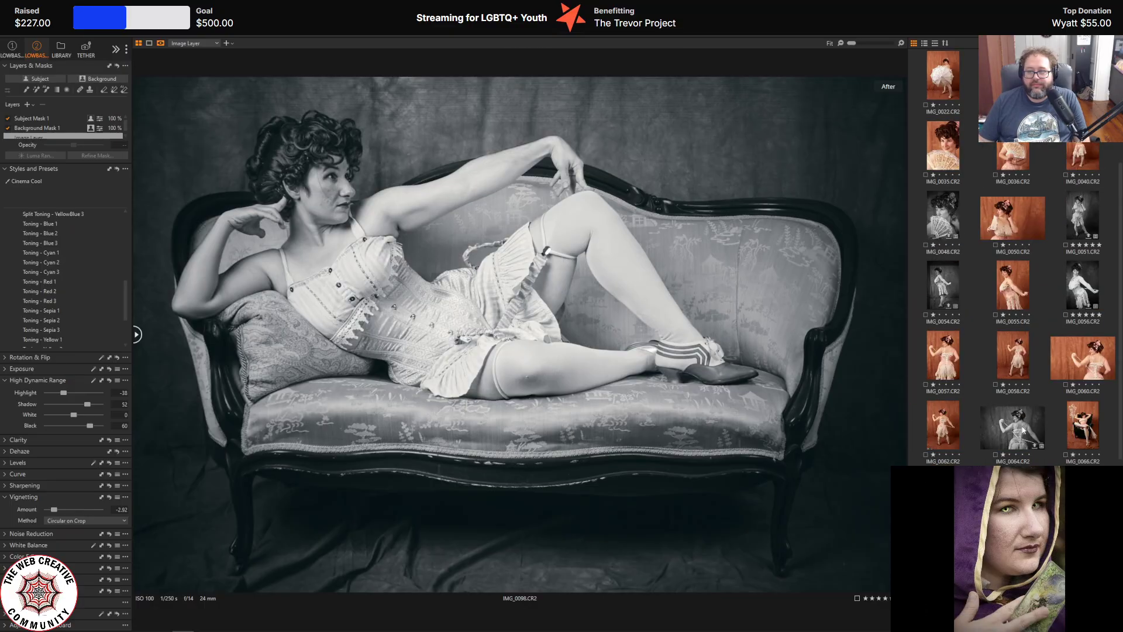
{"action": "scroll", "coordinate": [1023, 429], "scroll_direction": "down", "scroll_amount": 5}
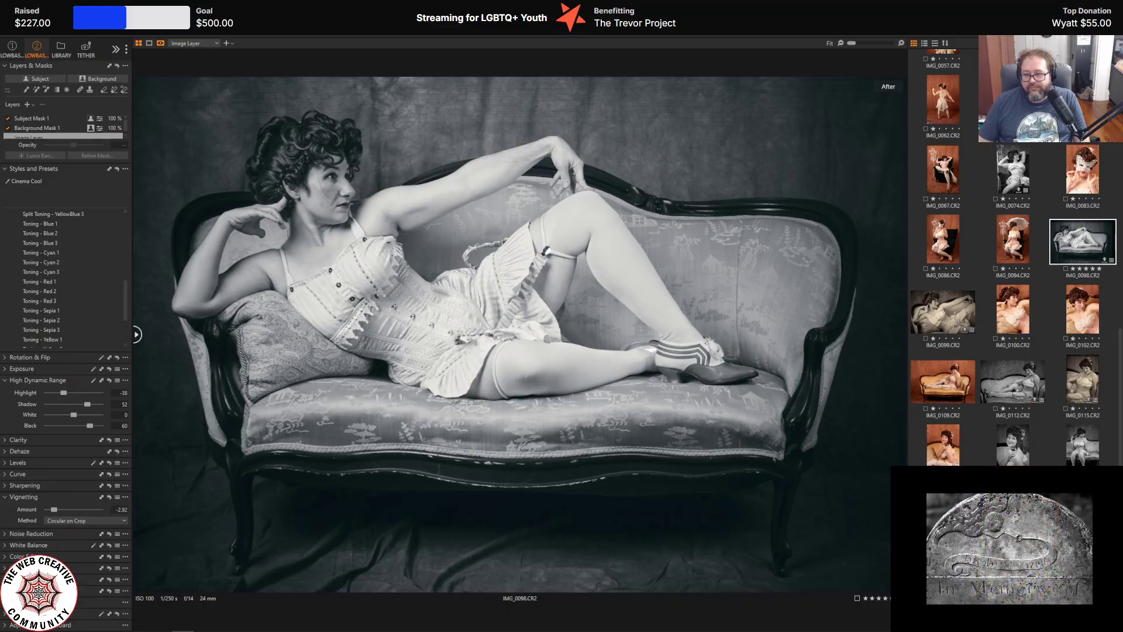
{"action": "scroll", "coordinate": [1065, 418], "scroll_direction": "up", "scroll_amount": 8}
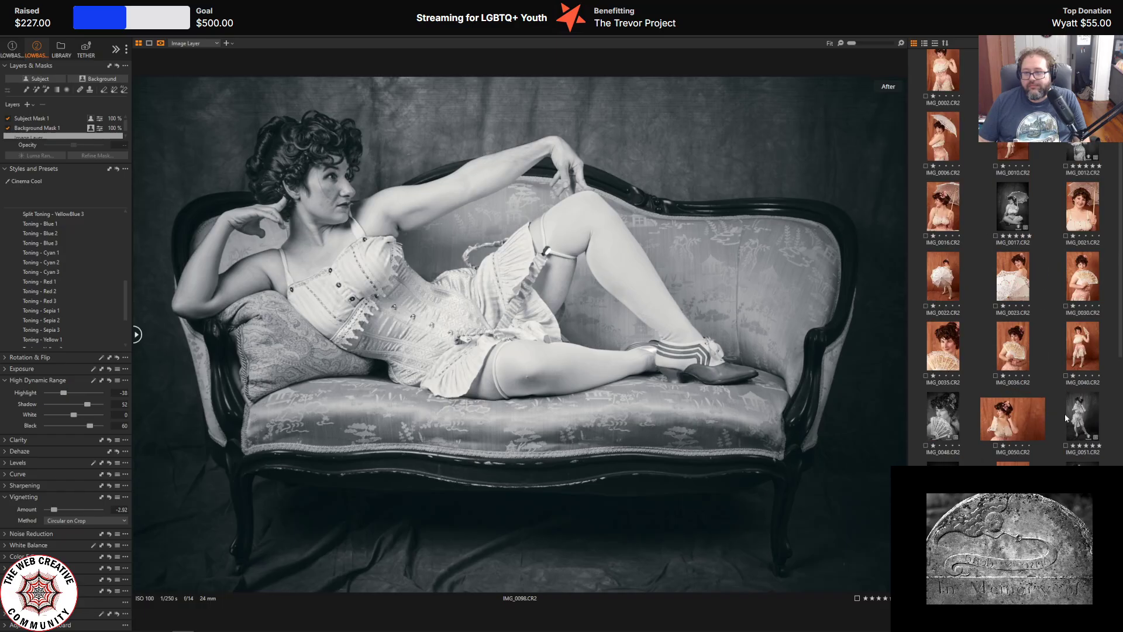
{"action": "scroll", "coordinate": [1065, 418], "scroll_direction": "up", "scroll_amount": 1}
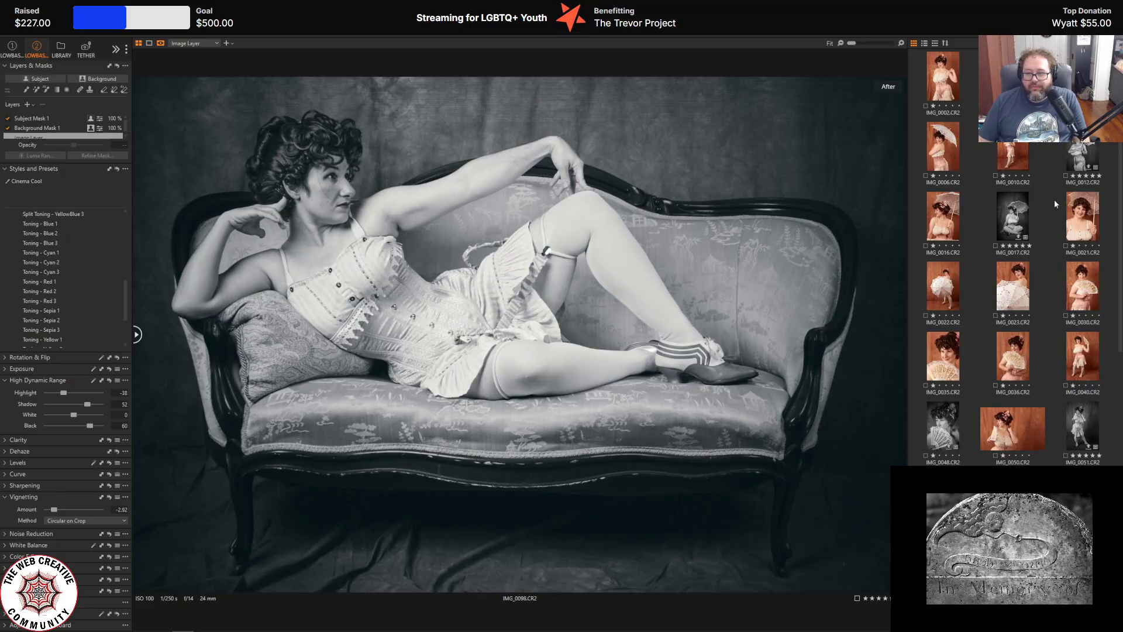
{"action": "left_click", "coordinate": [1016, 286]}
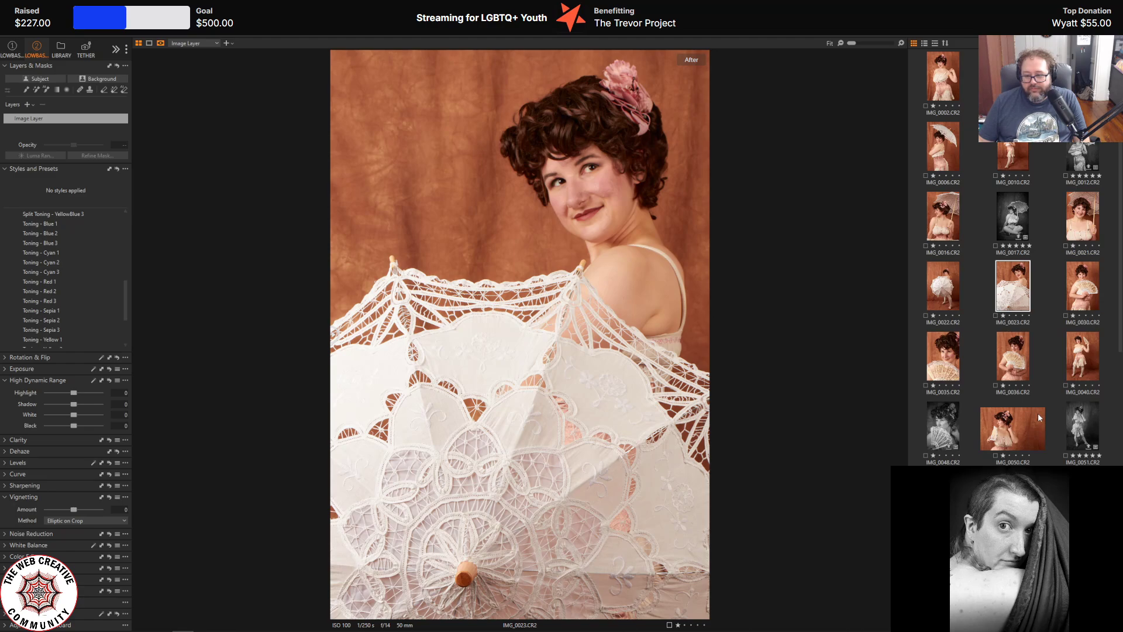
{"action": "scroll", "coordinate": [1037, 413], "scroll_direction": "down", "scroll_amount": 1}
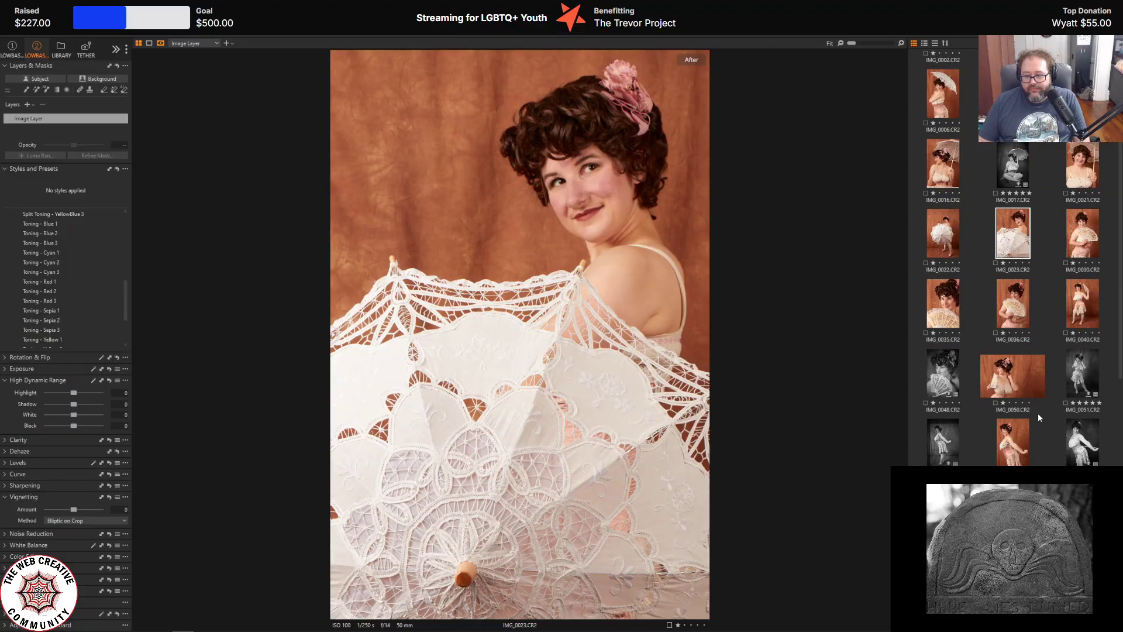
{"action": "scroll", "coordinate": [1037, 413], "scroll_direction": "down", "scroll_amount": 3}
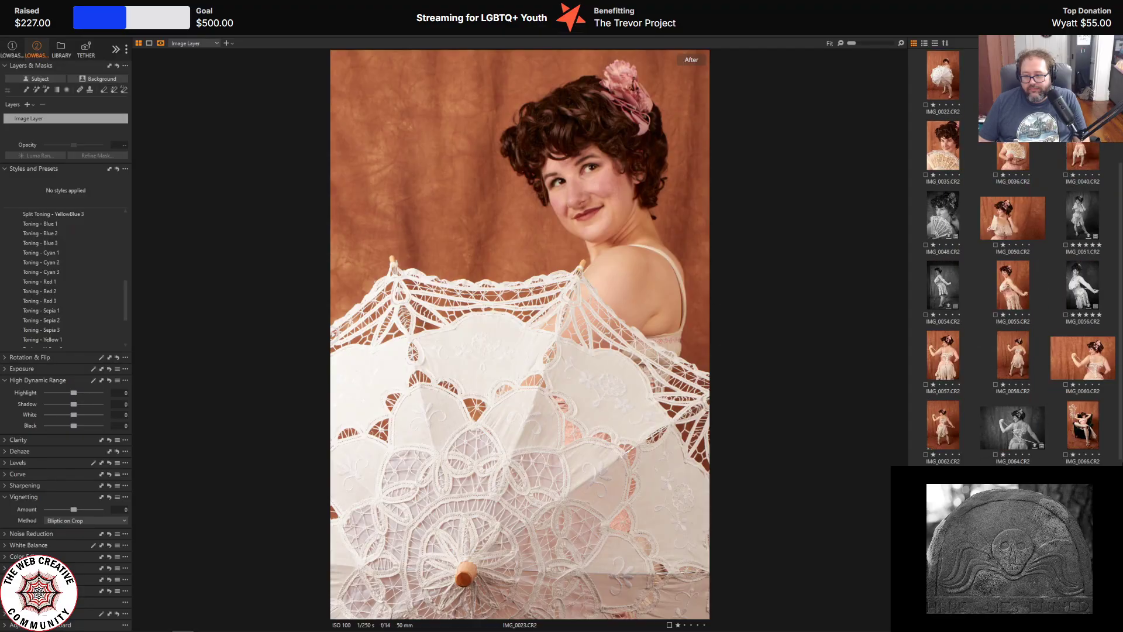
- Compare the armchair portraits IMG_0066 and IMG_0067 and select IMG_0067 for editing
{"action": "left_click", "coordinate": [1080, 425]}
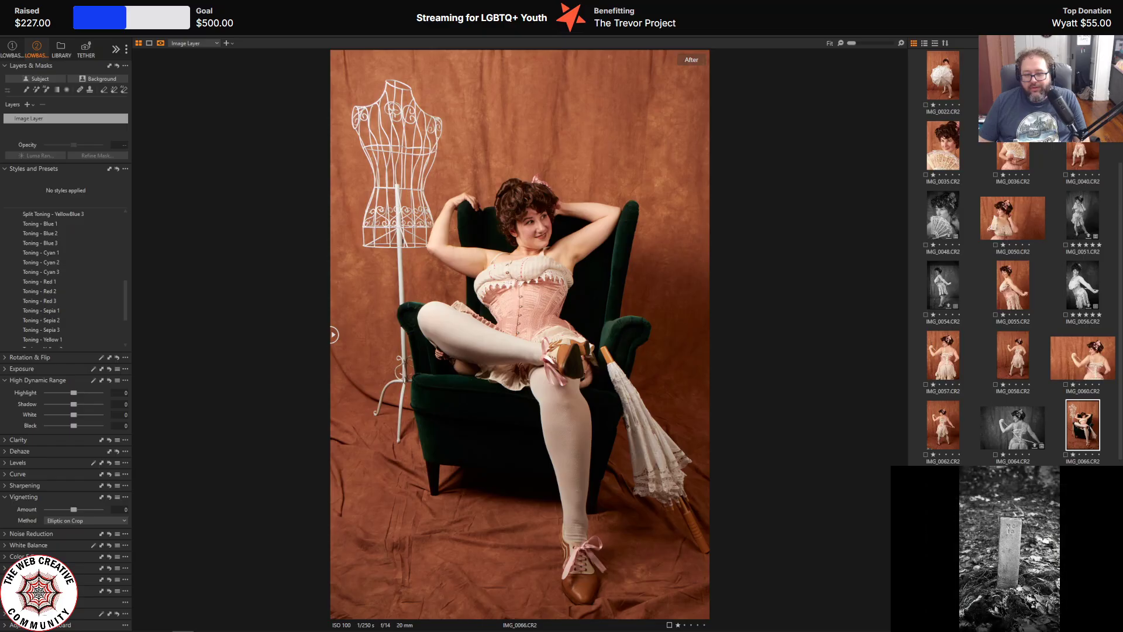
{"action": "key", "text": "Right"}
{"action": "left_click", "coordinate": [1076, 436]}
{"action": "key", "text": "Right"}
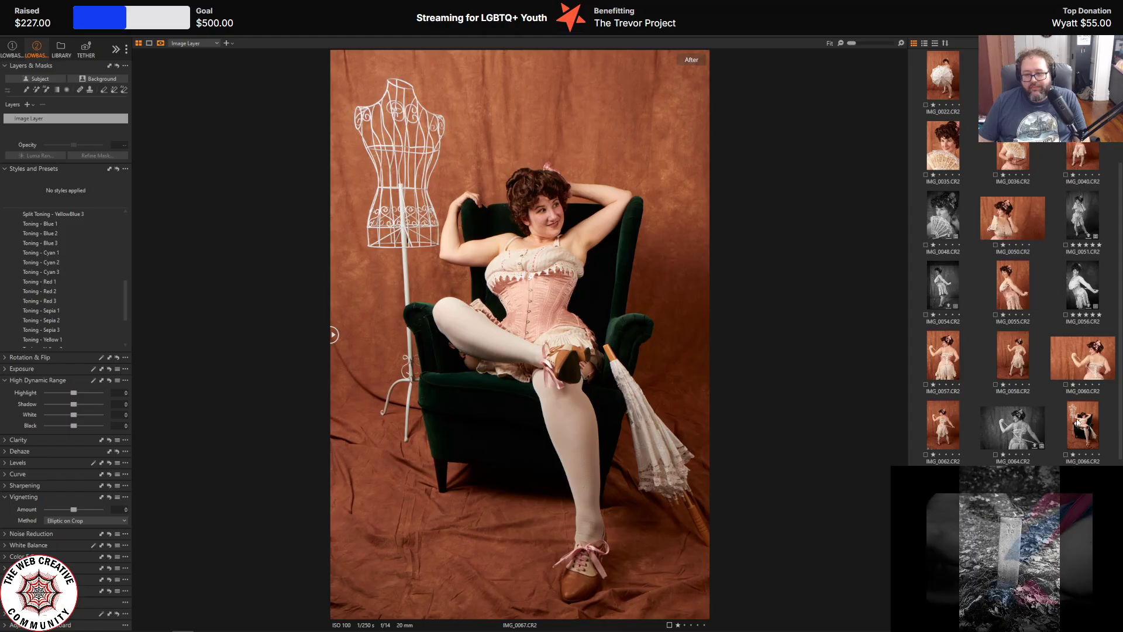
{"action": "left_click", "coordinate": [1089, 417]}
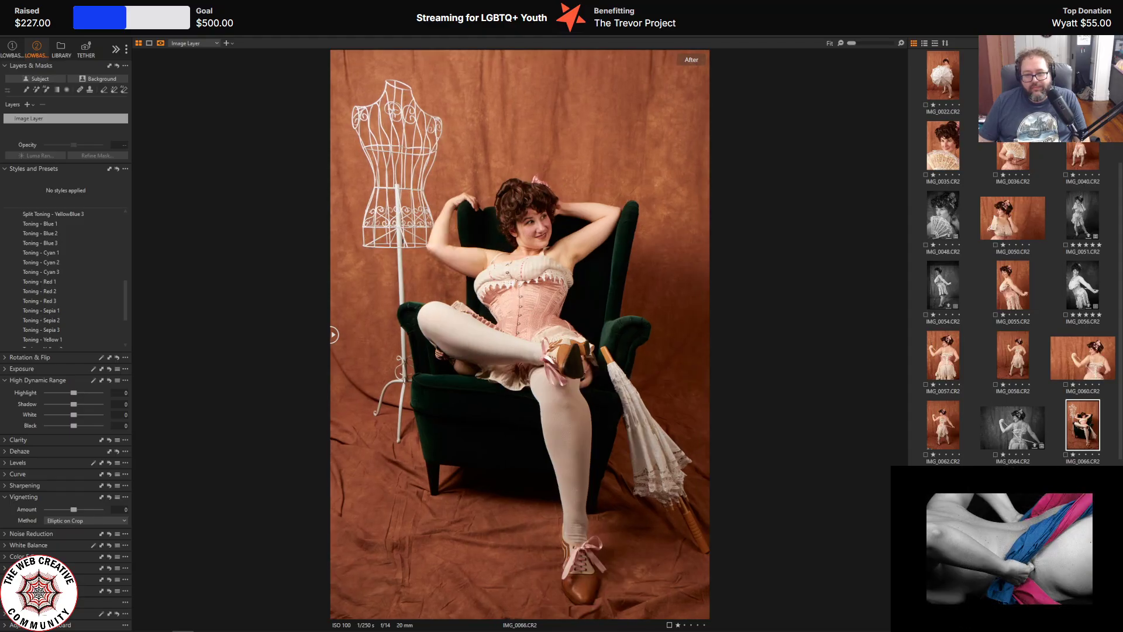
{"action": "key", "text": "Right"}
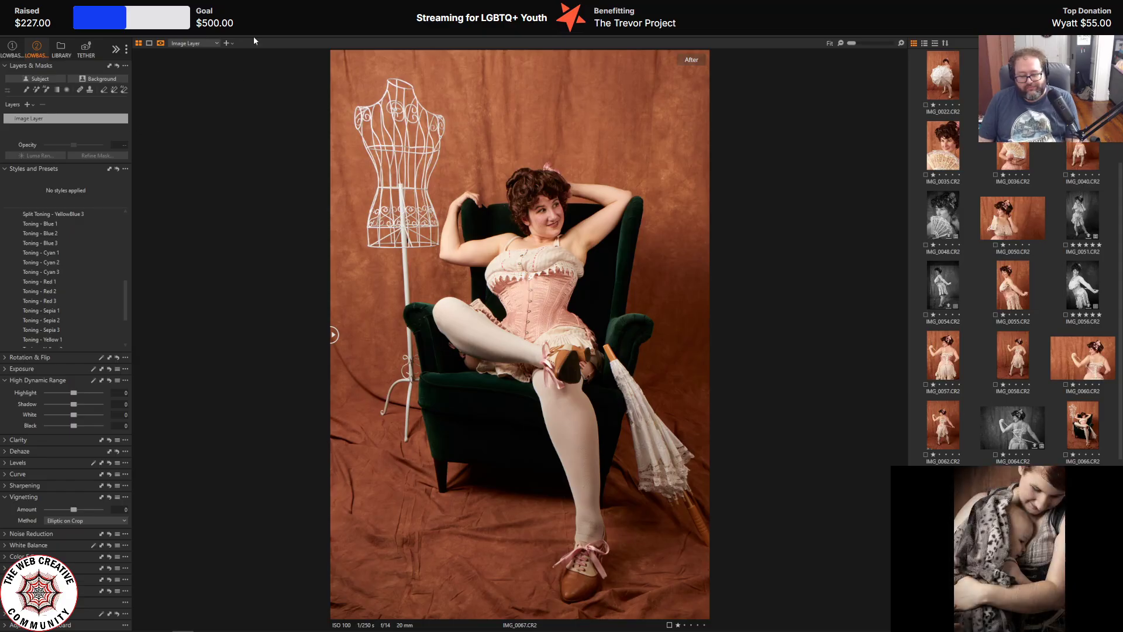
- Move the white end point of IMG_0067's Luma curve slightly inward to brighten the photo
{"action": "key", "text": "y"}
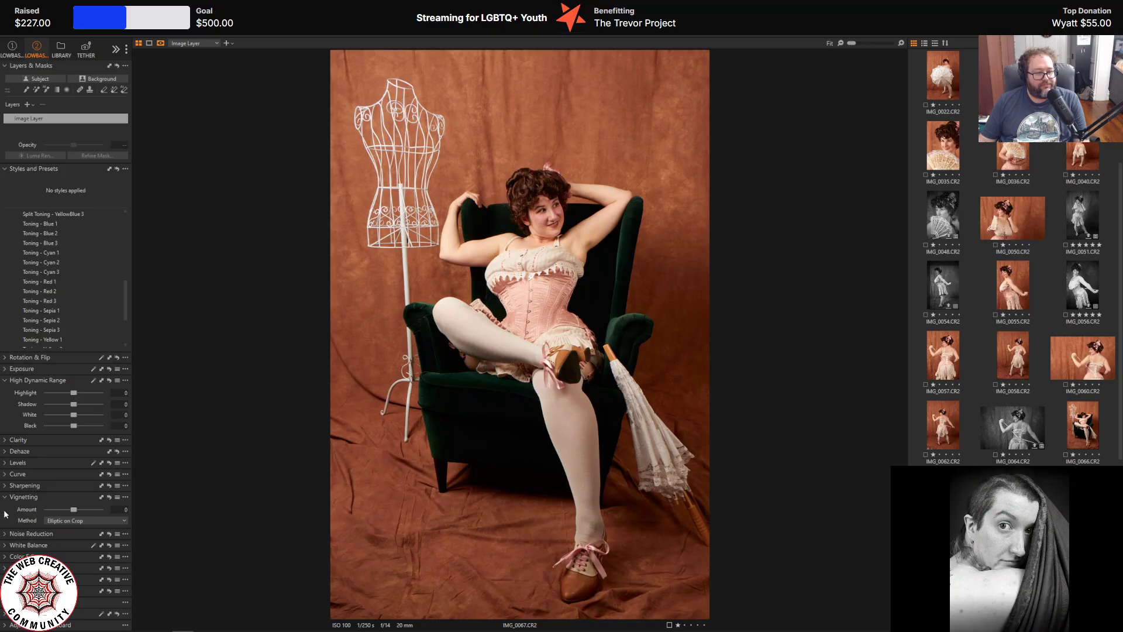
{"action": "left_click", "coordinate": [7, 473]}
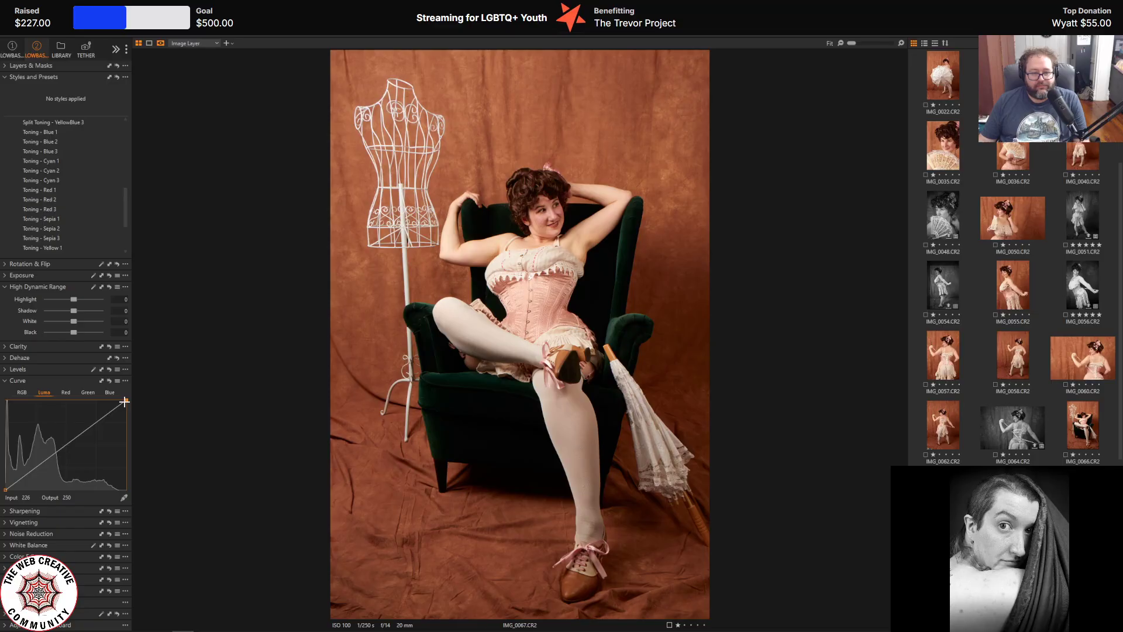
{"action": "left_click_drag", "start_coordinate": [124, 401], "coordinate": [118, 400]}
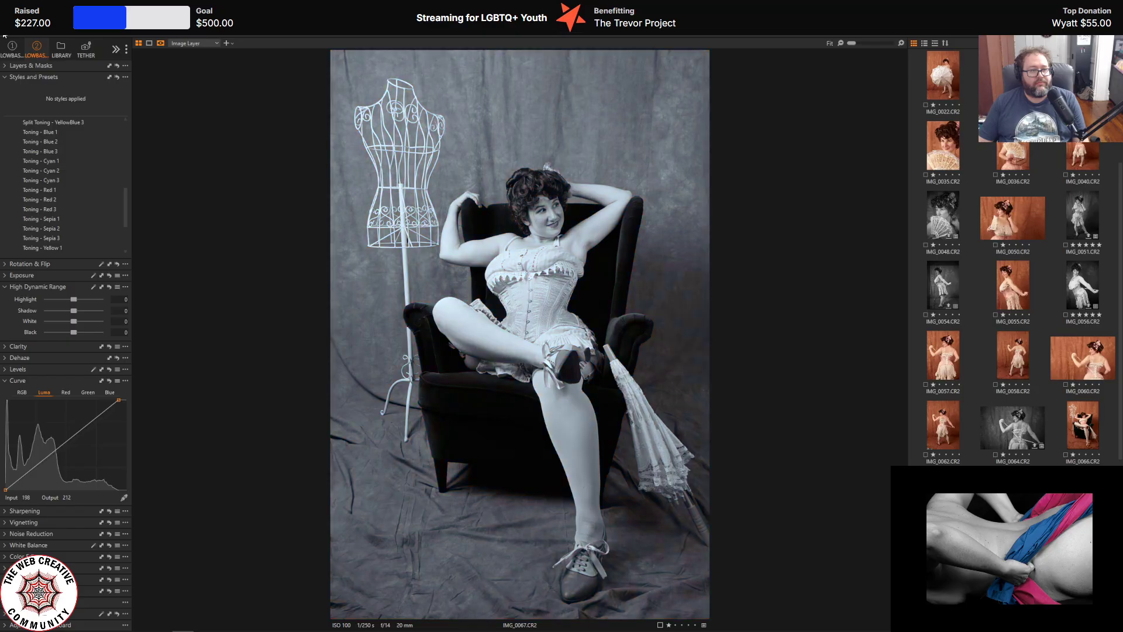
- Set IMG_0067's High Dynamic Range highlight to -20 and white to -18, and check the corset at 50% zoom
{"action": "left_click", "coordinate": [5, 78]}
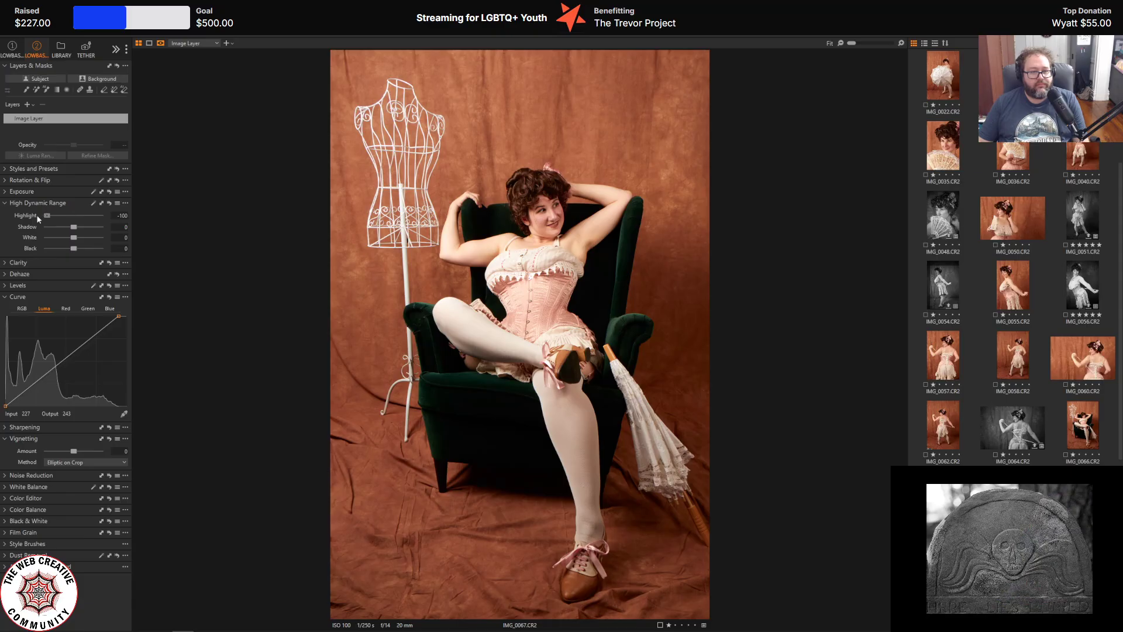
{"action": "left_click_drag", "start_coordinate": [47, 216], "coordinate": [68, 215]}
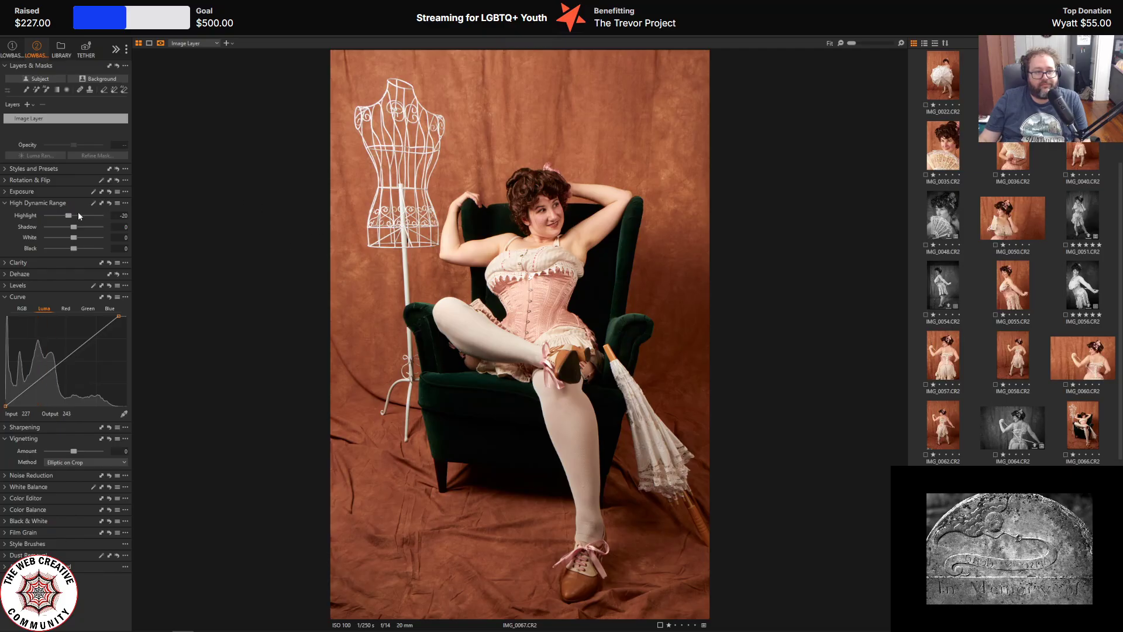
{"action": "left_click_drag", "start_coordinate": [61, 237], "coordinate": [1, 236]}
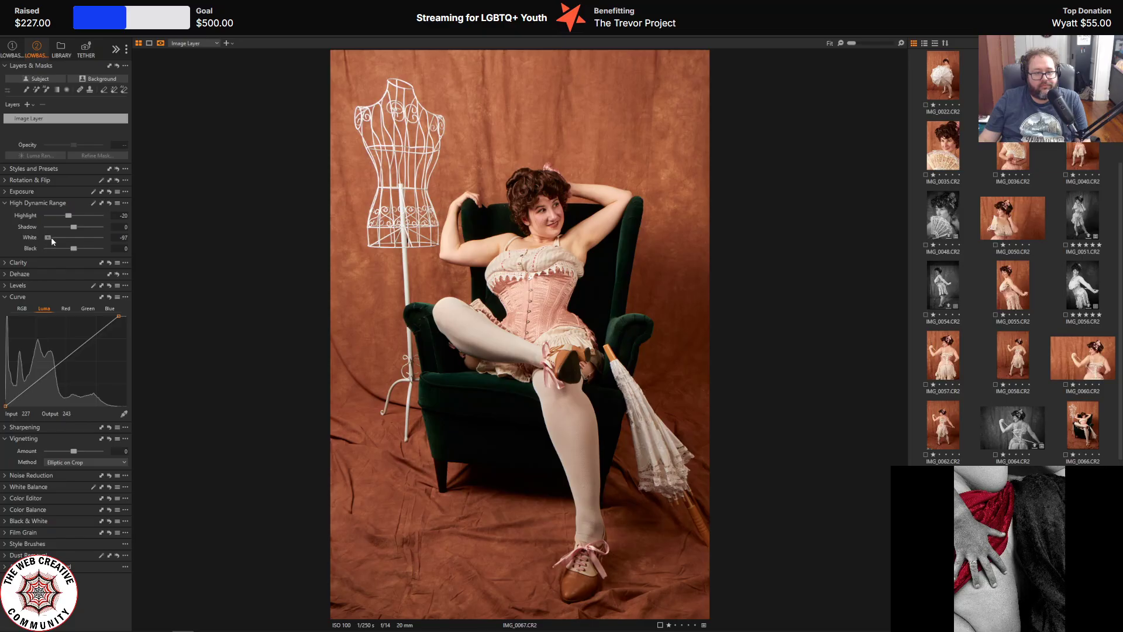
{"action": "mouse_move", "coordinate": [51, 237]}
{"action": "left_mouse_down"}
{"action": "mouse_move", "coordinate": [86, 237]}
{"action": "mouse_move", "coordinate": [70, 236]}
{"action": "left_mouse_up"}
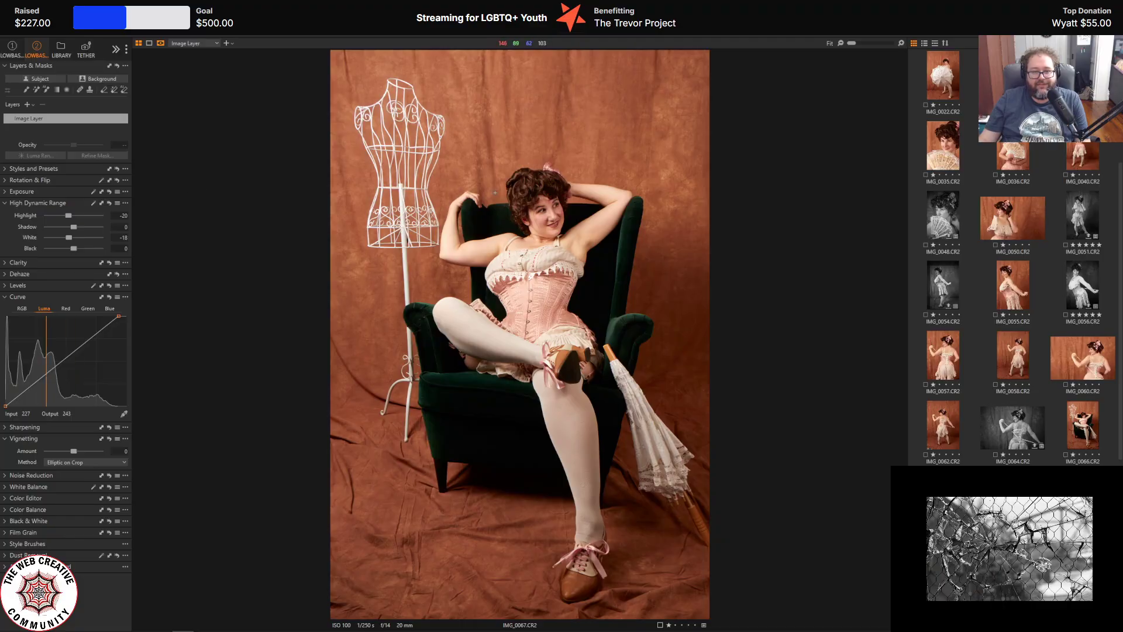
{"action": "left_click", "coordinate": [555, 298]}
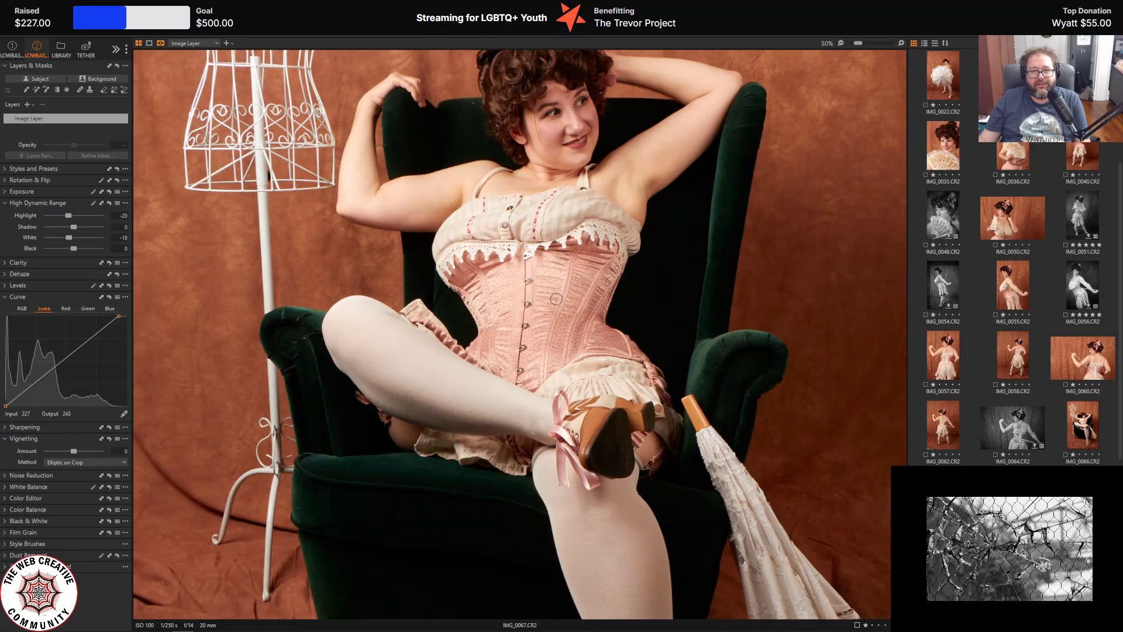
{"action": "left_click", "coordinate": [555, 299]}
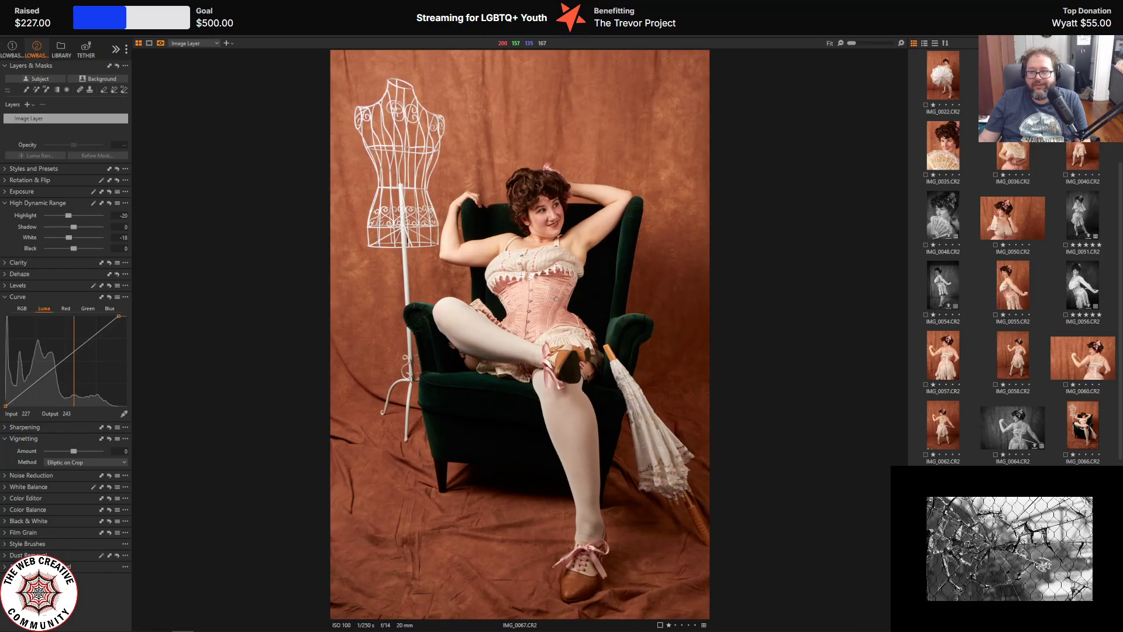
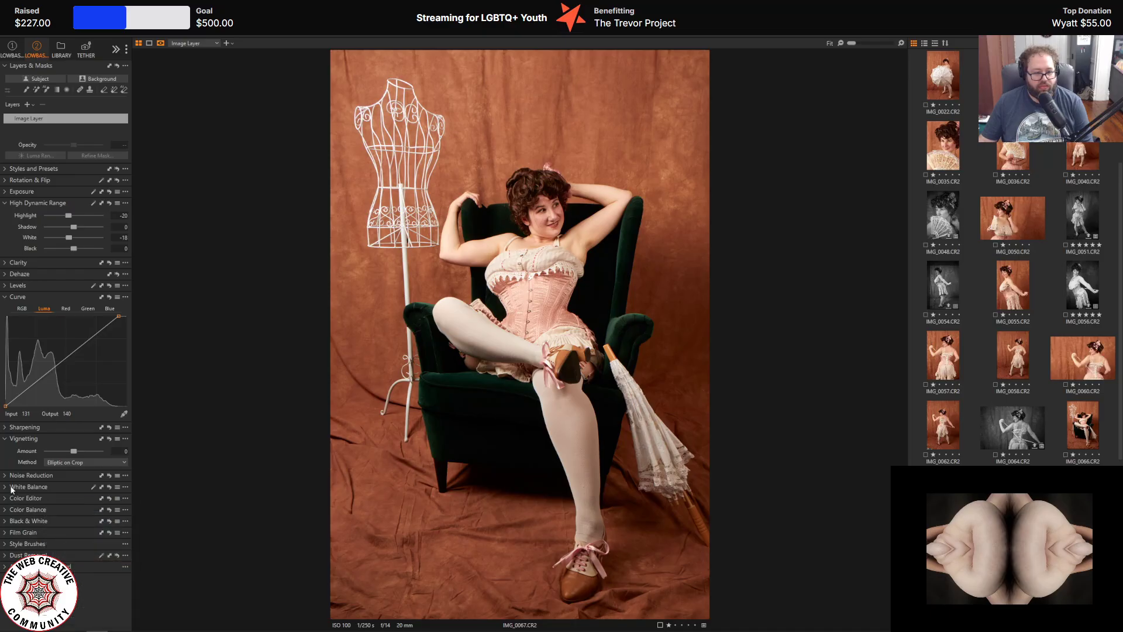
- Set IMG_0067's vignetting amount to -2.62 and its High Dynamic Range white to -100 and black to 26
{"action": "left_click_drag", "start_coordinate": [77, 453], "coordinate": [64, 452]}
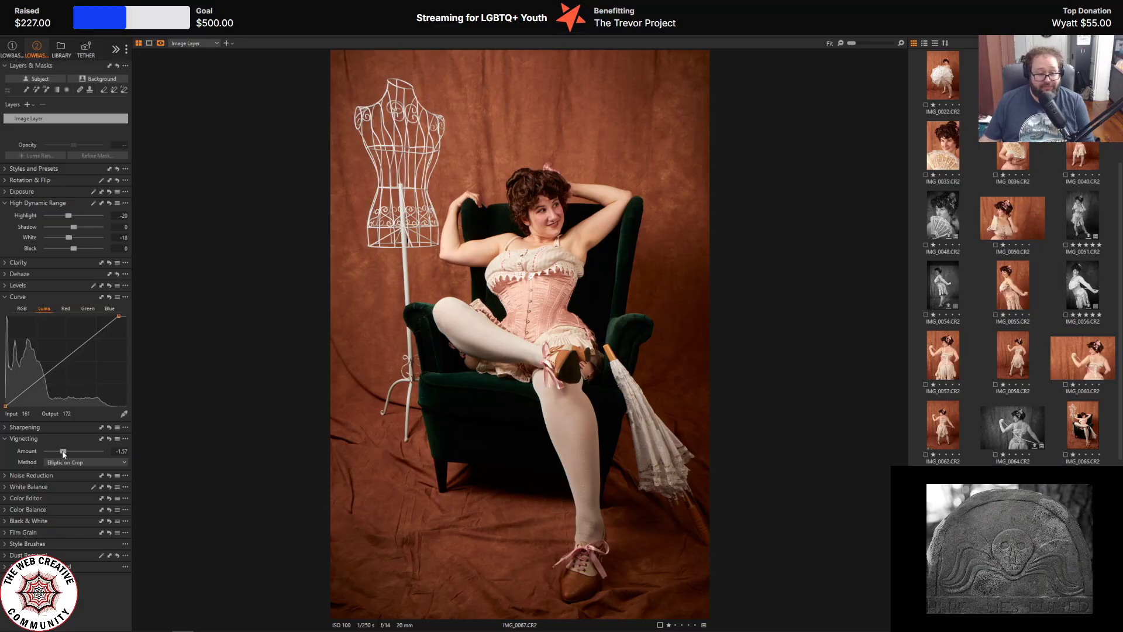
{"action": "left_click_drag", "start_coordinate": [62, 451], "coordinate": [59, 451]}
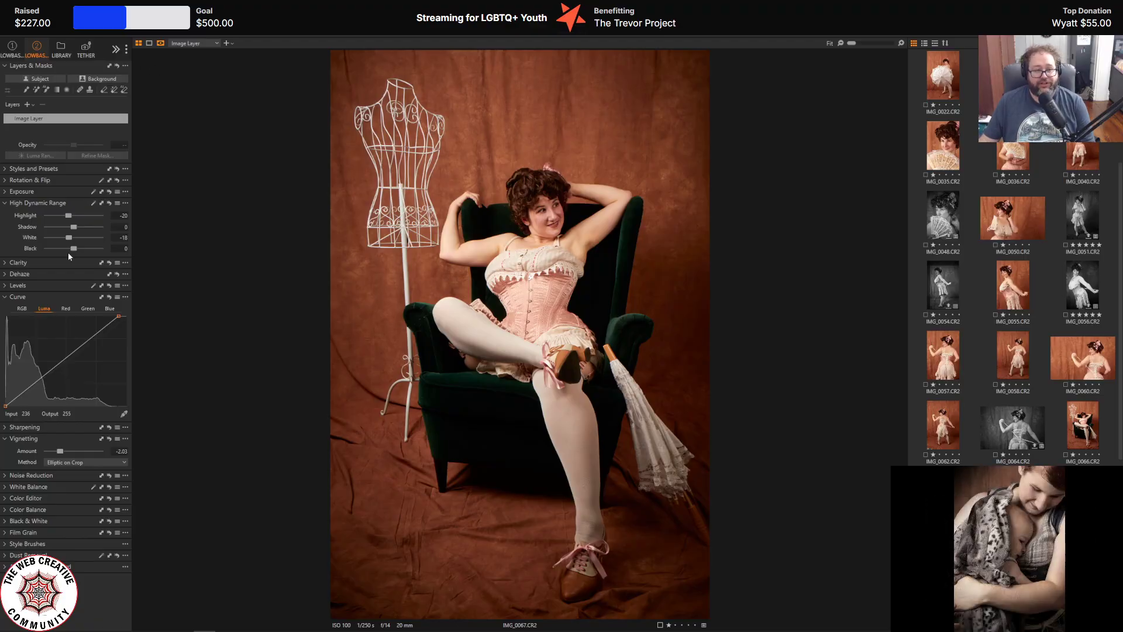
{"action": "left_click_drag", "start_coordinate": [74, 249], "coordinate": [82, 249]}
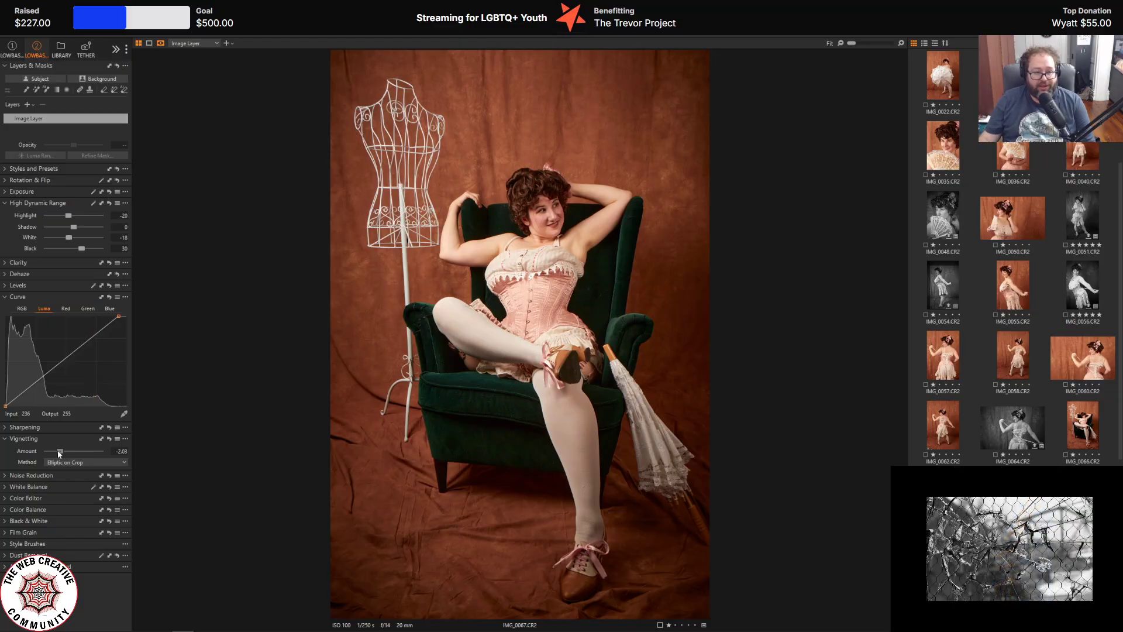
{"action": "left_click_drag", "start_coordinate": [58, 451], "coordinate": [54, 451]}
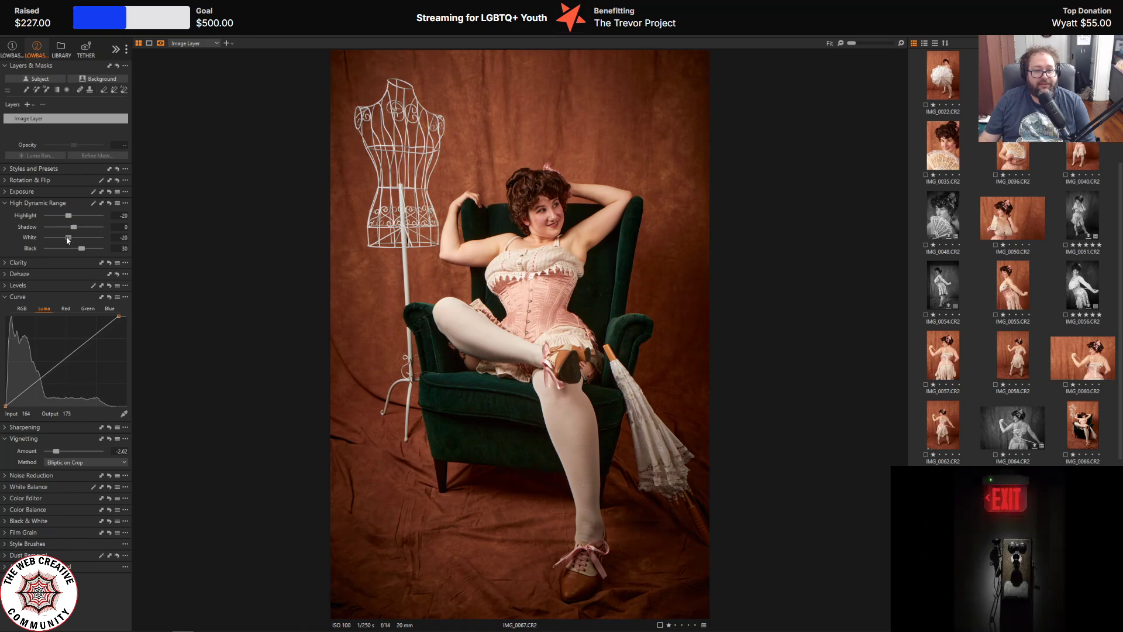
{"action": "left_click_drag", "start_coordinate": [67, 237], "coordinate": [31, 237]}
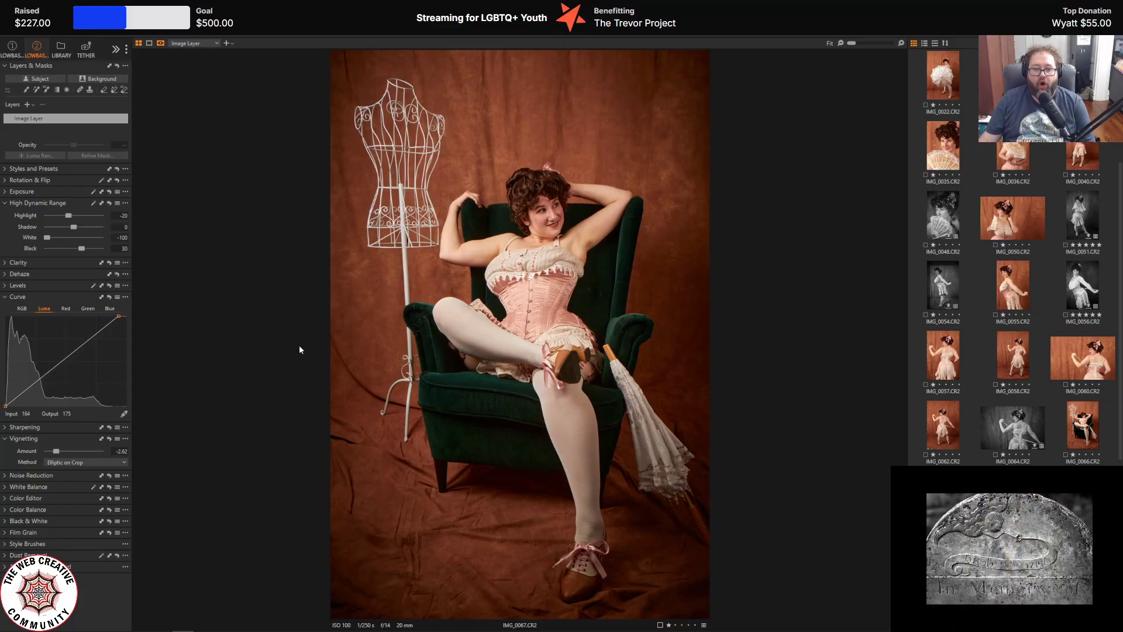
{"action": "left_click_drag", "start_coordinate": [80, 251], "coordinate": [79, 250]}
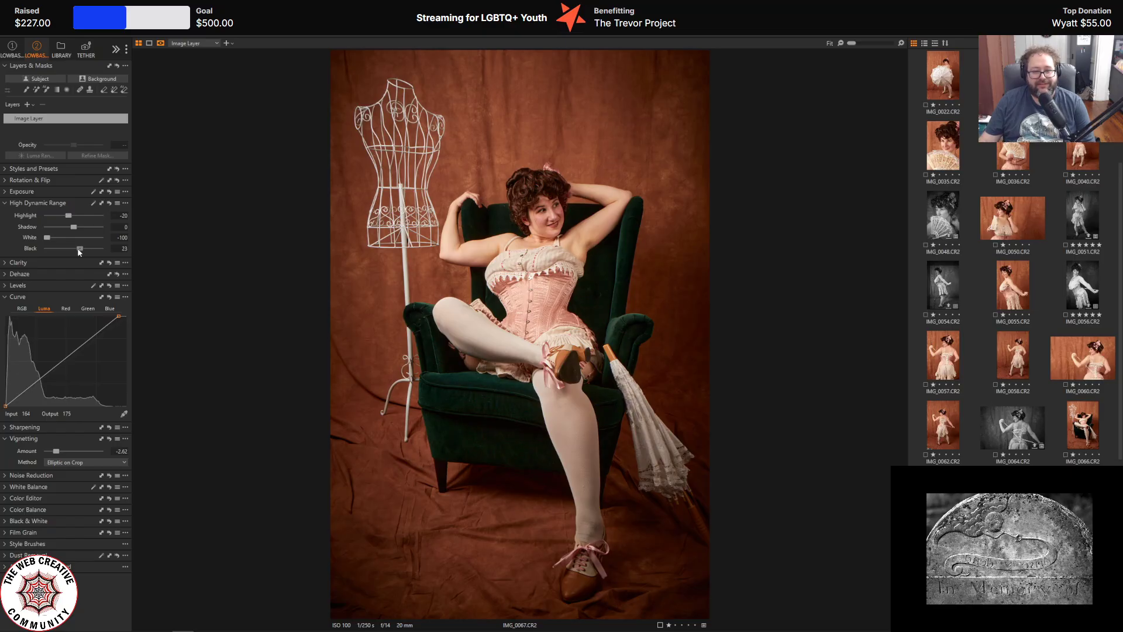
{"action": "left_click_drag", "start_coordinate": [78, 251], "coordinate": [79, 251]}
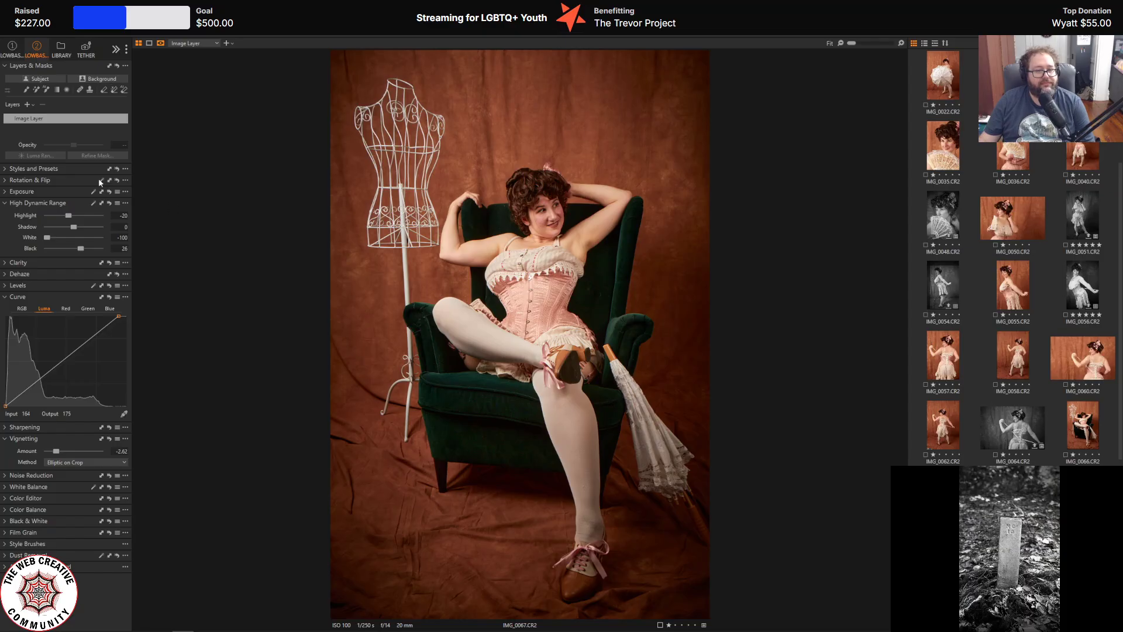
- Create a background mask layer and set its High Dynamic Range shadow to -41, with white and black at 0
{"action": "left_click", "coordinate": [88, 80]}
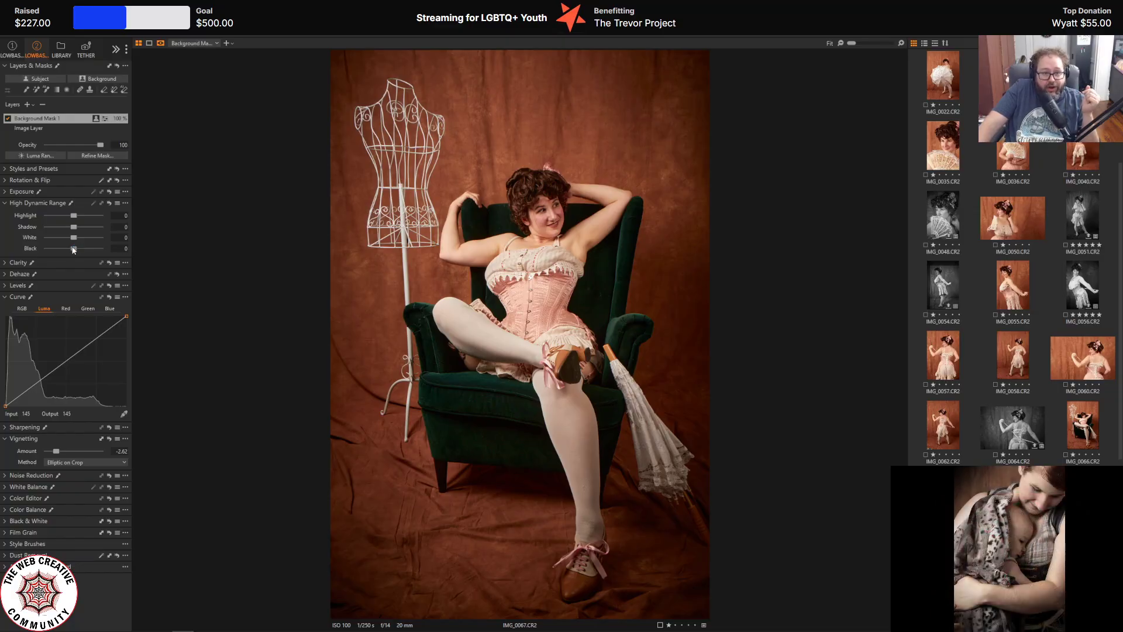
{"action": "mouse_move", "coordinate": [73, 250]}
{"action": "left_mouse_down"}
{"action": "mouse_move", "coordinate": [2, 240]}
{"action": "mouse_move", "coordinate": [71, 237]}
{"action": "left_mouse_up"}
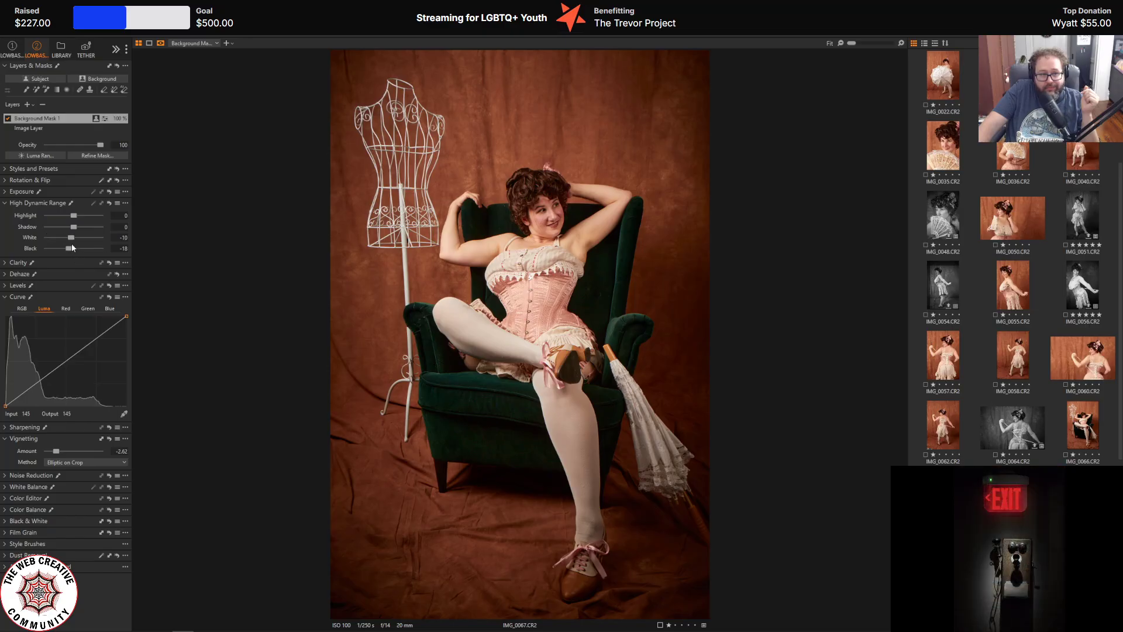
{"action": "double_click", "coordinate": [115, 236]}
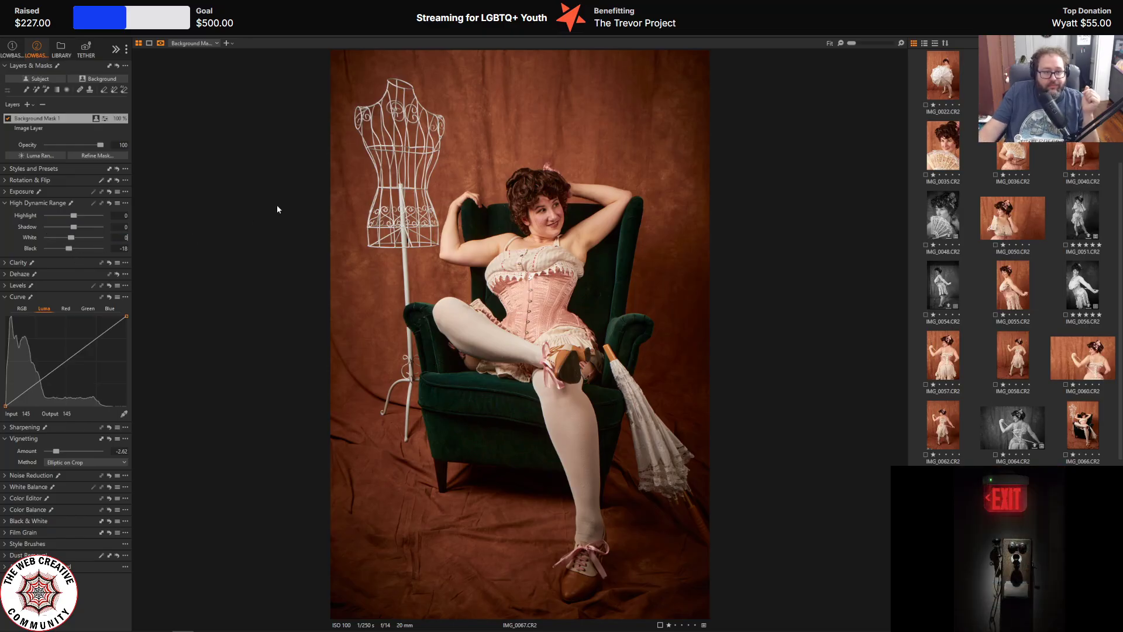
{"action": "double_click", "coordinate": [121, 247]}
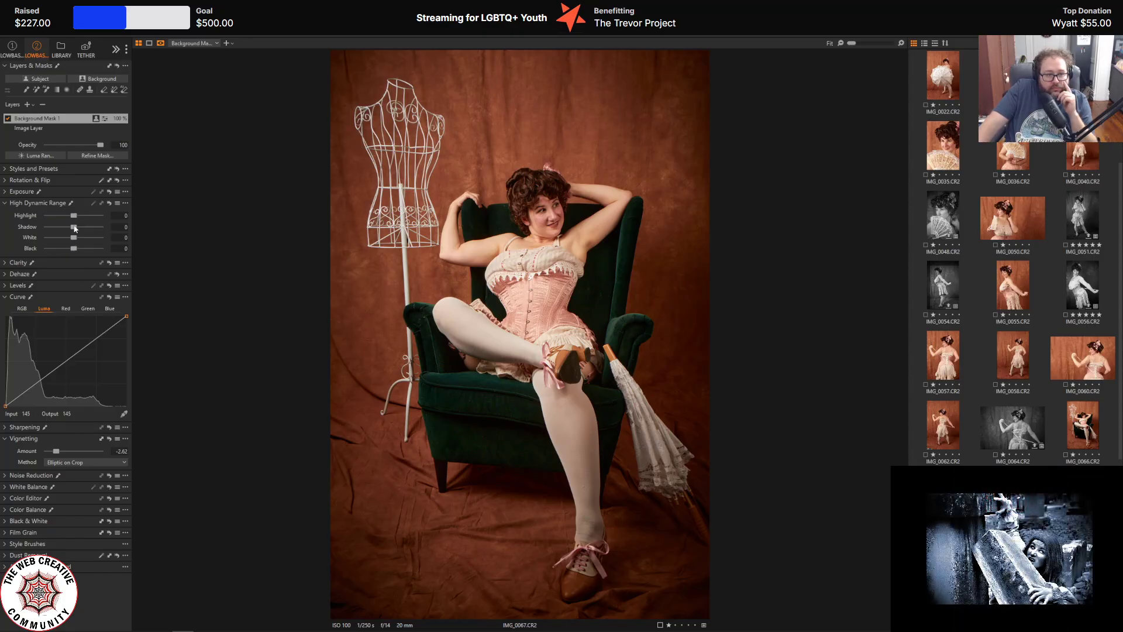
{"action": "left_click_drag", "start_coordinate": [92, 230], "coordinate": [64, 227]}
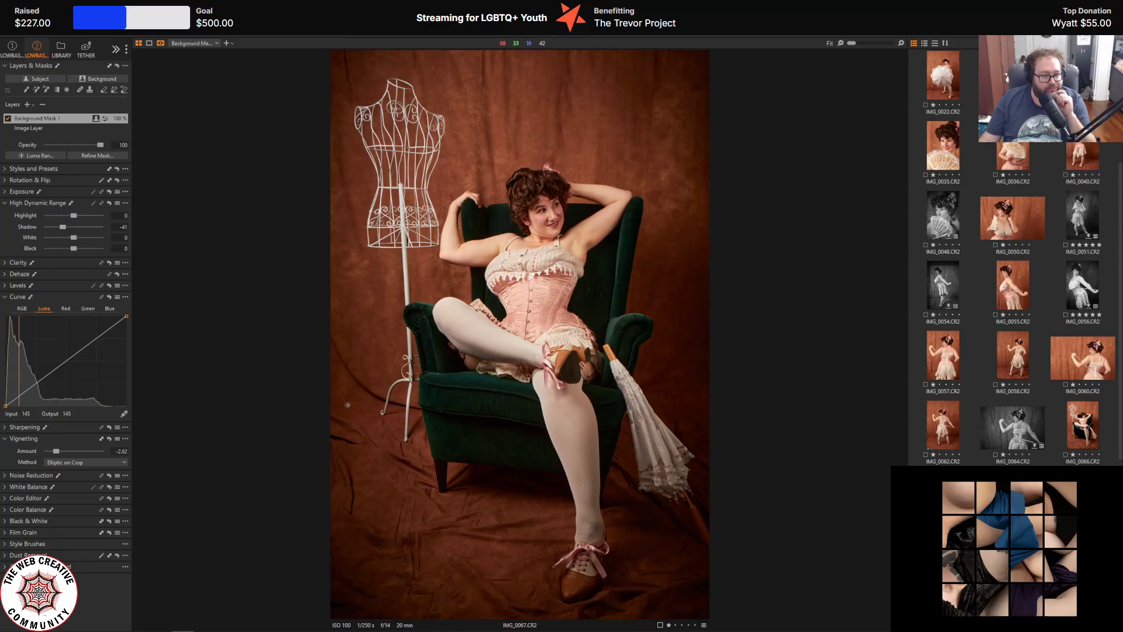
- Try strongly desaturating the background mask layer in the Color Editor, and reset its saturation to 0
{"action": "left_click", "coordinate": [6, 498]}
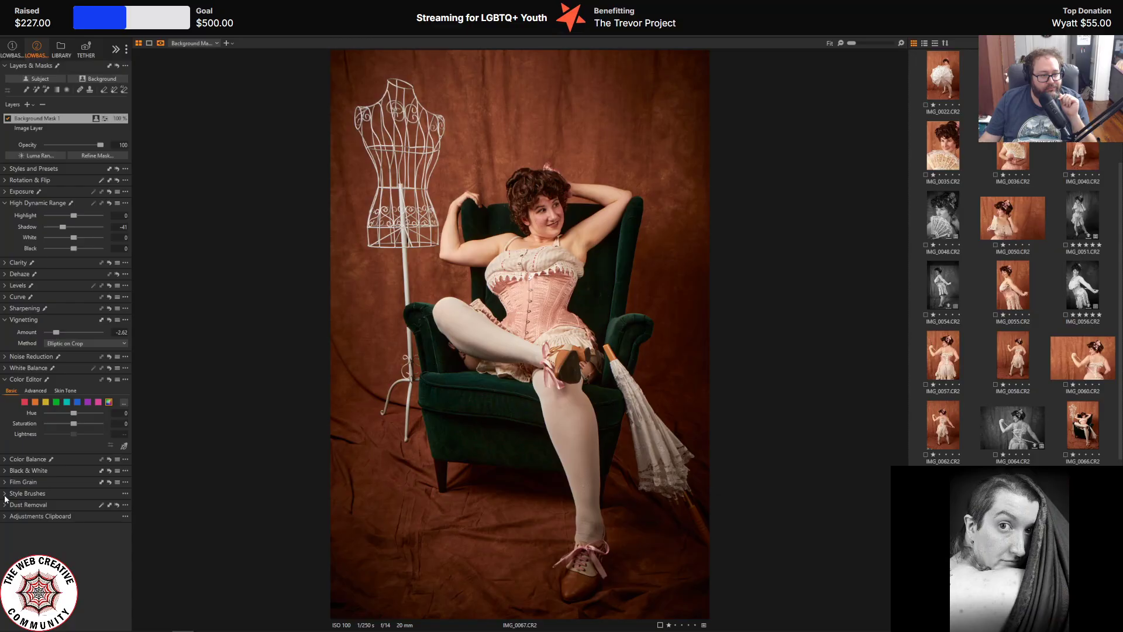
{"action": "left_click_drag", "start_coordinate": [73, 424], "coordinate": [60, 424]}
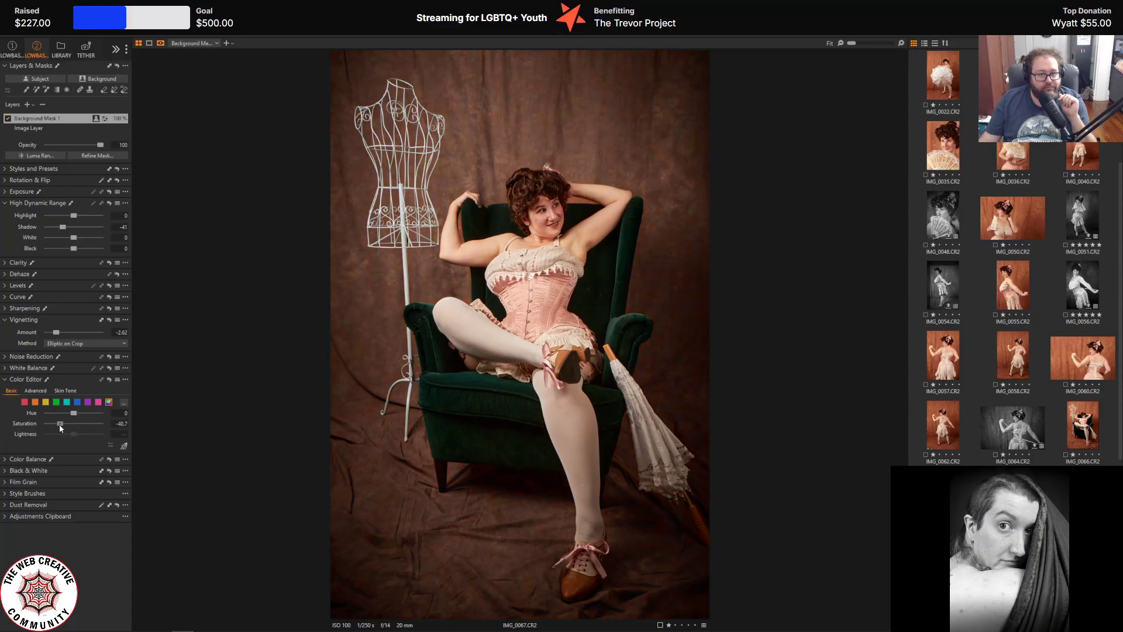
{"action": "left_click", "coordinate": [122, 424]}
{"action": "type", "text": "0"}
{"action": "key", "text": "Return"}
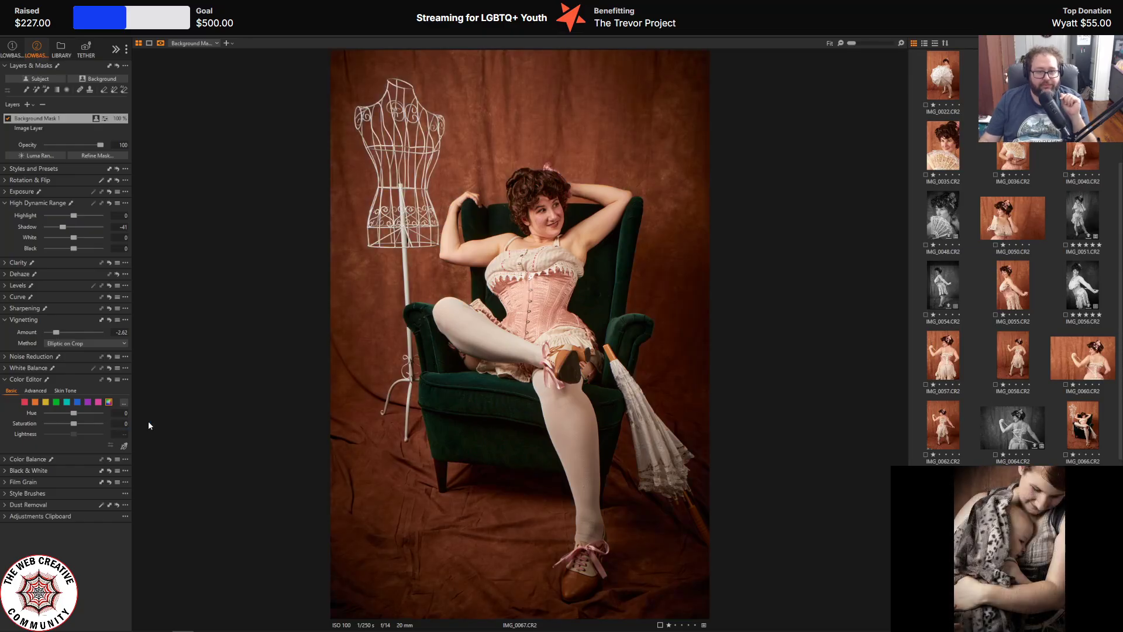
- Set the base image layer's overall Color Editor saturation to -5.2 and compare the photo before and after
{"action": "left_click", "coordinate": [36, 128]}
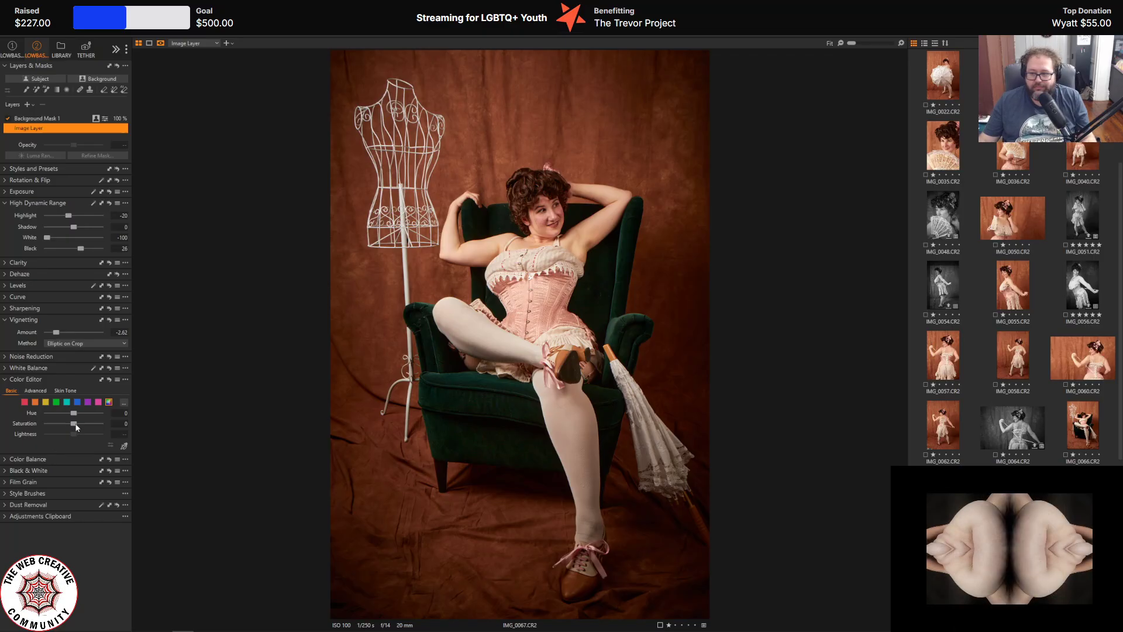
{"action": "mouse_move", "coordinate": [74, 423]}
{"action": "left_mouse_down"}
{"action": "mouse_move", "coordinate": [50, 420]}
{"action": "mouse_move", "coordinate": [75, 425]}
{"action": "left_mouse_up"}
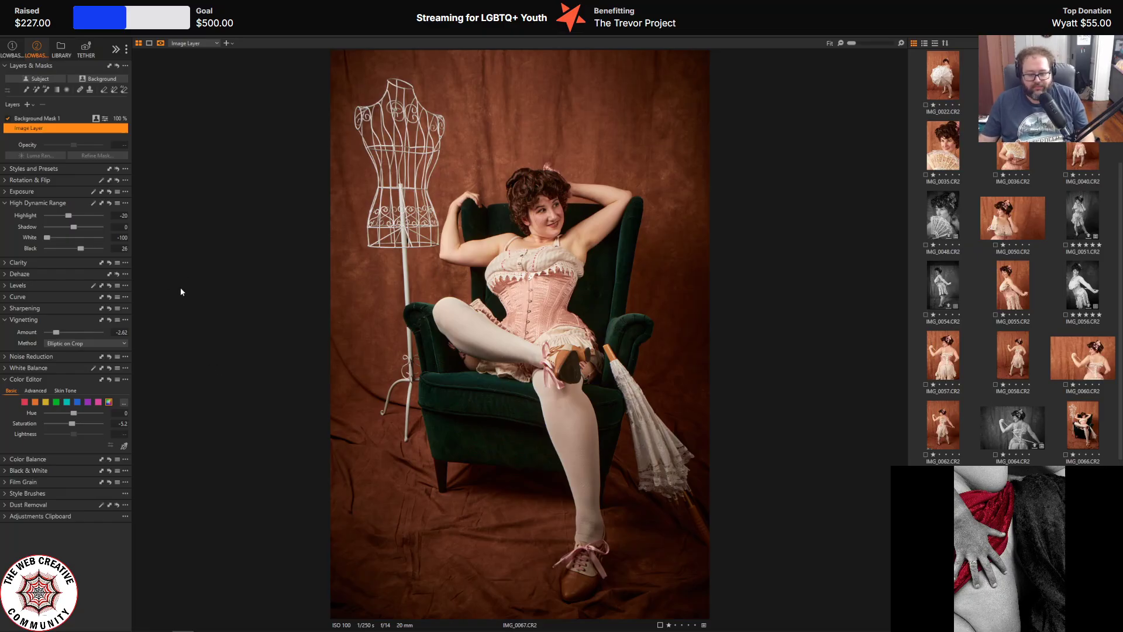
{"action": "key", "text": "y"}
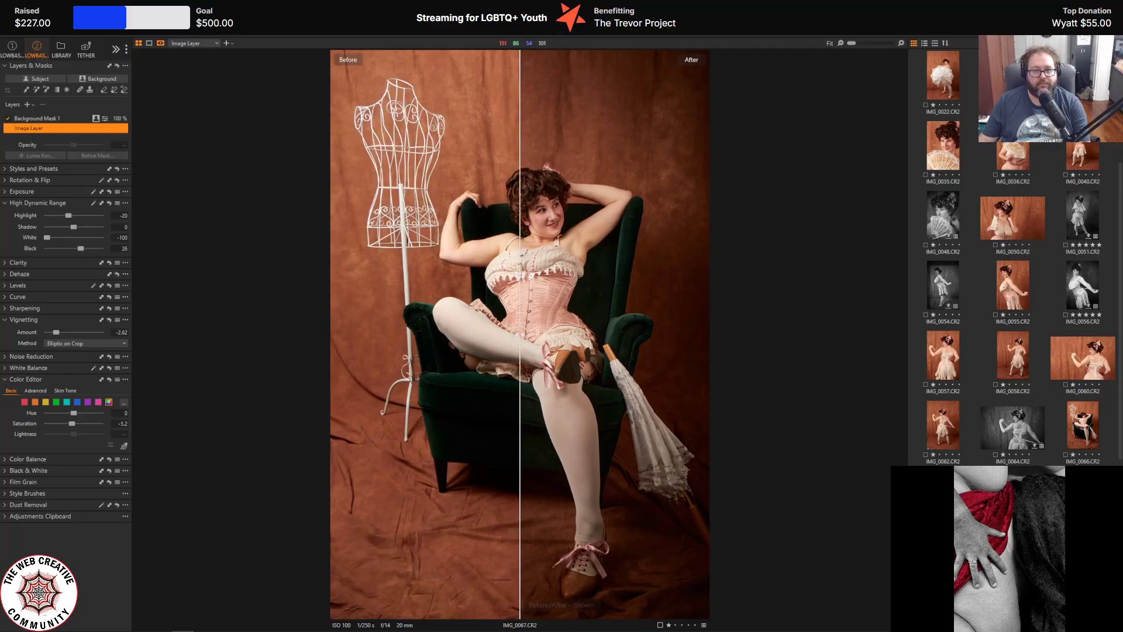
{"action": "left_click_drag", "start_coordinate": [518, 335], "coordinate": [2, 466]}
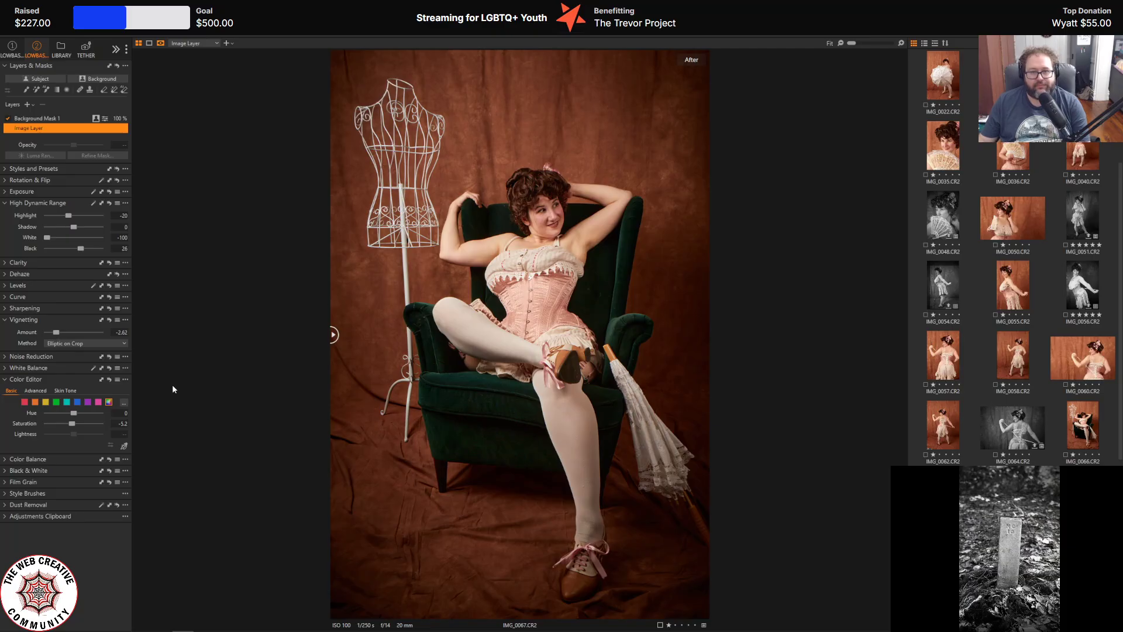
- Heal the two small specks on the armchair's green backrest between the raised arm and the hair
{"action": "scroll", "coordinate": [449, 253], "scroll_direction": "up", "scroll_amount": 4}
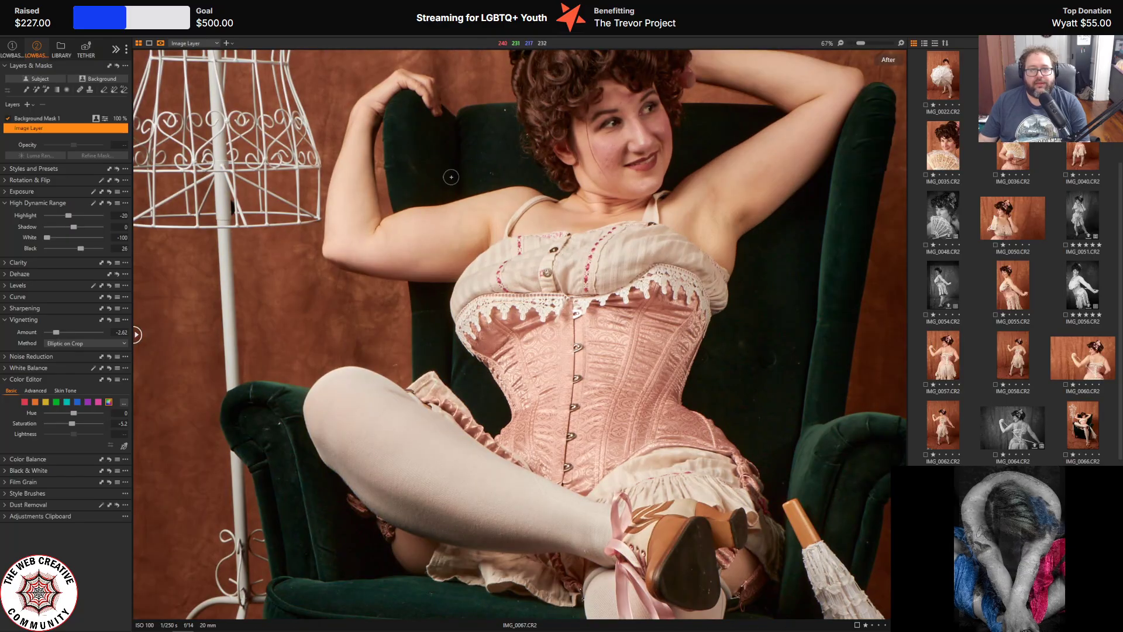
{"action": "scroll", "coordinate": [501, 155], "scroll_direction": "down", "scroll_amount": 1}
{"action": "scroll", "coordinate": [502, 155], "scroll_direction": "up", "scroll_amount": 1}
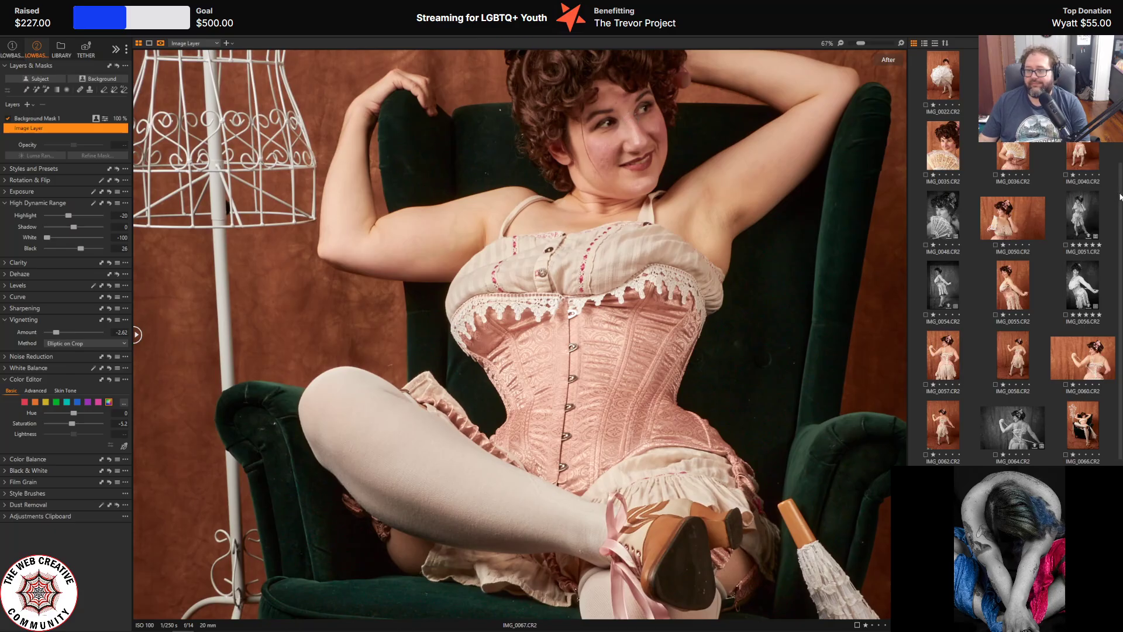
{"action": "scroll", "coordinate": [1121, 151], "scroll_direction": "up", "scroll_amount": 1}
{"action": "scroll", "coordinate": [1120, 151], "scroll_direction": "up", "scroll_amount": 2}
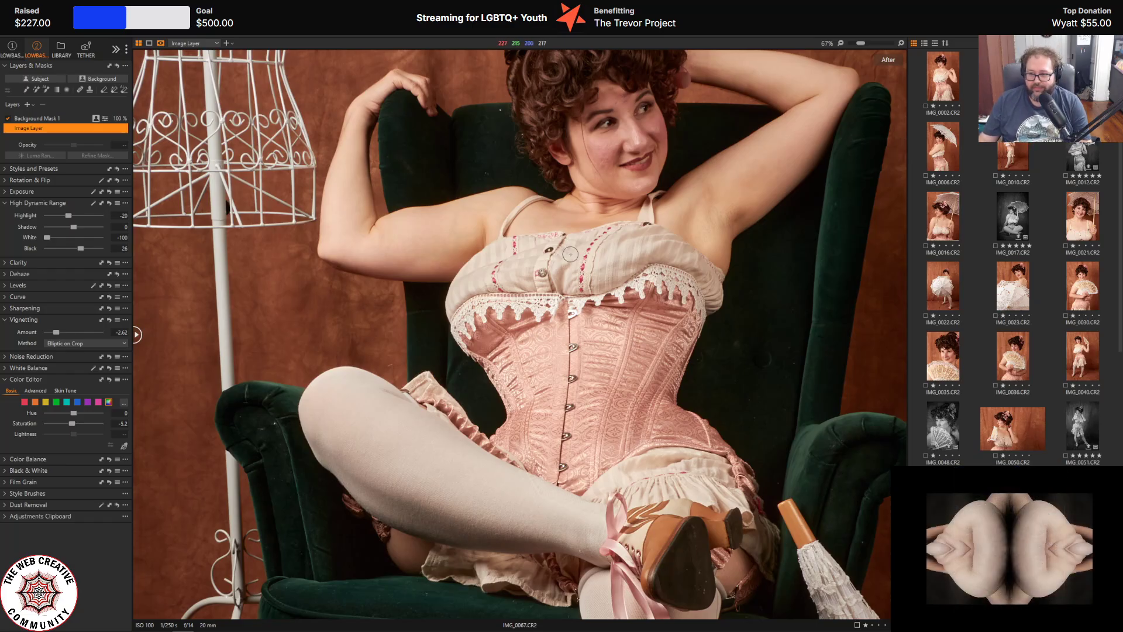
{"action": "scroll", "coordinate": [570, 254], "scroll_direction": "down", "scroll_amount": 1}
{"action": "scroll", "coordinate": [760, 304], "scroll_direction": "down", "scroll_amount": 1}
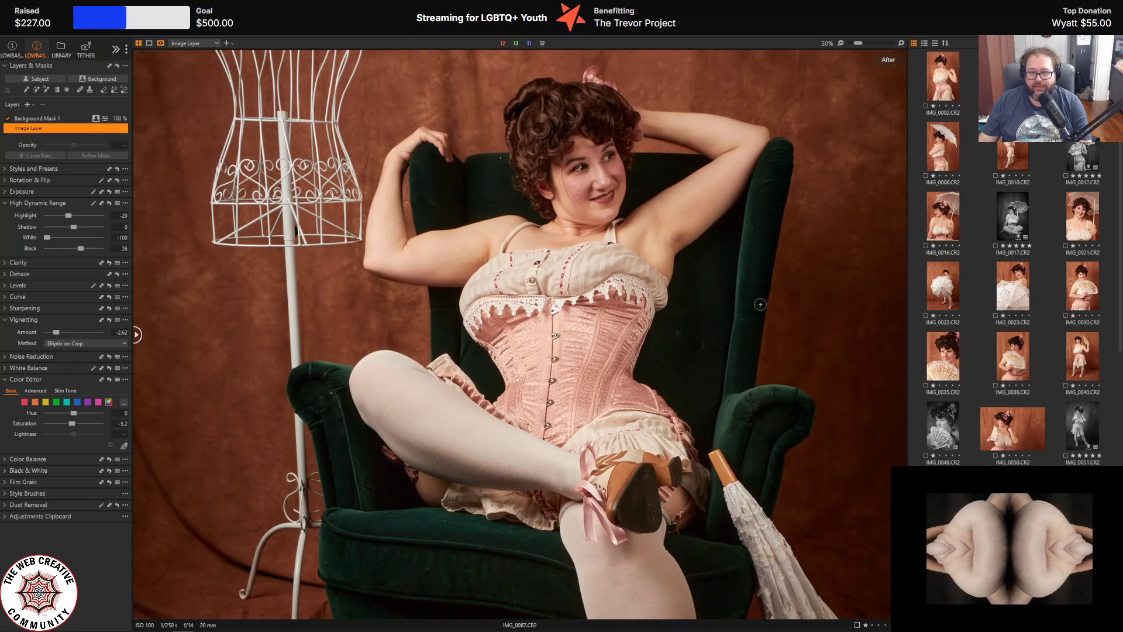
{"action": "scroll", "coordinate": [547, 136], "scroll_direction": "up", "scroll_amount": 2}
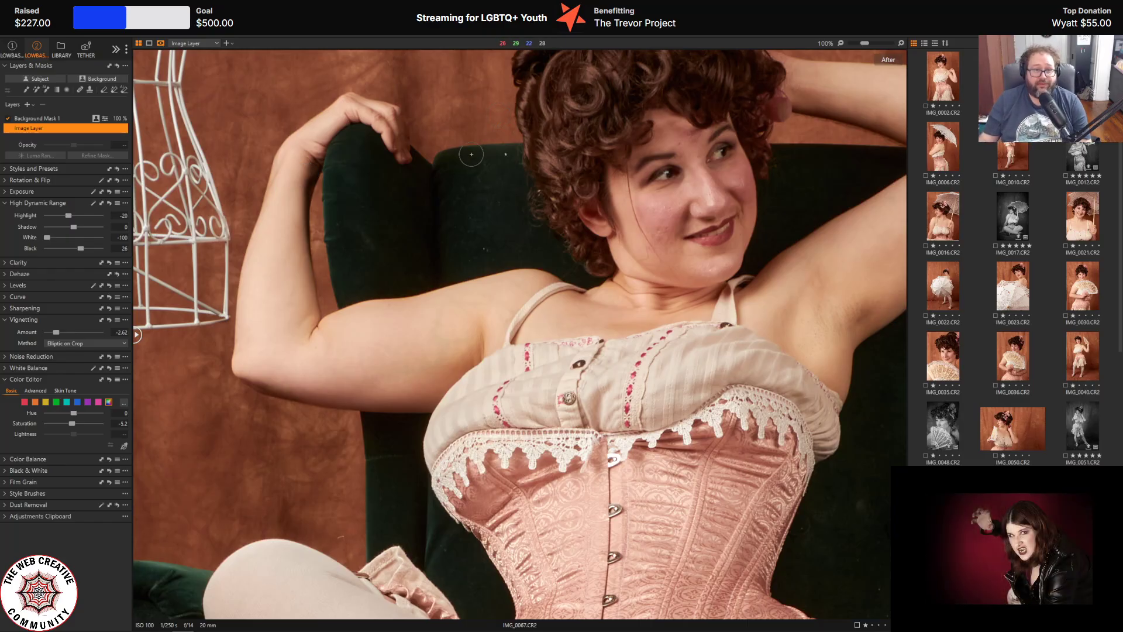
{"action": "left_click", "coordinate": [503, 158]}
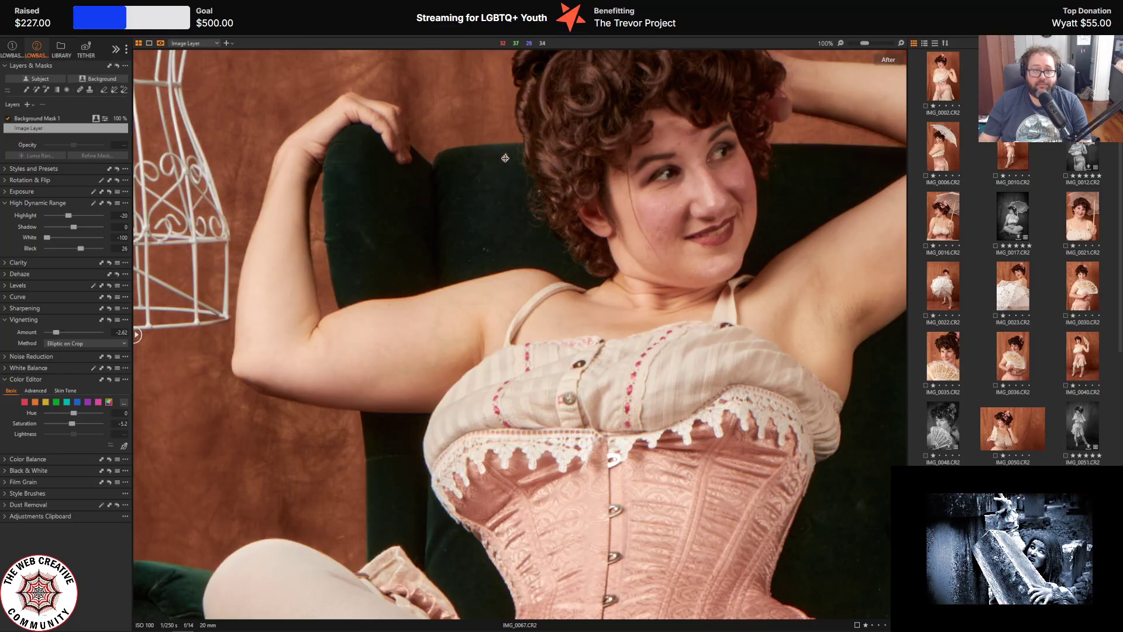
{"action": "left_click_drag", "start_coordinate": [505, 158], "coordinate": [506, 154]}
{"action": "left_click", "coordinate": [484, 248]}
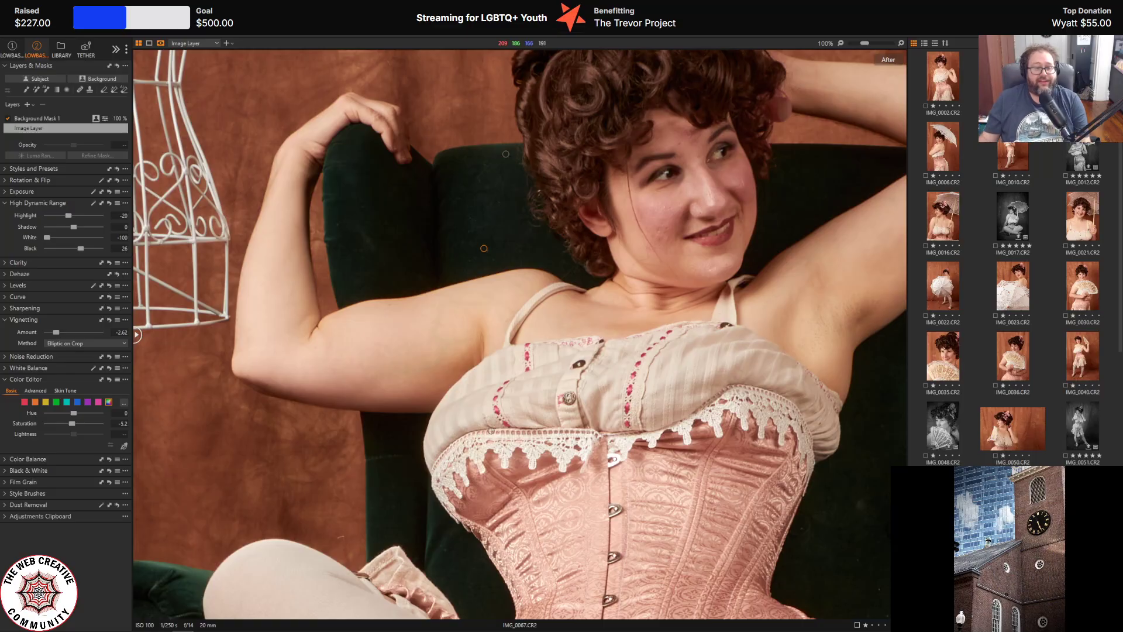
- Heal the bright speck on the green armrest beside the raised knee
{"action": "scroll", "coordinate": [446, 533], "scroll_direction": "down", "scroll_amount": 2}
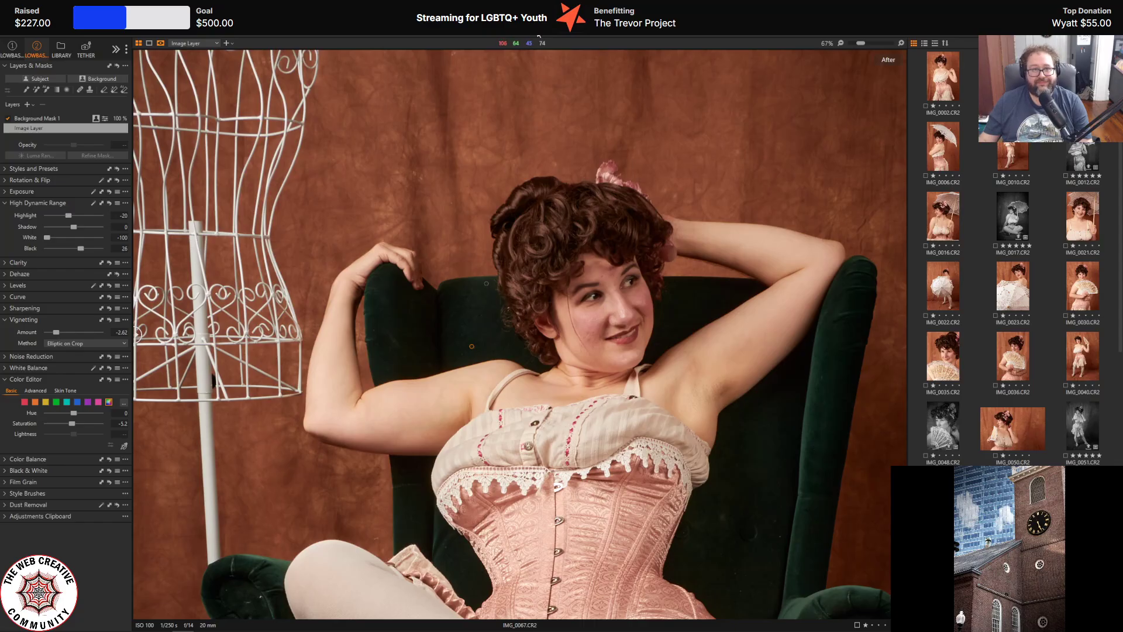
{"action": "left_click_drag", "start_coordinate": [414, 259], "coordinate": [515, 158]}
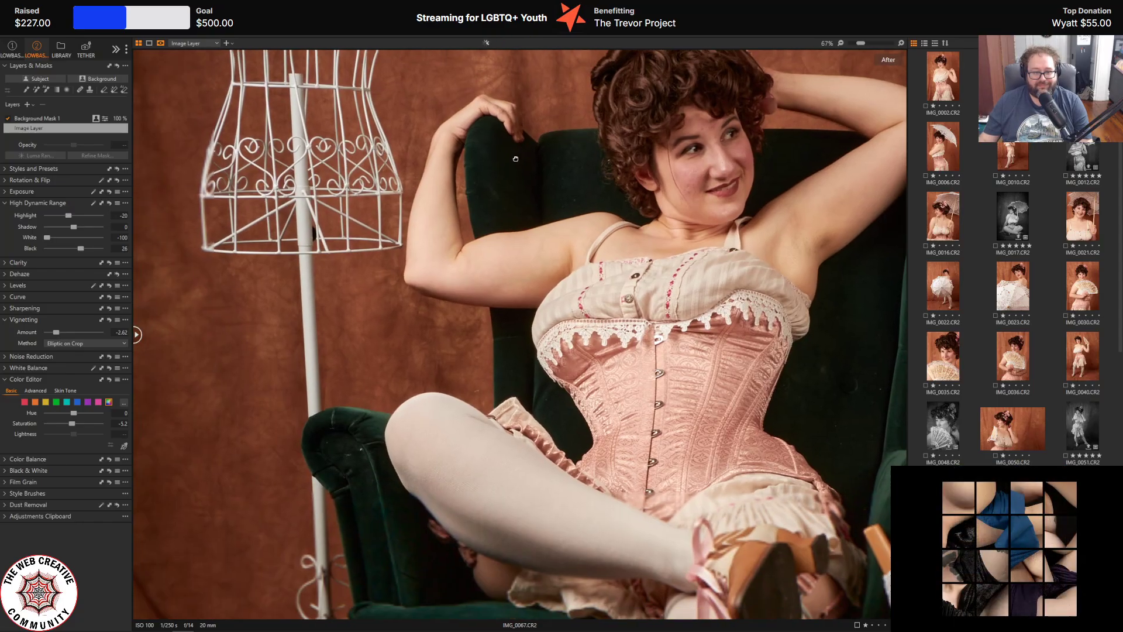
{"action": "scroll", "coordinate": [526, 366], "scroll_direction": "up", "scroll_amount": 3}
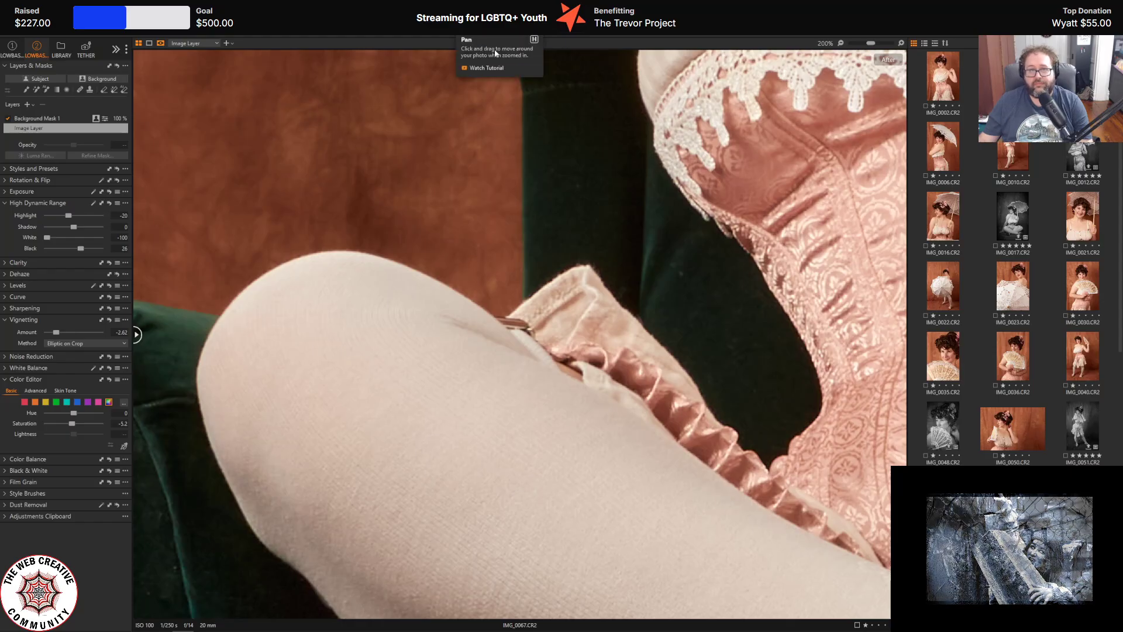
{"action": "left_click_drag", "start_coordinate": [383, 243], "coordinate": [639, 175]}
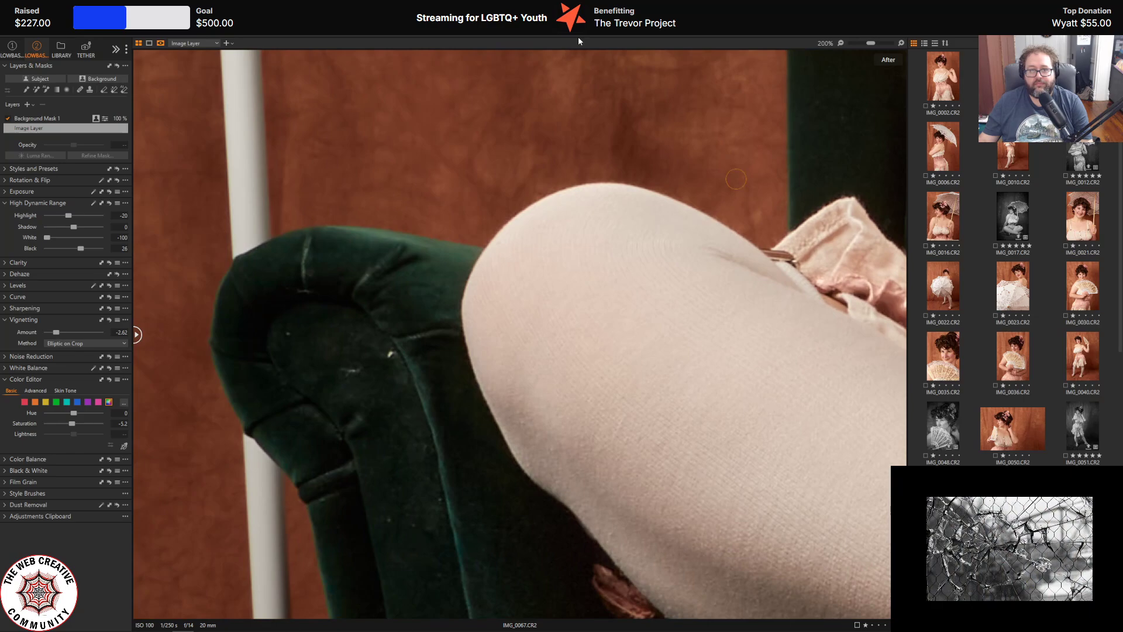
{"action": "left_click", "coordinate": [387, 354]}
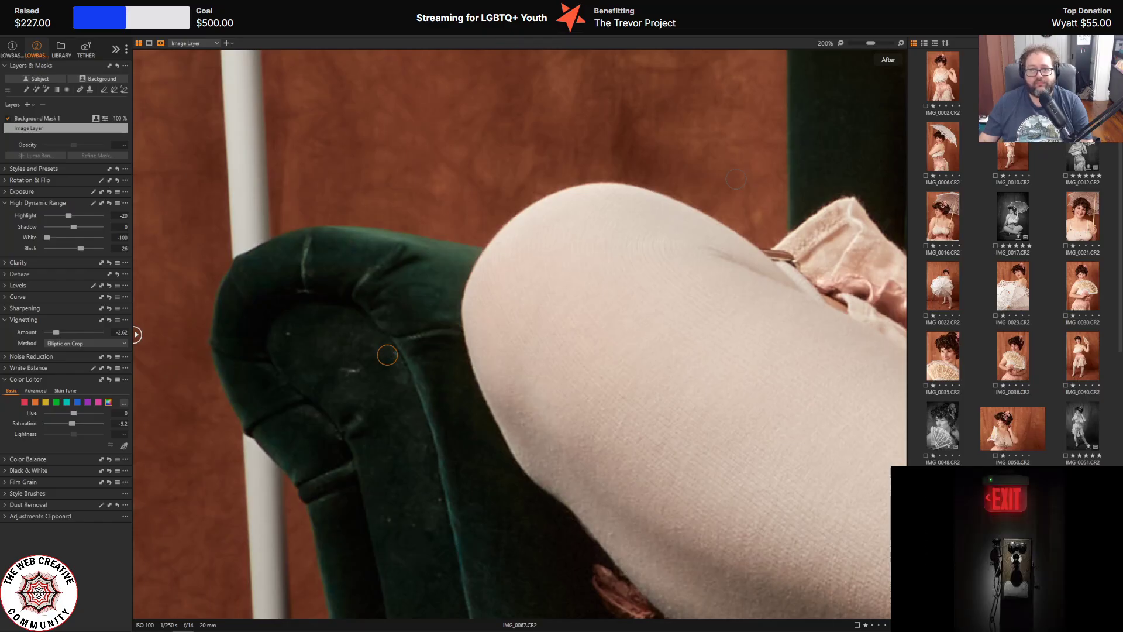
- Compare the whole retouched photo with the original using the before/after split
{"action": "key", "text": "ctrl+0"}
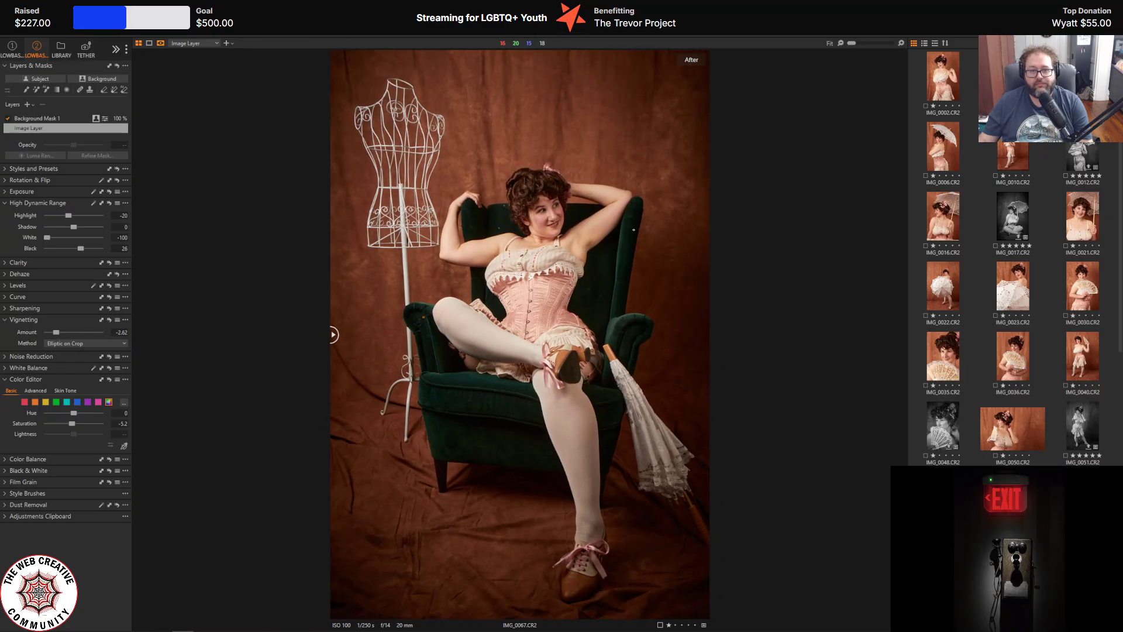
{"action": "key", "text": "y"}
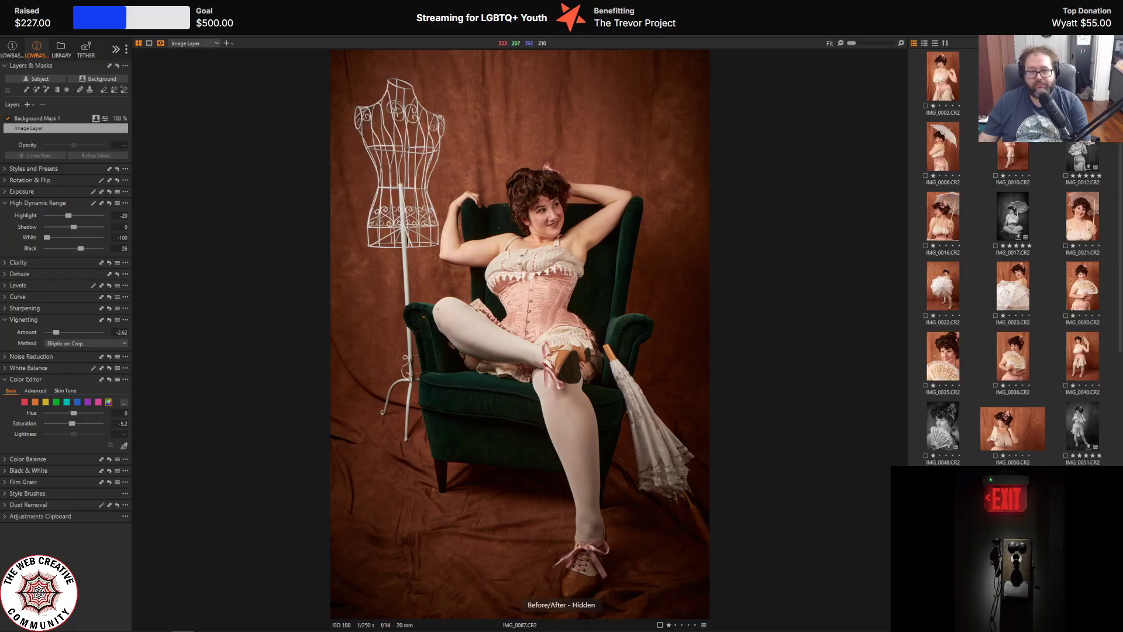
{"action": "key", "text": "y"}
{"action": "left_click_drag", "start_coordinate": [520, 335], "coordinate": [263, 292]}
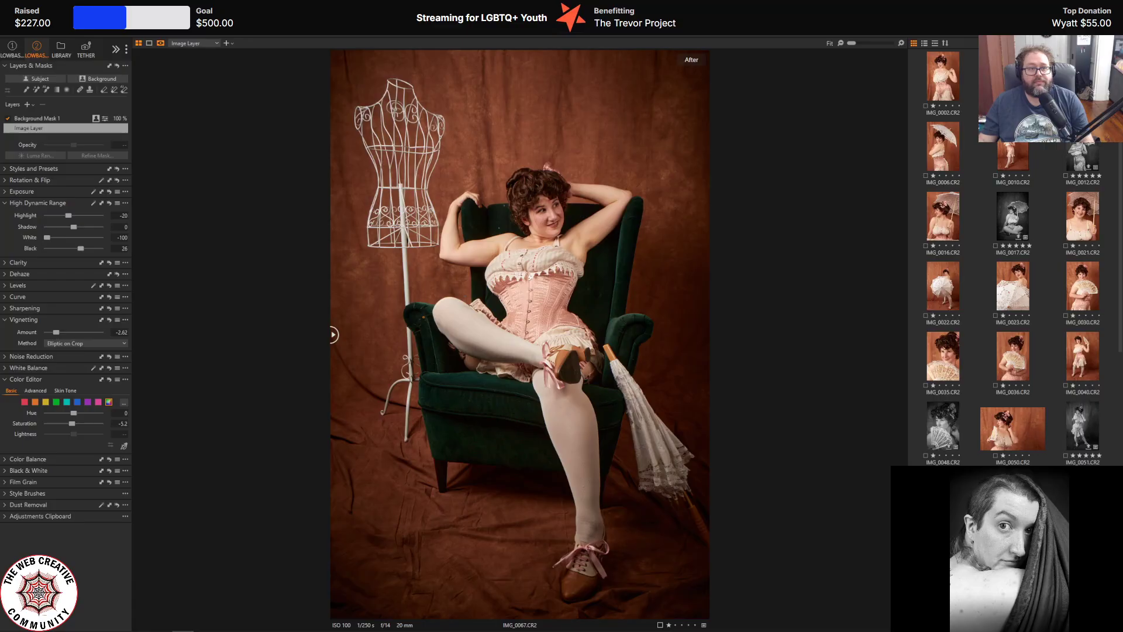
- Export the color version of IMG_0067 as an 8-bit Adobe RGB TIFF named 67
{"action": "key", "text": "ctrl+shift+e"}
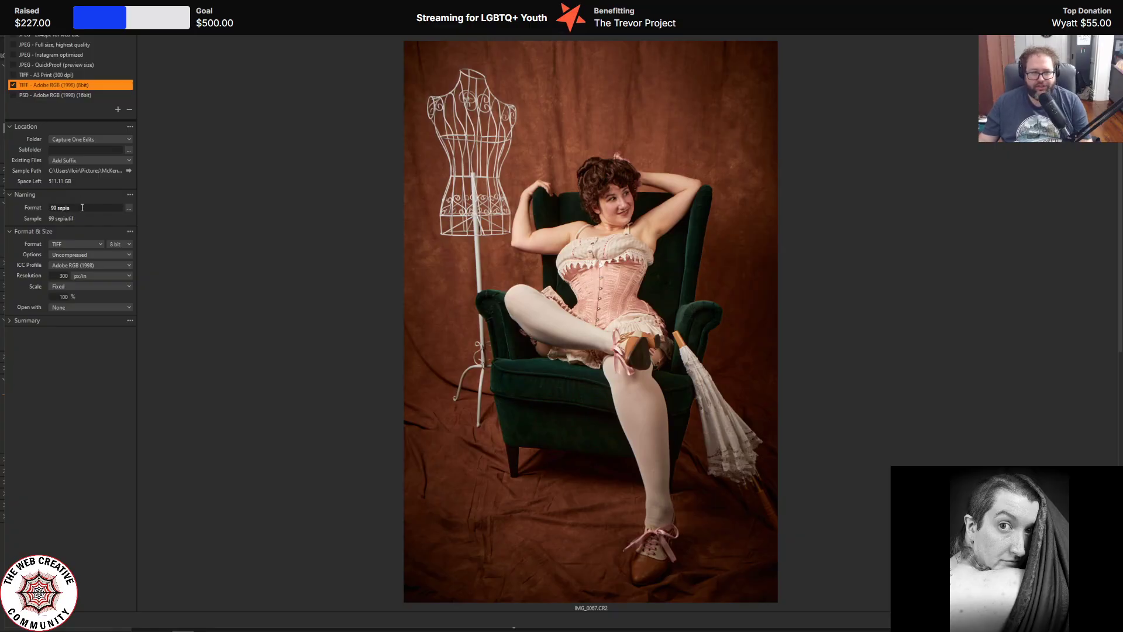
{"action": "triple_click", "coordinate": [84, 209]}
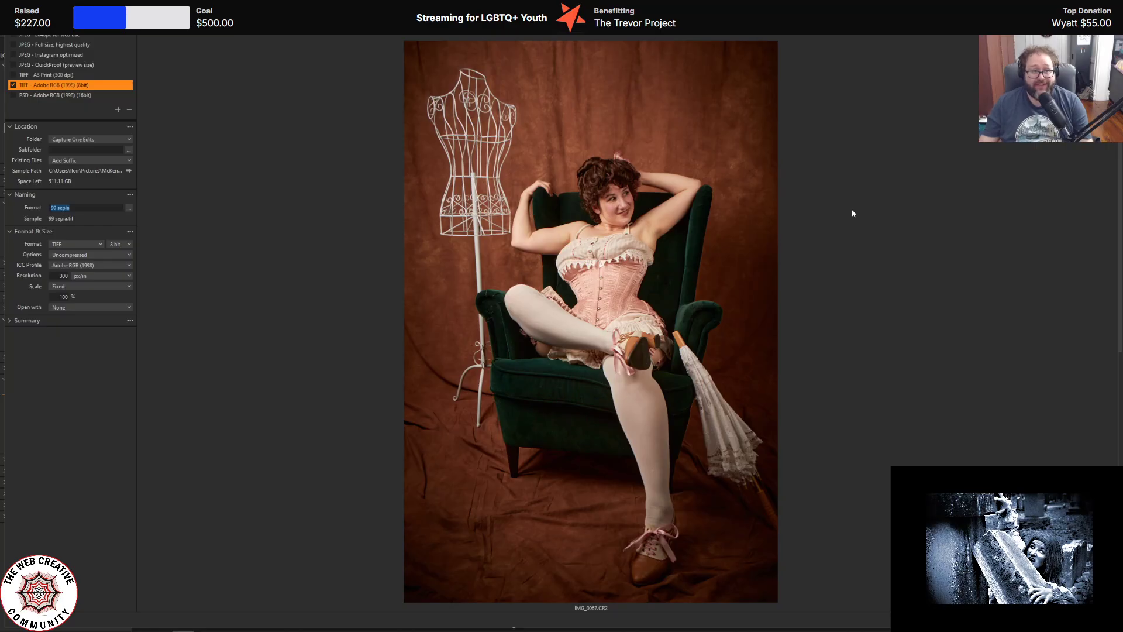
{"action": "type", "text": "67"}
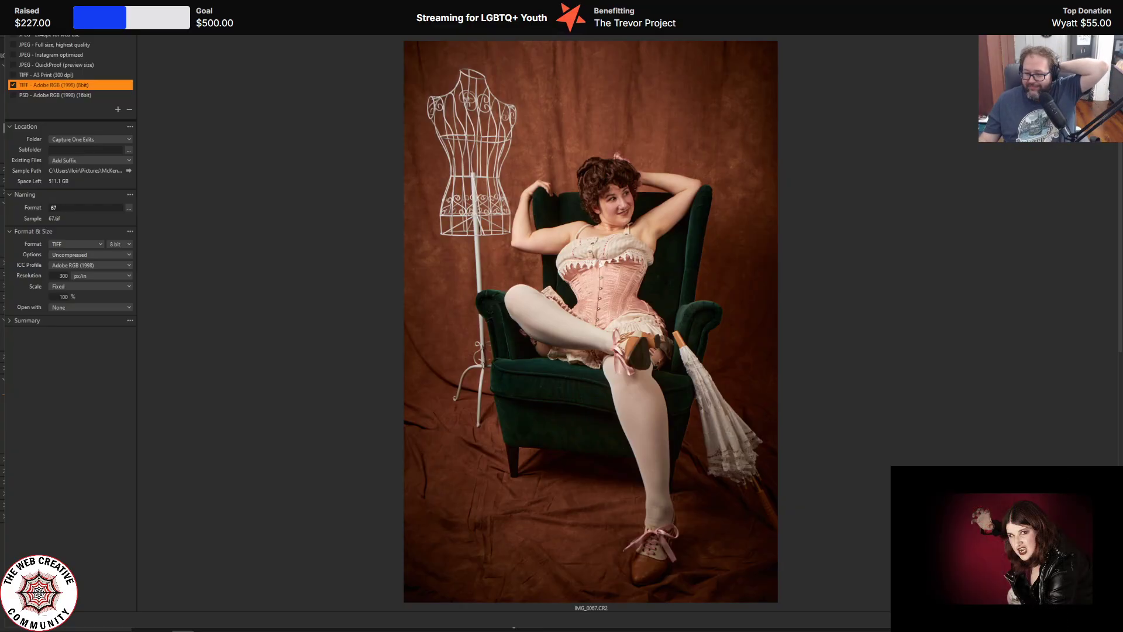
{"action": "key", "text": "Return"}
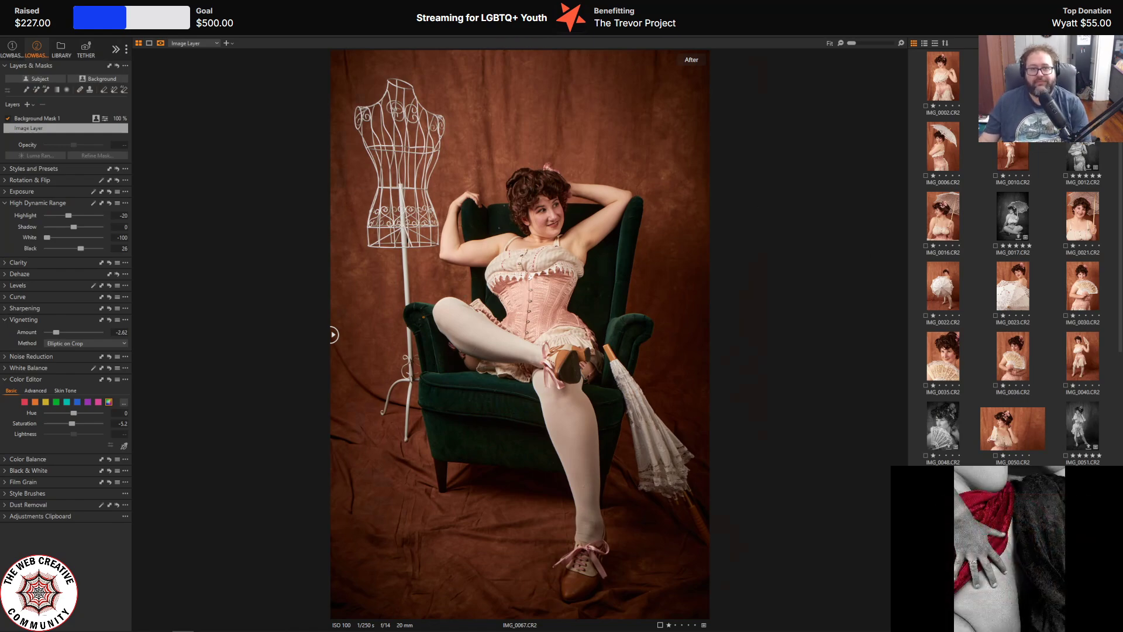
- Turn off the before/after comparison and enable black and white conversion for IMG_0067
{"action": "key", "text": "y"}
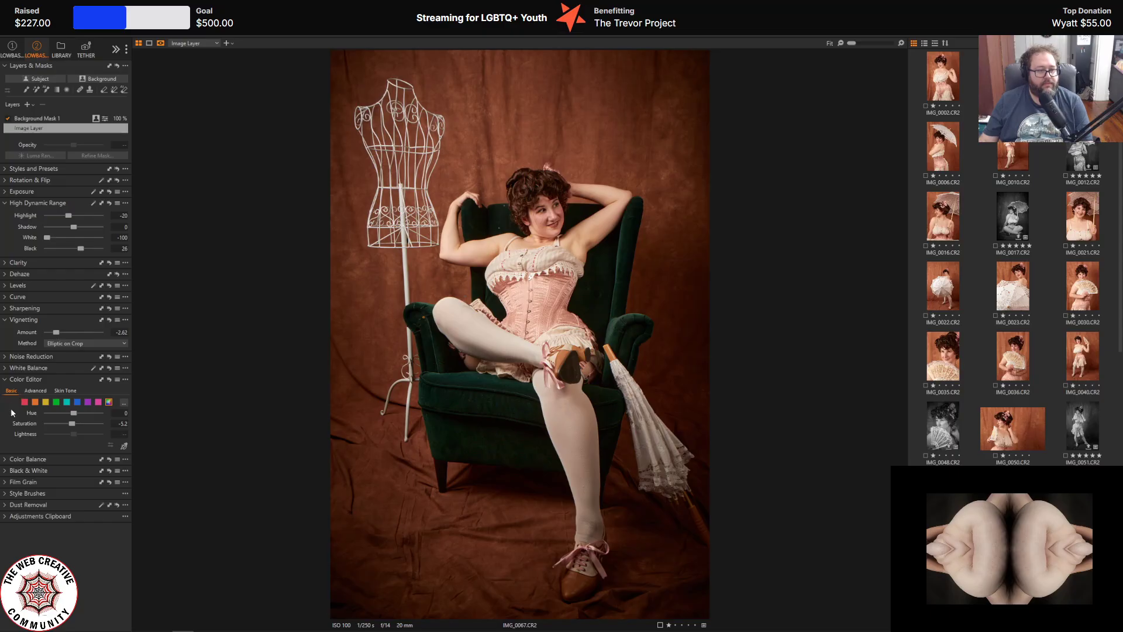
{"action": "left_click", "coordinate": [5, 471]}
{"action": "left_click", "coordinate": [47, 497]}
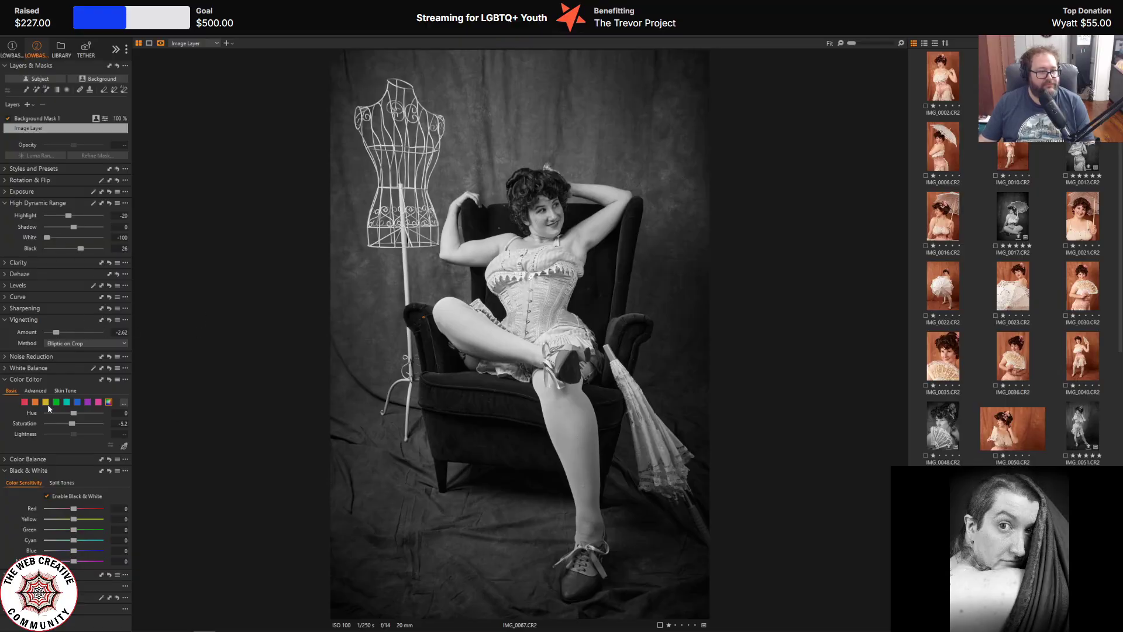
- Try raising the base image layer's High Dynamic Range shadow to 13, and undo it
{"action": "left_click_drag", "start_coordinate": [74, 227], "coordinate": [79, 227]}
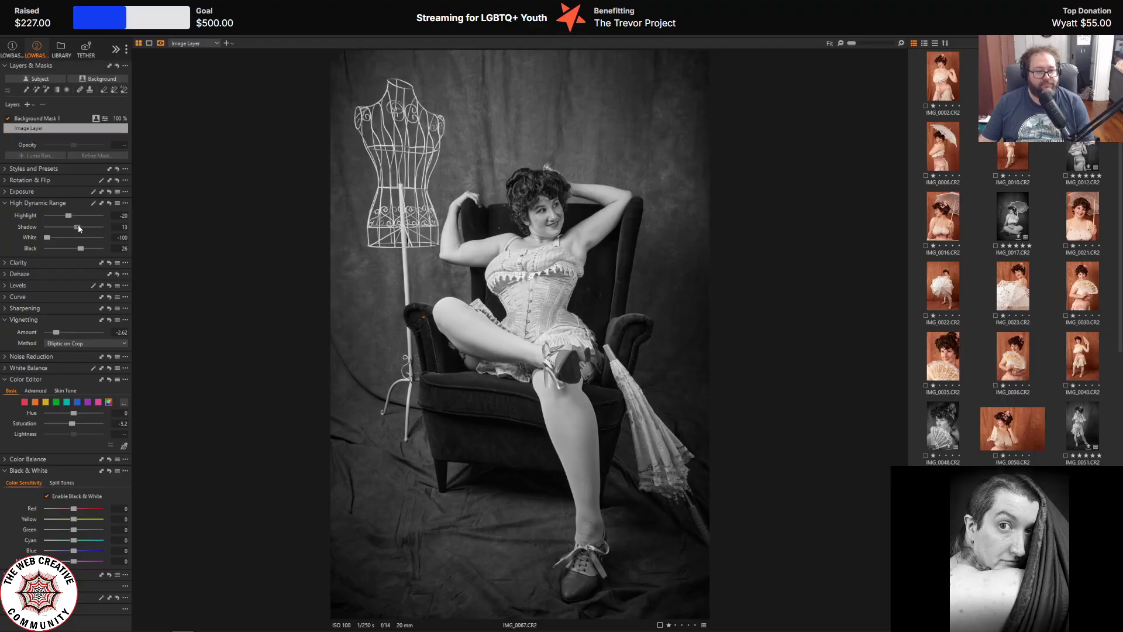
{"action": "left_click", "coordinate": [36, 5]}
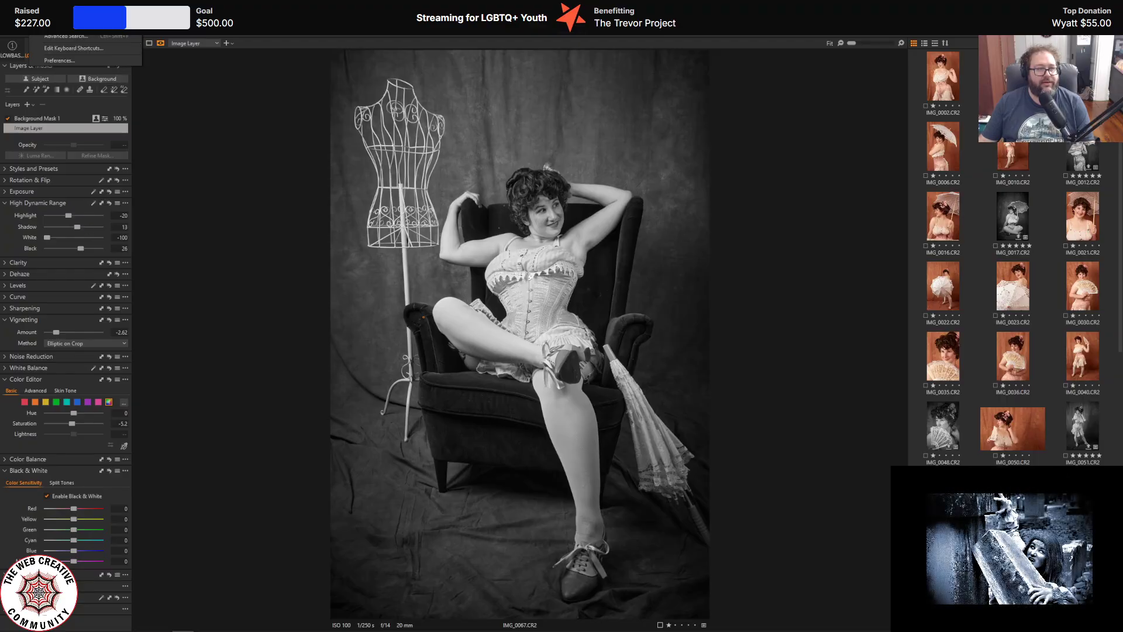
{"action": "key", "text": "ctrl+z"}
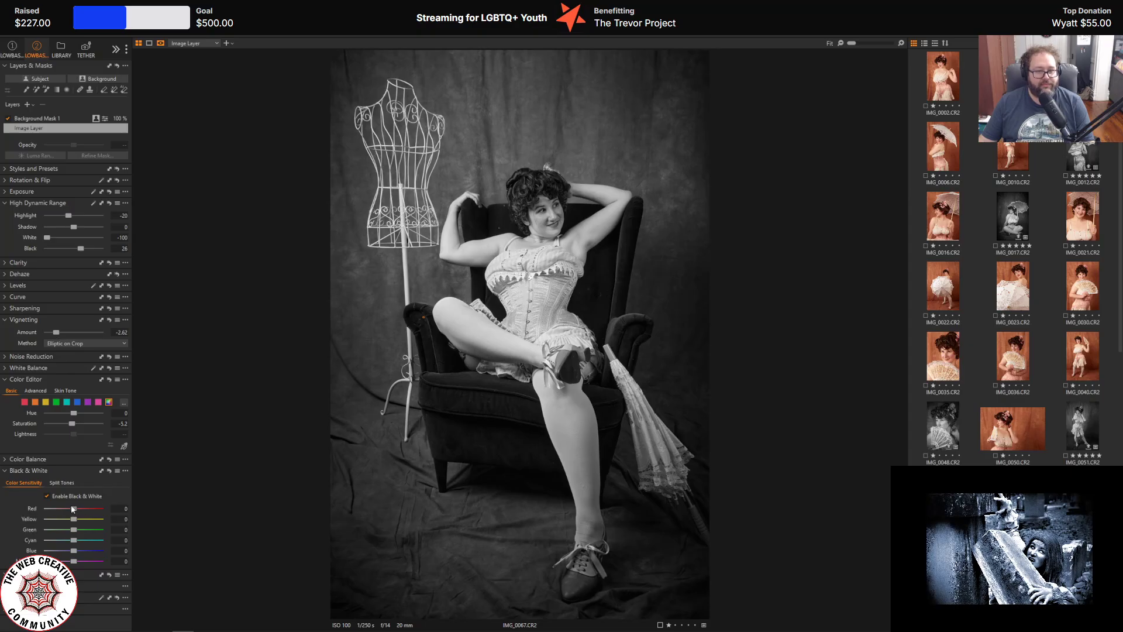
- Set the black and white color sensitivity to red -26, yellow 54, green 100, cyan 36, and blue and magenta 0
{"action": "left_click_drag", "start_coordinate": [68, 507], "coordinate": [66, 507]}
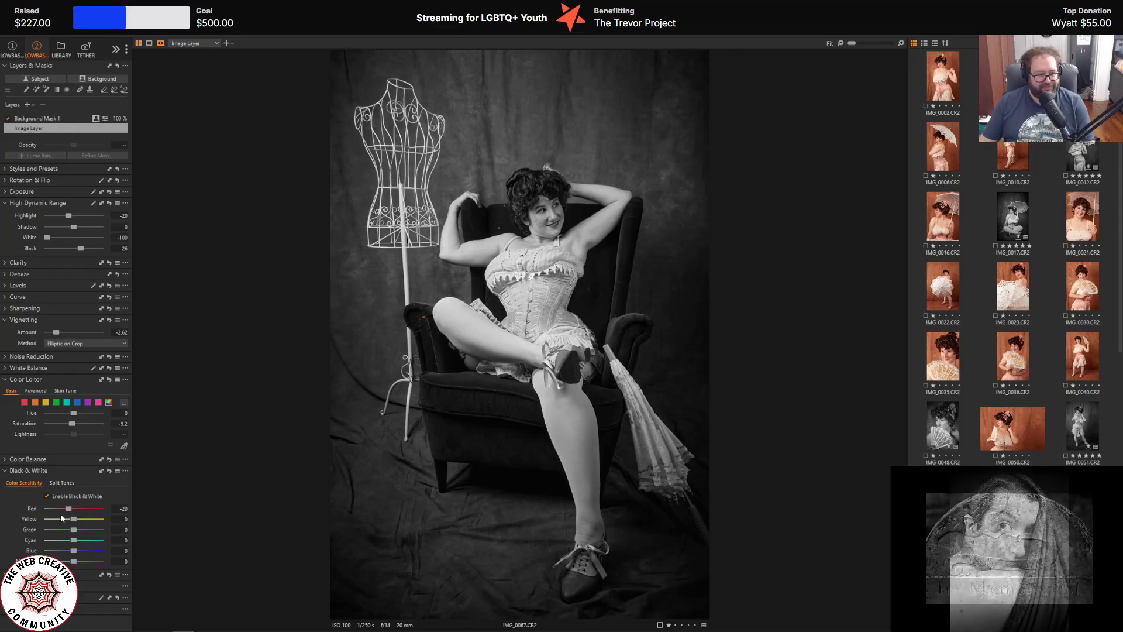
{"action": "left_click_drag", "start_coordinate": [65, 511], "coordinate": [91, 521]}
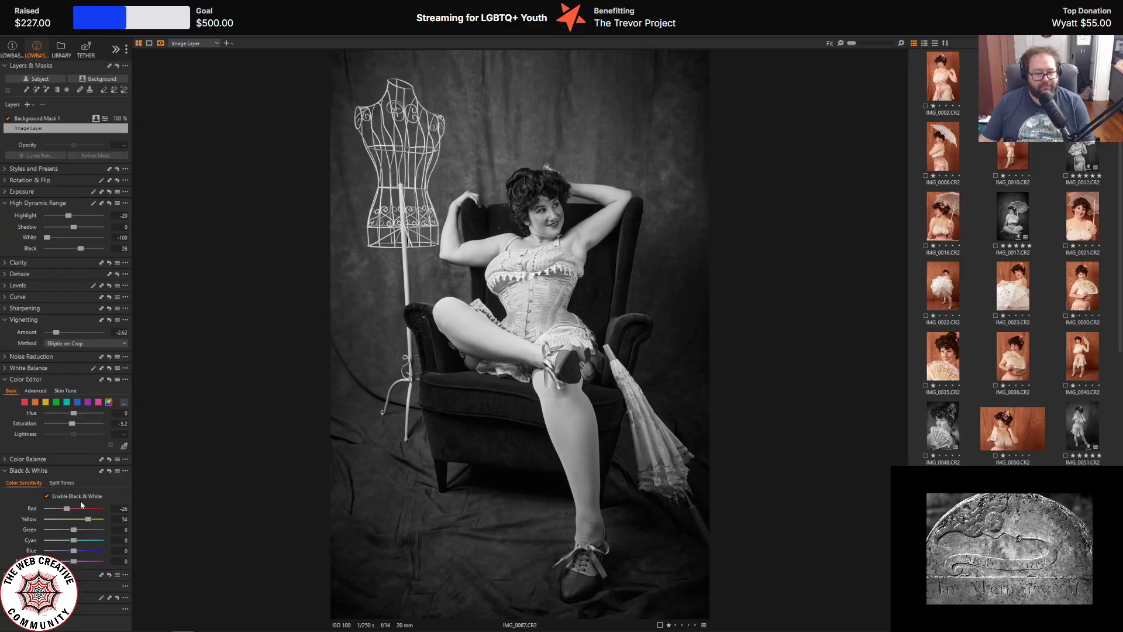
{"action": "left_click_drag", "start_coordinate": [74, 530], "coordinate": [134, 527]}
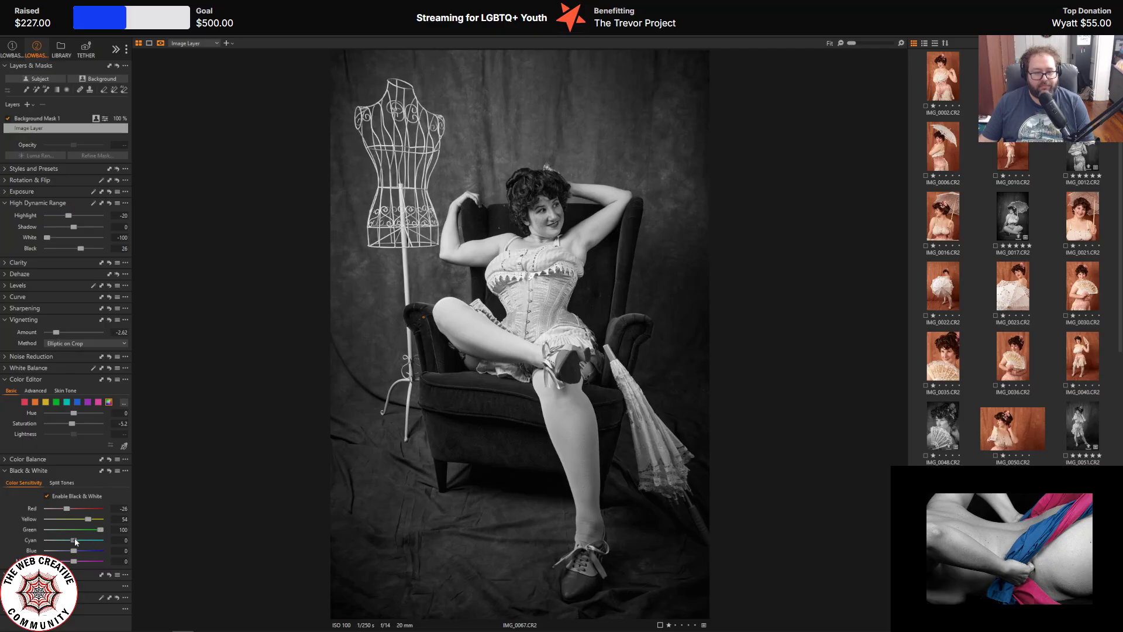
{"action": "left_click_drag", "start_coordinate": [138, 539], "coordinate": [62, 541]}
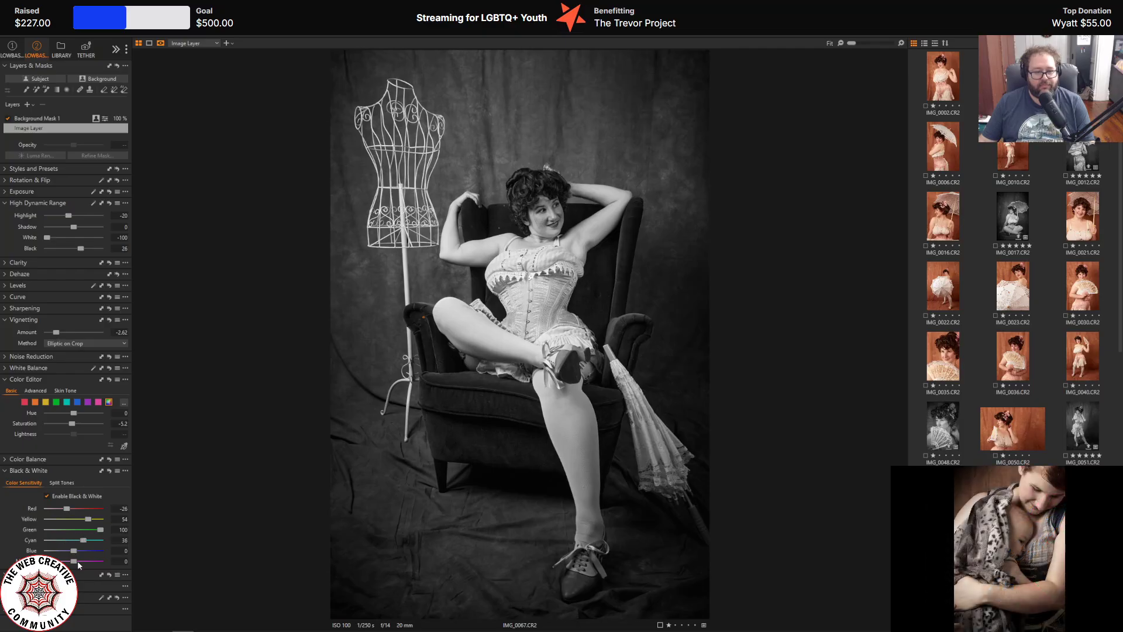
{"action": "left_click_drag", "start_coordinate": [133, 552], "coordinate": [73, 550]}
{"action": "type", "text": "0"}
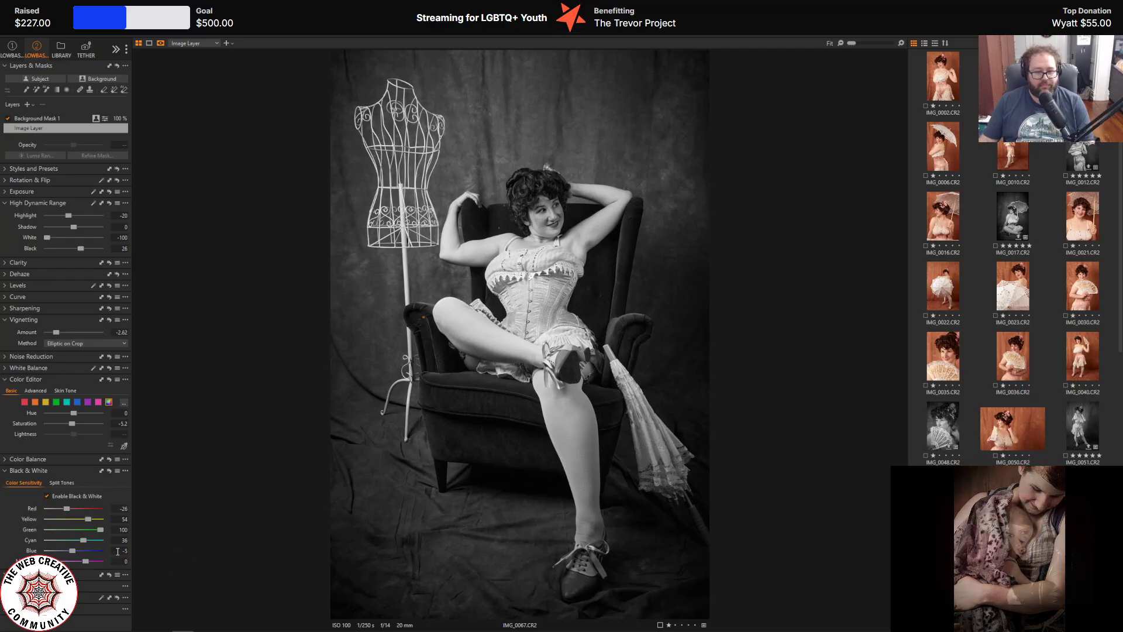
{"action": "left_click", "coordinate": [188, 550]}
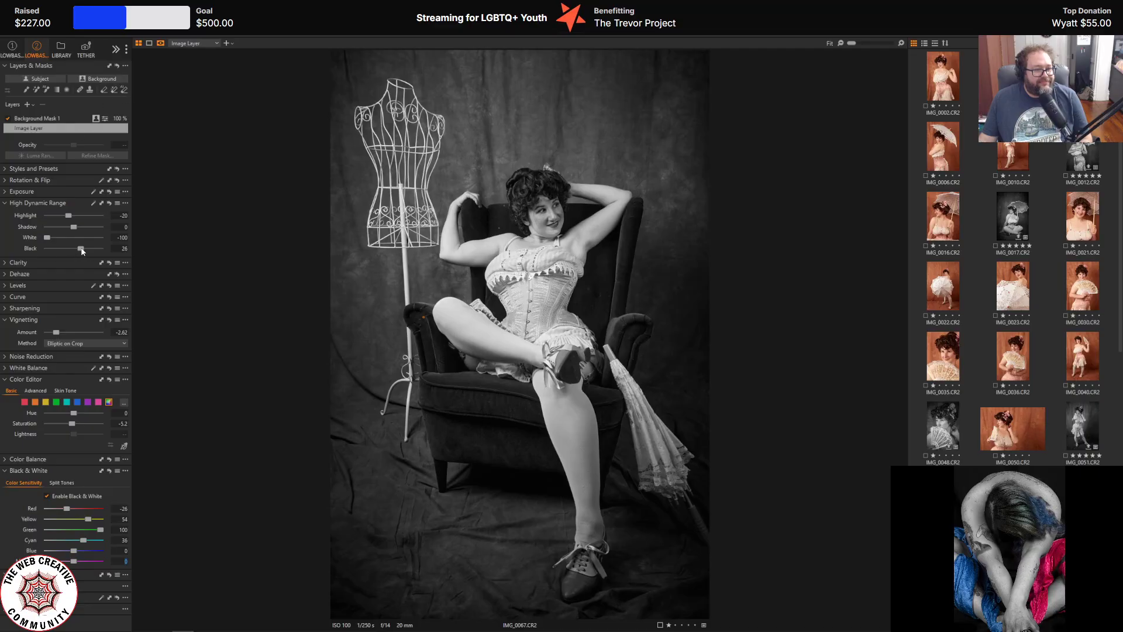
- Set High Dynamic Range black to 38 on the base image layer, and black 0 and white -100 on Background Mask 1
{"action": "mouse_move", "coordinate": [81, 248]}
{"action": "left_mouse_down"}
{"action": "mouse_move", "coordinate": [67, 249]}
{"action": "mouse_move", "coordinate": [87, 248]}
{"action": "left_mouse_up"}
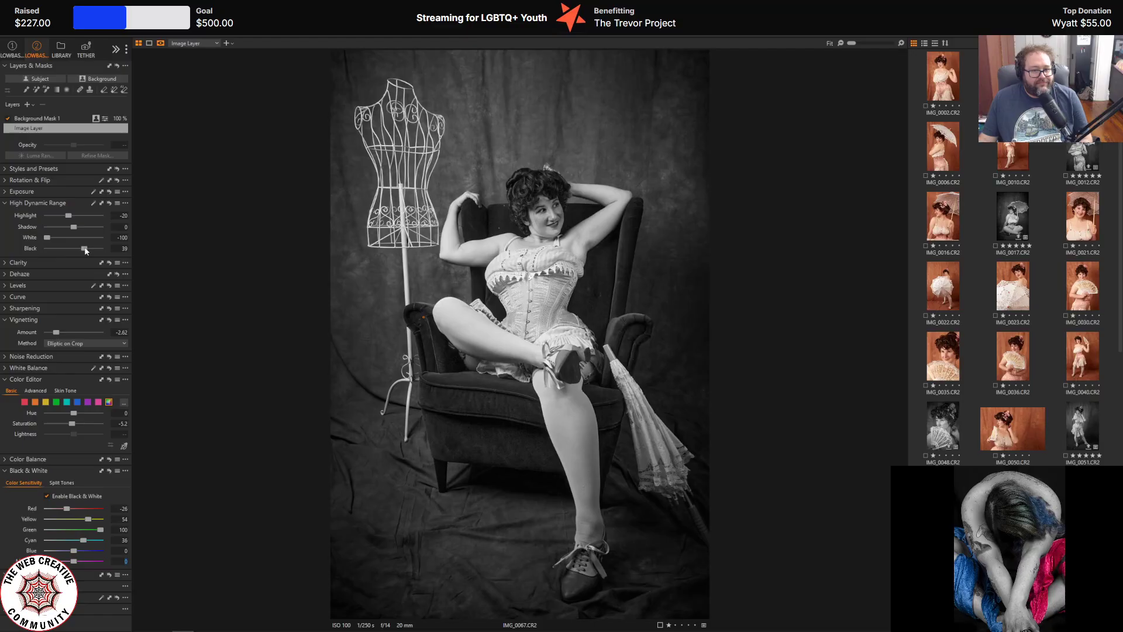
{"action": "left_click", "coordinate": [57, 117]}
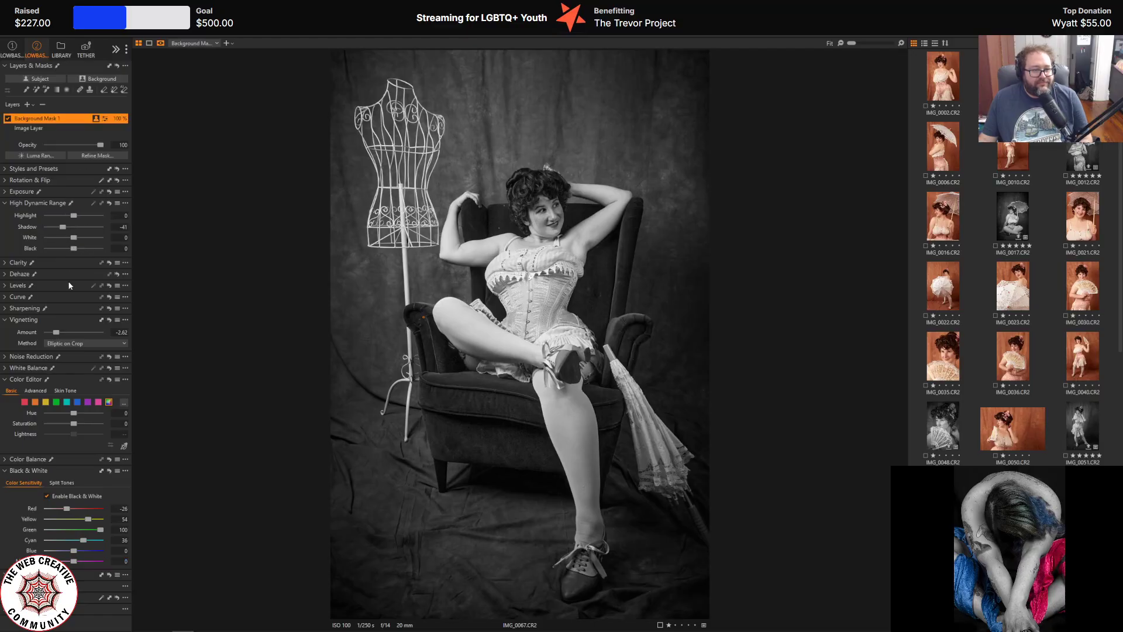
{"action": "mouse_move", "coordinate": [73, 248]}
{"action": "left_mouse_down"}
{"action": "mouse_move", "coordinate": [50, 251]}
{"action": "mouse_move", "coordinate": [82, 251]}
{"action": "left_mouse_up"}
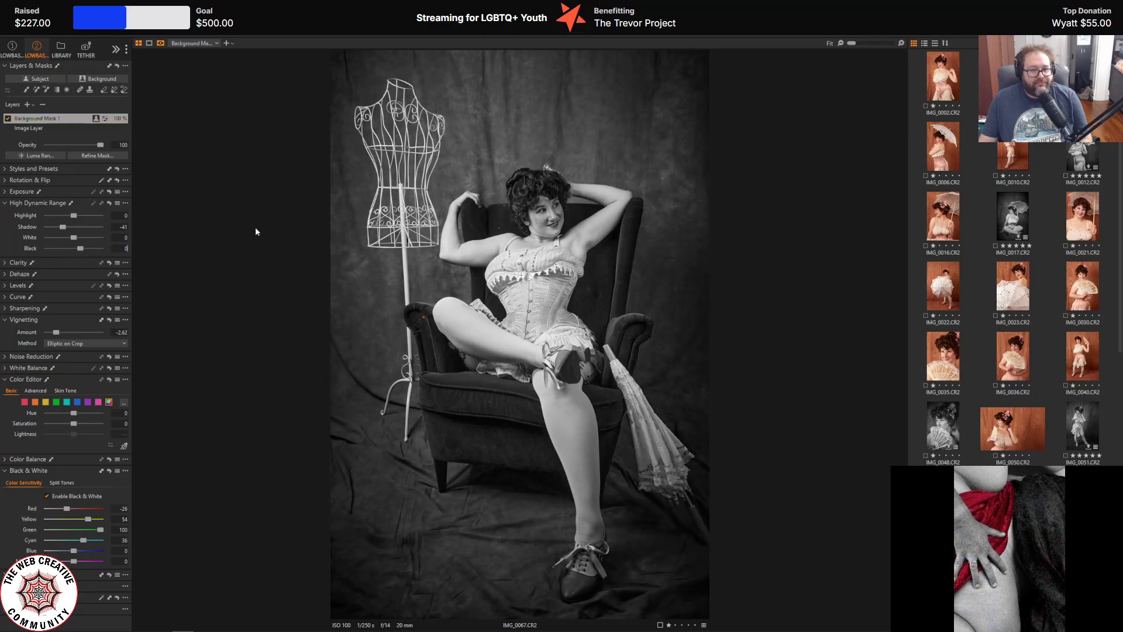
{"action": "type", "text": "0"}
{"action": "key", "text": "Tab"}
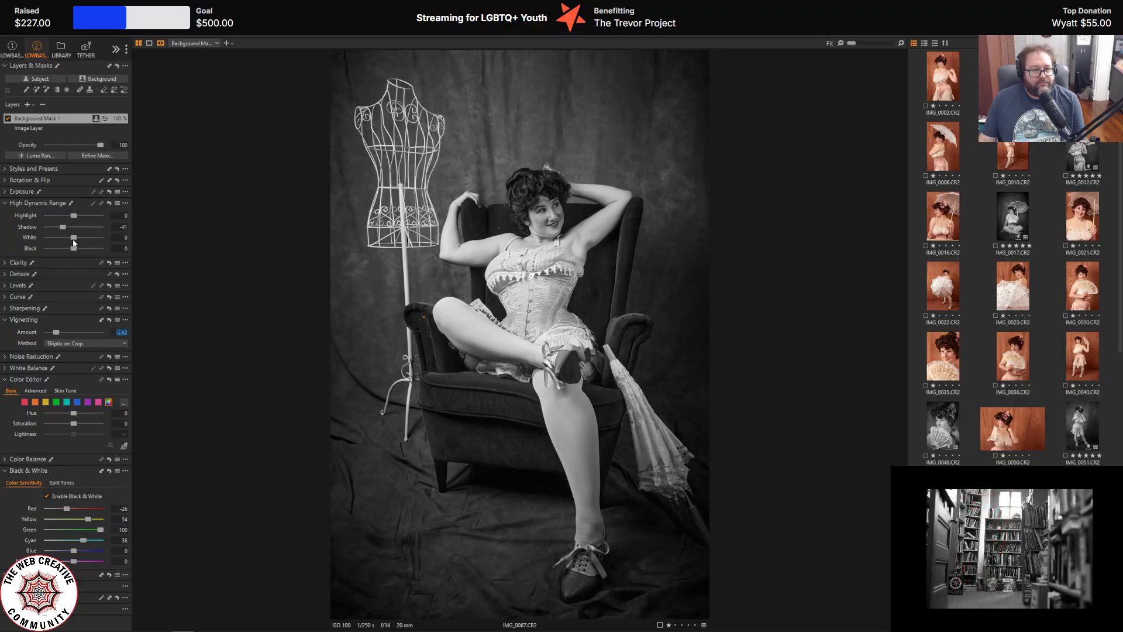
{"action": "left_click_drag", "start_coordinate": [74, 237], "coordinate": [37, 239]}
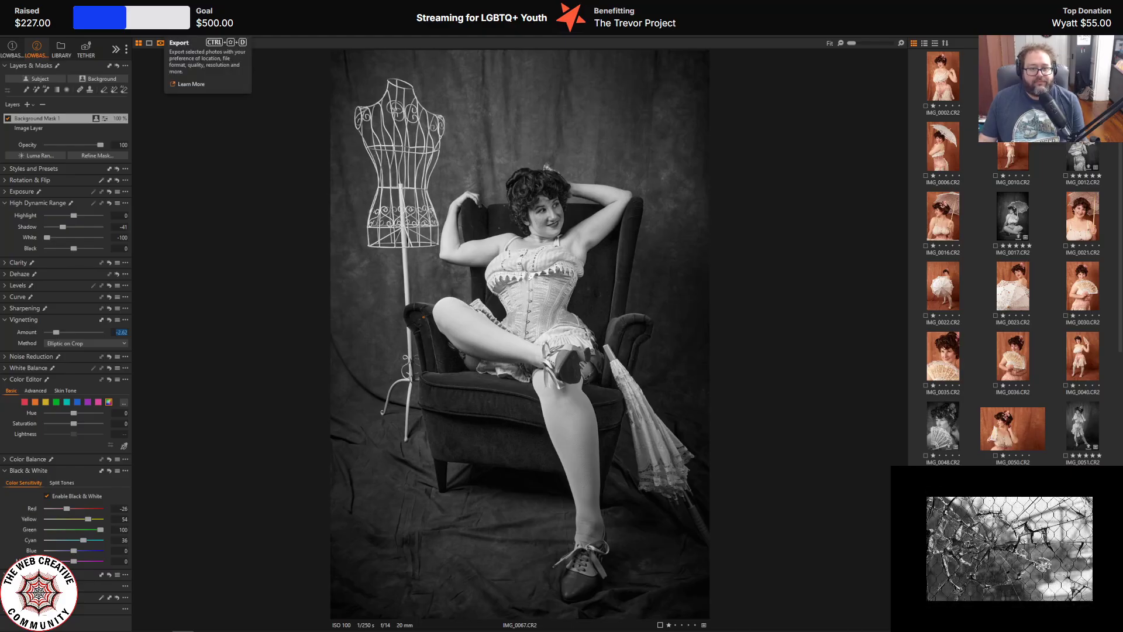
- Export the black and white version of IMG_0067 as a TIFF named 67 bw
{"action": "left_click", "coordinate": [160, 43]}
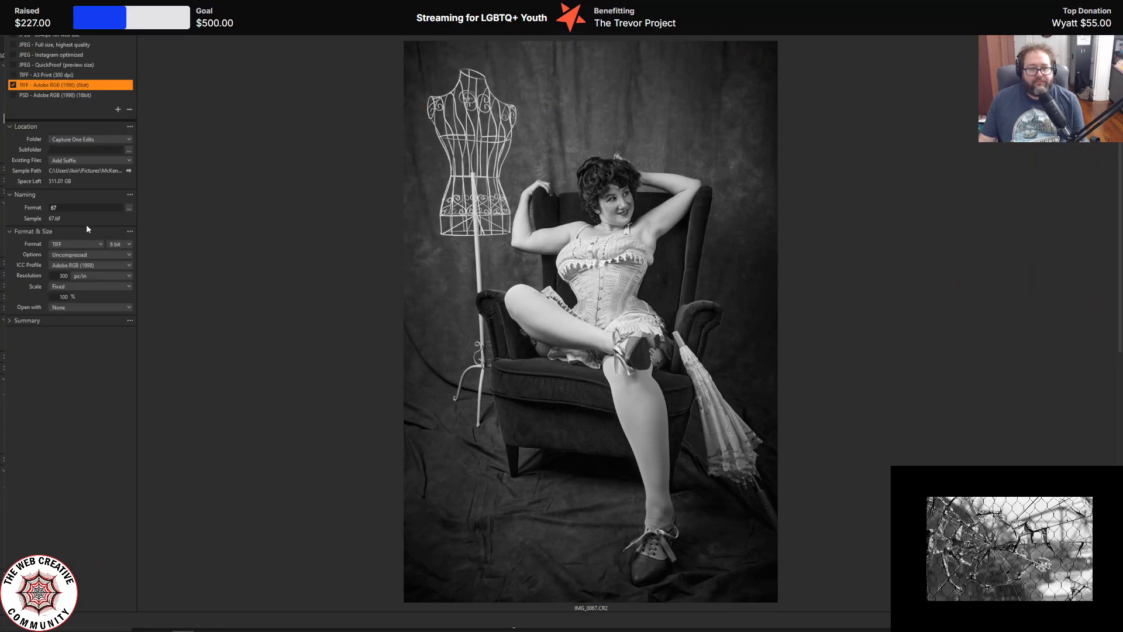
{"action": "left_click", "coordinate": [80, 210]}
{"action": "type", "text": "67 bw"}
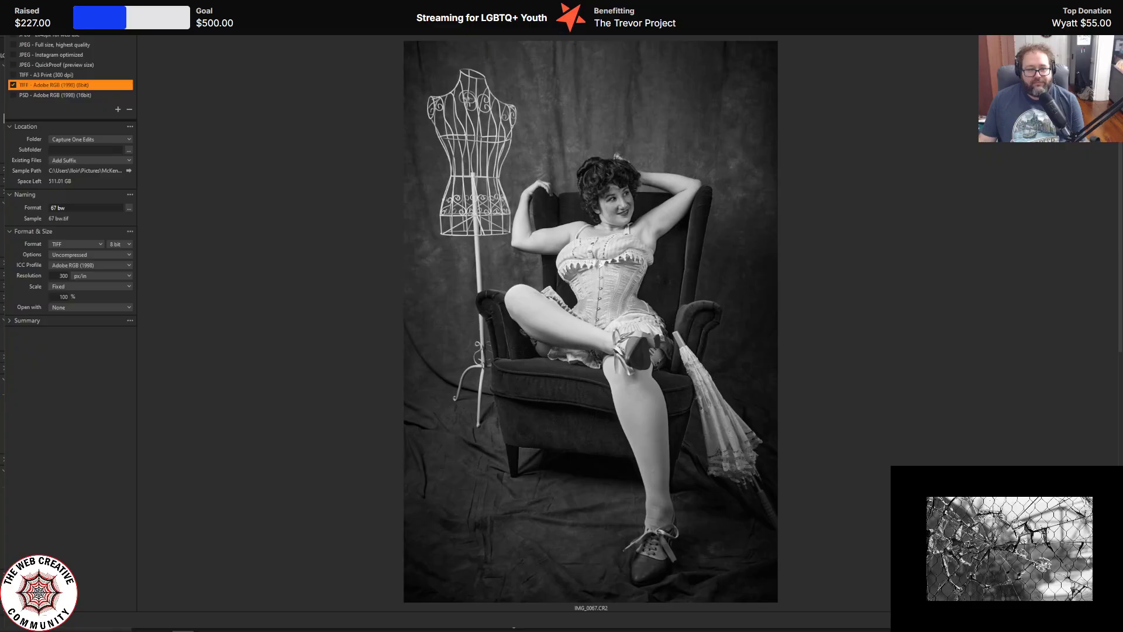
{"action": "key", "text": "Return"}
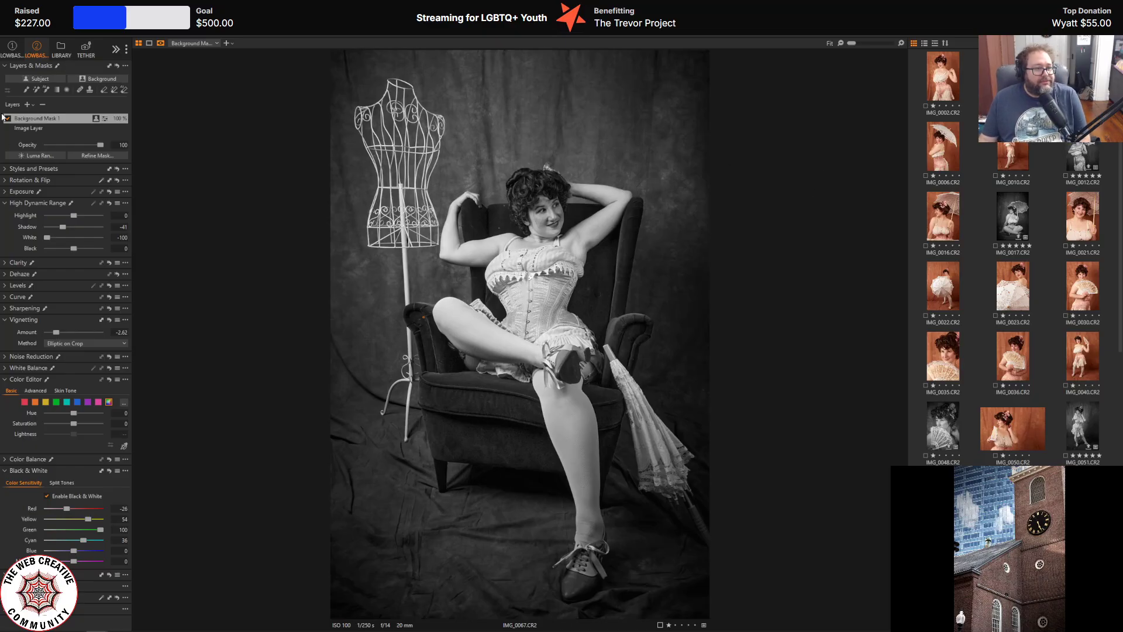
- Apply the Toning - Sepia 3 style to the black and white photo on Background Mask 1
{"action": "left_click", "coordinate": [3, 171]}
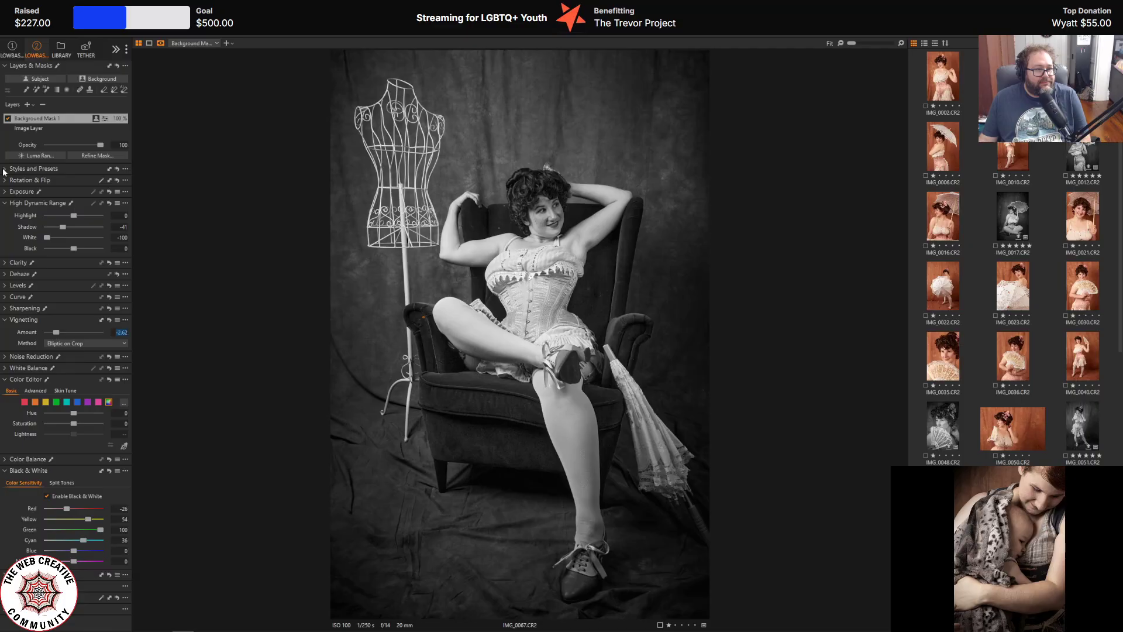
{"action": "scroll", "coordinate": [99, 311], "scroll_direction": "down", "scroll_amount": 2}
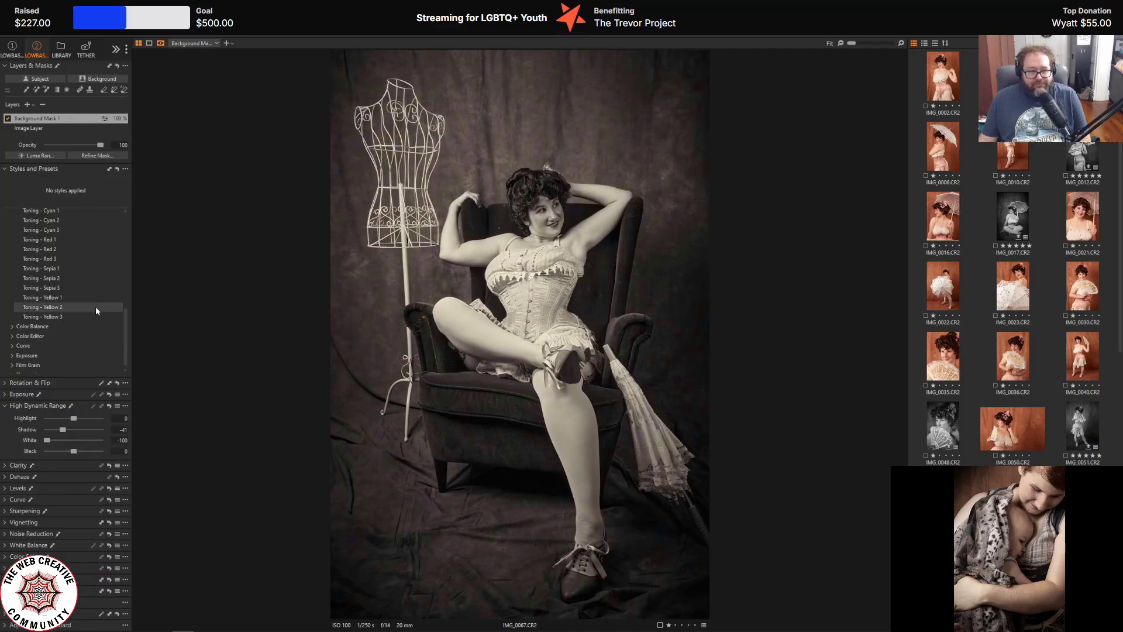
{"action": "left_click", "coordinate": [67, 291]}
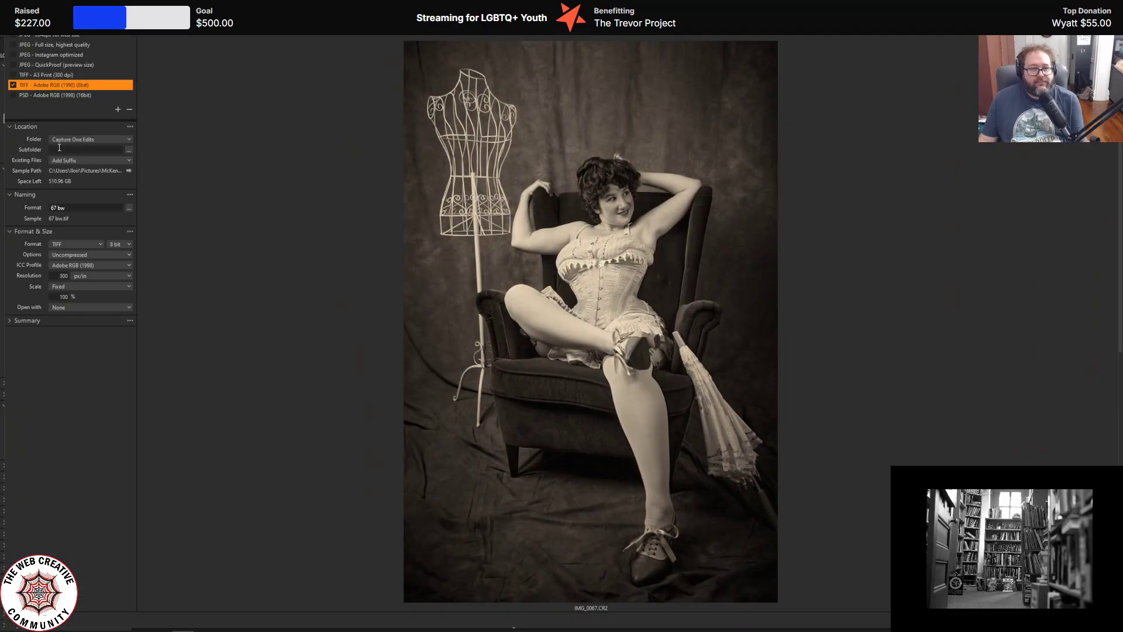
- Export the sepia-toned version of IMG_0067 as a TIFF named 67 sepia
{"action": "double_click", "coordinate": [62, 209]}
{"action": "type", "text": "sepia"}
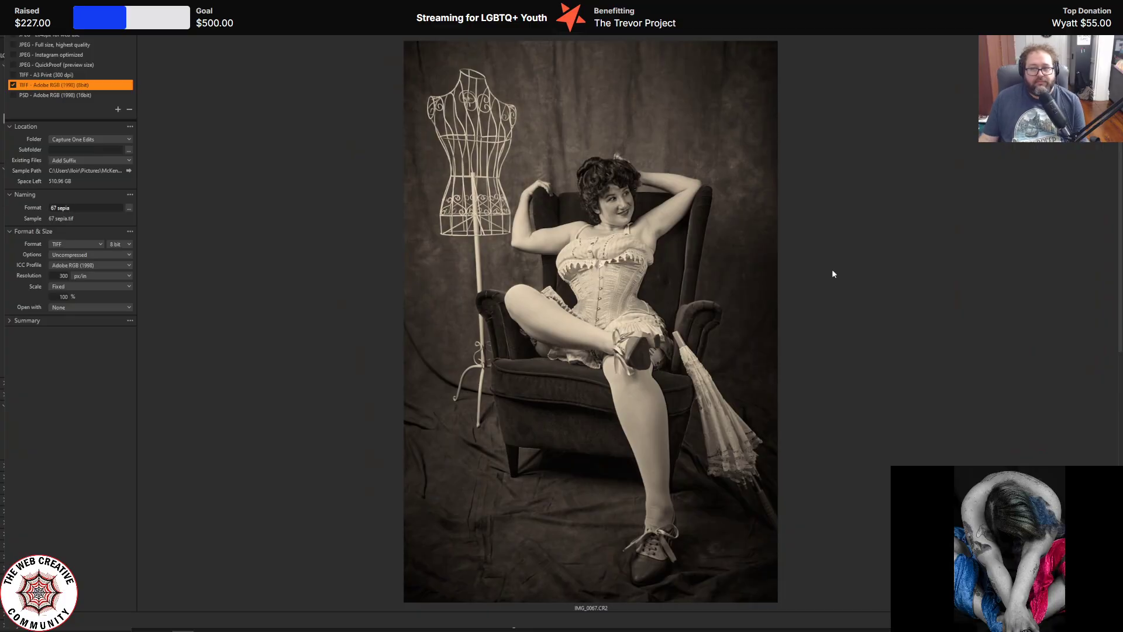
{"action": "key", "text": "Return"}
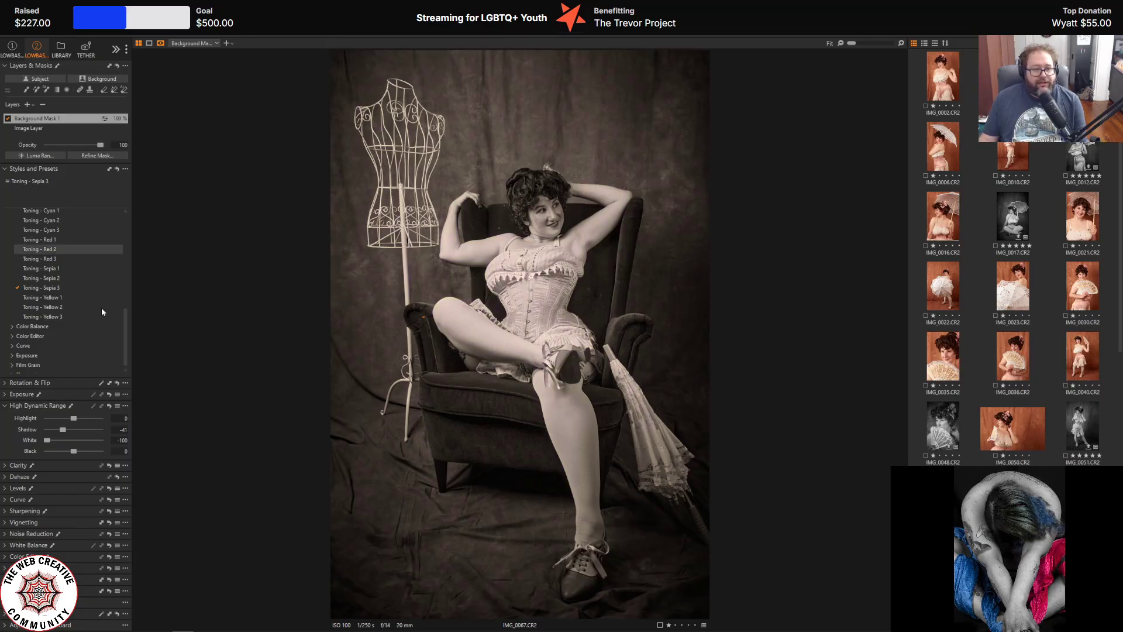
- Open the two-person shoot's folder dated 11-10-2024 from the catalog library
{"action": "left_click", "coordinate": [62, 47]}
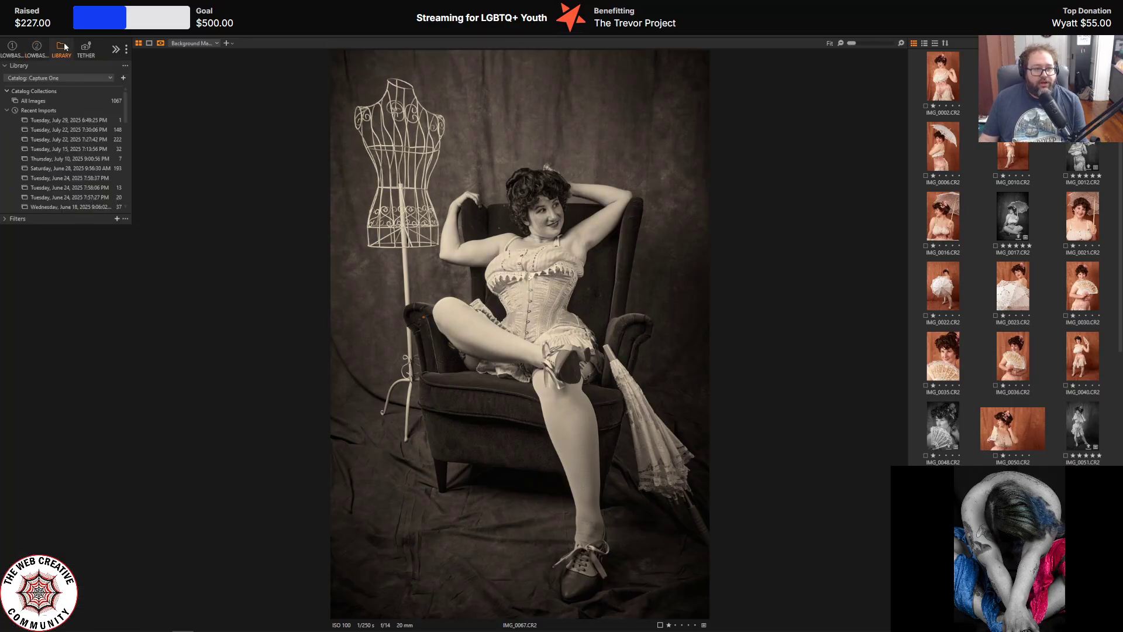
{"action": "scroll", "coordinate": [100, 161], "scroll_direction": "down", "scroll_amount": 5}
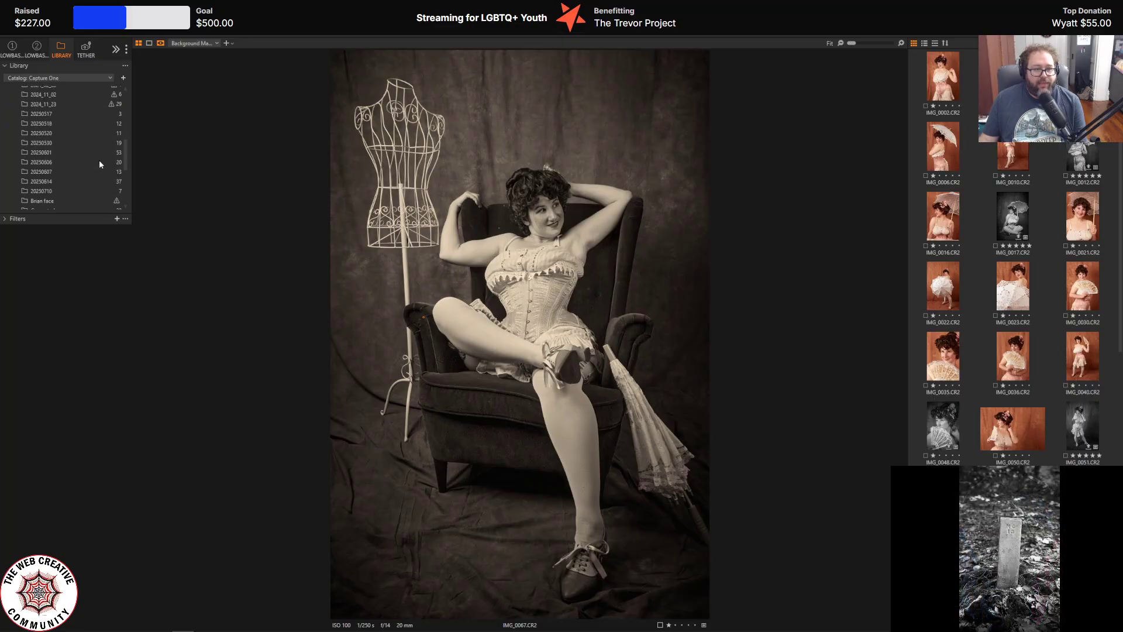
{"action": "scroll", "coordinate": [100, 163], "scroll_direction": "down", "scroll_amount": 3}
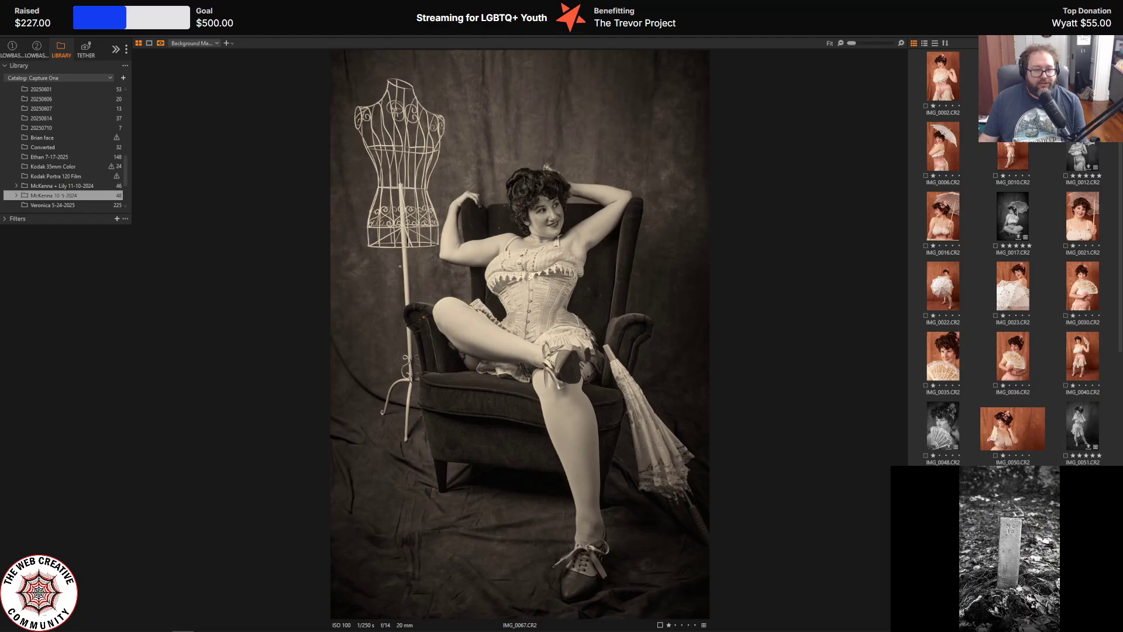
{"action": "left_click", "coordinate": [76, 188]}
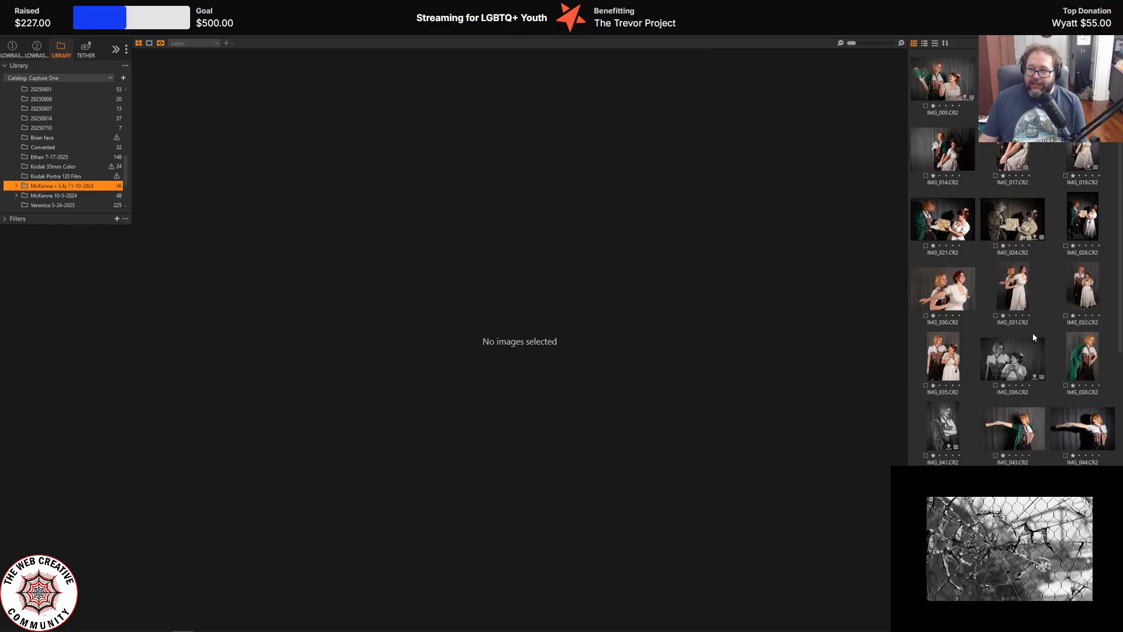
- Find the black and white scan 015 edit.tiff among the folder's photos and open it in the viewer
{"action": "scroll", "coordinate": [1033, 333], "scroll_direction": "down", "scroll_amount": 5}
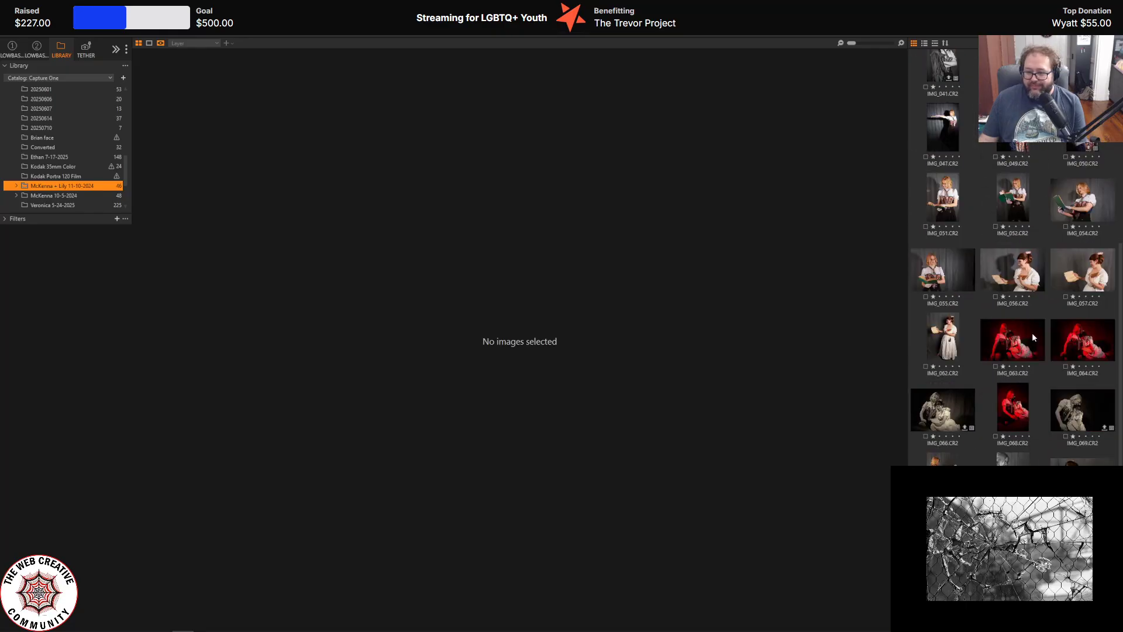
{"action": "scroll", "coordinate": [1032, 336], "scroll_direction": "down", "scroll_amount": 2}
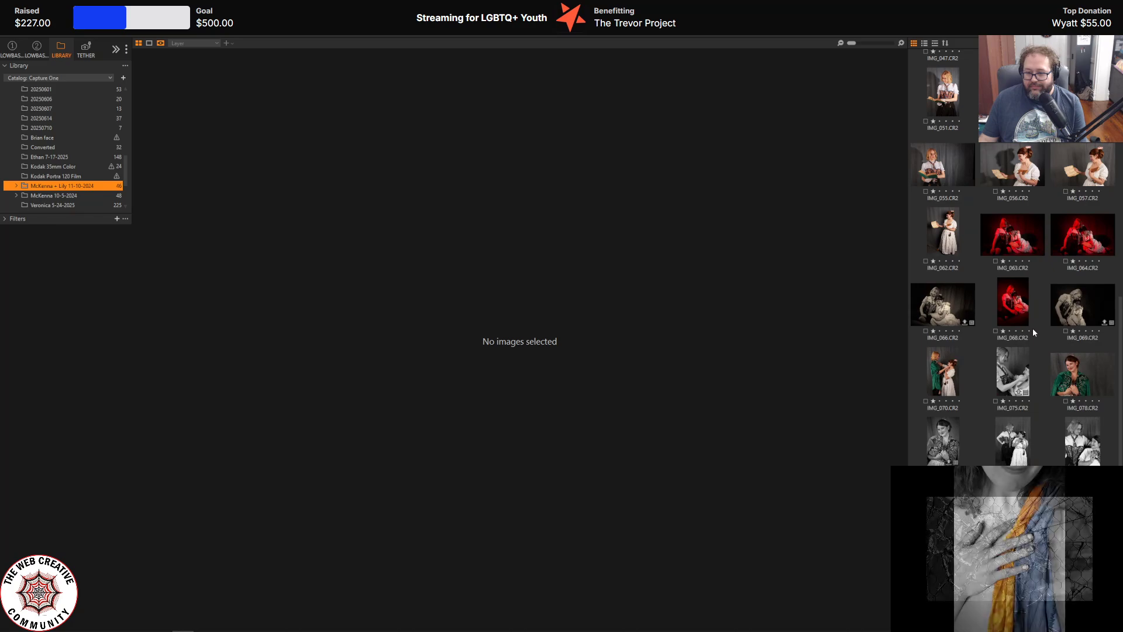
{"action": "scroll", "coordinate": [1033, 332], "scroll_direction": "down", "scroll_amount": 1}
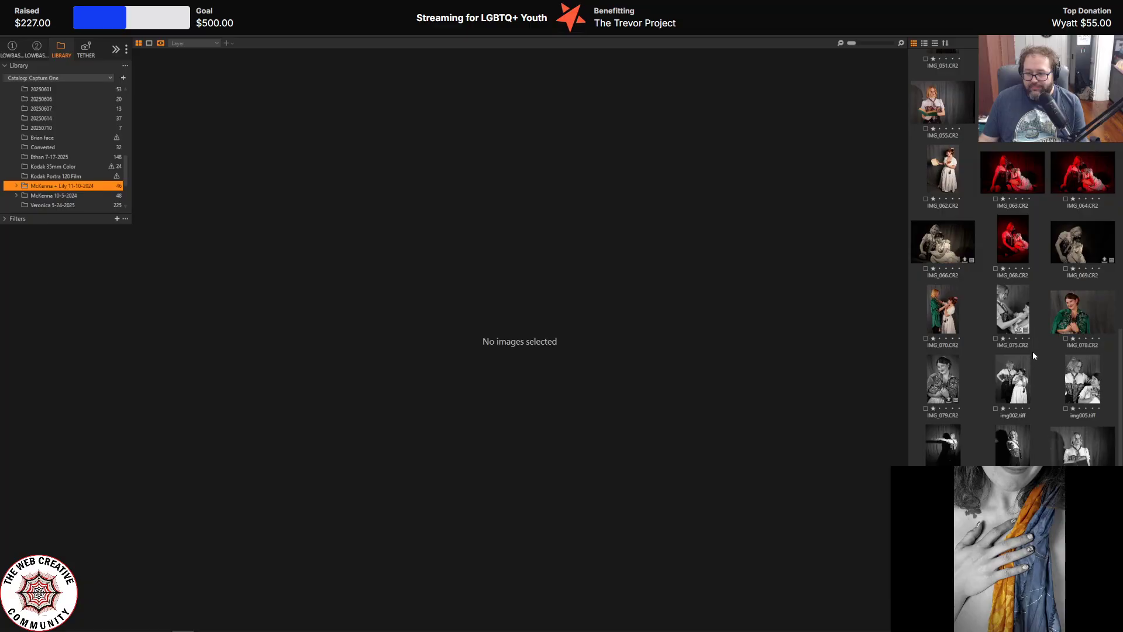
{"action": "left_click", "coordinate": [1013, 519]}
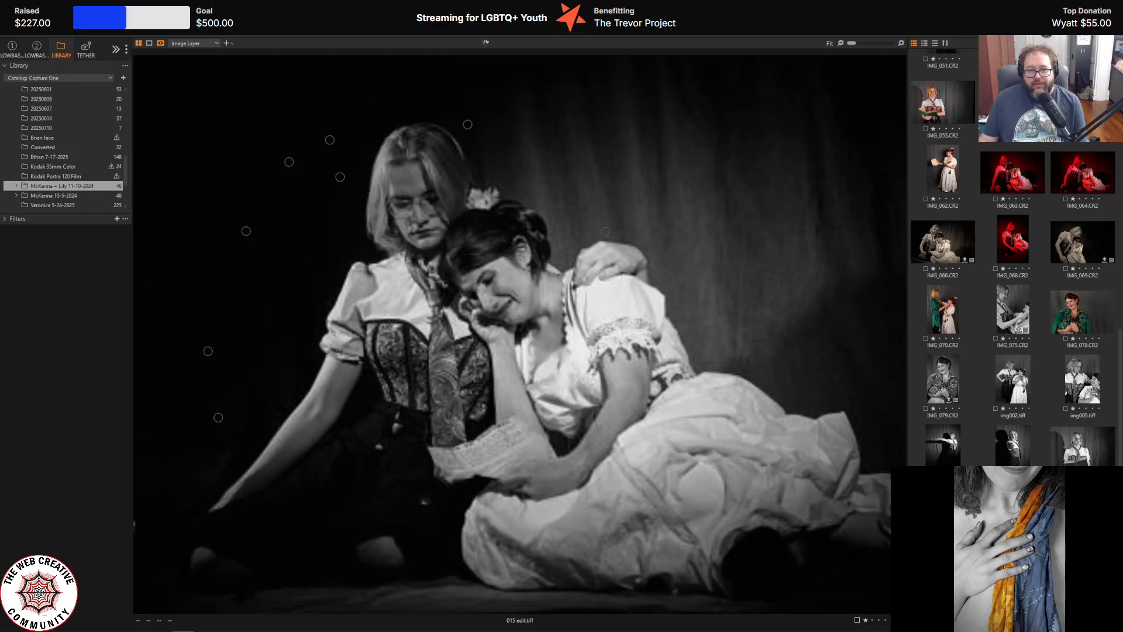
- Compare the two red-lit photos IMG_063 and IMG_064 by switching between them
{"action": "key", "text": "Right"}
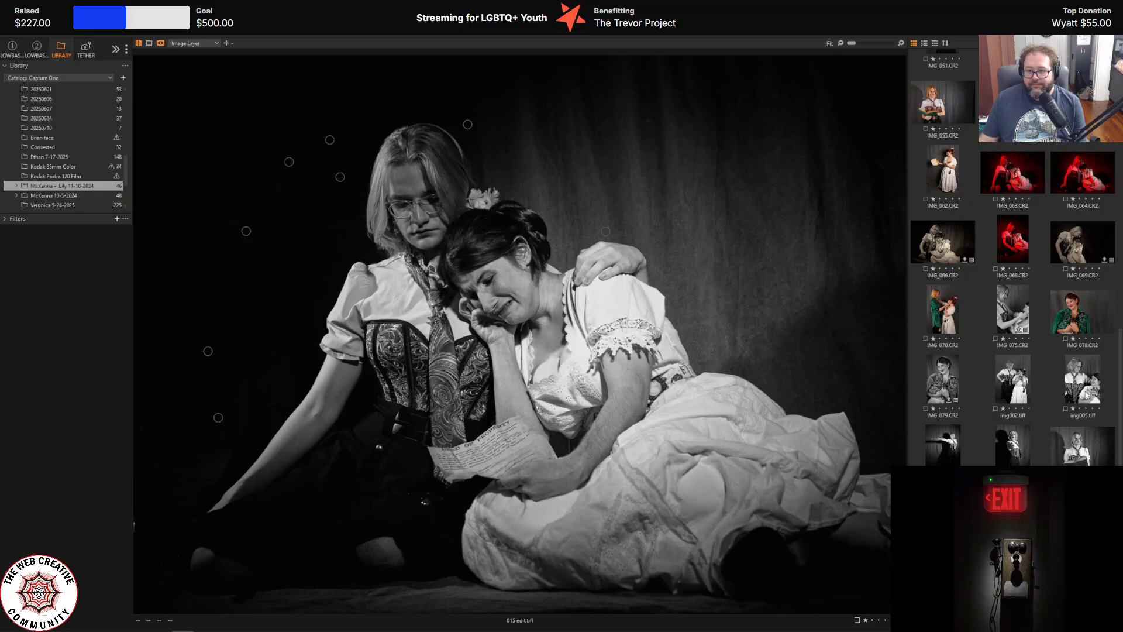
{"action": "left_click", "coordinate": [1023, 183]}
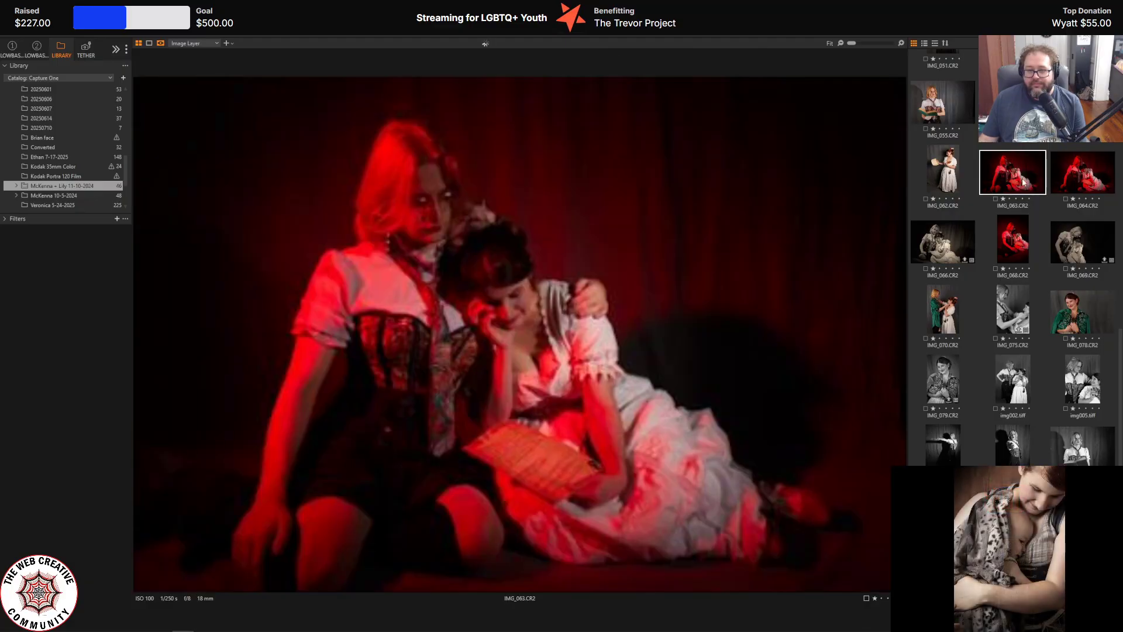
{"action": "left_click", "coordinate": [1090, 177]}
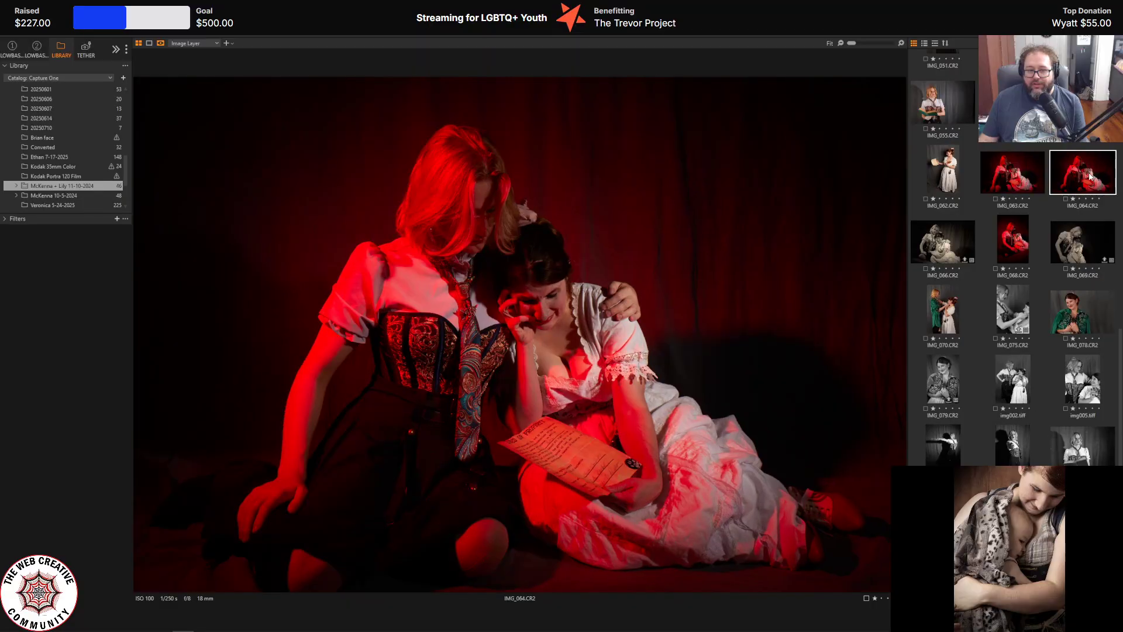
{"action": "left_click", "coordinate": [1014, 173]}
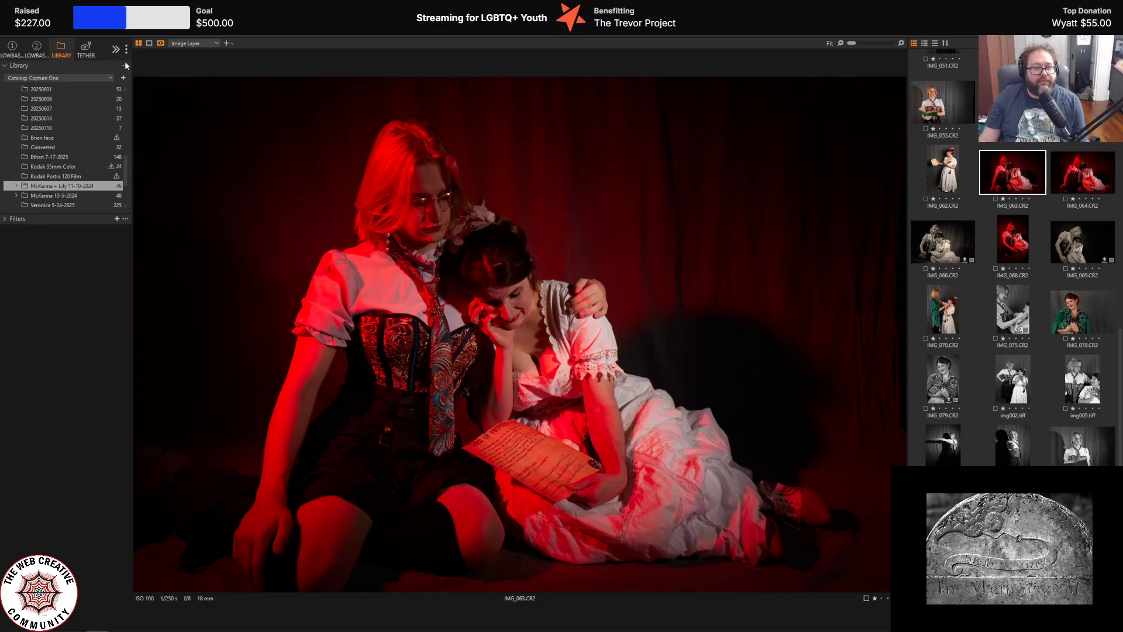
{"action": "left_click", "coordinate": [36, 47]}
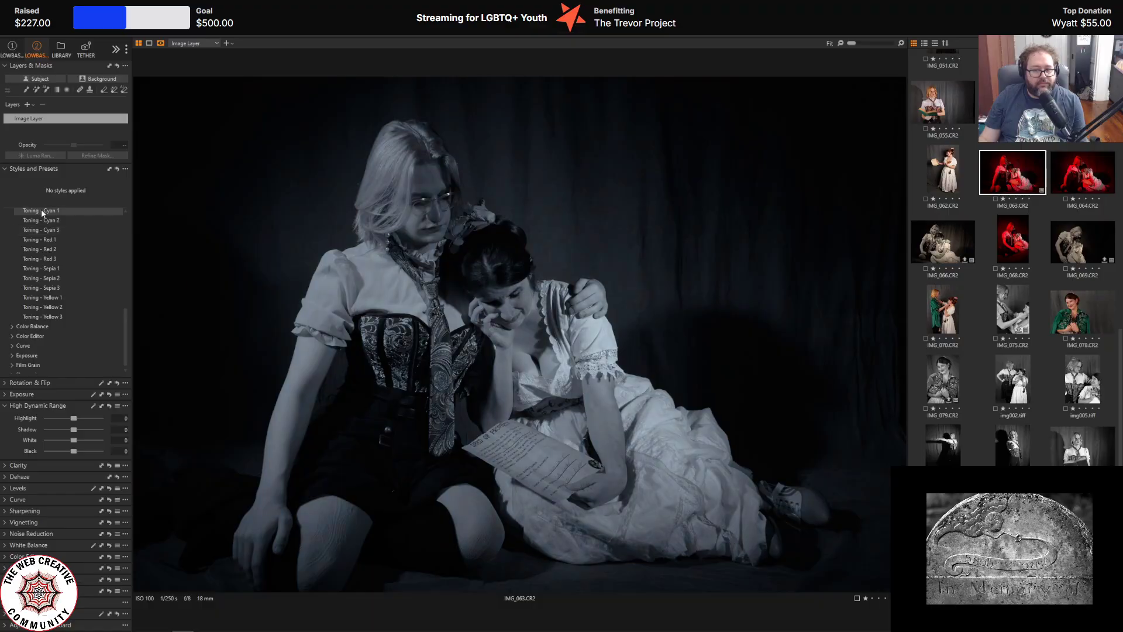
{"action": "left_click", "coordinate": [1096, 173]}
{"action": "left_click", "coordinate": [1027, 174]}
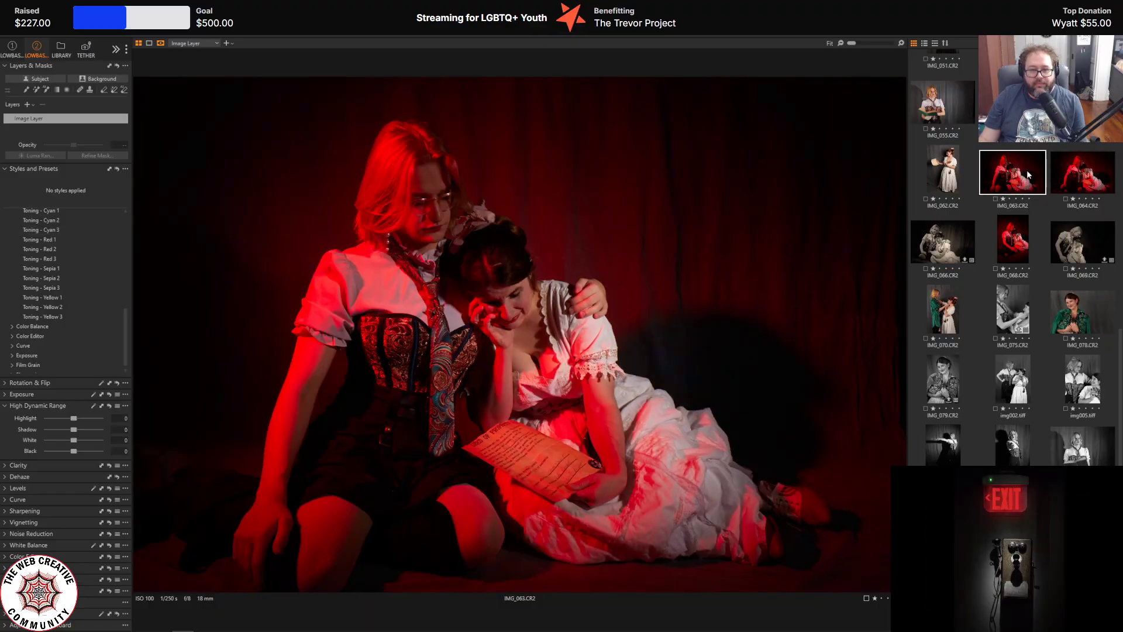
{"action": "left_click", "coordinate": [1052, 172]}
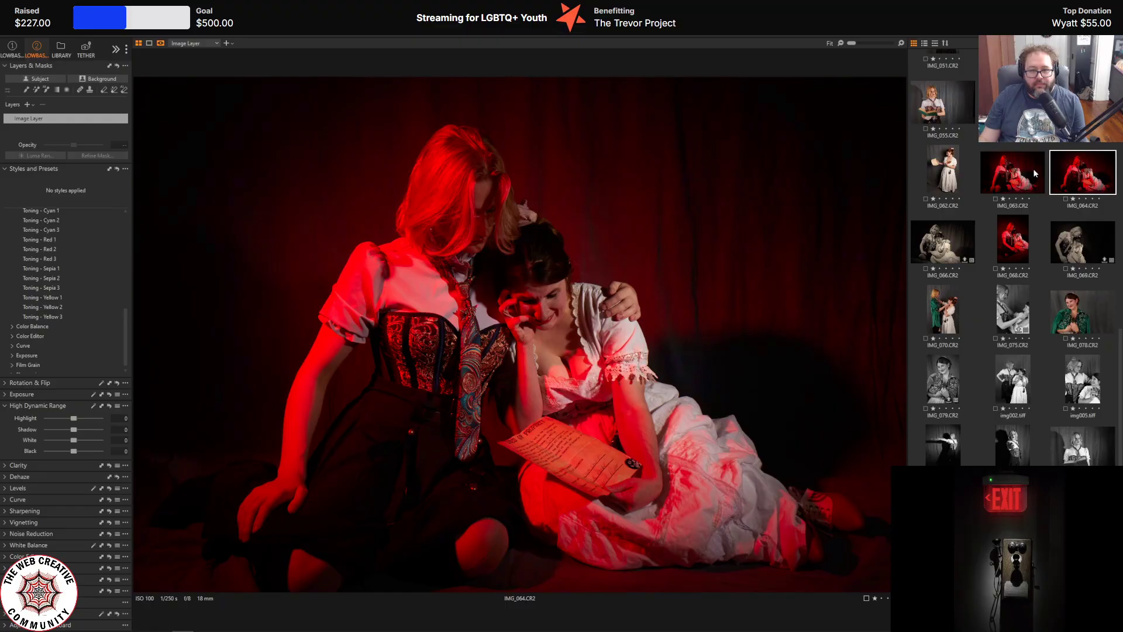
{"action": "left_click", "coordinate": [1035, 167]}
{"action": "left_click", "coordinate": [1077, 171]}
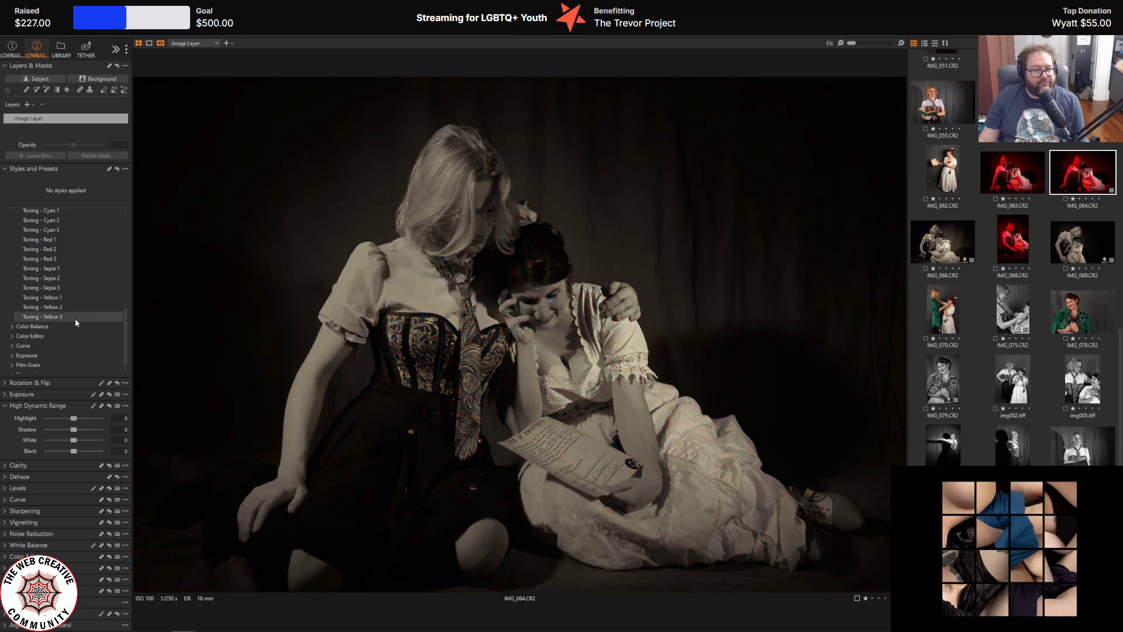
- Brighten IMG_064 by moving the white point of the Luma curve to input 207
{"action": "left_click", "coordinate": [4, 169]}
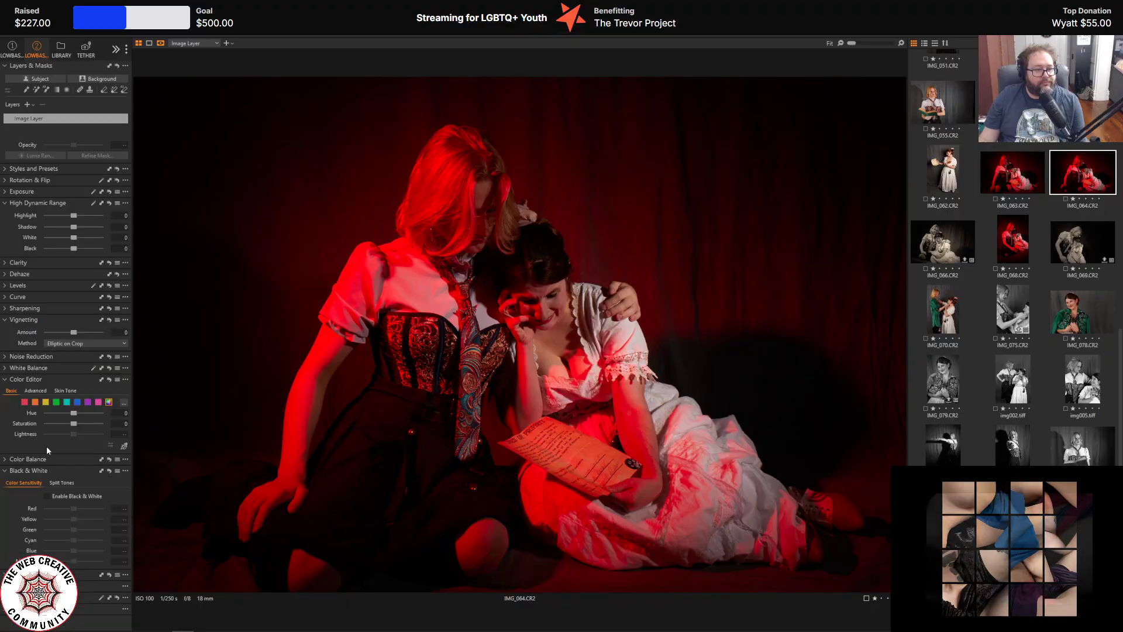
{"action": "left_click", "coordinate": [5, 471]}
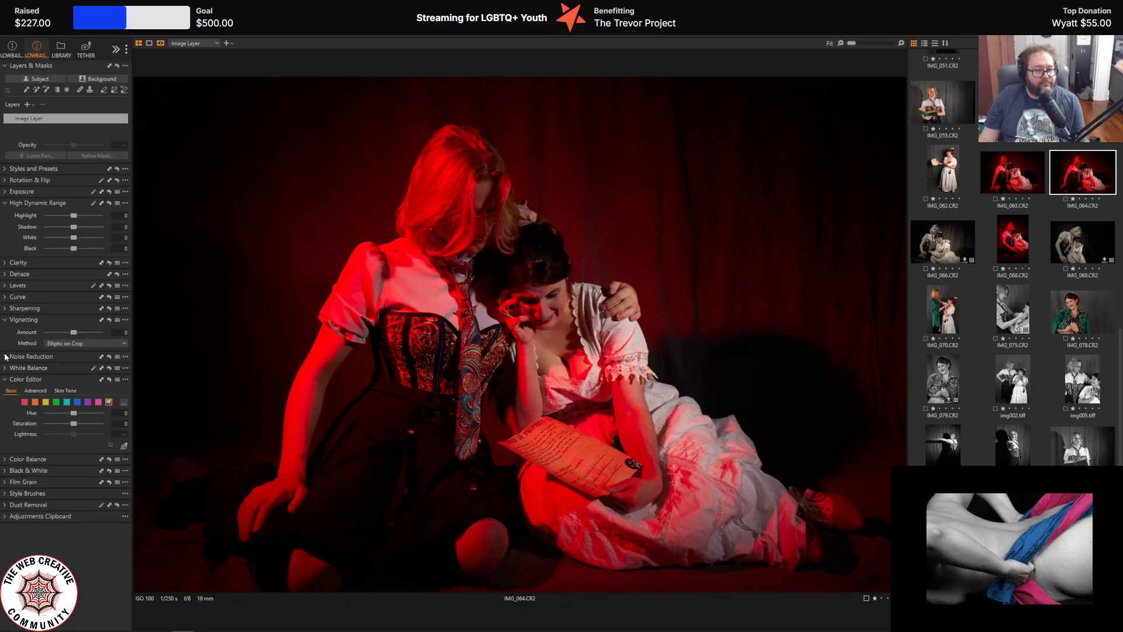
{"action": "left_click", "coordinate": [6, 298]}
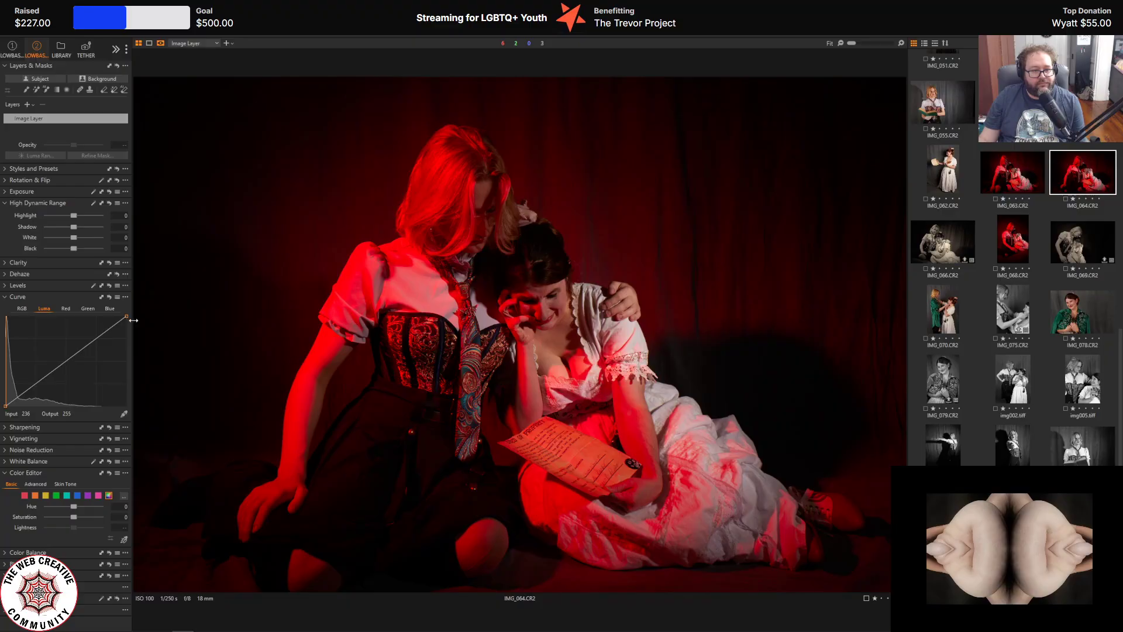
{"action": "left_click_drag", "start_coordinate": [124, 317], "coordinate": [104, 309]}
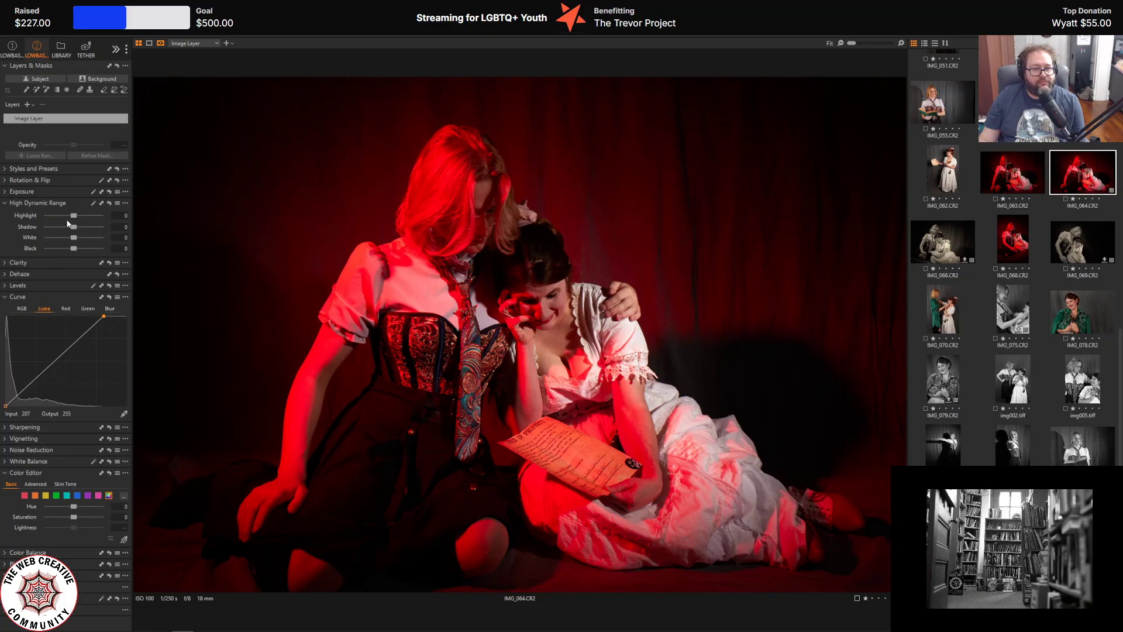
- Lower the High Dynamic Range Highlight to -90, then try a raised Black value and reset it to 0
{"action": "left_click_drag", "start_coordinate": [72, 218], "coordinate": [49, 220]}
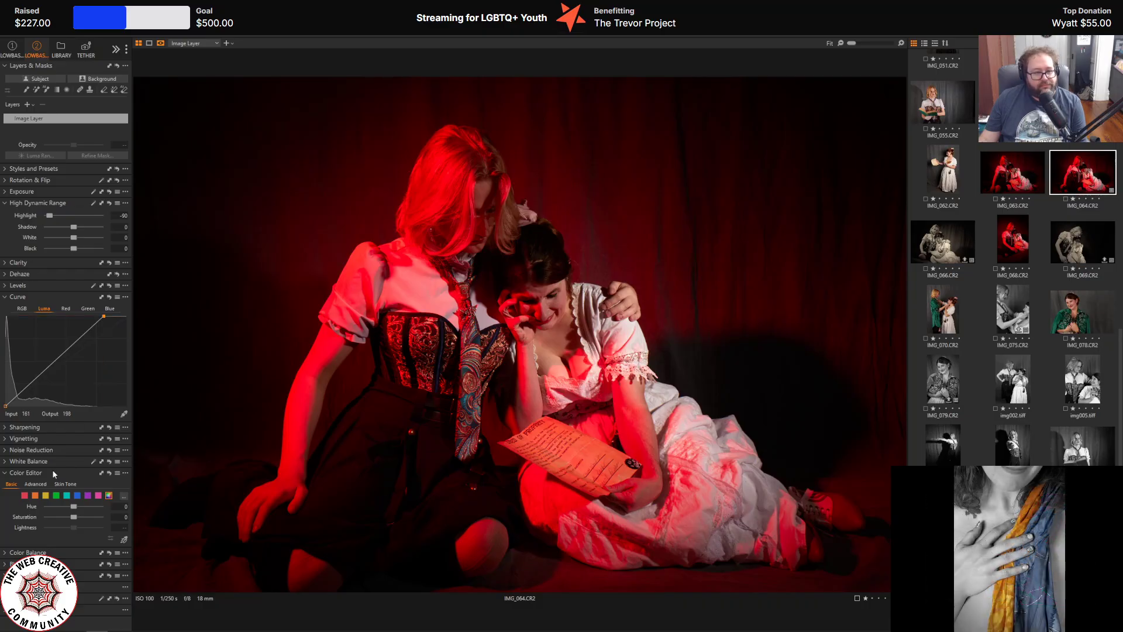
{"action": "mouse_move", "coordinate": [74, 252]}
{"action": "left_mouse_down"}
{"action": "mouse_move", "coordinate": [47, 250]}
{"action": "mouse_move", "coordinate": [80, 254]}
{"action": "left_mouse_up"}
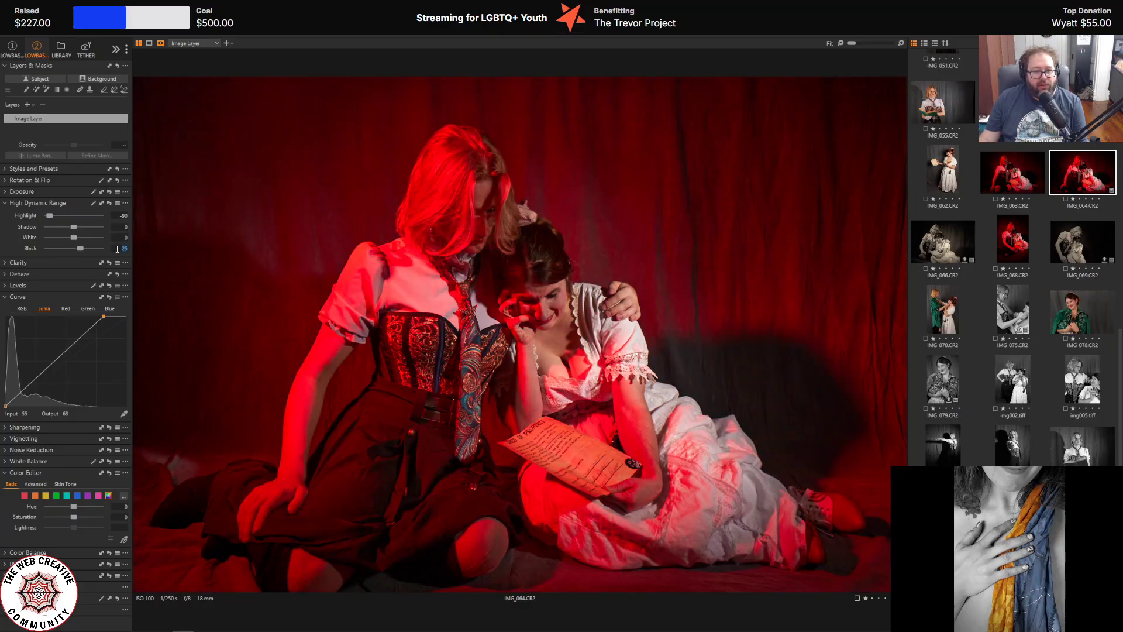
{"action": "type", "text": "0"}
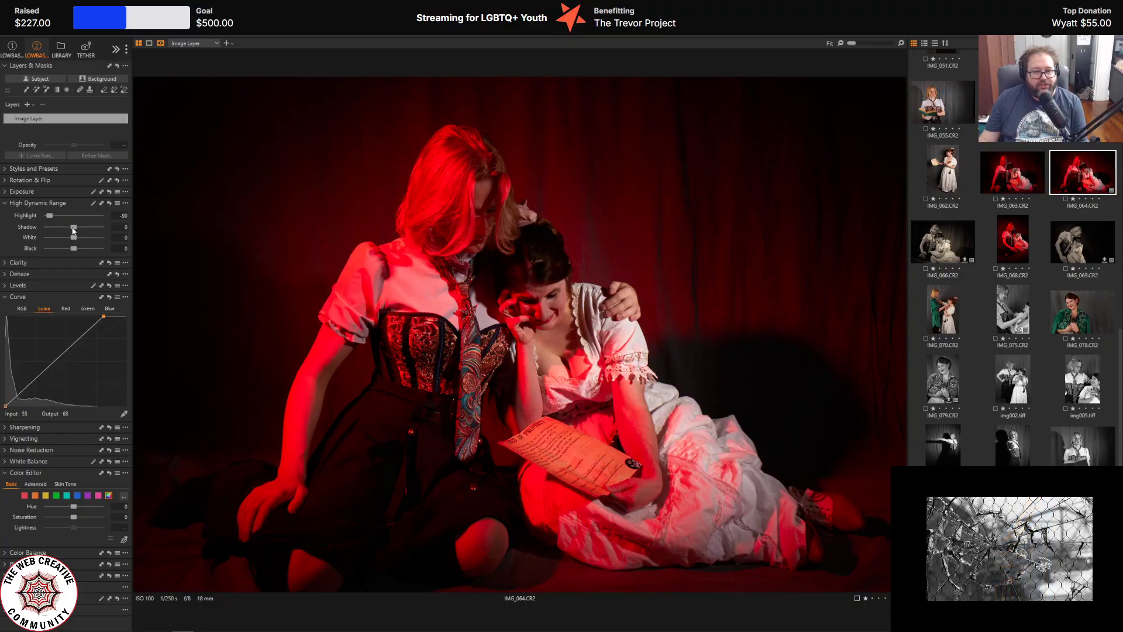
- Try small positive and negative Shadow adjustments on the photo and settle on 8
{"action": "left_click_drag", "start_coordinate": [74, 228], "coordinate": [74, 230]}
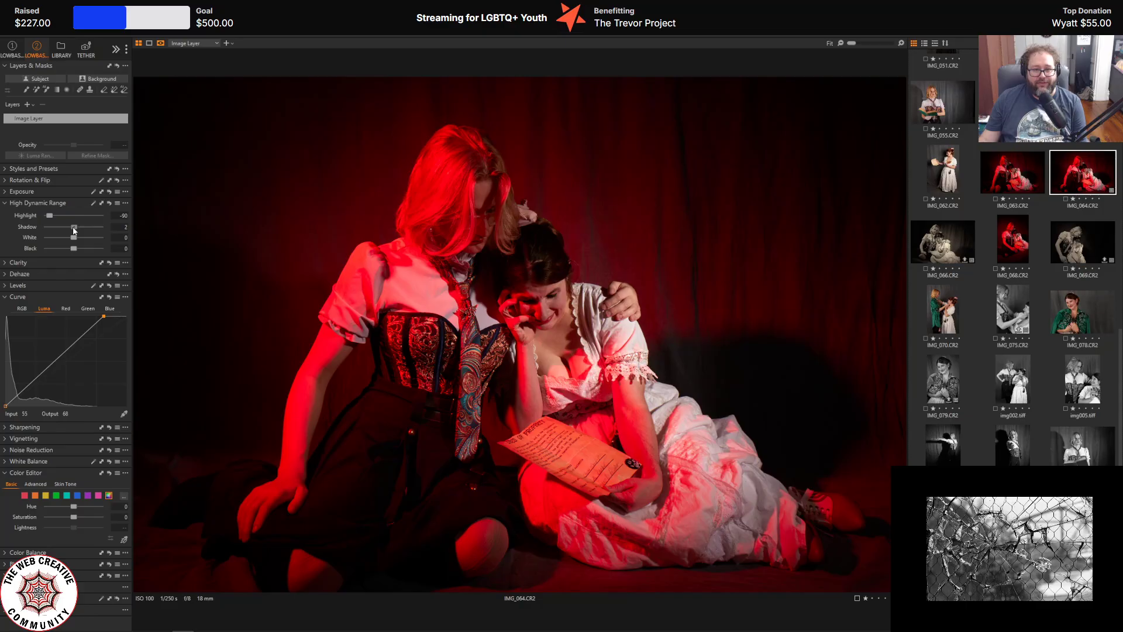
{"action": "left_click_drag", "start_coordinate": [74, 230], "coordinate": [74, 231]}
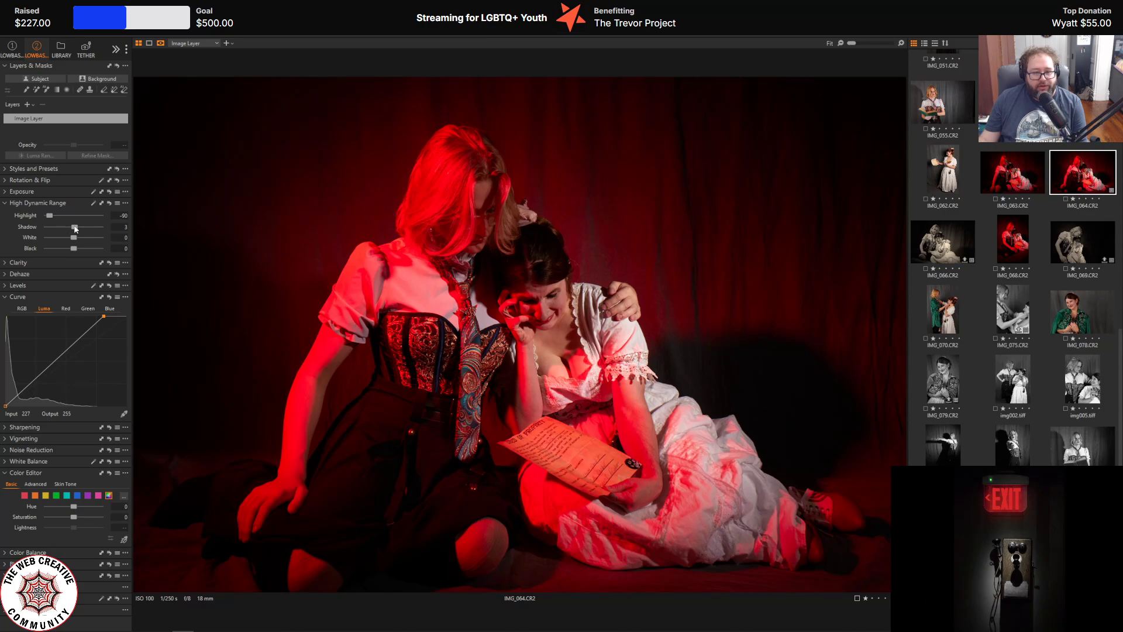
{"action": "mouse_move", "coordinate": [74, 227]}
{"action": "left_mouse_down"}
{"action": "mouse_move", "coordinate": [130, 228]}
{"action": "mouse_move", "coordinate": [73, 229]}
{"action": "left_mouse_up"}
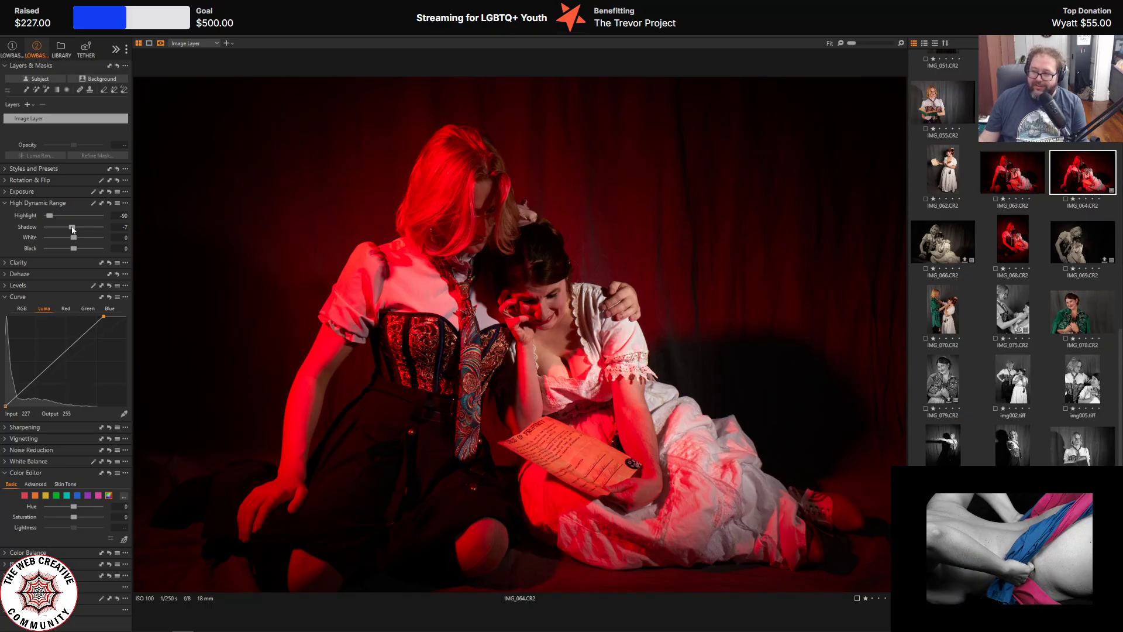
{"action": "left_click", "coordinate": [104, 316]}
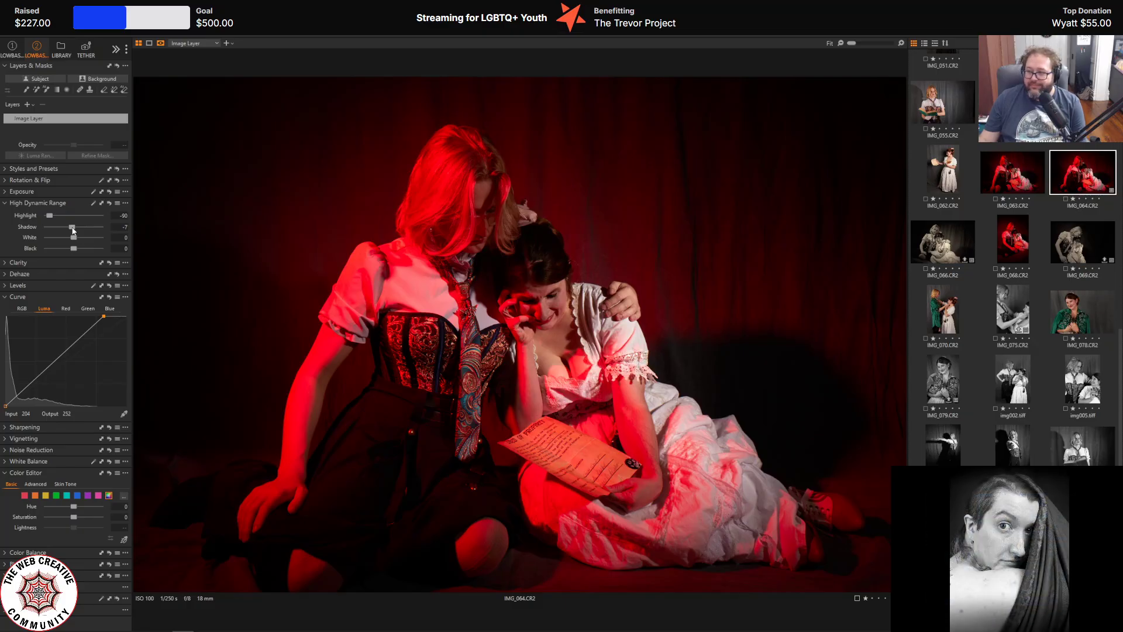
{"action": "left_click_drag", "start_coordinate": [73, 229], "coordinate": [77, 231]}
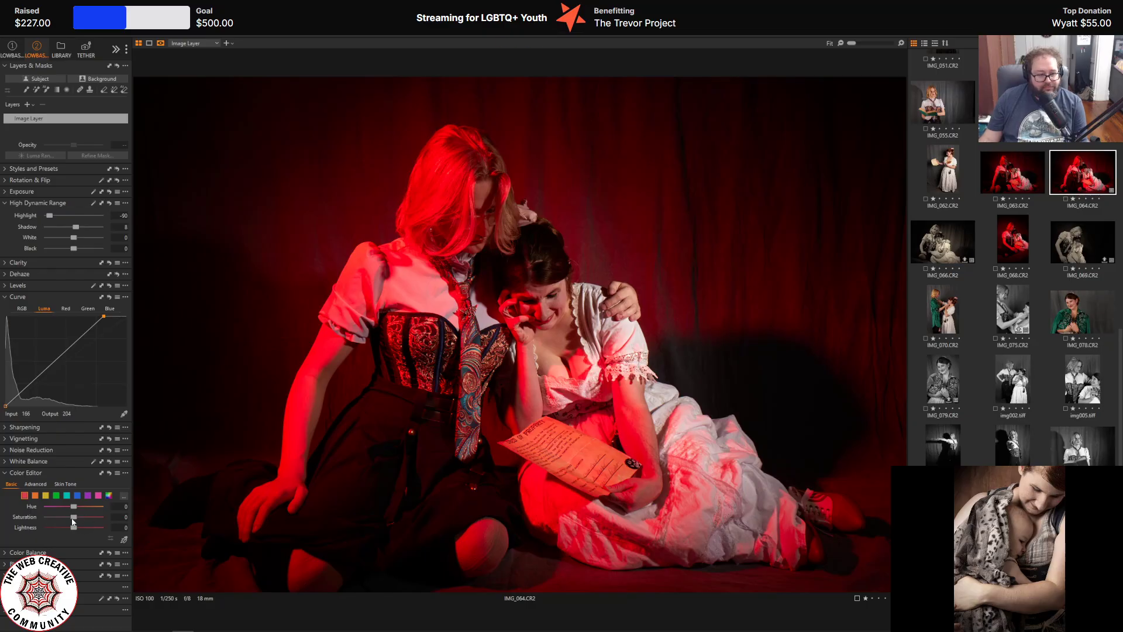
- Set the saturation of the reds to -6.6 and the High Dynamic Range White to 44
{"action": "mouse_move", "coordinate": [74, 517]}
{"action": "left_mouse_down"}
{"action": "mouse_move", "coordinate": [43, 510]}
{"action": "mouse_move", "coordinate": [71, 514]}
{"action": "left_mouse_up"}
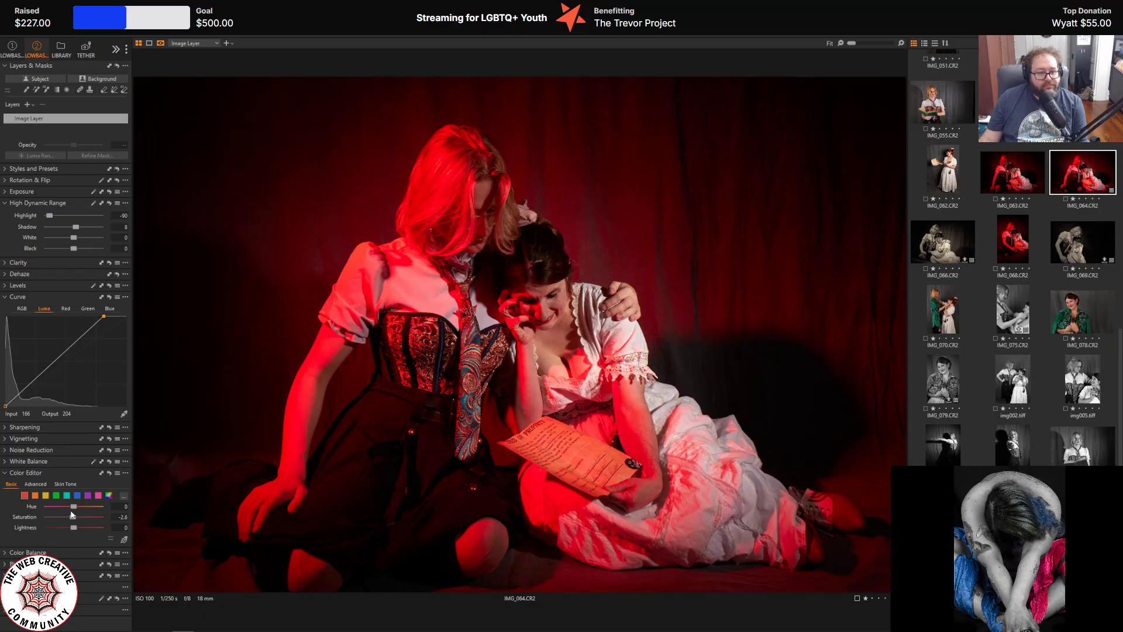
{"action": "left_click_drag", "start_coordinate": [72, 514], "coordinate": [71, 518]}
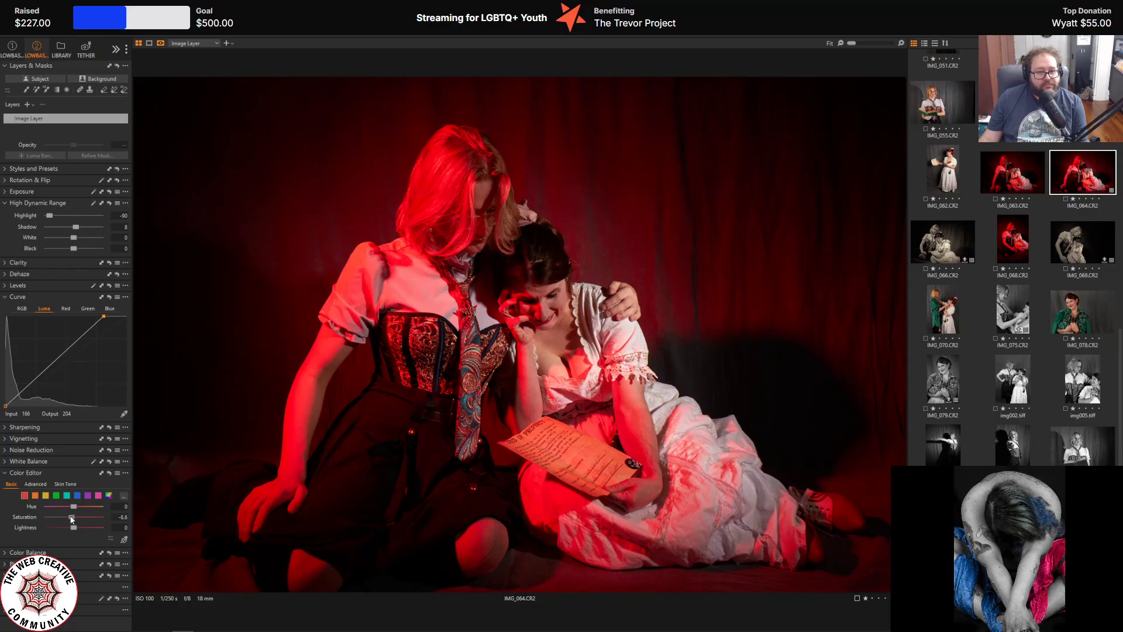
{"action": "left_click_drag", "start_coordinate": [73, 238], "coordinate": [194, 245]}
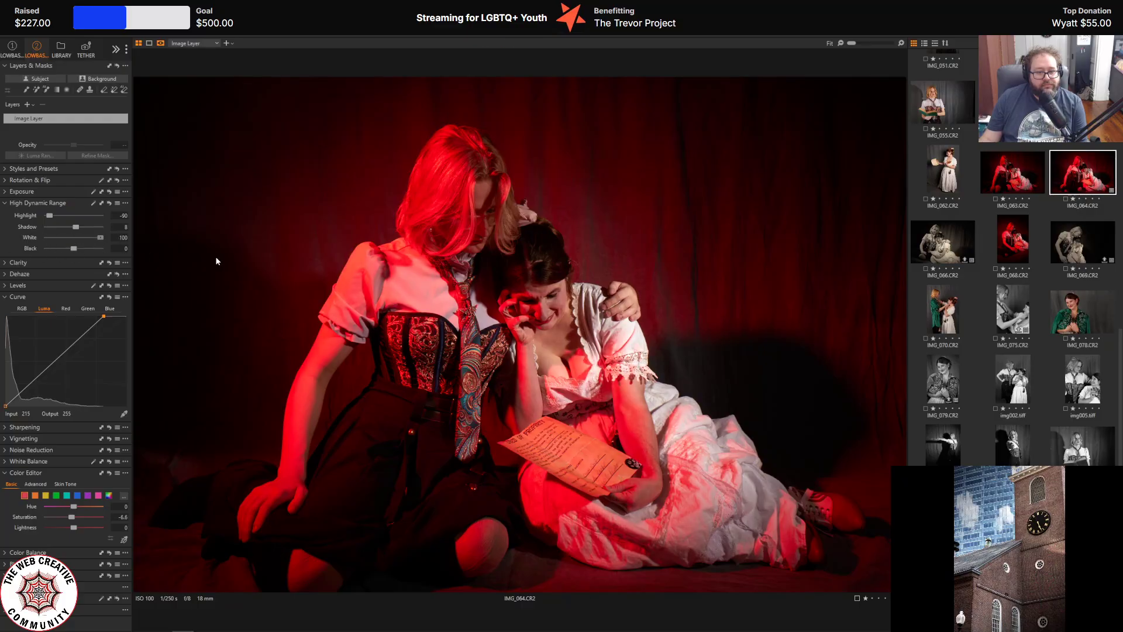
{"action": "left_click_drag", "start_coordinate": [119, 262], "coordinate": [86, 253]}
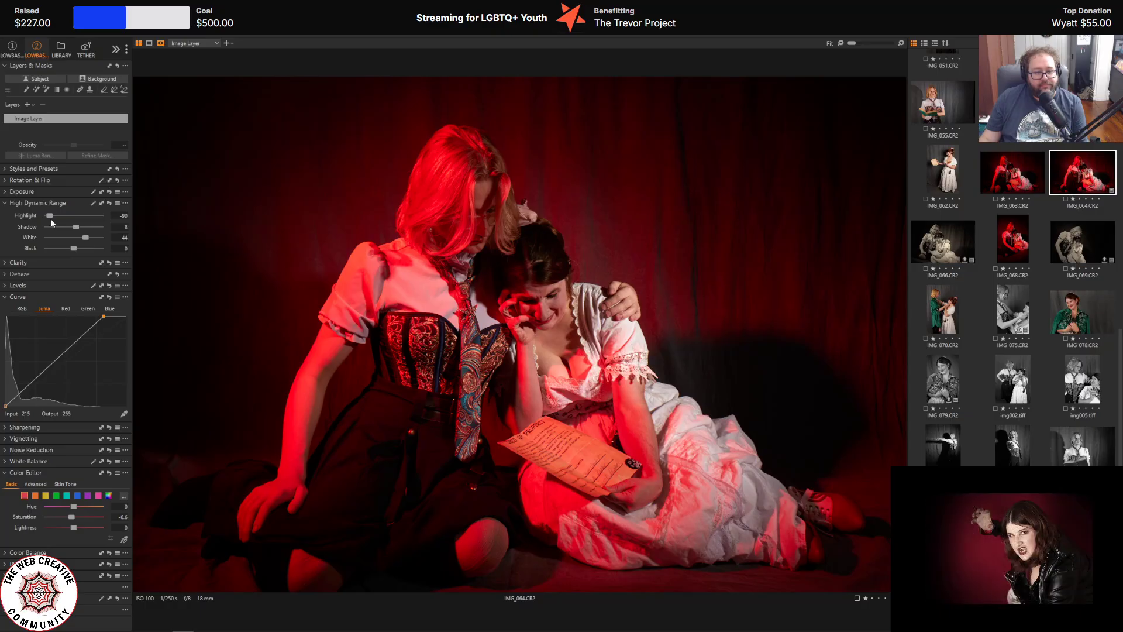
- Darken the photo's edges with a vignetting amount of -1.84 and raise the High Dynamic Range Black to 7
{"action": "left_click", "coordinate": [4, 438]}
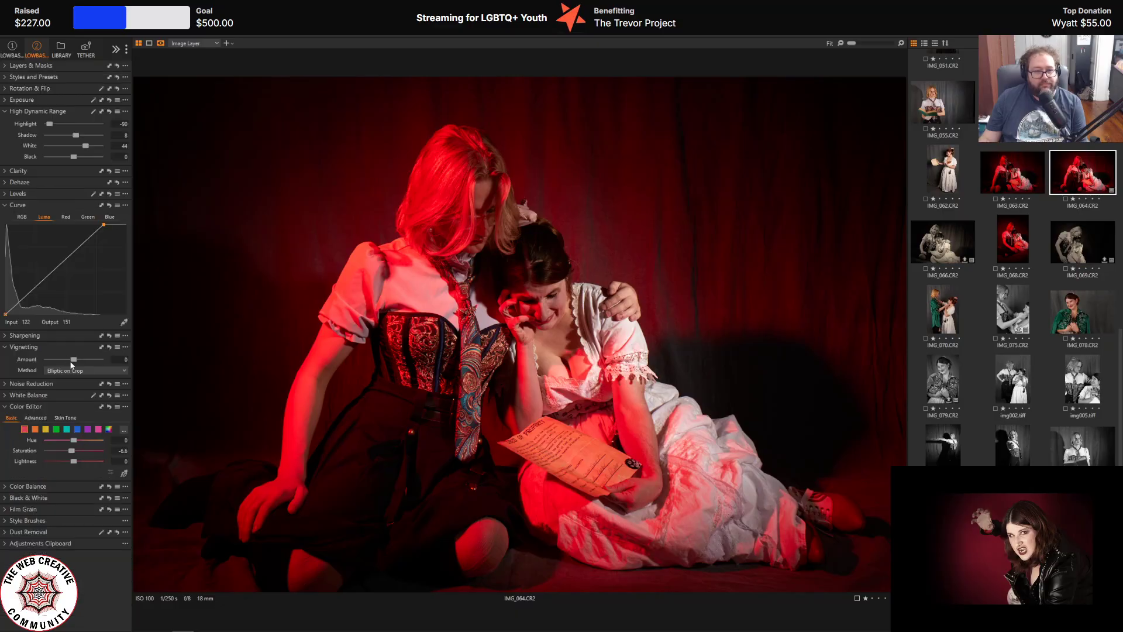
{"action": "left_click_drag", "start_coordinate": [73, 360], "coordinate": [64, 363]}
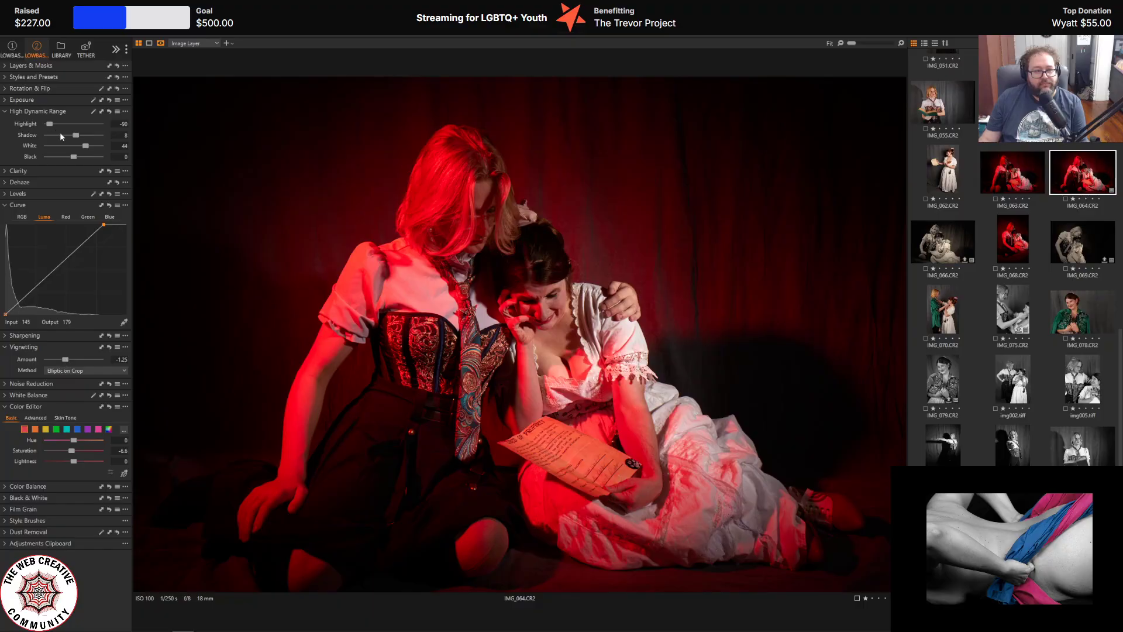
{"action": "left_click_drag", "start_coordinate": [74, 157], "coordinate": [75, 156]}
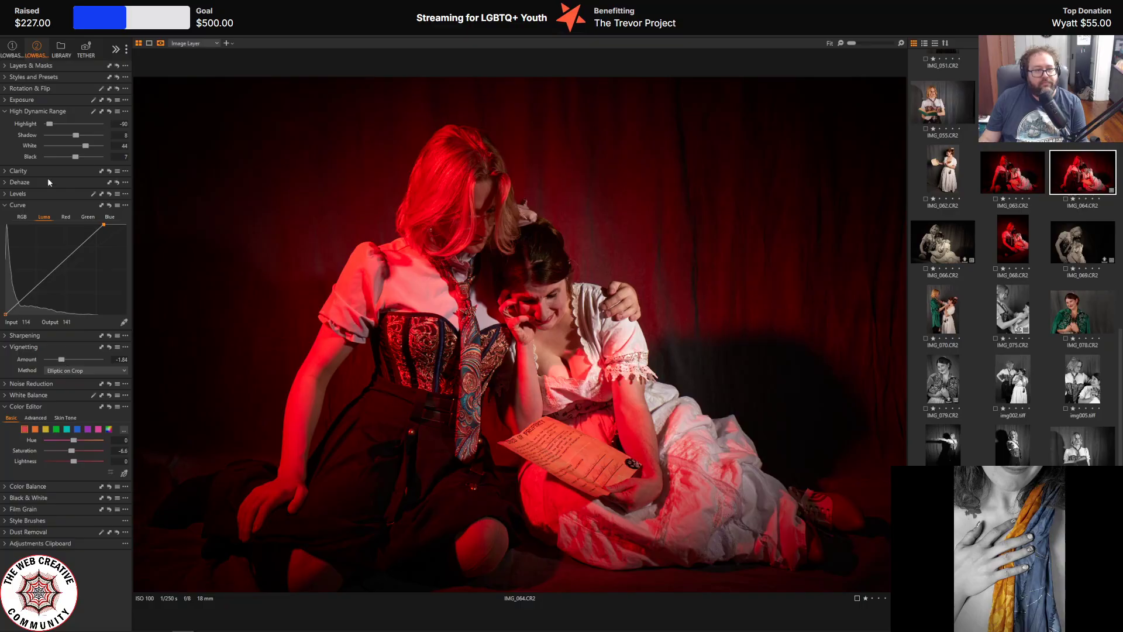
- Add an automatic background mask layer and set its Black to -11 and Shadow to -16
{"action": "left_click", "coordinate": [7, 66]}
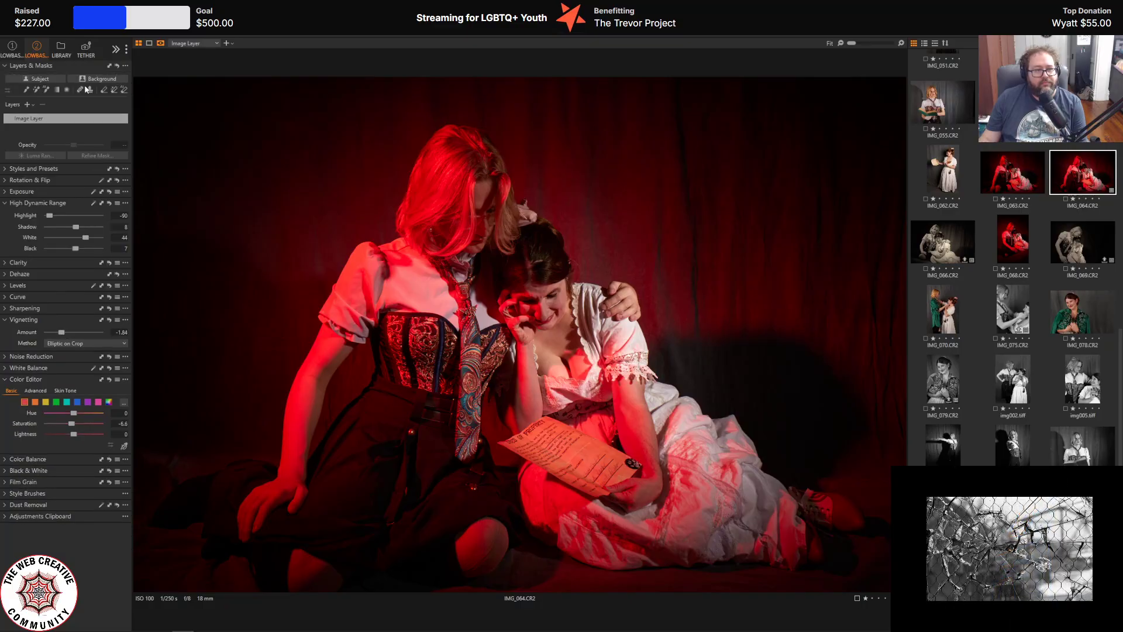
{"action": "left_click", "coordinate": [99, 80]}
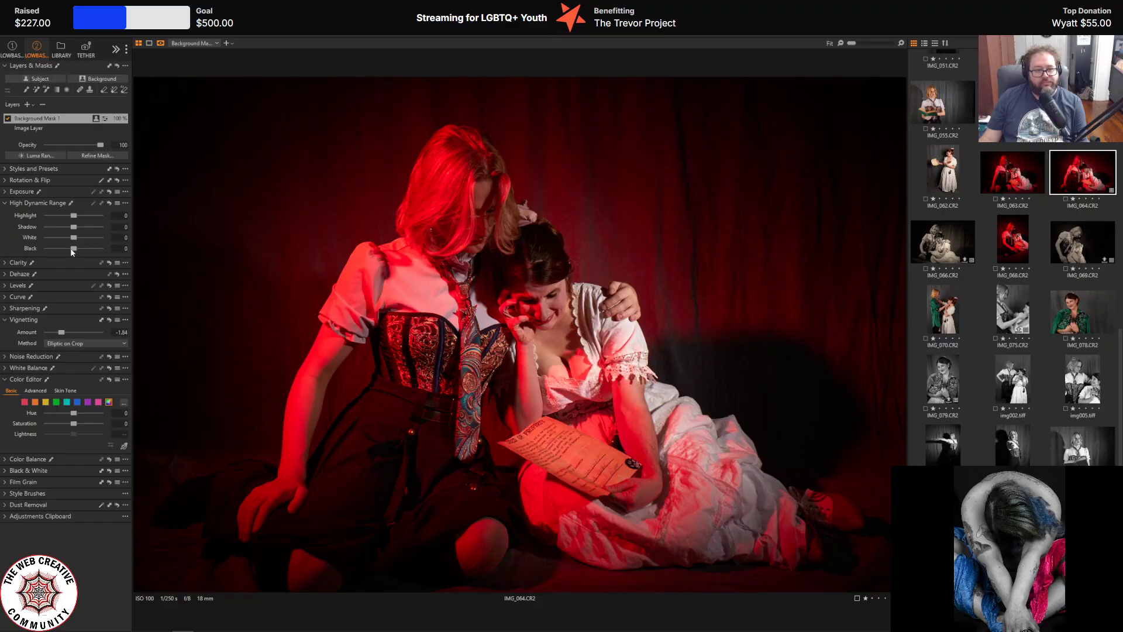
{"action": "mouse_move", "coordinate": [72, 249]}
{"action": "left_mouse_down"}
{"action": "mouse_move", "coordinate": [16, 251]}
{"action": "mouse_move", "coordinate": [72, 250]}
{"action": "left_mouse_up"}
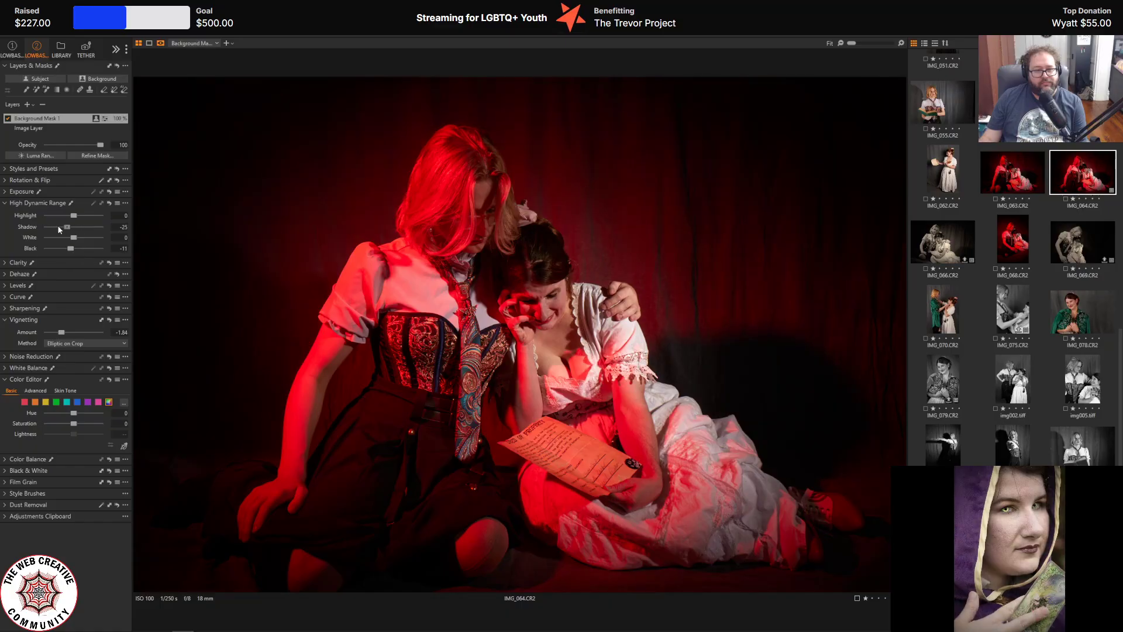
{"action": "mouse_move", "coordinate": [59, 229]}
{"action": "left_mouse_down"}
{"action": "mouse_move", "coordinate": [110, 227]}
{"action": "mouse_move", "coordinate": [71, 223]}
{"action": "left_mouse_up"}
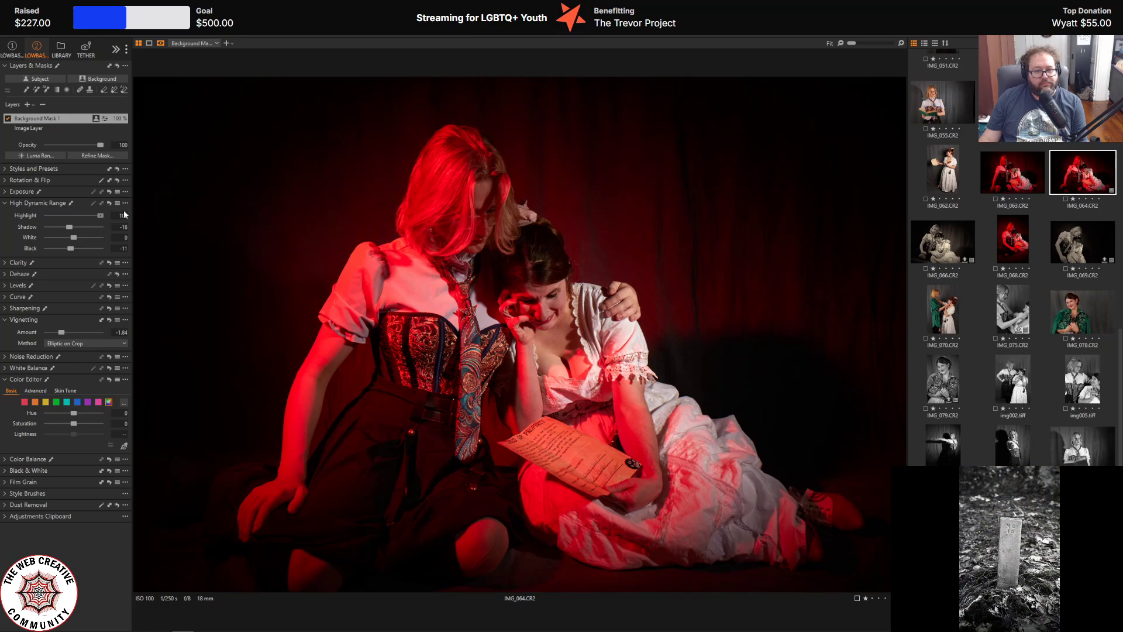
- Try different Highlight values on the background mask layer and reset Highlight to 0
{"action": "left_click_drag", "start_coordinate": [124, 214], "coordinate": [1, 217]}
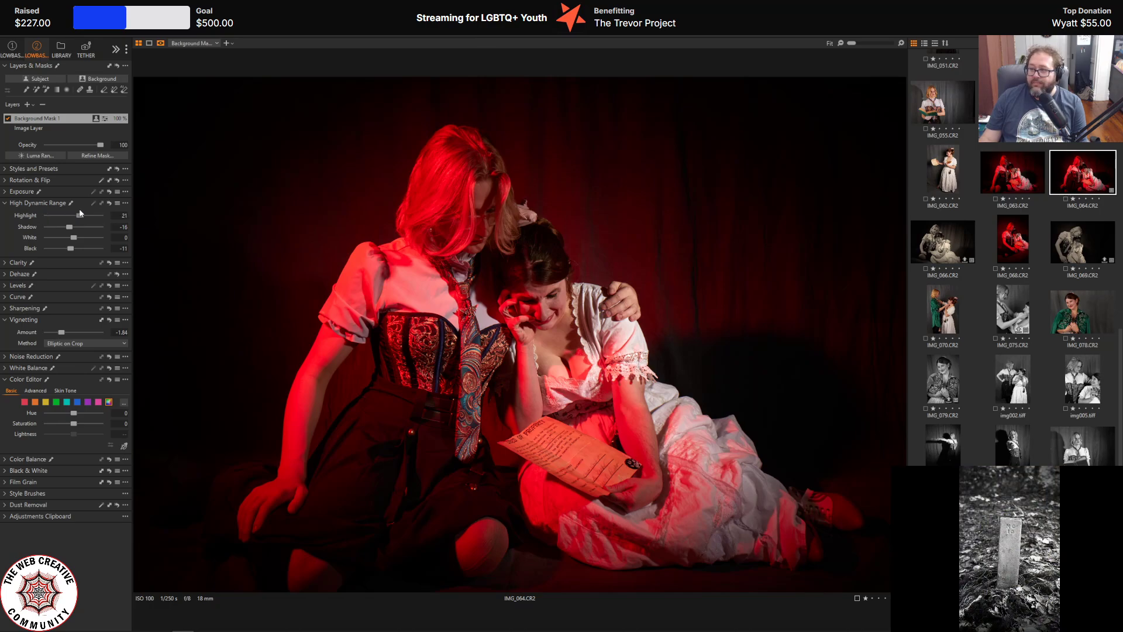
{"action": "left_click", "coordinate": [124, 214]}
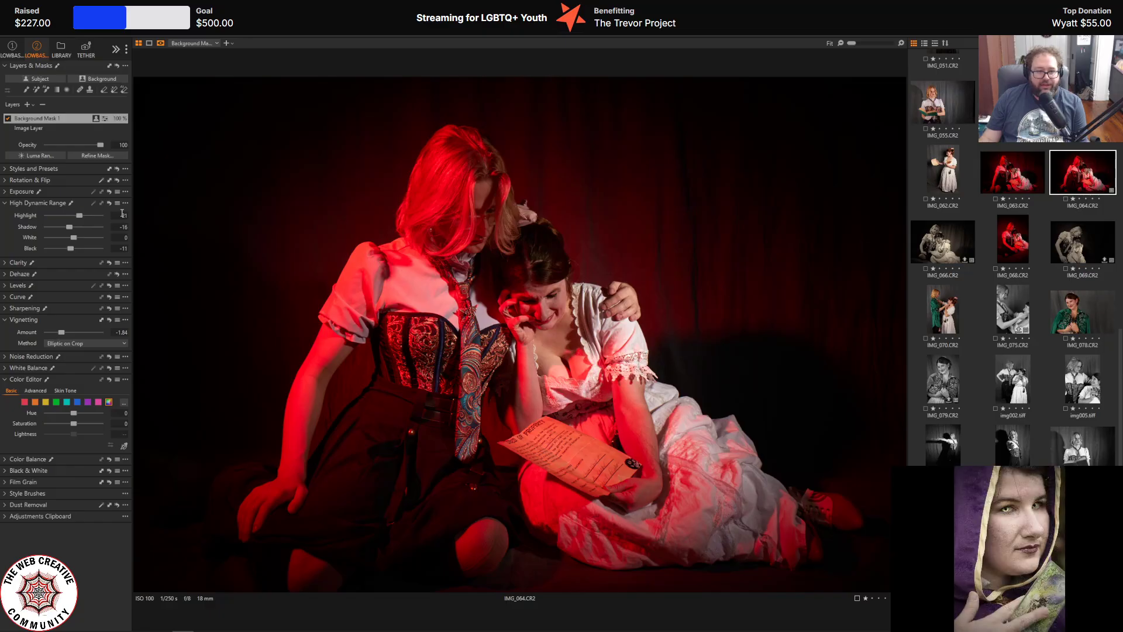
{"action": "type", "text": "0"}
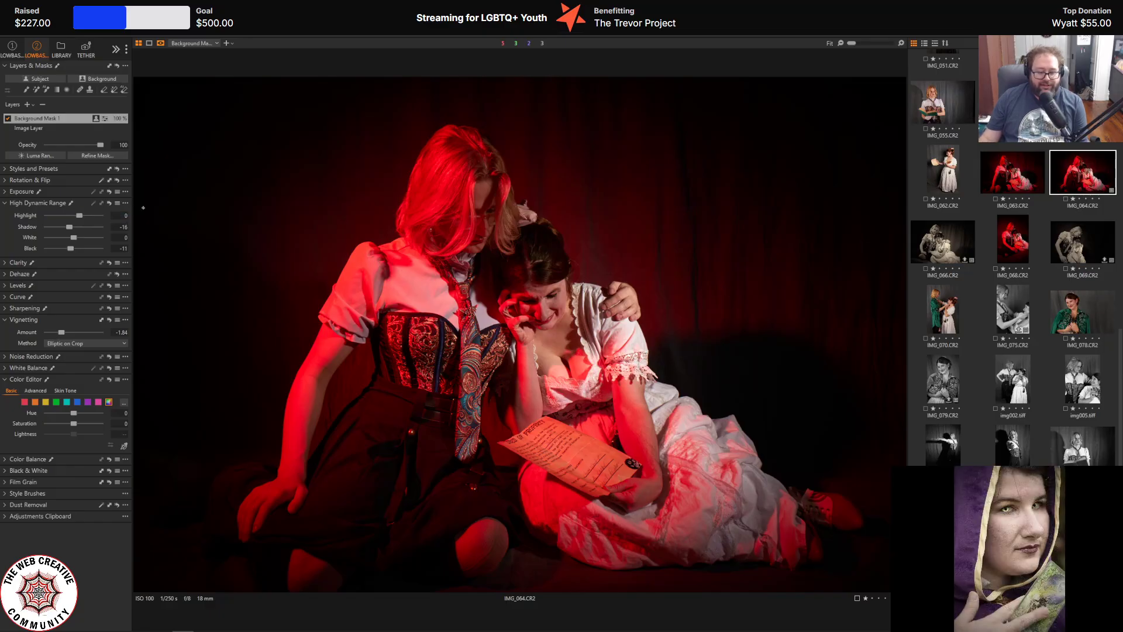
{"action": "key", "text": "Tab"}
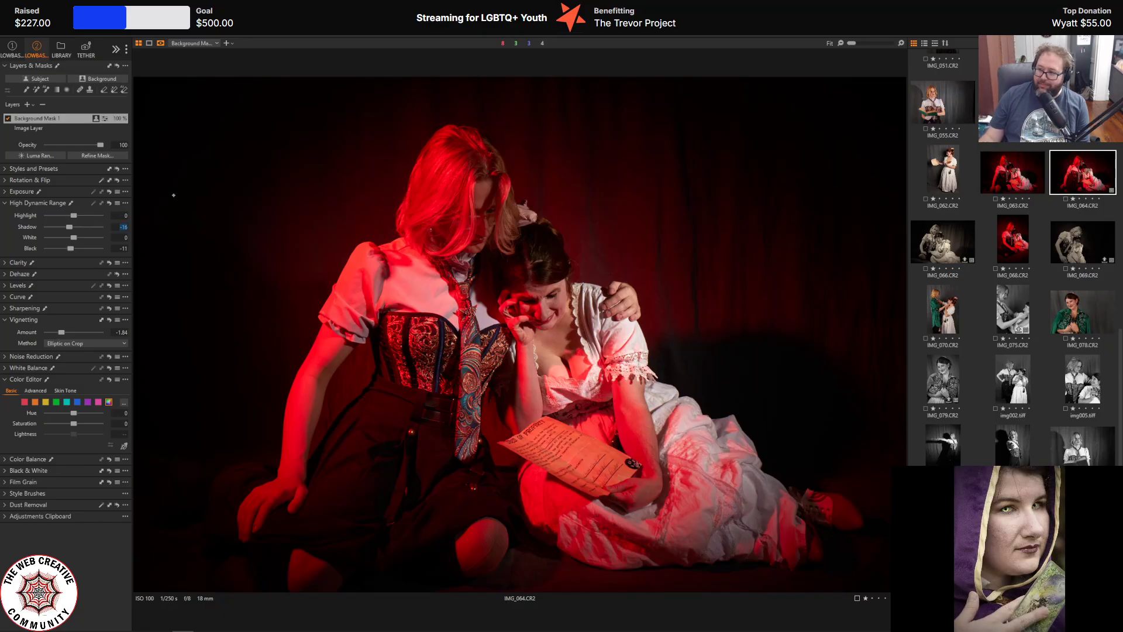
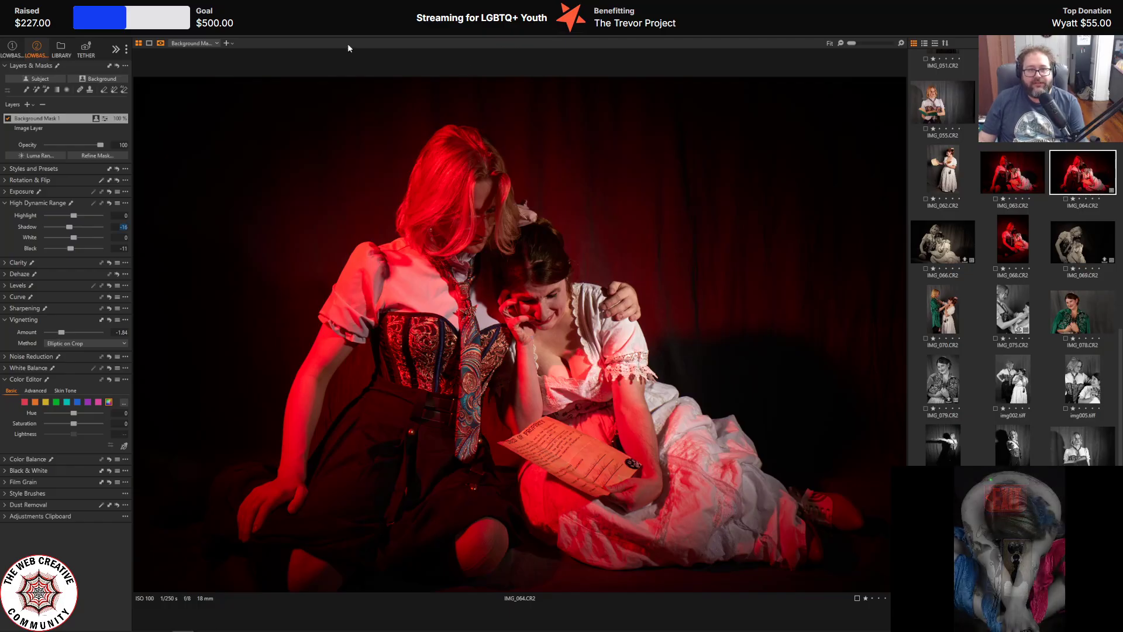
- Compare the full edited photo IMG_064 with its unedited version and make IMG_064 with its Image Layer the active selection
{"action": "key", "text": "y"}
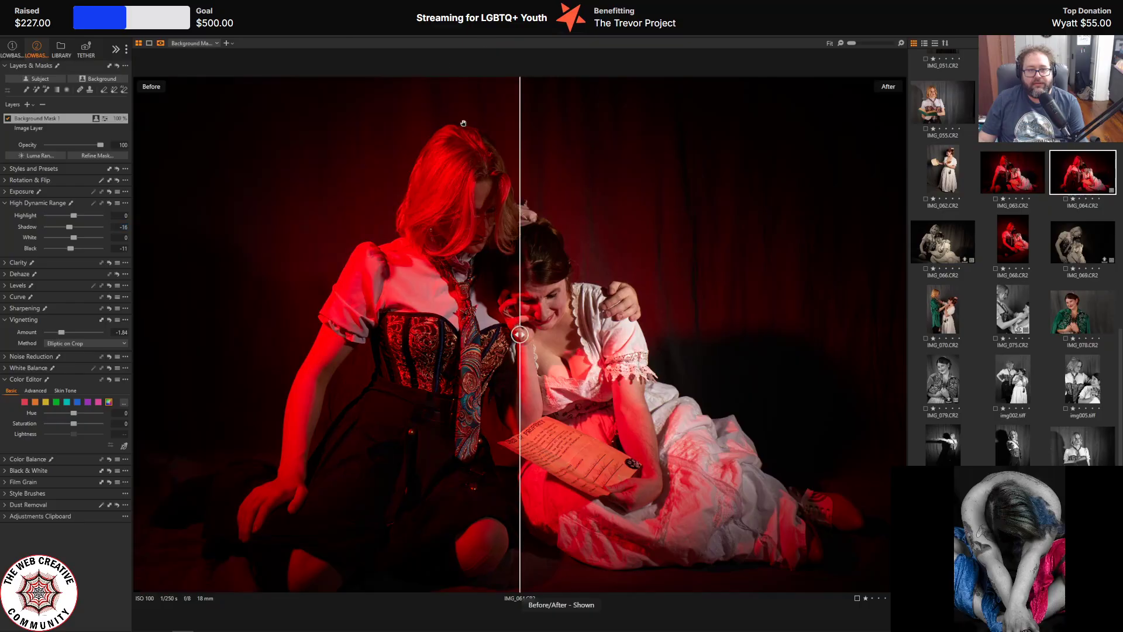
{"action": "left_click_drag", "start_coordinate": [519, 334], "coordinate": [2, 358]}
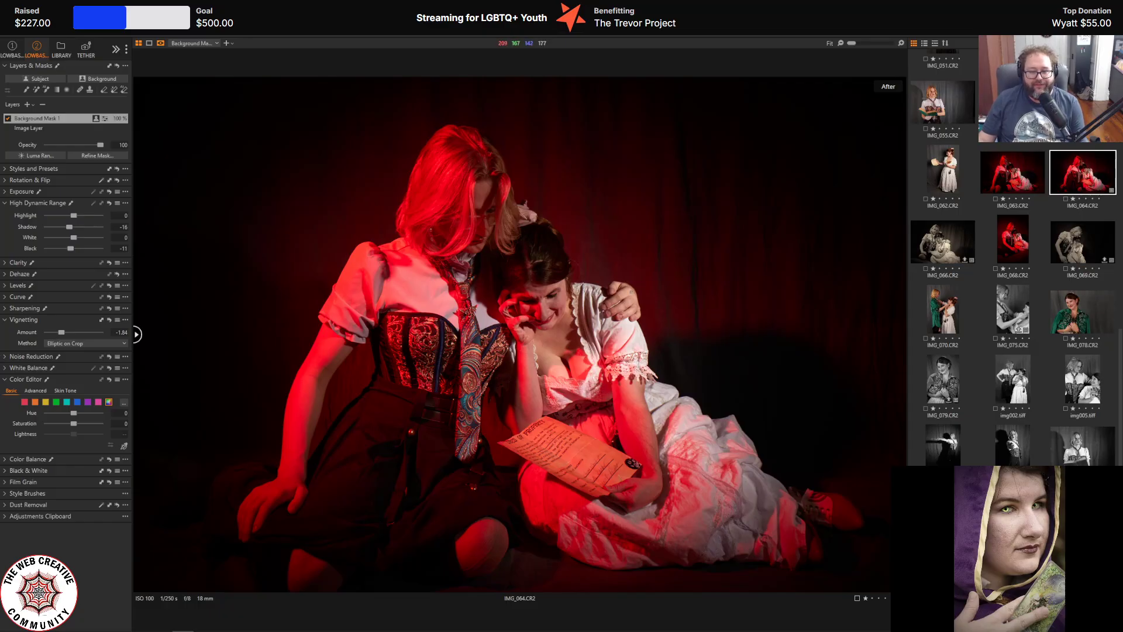
{"action": "left_click", "coordinate": [27, 129]}
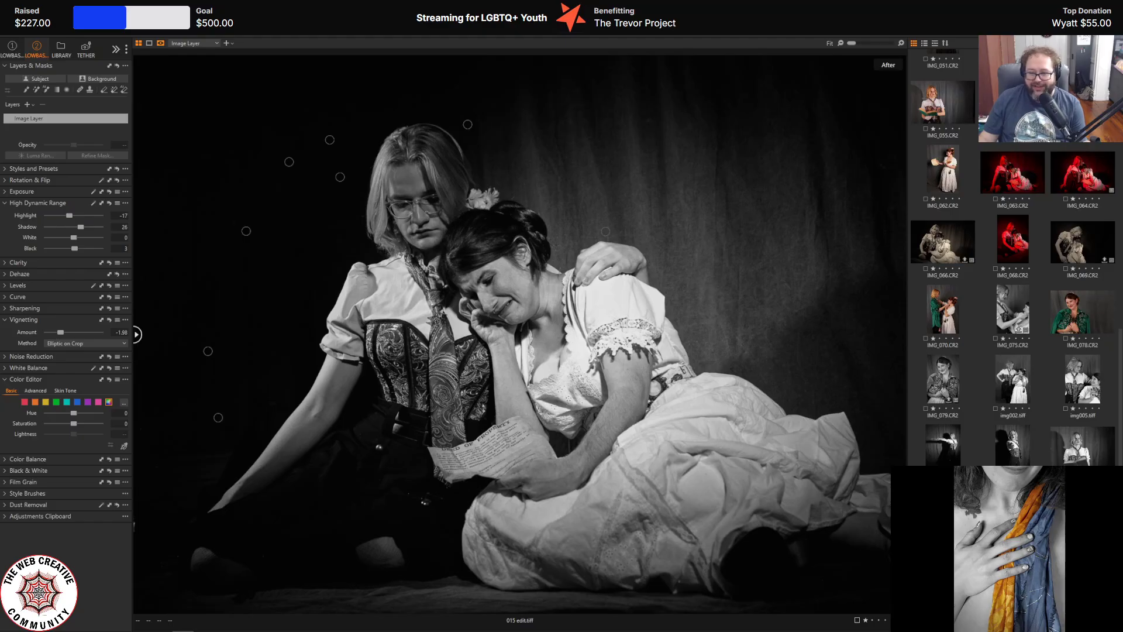
{"action": "left_click", "coordinate": [1081, 169]}
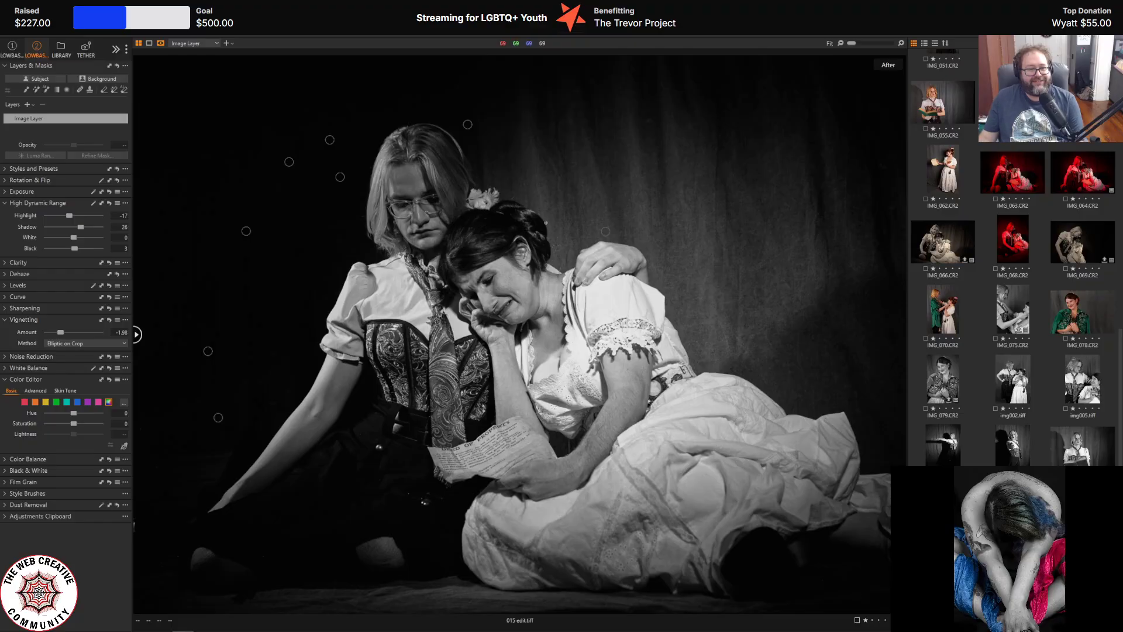
{"action": "left_click", "coordinate": [1079, 181]}
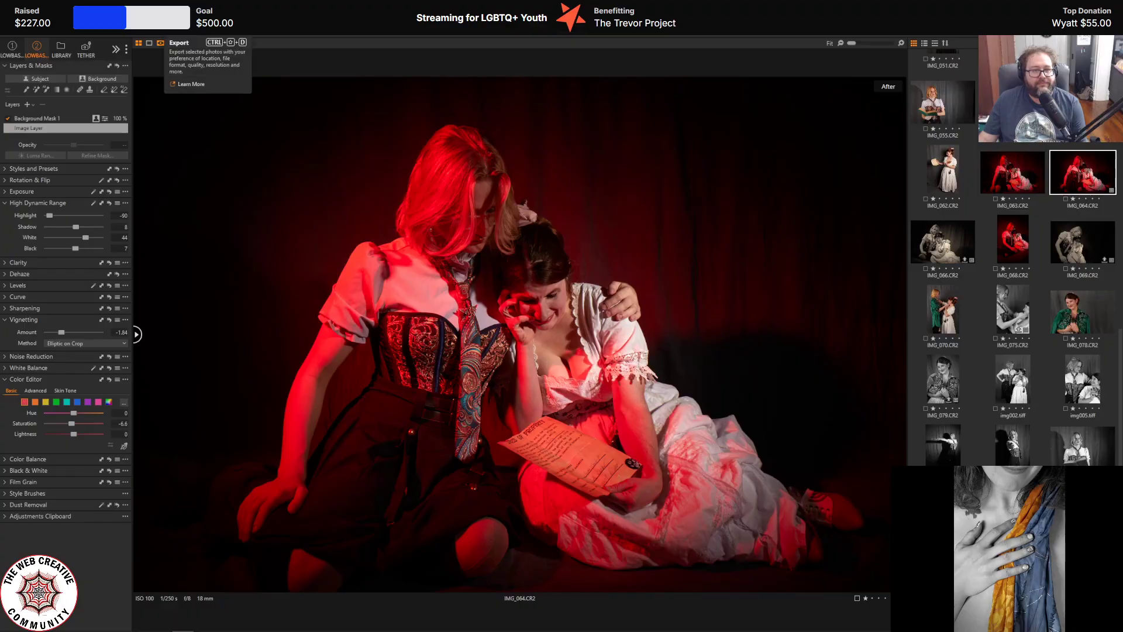
- Open the export settings for IMG_064 and choose the C1 Edits folder of the 11-10-2024 shoot as the destination
{"action": "key", "text": "ctrl+shift+e"}
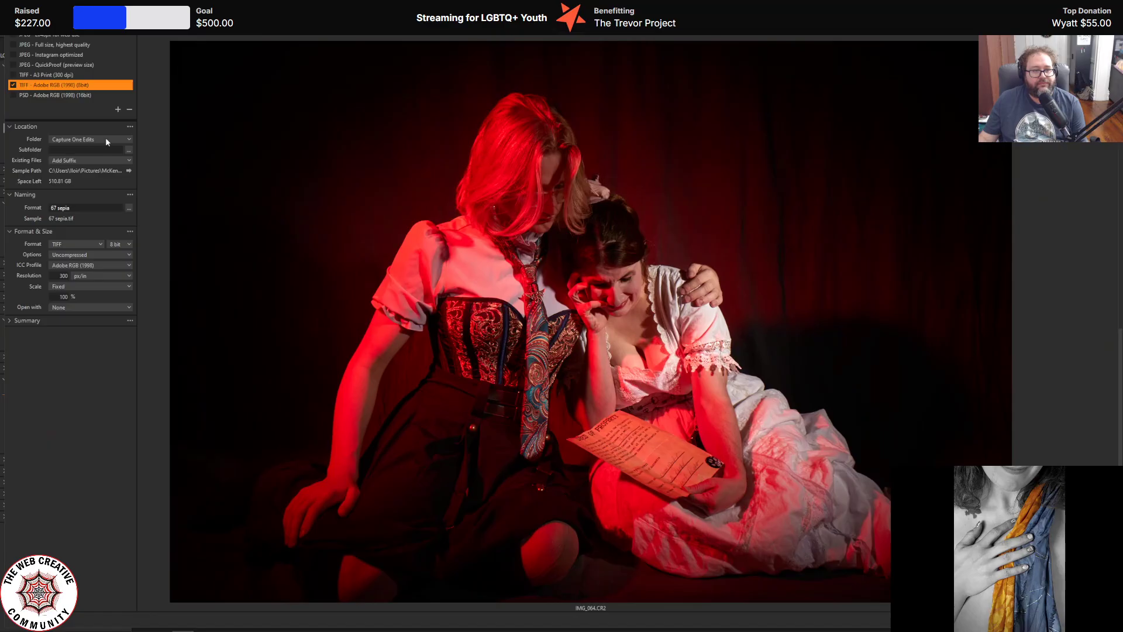
{"action": "left_click", "coordinate": [105, 138]}
{"action": "left_click", "coordinate": [102, 184]}
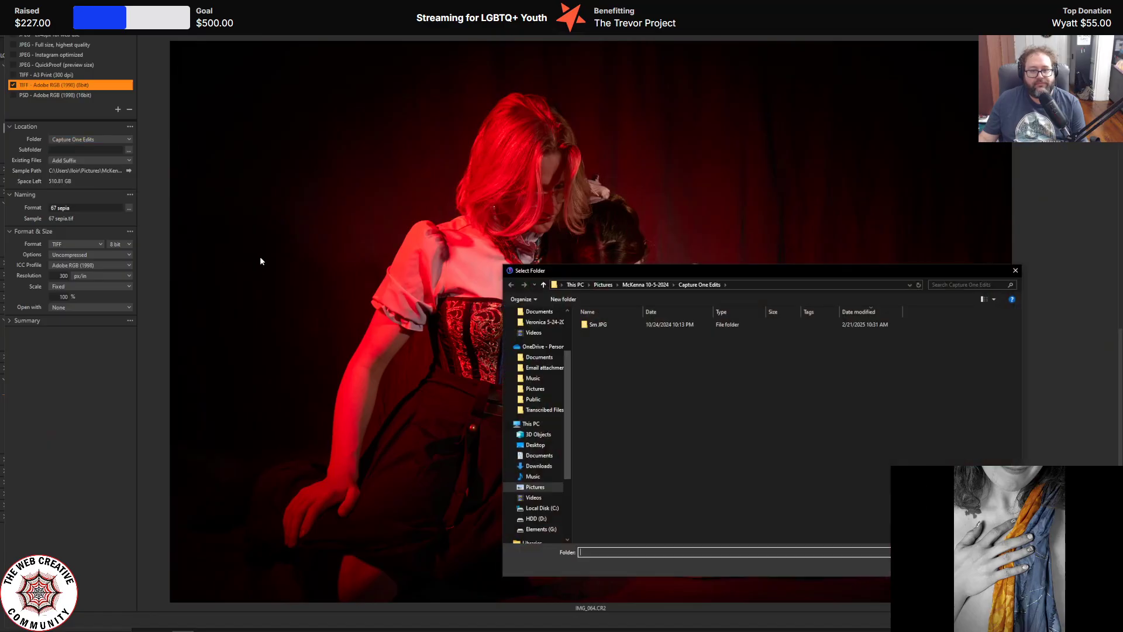
{"action": "left_click", "coordinate": [651, 285]}
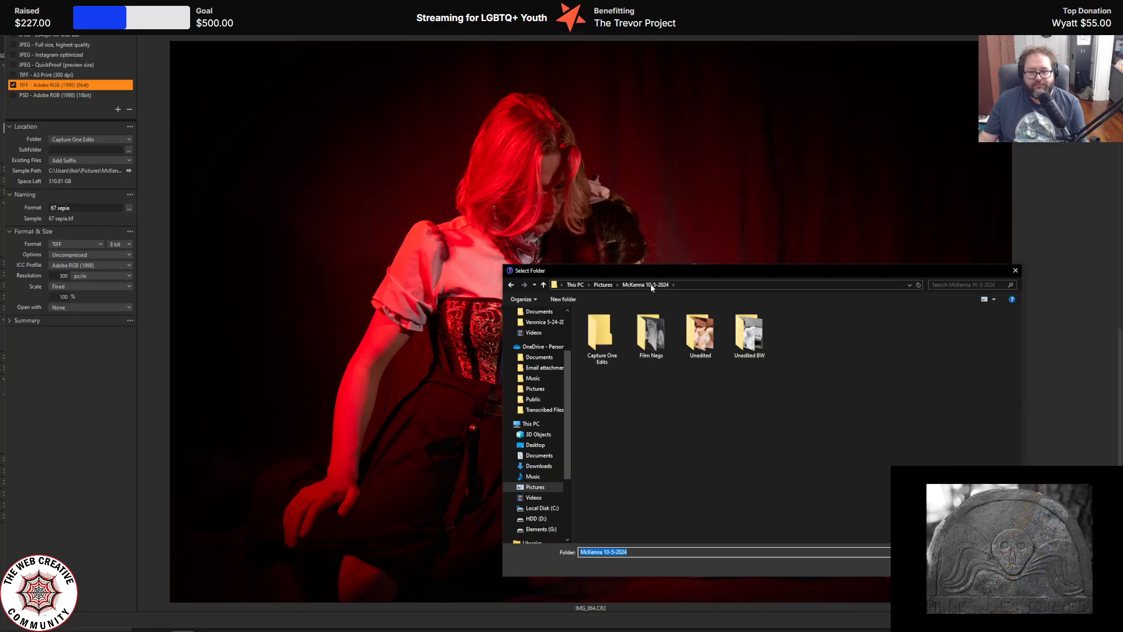
{"action": "left_click", "coordinate": [603, 285]}
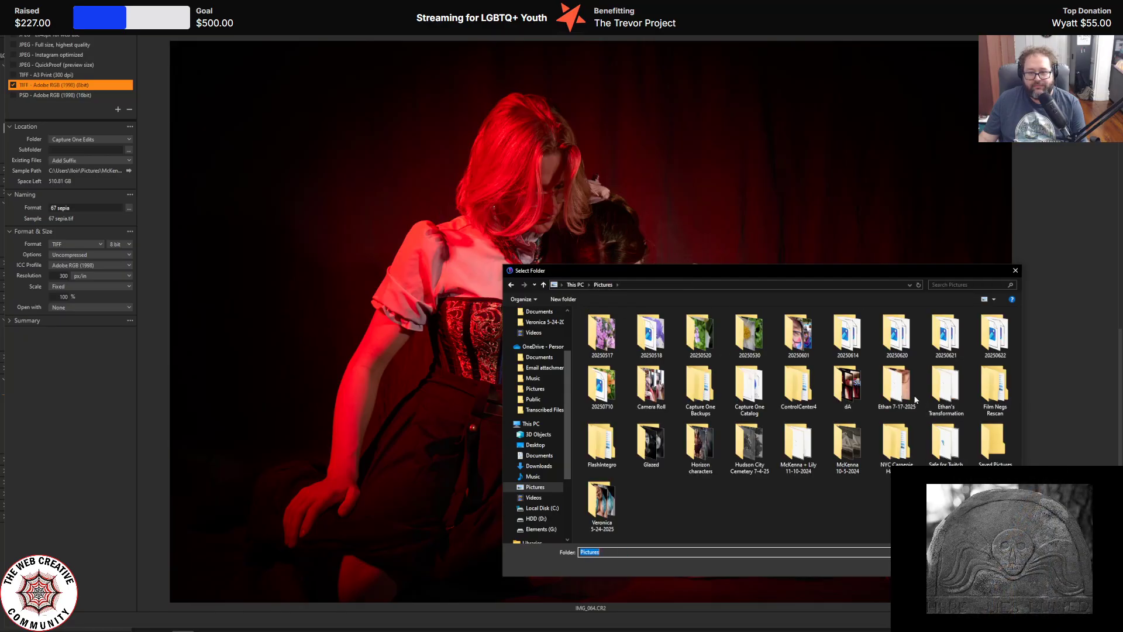
{"action": "double_click", "coordinate": [805, 462]}
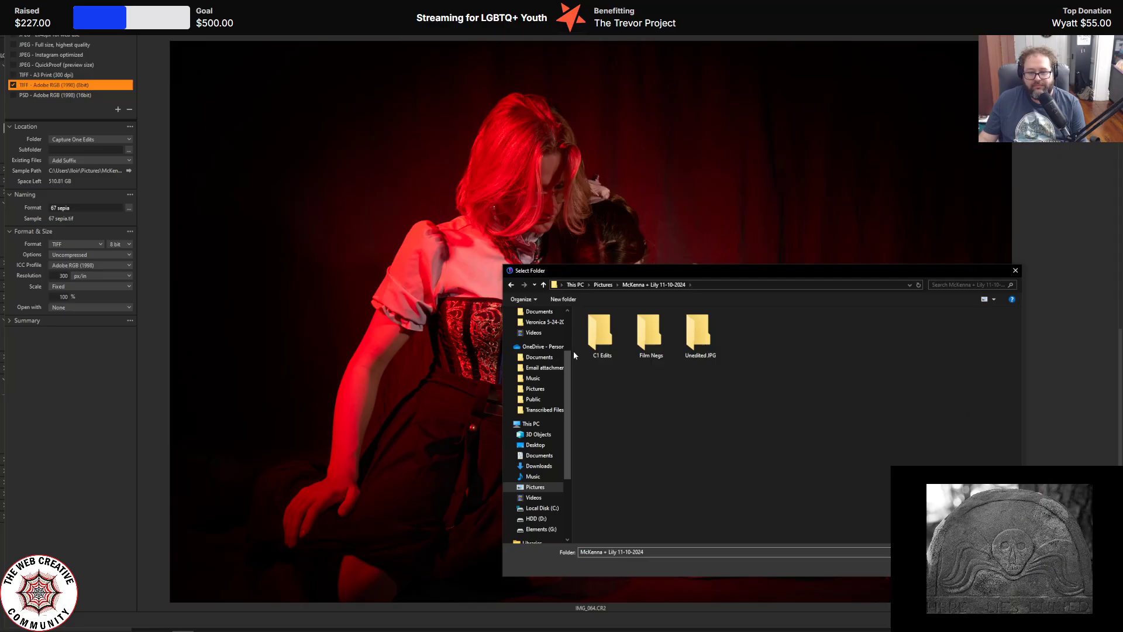
{"action": "double_click", "coordinate": [600, 332]}
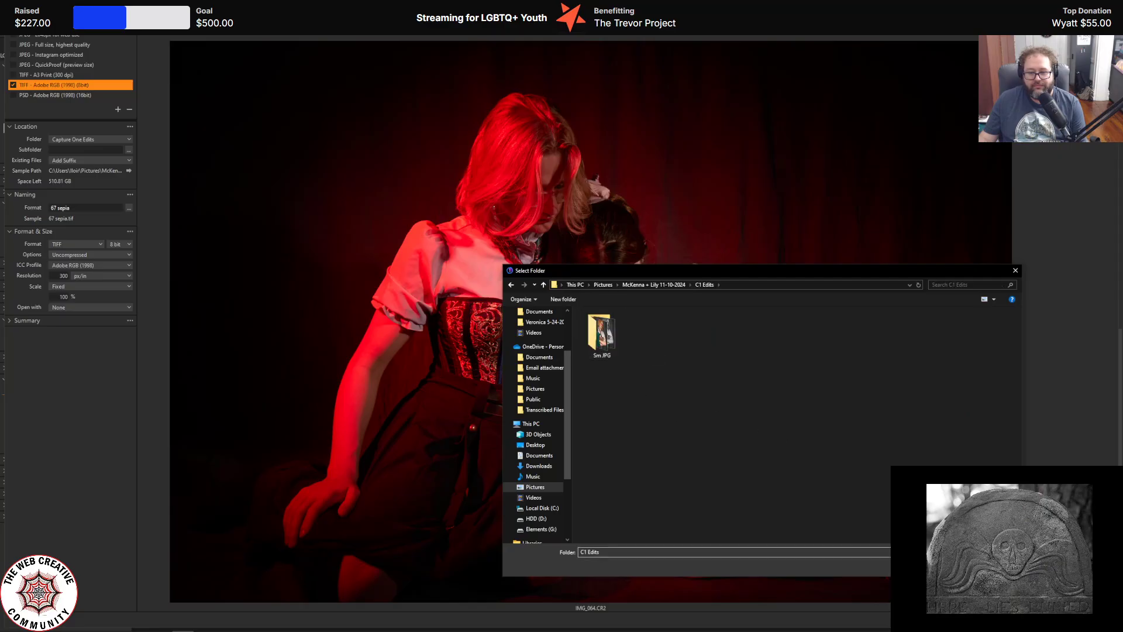
{"action": "key", "text": "Return"}
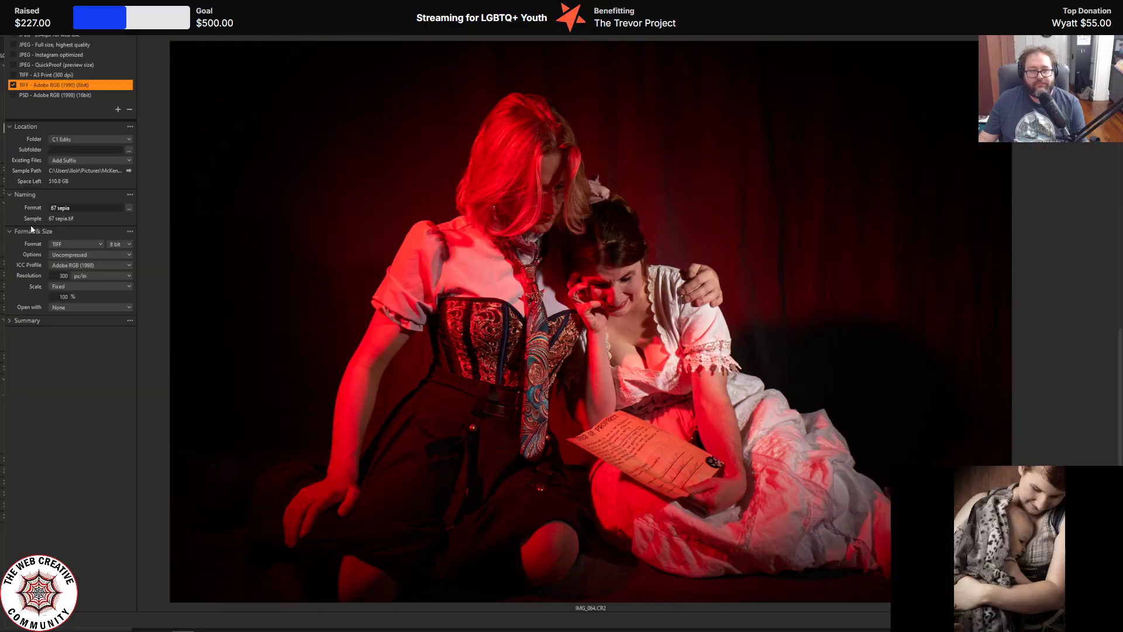
- Name the export file 64 and export the photo as an 8-bit Adobe RGB (1998) TIFF
{"action": "triple_click", "coordinate": [87, 208]}
{"action": "type", "text": "64"}
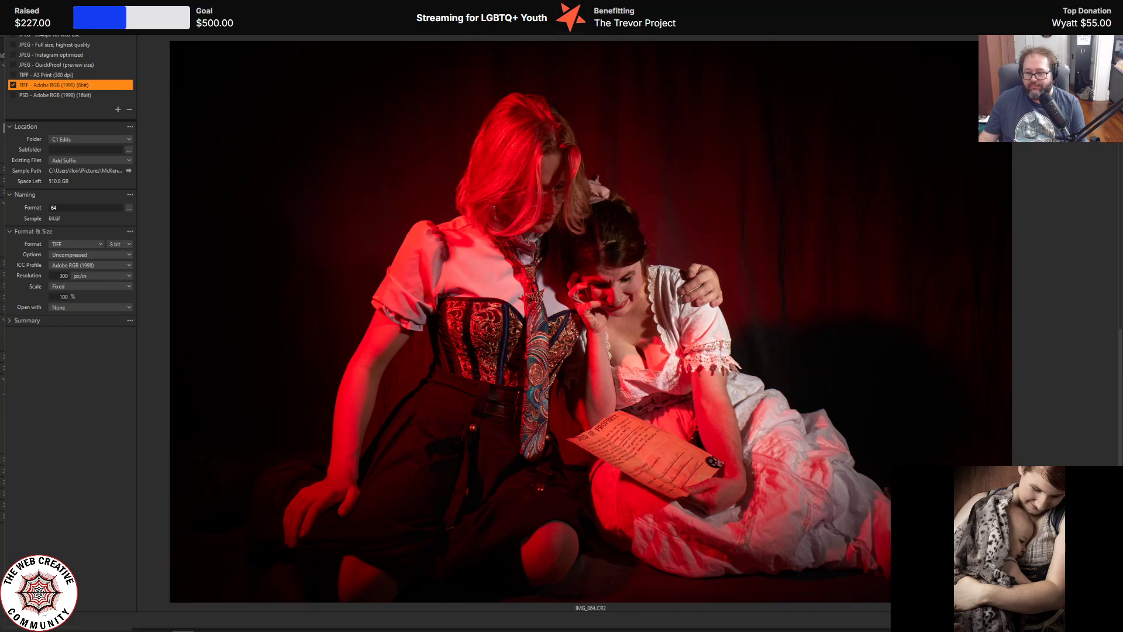
{"action": "left_click", "coordinate": [1089, 620]}
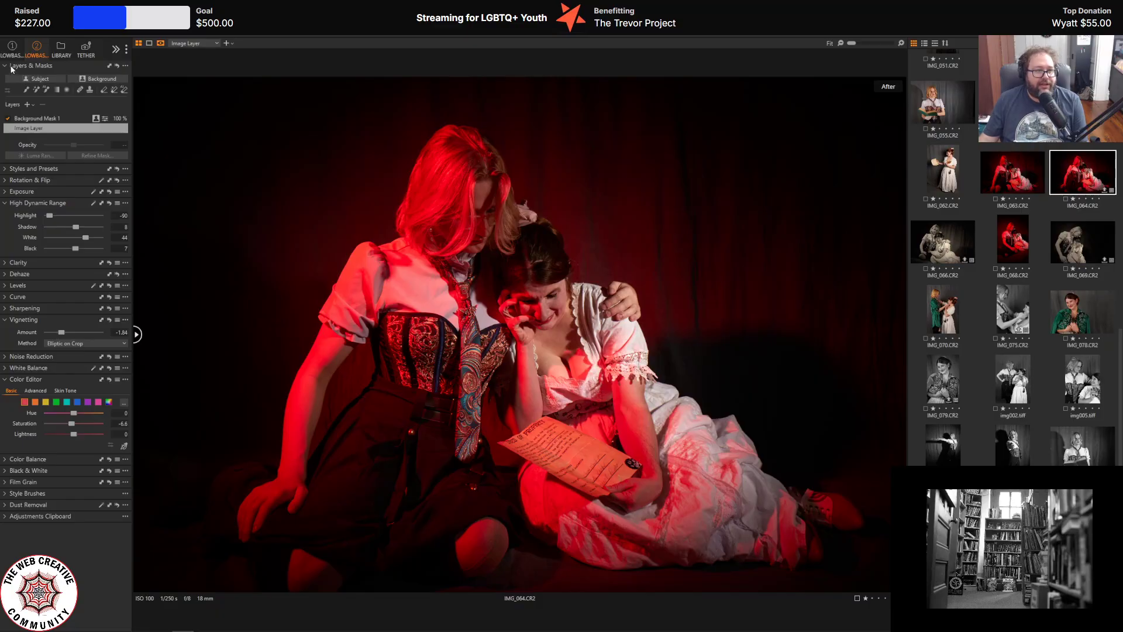
- Look through the shoot's photos, including IMG_047, IMG_050 and IMG_035, for the next one to edit and open IMG_043
{"action": "left_click", "coordinate": [6, 170]}
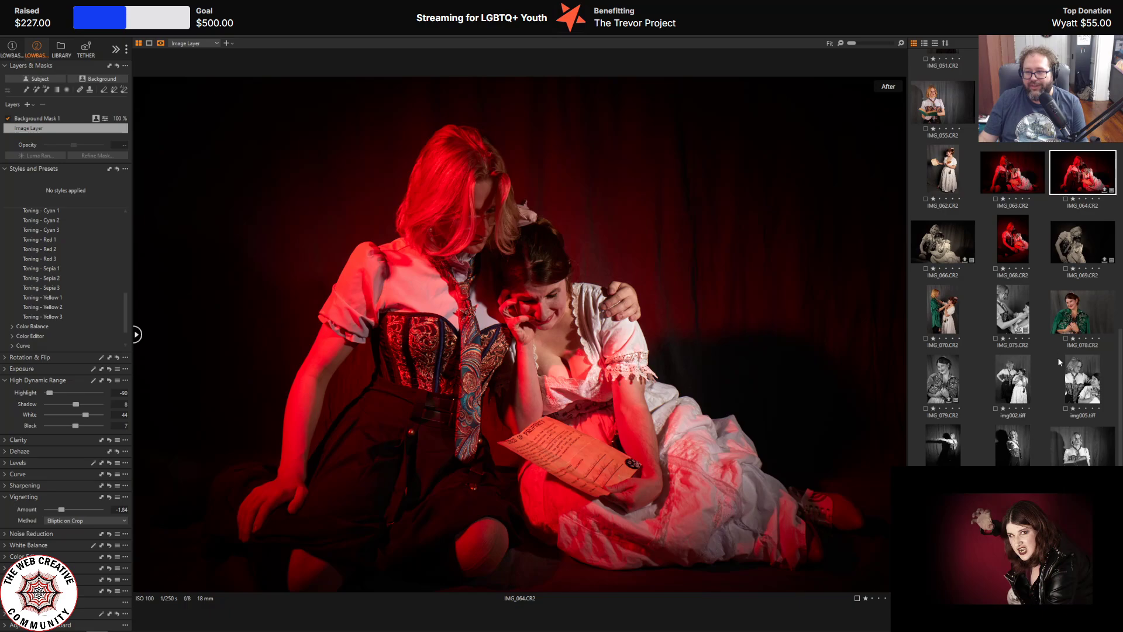
{"action": "scroll", "coordinate": [1079, 392], "scroll_direction": "up", "scroll_amount": 3}
{"action": "scroll", "coordinate": [1080, 392], "scroll_direction": "up", "scroll_amount": 5}
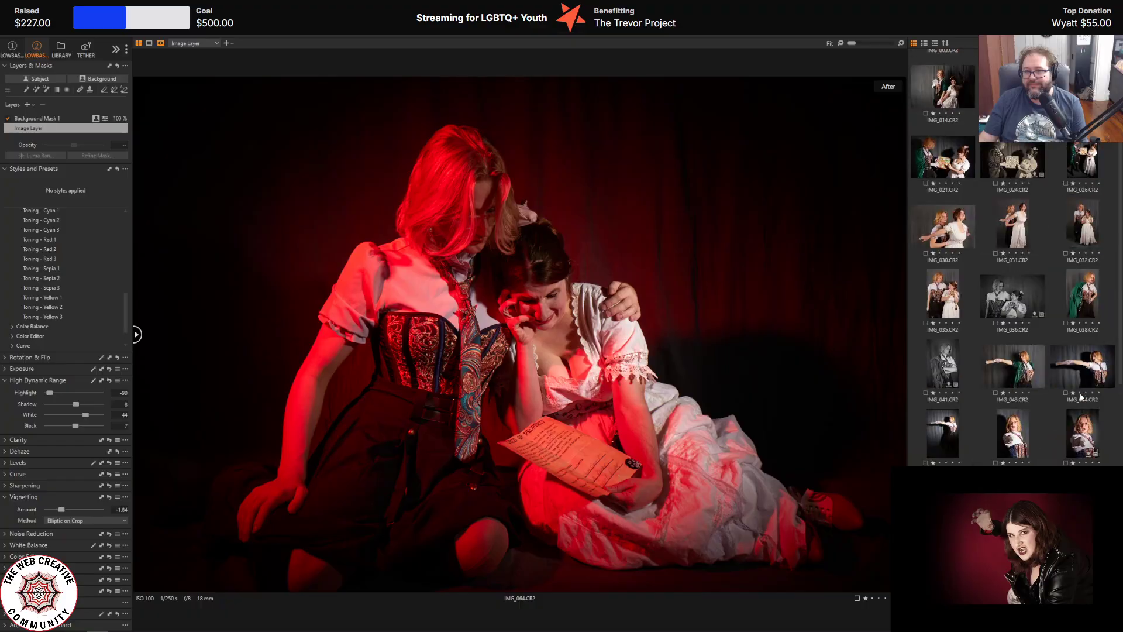
{"action": "scroll", "coordinate": [1080, 397], "scroll_direction": "up", "scroll_amount": 2}
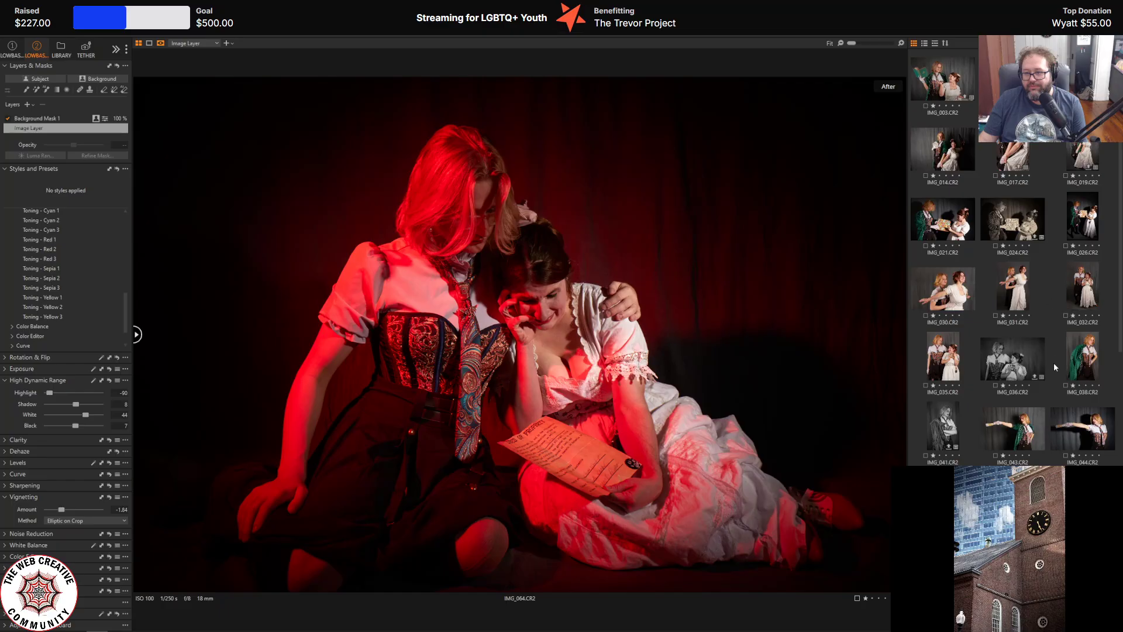
{"action": "scroll", "coordinate": [1011, 264], "scroll_direction": "down", "scroll_amount": 3}
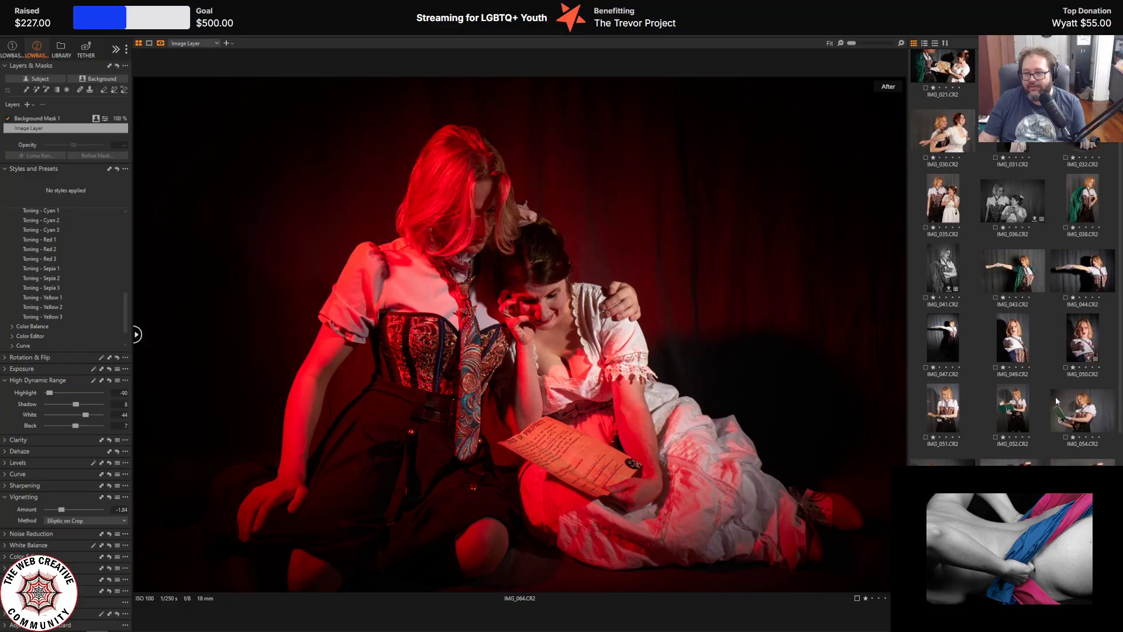
{"action": "left_click", "coordinate": [946, 326]}
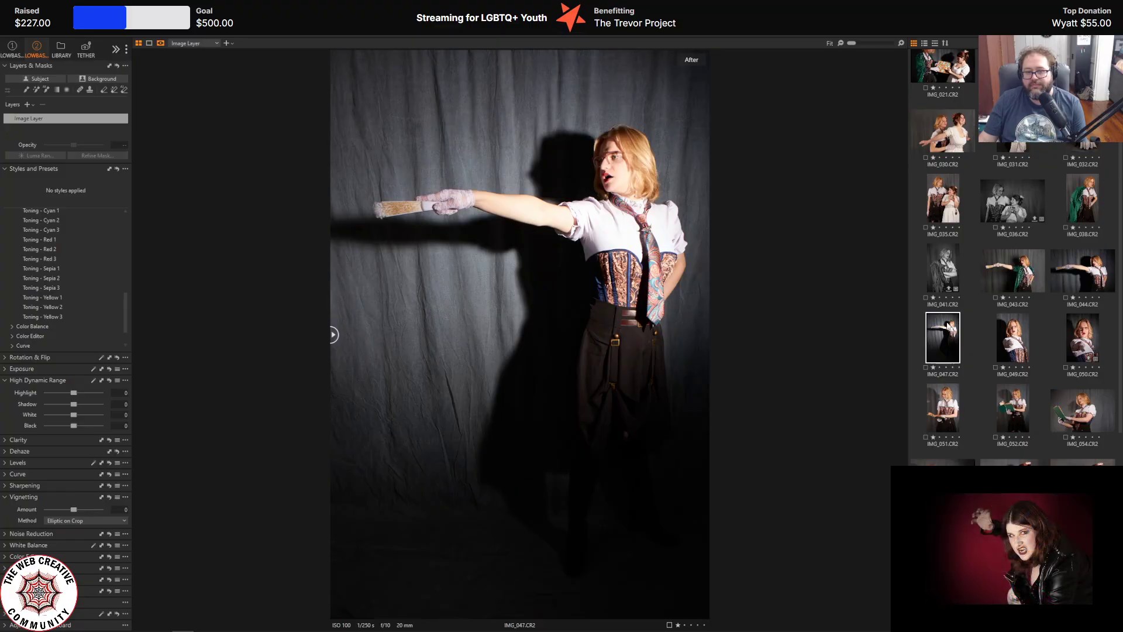
{"action": "left_click", "coordinate": [1080, 326]}
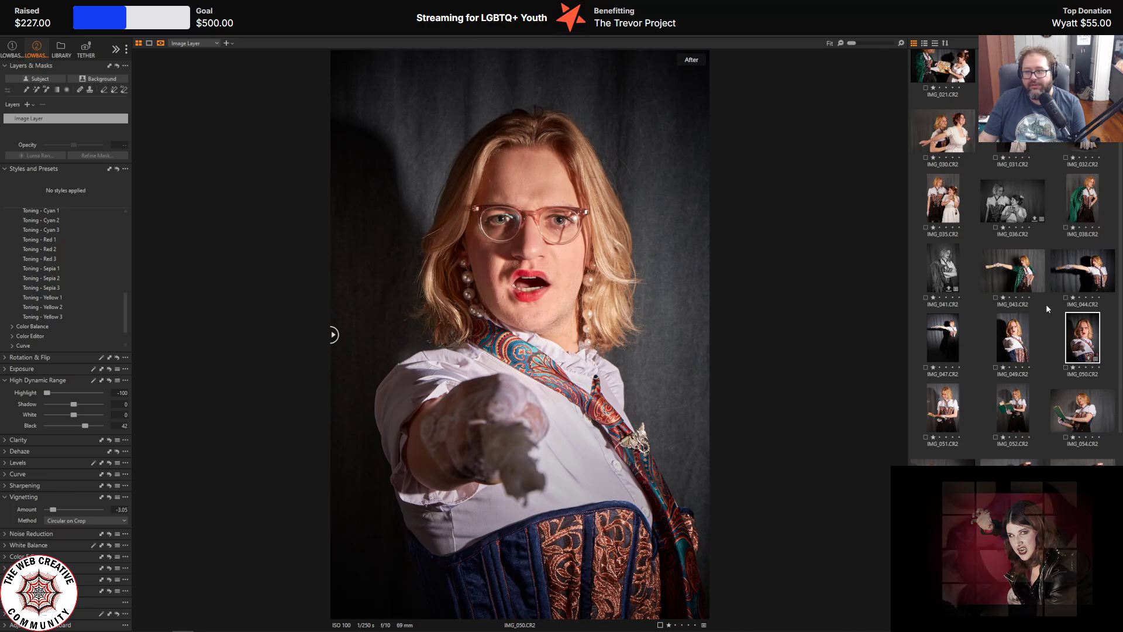
{"action": "key", "text": "ctrl+d"}
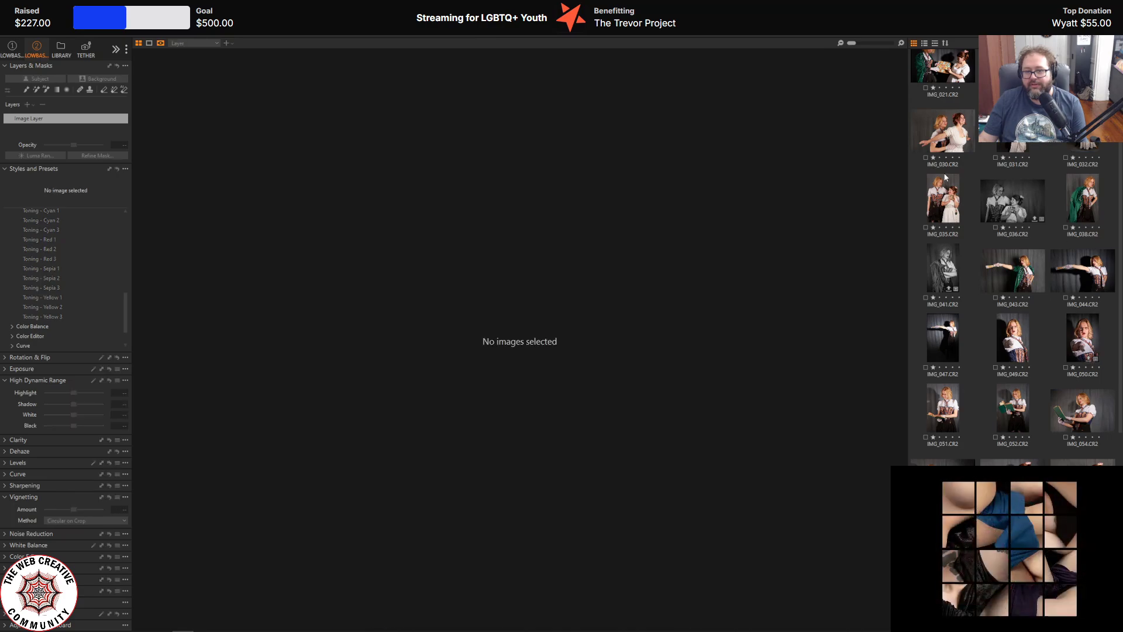
{"action": "left_click", "coordinate": [947, 191]}
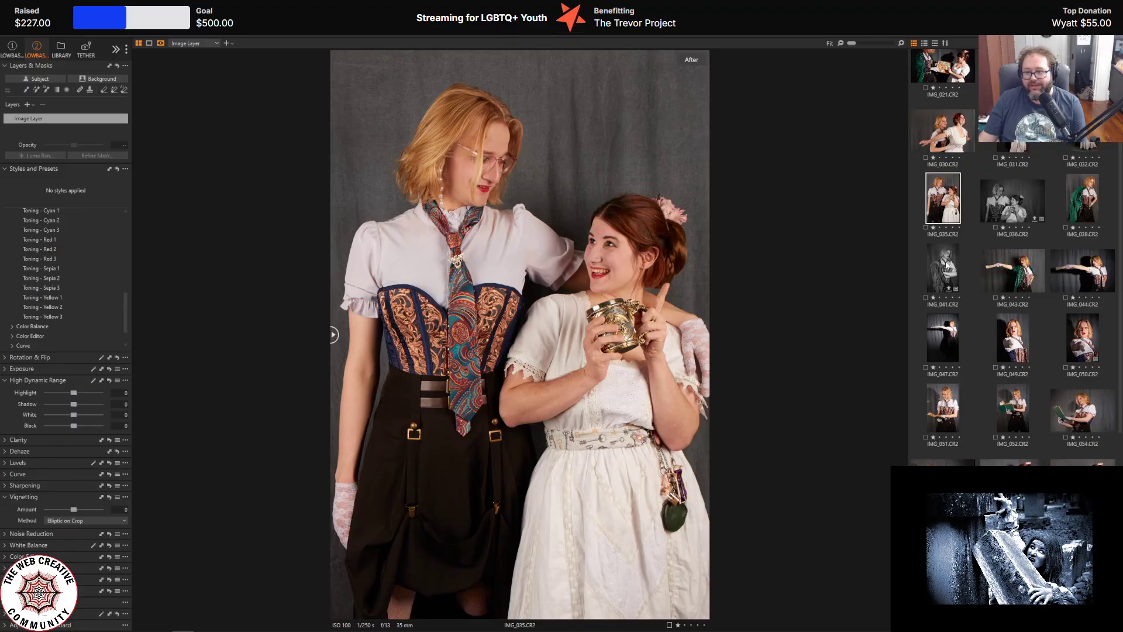
{"action": "left_click", "coordinate": [1002, 272]}
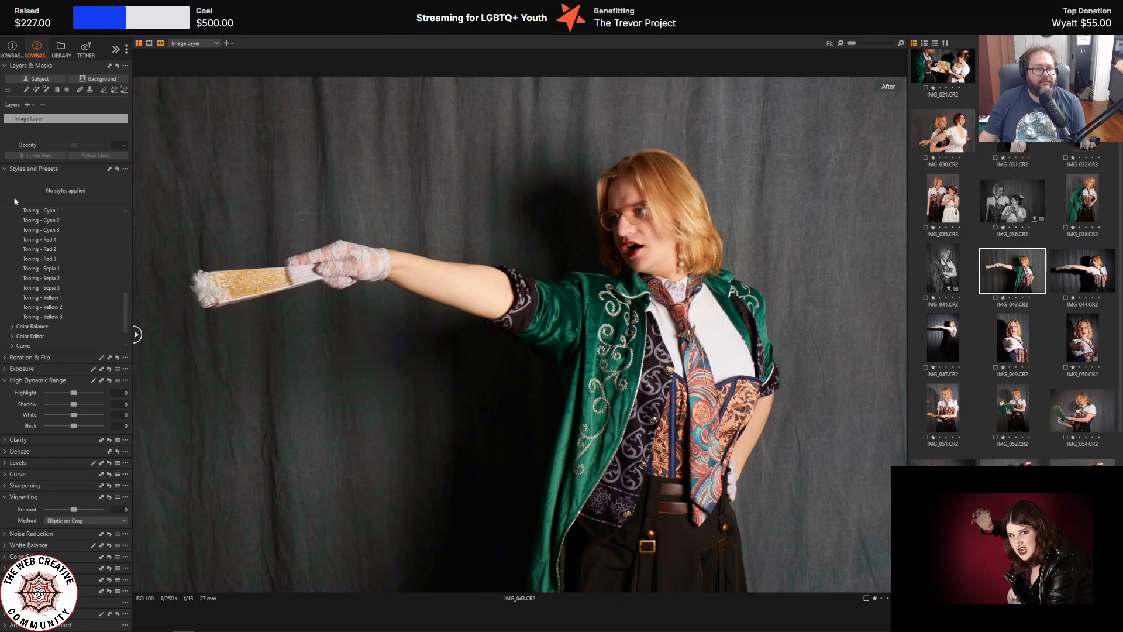
{"action": "left_click", "coordinate": [9, 169]}
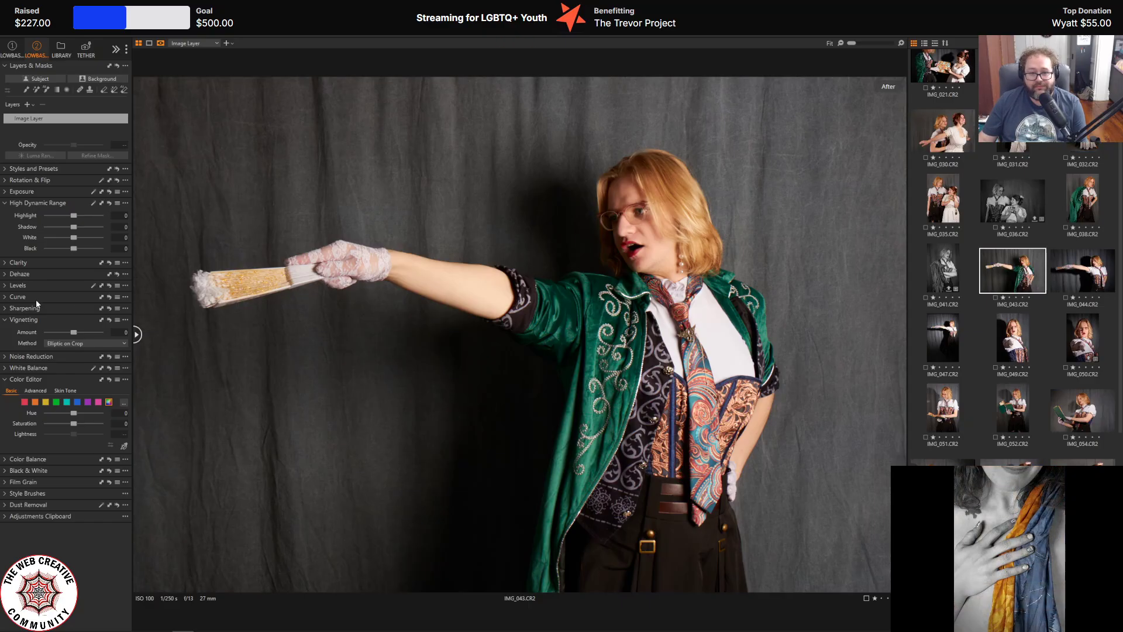
- View the edited photo IMG_019 for reference and return to IMG_043
{"action": "scroll", "coordinate": [1012, 292], "scroll_direction": "up", "scroll_amount": 3}
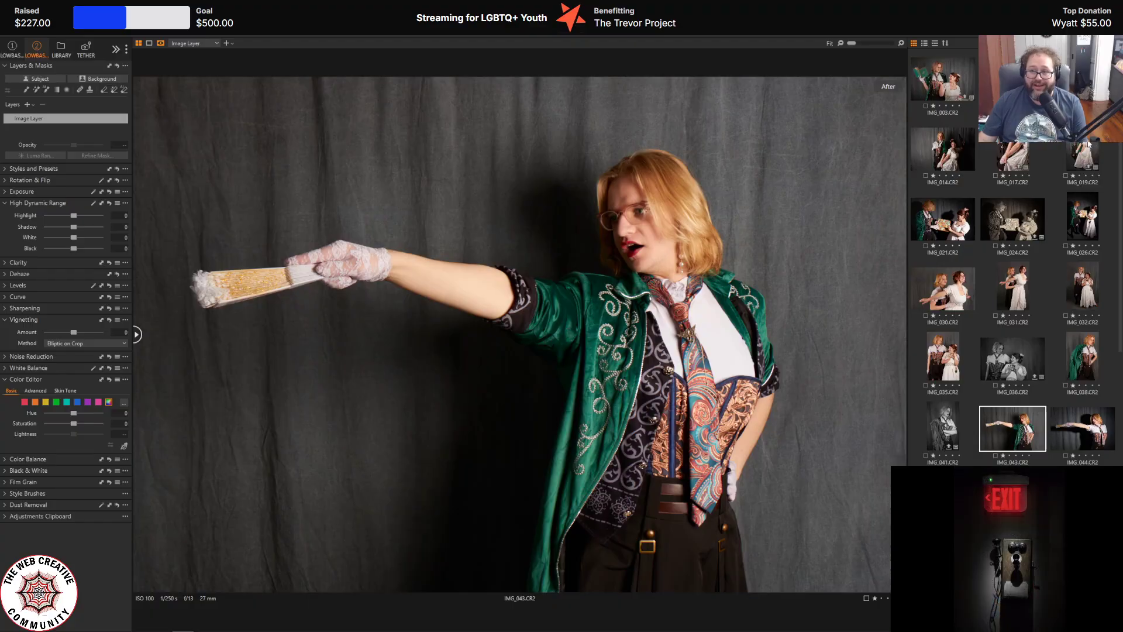
{"action": "left_click", "coordinate": [1081, 157]}
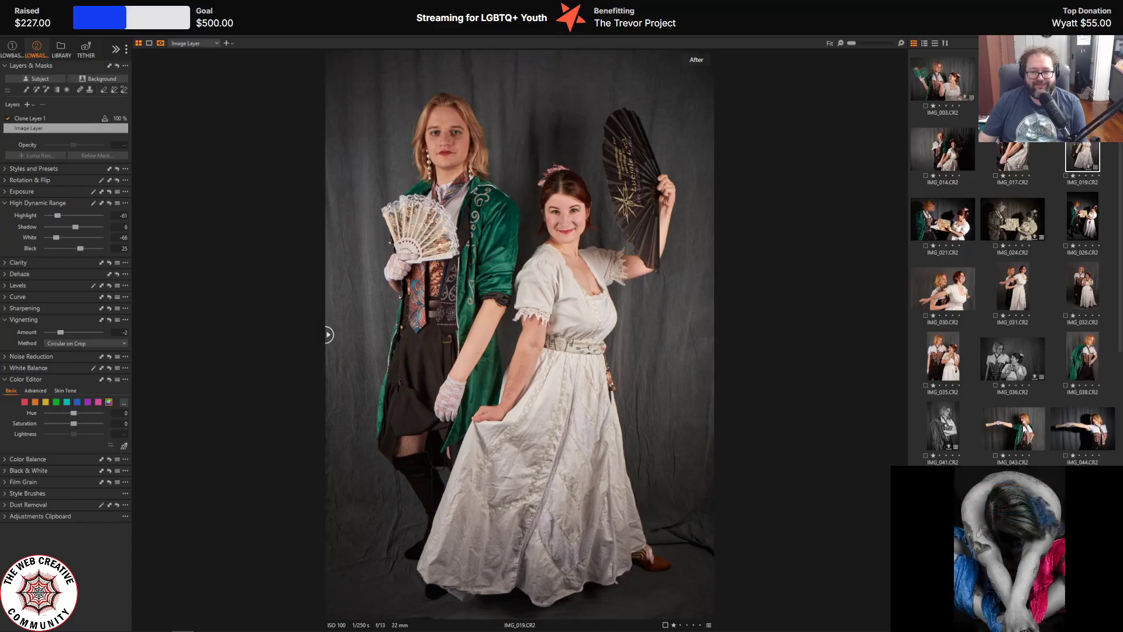
{"action": "left_click", "coordinate": [1012, 429]}
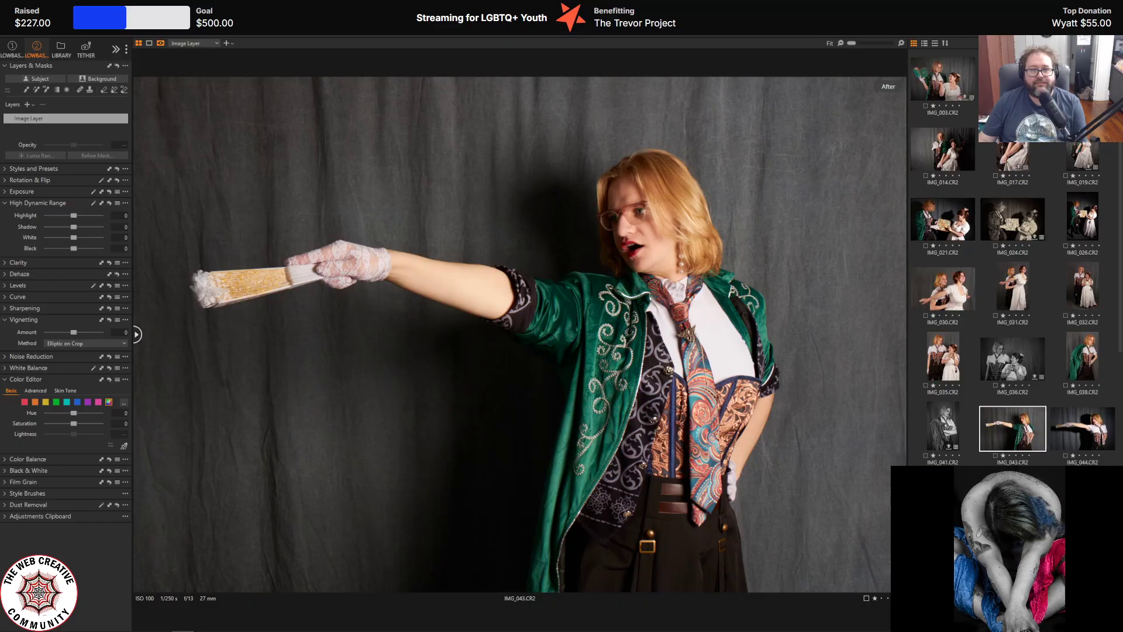
- Hide the before/after comparison and crop IMG_043 to about 16.19 × 10.79 in, framing the figure and the outstretched fan
{"action": "key", "text": "y"}
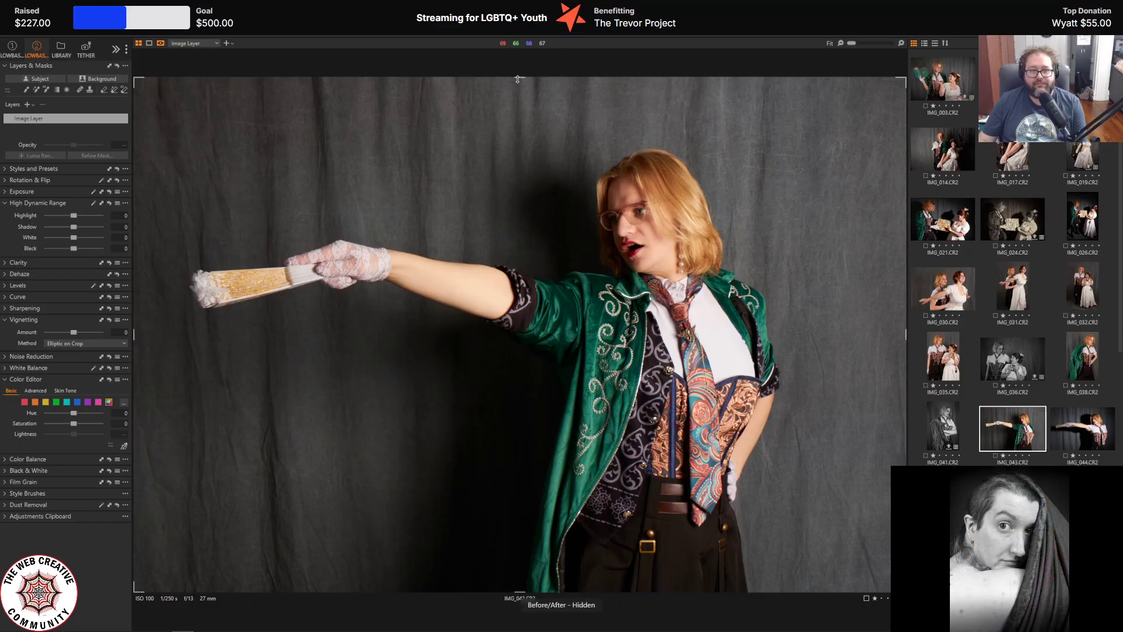
{"action": "left_click_drag", "start_coordinate": [518, 79], "coordinate": [514, 134]}
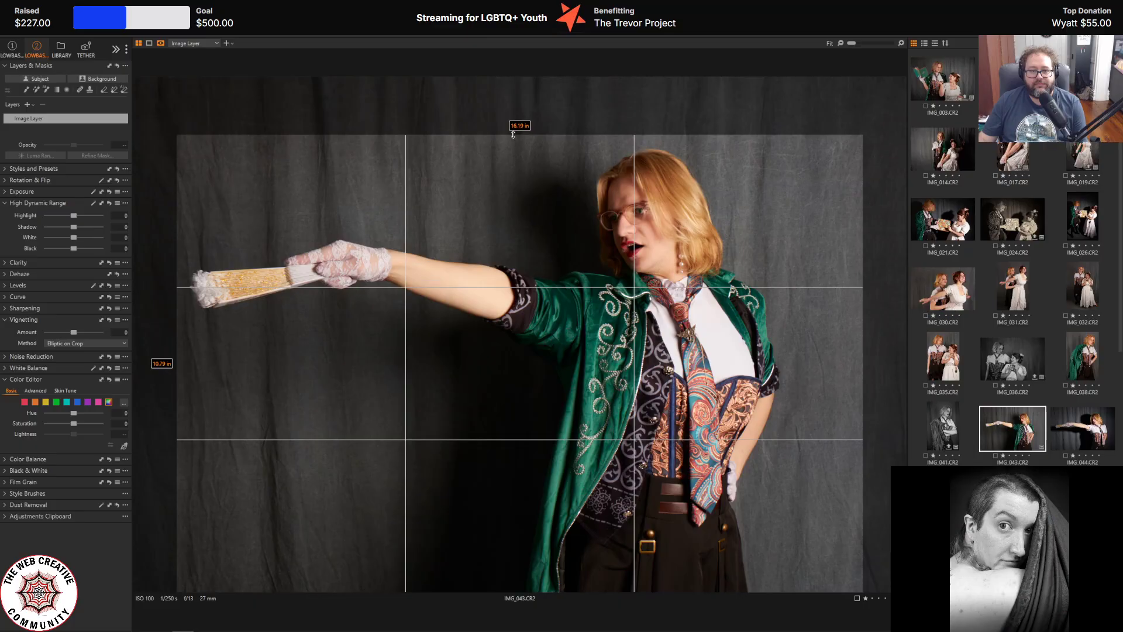
{"action": "left_click_drag", "start_coordinate": [522, 197], "coordinate": [504, 196]}
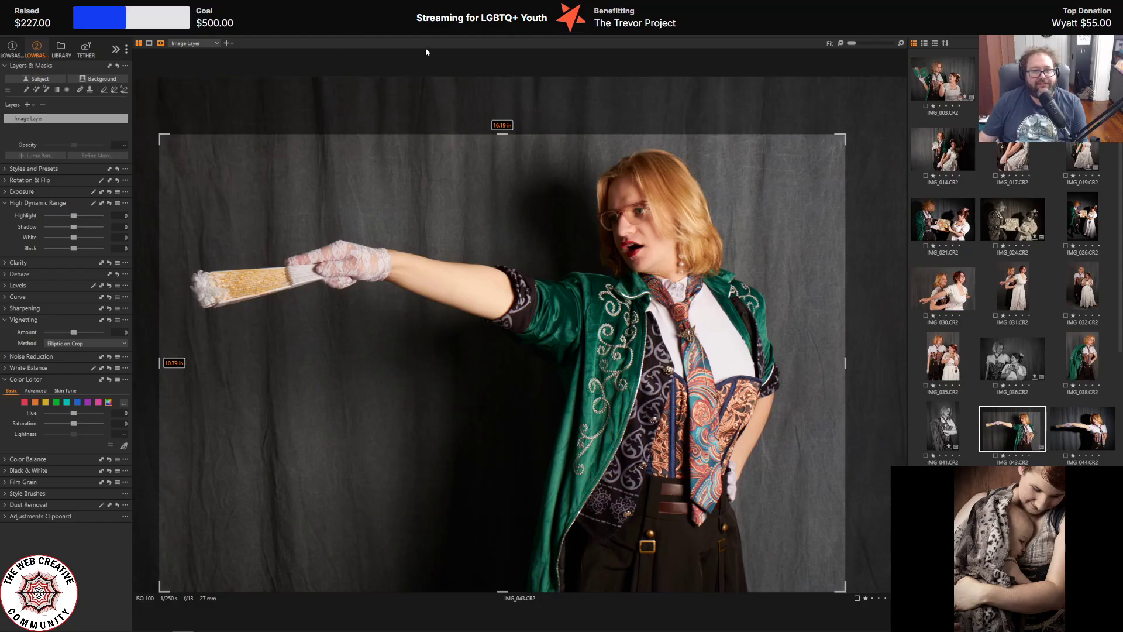
{"action": "key", "text": "Return"}
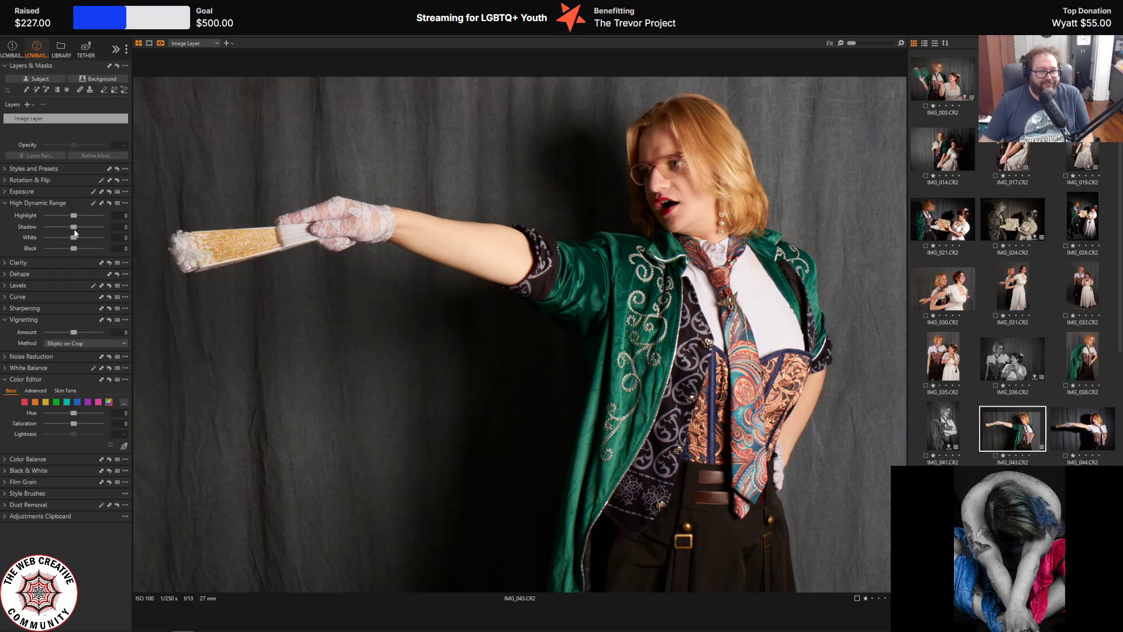
- Set the High Dynamic Range of IMG_043 to Highlight -100, White 43 and Shadow 30
{"action": "left_click_drag", "start_coordinate": [73, 216], "coordinate": [1, 215]}
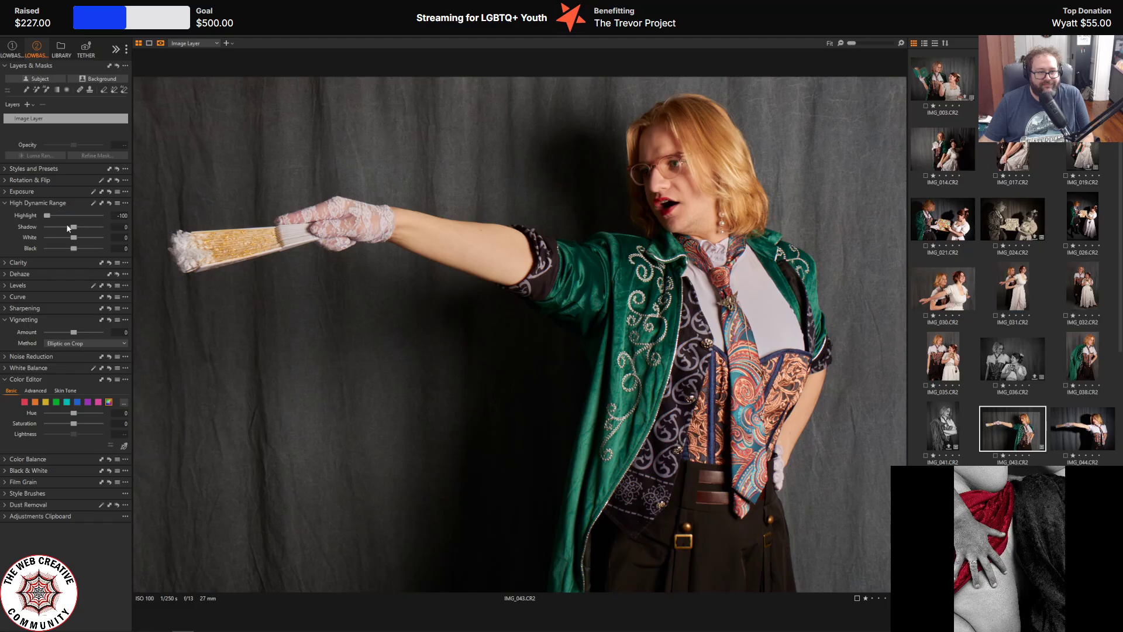
{"action": "mouse_move", "coordinate": [74, 238]}
{"action": "left_mouse_down"}
{"action": "mouse_move", "coordinate": [1, 241]}
{"action": "mouse_move", "coordinate": [142, 237]}
{"action": "mouse_move", "coordinate": [87, 238]}
{"action": "left_mouse_up"}
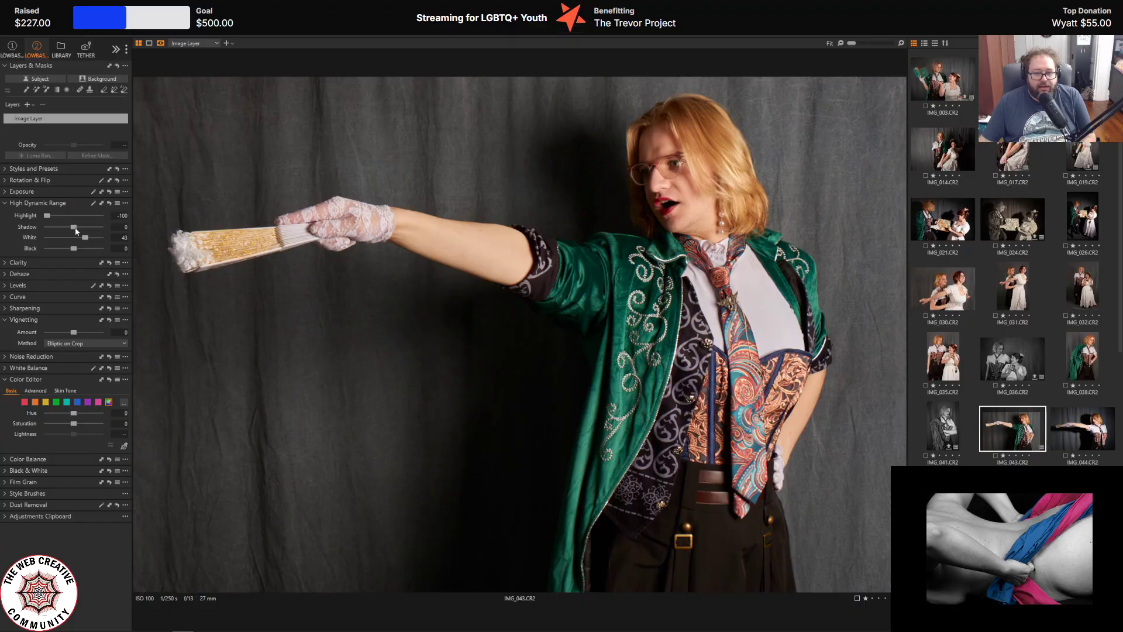
{"action": "mouse_move", "coordinate": [74, 227]}
{"action": "left_mouse_down"}
{"action": "mouse_move", "coordinate": [93, 228]}
{"action": "mouse_move", "coordinate": [85, 234]}
{"action": "left_mouse_up"}
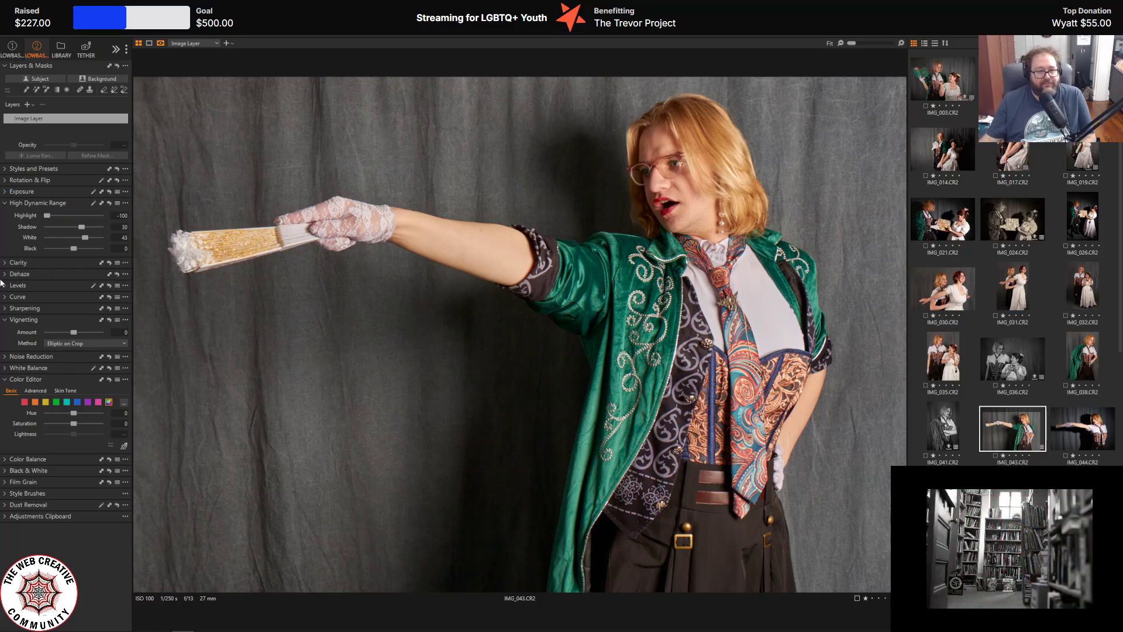
- Try a slightly lower Black value in the High Dynamic Range of IMG_043 and reset it to 0
{"action": "left_click_drag", "start_coordinate": [75, 246], "coordinate": [73, 247]}
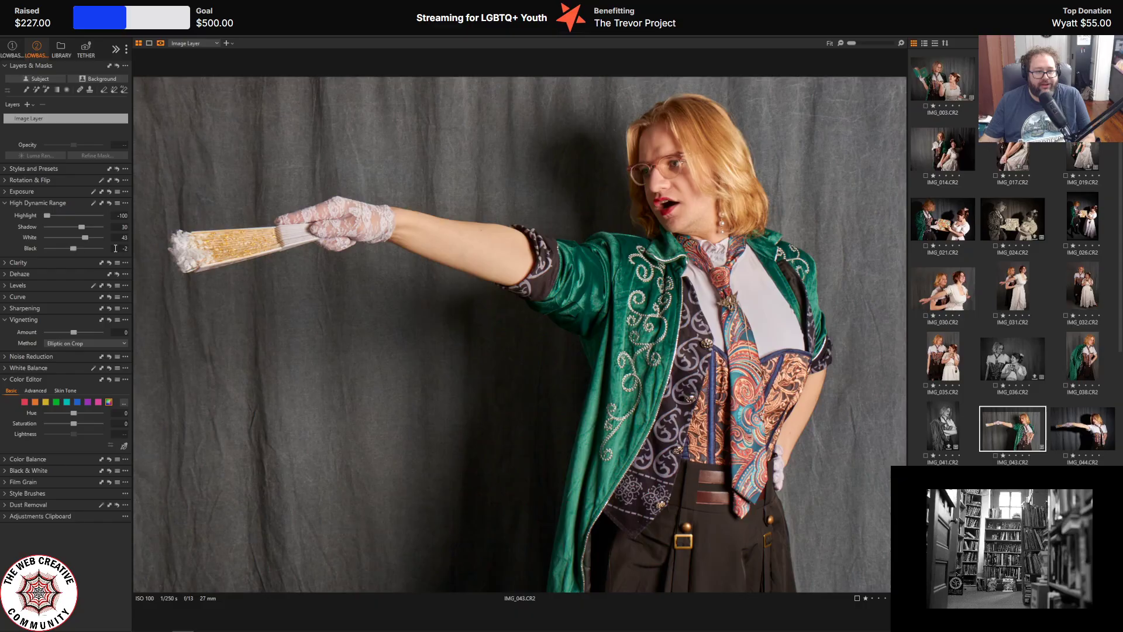
{"action": "type", "text": "0"}
{"action": "key", "text": "Return"}
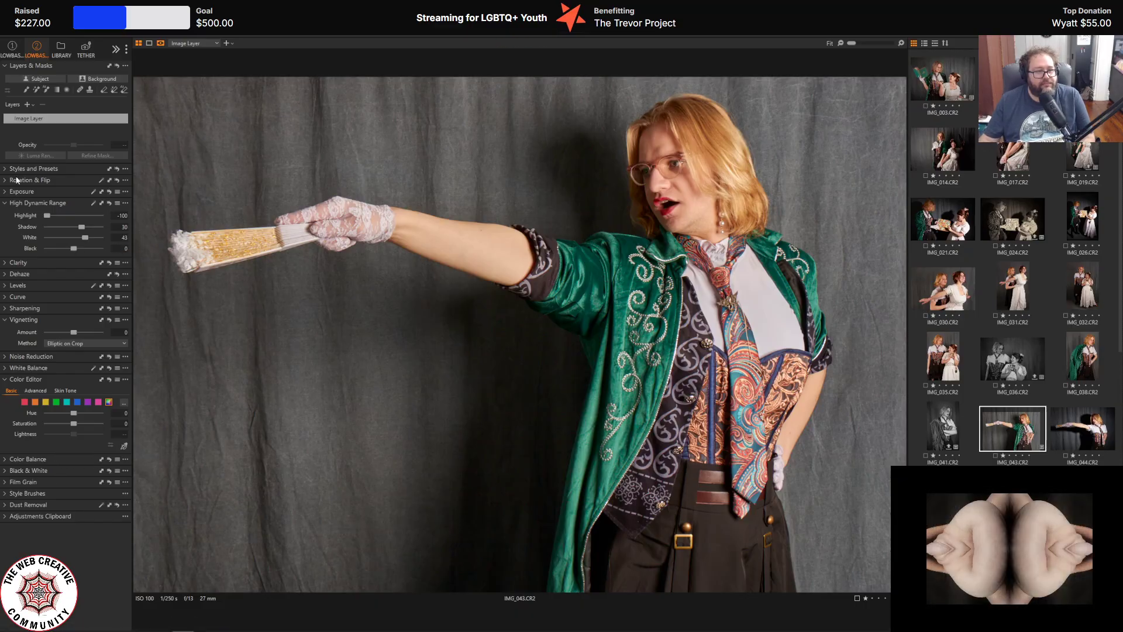
- Create a background mask layer on IMG_043 and lower its High Dynamic Range Black to about -48
{"action": "left_click", "coordinate": [101, 79]}
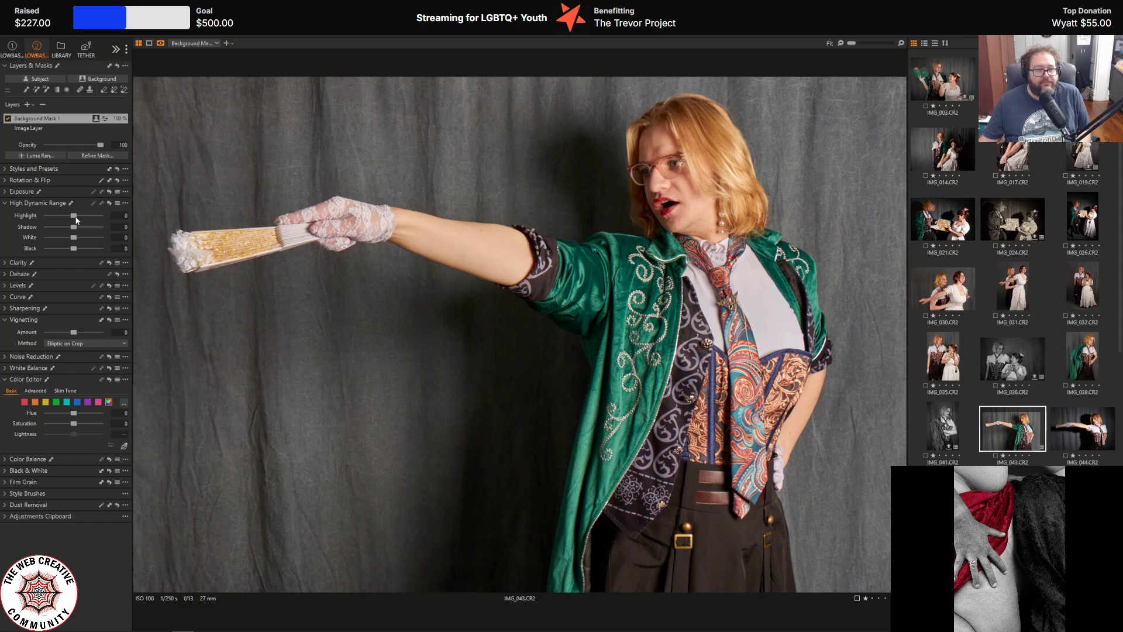
{"action": "mouse_move", "coordinate": [74, 250]}
{"action": "left_mouse_down"}
{"action": "mouse_move", "coordinate": [9, 251]}
{"action": "mouse_move", "coordinate": [55, 251]}
{"action": "left_mouse_up"}
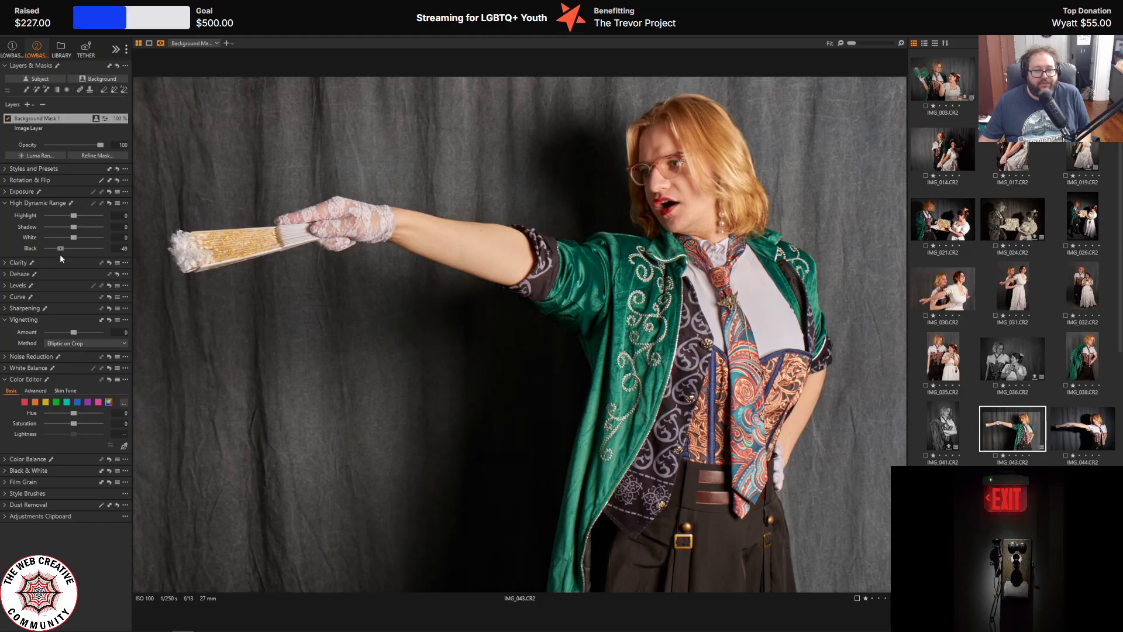
- Try different White and Highlight values on the background mask and reset both to 0
{"action": "mouse_move", "coordinate": [75, 238]}
{"action": "left_mouse_down"}
{"action": "mouse_move", "coordinate": [105, 238]}
{"action": "mouse_move", "coordinate": [91, 252]}
{"action": "left_mouse_up"}
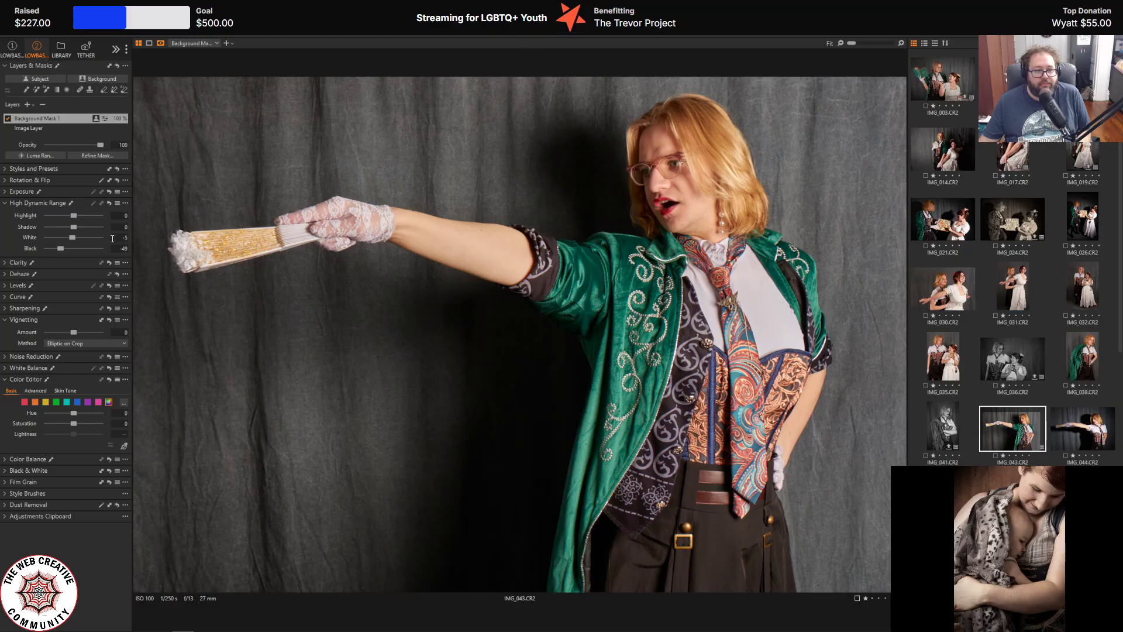
{"action": "type", "text": "0"}
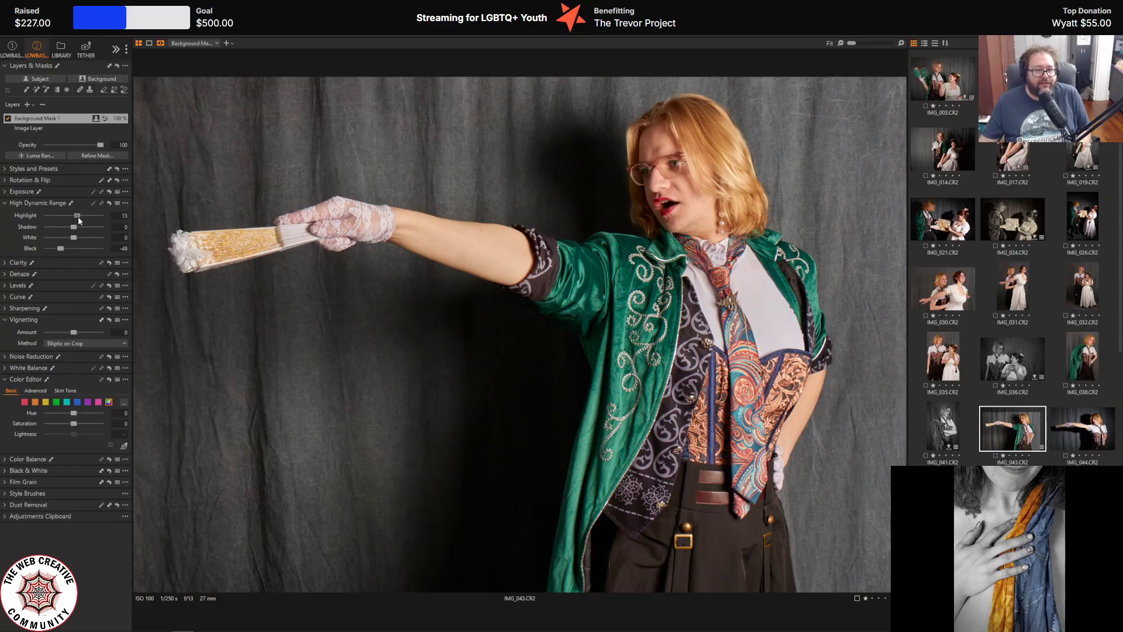
{"action": "left_click_drag", "start_coordinate": [100, 215], "coordinate": [47, 215]}
{"action": "left_click", "coordinate": [121, 215]}
{"action": "type", "text": "0"}
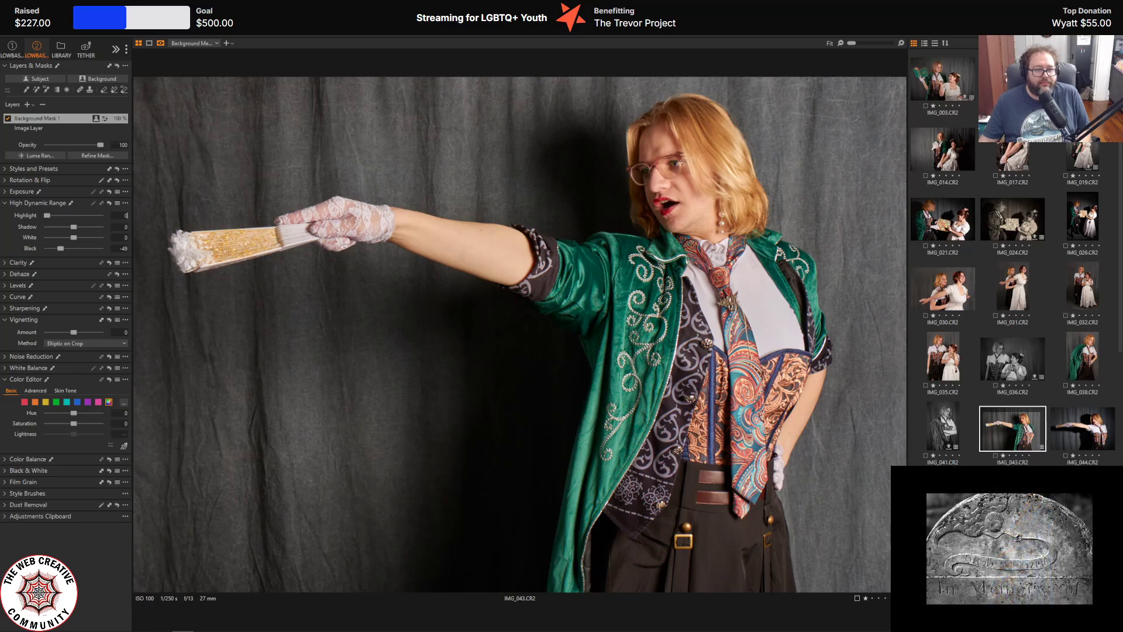
{"action": "key", "text": "Return"}
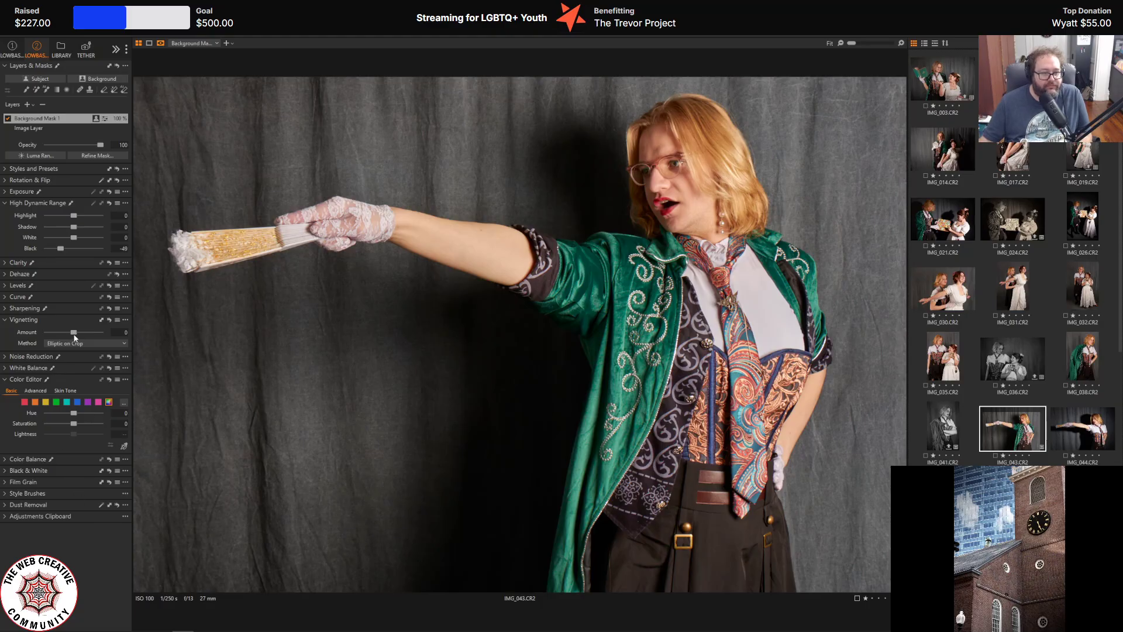
- Set the vignetting Amount to -1.57 and lower the image layer's yellow Saturation to -43.3 in the basic Color Editor
{"action": "left_click_drag", "start_coordinate": [73, 332], "coordinate": [64, 333]}
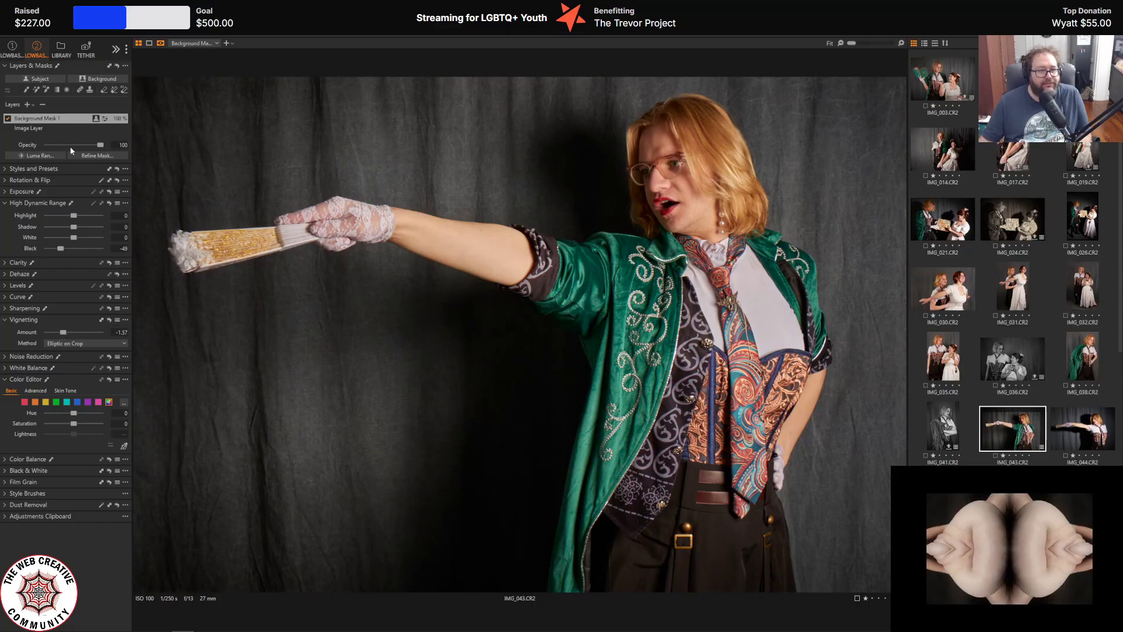
{"action": "left_click", "coordinate": [38, 127]}
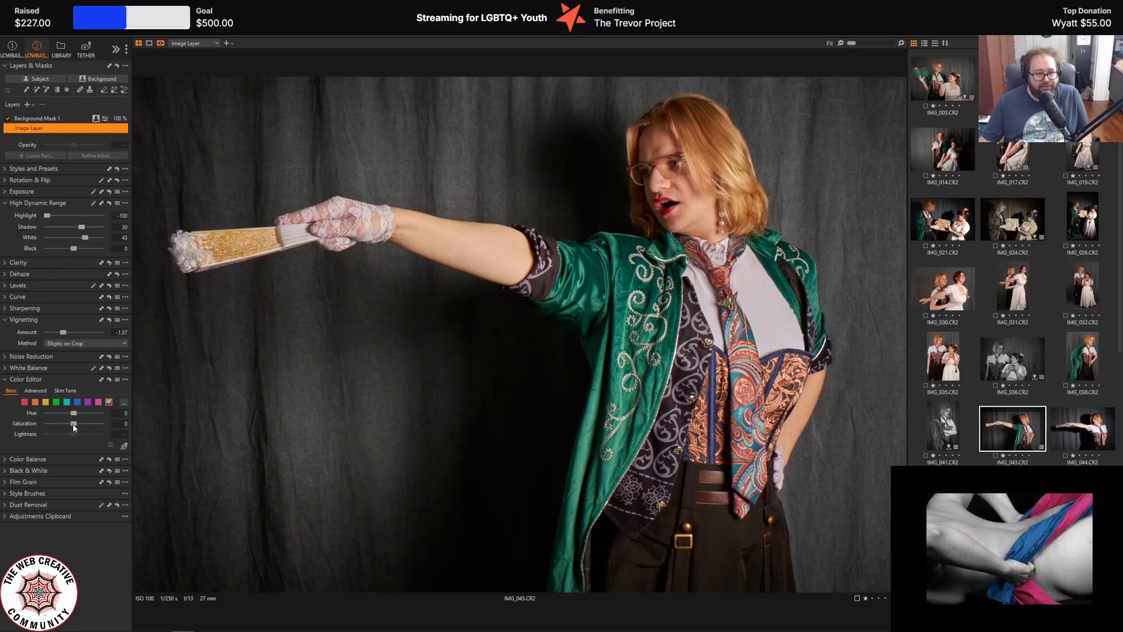
{"action": "mouse_move", "coordinate": [72, 423]}
{"action": "left_mouse_down"}
{"action": "mouse_move", "coordinate": [54, 421]}
{"action": "mouse_move", "coordinate": [72, 424]}
{"action": "left_mouse_up"}
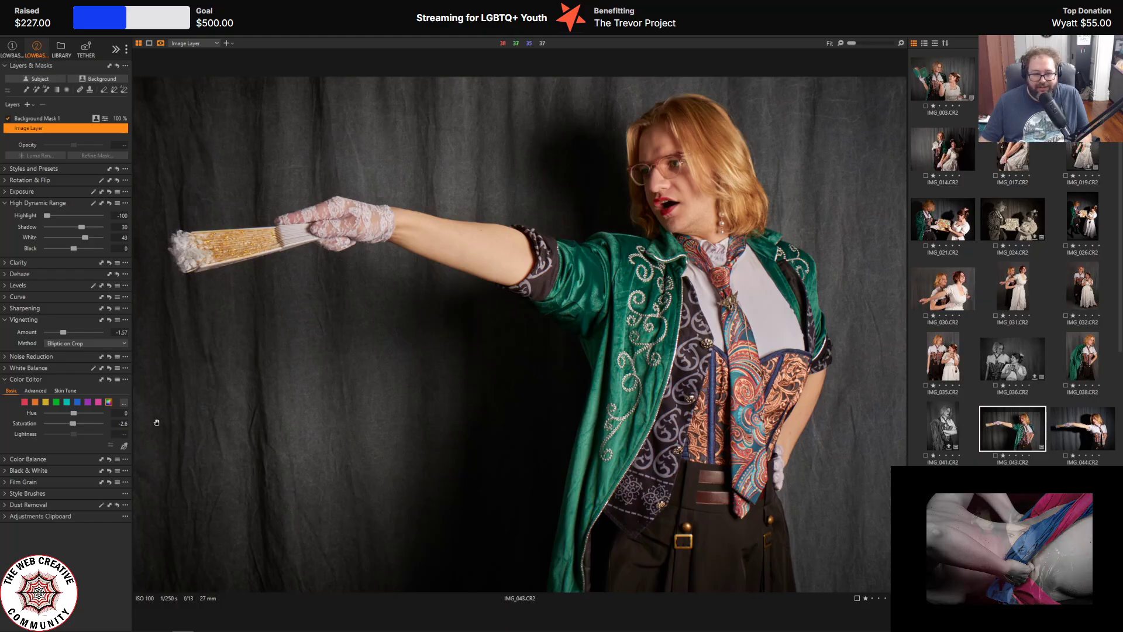
{"action": "left_click", "coordinate": [123, 422]}
{"action": "type", "text": "0"}
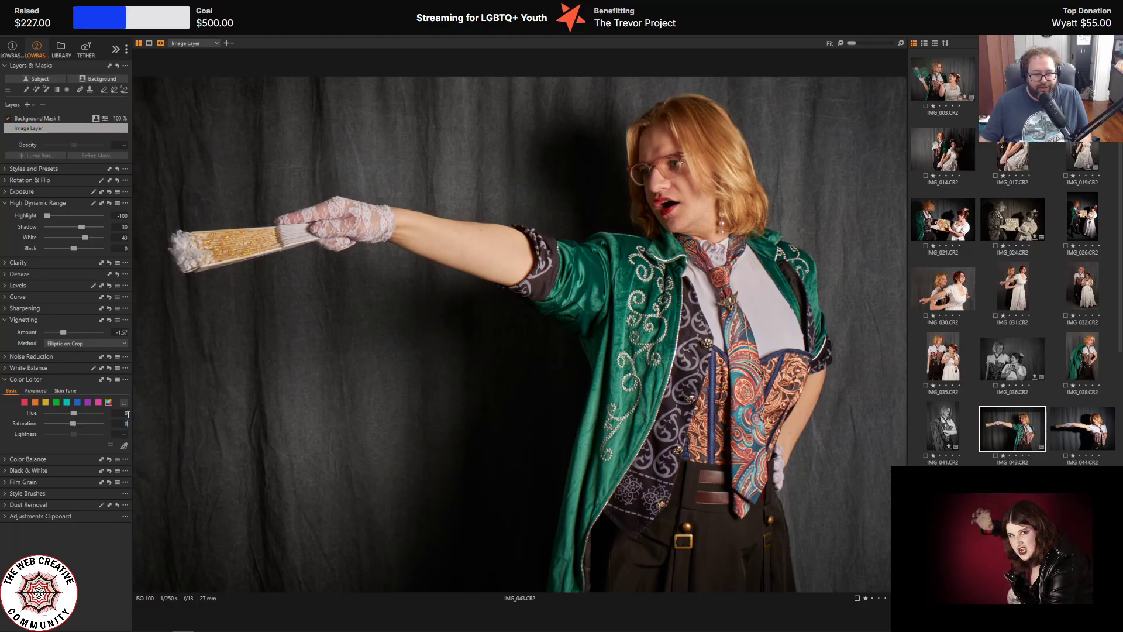
{"action": "left_click", "coordinate": [46, 402]}
{"action": "left_click_drag", "start_coordinate": [74, 423], "coordinate": [1, 423]}
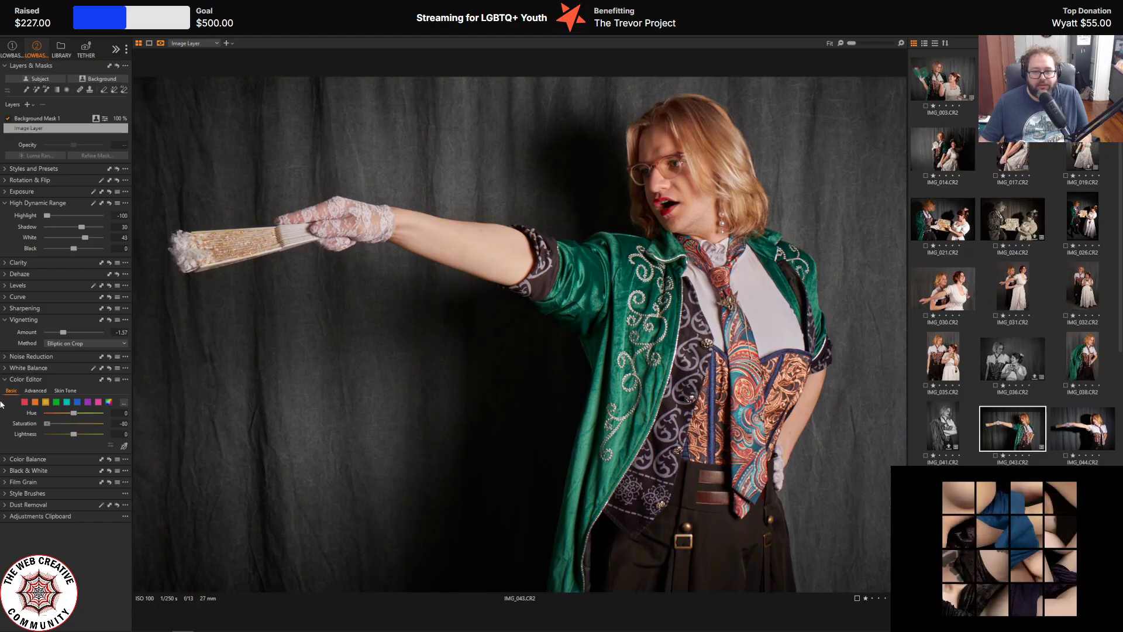
{"action": "left_click_drag", "start_coordinate": [2, 403], "coordinate": [59, 407]}
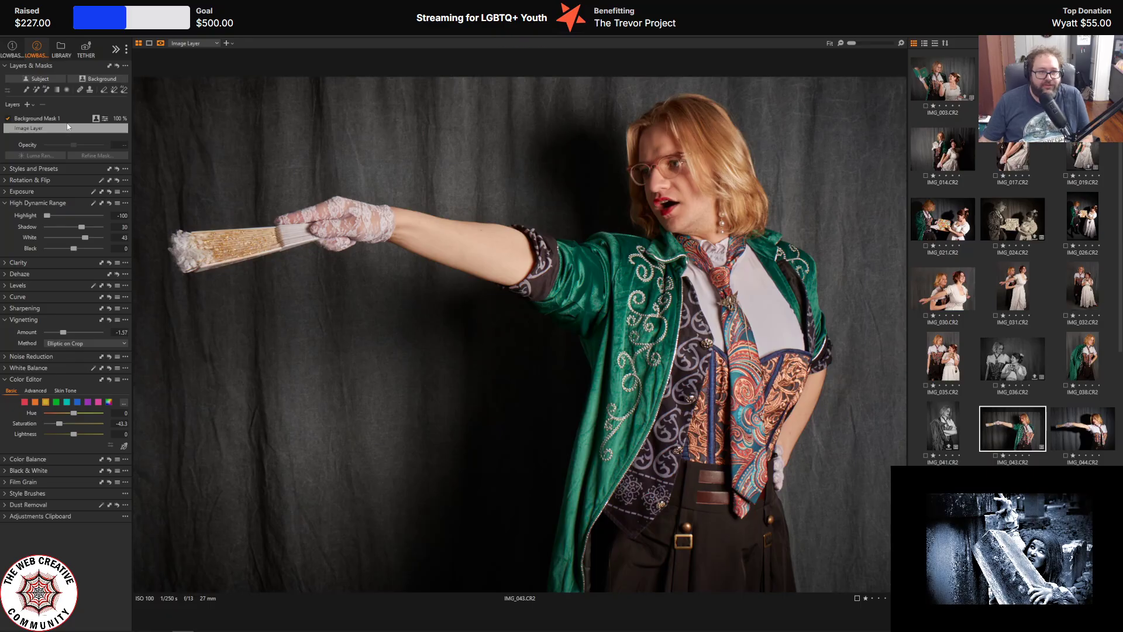
- On the image layer, move the white point of the Luma curve slightly inward along the upper edge to brighten the photo
{"action": "left_click", "coordinate": [31, 119]}
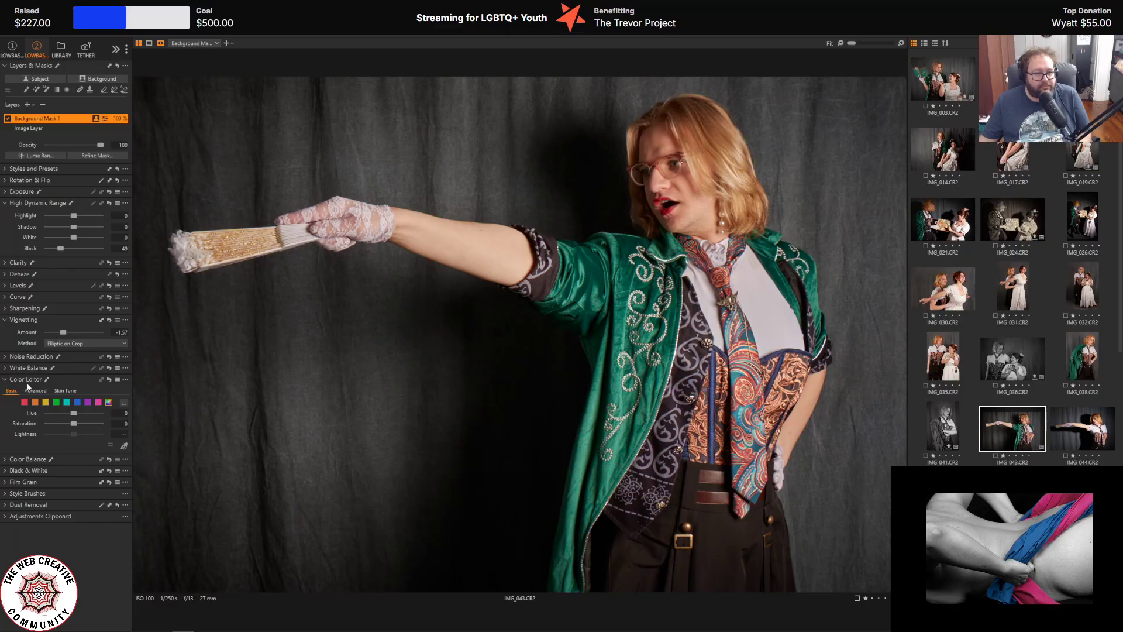
{"action": "left_click", "coordinate": [5, 297]}
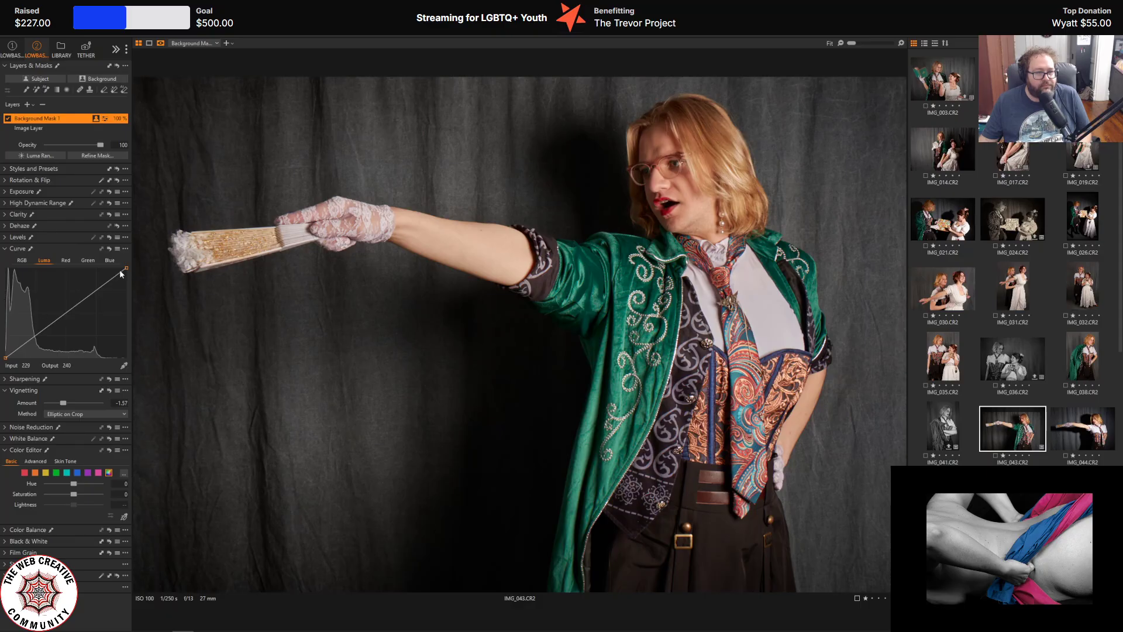
{"action": "left_click", "coordinate": [32, 129]}
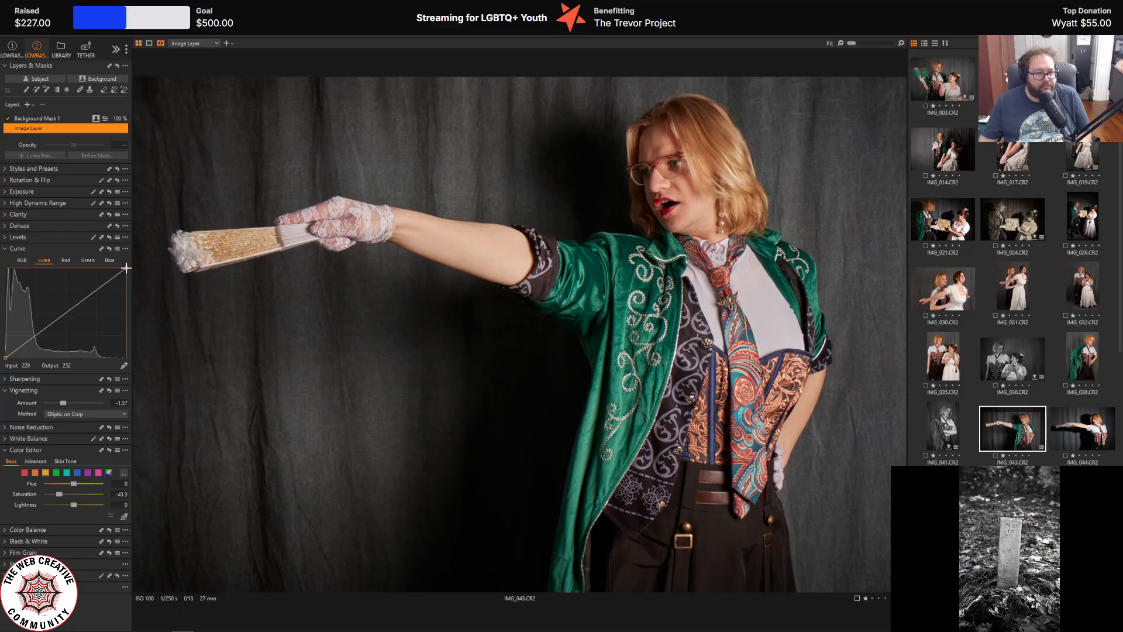
{"action": "left_click", "coordinate": [128, 267]}
{"action": "left_click_drag", "start_coordinate": [129, 266], "coordinate": [122, 267]}
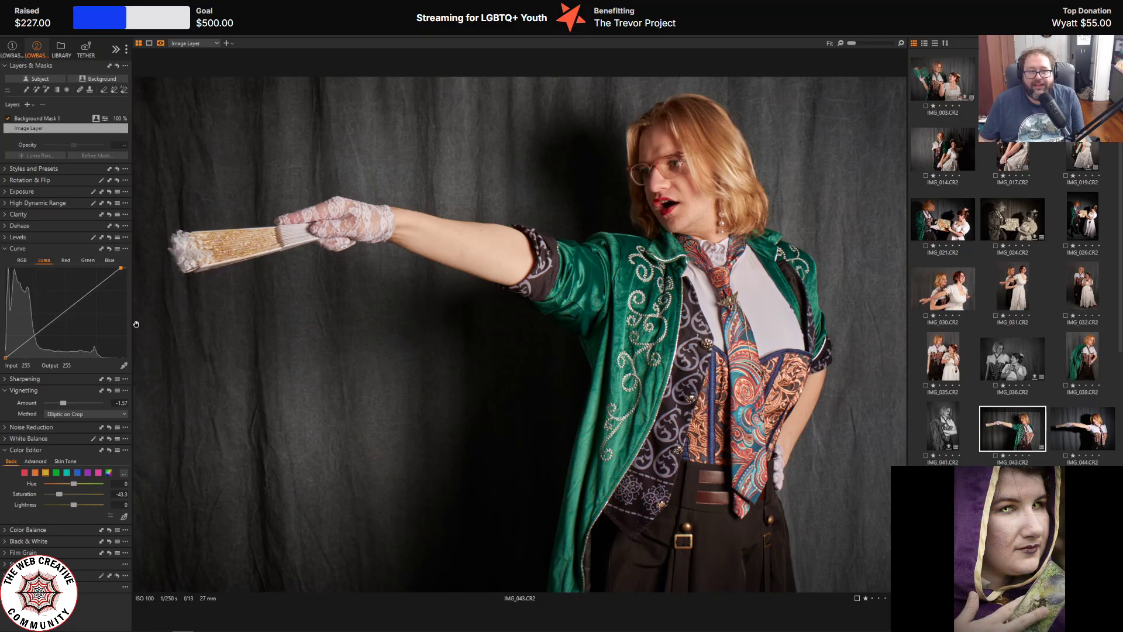
- Set the image layer's High Dynamic Range White to 44 and compare the photo before and after with the split view
{"action": "left_click", "coordinate": [18, 203]}
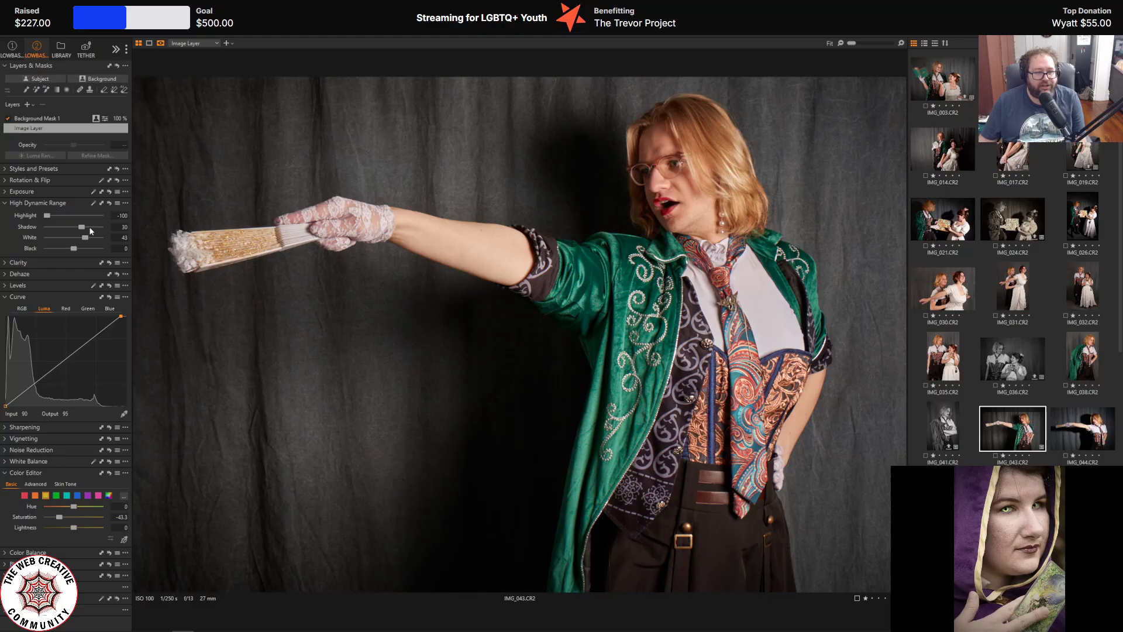
{"action": "mouse_move", "coordinate": [86, 236]}
{"action": "left_mouse_down"}
{"action": "mouse_move", "coordinate": [53, 237]}
{"action": "mouse_move", "coordinate": [107, 243]}
{"action": "mouse_move", "coordinate": [86, 240]}
{"action": "left_mouse_up"}
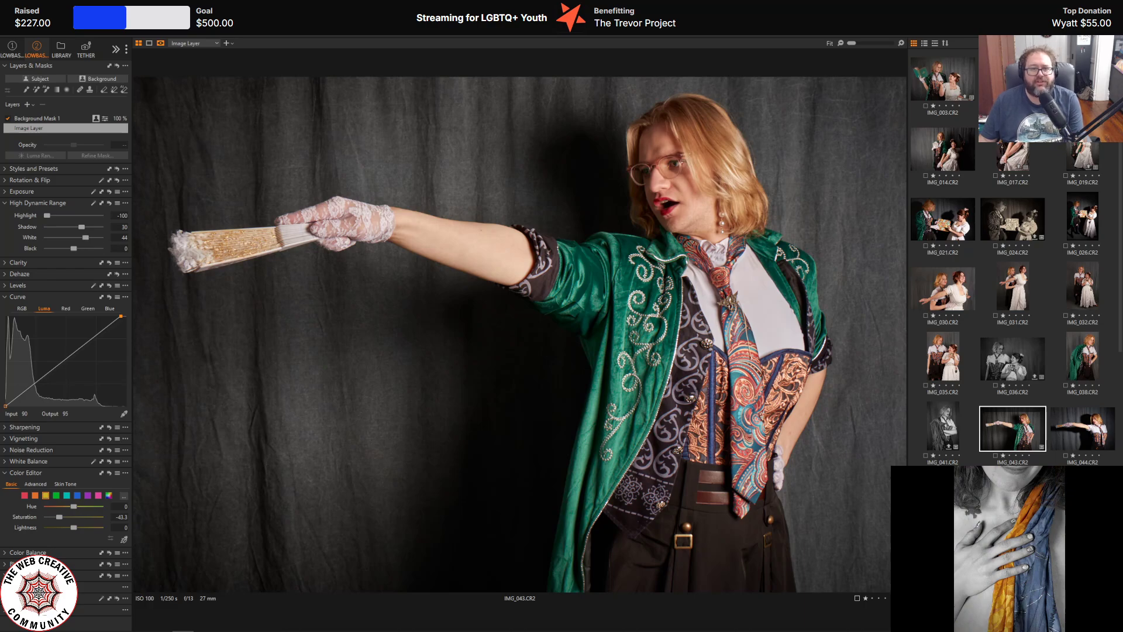
{"action": "key", "text": "y"}
{"action": "left_click_drag", "start_coordinate": [519, 334], "coordinate": [47, 311]}
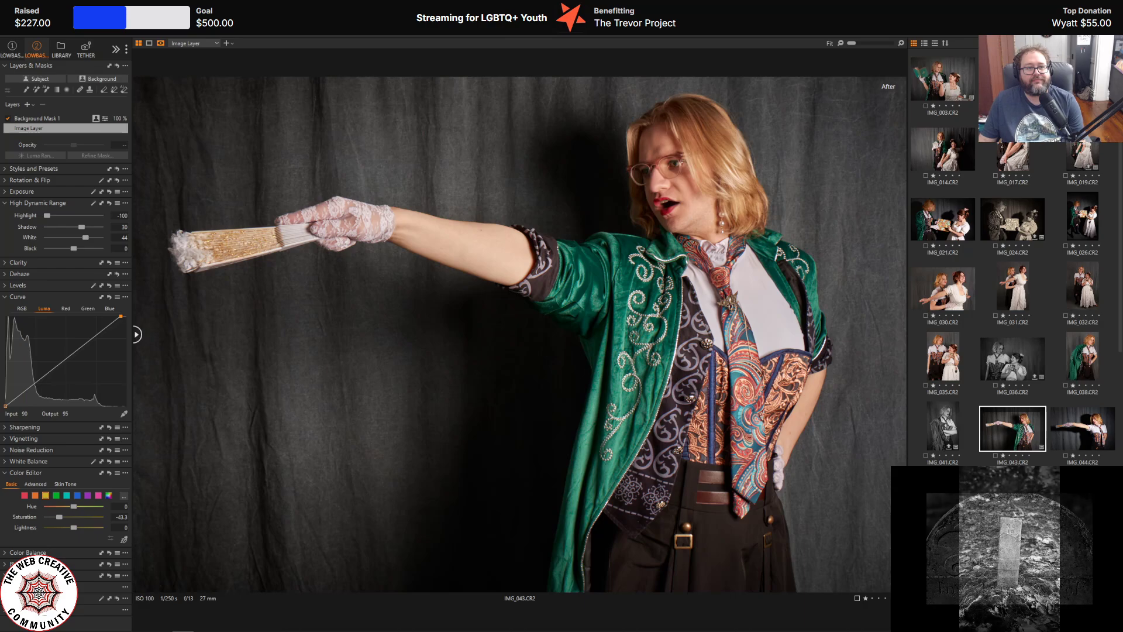
- Export IMG_043 with the 8-bit Adobe RGB TIFF recipe under the file name 043
{"action": "left_click", "coordinate": [173, 25]}
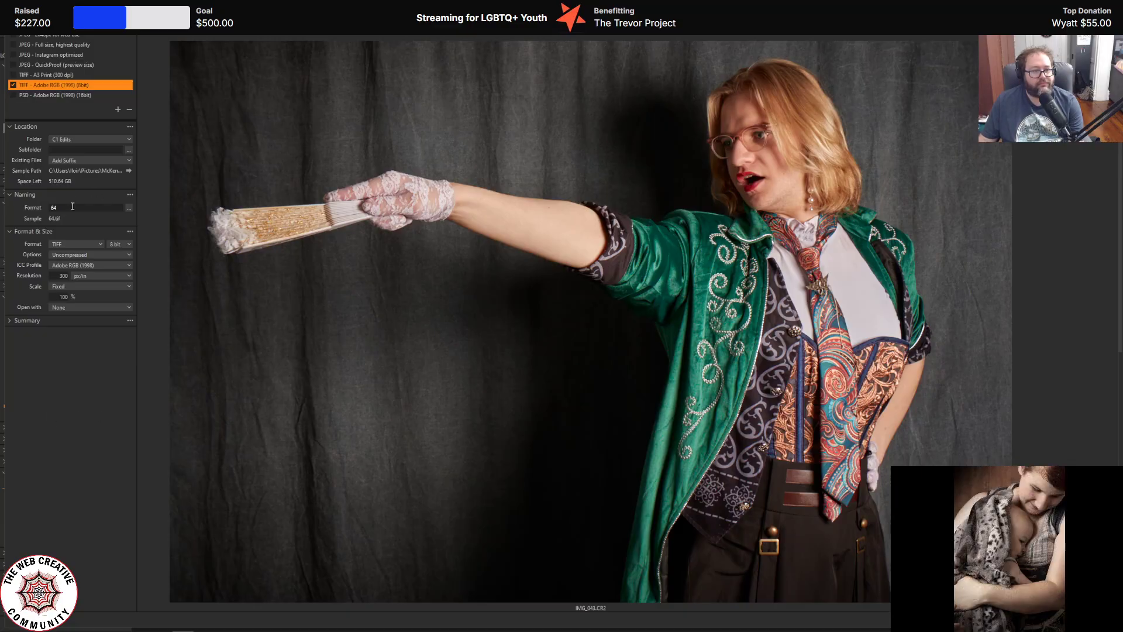
{"action": "key", "text": "BackSpace"}
{"action": "key", "text": "BackSpace"}
{"action": "type", "text": "043"}
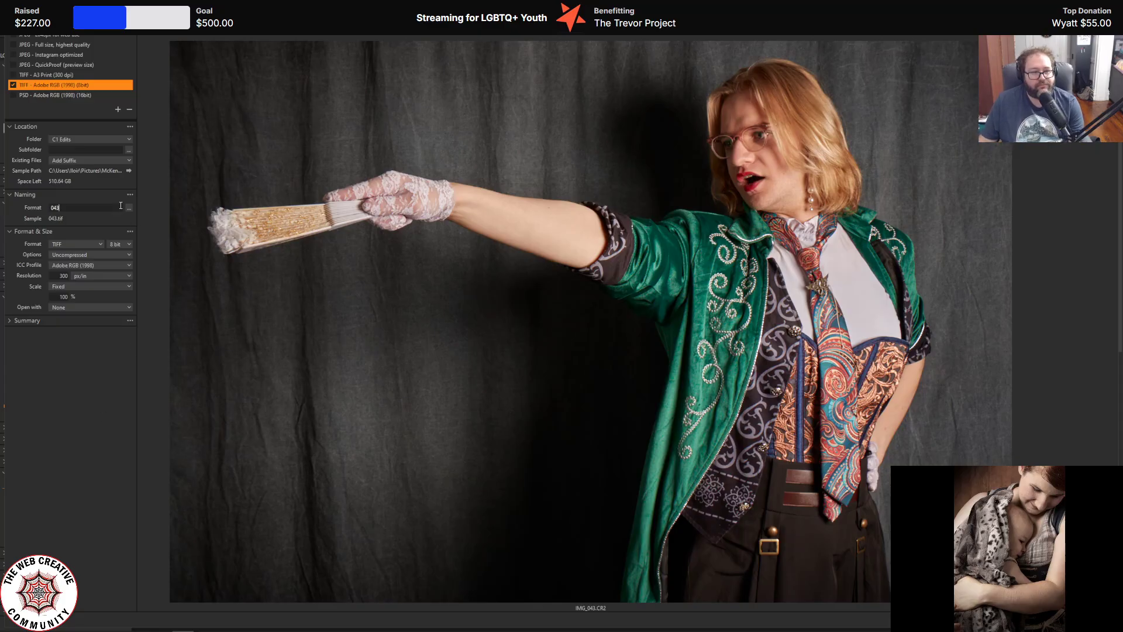
{"action": "left_click", "coordinate": [100, 194]}
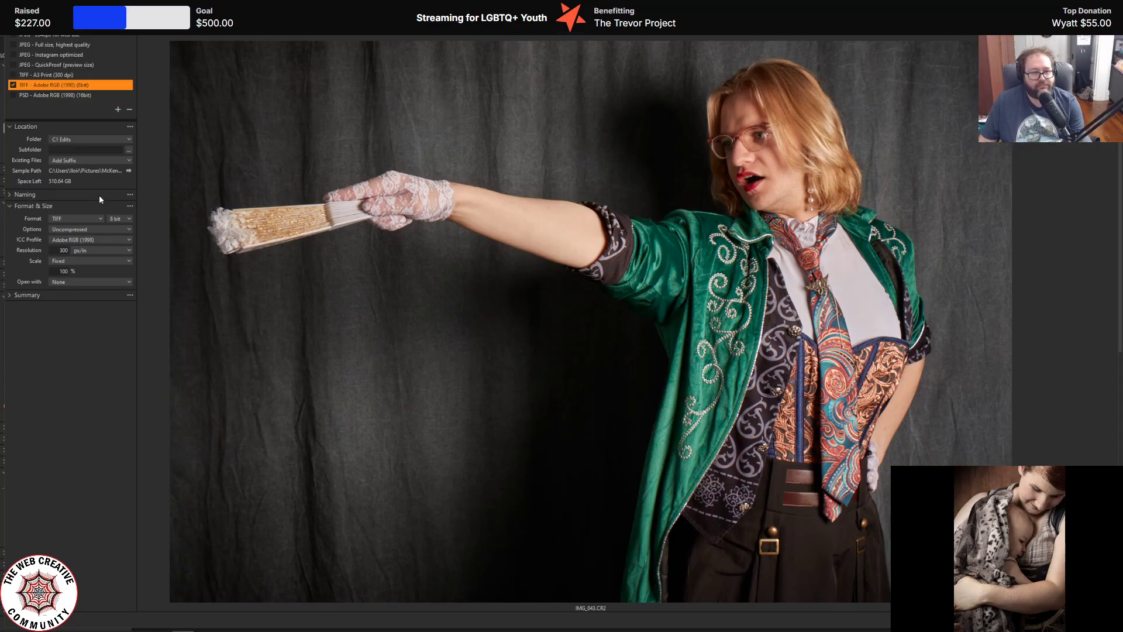
{"action": "left_click", "coordinate": [10, 199]}
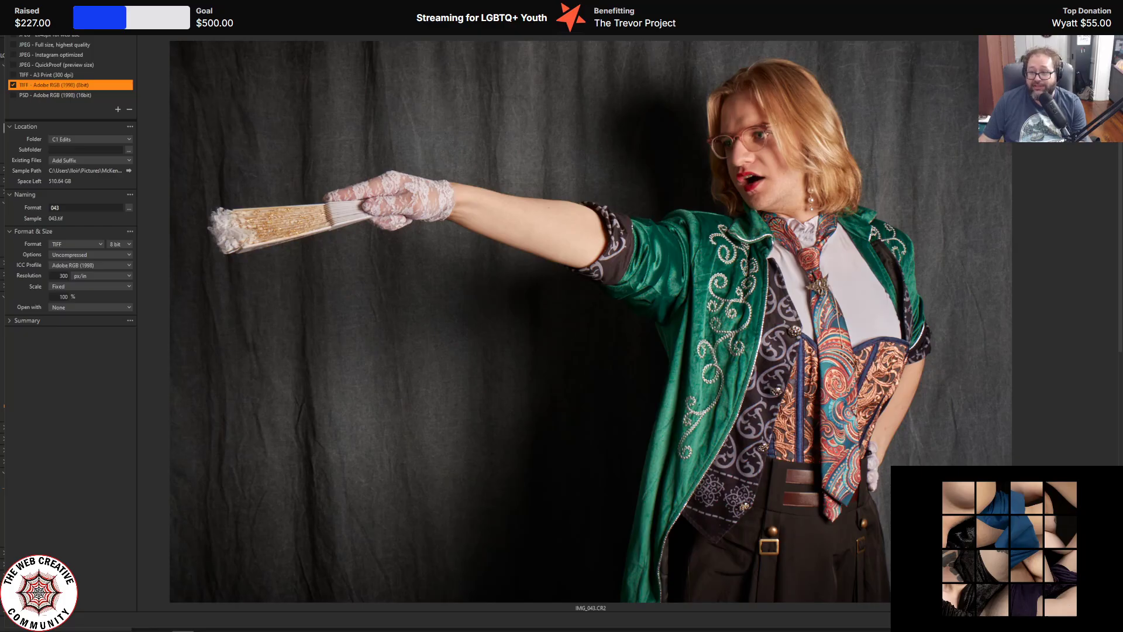
{"action": "key", "text": "Return"}
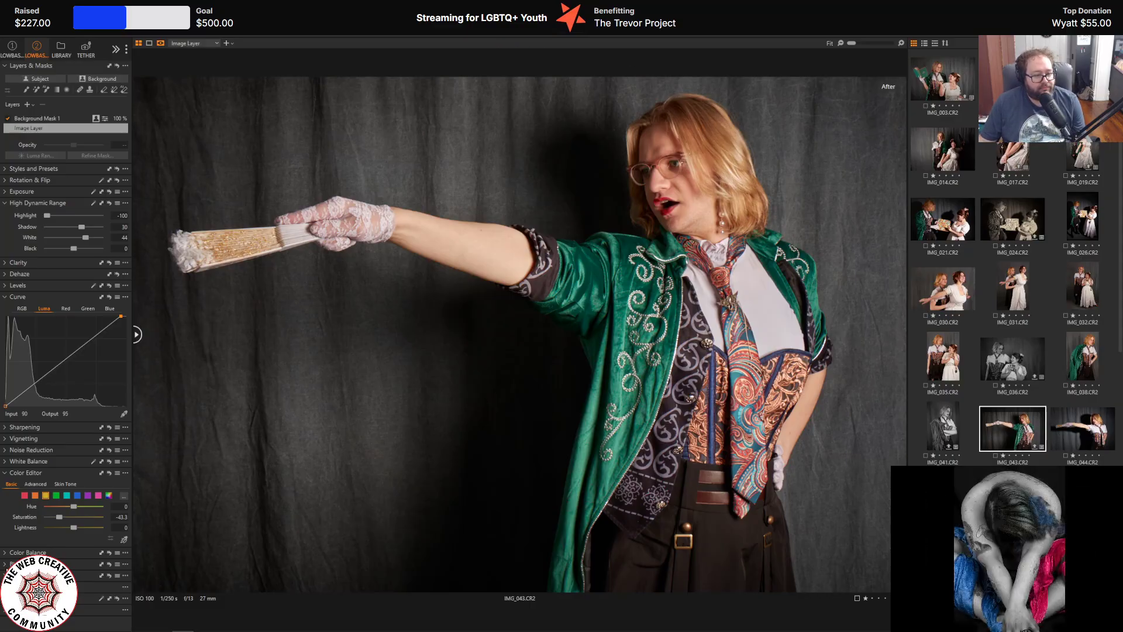
- Enable the Black & White conversion for IMG_043
{"action": "left_click", "coordinate": [7, 565]}
{"action": "left_click", "coordinate": [48, 430]}
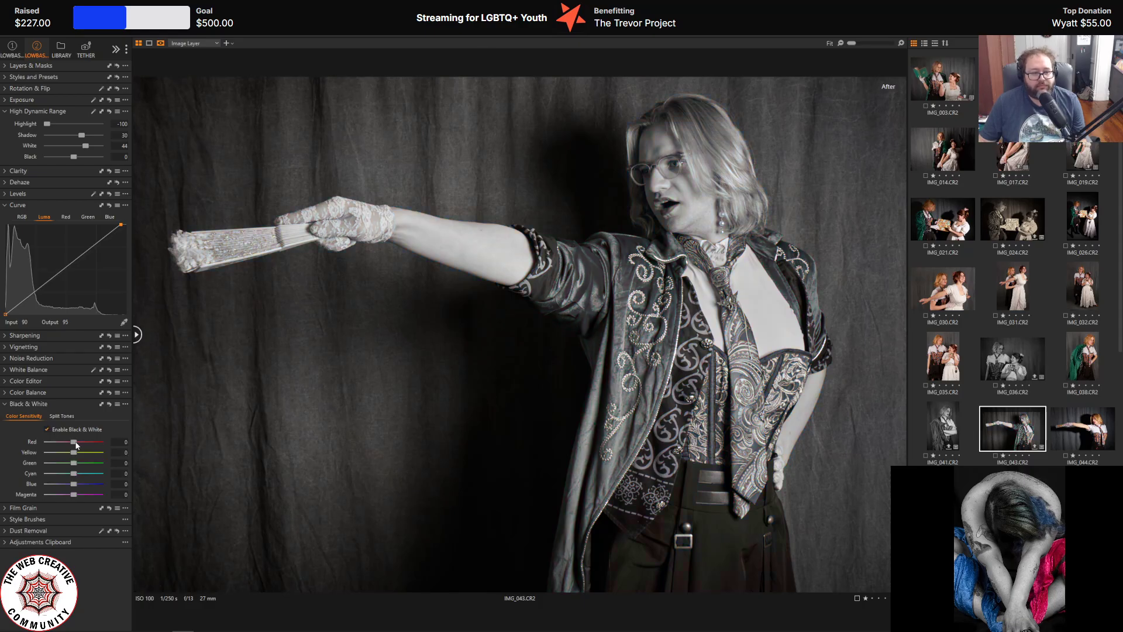
- Try lower Red values down to -100 in the black-and-white color sensitivity and reset Red to 0
{"action": "left_click_drag", "start_coordinate": [74, 442], "coordinate": [57, 442]}
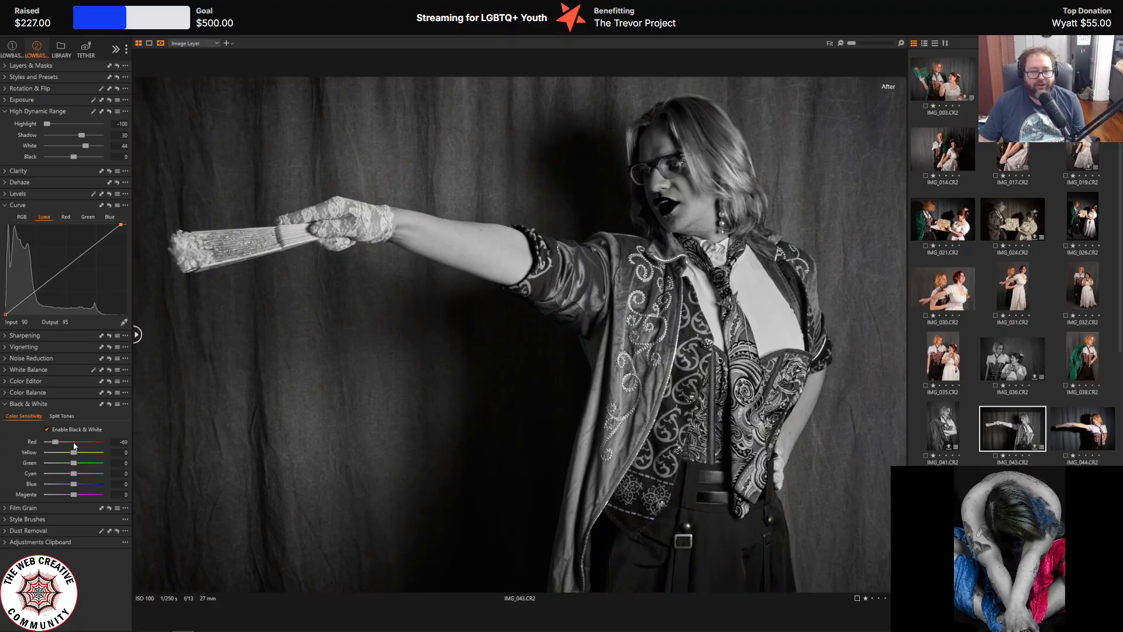
{"action": "double_click", "coordinate": [119, 443]}
{"action": "type", "text": "0"}
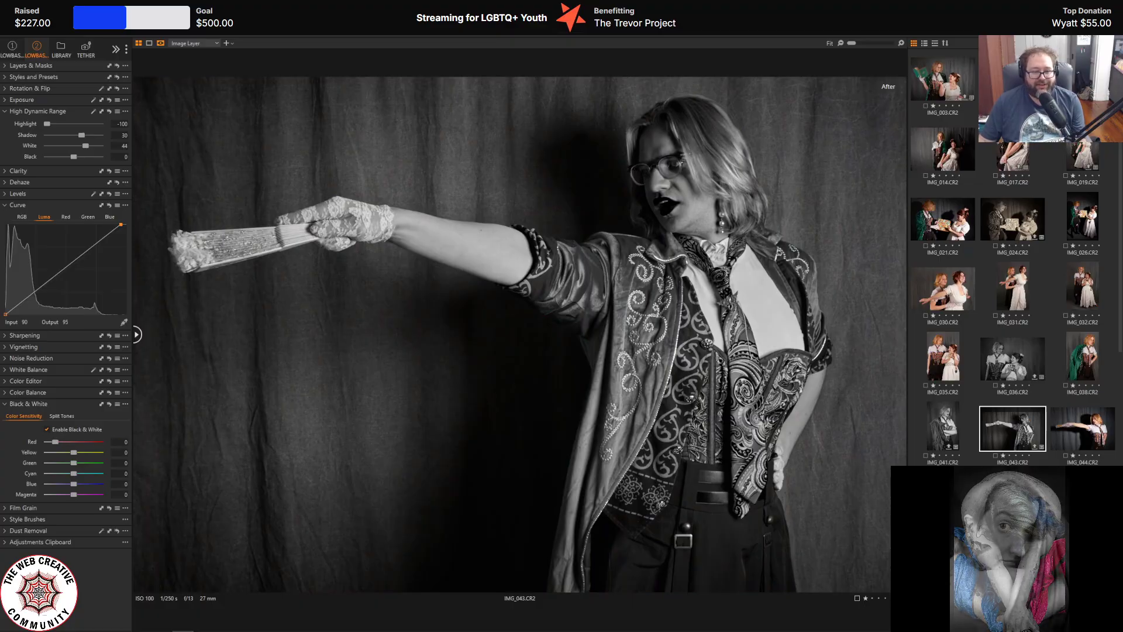
{"action": "key", "text": "Tab"}
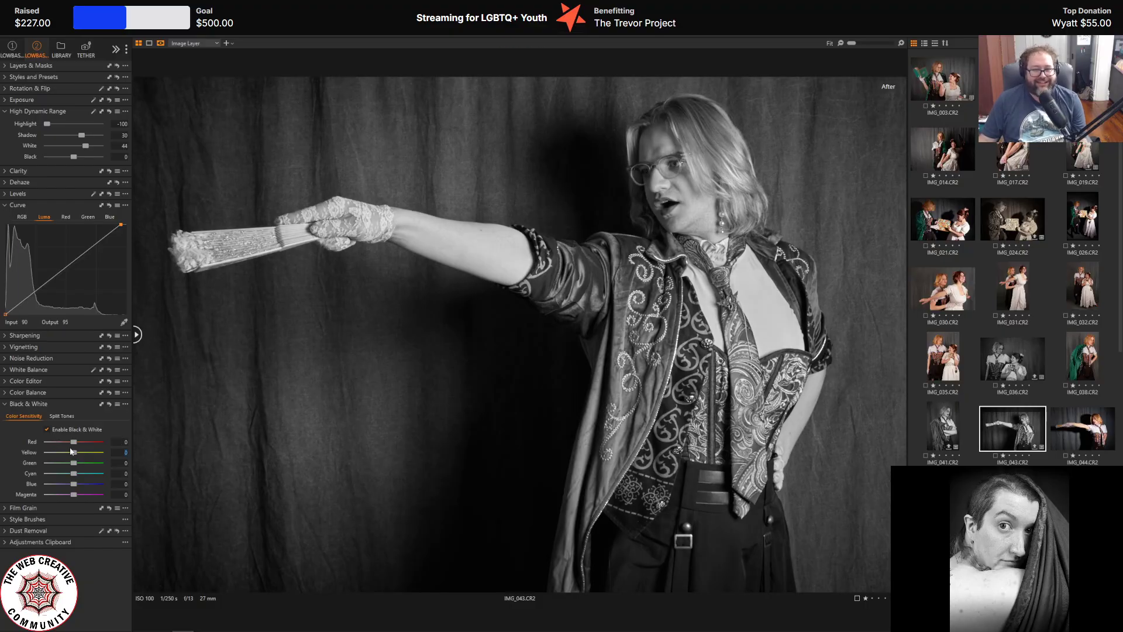
{"action": "left_click_drag", "start_coordinate": [69, 441], "coordinate": [2, 441]}
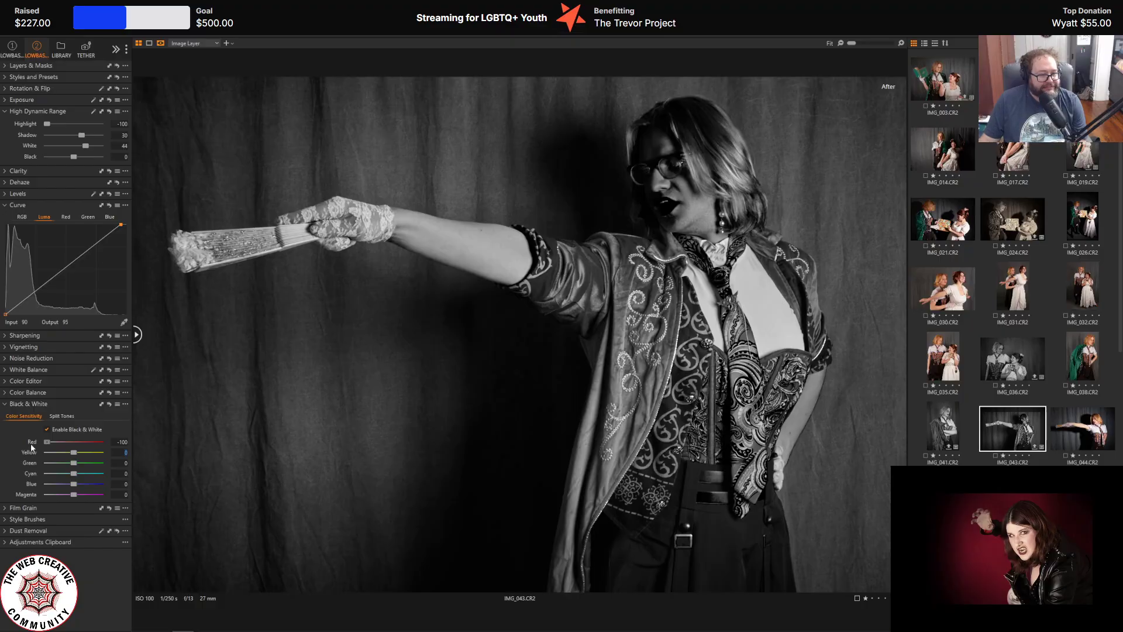
{"action": "left_click", "coordinate": [74, 442]}
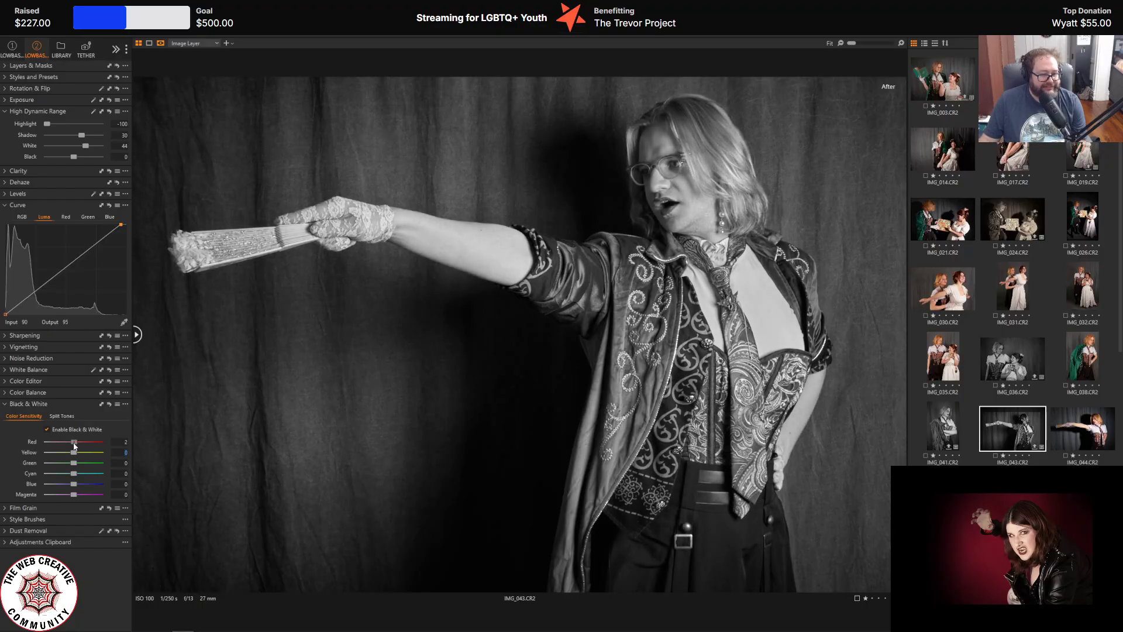
{"action": "left_click_drag", "start_coordinate": [74, 446], "coordinate": [71, 446]}
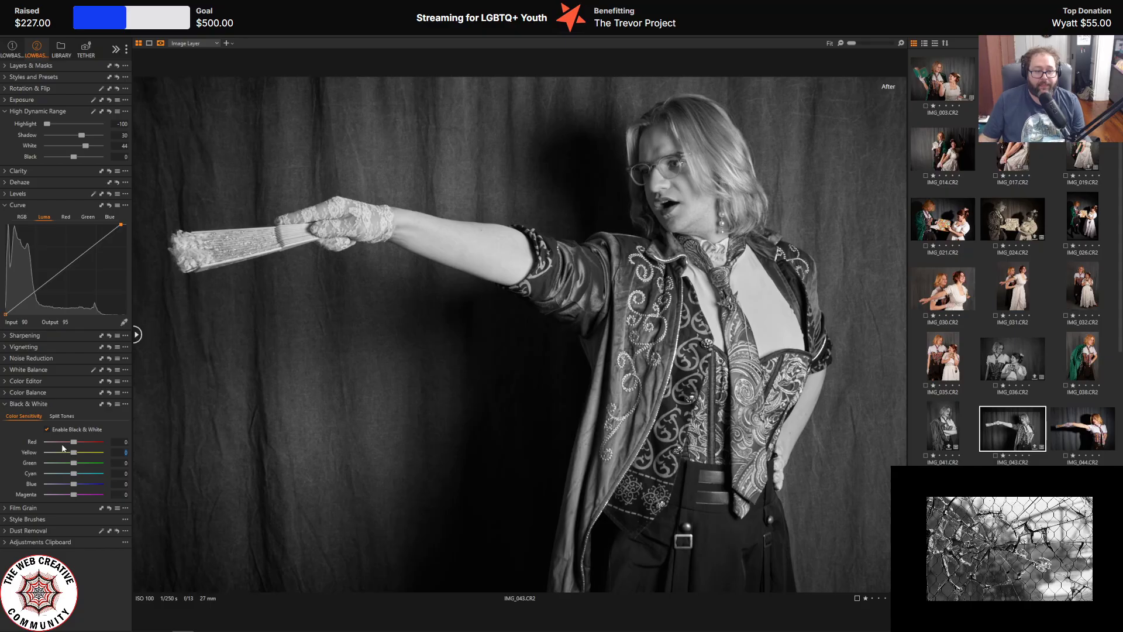
- Try a strongly raised Yellow value in the black-and-white color sensitivity and reset it to 0
{"action": "left_click_drag", "start_coordinate": [73, 452], "coordinate": [97, 452]}
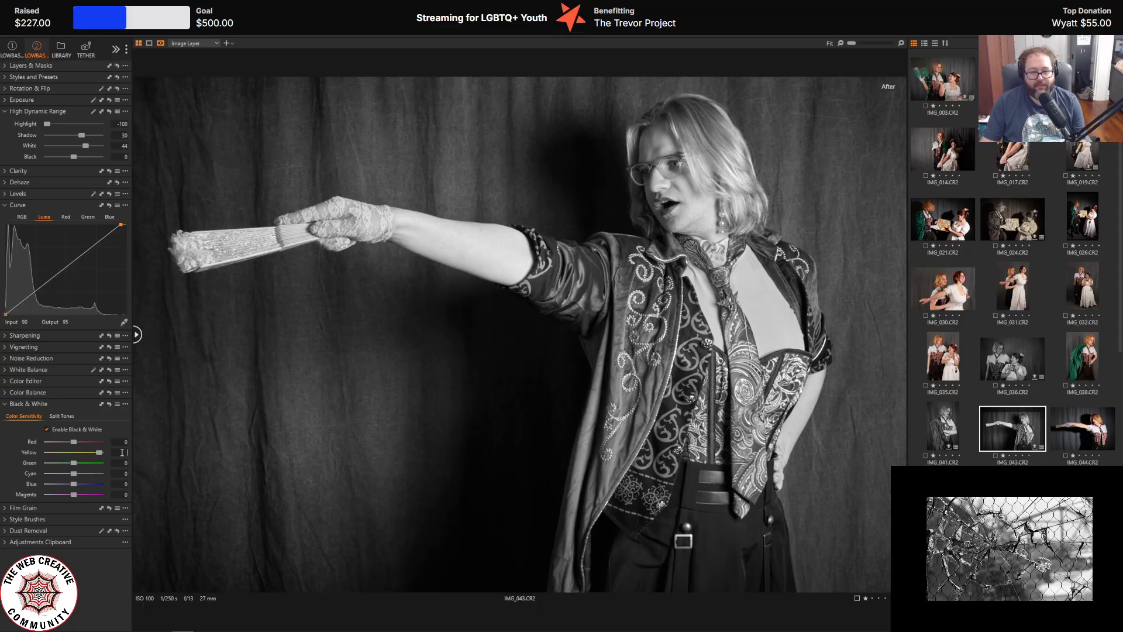
{"action": "type", "text": "0"}
{"action": "key", "text": "Tab"}
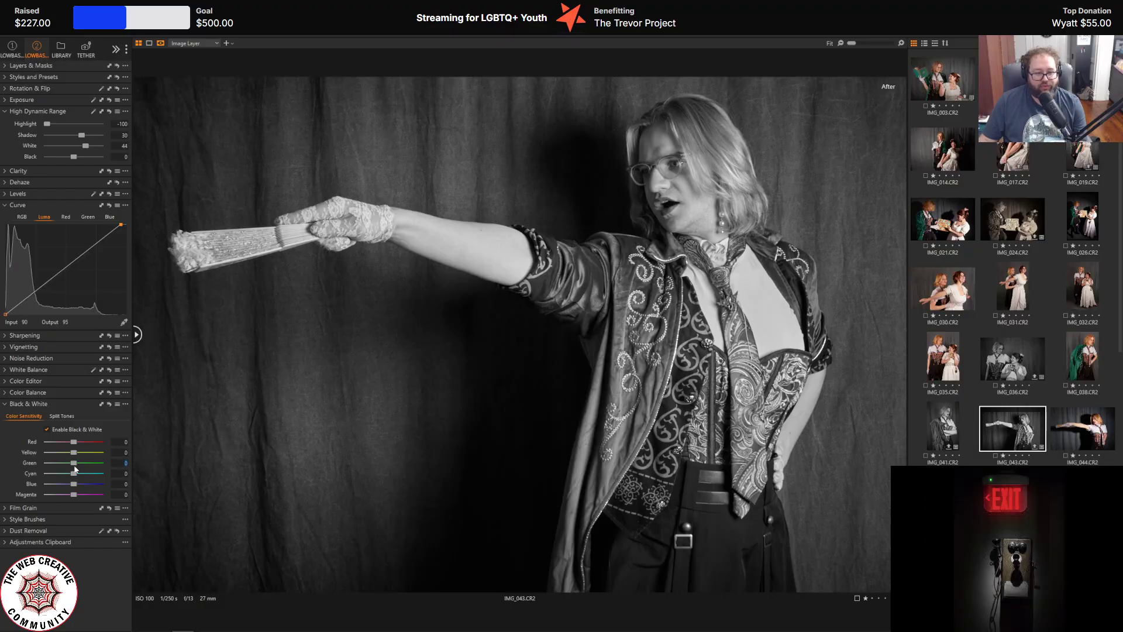
- Try a Green value of -100 in the black-and-white color sensitivity and reset it to 0
{"action": "type", "text": "-100"}
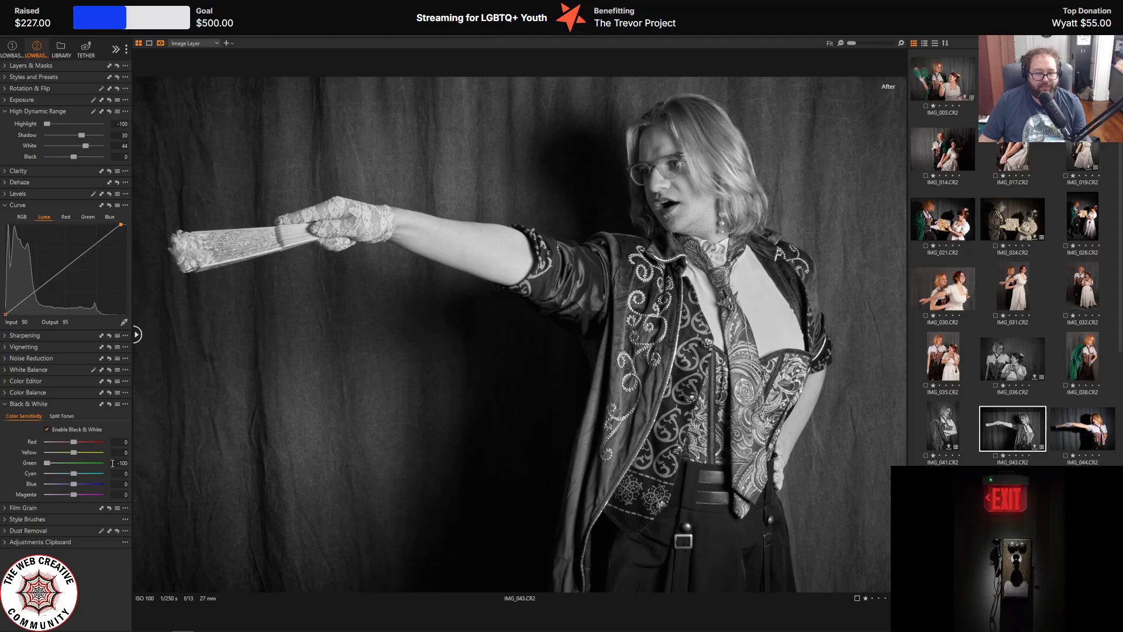
{"action": "type", "text": "0"}
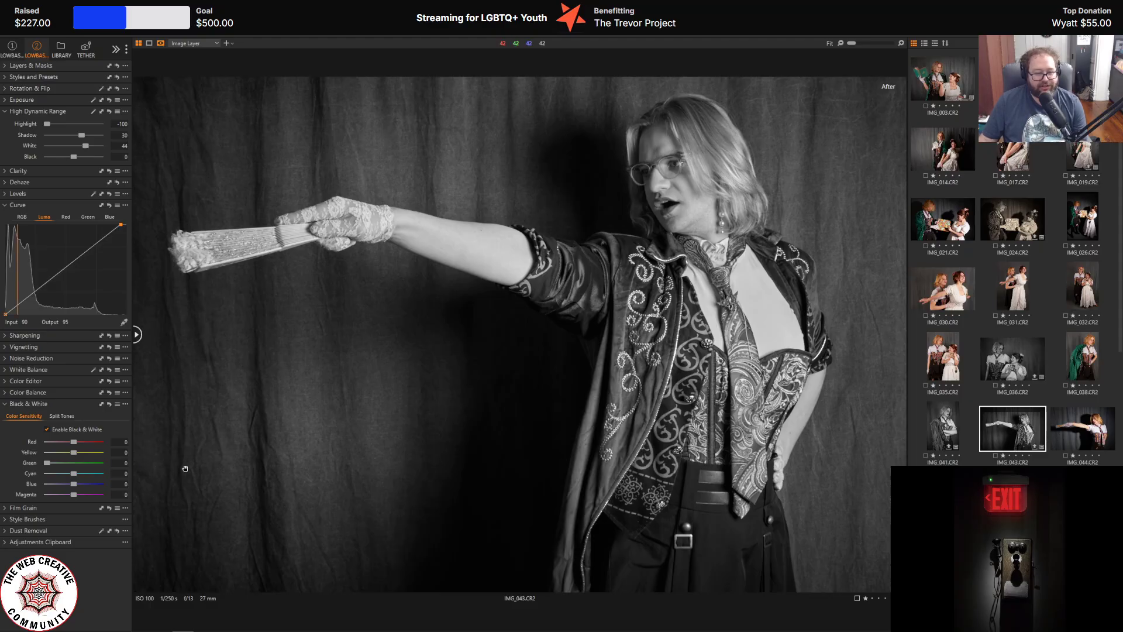
{"action": "key", "text": "Tab"}
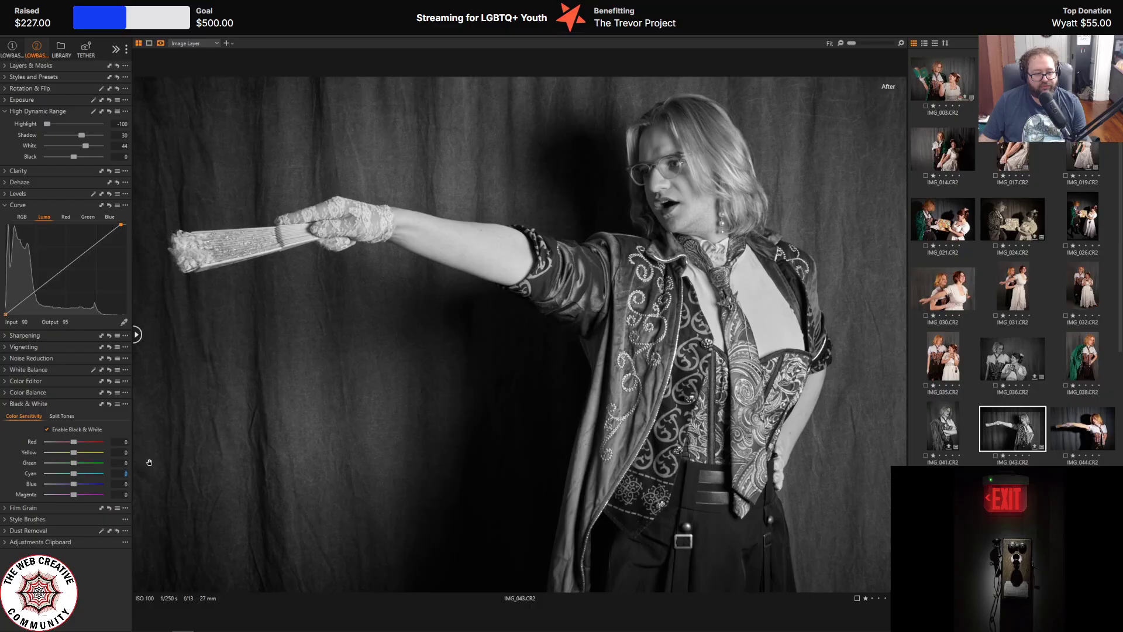
- Turn off the Black & White conversion for IMG_043 and open IMG_054 for editing
{"action": "left_click", "coordinate": [47, 432]}
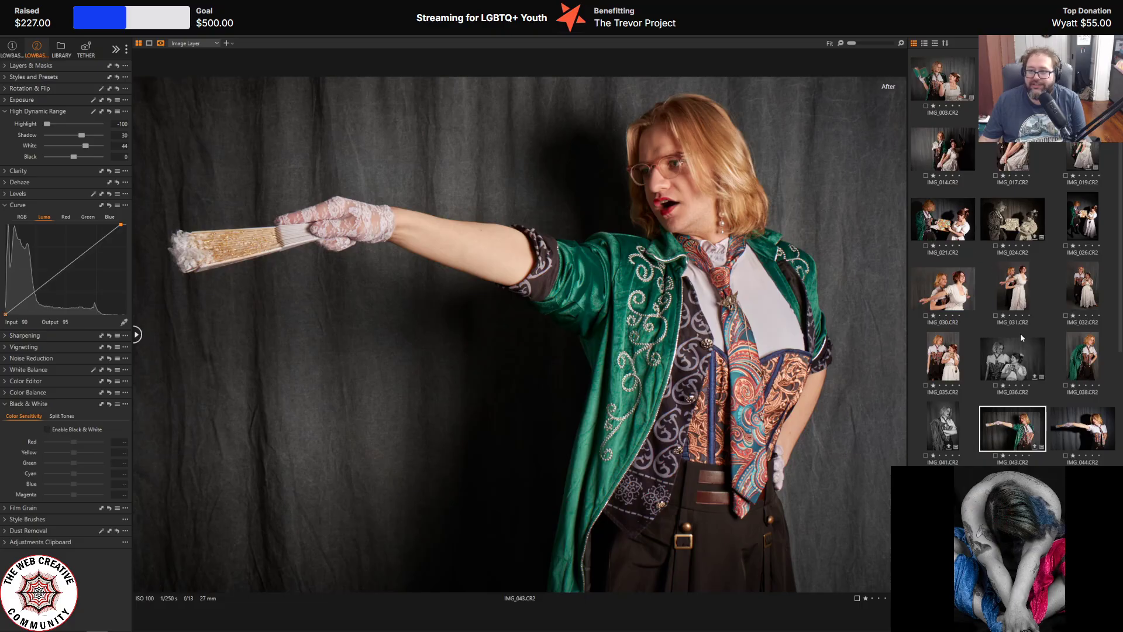
{"action": "scroll", "coordinate": [1020, 332], "scroll_direction": "down", "scroll_amount": 5}
{"action": "scroll", "coordinate": [1018, 434], "scroll_direction": "down", "scroll_amount": 1}
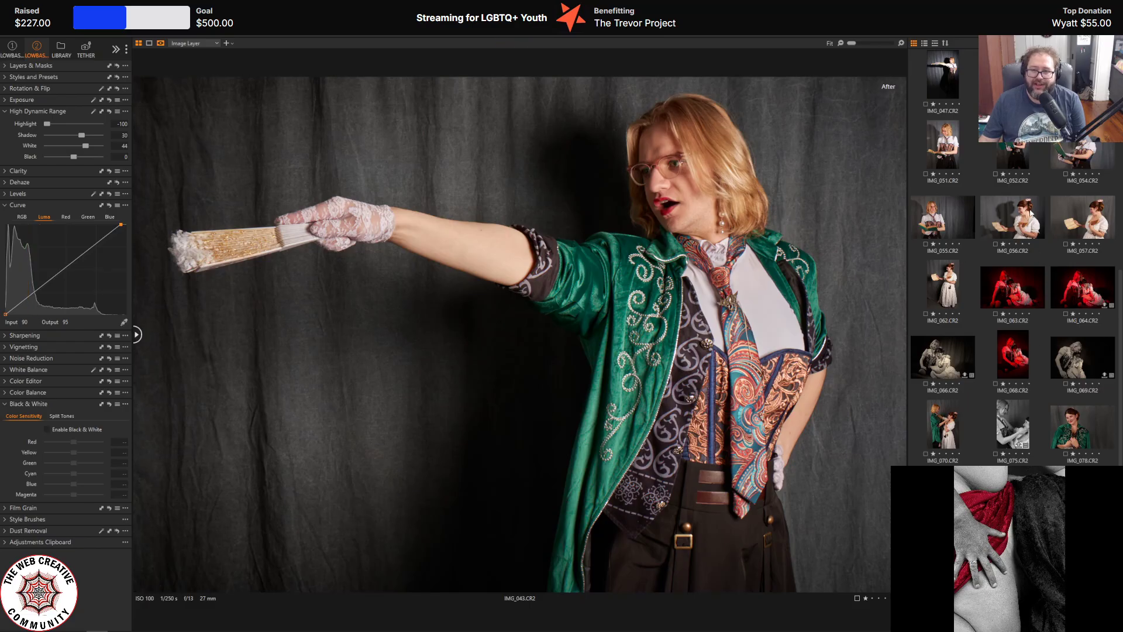
{"action": "left_click", "coordinate": [1066, 153]}
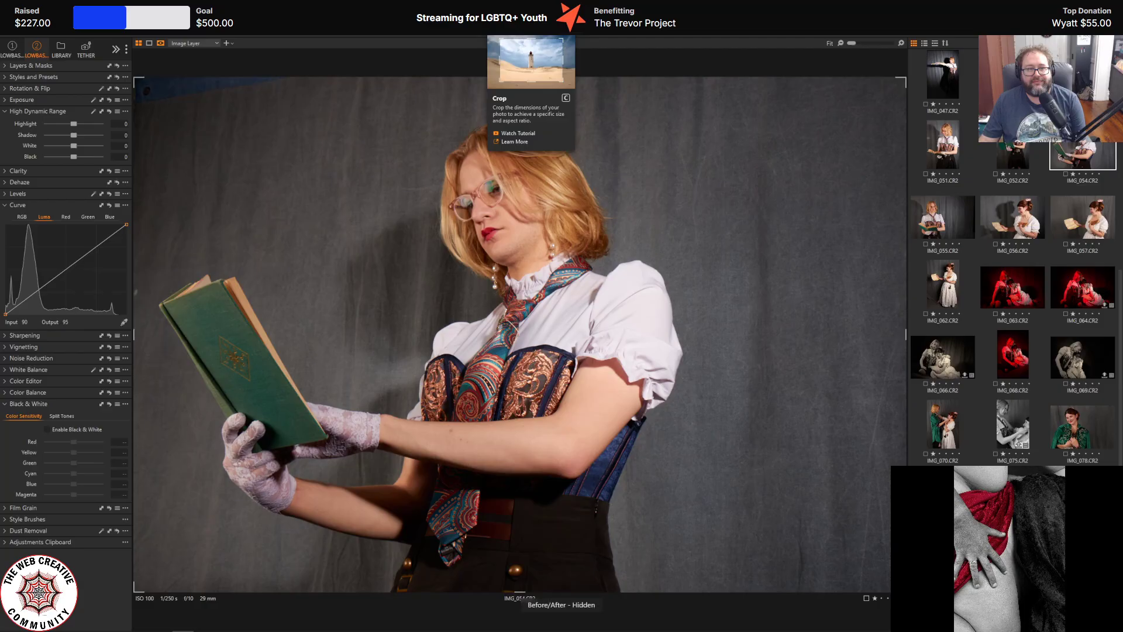
- Crop IMG_054 to about 17.20 × 11.46 in, trimming the upper and right edges of the photo
{"action": "key", "text": "c"}
{"action": "left_click_drag", "start_coordinate": [521, 89], "coordinate": [521, 98]}
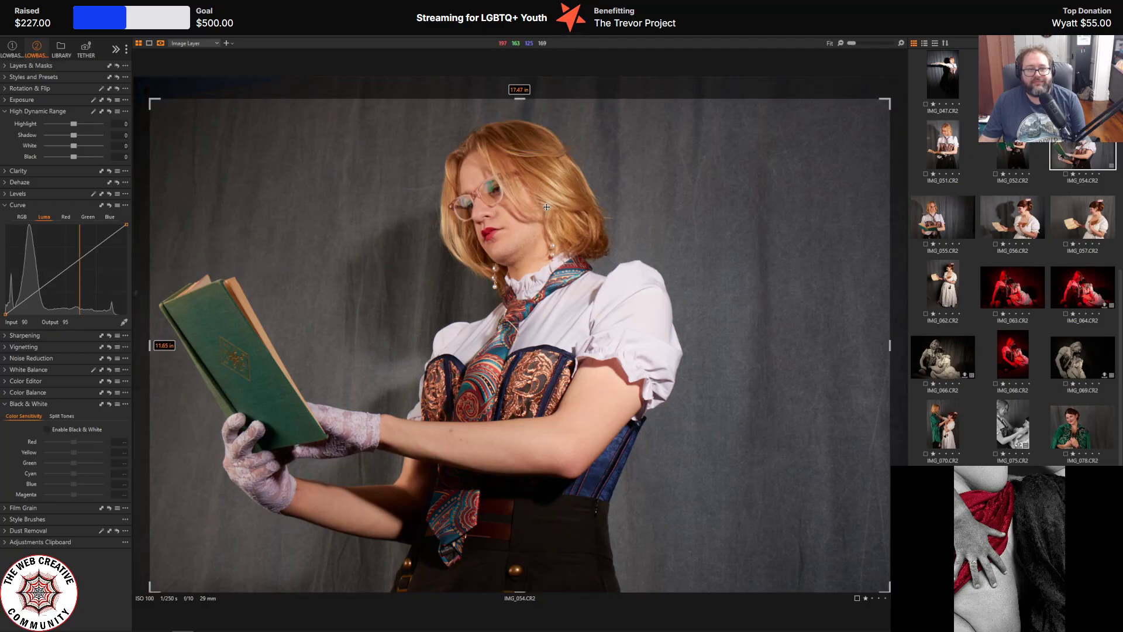
{"action": "left_click_drag", "start_coordinate": [547, 207], "coordinate": [525, 214]}
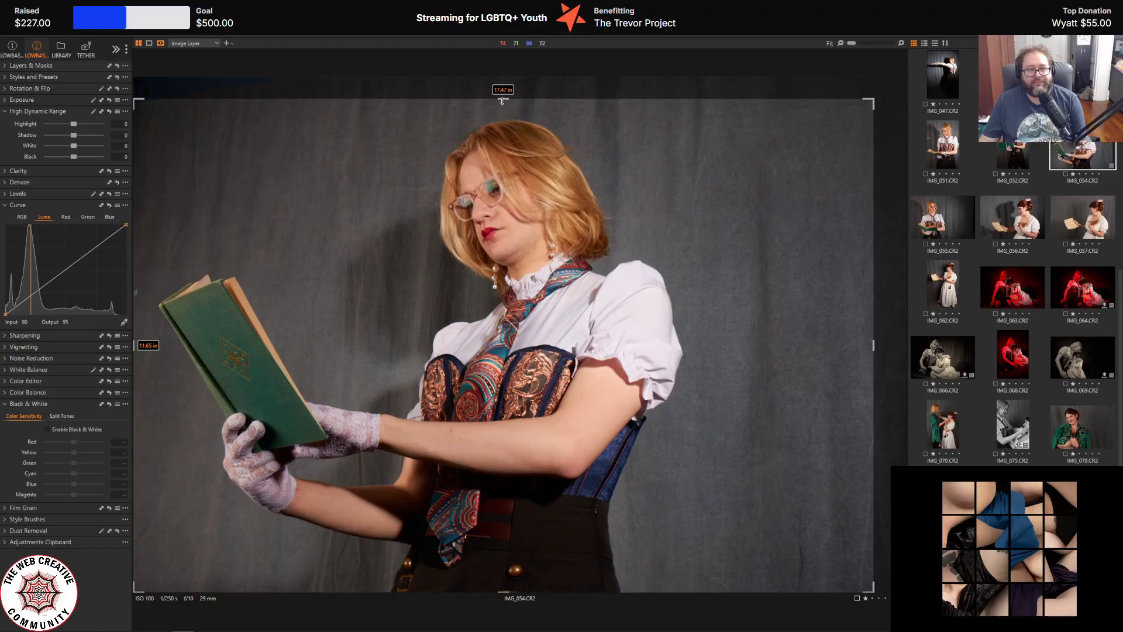
{"action": "left_click_drag", "start_coordinate": [501, 101], "coordinate": [501, 107]}
{"action": "left_click_drag", "start_coordinate": [518, 187], "coordinate": [510, 187]}
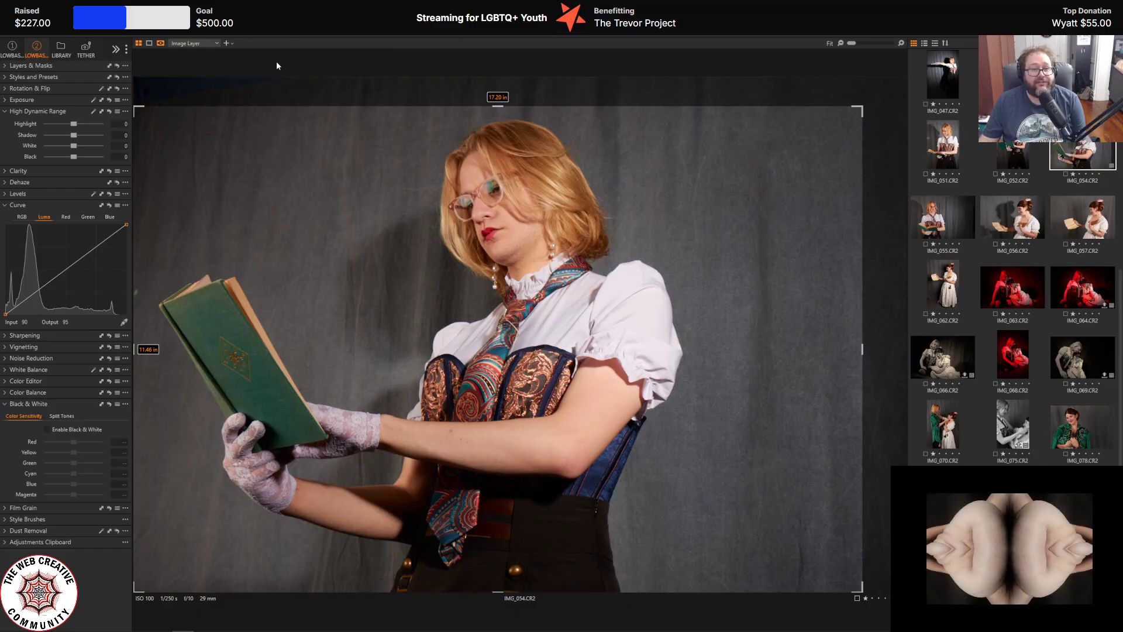
{"action": "key", "text": "Return"}
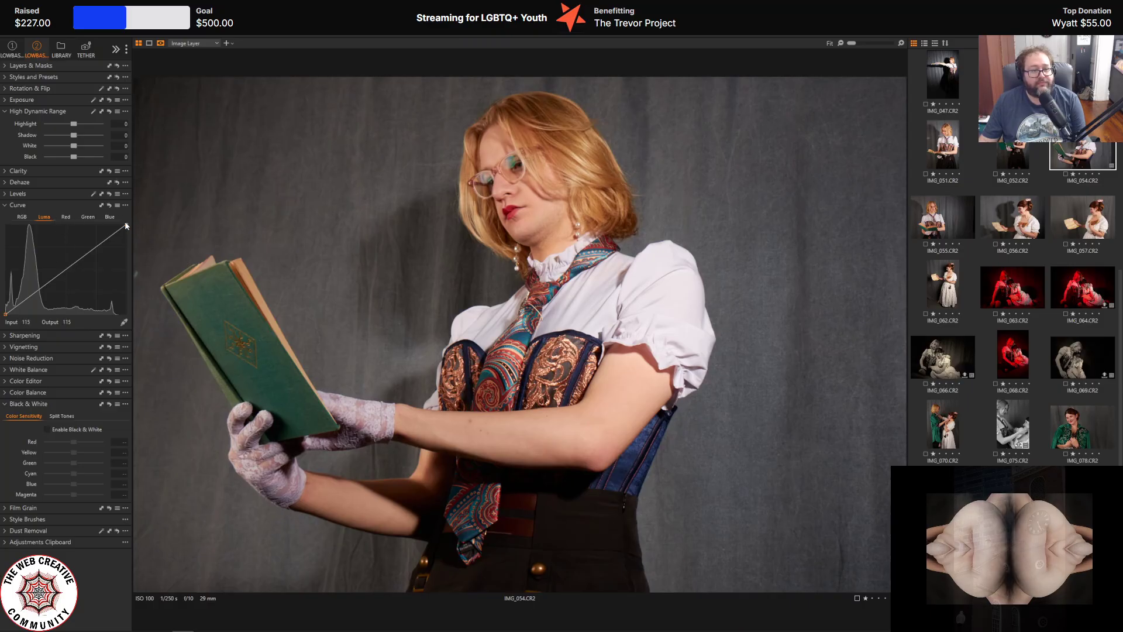
- Pull the Luma curve's white point slightly inward and set the High Dynamic Range Highlight to -97, White to 61 and Shadow to 10
{"action": "left_click_drag", "start_coordinate": [126, 225], "coordinate": [116, 223]}
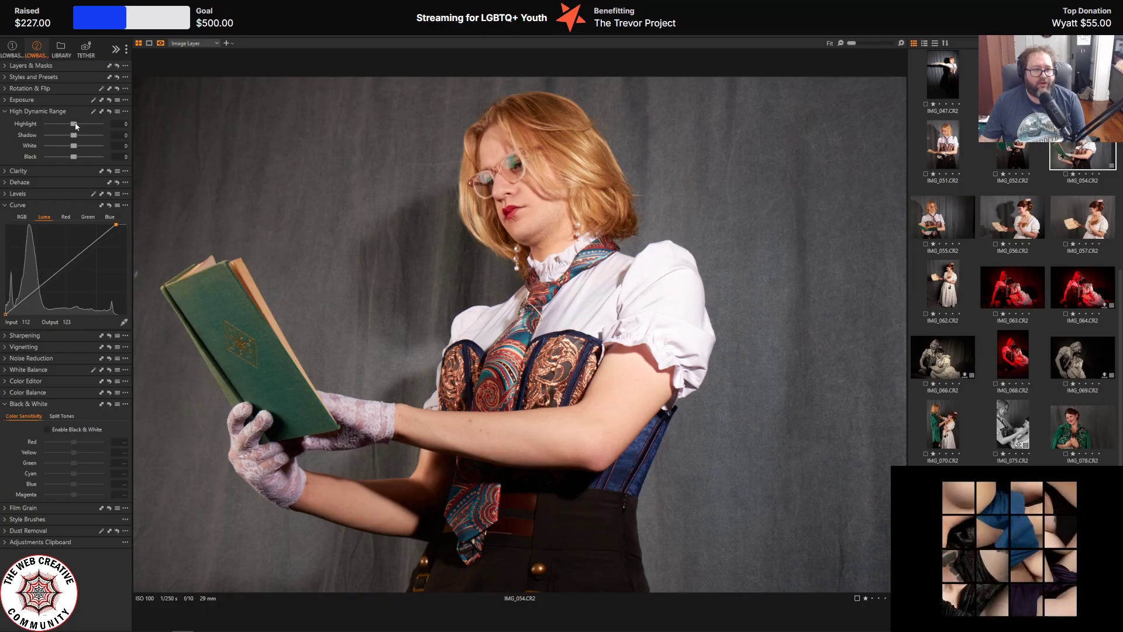
{"action": "left_click_drag", "start_coordinate": [75, 126], "coordinate": [49, 125]}
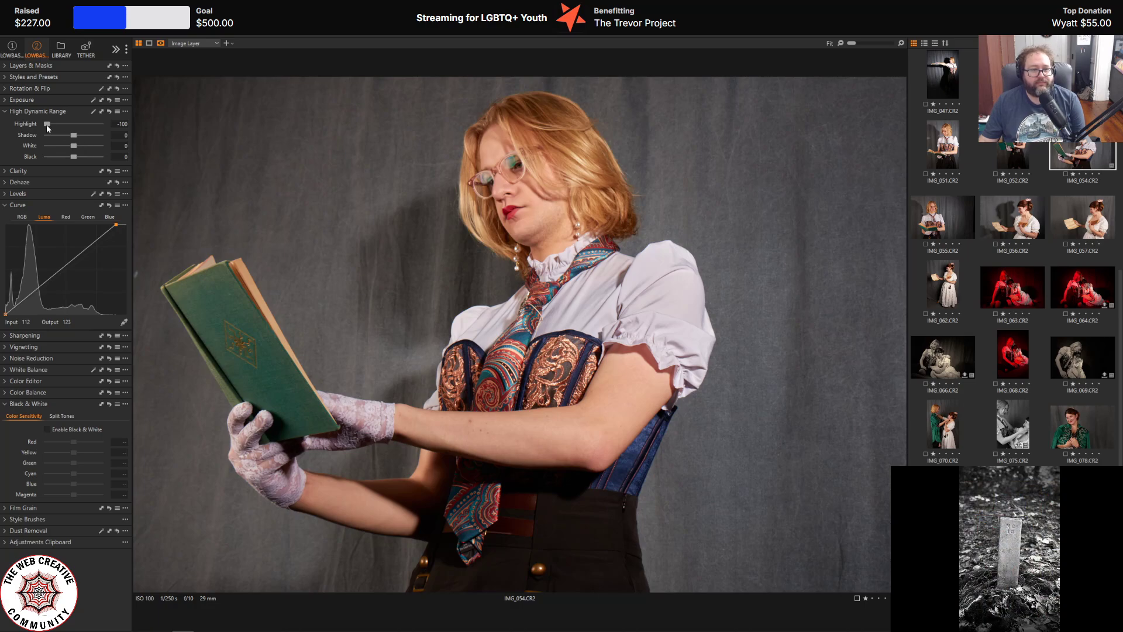
{"action": "left_click_drag", "start_coordinate": [47, 124], "coordinate": [48, 124]}
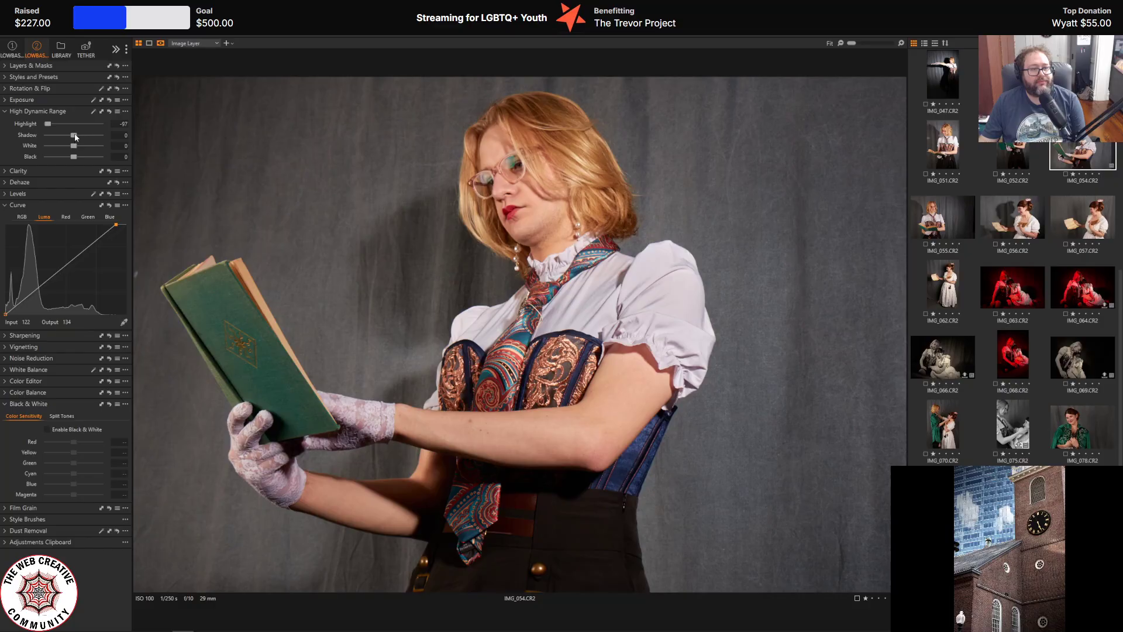
{"action": "mouse_move", "coordinate": [74, 146]}
{"action": "left_mouse_down"}
{"action": "mouse_move", "coordinate": [1, 147]}
{"action": "mouse_move", "coordinate": [90, 155]}
{"action": "left_mouse_up"}
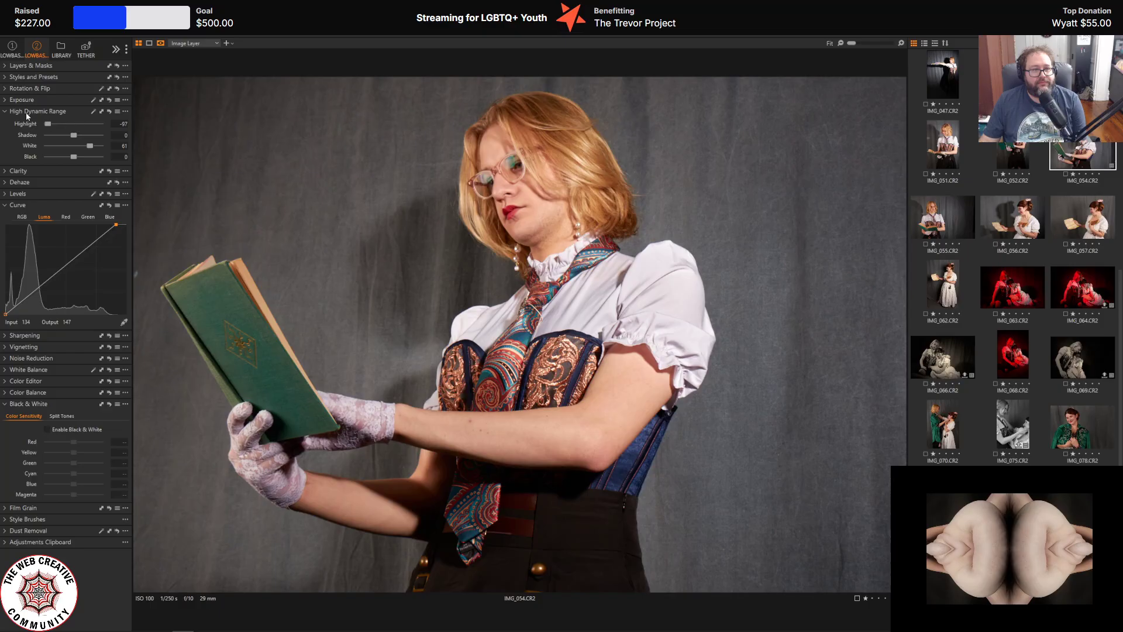
{"action": "left_click", "coordinate": [6, 69]}
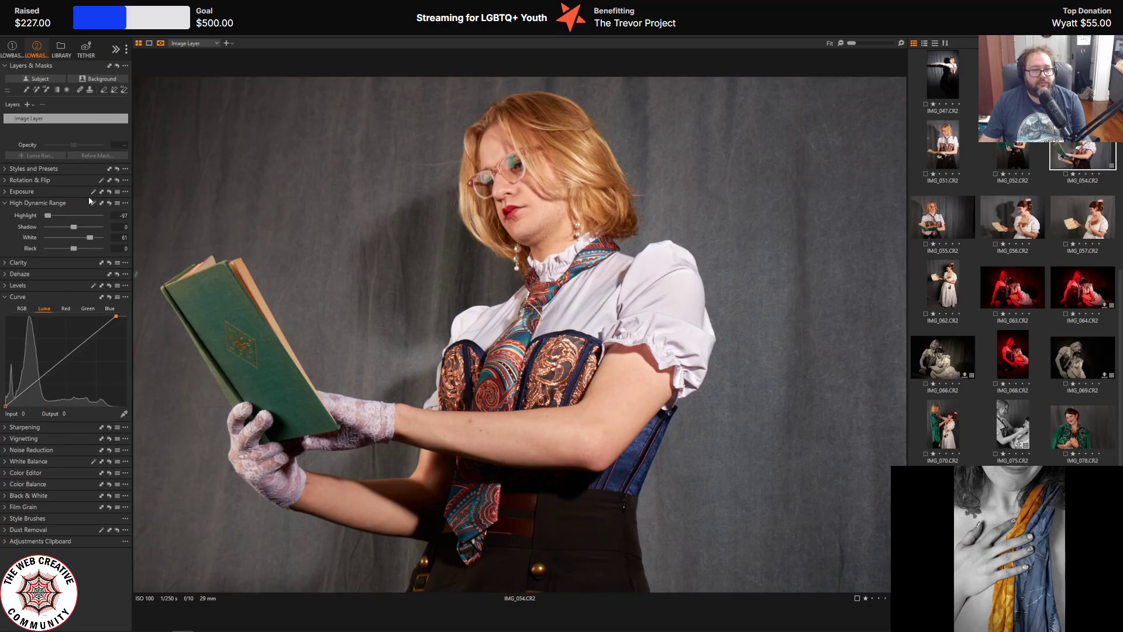
{"action": "left_click_drag", "start_coordinate": [74, 229], "coordinate": [65, 230]}
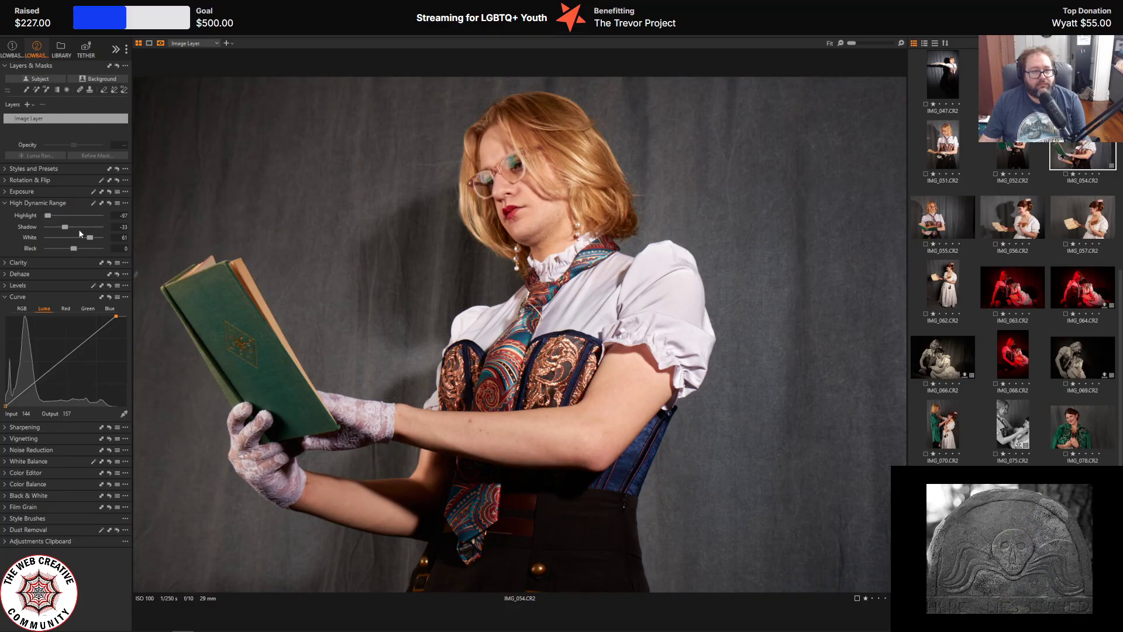
{"action": "left_click_drag", "start_coordinate": [65, 227], "coordinate": [80, 228]}
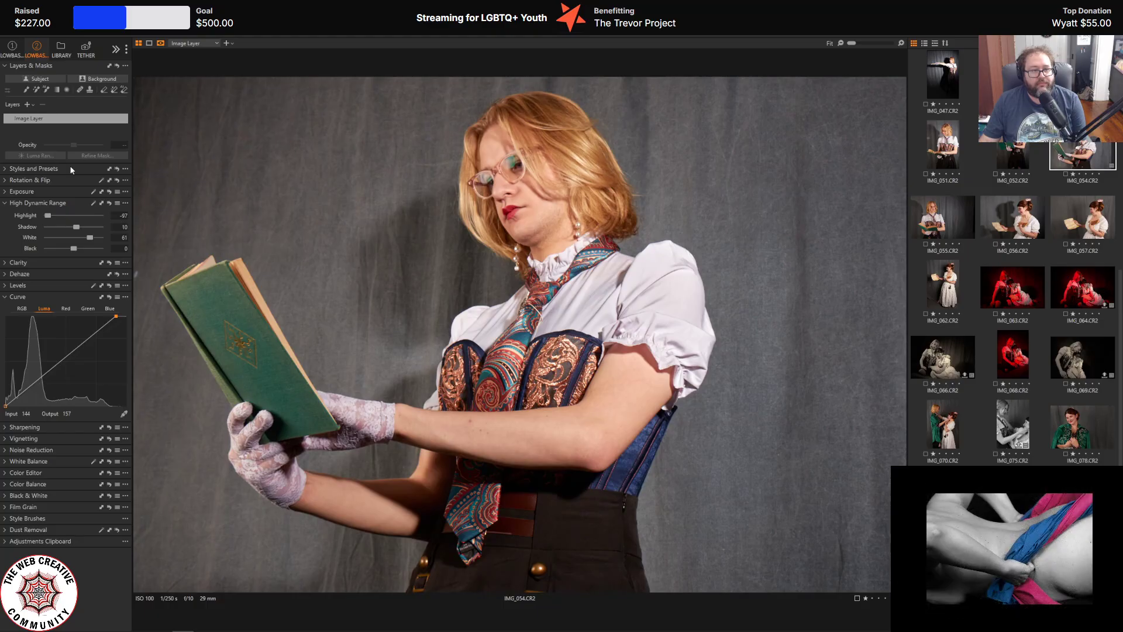
- Create a background mask and set its High Dynamic Range to Black -79, Highlight -100, White -100 and Shadow -36
{"action": "left_click", "coordinate": [93, 81]}
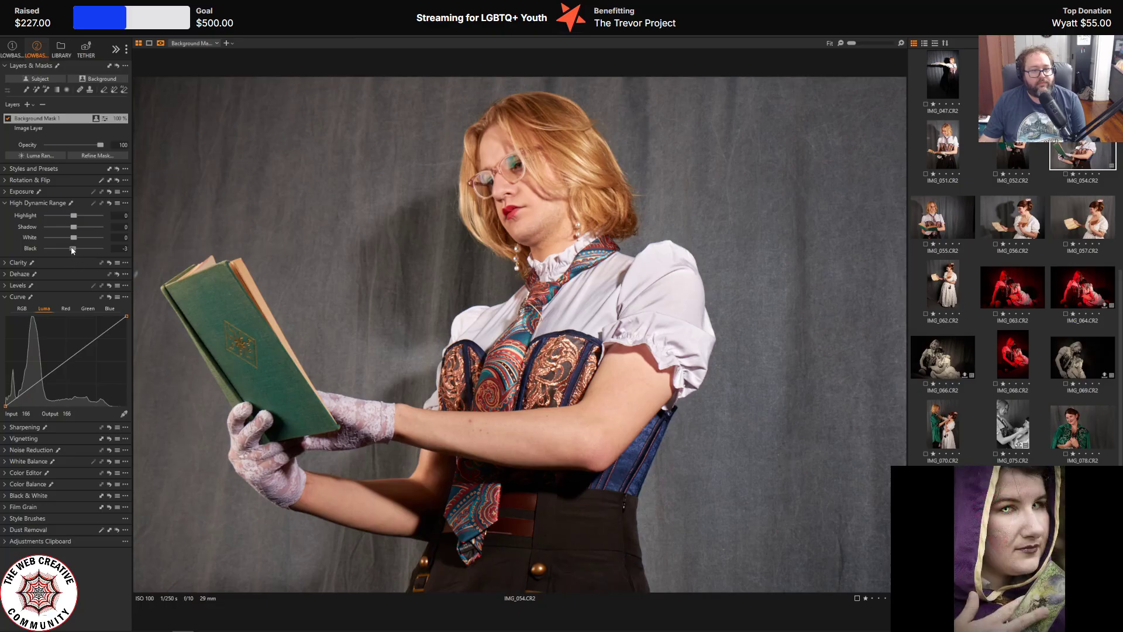
{"action": "left_click_drag", "start_coordinate": [72, 248], "coordinate": [53, 251]}
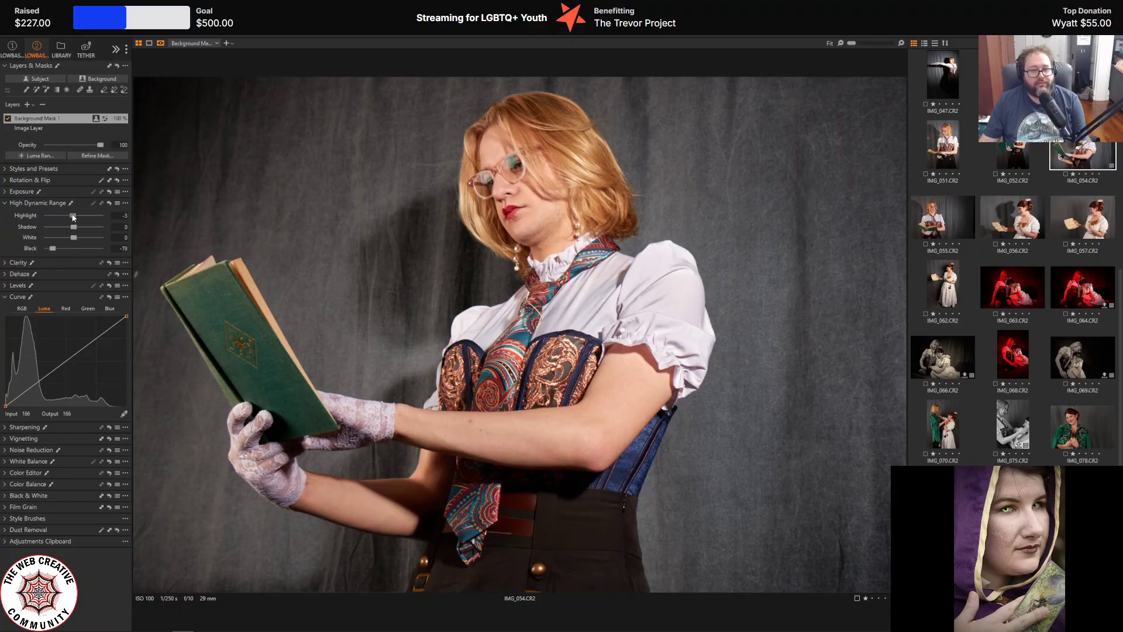
{"action": "left_click_drag", "start_coordinate": [74, 215], "coordinate": [15, 217]}
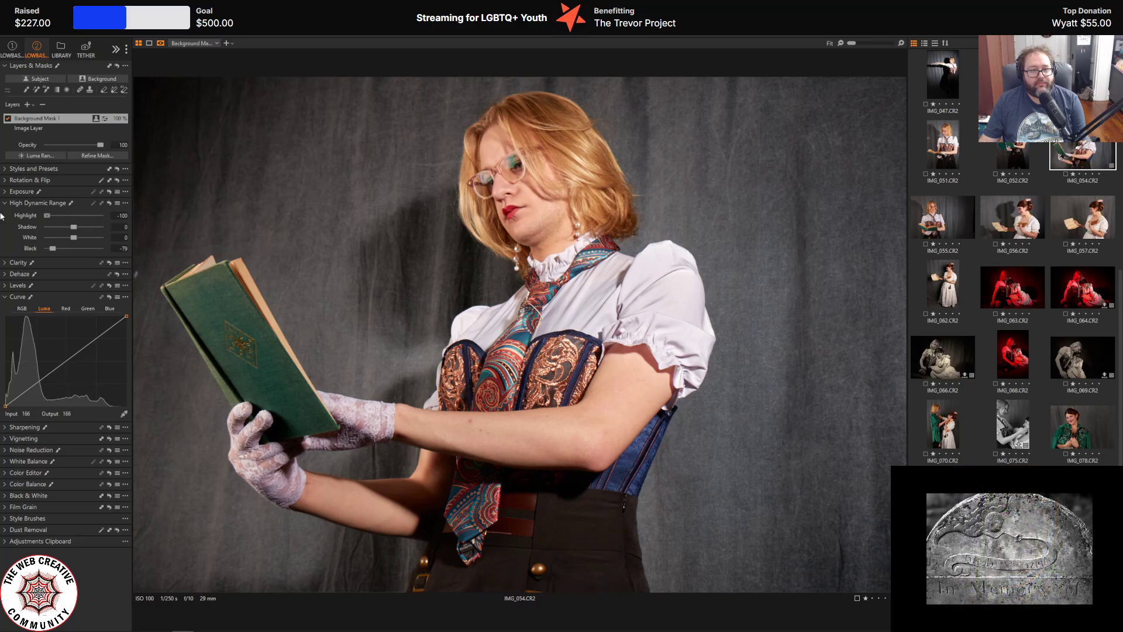
{"action": "left_click_drag", "start_coordinate": [74, 238], "coordinate": [1, 237]}
{"action": "mouse_move", "coordinate": [74, 227]}
{"action": "left_mouse_down"}
{"action": "mouse_move", "coordinate": [51, 226]}
{"action": "mouse_move", "coordinate": [67, 225]}
{"action": "left_mouse_up"}
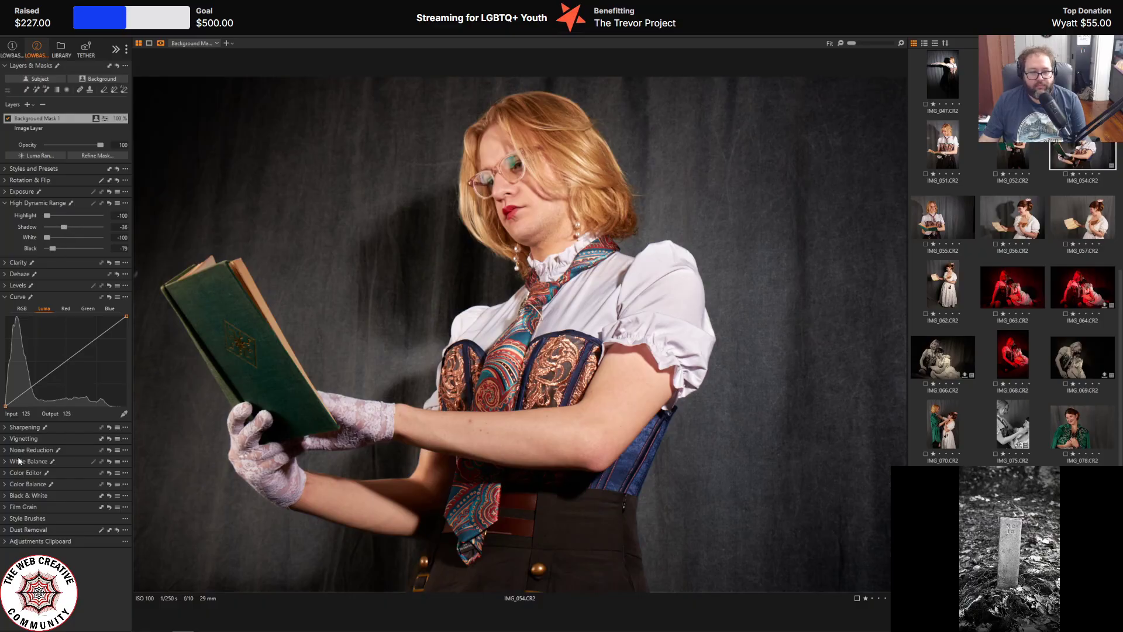
- Raise the Lightness of the green range to 33.8 in the background mask's Color Editor
{"action": "left_click", "coordinate": [7, 438]}
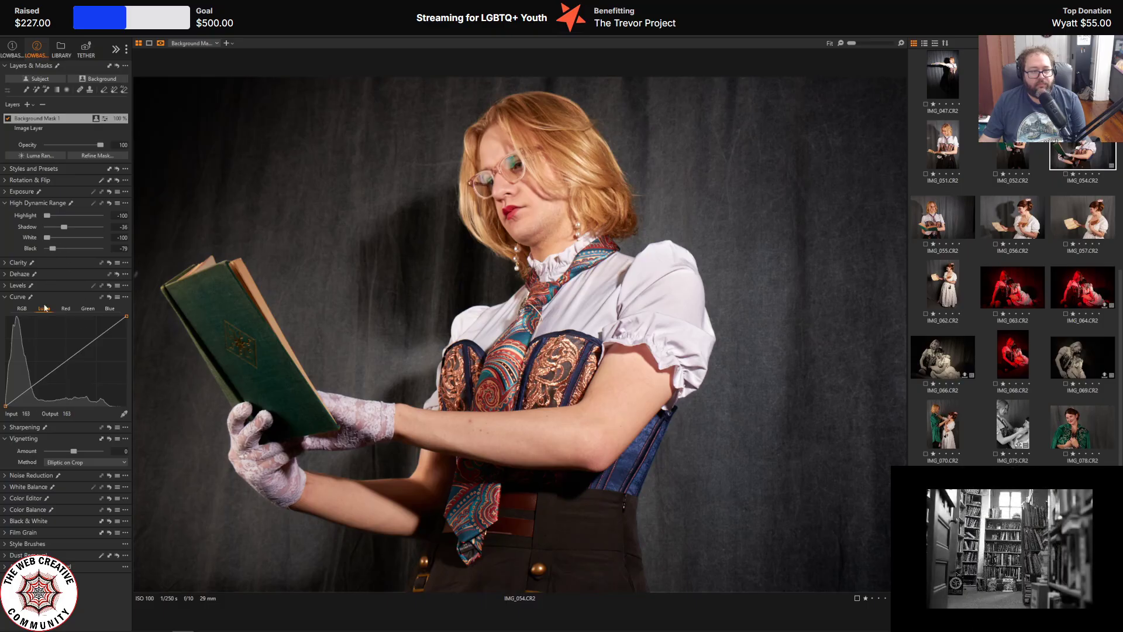
{"action": "left_click", "coordinate": [6, 498]}
{"action": "left_click", "coordinate": [56, 403]}
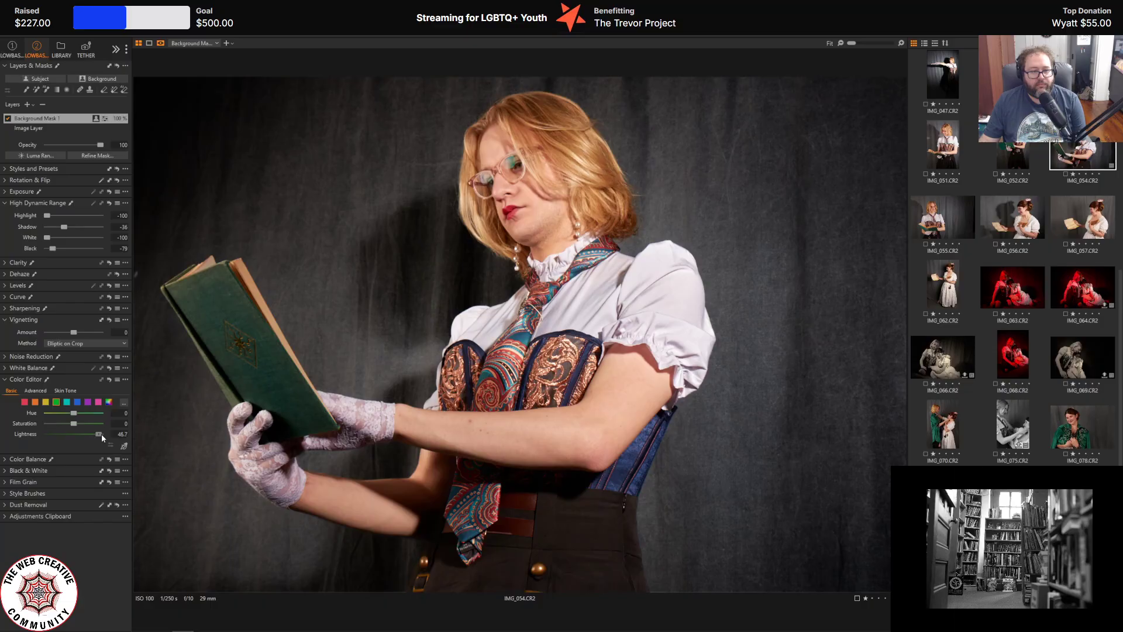
{"action": "left_click_drag", "start_coordinate": [101, 434], "coordinate": [97, 434]}
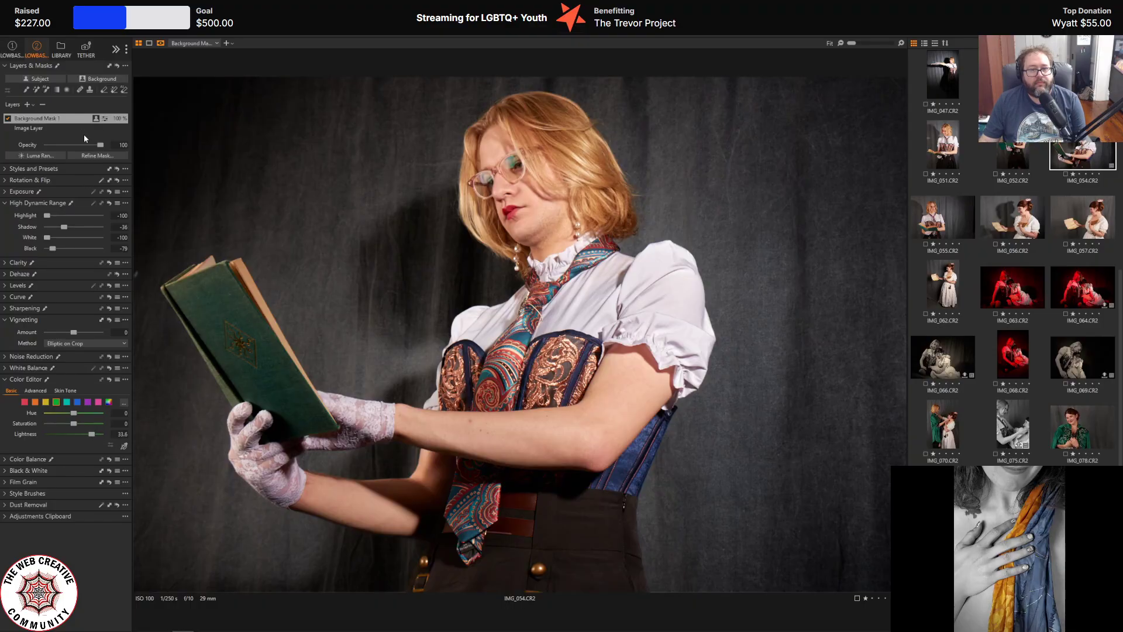
- On the Image Layer, set Brightness to -4 and the High Dynamic Range White to -100
{"action": "left_click", "coordinate": [50, 129]}
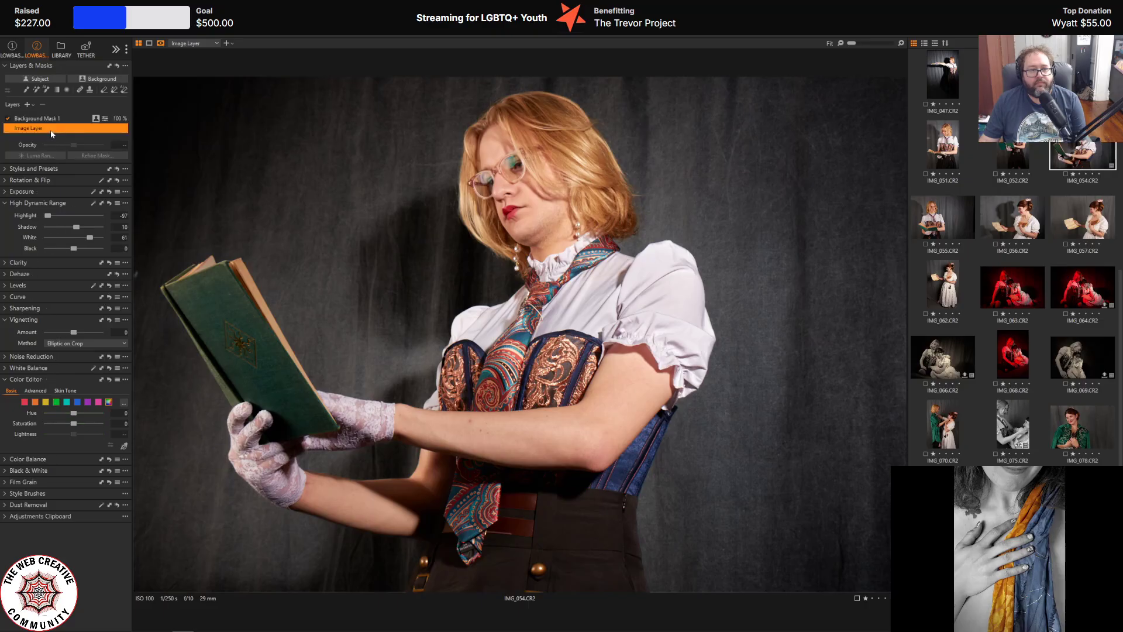
{"action": "left_click", "coordinate": [5, 192]}
{"action": "left_click", "coordinate": [67, 226]}
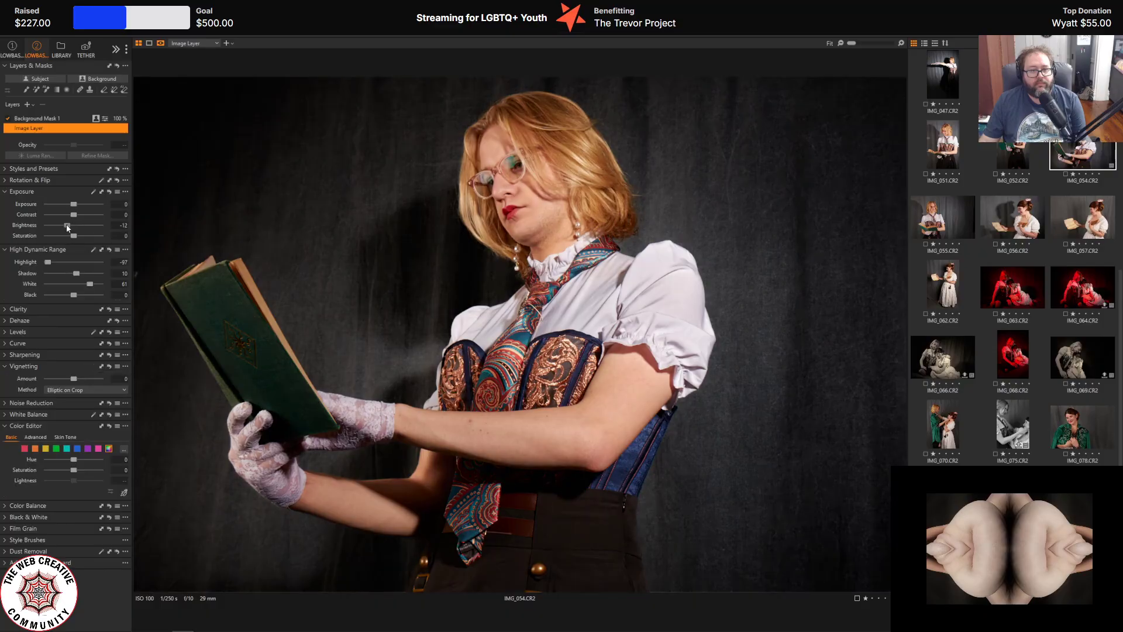
{"action": "left_click_drag", "start_coordinate": [67, 227], "coordinate": [69, 227]}
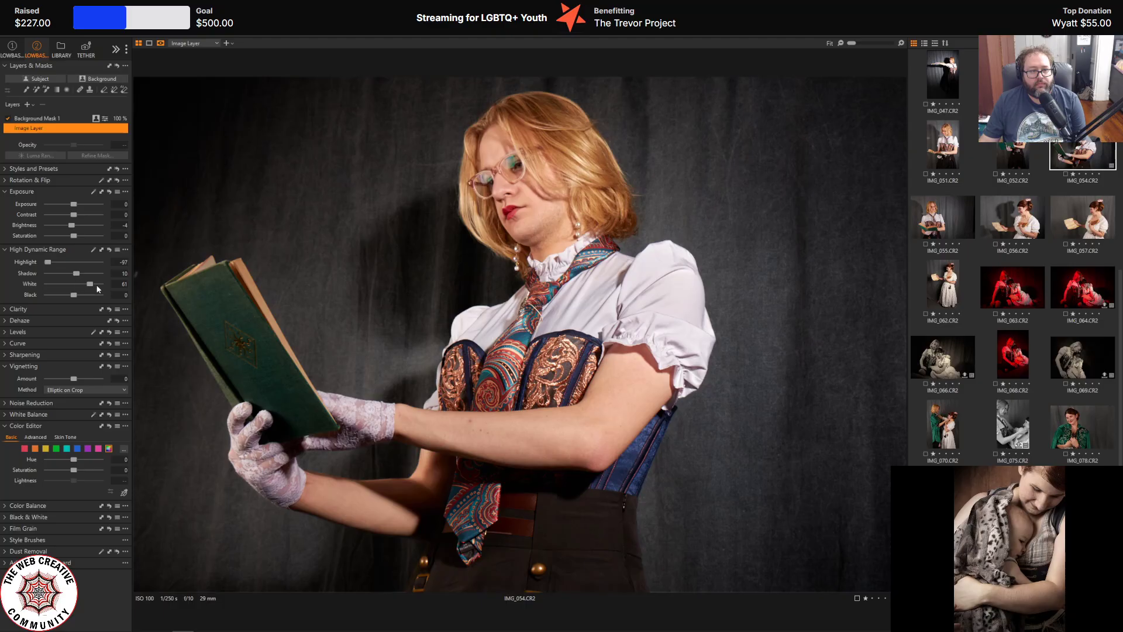
{"action": "left_click_drag", "start_coordinate": [90, 284], "coordinate": [1, 284]}
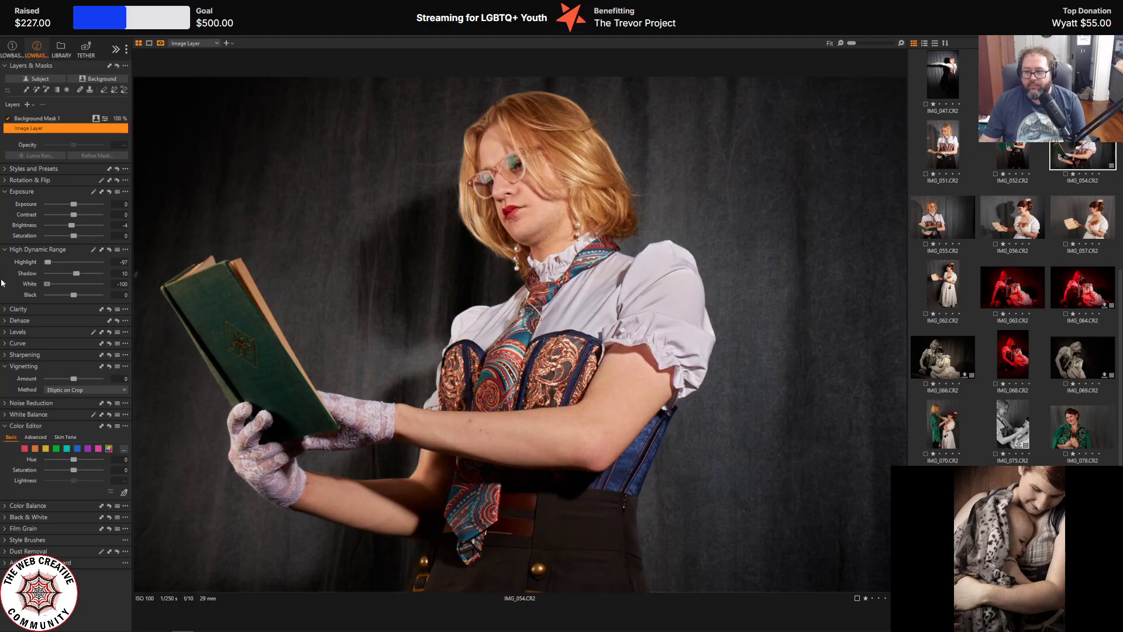
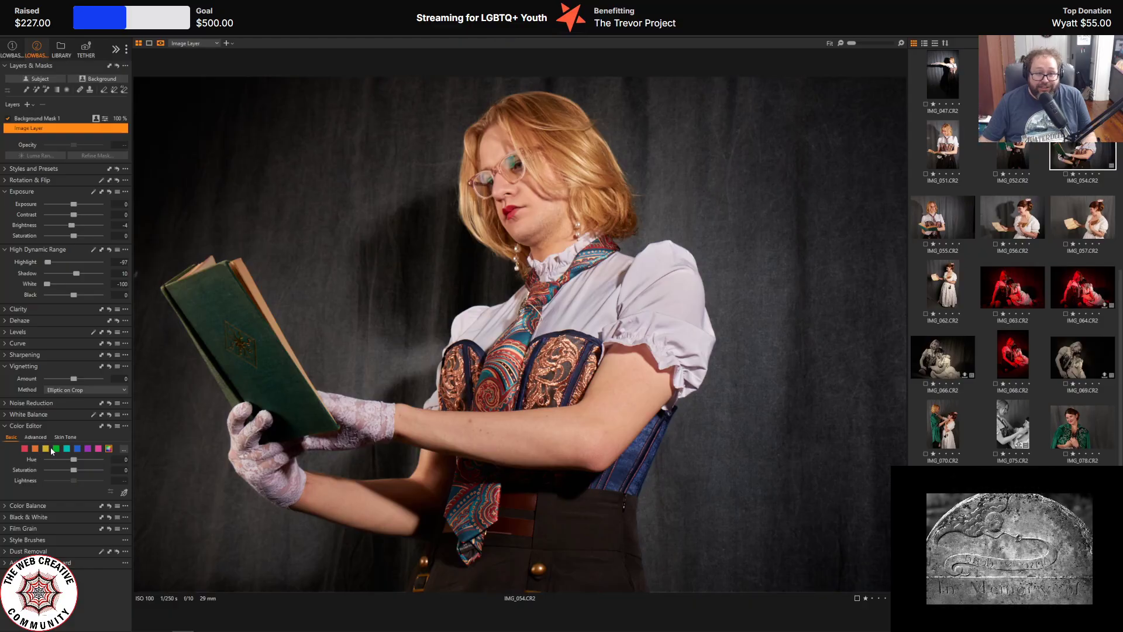
- Lower the yellow range's Saturation to -30.2 on the Image Layer and compare the before and after versions across the whole photo
{"action": "left_click", "coordinate": [49, 449]}
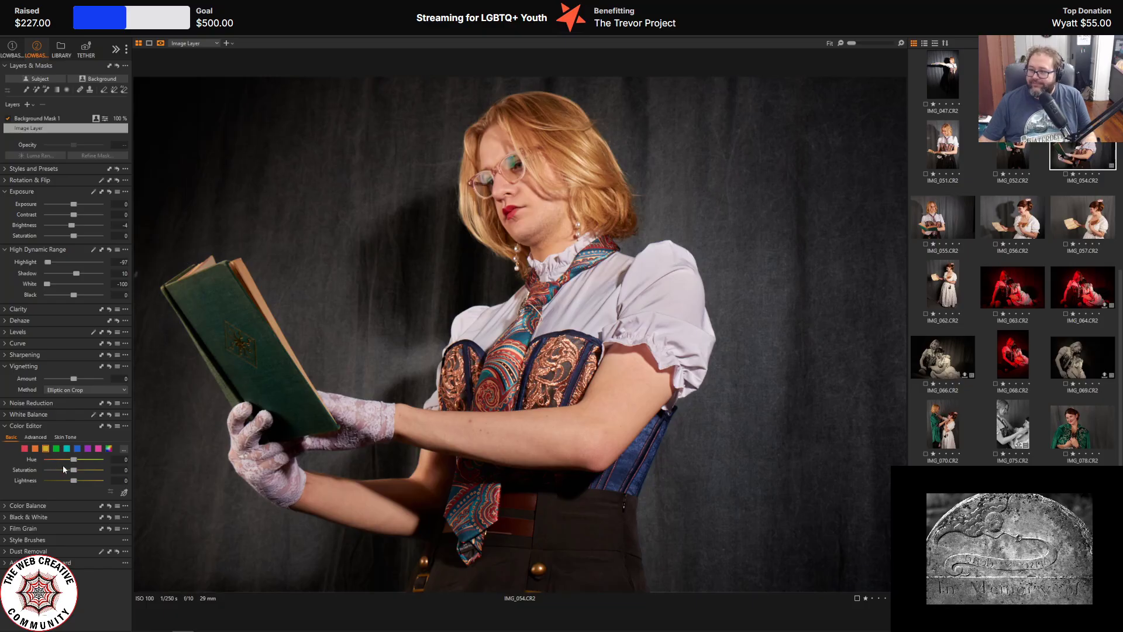
{"action": "mouse_move", "coordinate": [73, 468]}
{"action": "left_mouse_down"}
{"action": "mouse_move", "coordinate": [31, 469]}
{"action": "mouse_move", "coordinate": [62, 474]}
{"action": "left_mouse_up"}
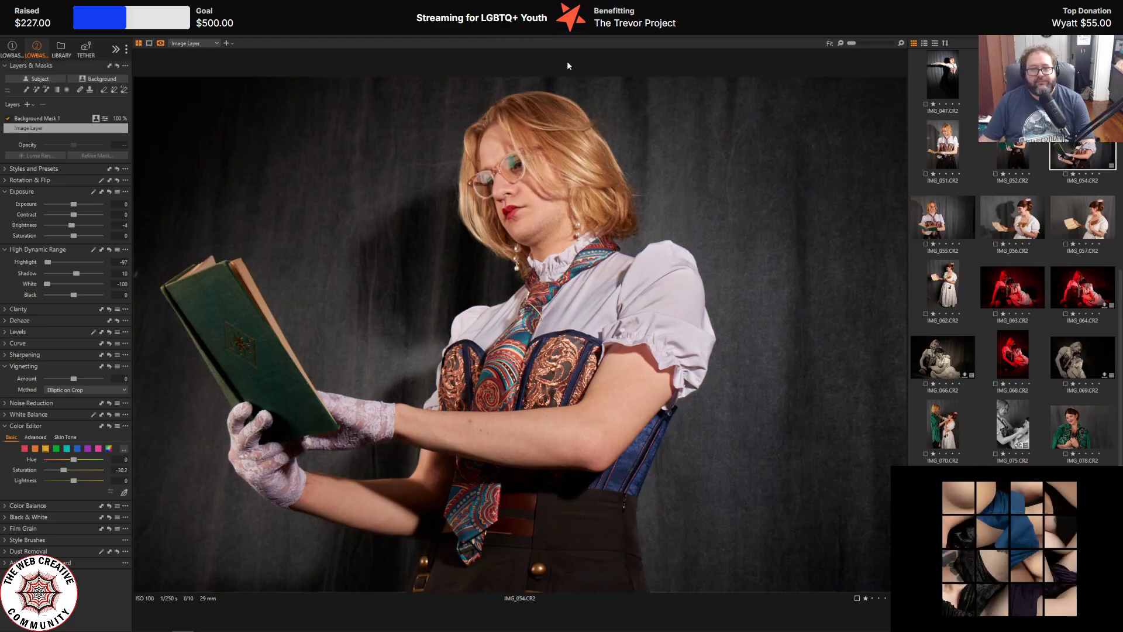
{"action": "key", "text": "y"}
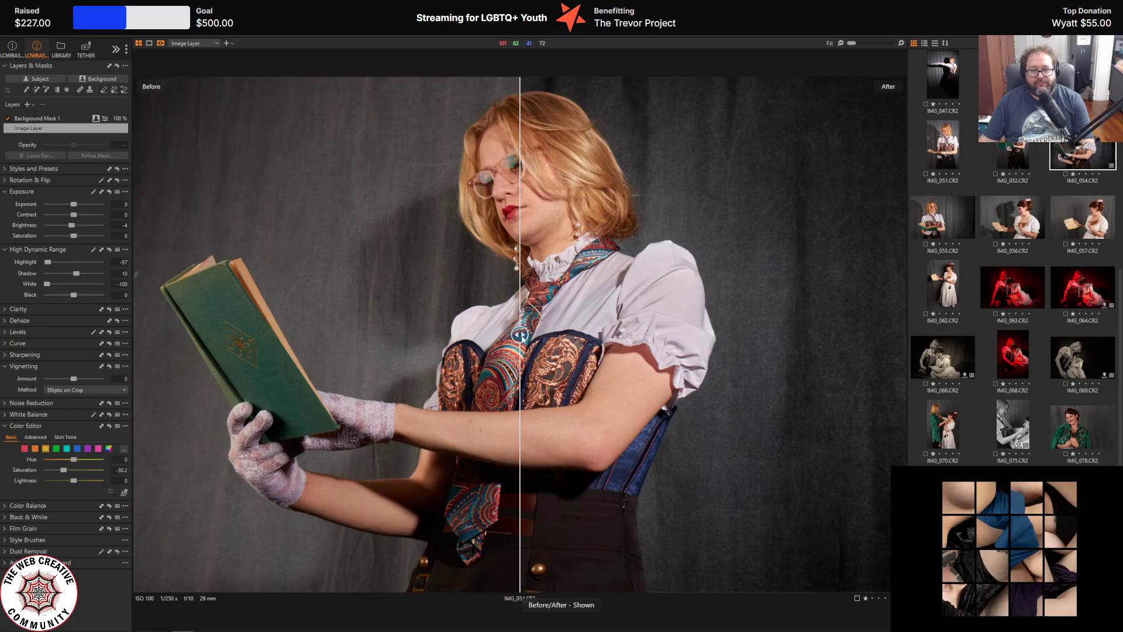
{"action": "left_click_drag", "start_coordinate": [520, 334], "coordinate": [866, 334]}
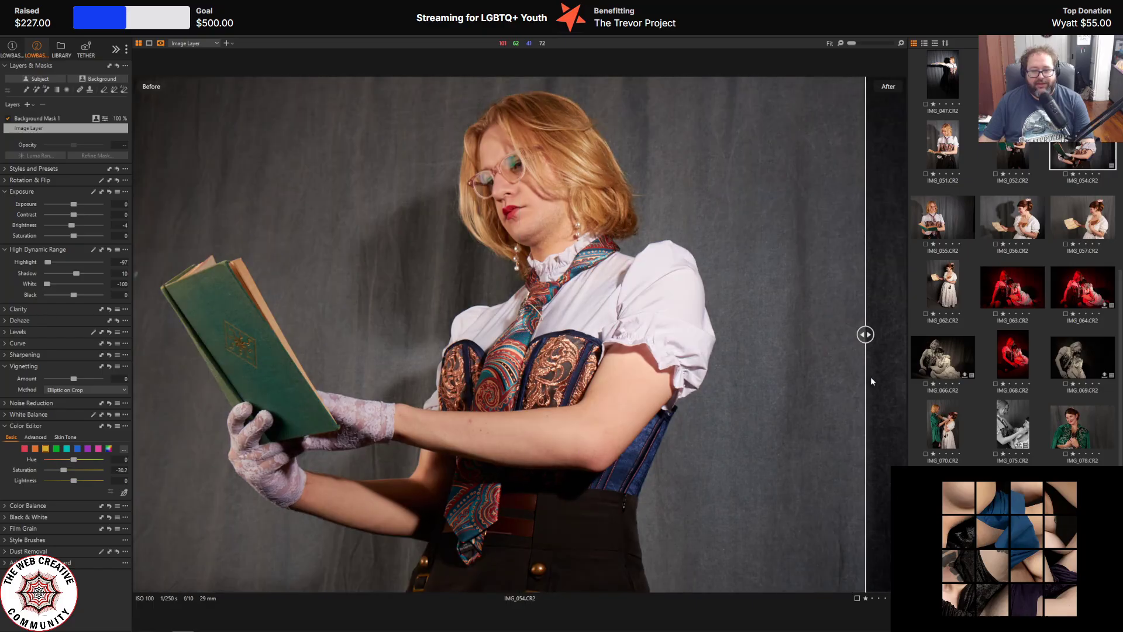
{"action": "left_click_drag", "start_coordinate": [870, 380], "coordinate": [2, 339]}
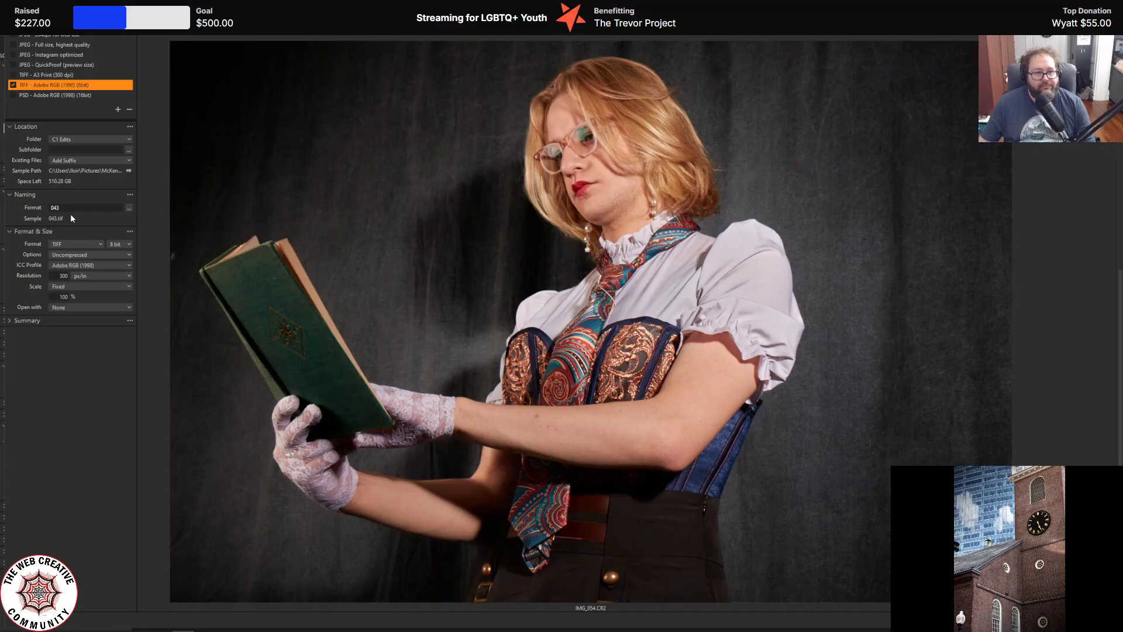
- Set the export file naming format to 054 for the Adobe RGB TIFF recipe
{"action": "key", "text": "BackSpace"}
{"action": "key", "text": "BackSpace"}
{"action": "key", "text": "BackSpace"}
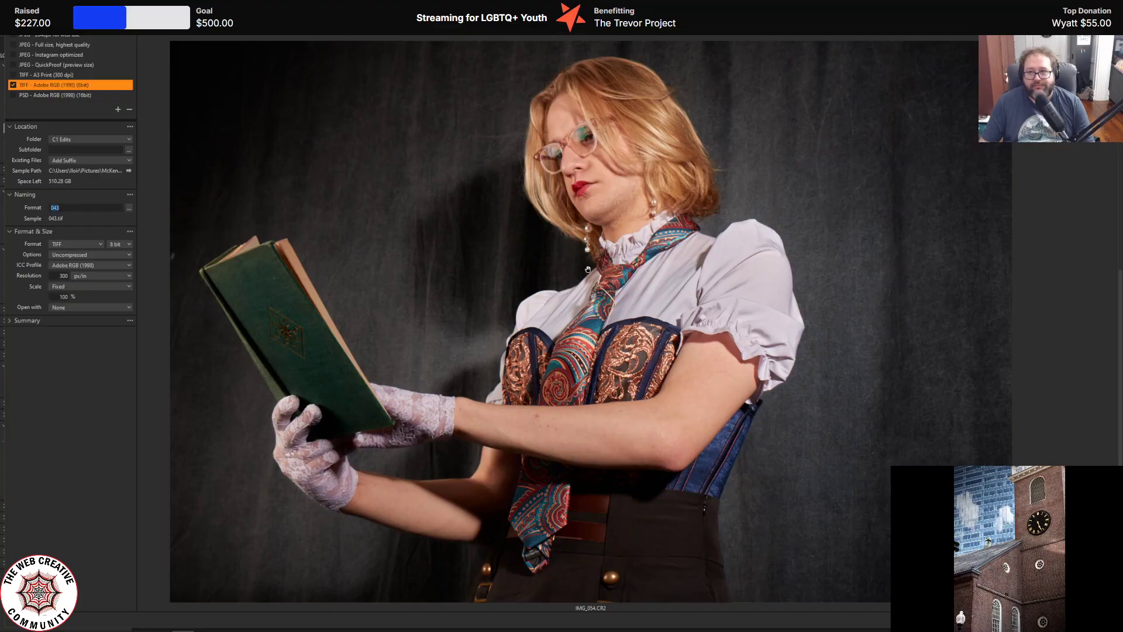
{"action": "type", "text": "054"}
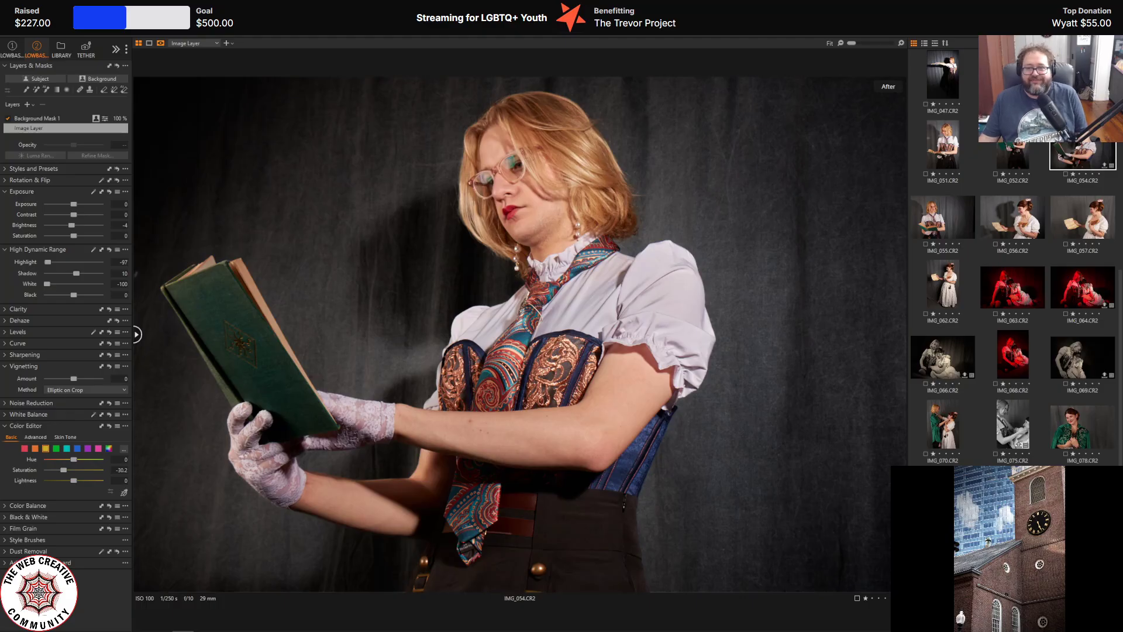
- Open the 10-5-2024 shoot folder in the library and select the fan portrait IMG_0035.CR2
{"action": "scroll", "coordinate": [989, 375], "scroll_direction": "up", "scroll_amount": 5}
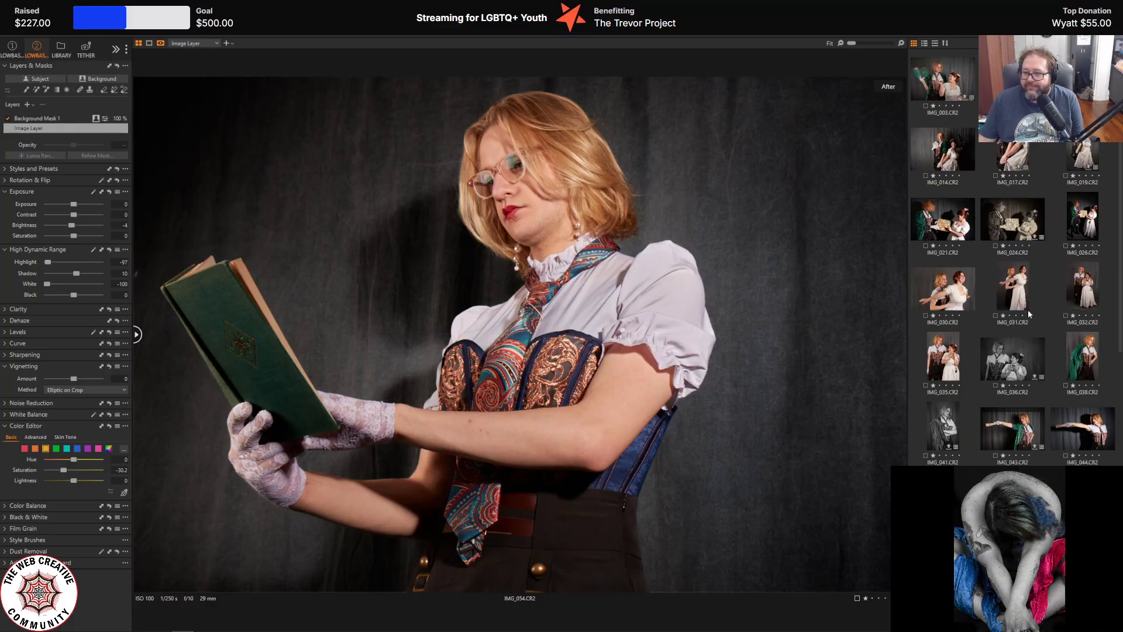
{"action": "left_click", "coordinate": [61, 49]}
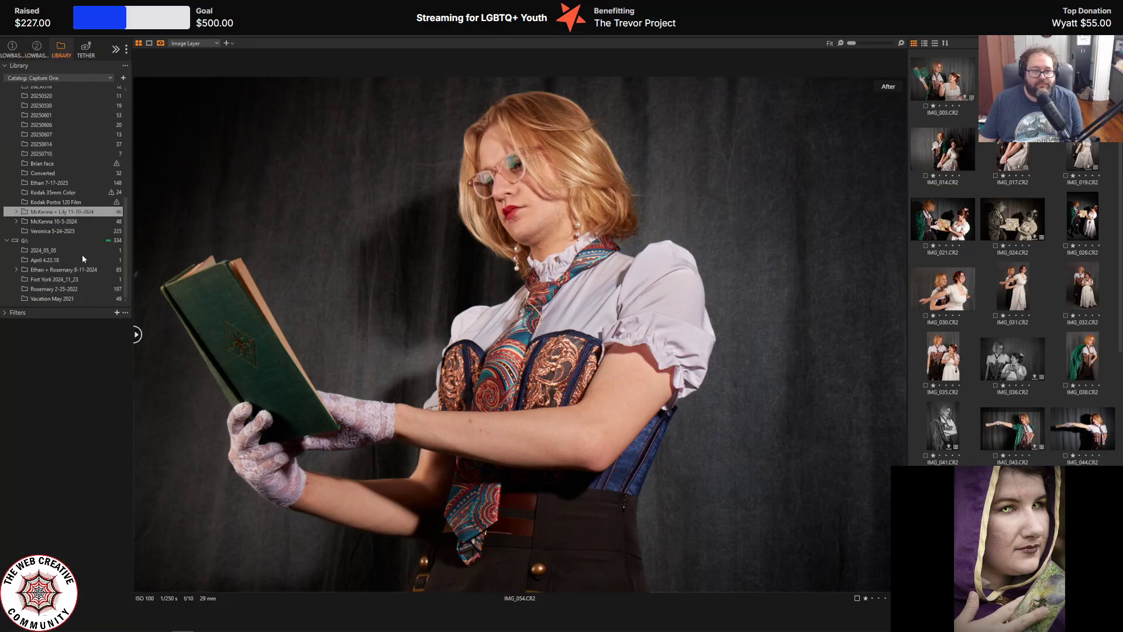
{"action": "left_click", "coordinate": [67, 223]}
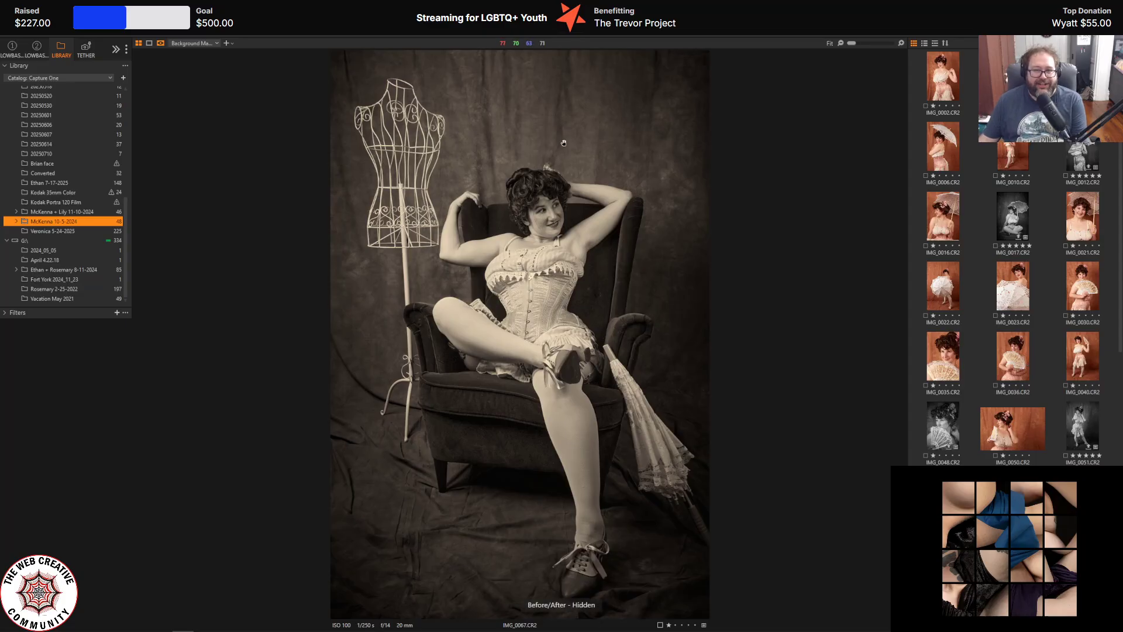
{"action": "key", "text": "y"}
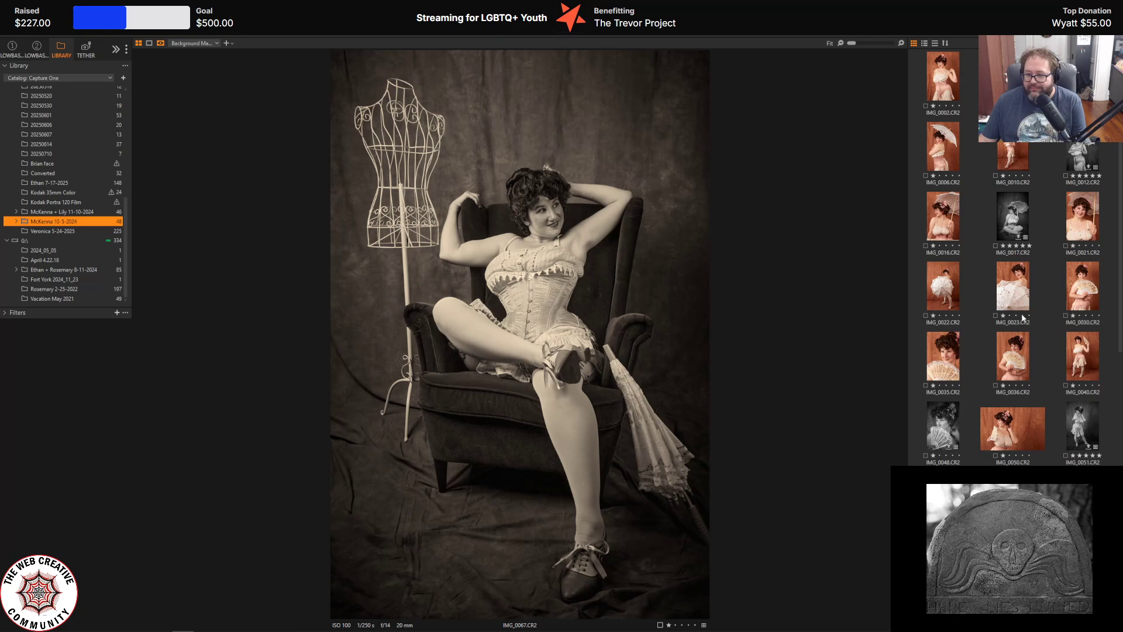
{"action": "scroll", "coordinate": [1001, 365], "scroll_direction": "down", "scroll_amount": 1}
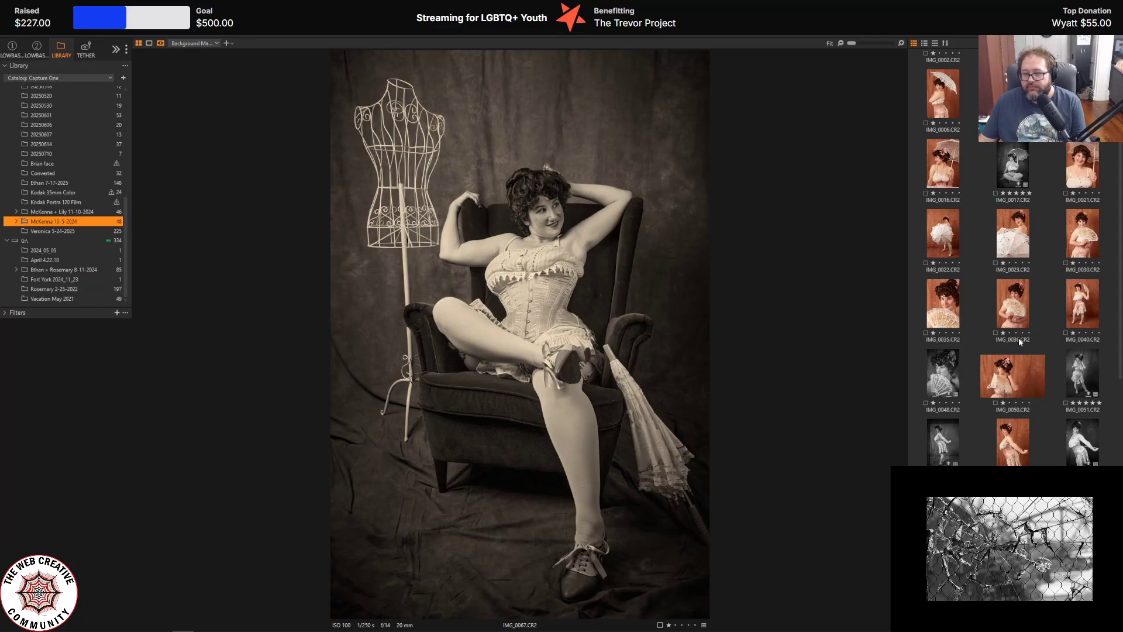
{"action": "left_click", "coordinate": [1012, 318]}
{"action": "left_click", "coordinate": [951, 310]}
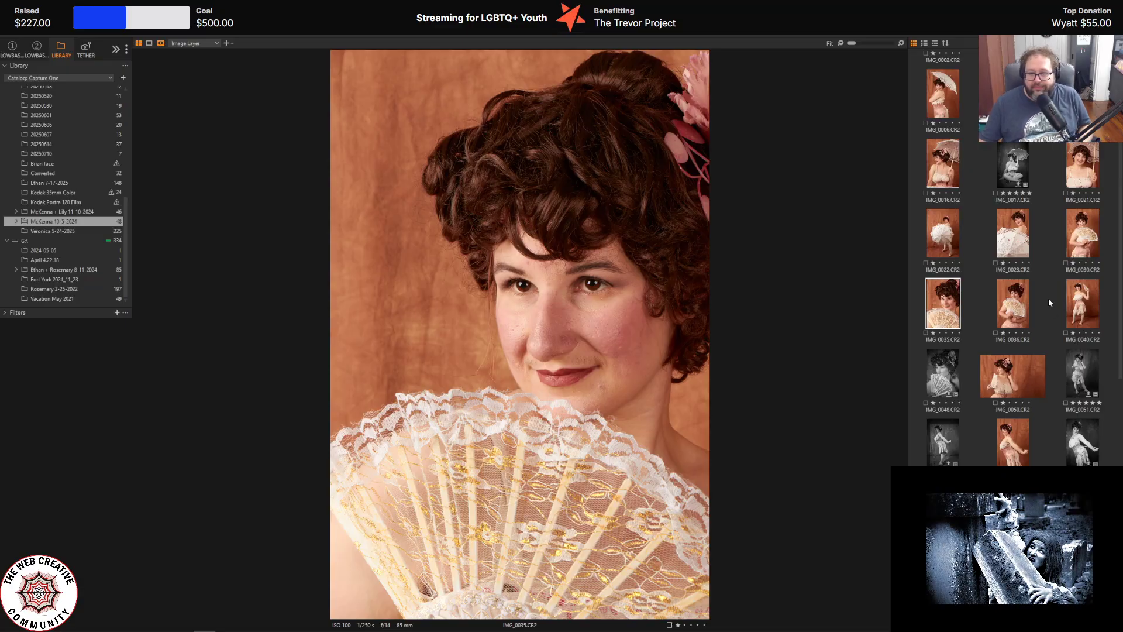
- In the High Dynamic Range adjustments of IMG_0035, set Highlight to -46, White to -100 and Shadow to 13
{"action": "left_click", "coordinate": [38, 49]}
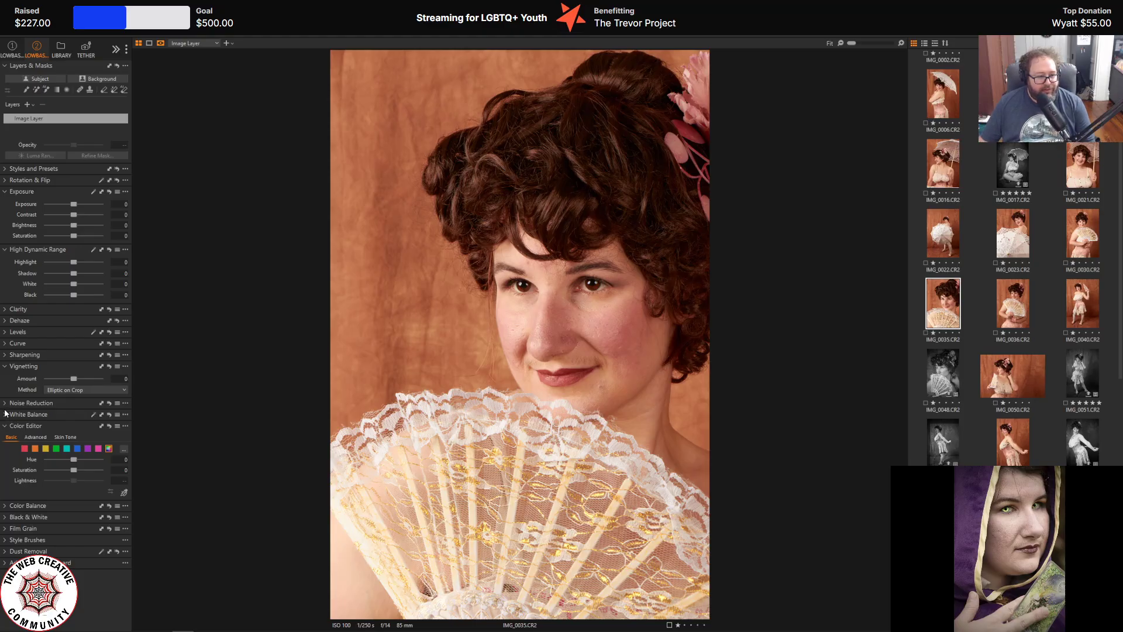
{"action": "left_click", "coordinate": [6, 345]}
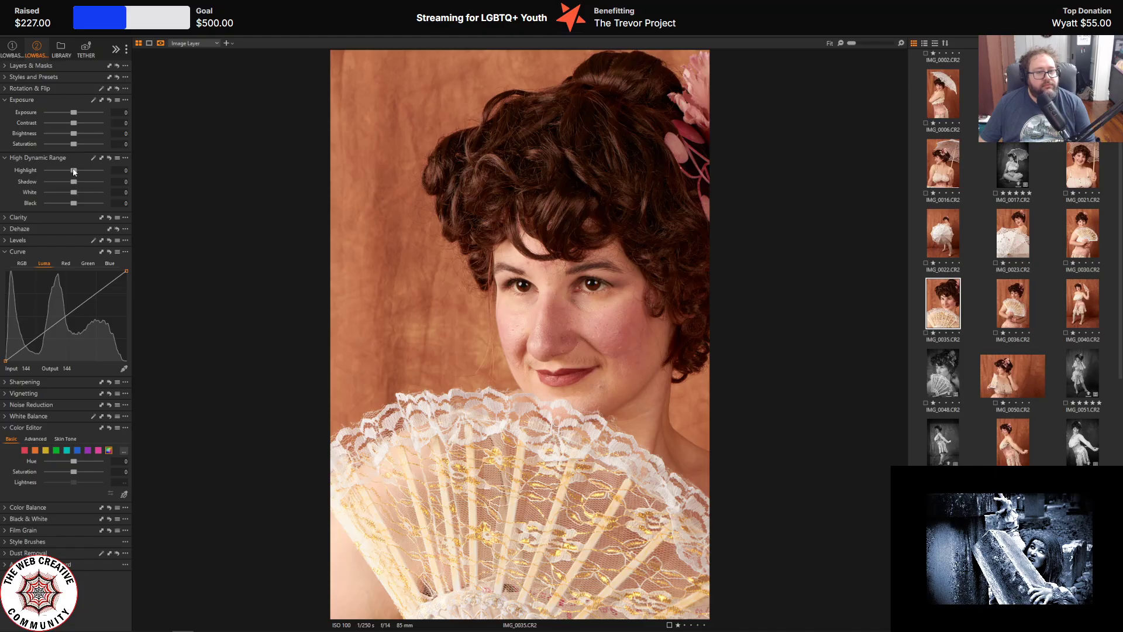
{"action": "mouse_move", "coordinate": [74, 170]}
{"action": "left_mouse_down"}
{"action": "mouse_move", "coordinate": [2, 171]}
{"action": "mouse_move", "coordinate": [73, 171]}
{"action": "mouse_move", "coordinate": [61, 173]}
{"action": "left_mouse_up"}
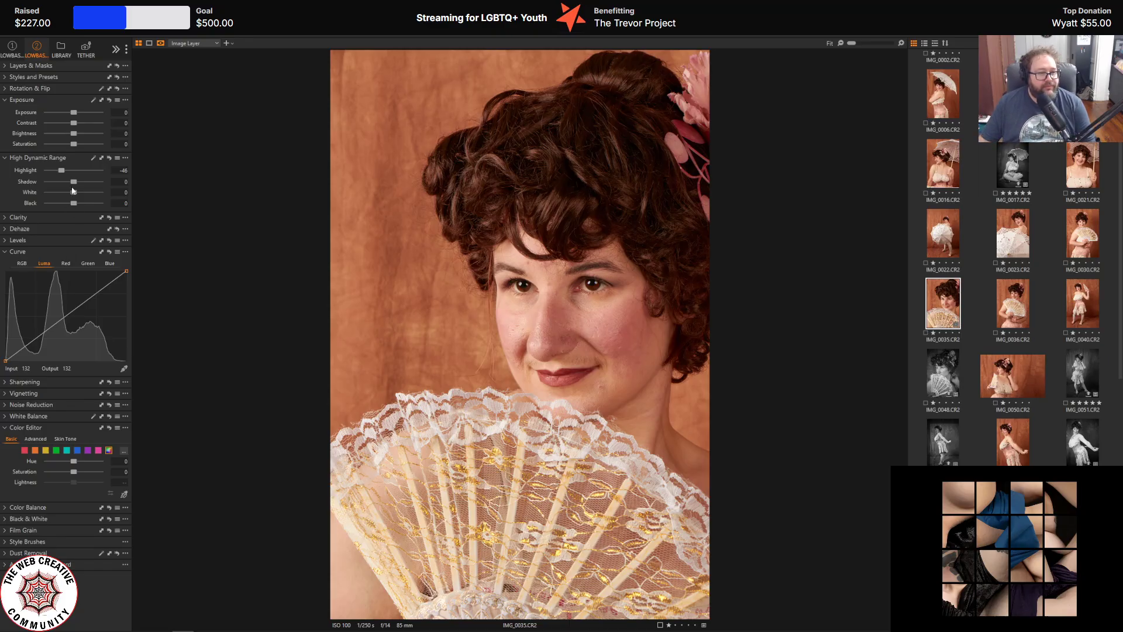
{"action": "left_click_drag", "start_coordinate": [73, 195], "coordinate": [34, 191]}
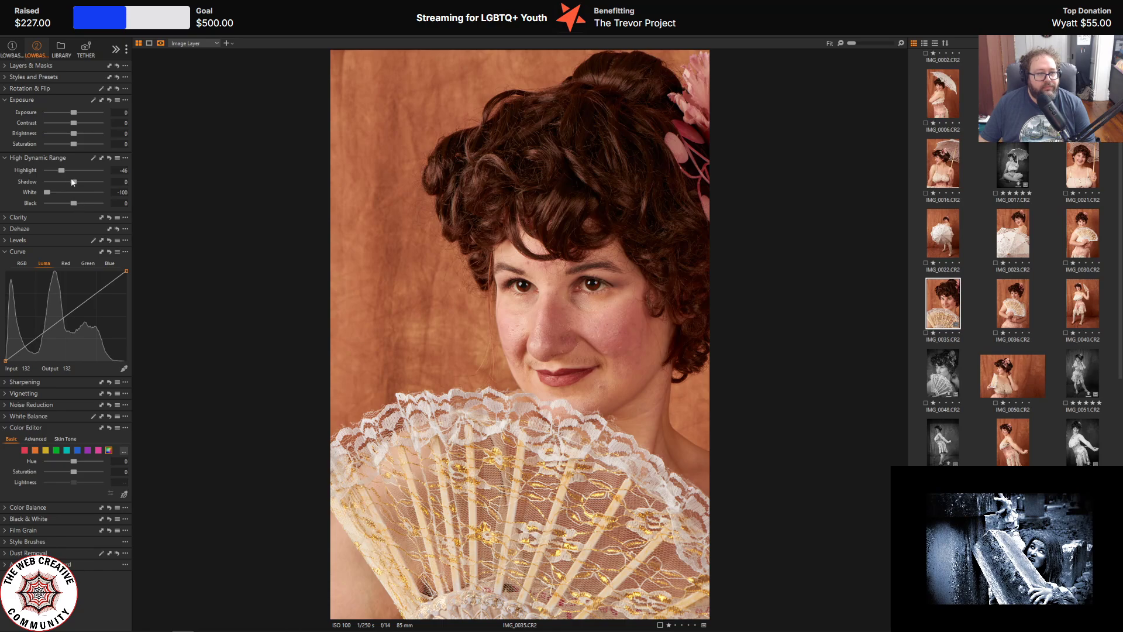
{"action": "left_click_drag", "start_coordinate": [73, 181], "coordinate": [76, 180]}
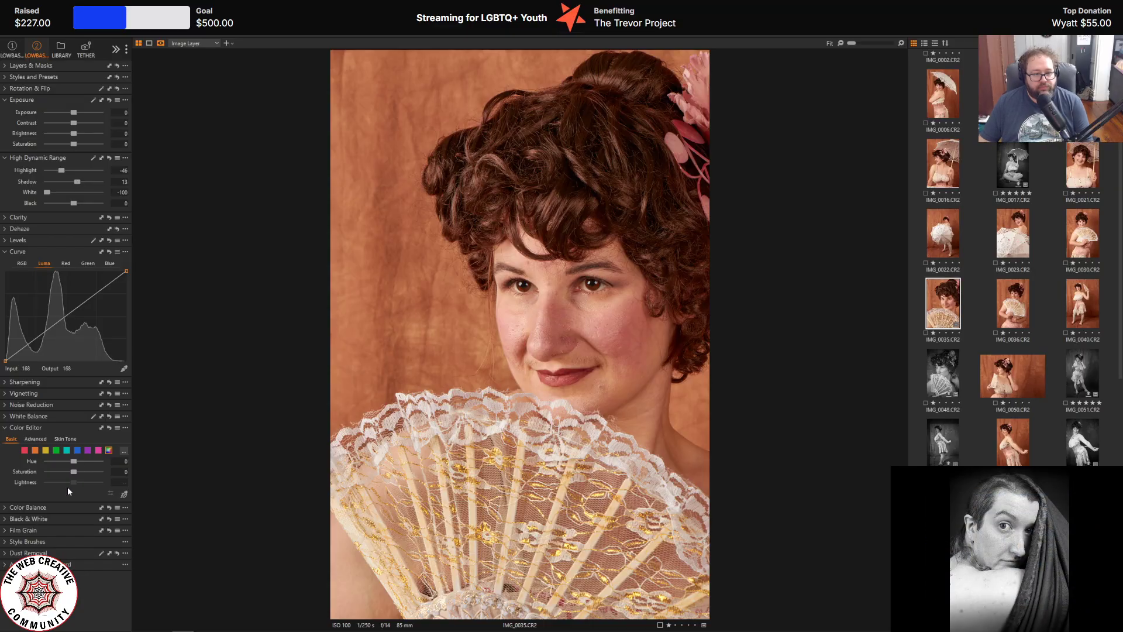
- Try the yellow range's Saturation at both extremes in the Color Editor and reset it to 0
{"action": "left_click", "coordinate": [47, 451]}
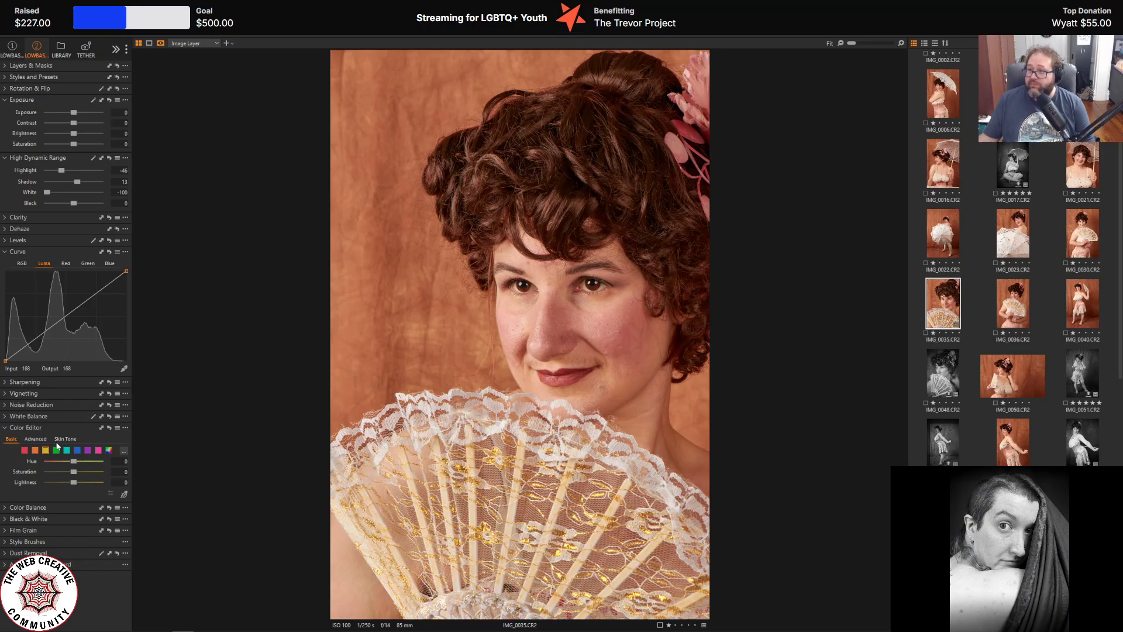
{"action": "left_click_drag", "start_coordinate": [73, 475], "coordinate": [34, 470]}
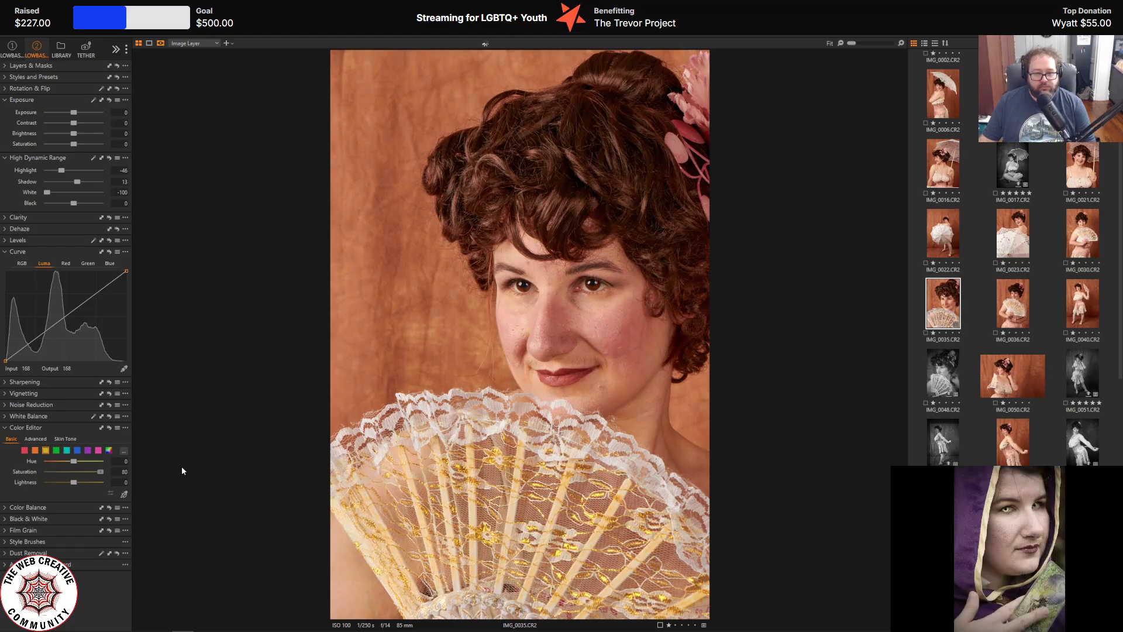
{"action": "left_click", "coordinate": [115, 471]}
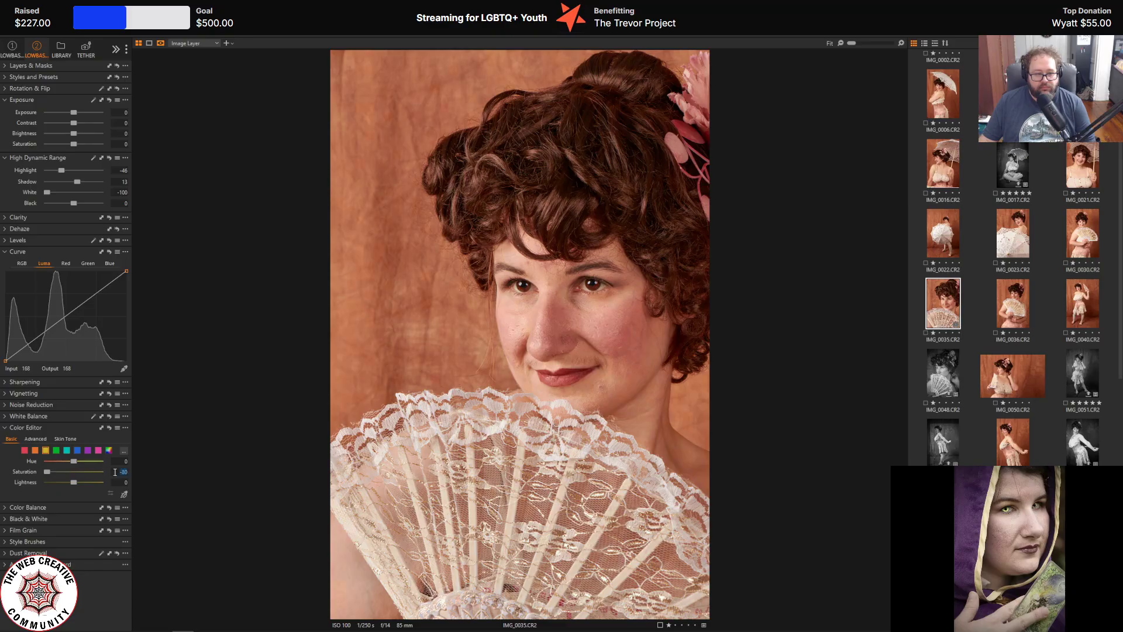
{"action": "type", "text": "0"}
{"action": "key", "text": "Tab"}
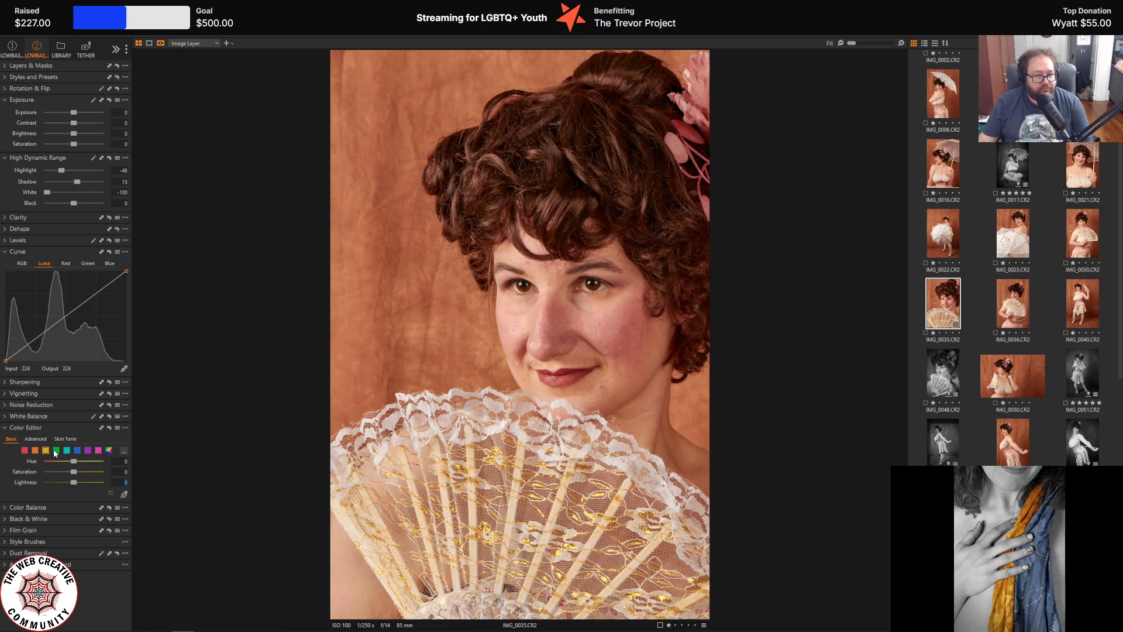
- Lower the Saturation of all colors to about -4 in the Color Editor
{"action": "left_click", "coordinate": [108, 451]}
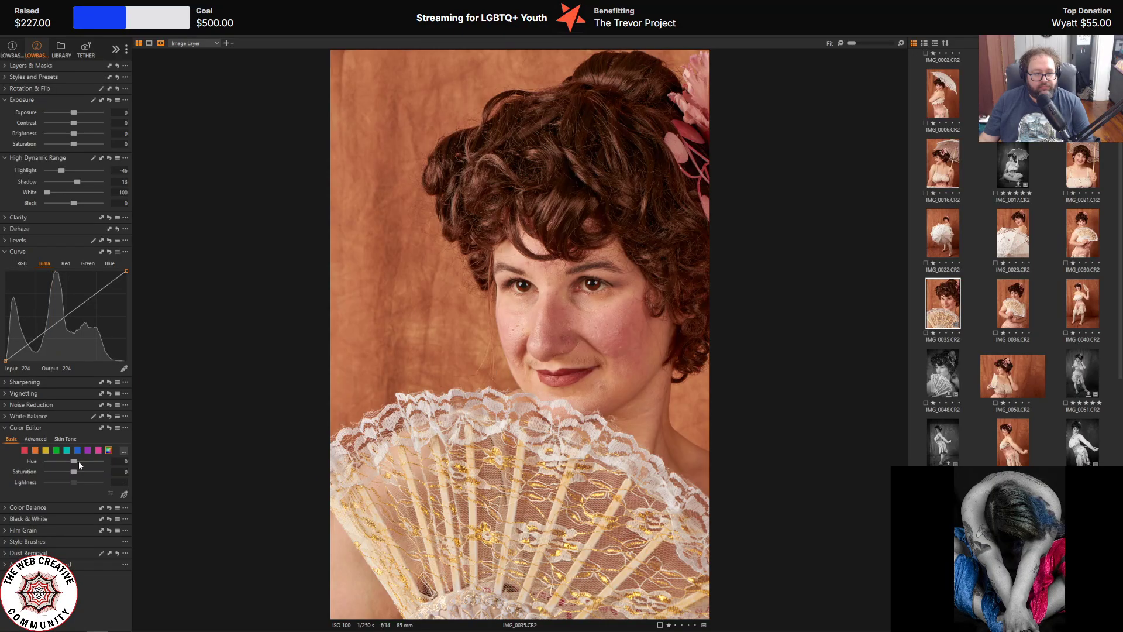
{"action": "left_click_drag", "start_coordinate": [73, 473], "coordinate": [72, 473]}
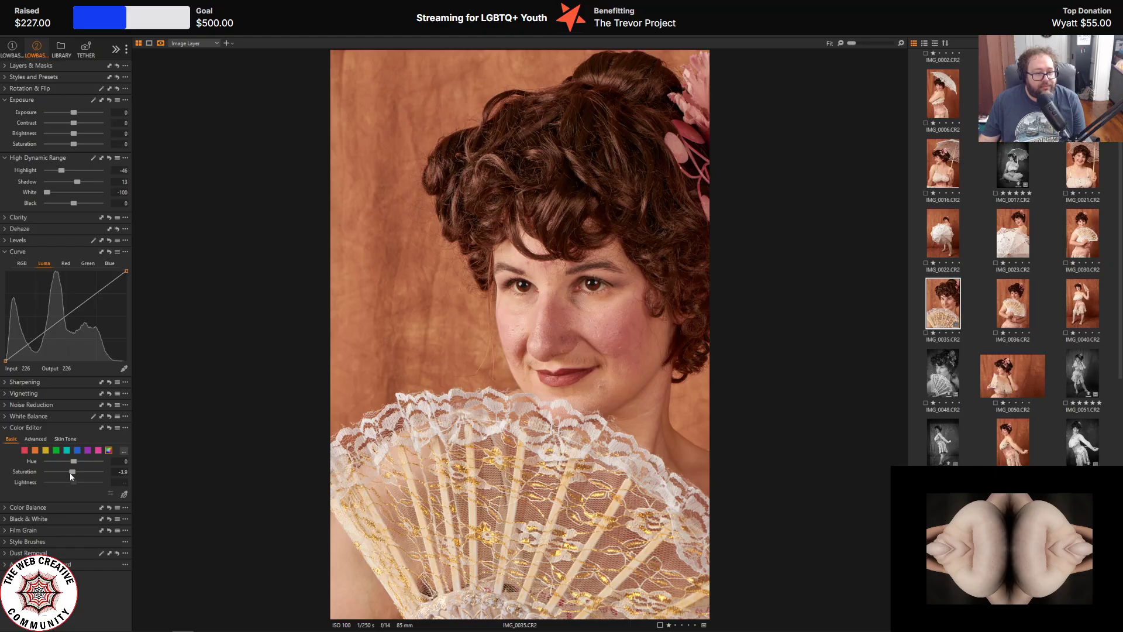
{"action": "mouse_move", "coordinate": [70, 472]}
{"action": "left_mouse_down"}
{"action": "mouse_move", "coordinate": [47, 473]}
{"action": "mouse_move", "coordinate": [69, 475]}
{"action": "left_mouse_up"}
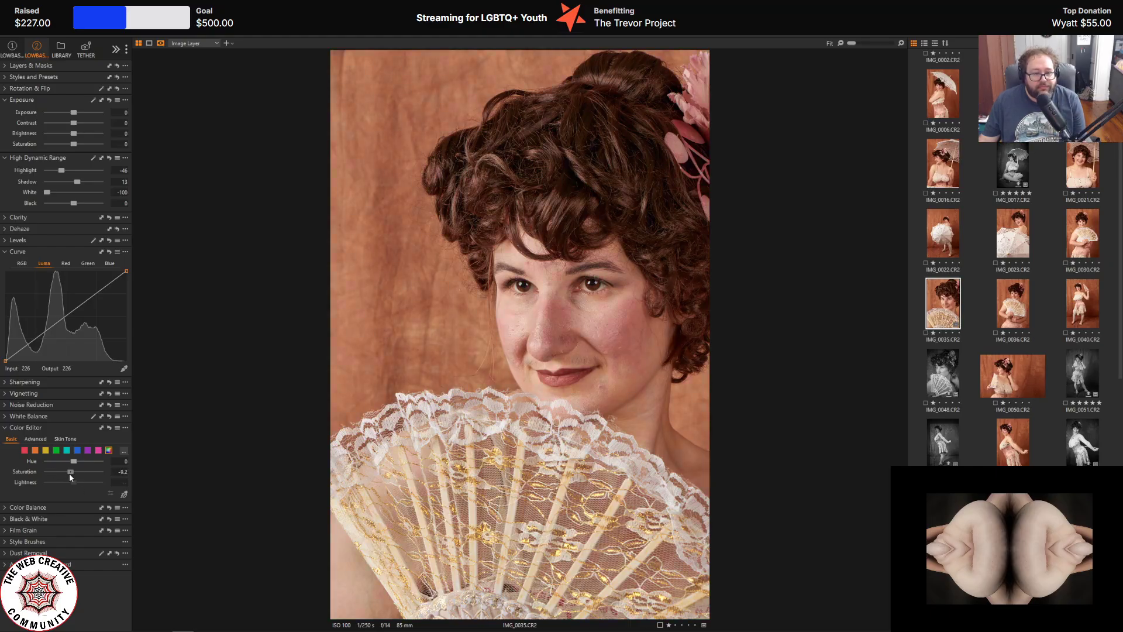
{"action": "left_click_drag", "start_coordinate": [70, 478], "coordinate": [70, 478]}
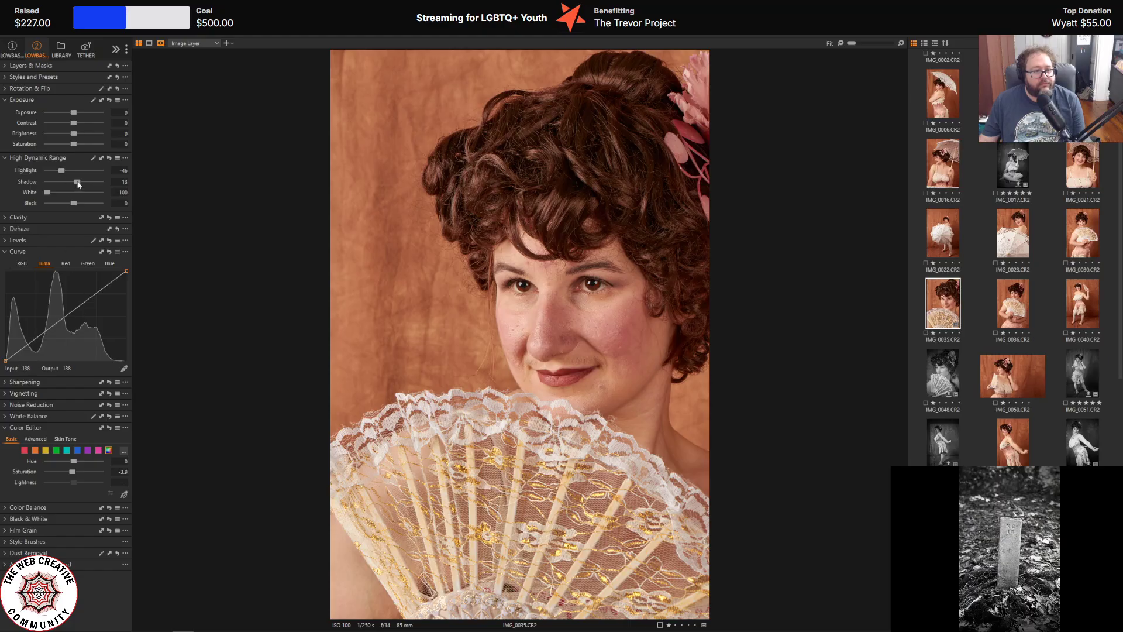
- Try a High Dynamic Range Black of 20 and reset it to 0
{"action": "mouse_move", "coordinate": [76, 204]}
{"action": "left_mouse_down"}
{"action": "mouse_move", "coordinate": [43, 202]}
{"action": "mouse_move", "coordinate": [79, 203]}
{"action": "left_mouse_up"}
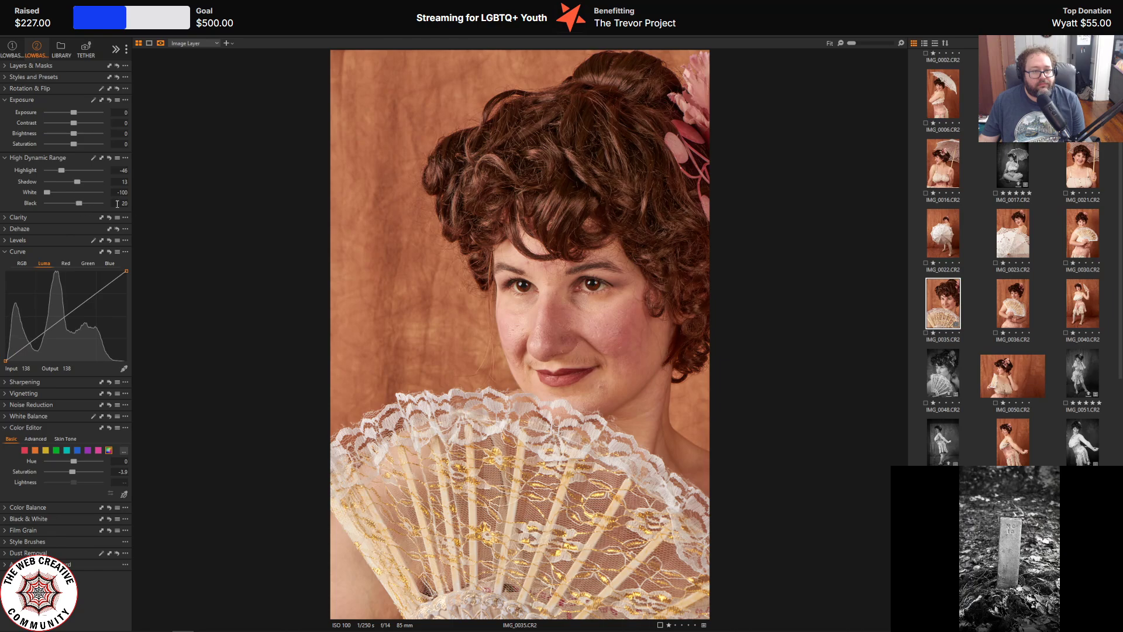
{"action": "double_click", "coordinate": [117, 204]}
{"action": "type", "text": "0"}
{"action": "key", "text": "Return"}
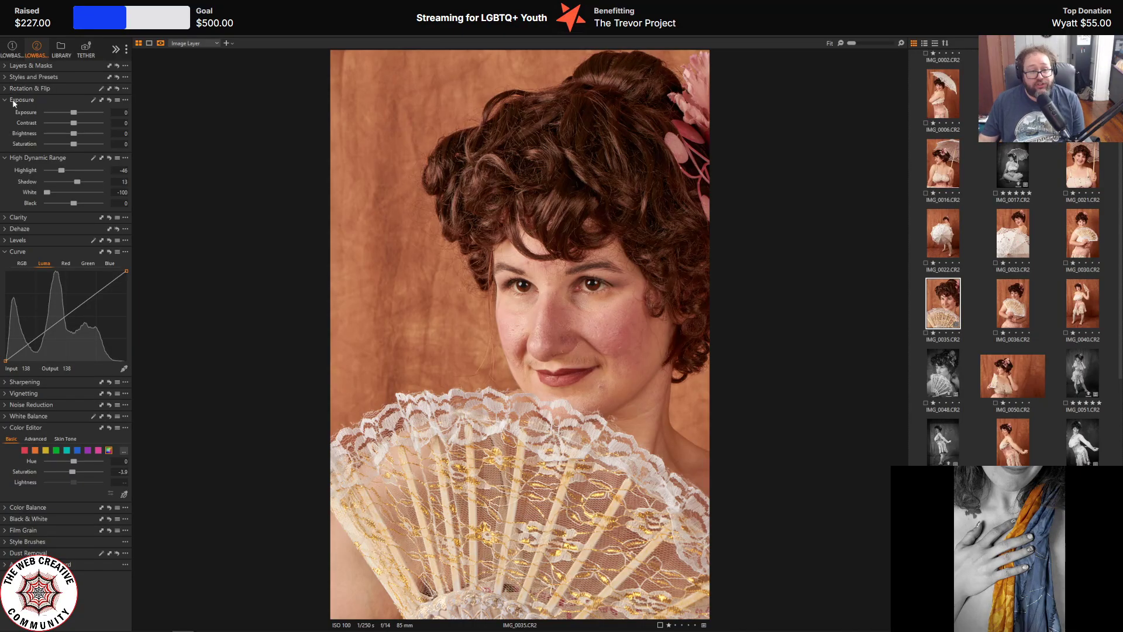
- Add a dark vignette by setting the Vignetting Amount to -1.9 with the Elliptic on Crop method
{"action": "mouse_move", "coordinate": [14, 101]}
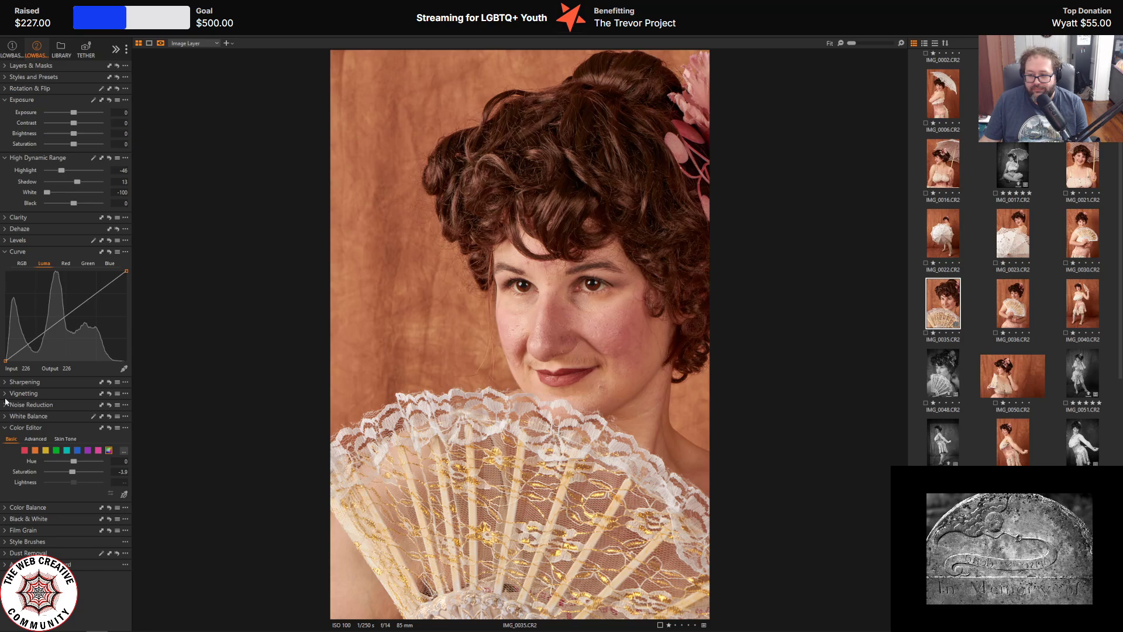
{"action": "mouse_move", "coordinate": [16, 403]}
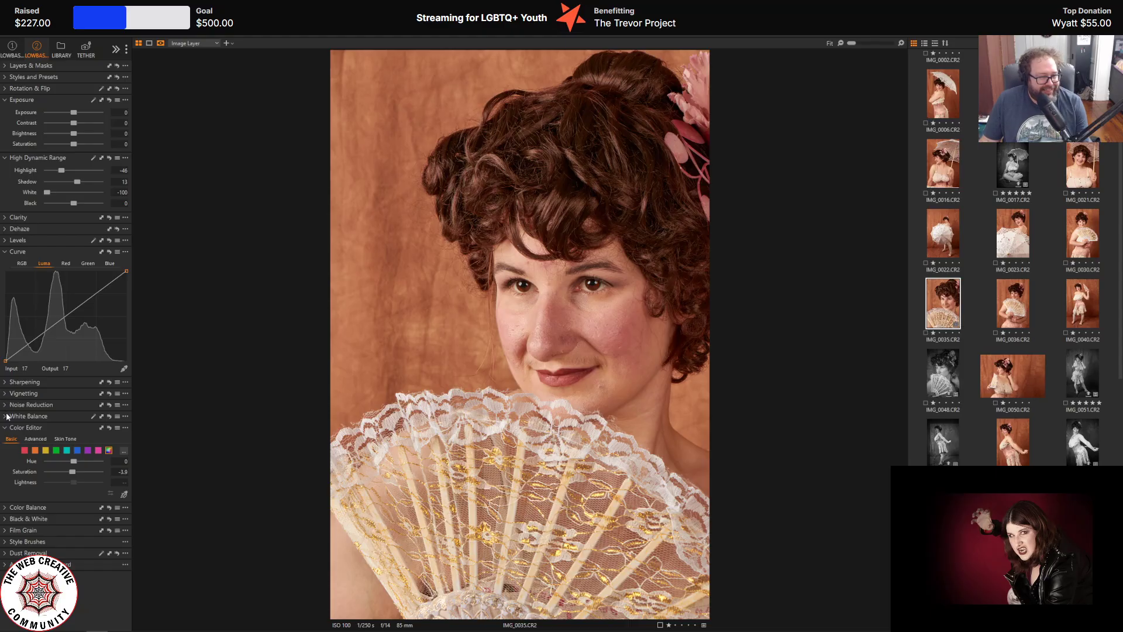
{"action": "left_click", "coordinate": [6, 395]}
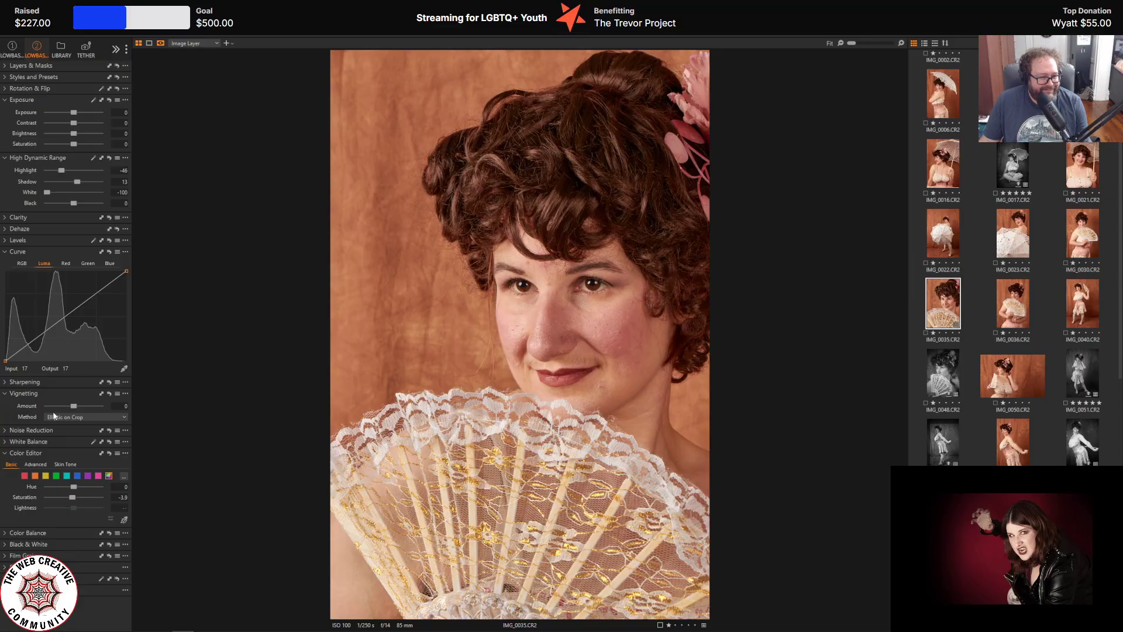
{"action": "left_click_drag", "start_coordinate": [74, 407], "coordinate": [60, 408]}
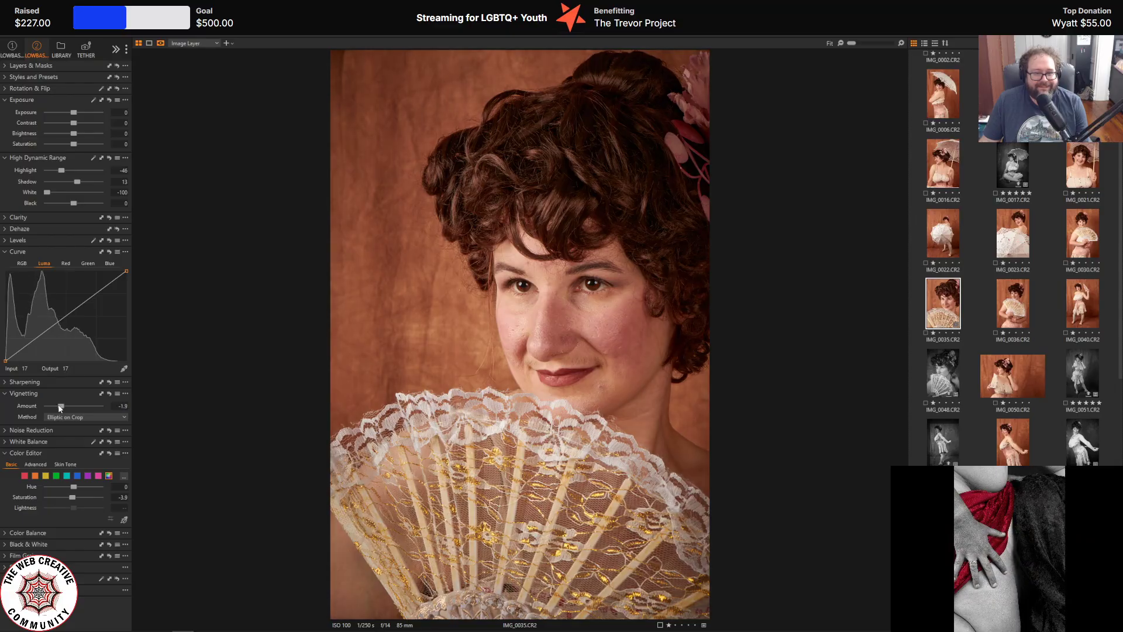
- Create a background mask layer and raise its High Dynamic Range Black to 3
{"action": "left_click", "coordinate": [5, 66]}
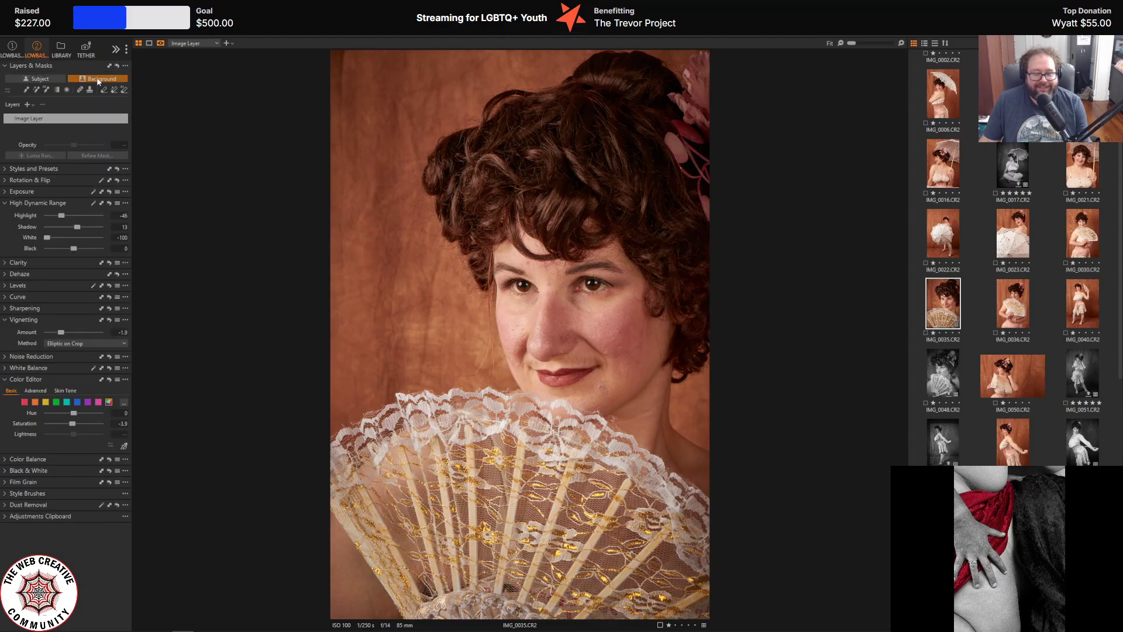
{"action": "left_click", "coordinate": [98, 79]}
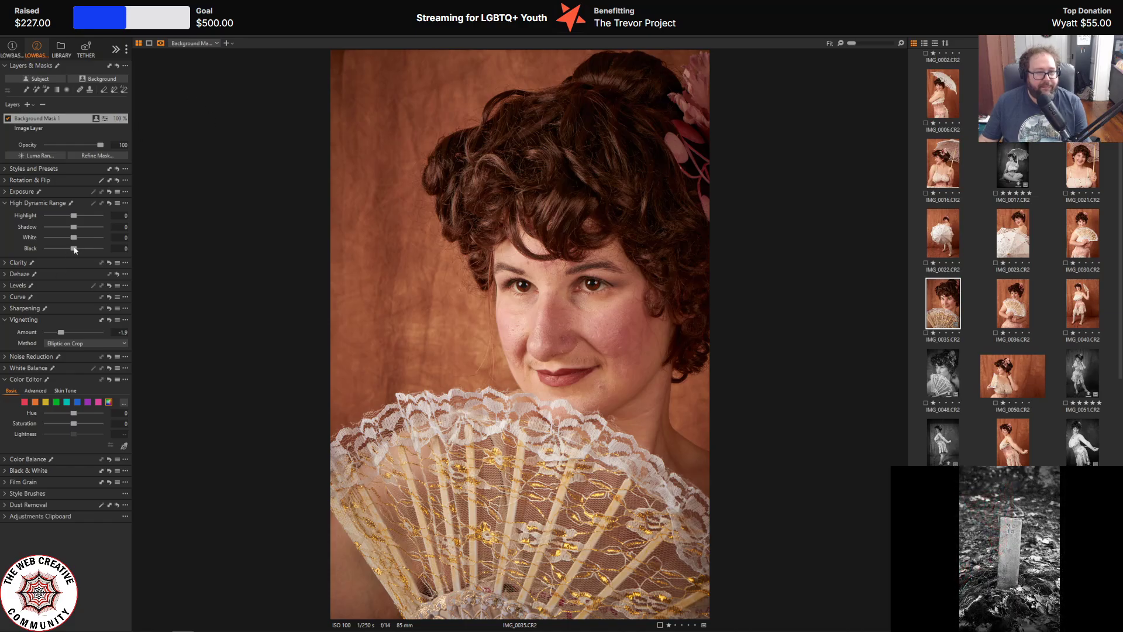
{"action": "left_click_drag", "start_coordinate": [74, 249], "coordinate": [78, 249]}
- Try the background mask's High Dynamic Range Shadow and Highlight at 100 each, resetting both to 0
{"action": "left_click_drag", "start_coordinate": [60, 228], "coordinate": [106, 234]}
{"action": "left_click", "coordinate": [124, 226]}
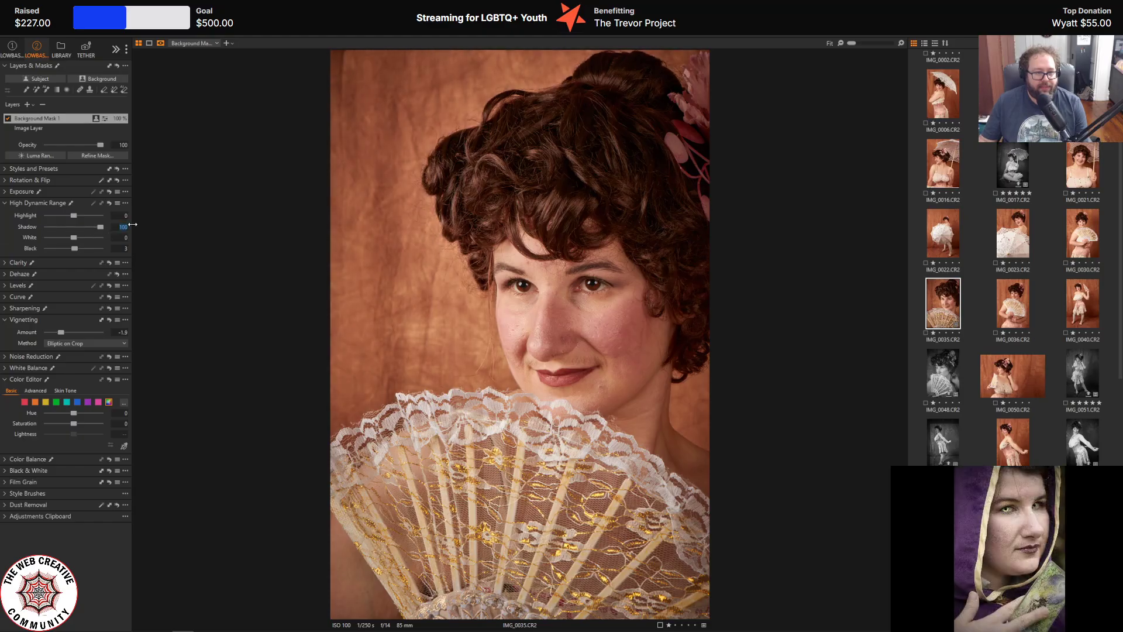
{"action": "type", "text": "0"}
{"action": "key", "text": "Tab"}
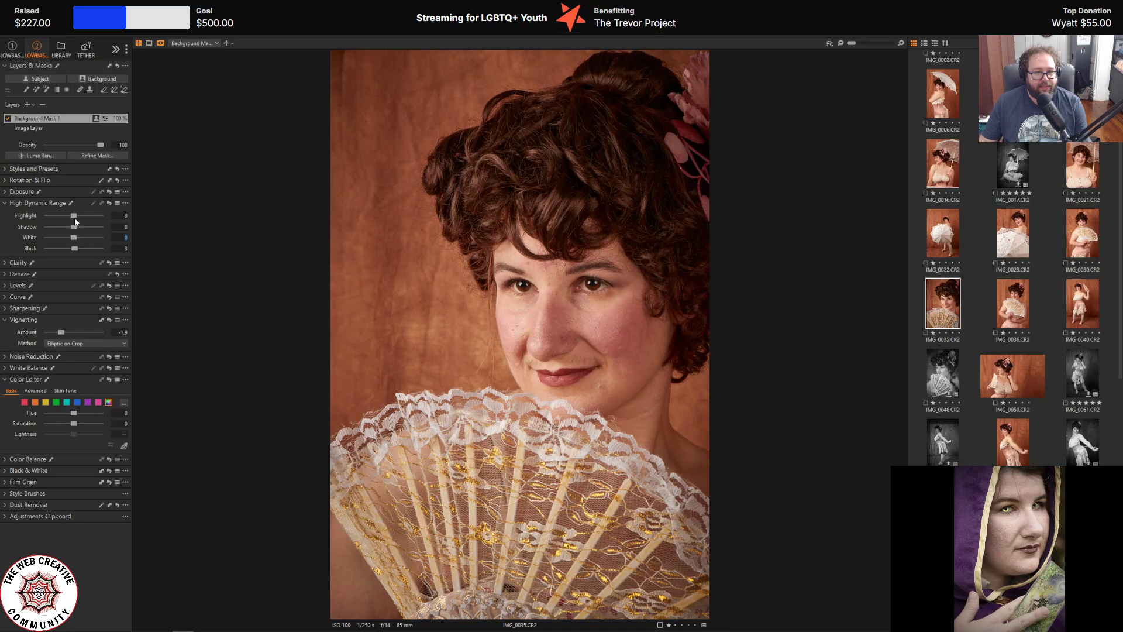
{"action": "left_click_drag", "start_coordinate": [73, 215], "coordinate": [113, 219]}
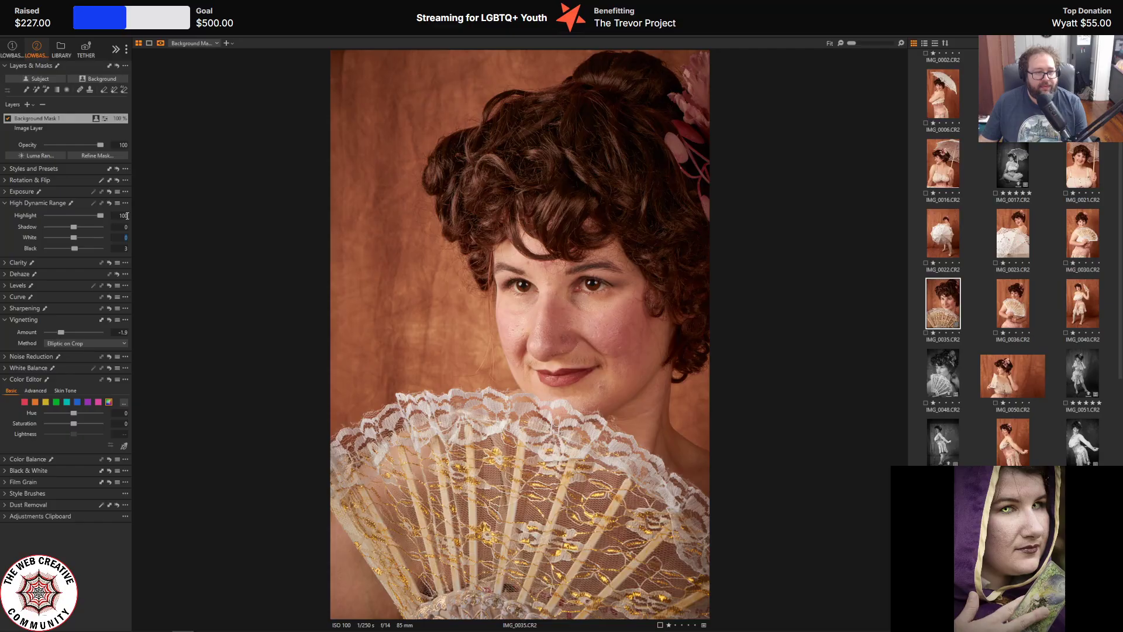
{"action": "left_click", "coordinate": [122, 216]}
{"action": "type", "text": "0"}
{"action": "key", "text": "Tab"}
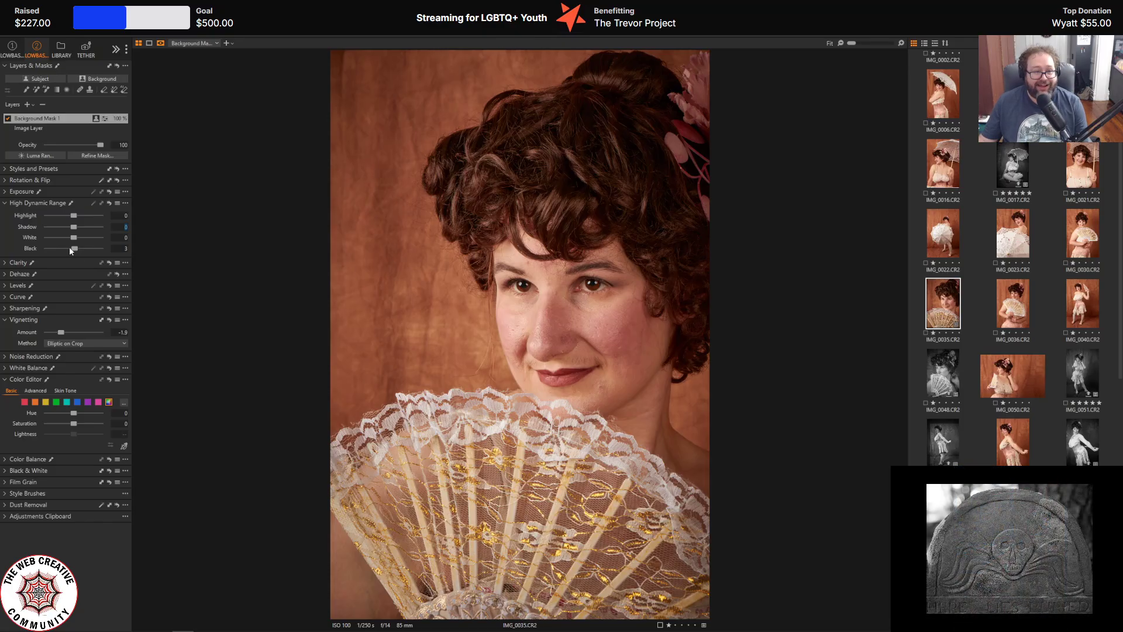
- Deepen the Vignetting Amount to about -3 and set the background mask's High Dynamic Range Black to -100
{"action": "left_click_drag", "start_coordinate": [64, 331], "coordinate": [52, 329]}
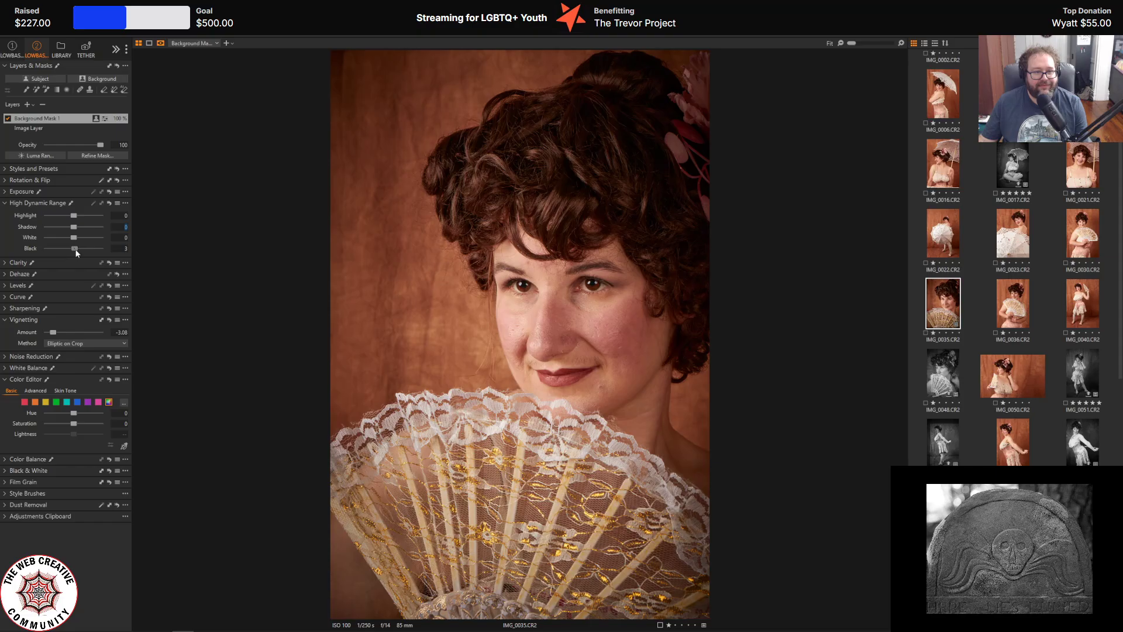
{"action": "left_click_drag", "start_coordinate": [74, 248], "coordinate": [130, 245]}
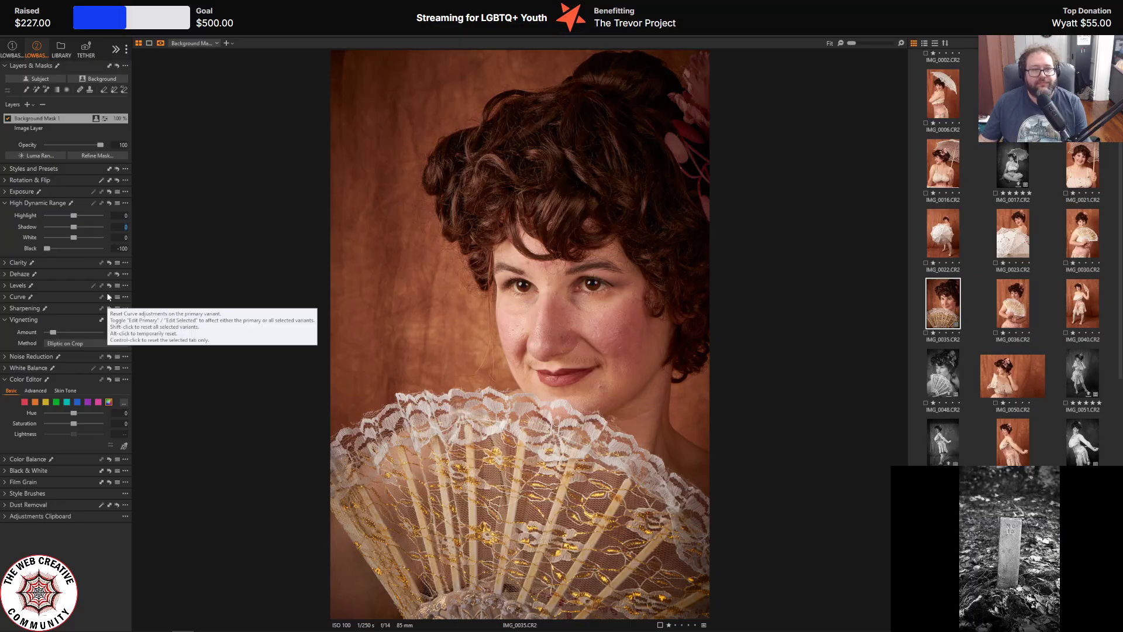
- Set the Exposure tool's Brightness to -3 on the Image Layer
{"action": "mouse_move", "coordinate": [74, 227]}
{"action": "left_mouse_down"}
{"action": "mouse_move", "coordinate": [14, 229]}
{"action": "mouse_move", "coordinate": [84, 229]}
{"action": "mouse_move", "coordinate": [74, 232]}
{"action": "left_mouse_up"}
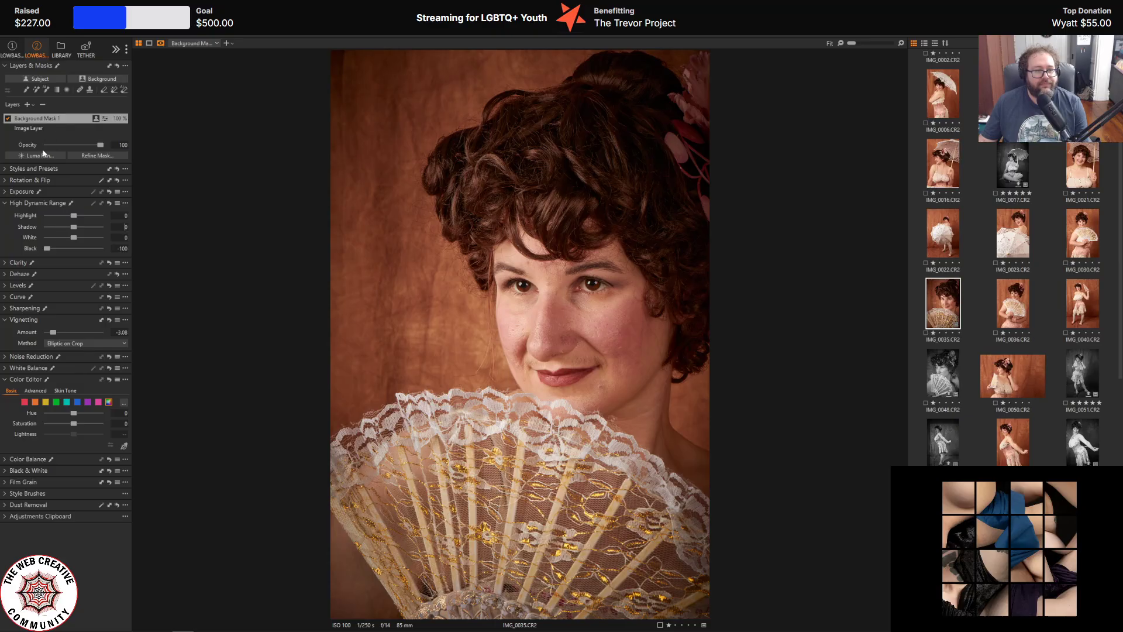
{"action": "left_click", "coordinate": [46, 129]}
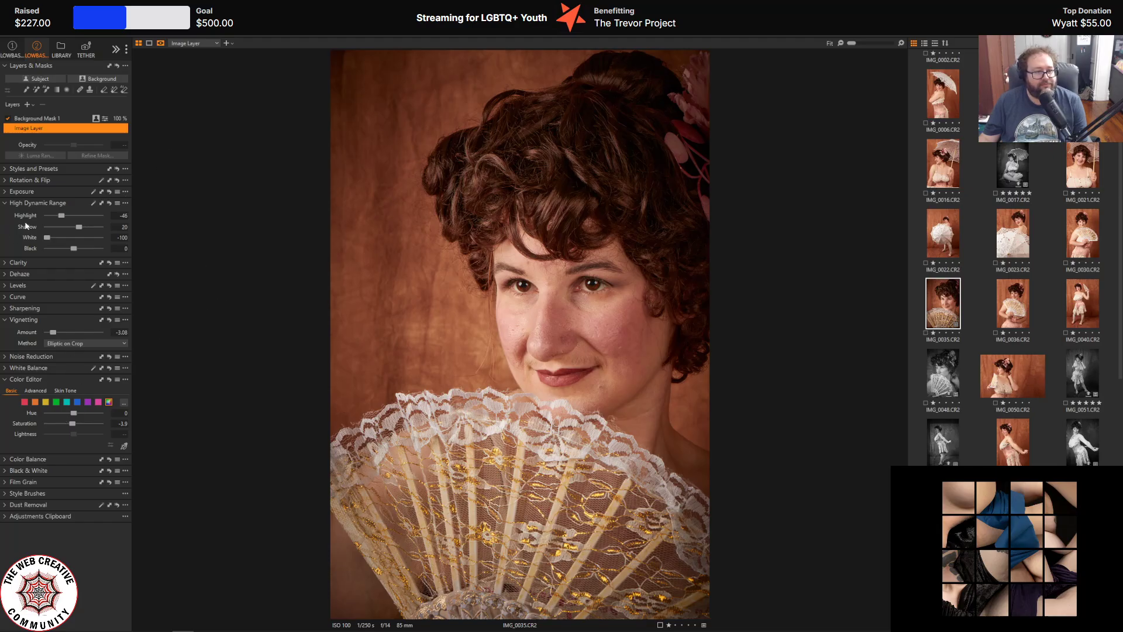
{"action": "left_click", "coordinate": [7, 192]}
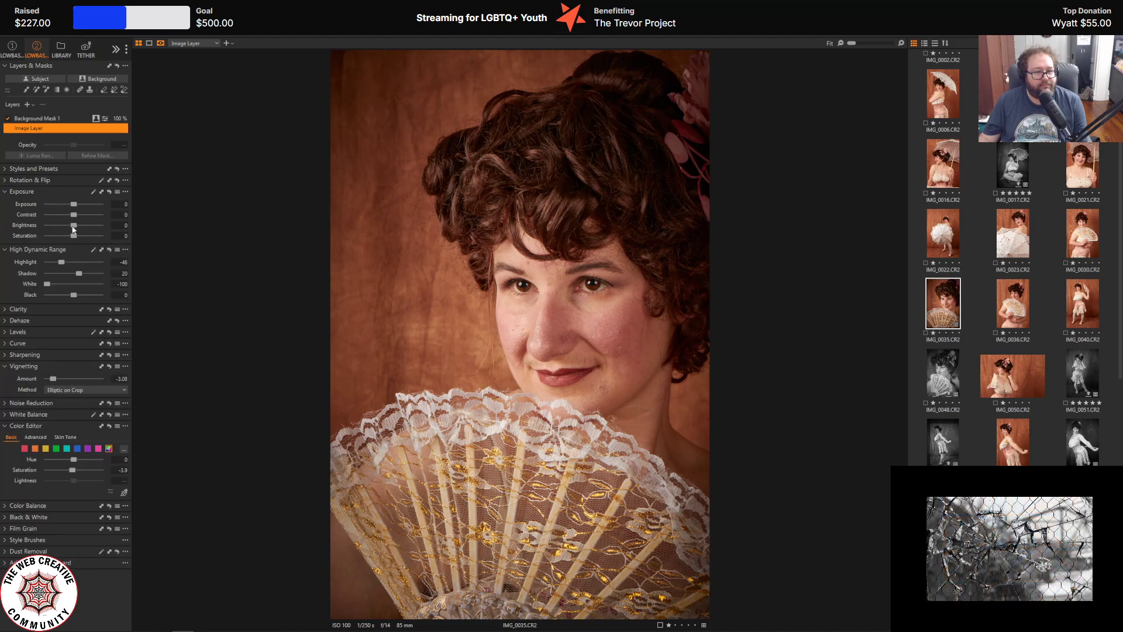
{"action": "left_click_drag", "start_coordinate": [73, 225], "coordinate": [71, 228]}
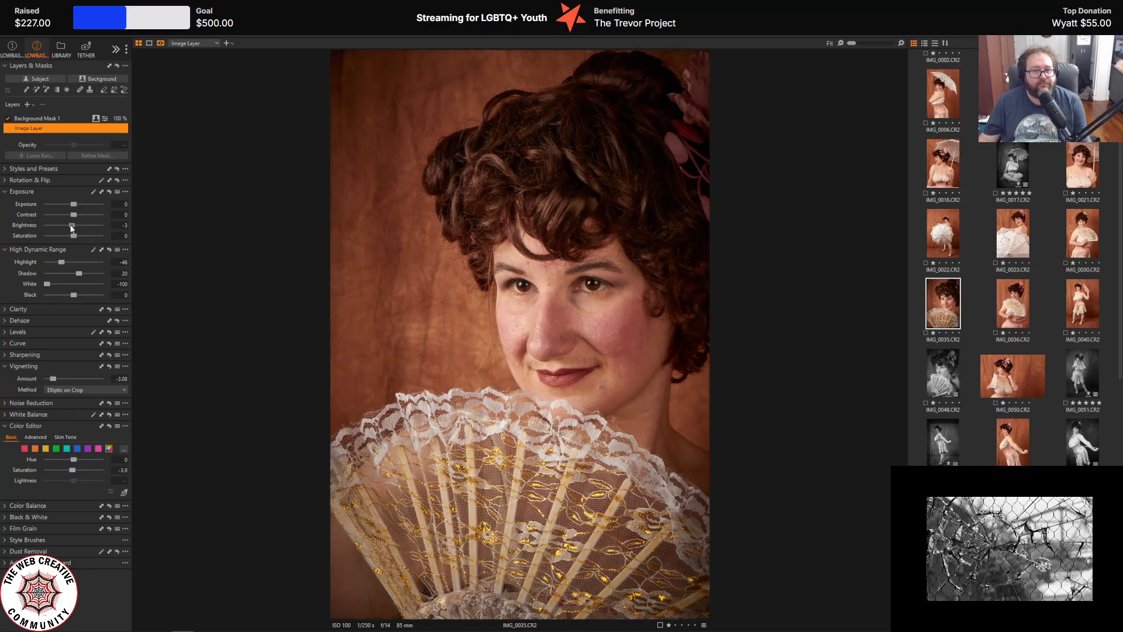
- Set the background mask's Brightness to -26, and try a lower Saturation on it before resetting Saturation to 0
{"action": "left_click", "coordinate": [53, 119]}
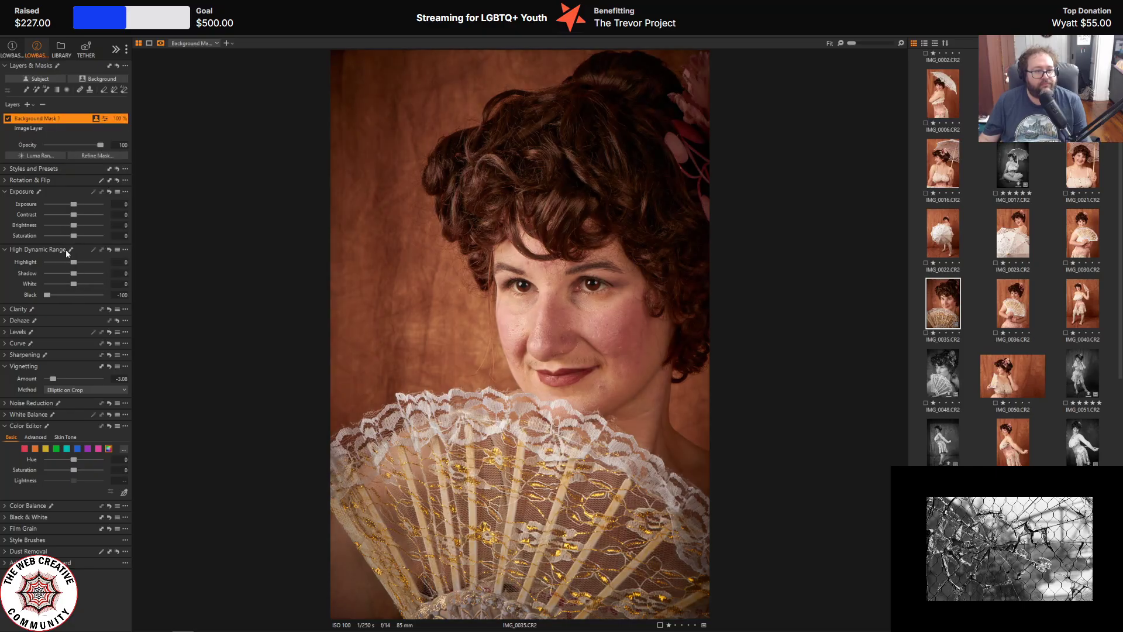
{"action": "mouse_move", "coordinate": [74, 225]}
{"action": "left_mouse_down"}
{"action": "mouse_move", "coordinate": [52, 223]}
{"action": "mouse_move", "coordinate": [61, 227]}
{"action": "left_mouse_up"}
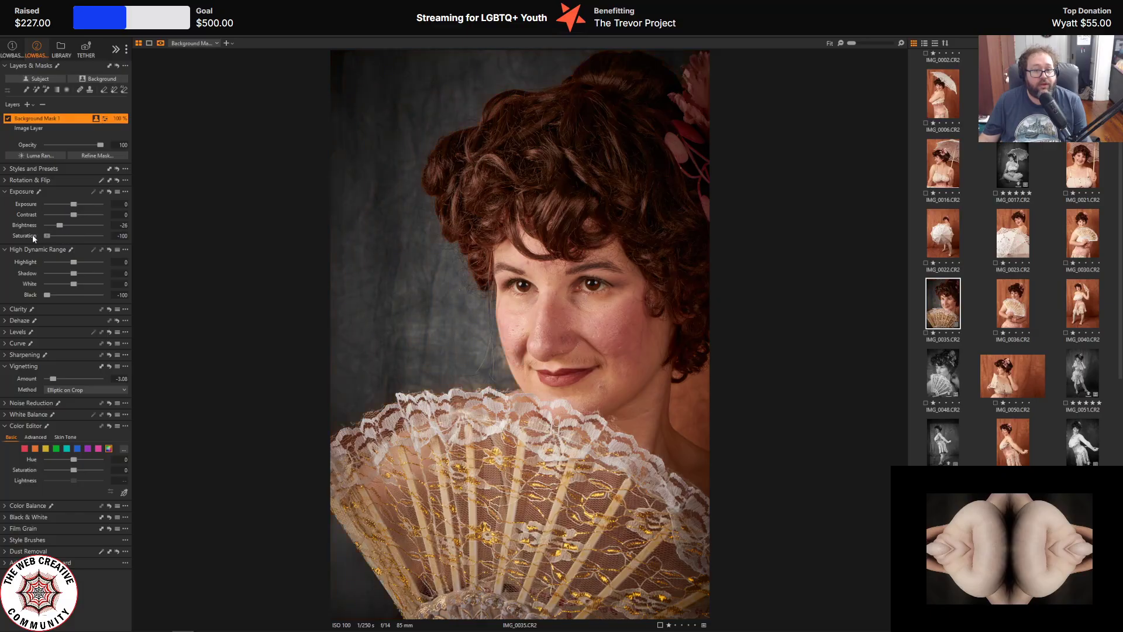
{"action": "left_click_drag", "start_coordinate": [57, 236], "coordinate": [67, 236]}
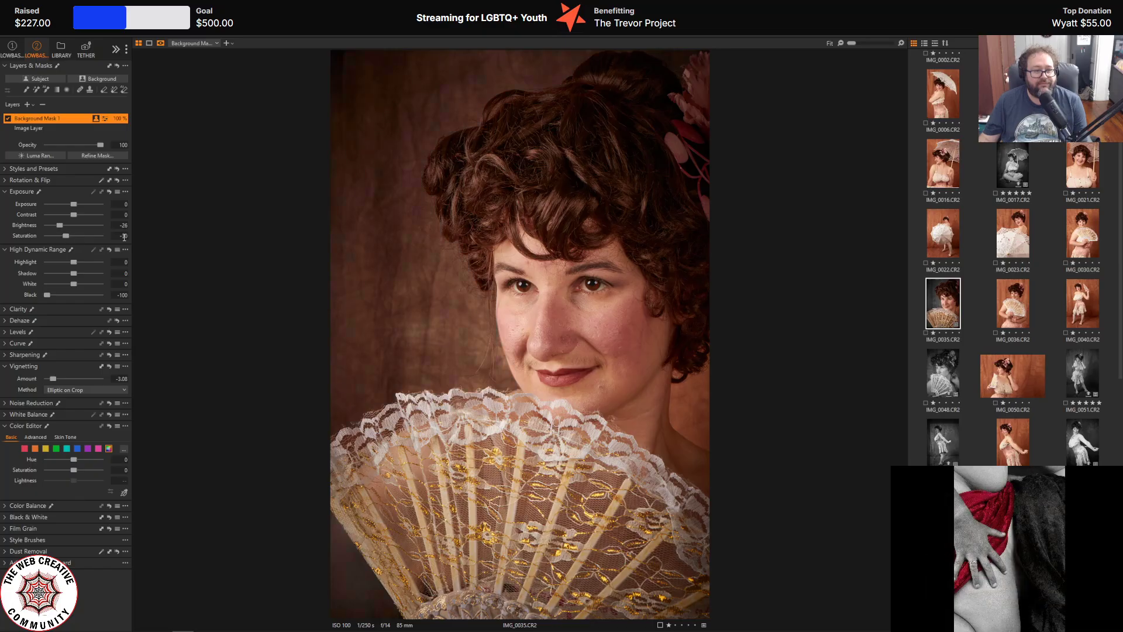
{"action": "type", "text": "0"}
{"action": "key", "text": "Tab"}
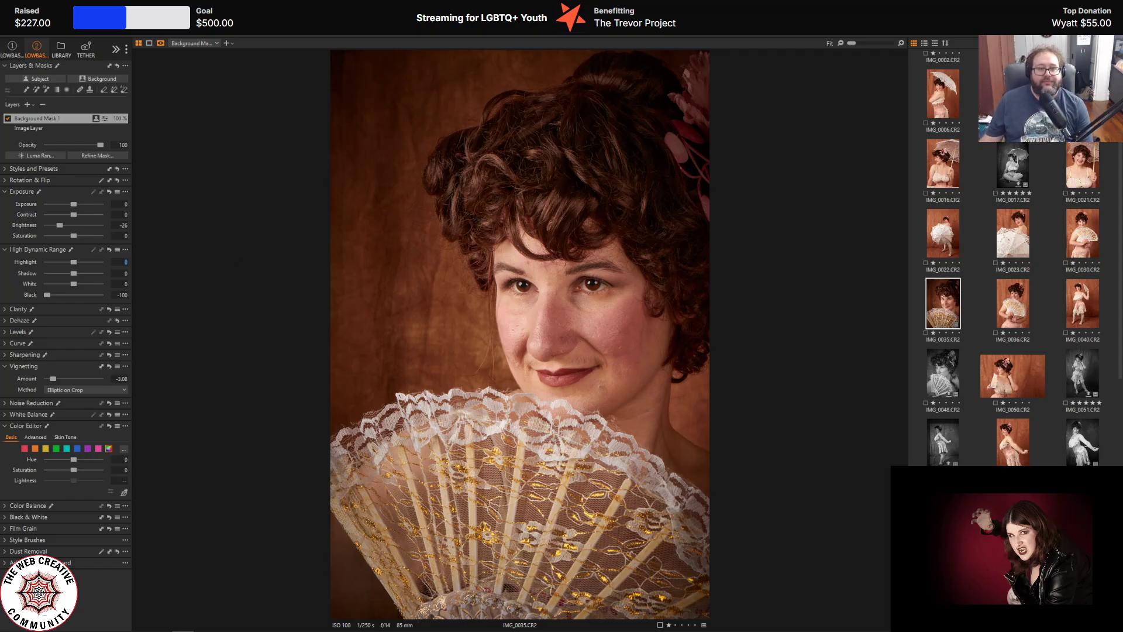
- Compare the fan portrait before and after editing by sweeping the split divider across the whole image
{"action": "key", "text": "y"}
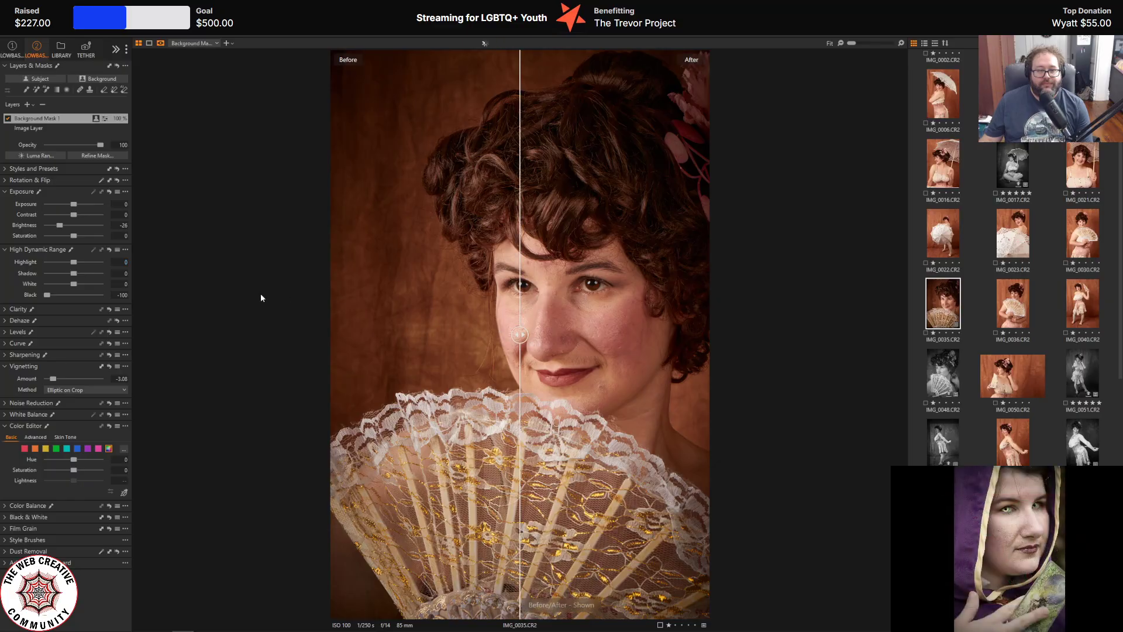
{"action": "left_click_drag", "start_coordinate": [519, 335], "coordinate": [260, 378]}
{"action": "left_click_drag", "start_coordinate": [91, 355], "coordinate": [830, 431]}
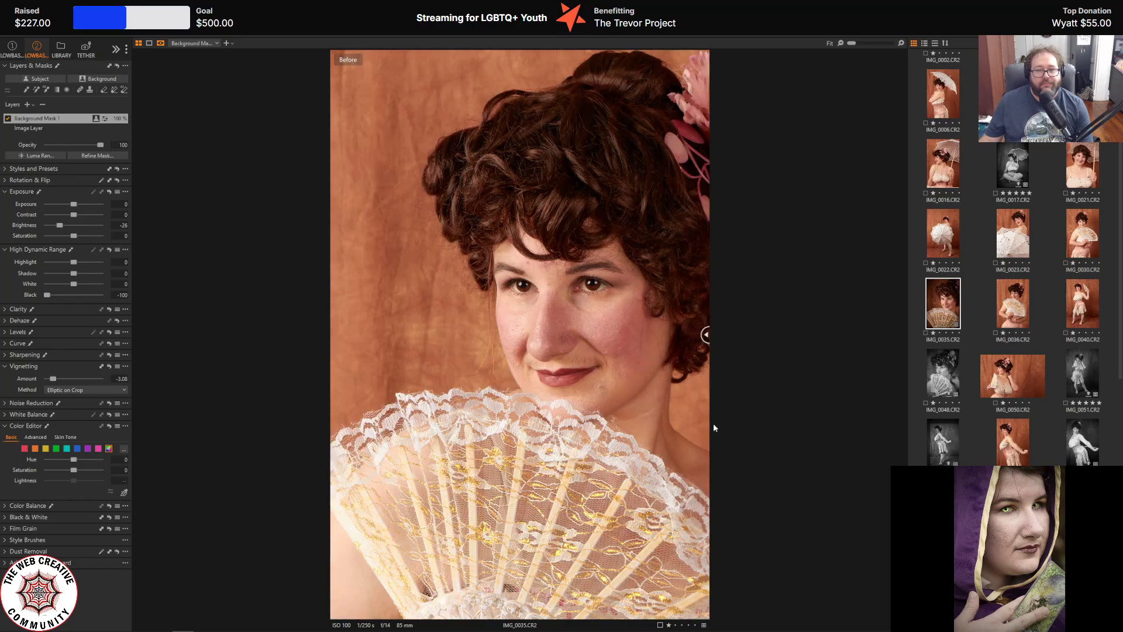
{"action": "left_click_drag", "start_coordinate": [713, 427], "coordinate": [134, 387]}
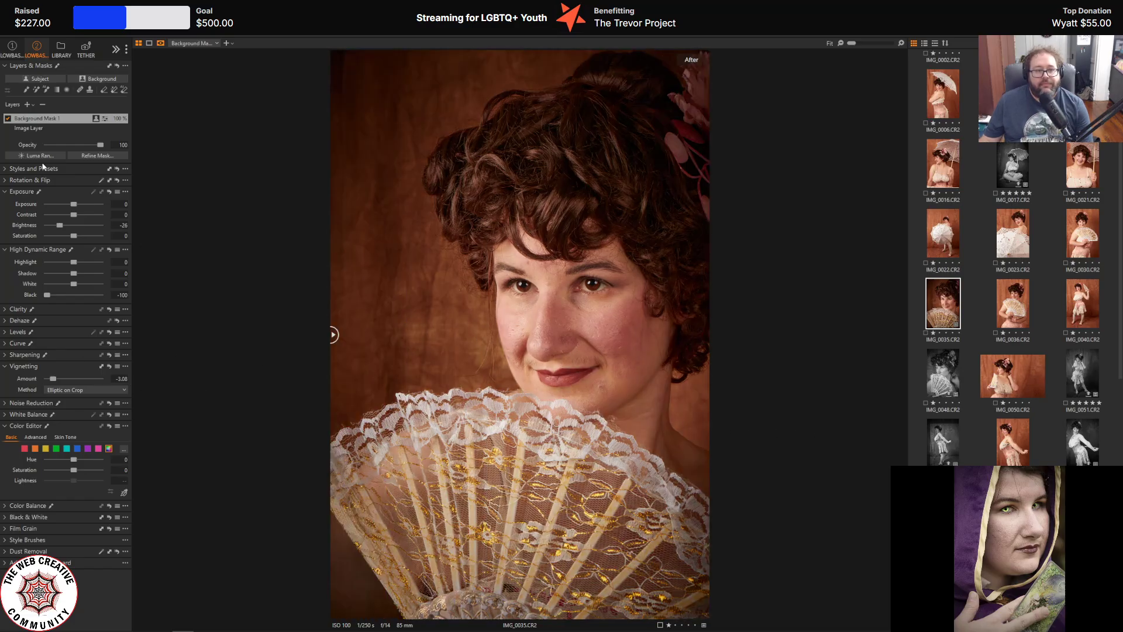
- On the Image Layer, raise High Dynamic Range Shadow to 21 and ease the Vignetting Amount to -2.62
{"action": "left_click", "coordinate": [43, 127]}
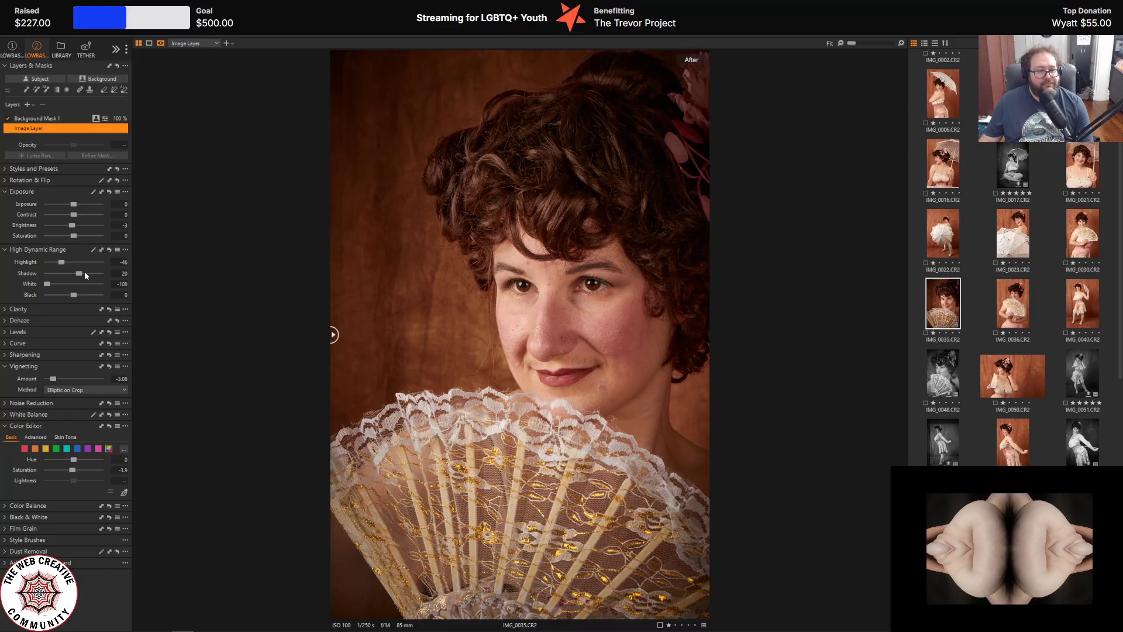
{"action": "mouse_move", "coordinate": [80, 273]}
{"action": "left_mouse_down"}
{"action": "mouse_move", "coordinate": [72, 288]}
{"action": "mouse_move", "coordinate": [81, 276]}
{"action": "left_mouse_up"}
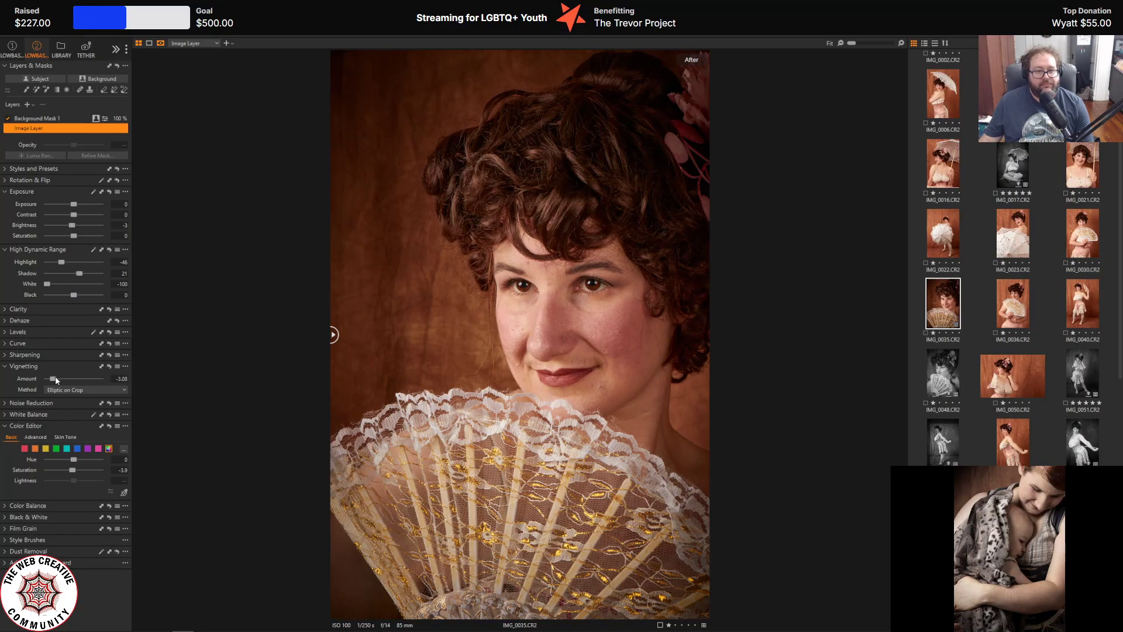
{"action": "left_click_drag", "start_coordinate": [55, 380], "coordinate": [59, 380]}
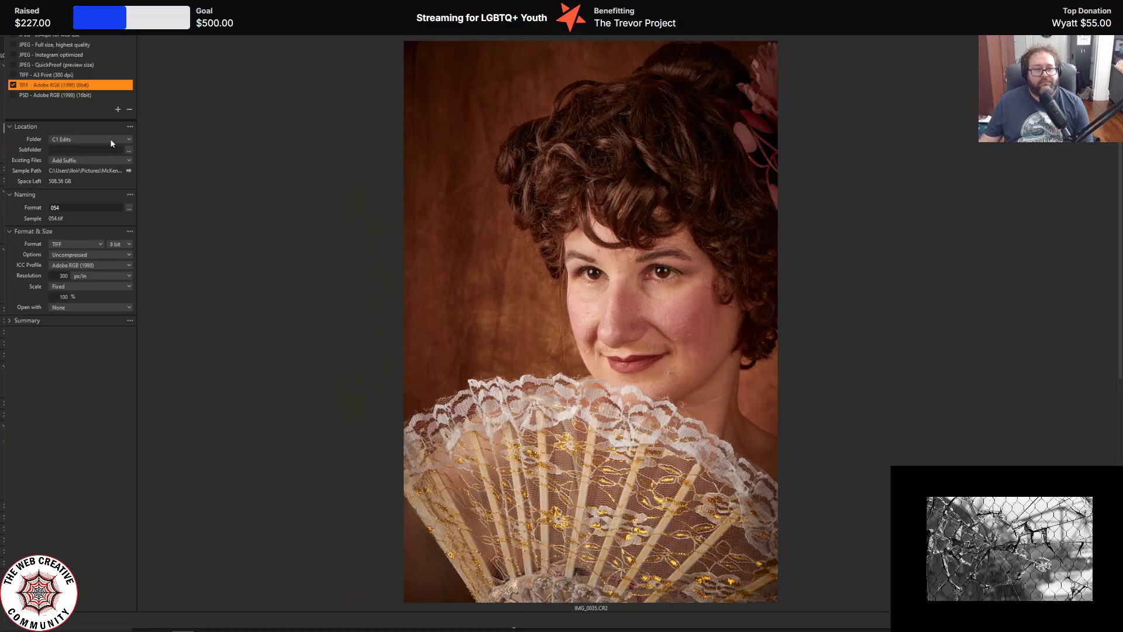
- Point the TIFF export to the Capture One Edits folder of the 10-5-2024 shoot and set the file name to 035
{"action": "left_click", "coordinate": [110, 140]}
{"action": "left_click", "coordinate": [100, 173]}
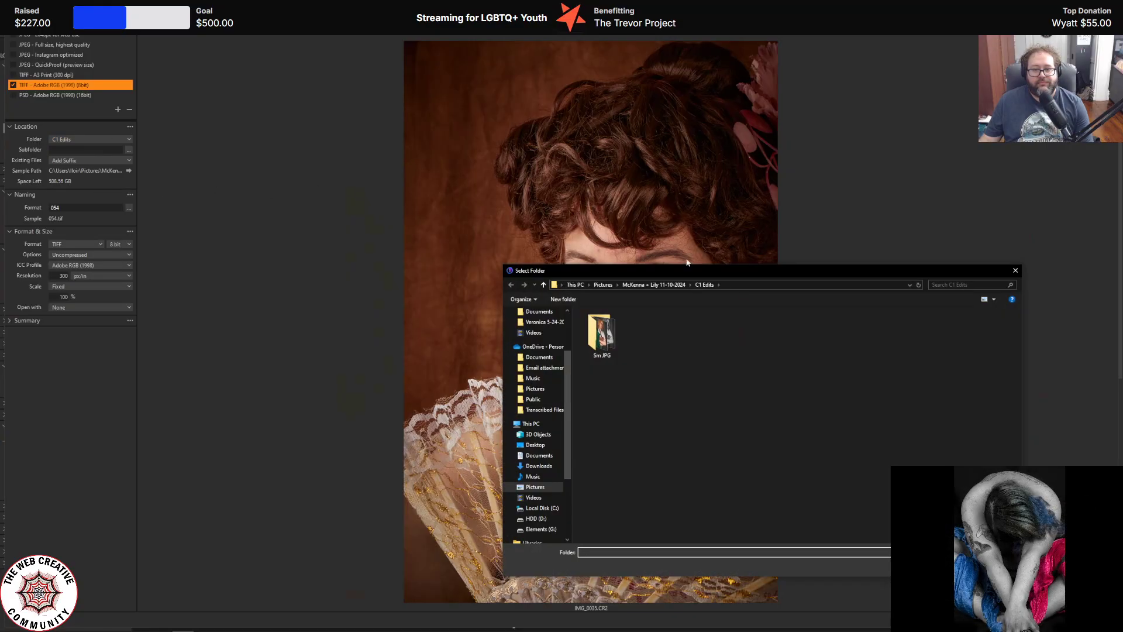
{"action": "left_click", "coordinate": [654, 284]}
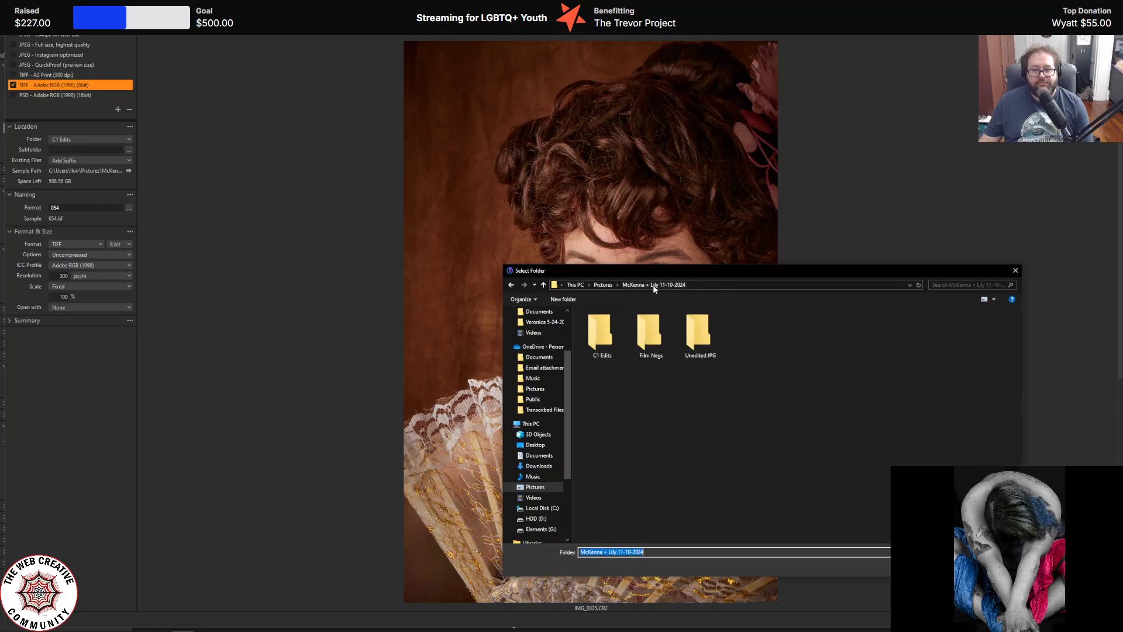
{"action": "left_click", "coordinate": [603, 285]}
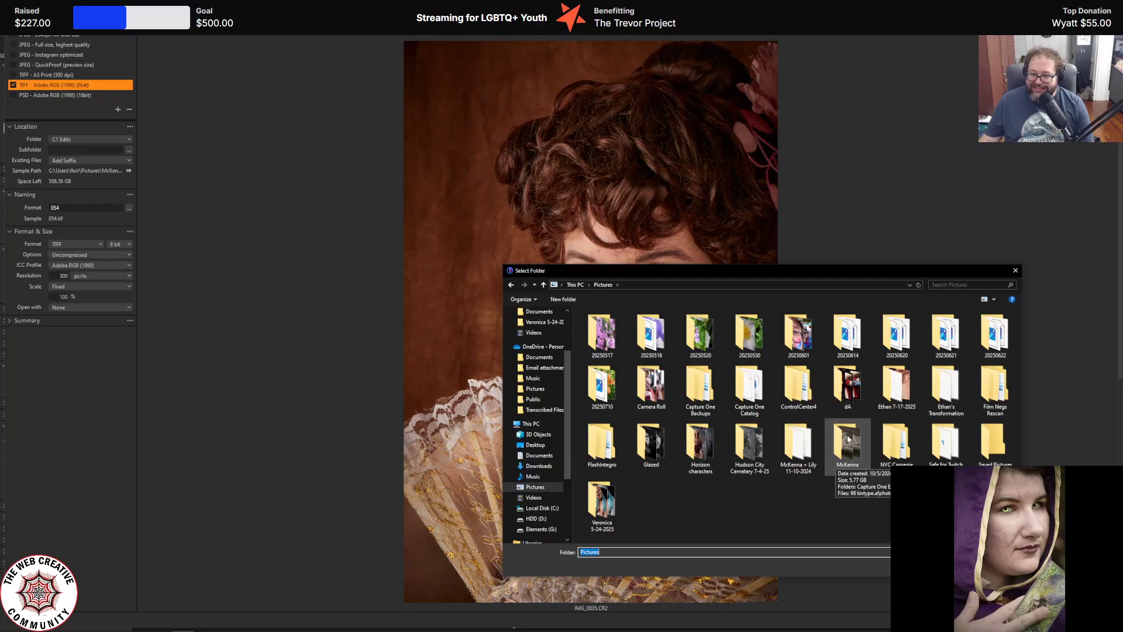
{"action": "left_click", "coordinate": [848, 438]}
{"action": "double_click", "coordinate": [848, 439]}
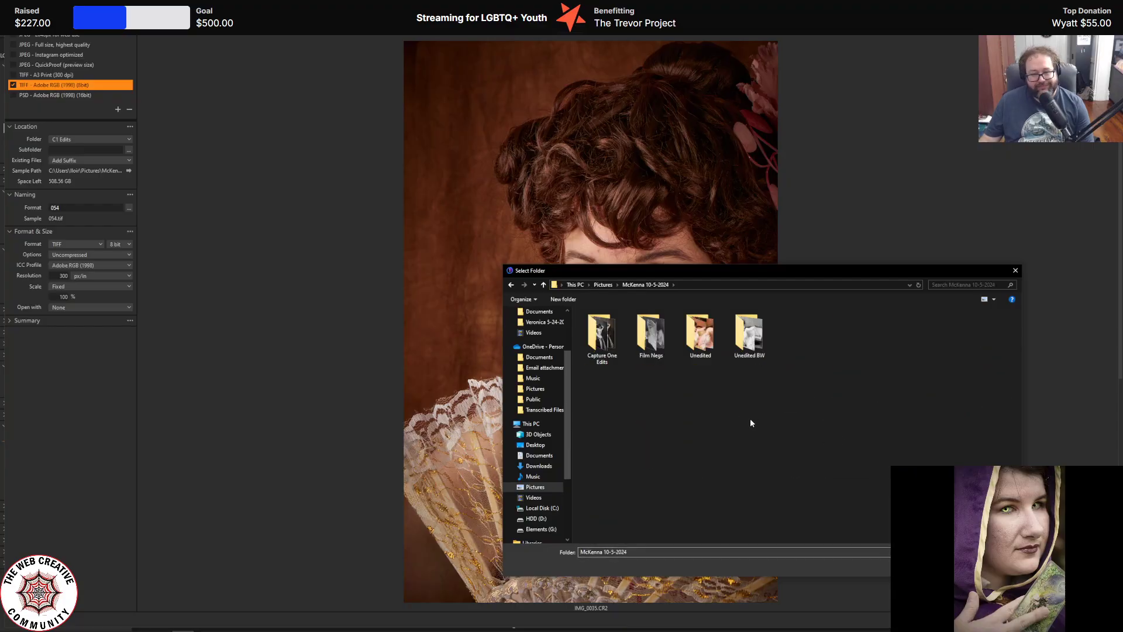
{"action": "left_click", "coordinate": [601, 332]}
{"action": "double_click", "coordinate": [601, 332]}
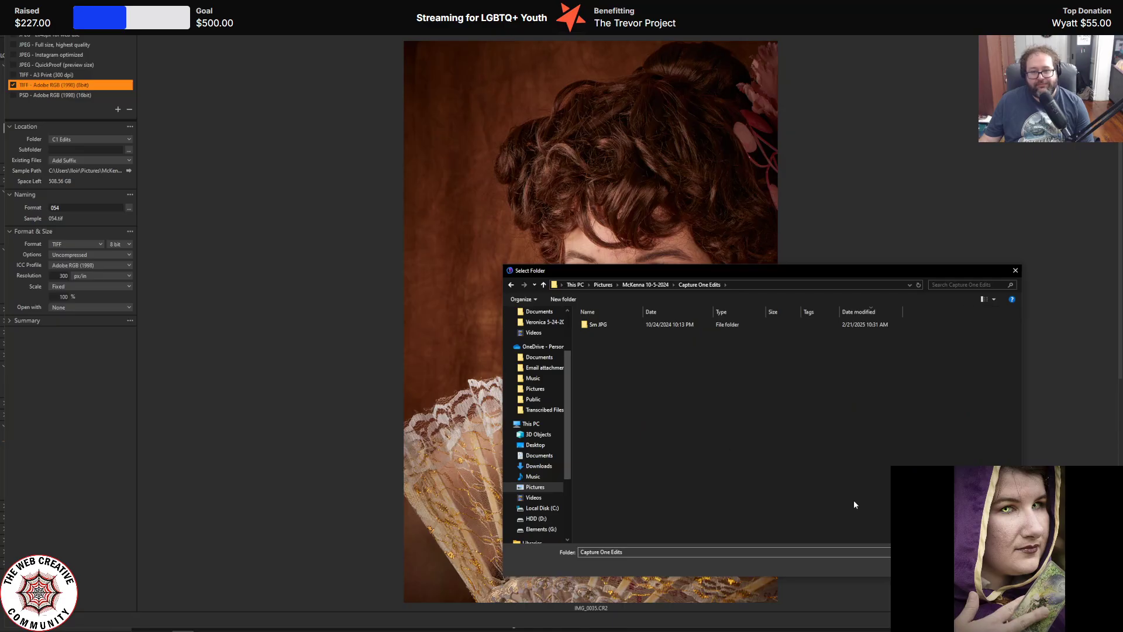
{"action": "key", "text": "Return"}
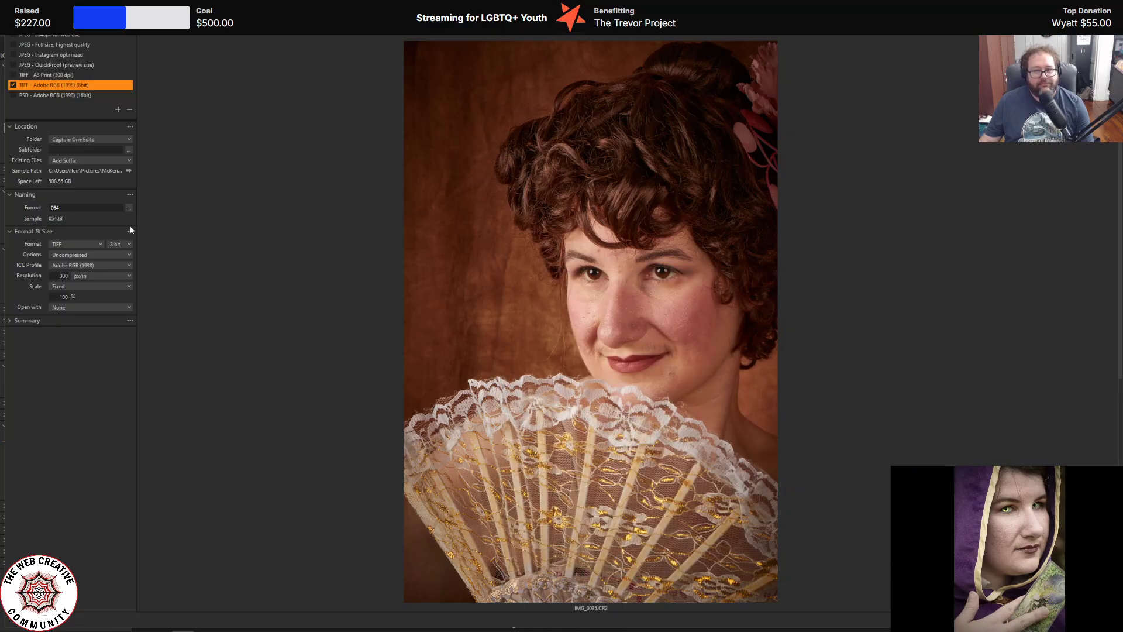
{"action": "double_click", "coordinate": [74, 209]}
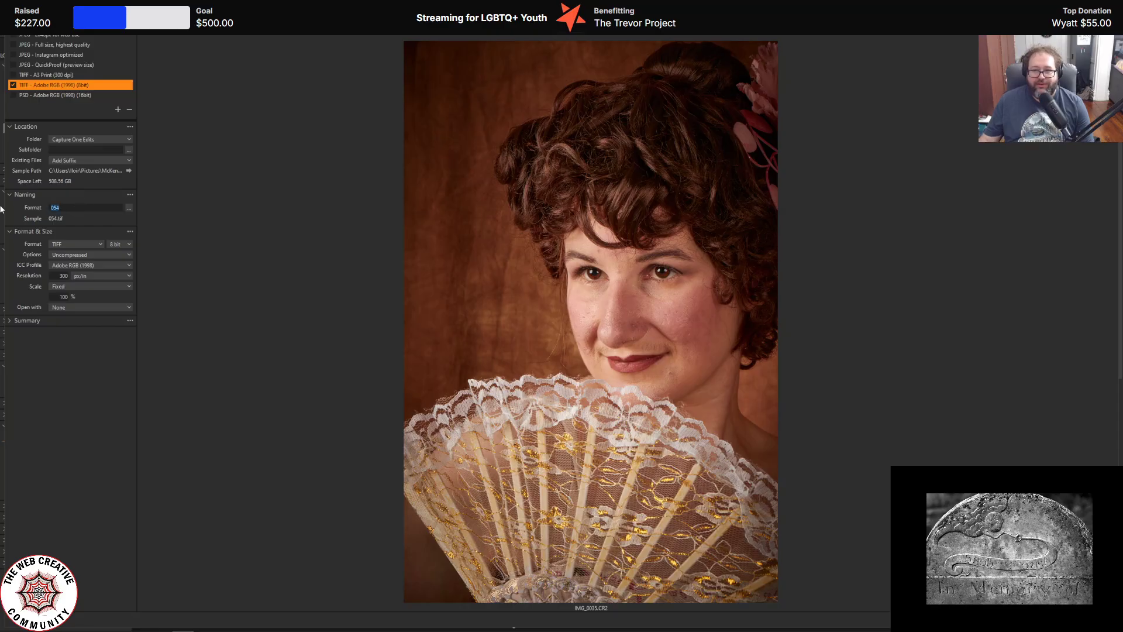
{"action": "type", "text": "035"}
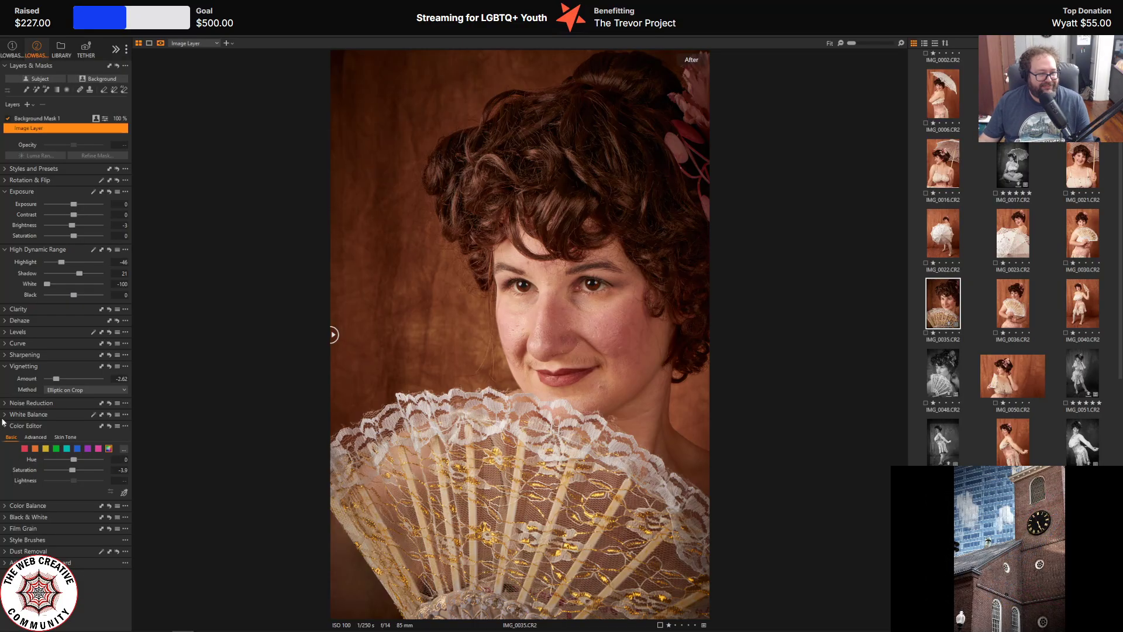
- Convert the fan portrait to black and white with Red sensitivity at -38 and Yellow at 44
{"action": "left_click", "coordinate": [7, 517]}
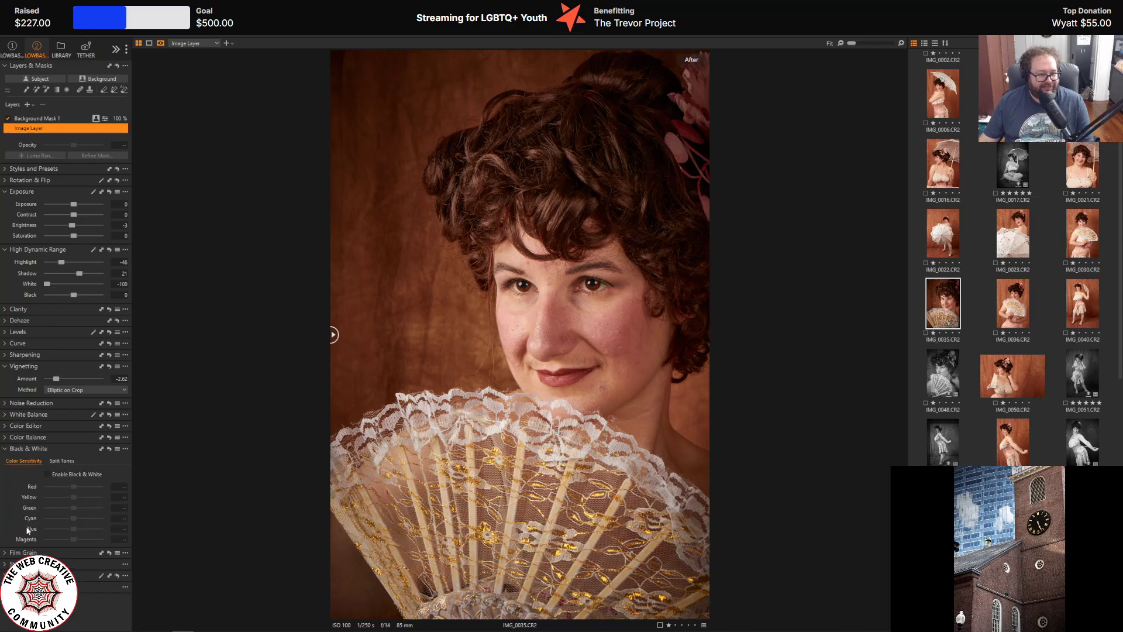
{"action": "left_click", "coordinate": [47, 473]}
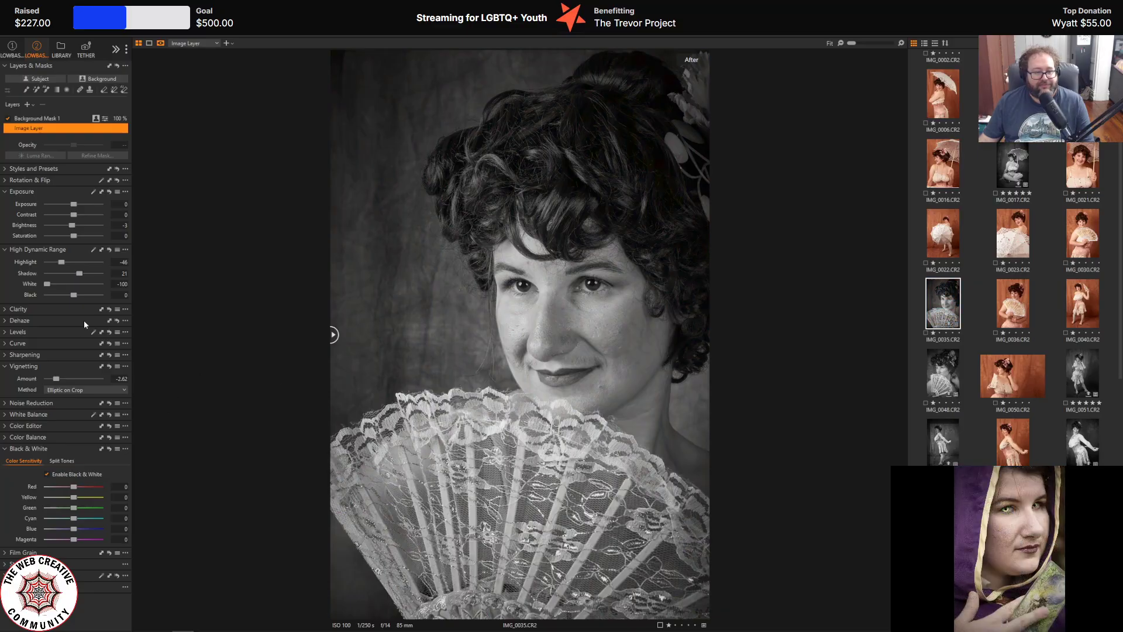
{"action": "mouse_move", "coordinate": [73, 486]}
{"action": "left_mouse_down"}
{"action": "mouse_move", "coordinate": [57, 487]}
{"action": "mouse_move", "coordinate": [106, 496]}
{"action": "mouse_move", "coordinate": [87, 496]}
{"action": "left_mouse_up"}
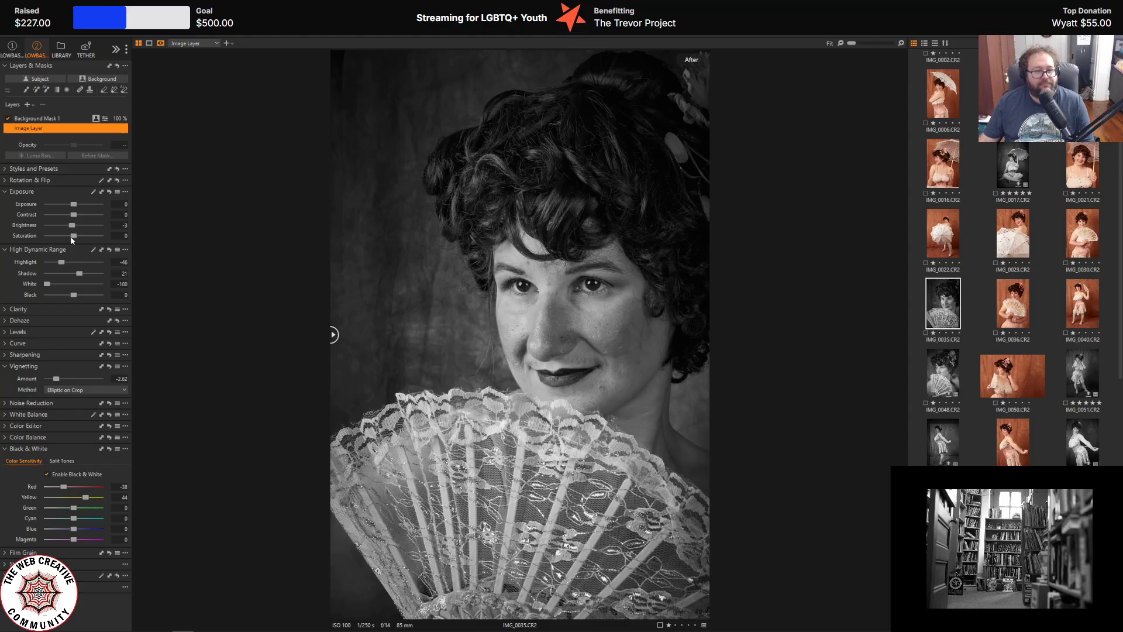
- Refine the black-and-white tones with High Dynamic Range Shadow at 43, White at 15 and Yellow sensitivity at 10
{"action": "left_click_drag", "start_coordinate": [79, 273], "coordinate": [85, 274]}
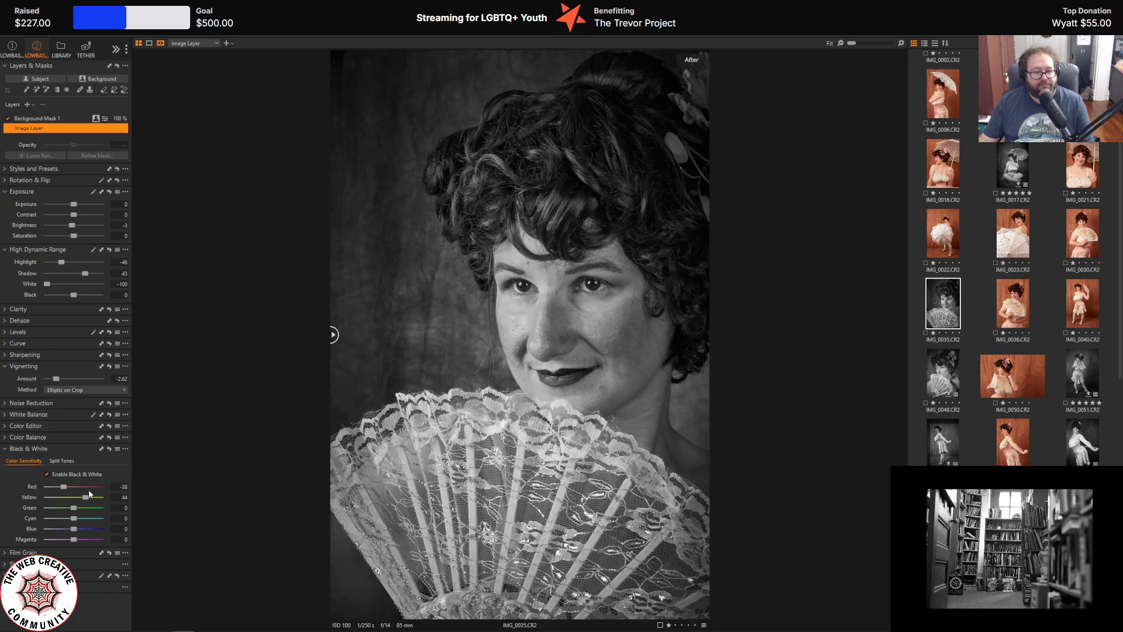
{"action": "left_click_drag", "start_coordinate": [90, 494], "coordinate": [76, 497]}
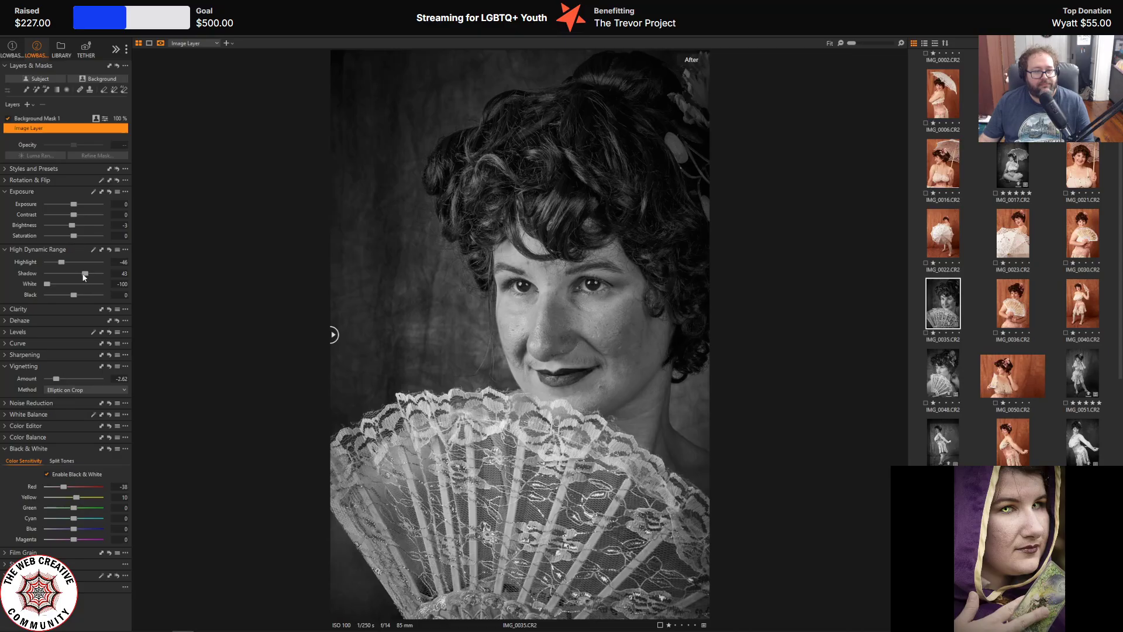
{"action": "left_click_drag", "start_coordinate": [47, 283], "coordinate": [77, 298]}
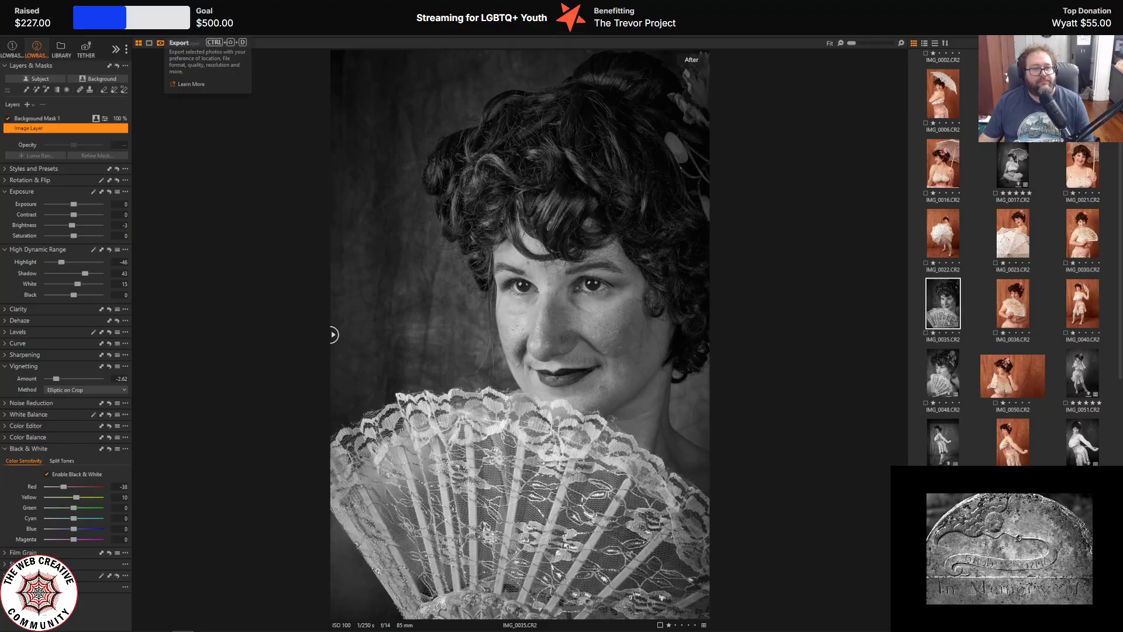
- Open the export settings for the black-and-white version and name the TIFF file 035 bw
{"action": "left_click", "coordinate": [160, 43]}
{"action": "left_click", "coordinate": [82, 208]}
{"action": "type", "text": "035"}
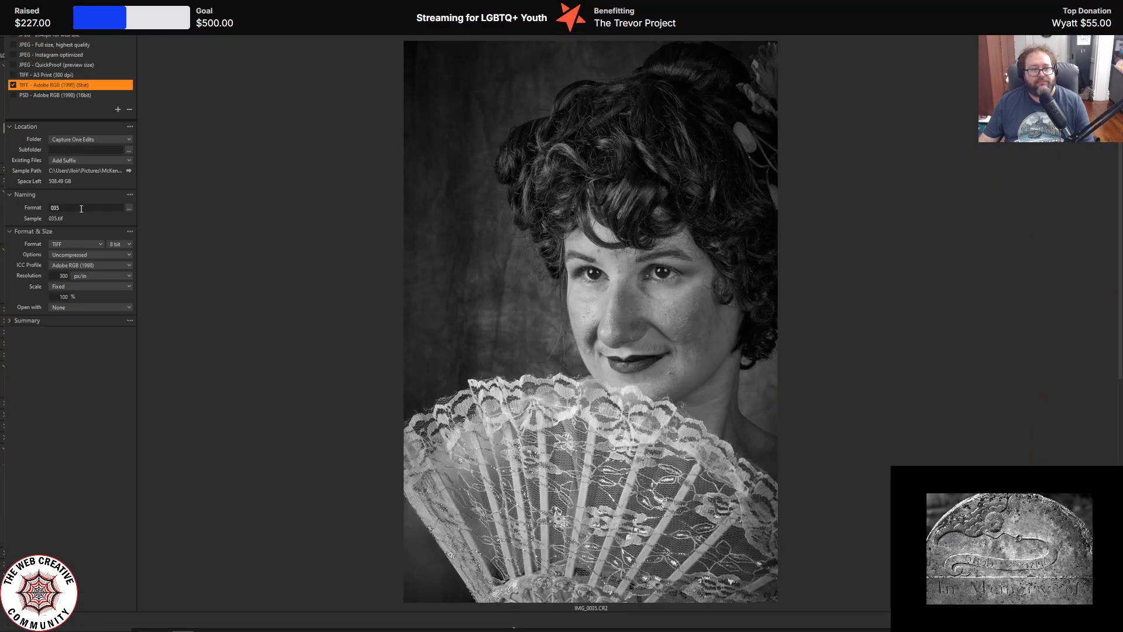
{"action": "type", "text": " bw"}
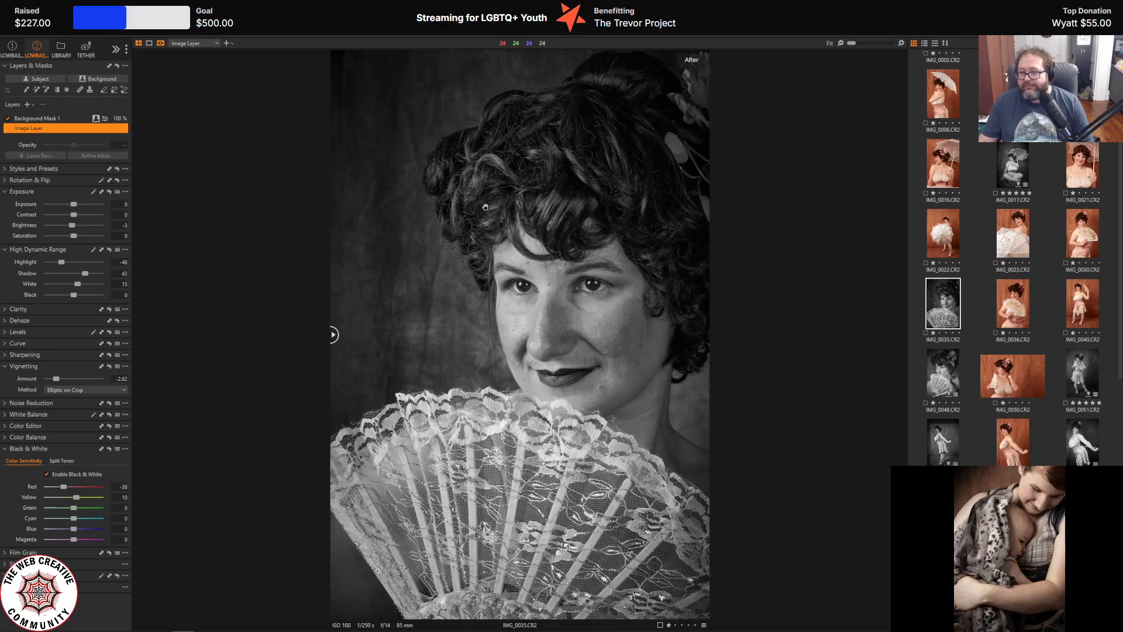
- Browse the shoot's thumbnails and view IMG_0016, IMG_0021 and IMG_0023 as candidates for the next edit
{"action": "scroll", "coordinate": [1035, 452], "scroll_direction": "down", "scroll_amount": 1}
{"action": "scroll", "coordinate": [1036, 457], "scroll_direction": "down", "scroll_amount": 7}
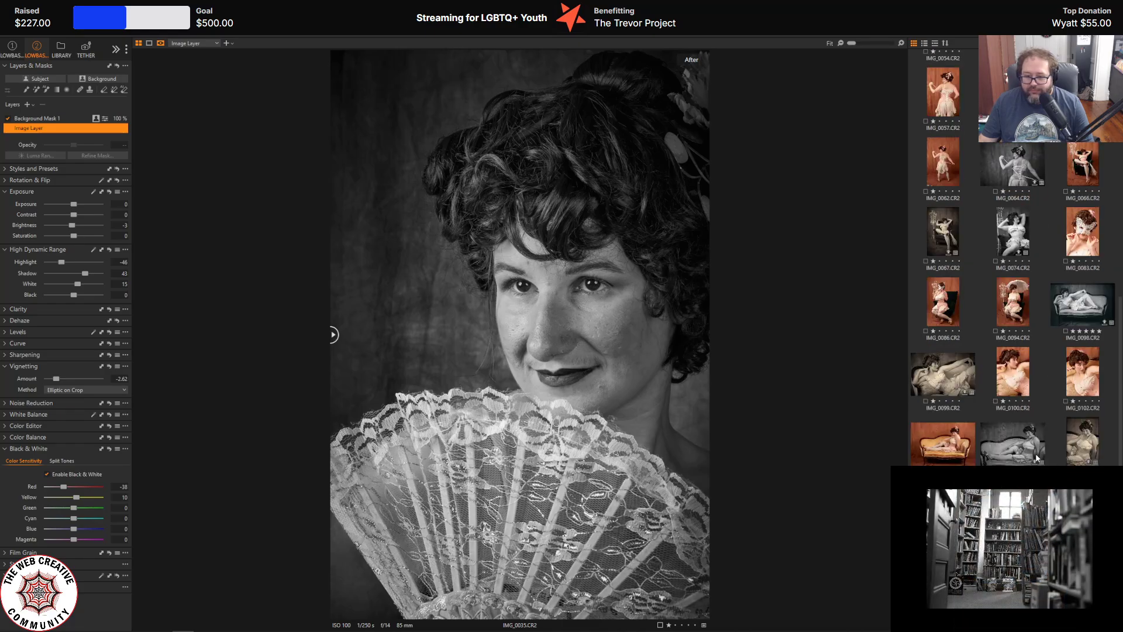
{"action": "scroll", "coordinate": [1036, 458], "scroll_direction": "down", "scroll_amount": 1}
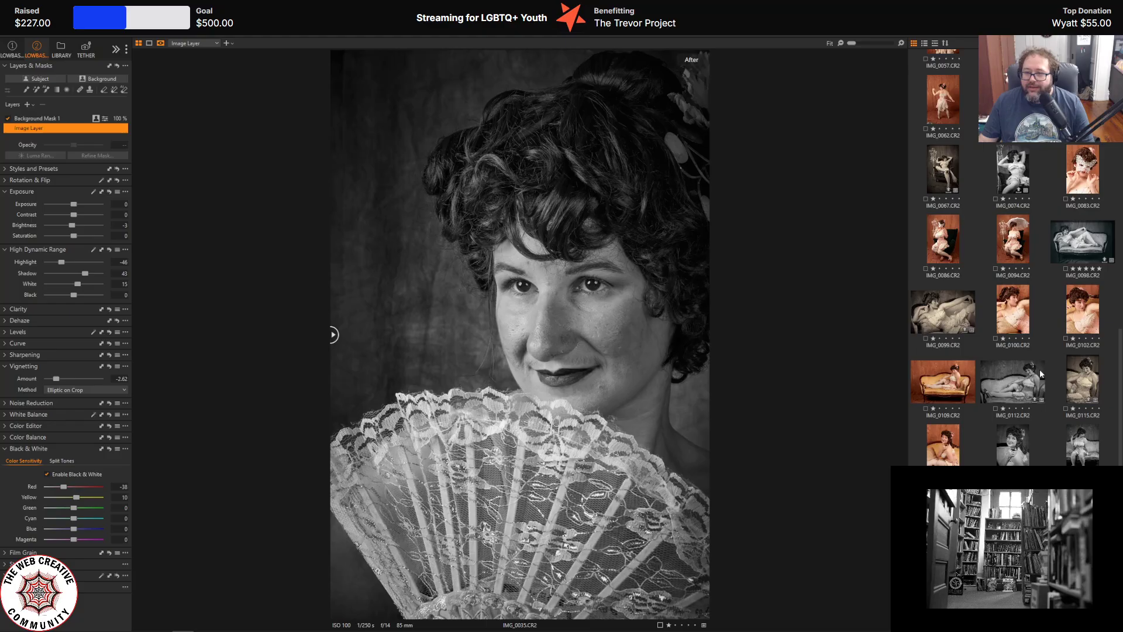
{"action": "scroll", "coordinate": [1039, 386], "scroll_direction": "up", "scroll_amount": 3}
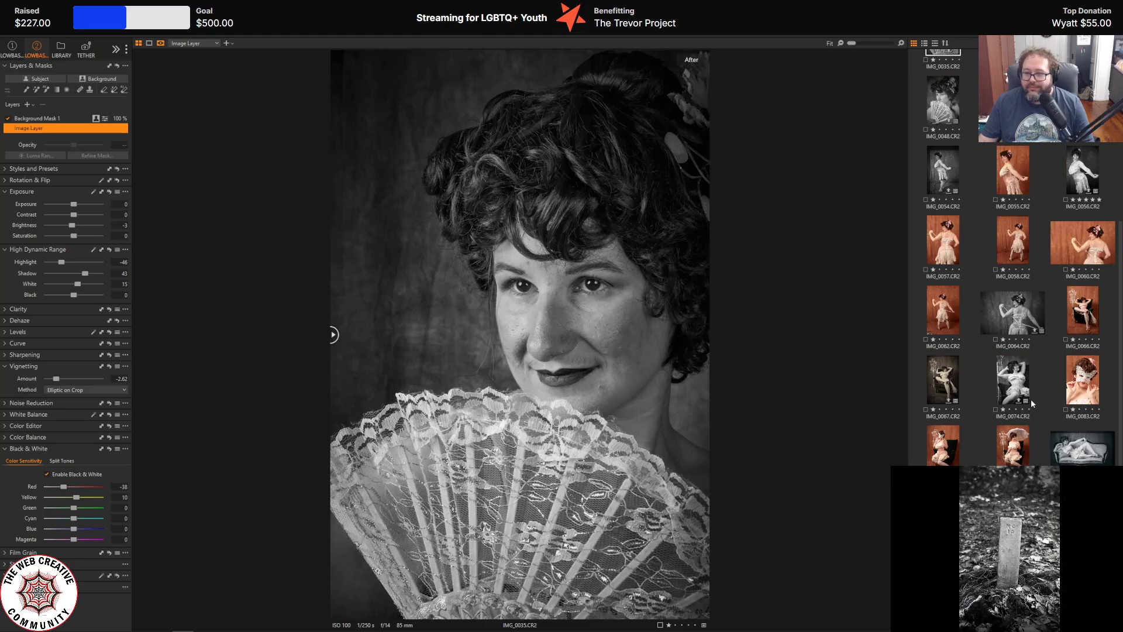
{"action": "scroll", "coordinate": [1031, 396], "scroll_direction": "up", "scroll_amount": 2}
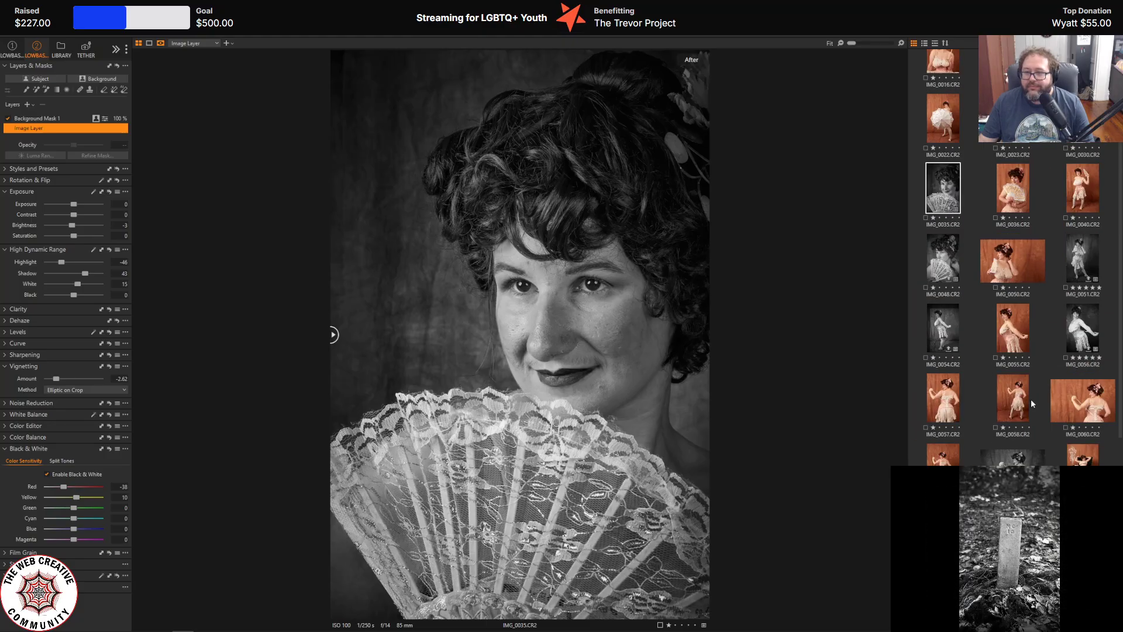
{"action": "scroll", "coordinate": [1025, 242], "scroll_direction": "up", "scroll_amount": 1}
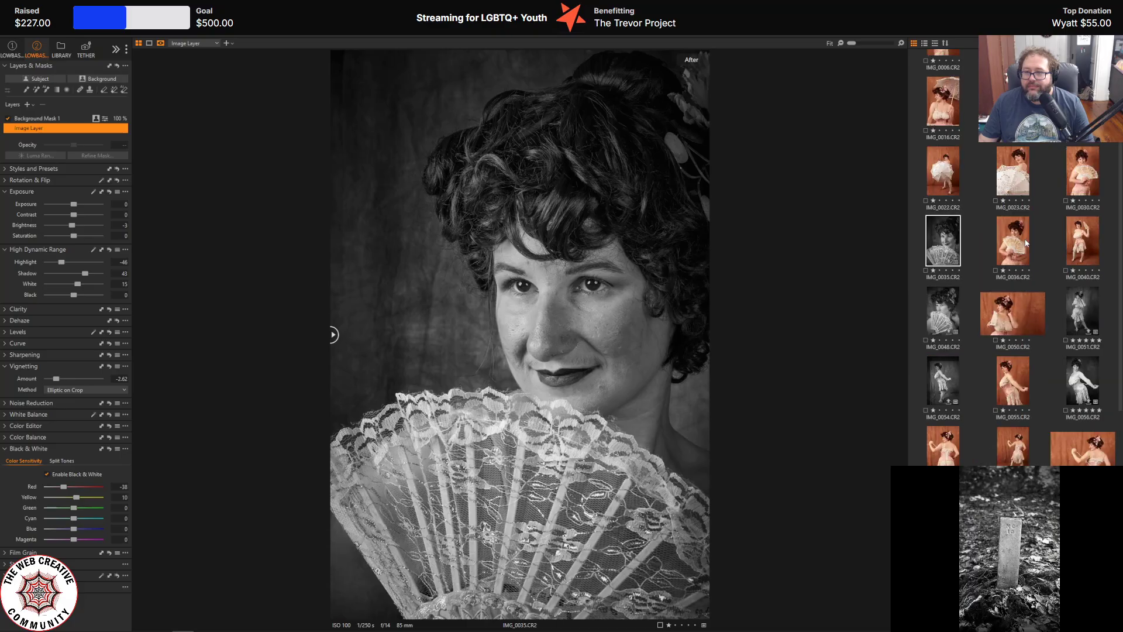
{"action": "left_click", "coordinate": [952, 95]}
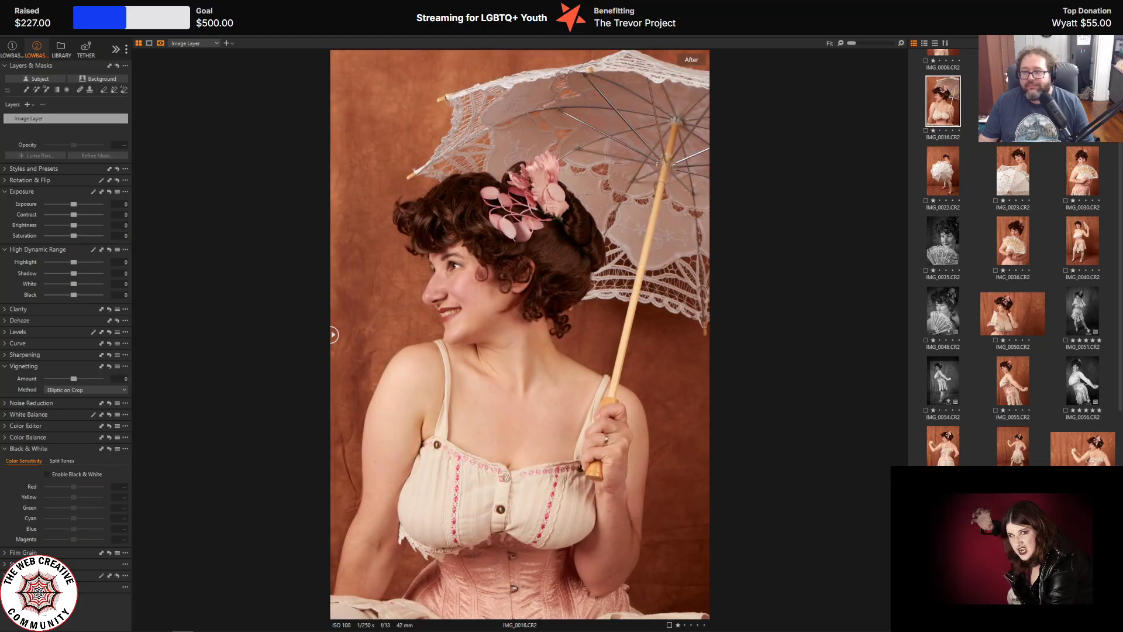
{"action": "key", "text": "Right"}
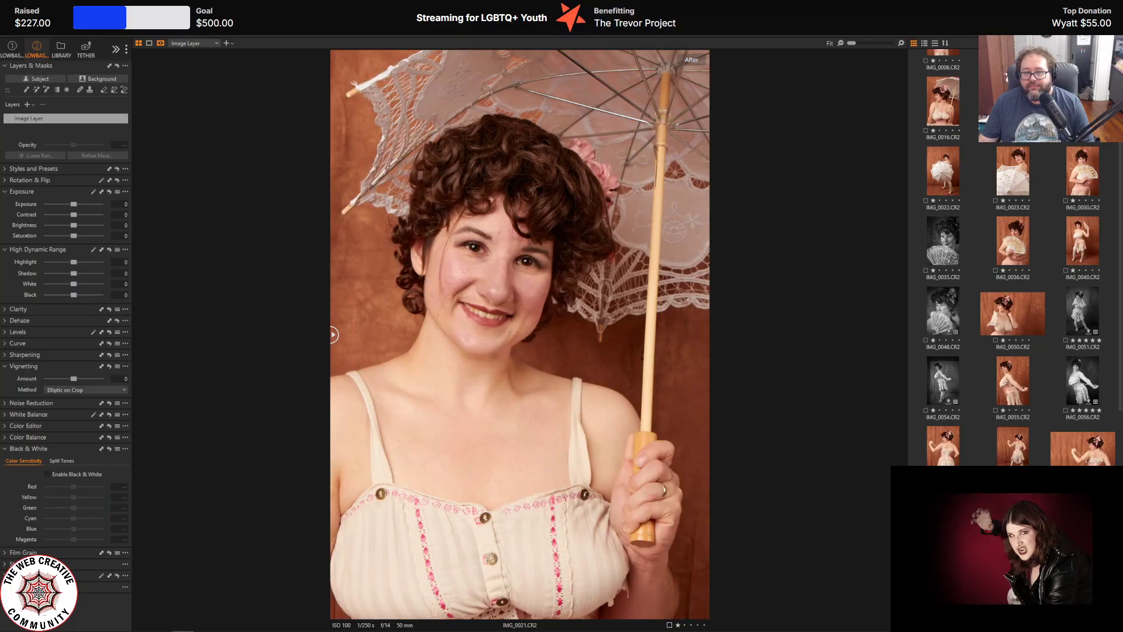
{"action": "left_click", "coordinate": [1022, 180]}
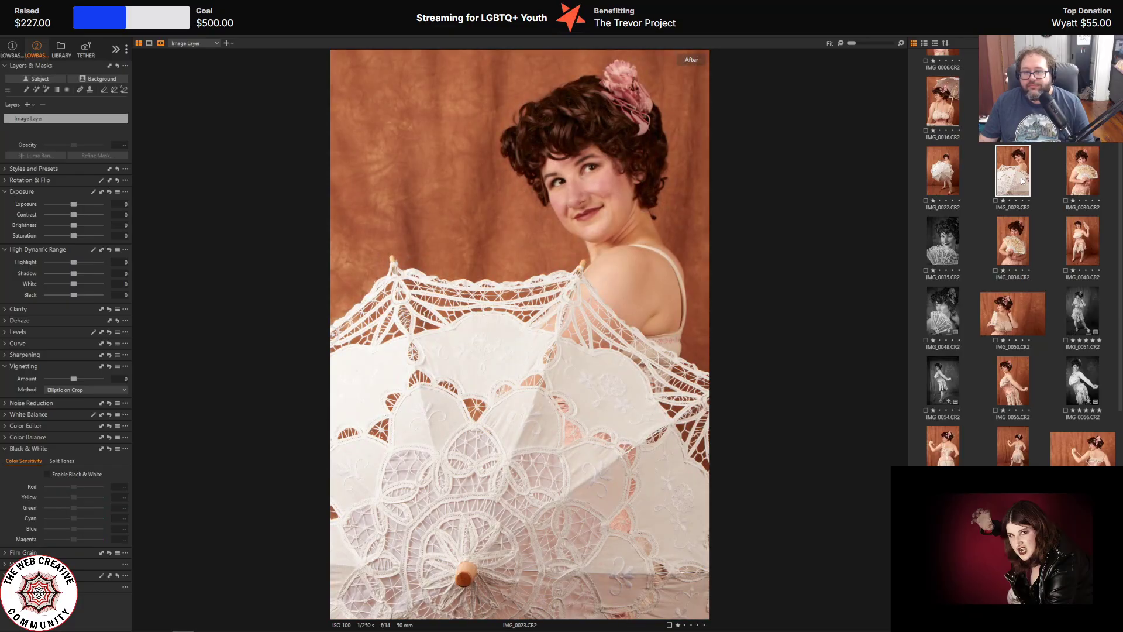
- Open the parasol portrait IMG_0006 for editing and hide the Before/After comparison
{"action": "scroll", "coordinate": [958, 155], "scroll_direction": "up", "scroll_amount": 2}
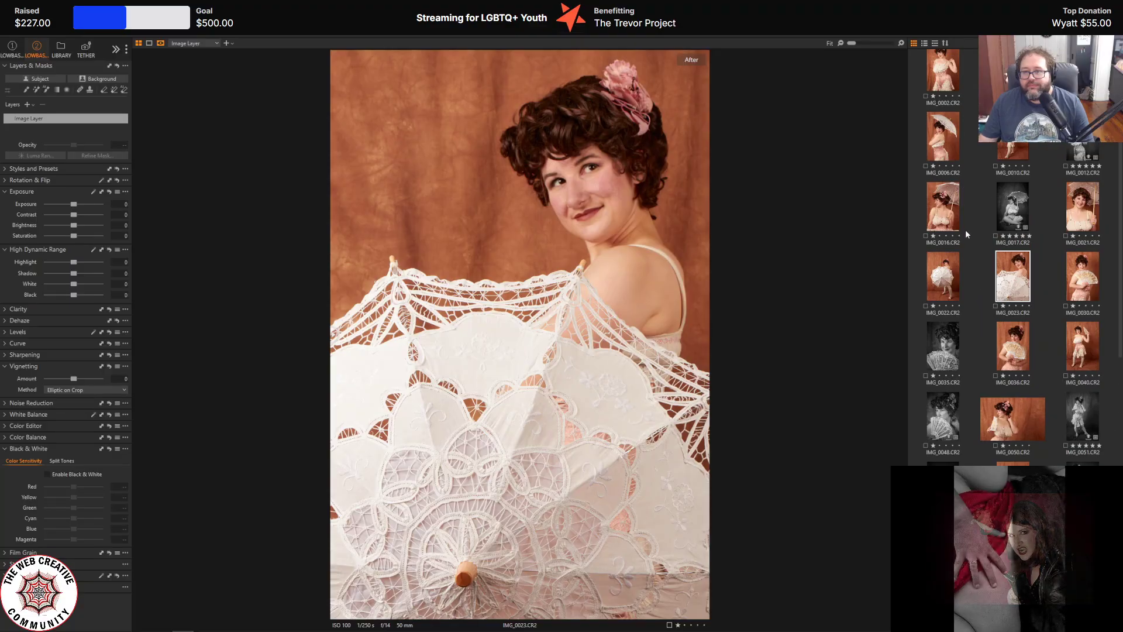
{"action": "left_click", "coordinate": [945, 130]}
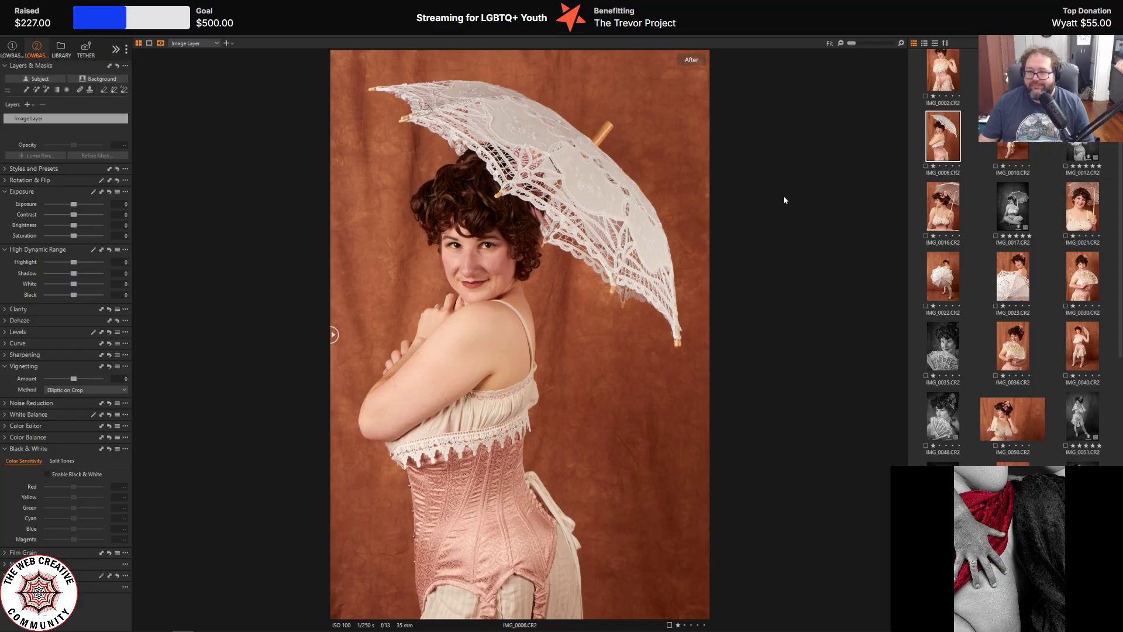
{"action": "scroll", "coordinate": [919, 349], "scroll_direction": "up", "scroll_amount": 1}
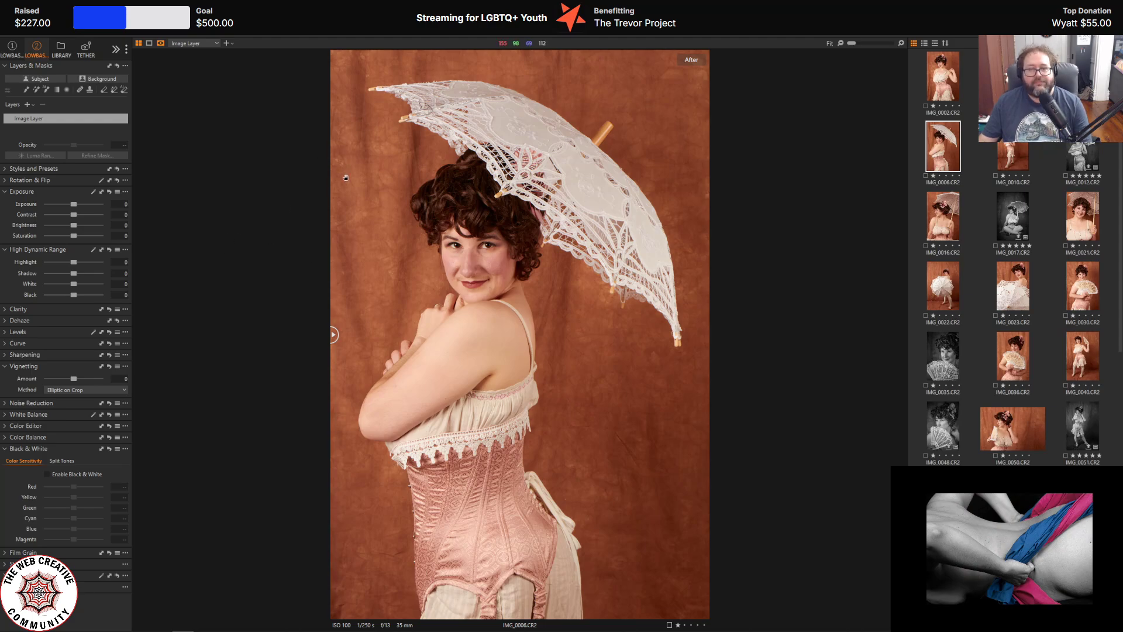
{"action": "key", "text": "y"}
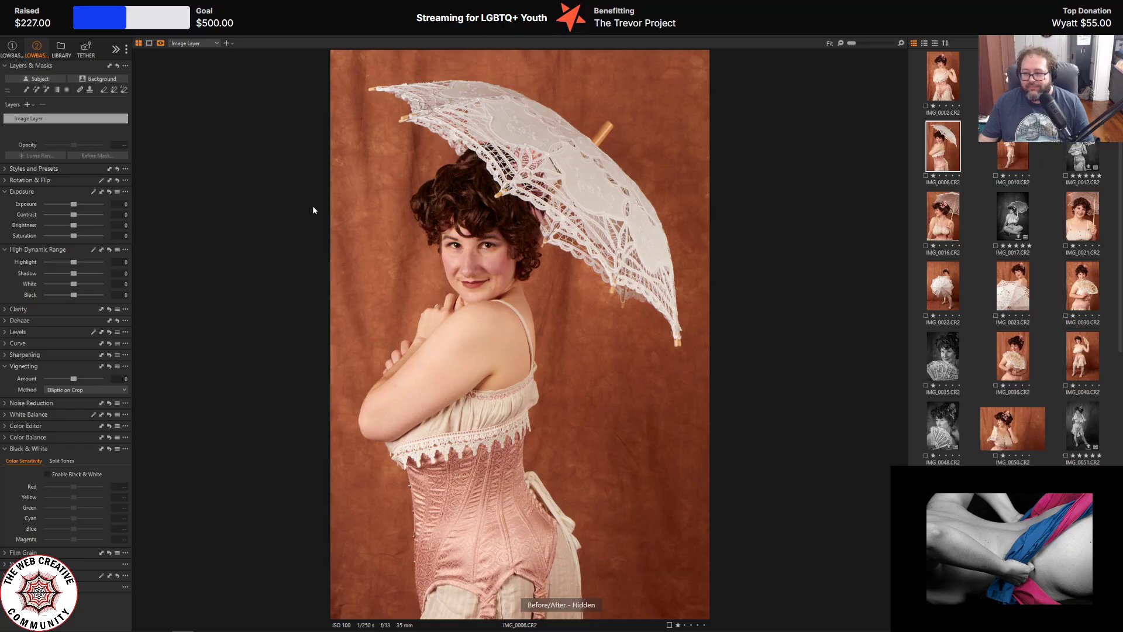
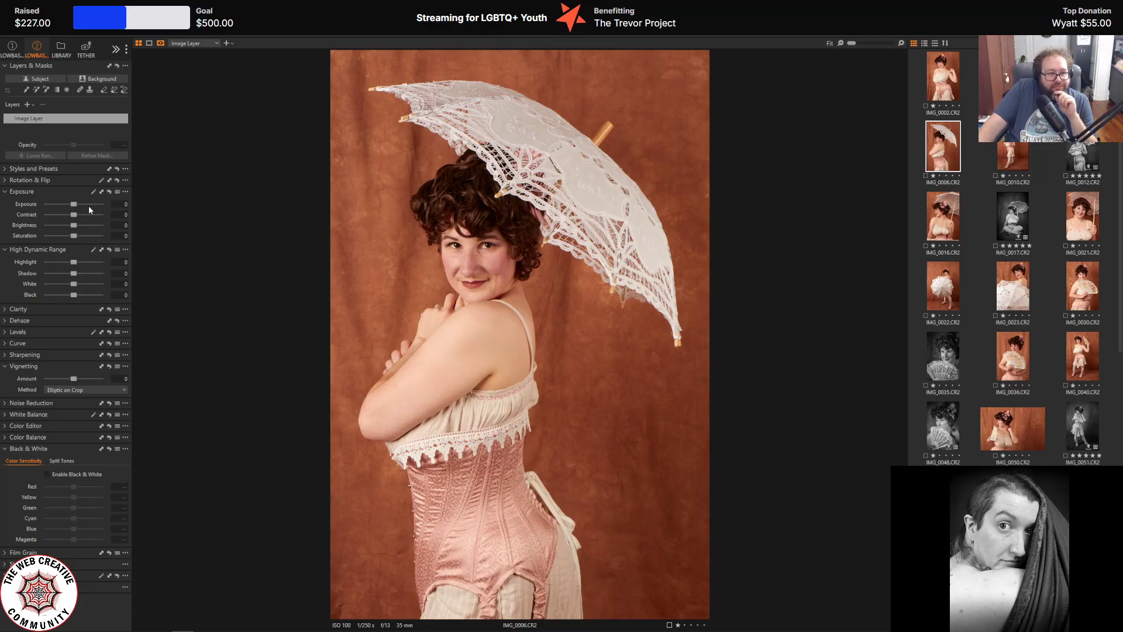
- Brighten the parasol portrait by pulling the Luma curve's white point slightly inward, and lower the Color Editor saturation to -3.8
{"action": "left_click", "coordinate": [5, 345]}
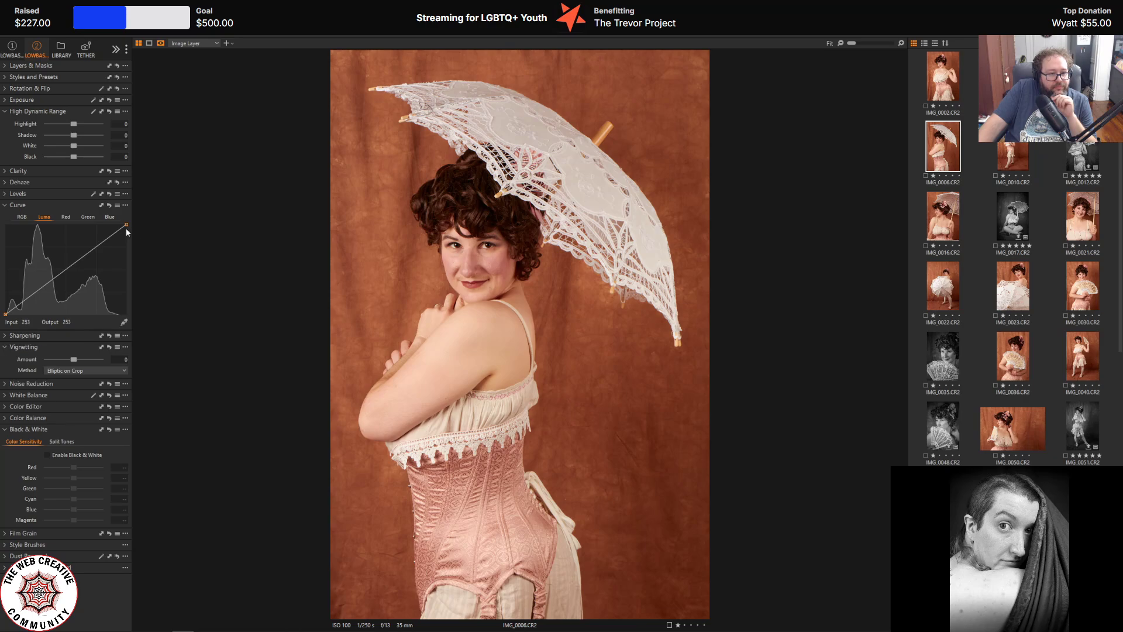
{"action": "left_click_drag", "start_coordinate": [126, 225], "coordinate": [121, 225]}
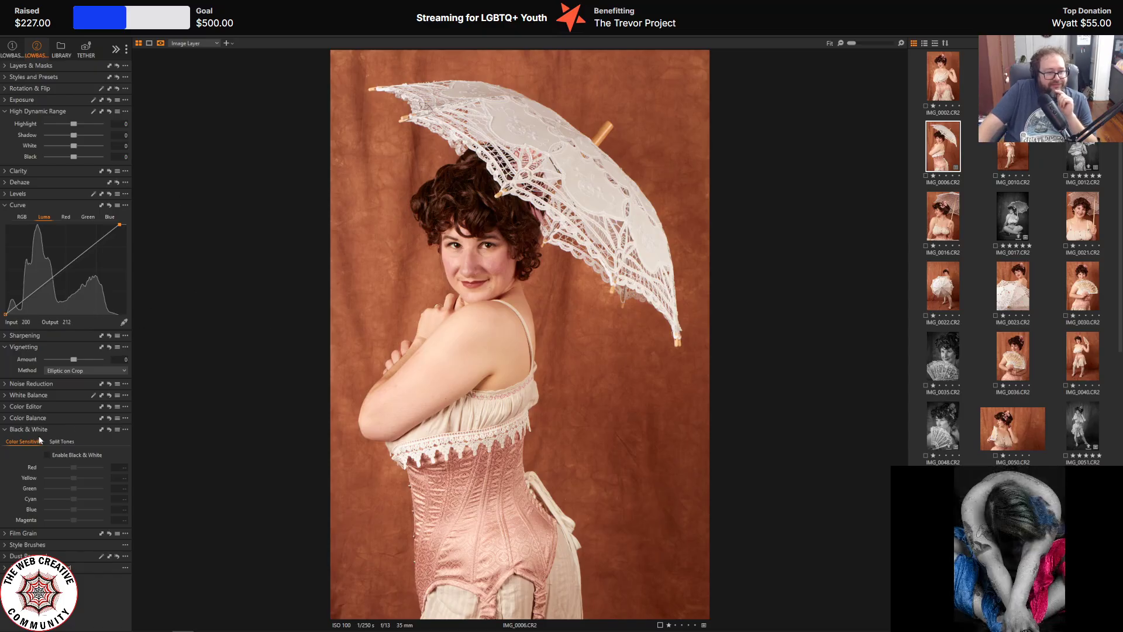
{"action": "left_click", "coordinate": [9, 407]}
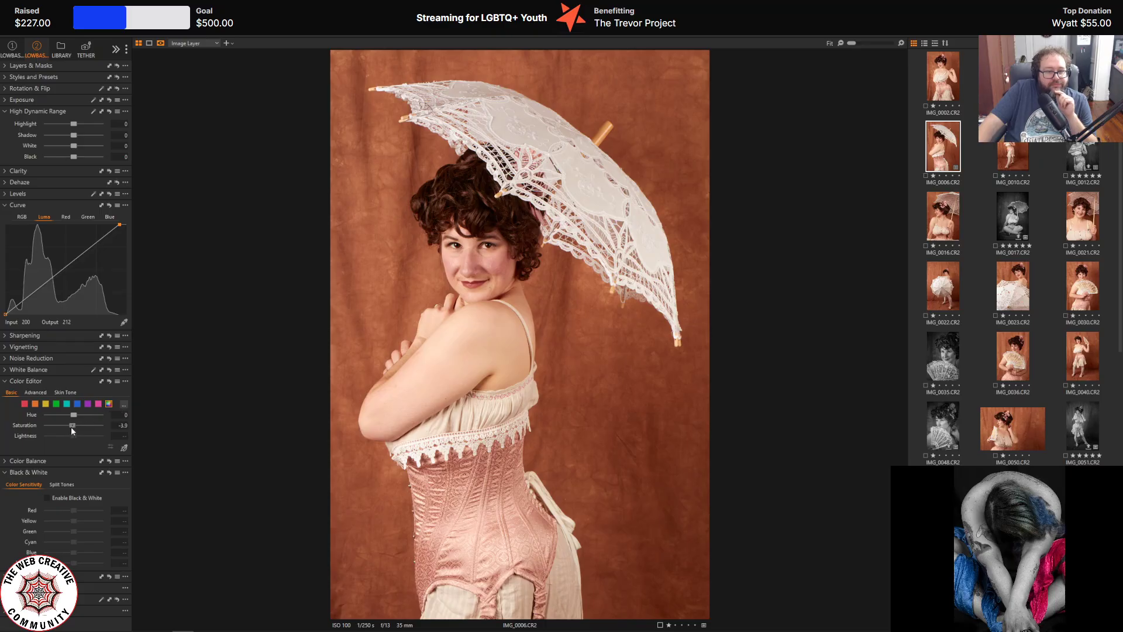
{"action": "left_click", "coordinate": [71, 426]}
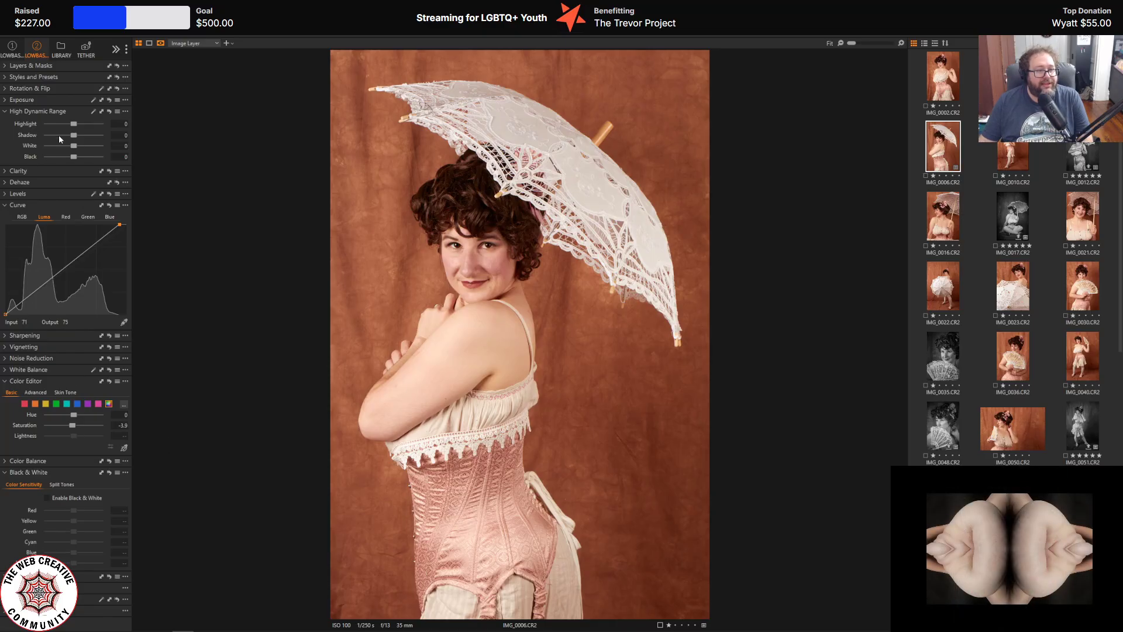
- Set High Dynamic Range to Highlight -100, Shadow 18, White 2 and Black 0, and apply vignetting of -0.59
{"action": "mouse_move", "coordinate": [72, 124]}
{"action": "left_mouse_down"}
{"action": "mouse_move", "coordinate": [2, 116]}
{"action": "mouse_move", "coordinate": [74, 119]}
{"action": "left_mouse_up"}
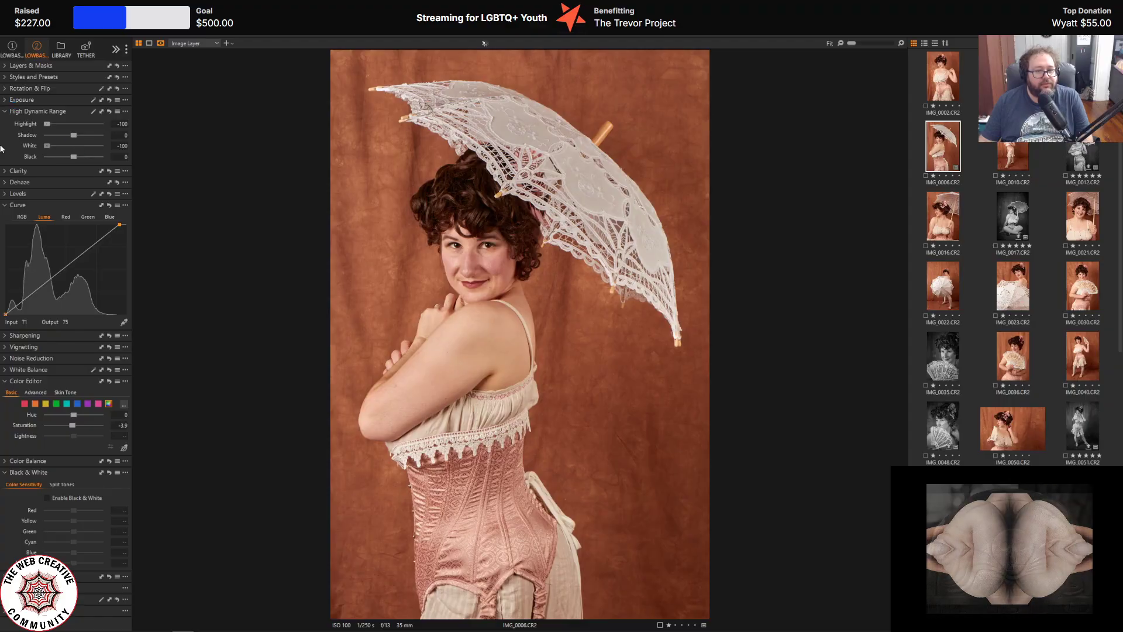
{"action": "mouse_move", "coordinate": [75, 150]}
{"action": "left_mouse_down"}
{"action": "mouse_move", "coordinate": [31, 156]}
{"action": "mouse_move", "coordinate": [71, 157]}
{"action": "left_mouse_up"}
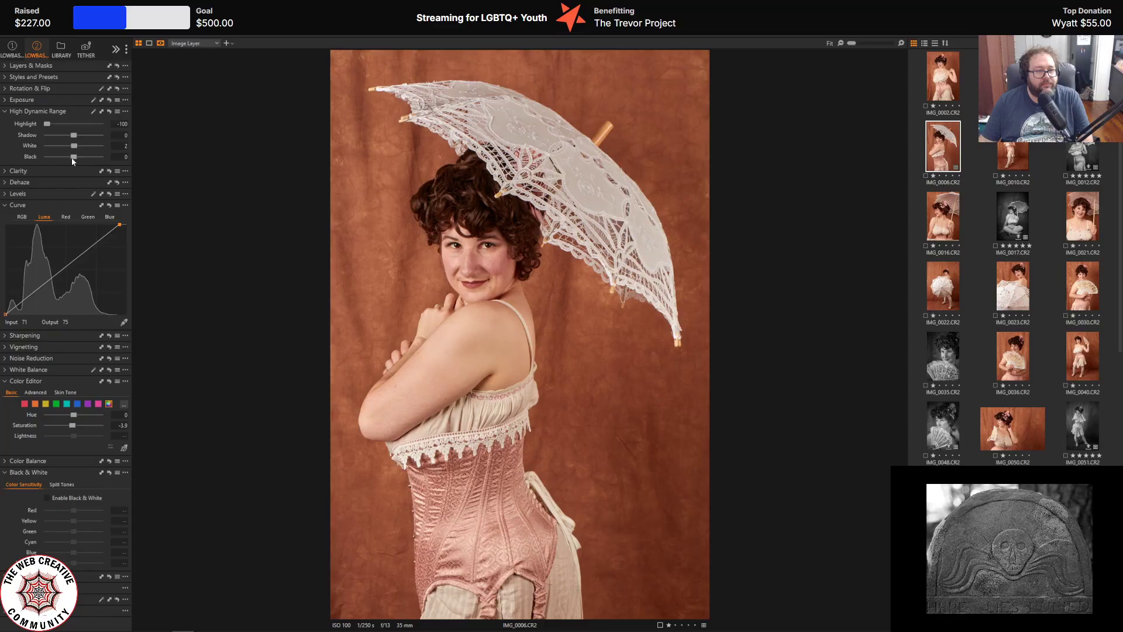
{"action": "left_click_drag", "start_coordinate": [66, 159], "coordinate": [72, 159]}
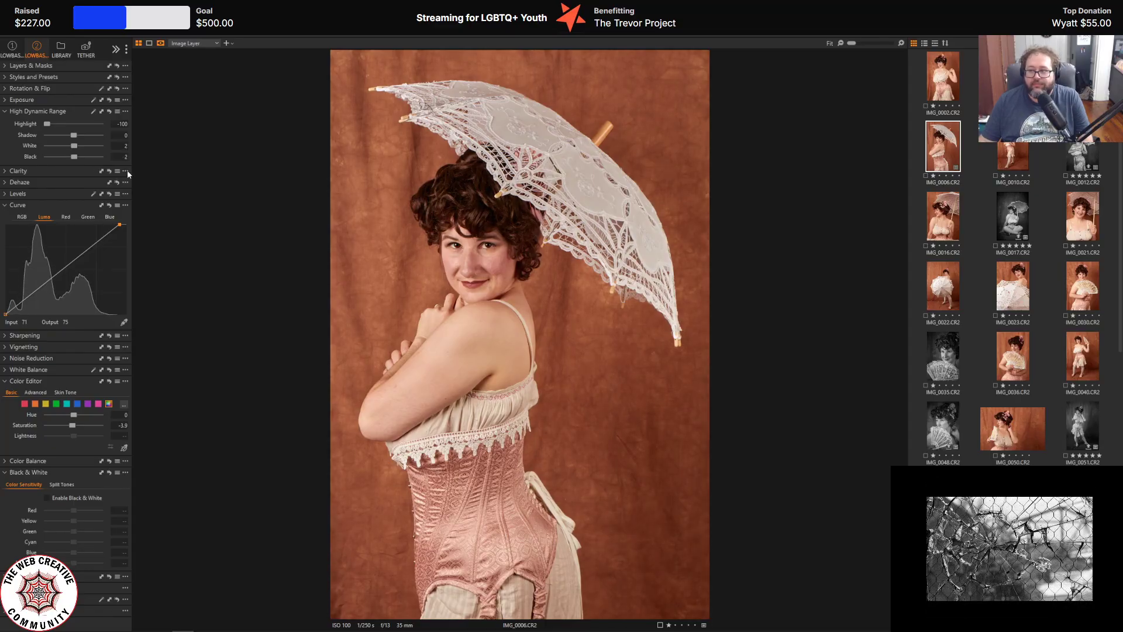
{"action": "type", "text": "0"}
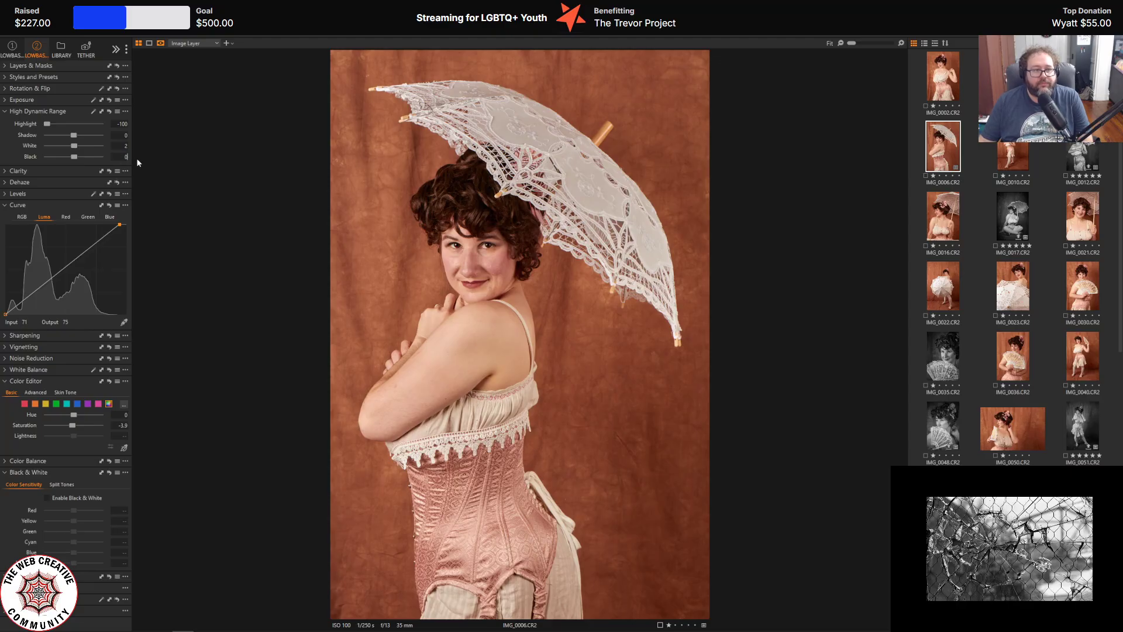
{"action": "left_click_drag", "start_coordinate": [77, 134], "coordinate": [81, 135]}
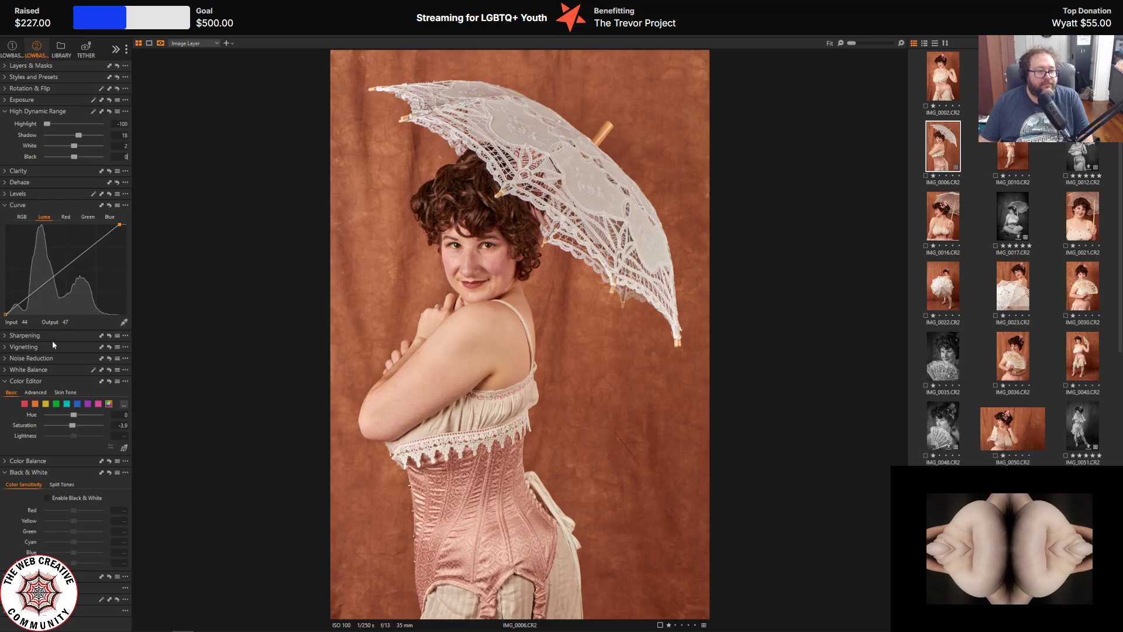
{"action": "left_click", "coordinate": [5, 349]}
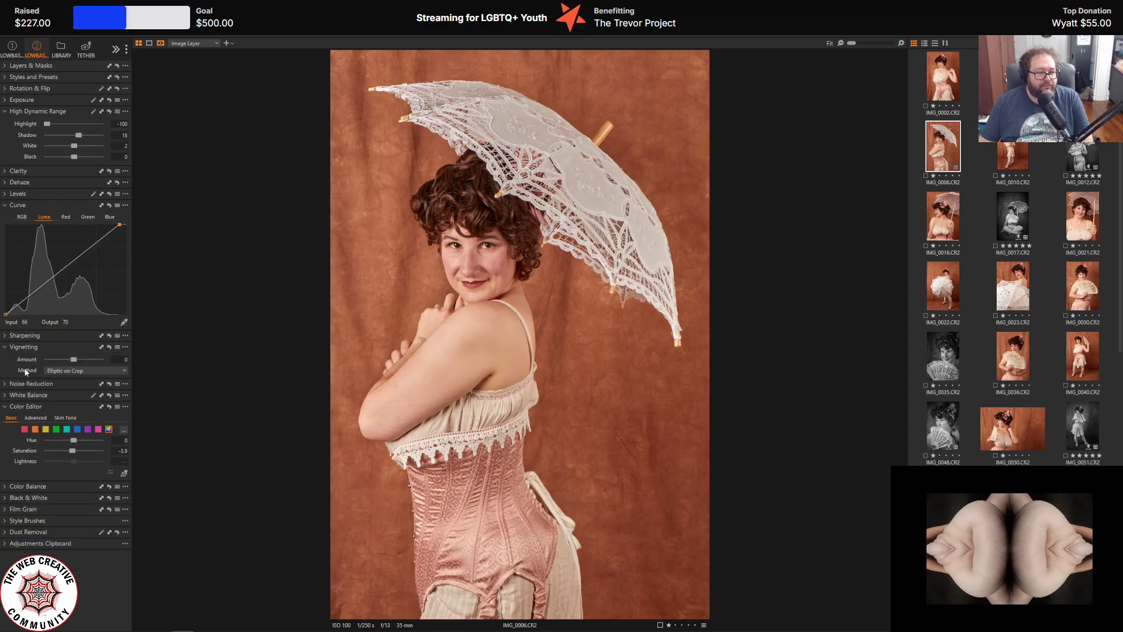
{"action": "left_click_drag", "start_coordinate": [69, 359], "coordinate": [68, 359]}
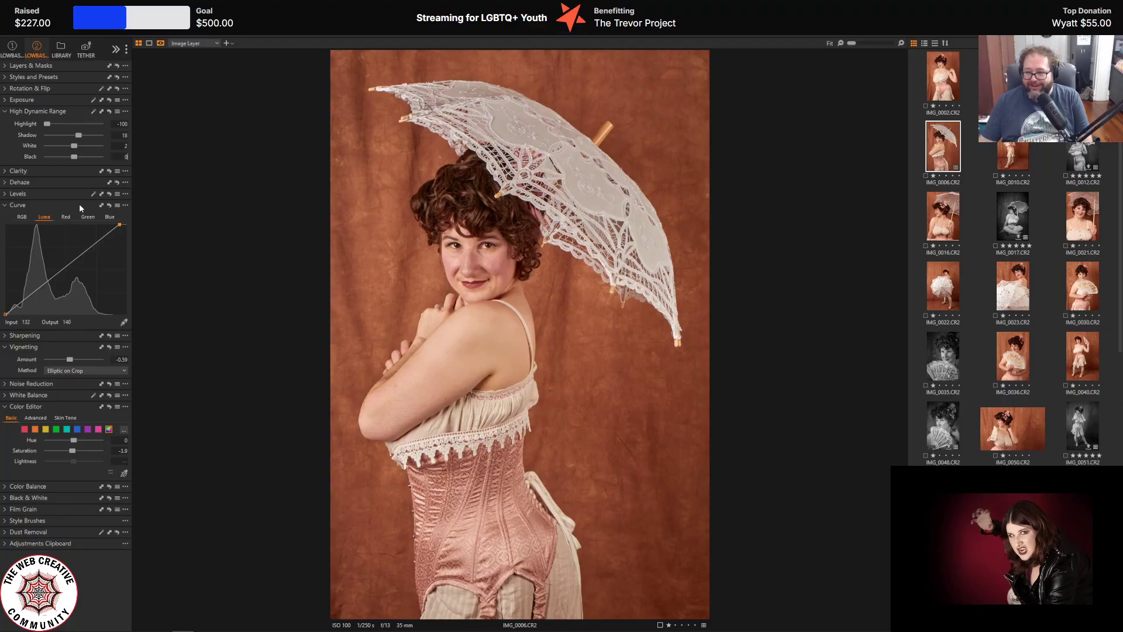
- Create a background mask layer and darken it with High Dynamic Range Shadow at -28 and Black at -43
{"action": "left_click", "coordinate": [6, 67]}
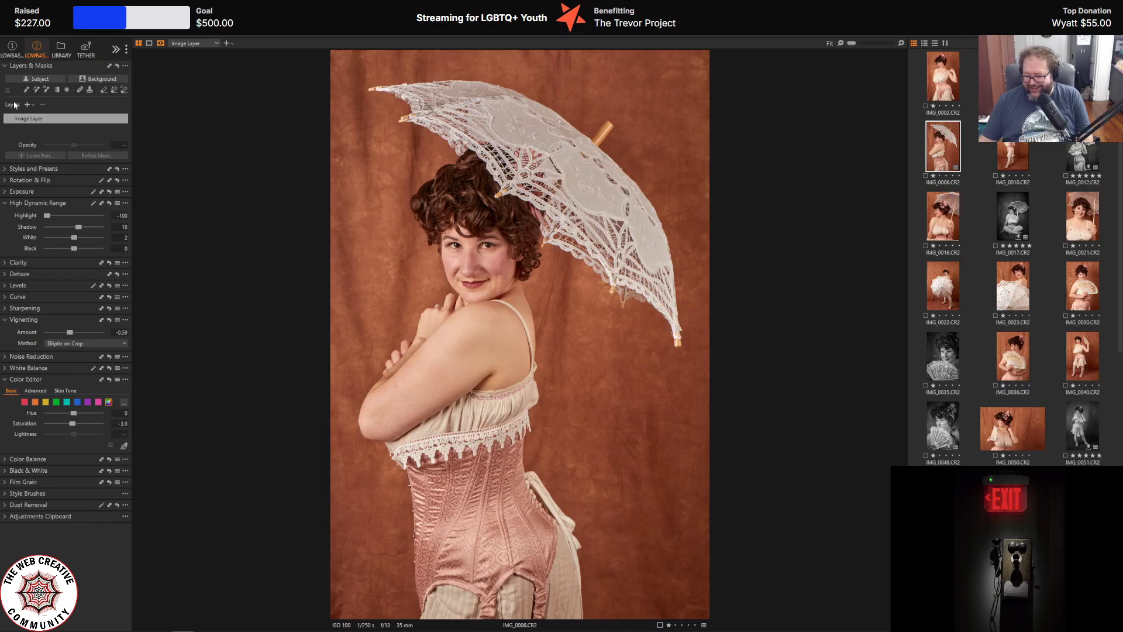
{"action": "left_click", "coordinate": [114, 79]}
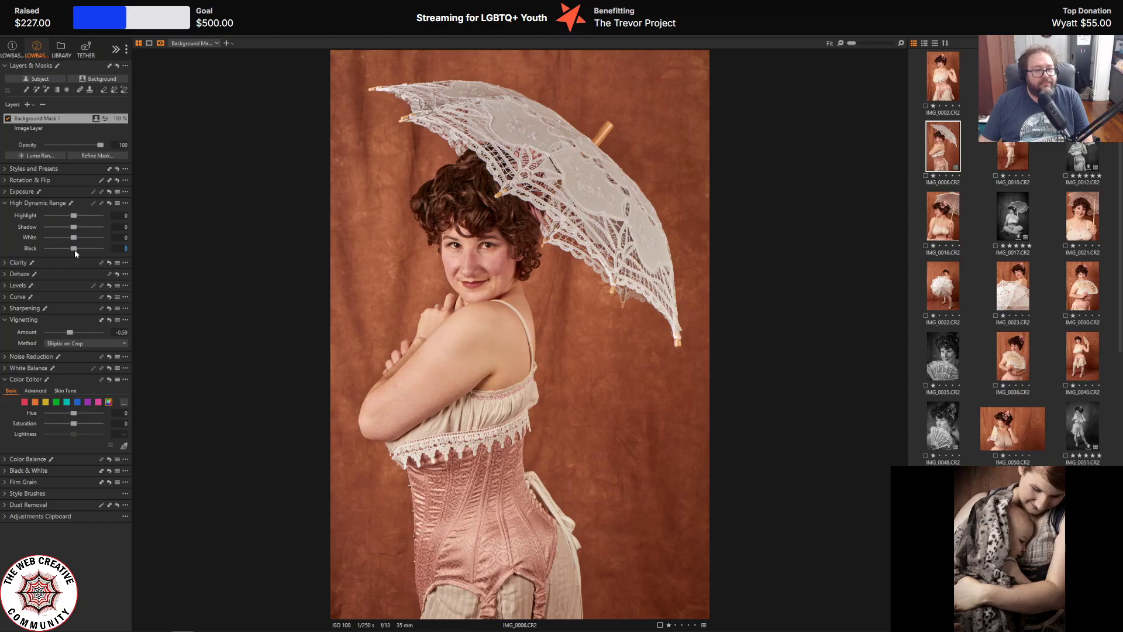
{"action": "mouse_move", "coordinate": [74, 249]}
{"action": "left_mouse_down"}
{"action": "mouse_move", "coordinate": [31, 250]}
{"action": "mouse_move", "coordinate": [63, 251]}
{"action": "mouse_move", "coordinate": [62, 231]}
{"action": "left_mouse_up"}
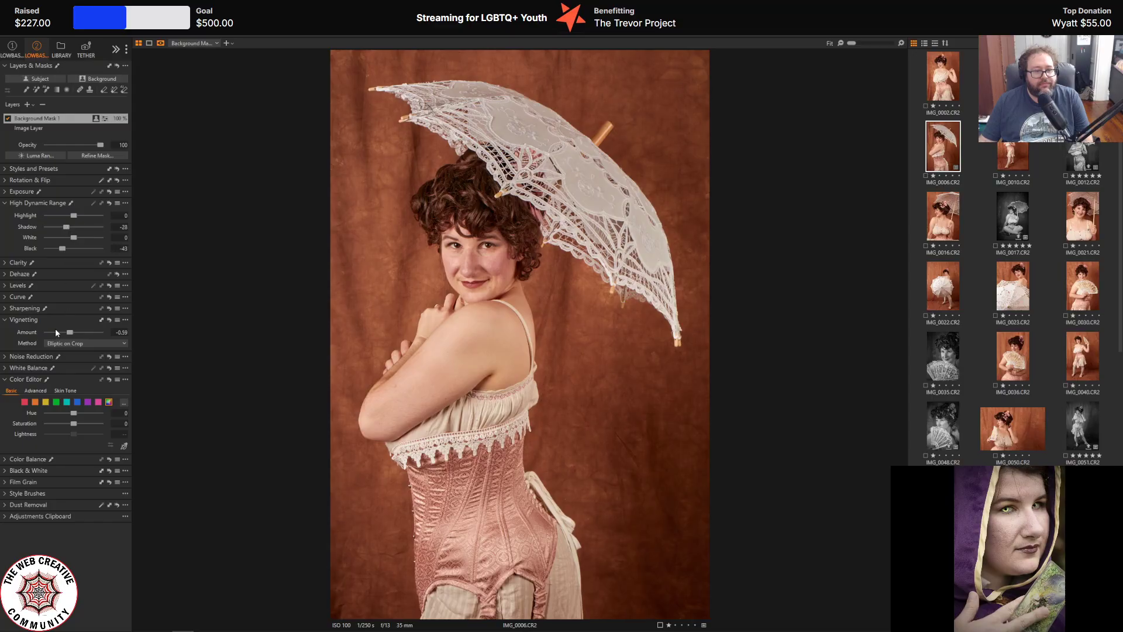
- On the Image Layer, set vignetting to -1.64, Brightness to -10 and Color Editor saturation to -5.2
{"action": "left_click", "coordinate": [46, 130]}
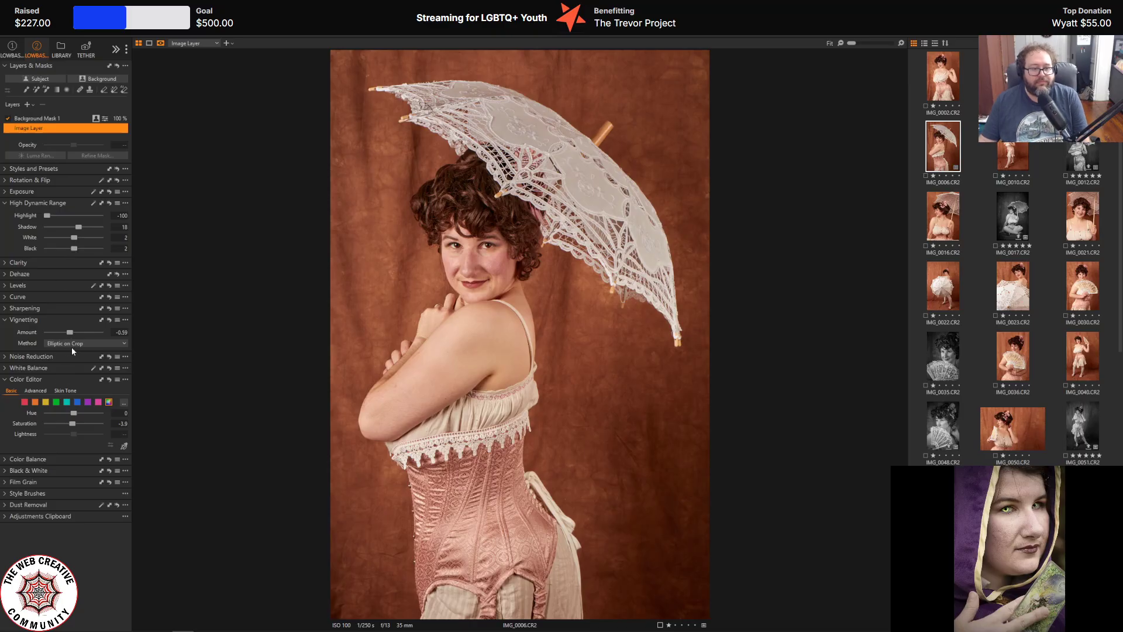
{"action": "left_click_drag", "start_coordinate": [69, 332], "coordinate": [62, 333]}
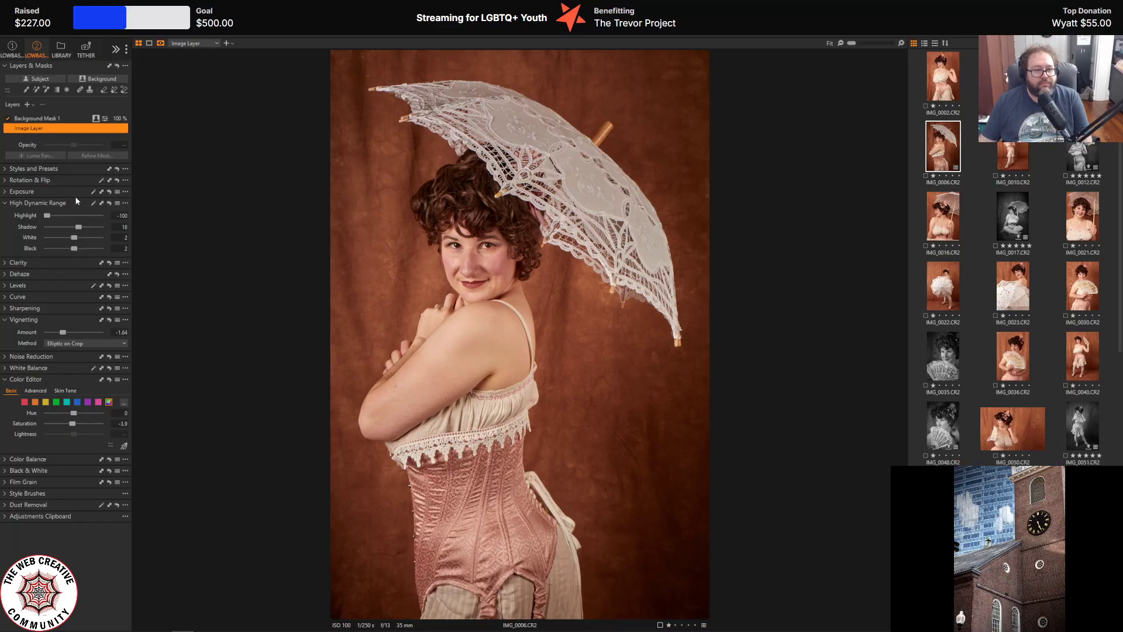
{"action": "left_click", "coordinate": [7, 192]}
{"action": "left_click_drag", "start_coordinate": [74, 225], "coordinate": [66, 229]}
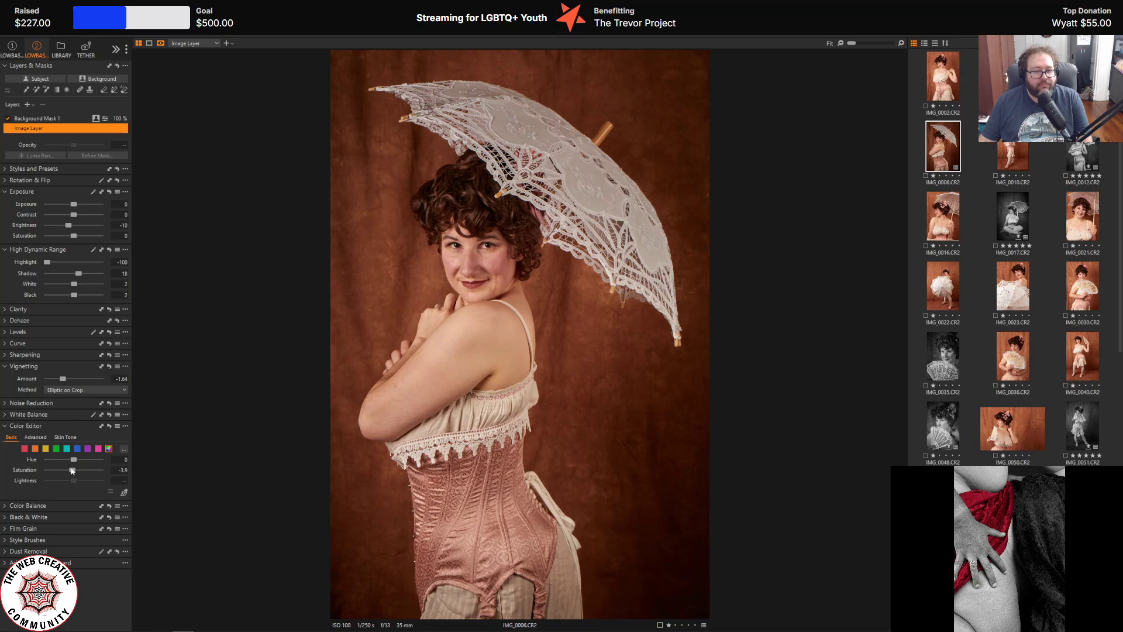
{"action": "left_click_drag", "start_coordinate": [72, 472], "coordinate": [69, 472]}
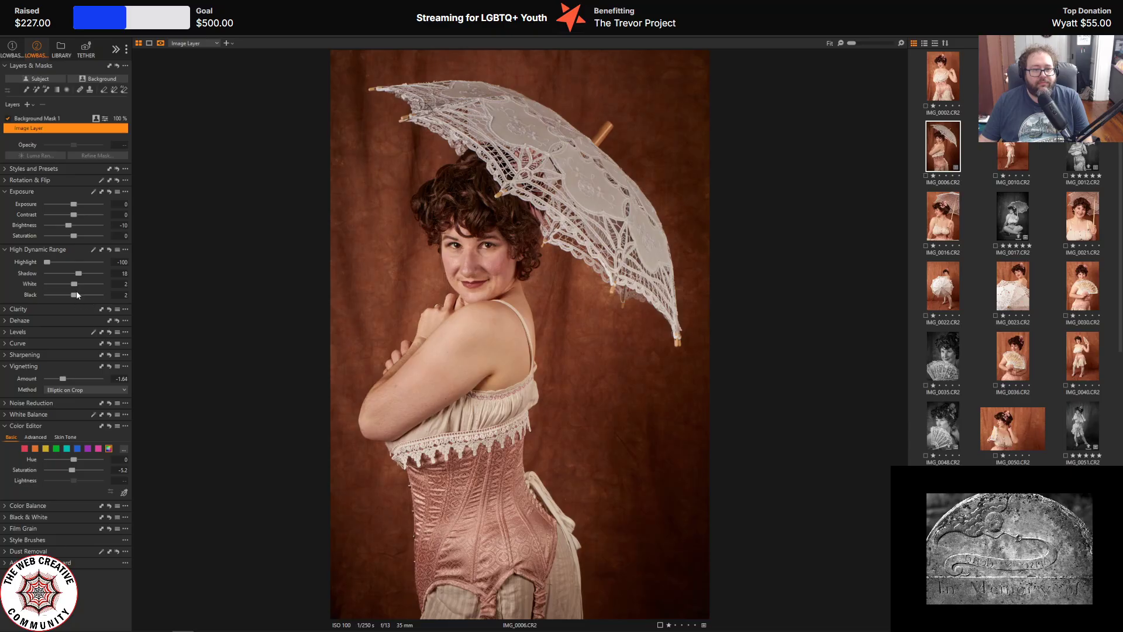
- Set the background mask layer's Brightness to -12 and compare the whole portrait before and after the edits
{"action": "left_click", "coordinate": [44, 118]}
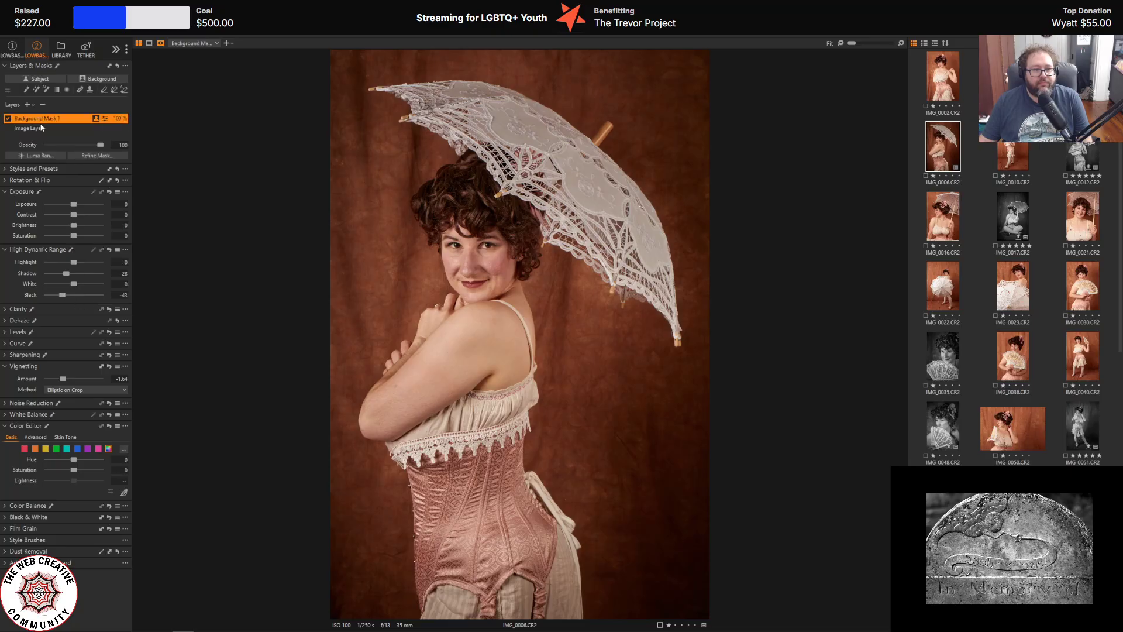
{"action": "left_click_drag", "start_coordinate": [73, 228], "coordinate": [67, 228]}
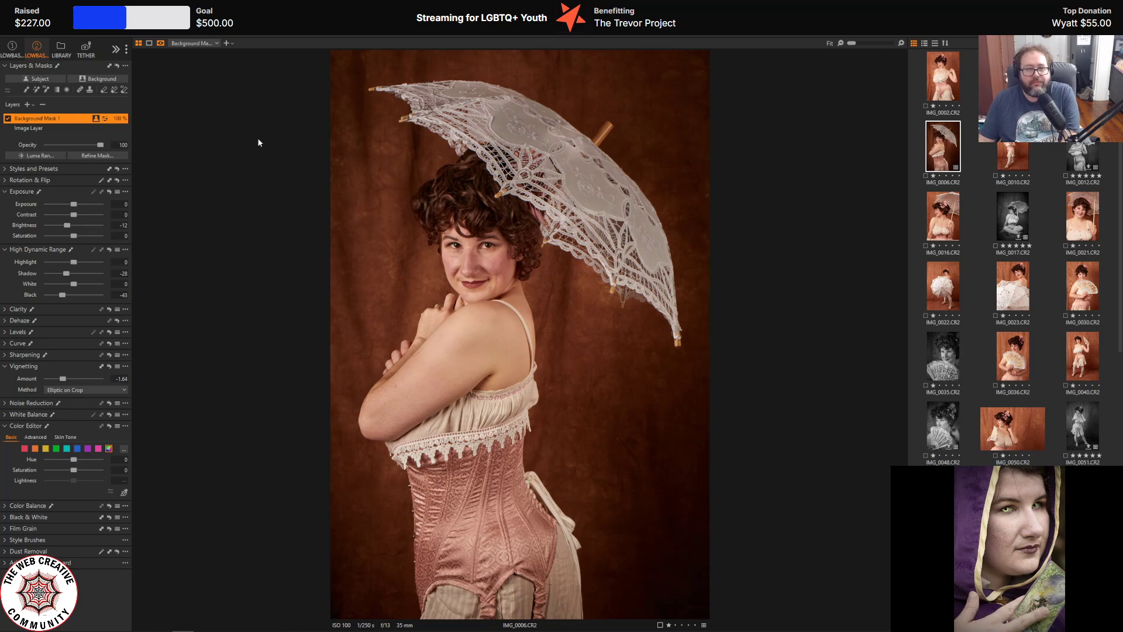
{"action": "key", "text": "y"}
{"action": "left_click_drag", "start_coordinate": [530, 333], "coordinate": [156, 329]}
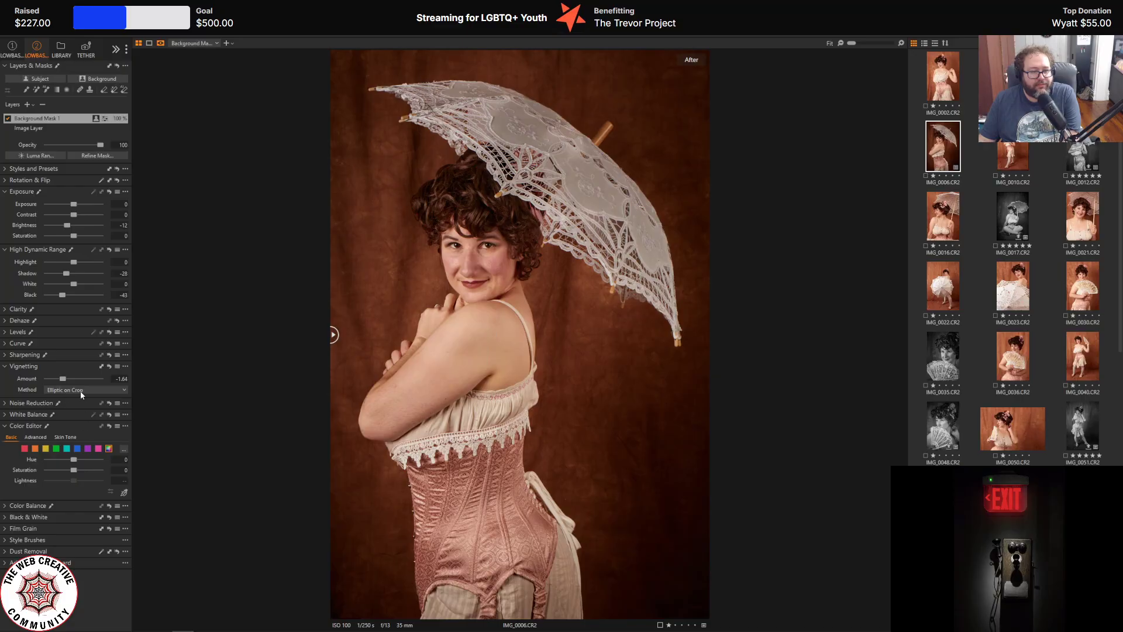
- On the Image Layer, set Brightness to -5, High Dynamic Range Highlight to -26 and Shadow to 25, checking against the unedited version
{"action": "left_click", "coordinate": [39, 128]}
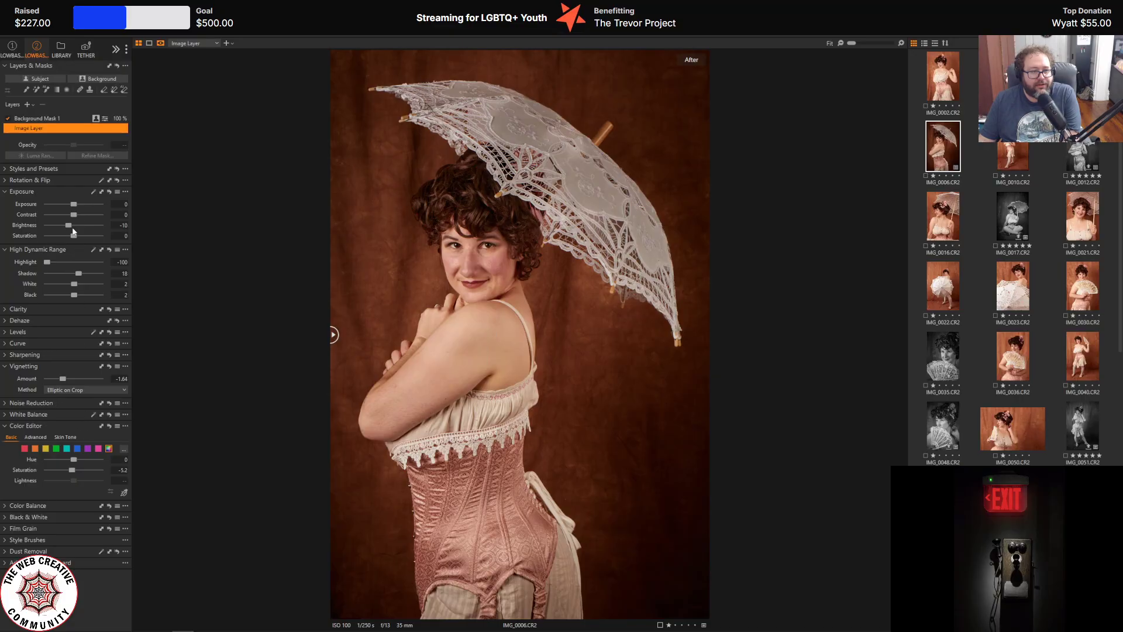
{"action": "left_click_drag", "start_coordinate": [71, 227], "coordinate": [74, 226]}
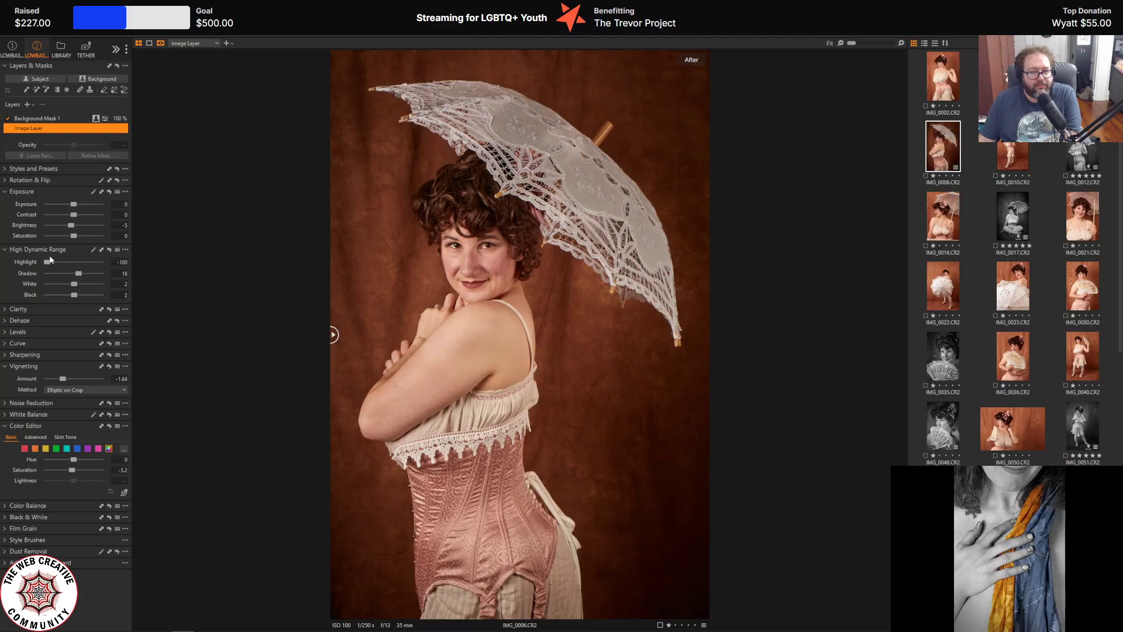
{"action": "mouse_move", "coordinate": [47, 262]}
{"action": "left_mouse_down"}
{"action": "mouse_move", "coordinate": [81, 262]}
{"action": "mouse_move", "coordinate": [65, 268]}
{"action": "left_mouse_up"}
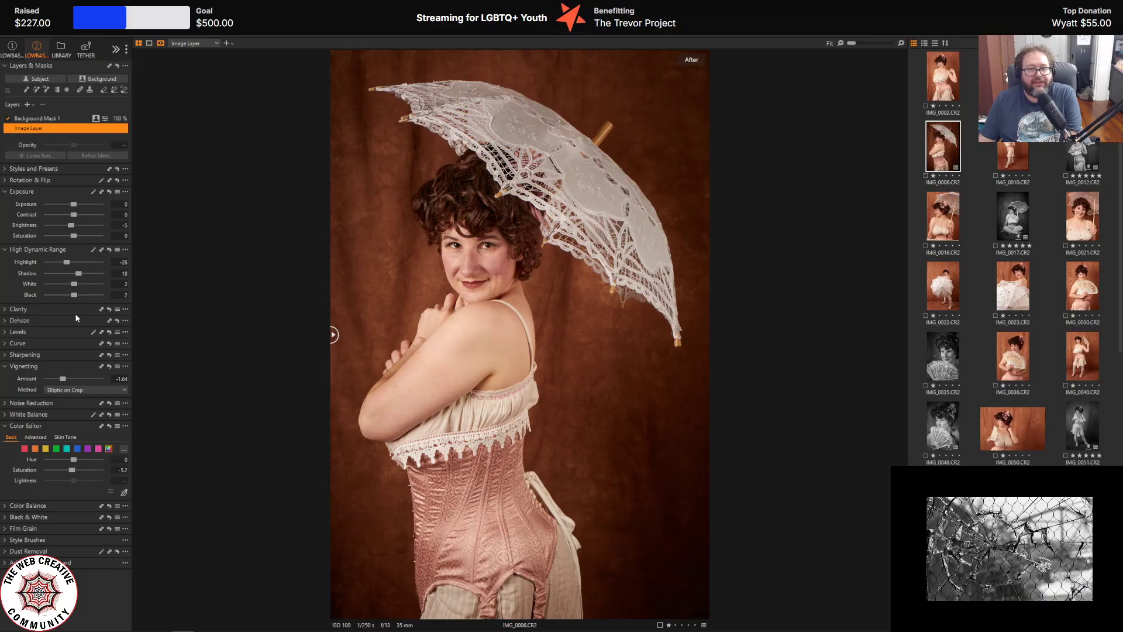
{"action": "key", "text": "y"}
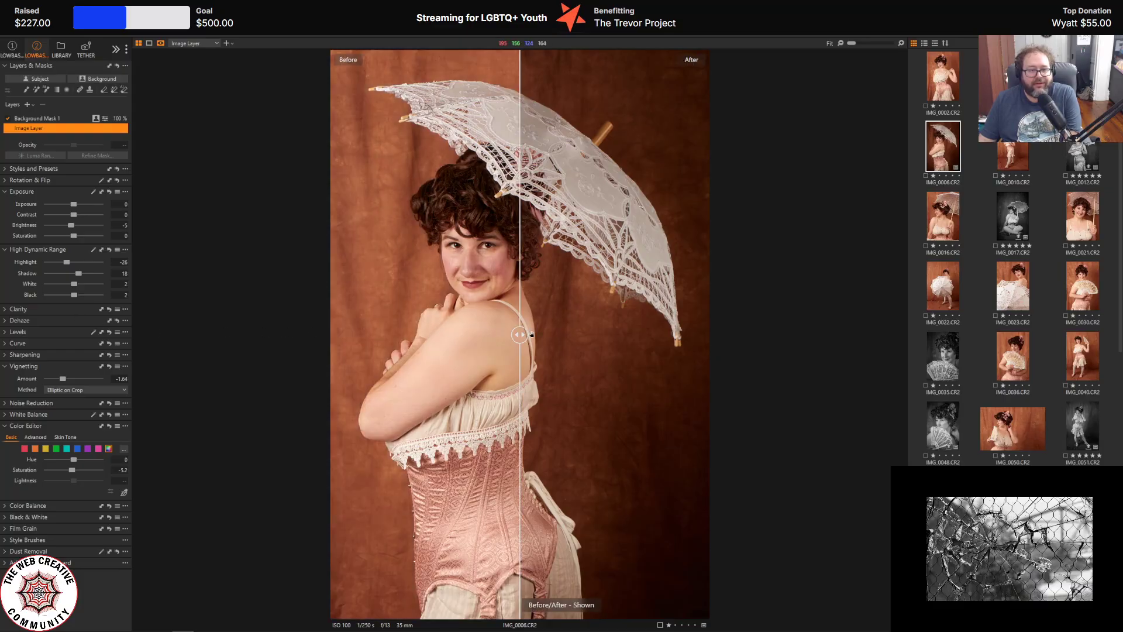
{"action": "left_click_drag", "start_coordinate": [521, 334], "coordinate": [286, 348]}
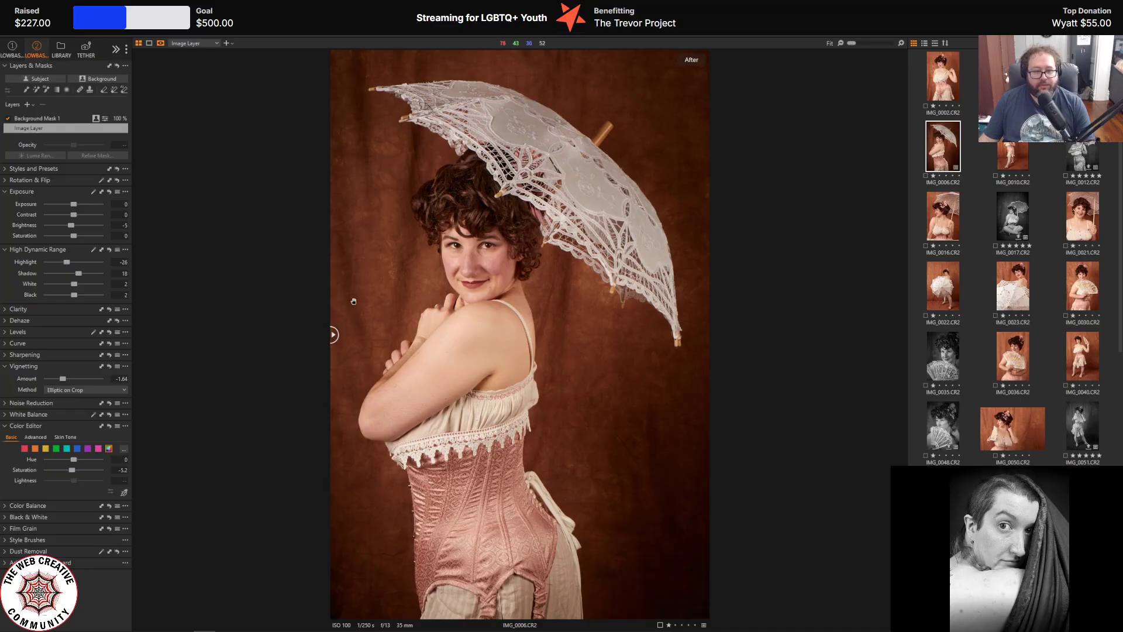
{"action": "left_click_drag", "start_coordinate": [334, 335], "coordinate": [250, 285]}
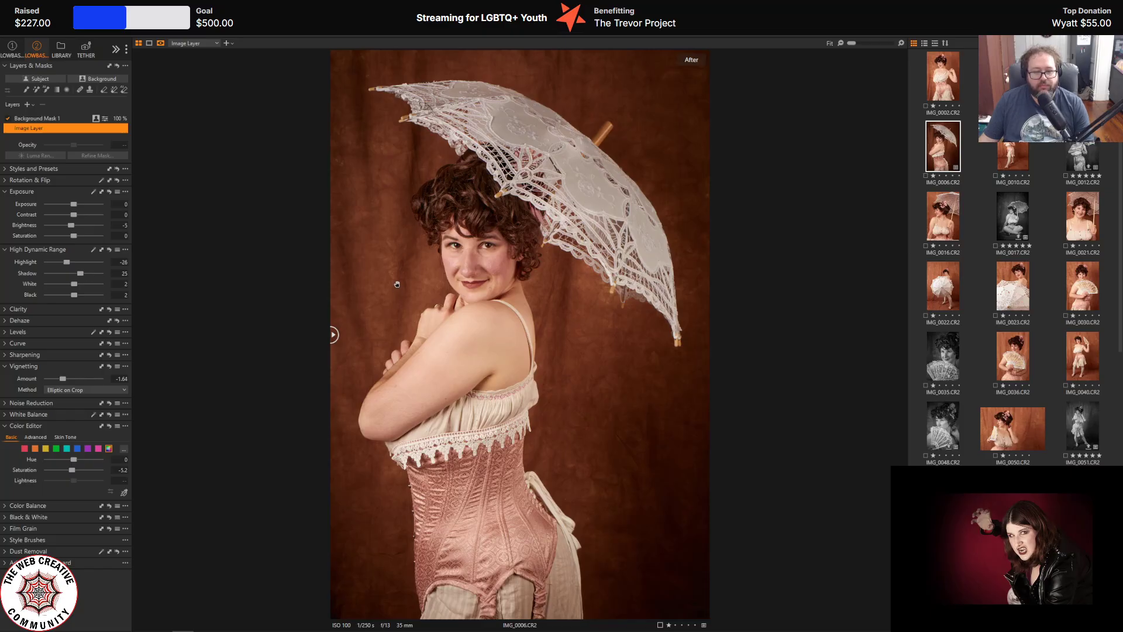
- Compare the portrait before and after the edits, and export the color version as an 8-bit Adobe RGB TIFF named 06
{"action": "left_click", "coordinate": [333, 335]}
{"action": "left_click_drag", "start_coordinate": [706, 334], "coordinate": [262, 366]}
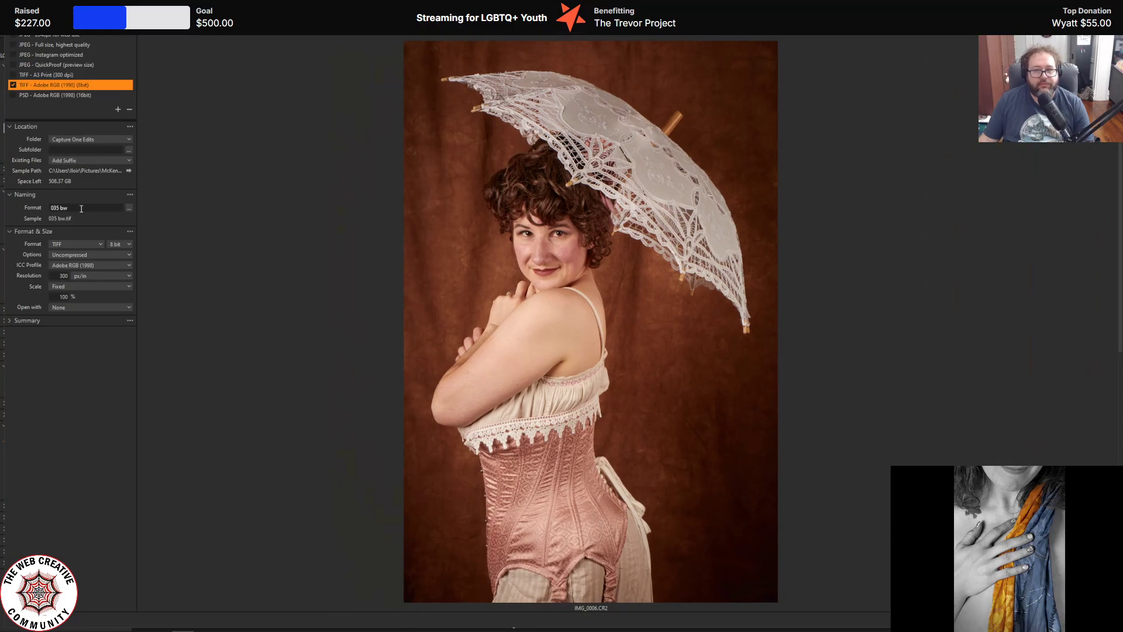
{"action": "left_click", "coordinate": [109, 204]}
{"action": "type", "text": "06"}
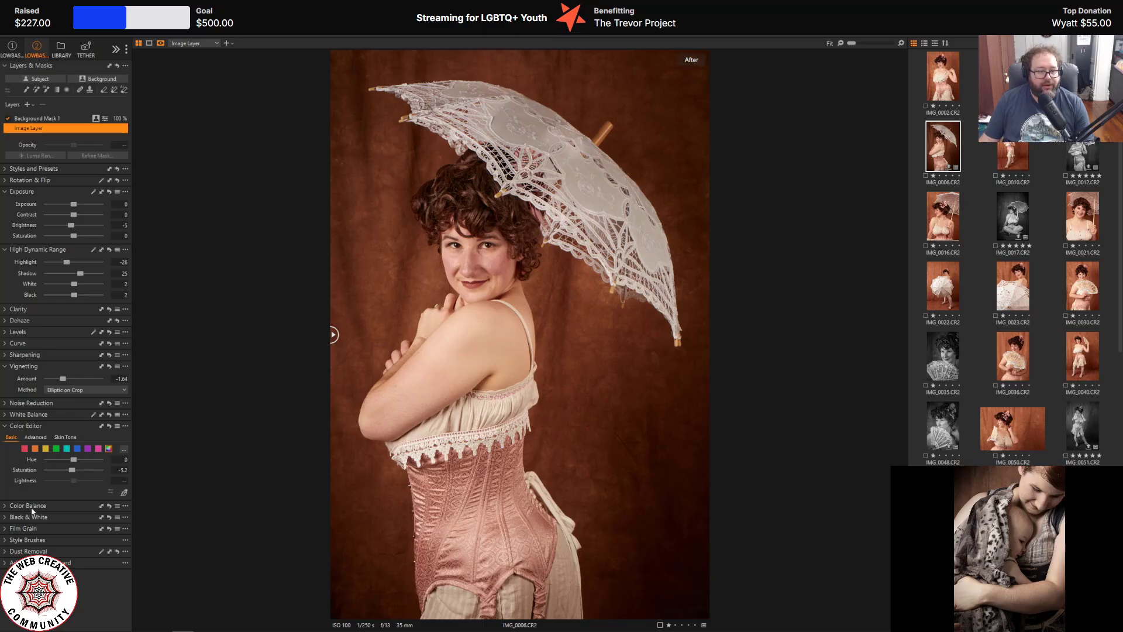
- Convert the portrait to black and white with Red sensitivity at -41, Yellow at 61 and Magenta at 0
{"action": "left_click", "coordinate": [10, 518]}
{"action": "left_click", "coordinate": [47, 449]}
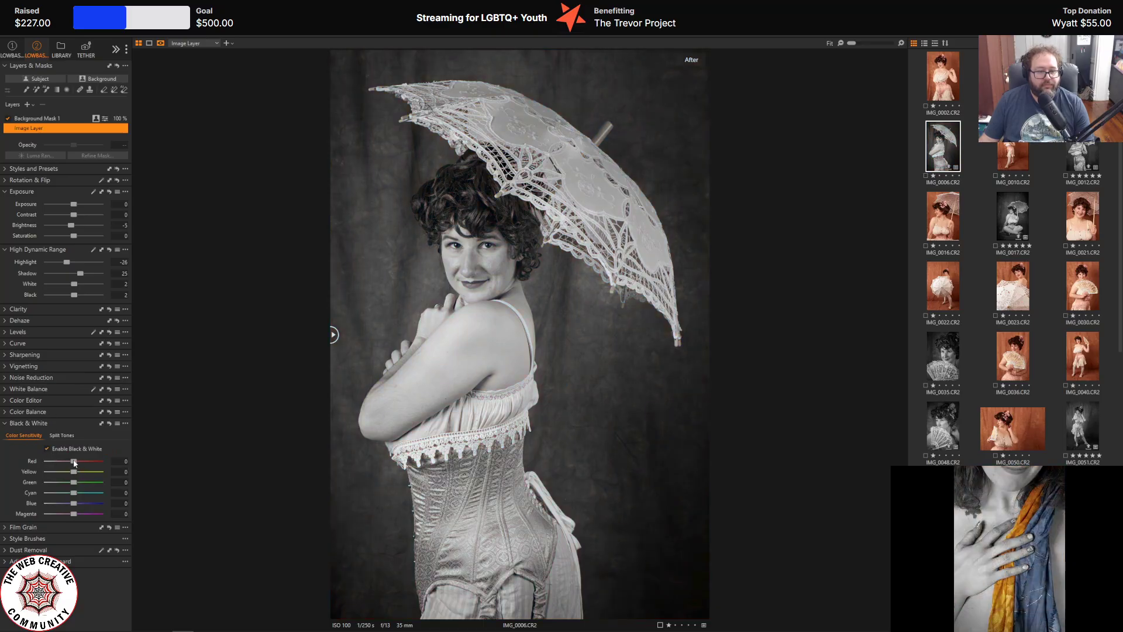
{"action": "left_click_drag", "start_coordinate": [73, 461], "coordinate": [90, 476]}
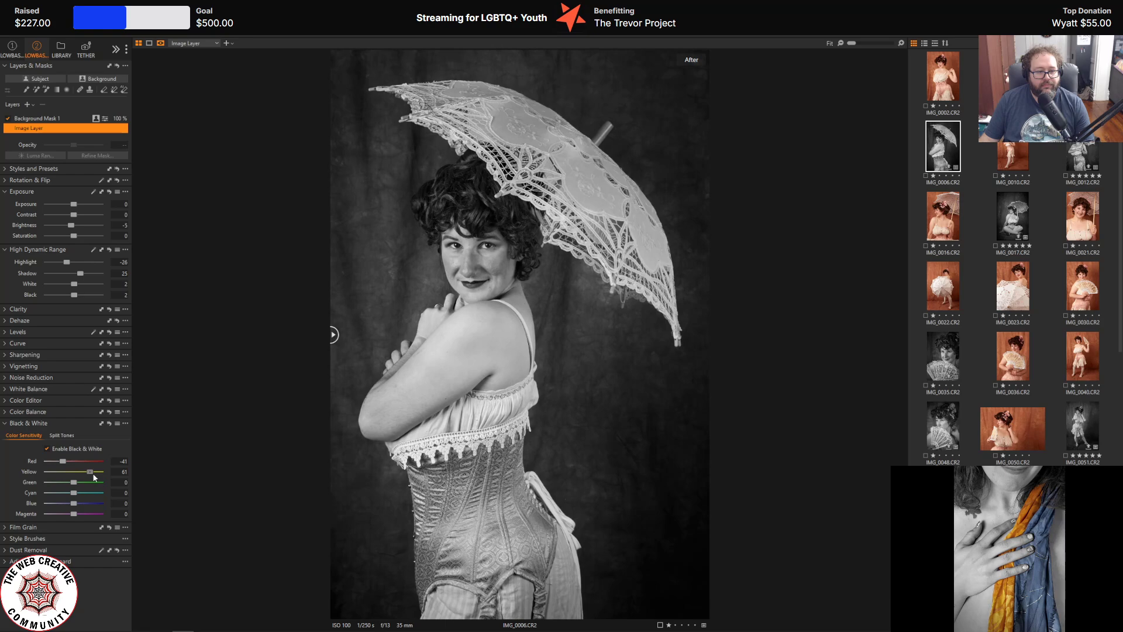
{"action": "left_click_drag", "start_coordinate": [74, 513], "coordinate": [120, 525]}
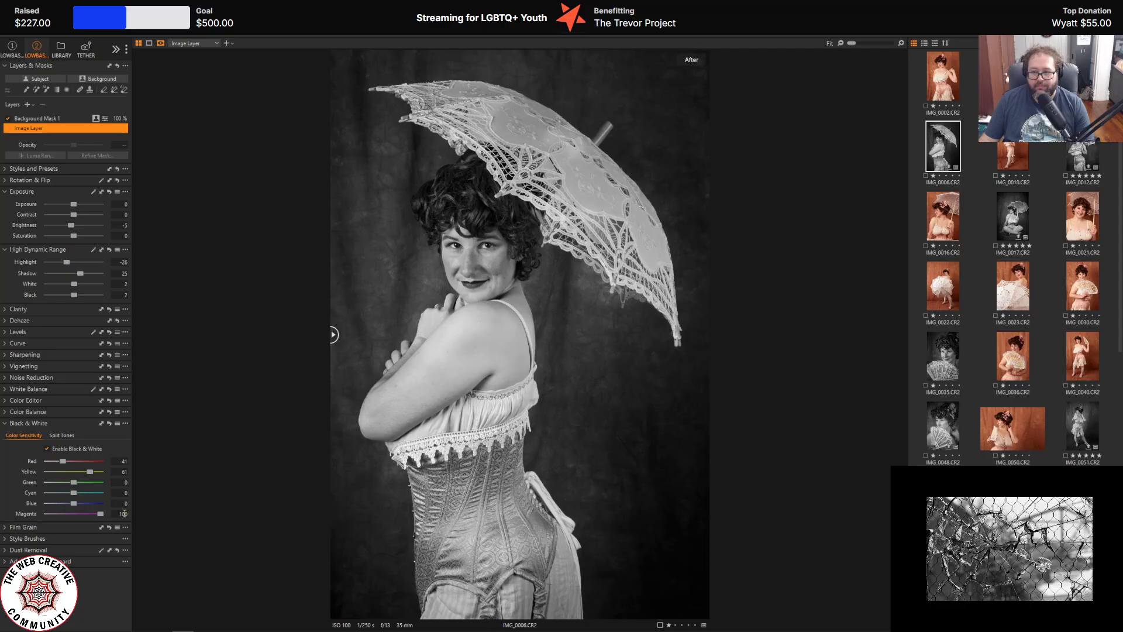
{"action": "double_click", "coordinate": [125, 513]}
{"action": "type", "text": "0"}
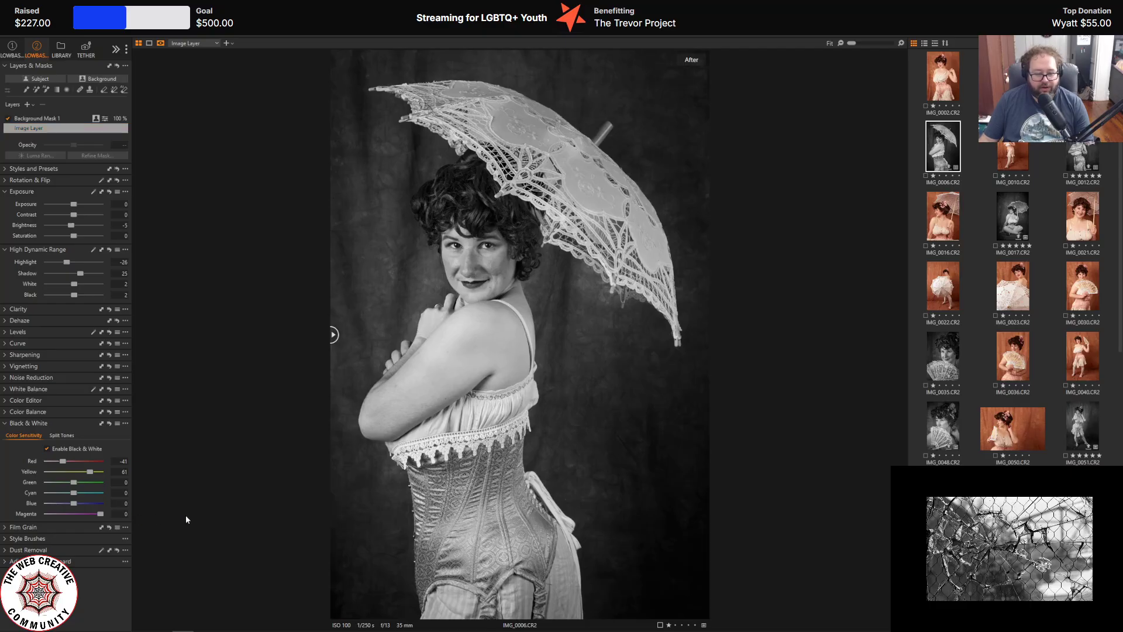
{"action": "key", "text": "Return"}
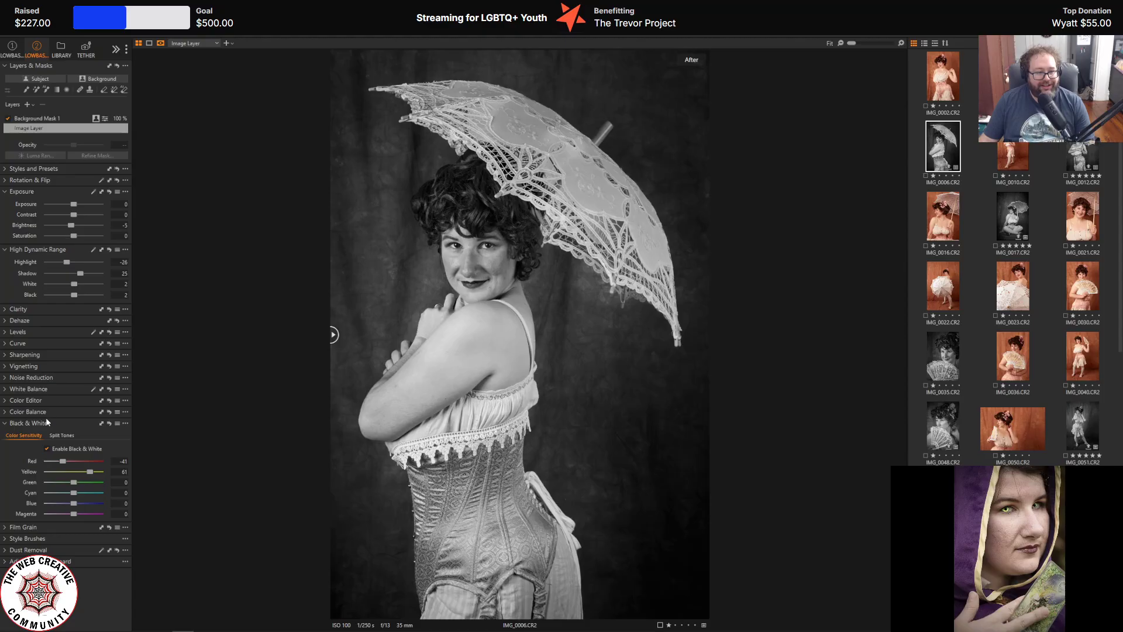
- Set vignetting to -2.43 and High Dynamic Range Shadow to 38, and export the black-and-white portrait as a TIFF named 06 bw
{"action": "left_click", "coordinate": [5, 367]}
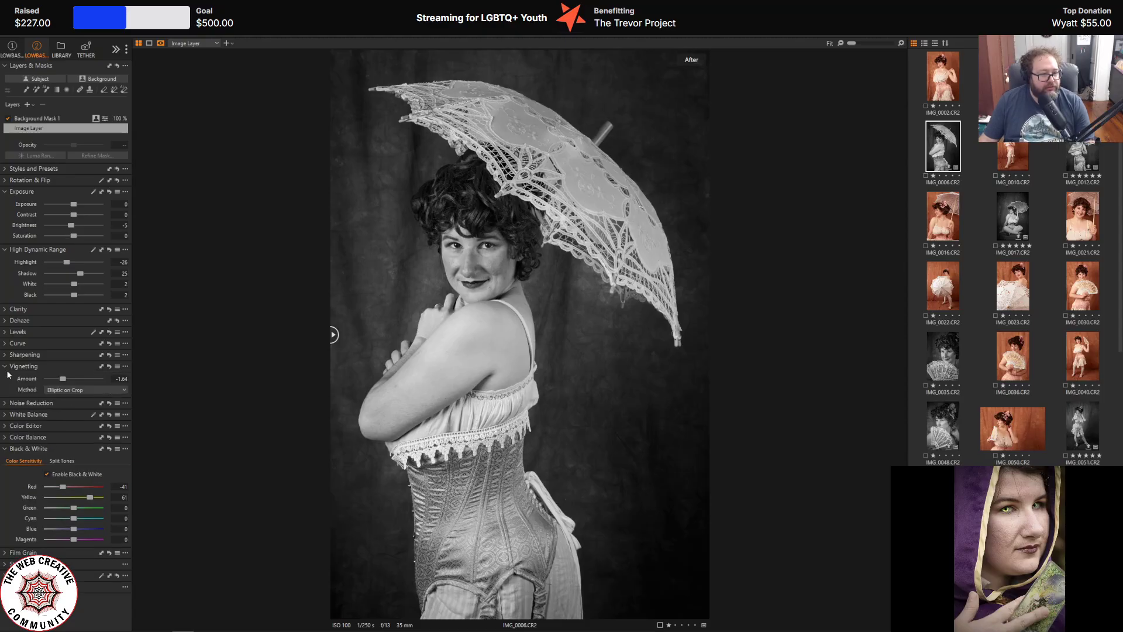
{"action": "left_click_drag", "start_coordinate": [62, 378], "coordinate": [55, 379]}
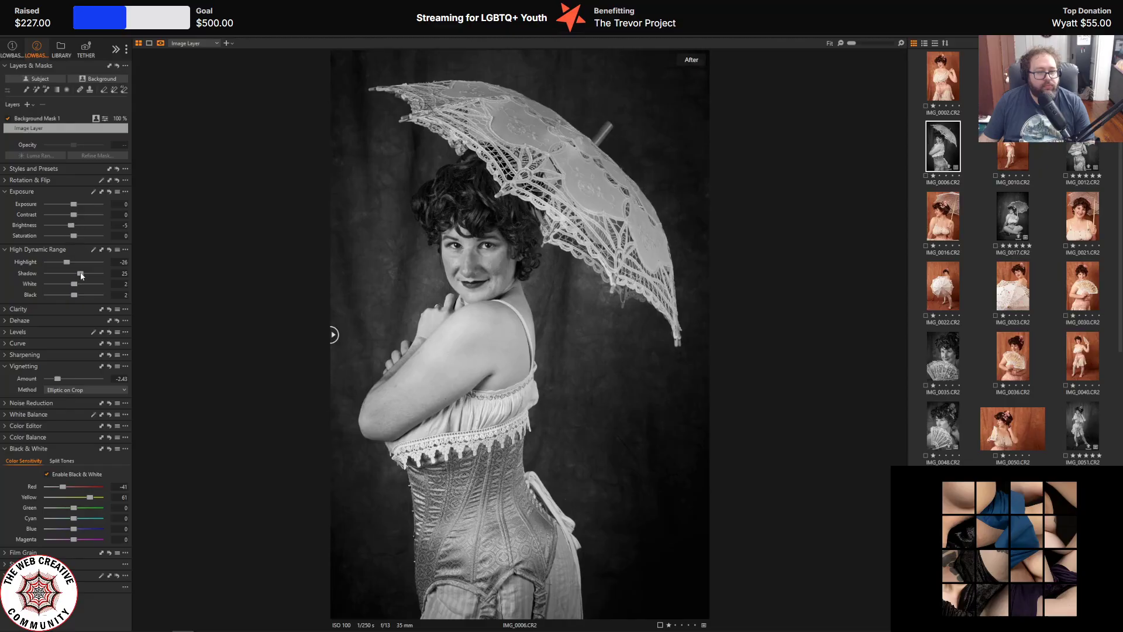
{"action": "left_click_drag", "start_coordinate": [81, 273], "coordinate": [87, 273]}
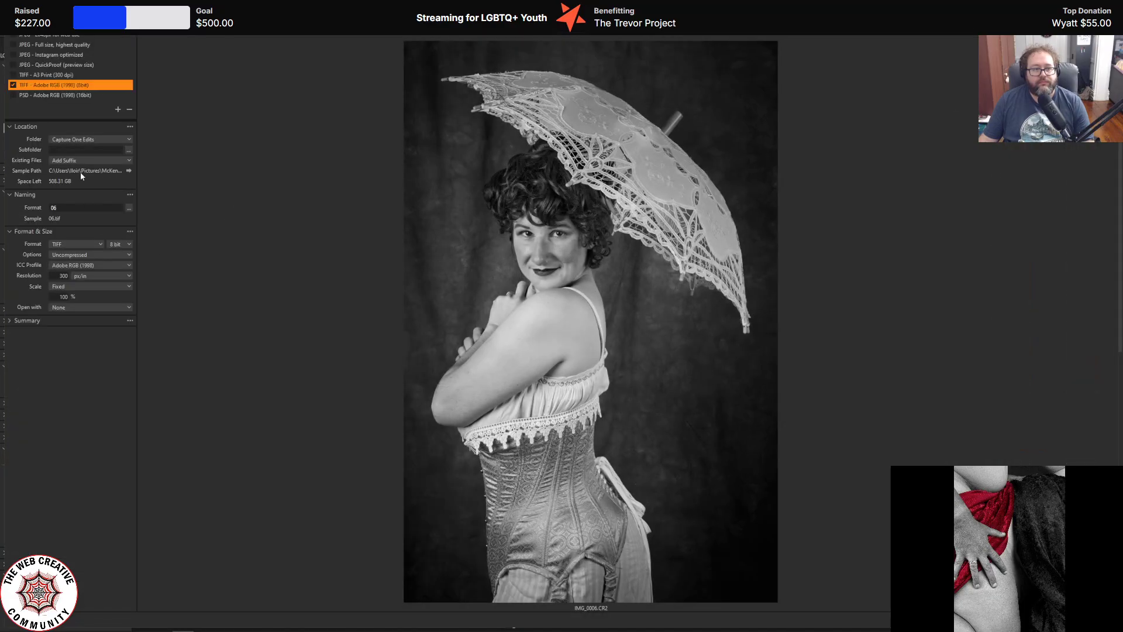
{"action": "type", "text": "bw"}
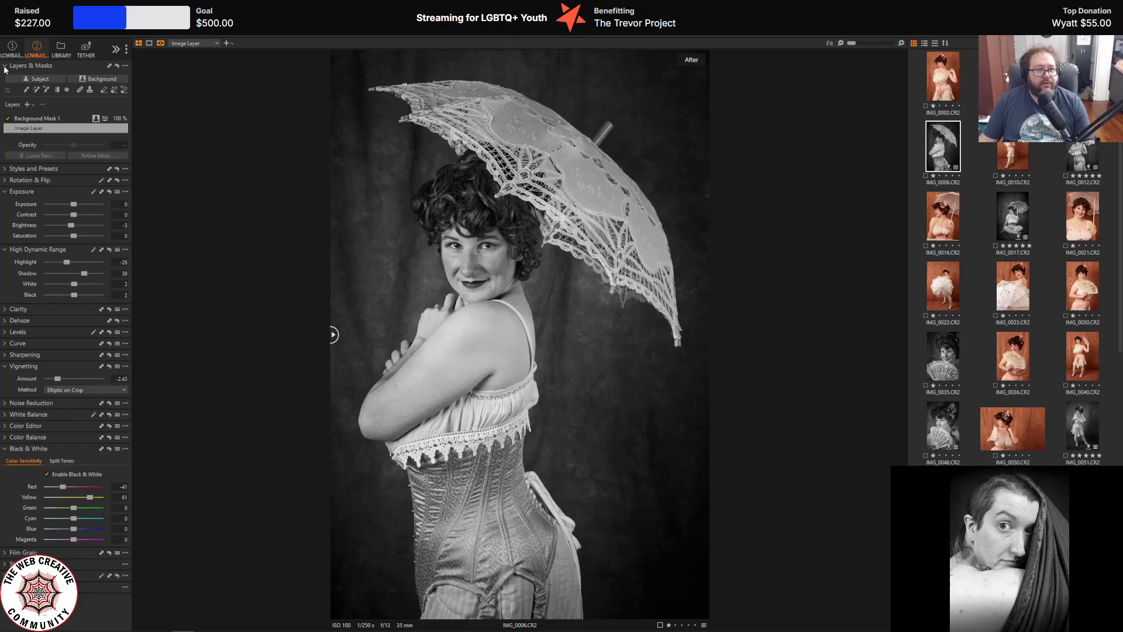
- Apply the Toning - Sepia 3 preset to the portrait and export it as a TIFF named 06 sepia
{"action": "left_click", "coordinate": [5, 169]}
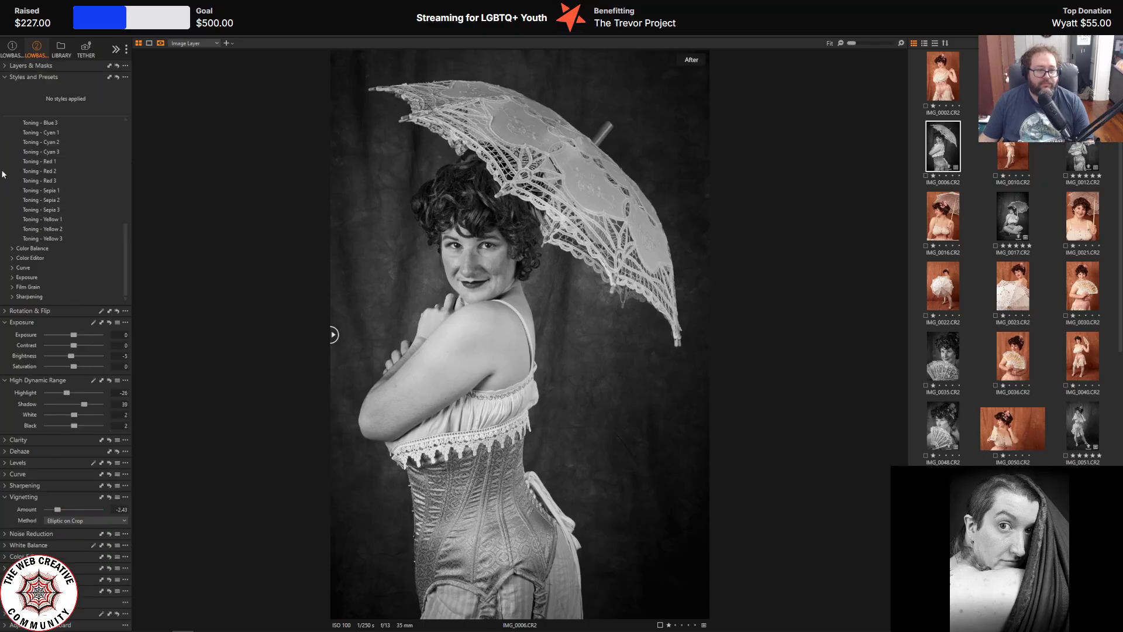
{"action": "left_click", "coordinate": [76, 210]}
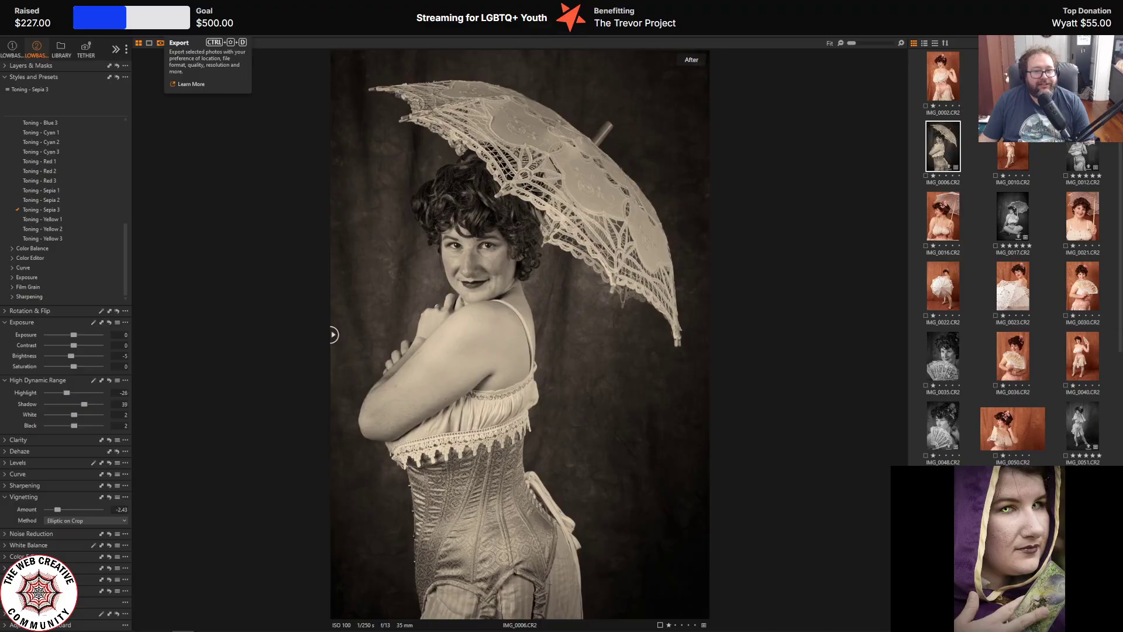
{"action": "left_click", "coordinate": [160, 42]}
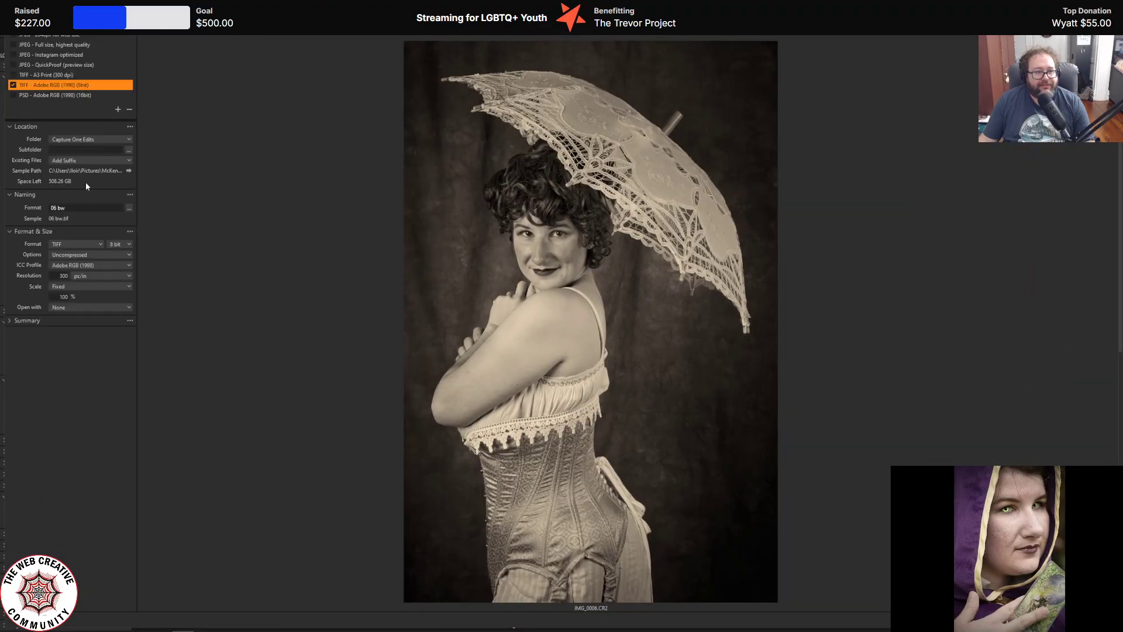
{"action": "left_click", "coordinate": [88, 207]}
{"action": "key", "text": "BackSpace"}
{"action": "key", "text": "BackSpace"}
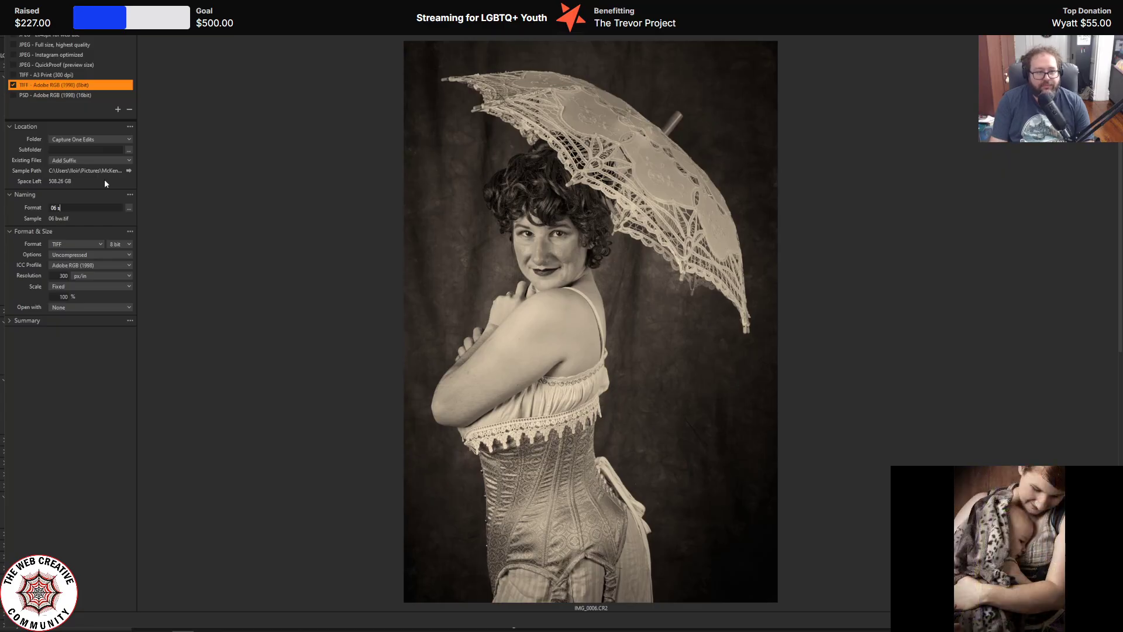
{"action": "type", "text": "sepia"}
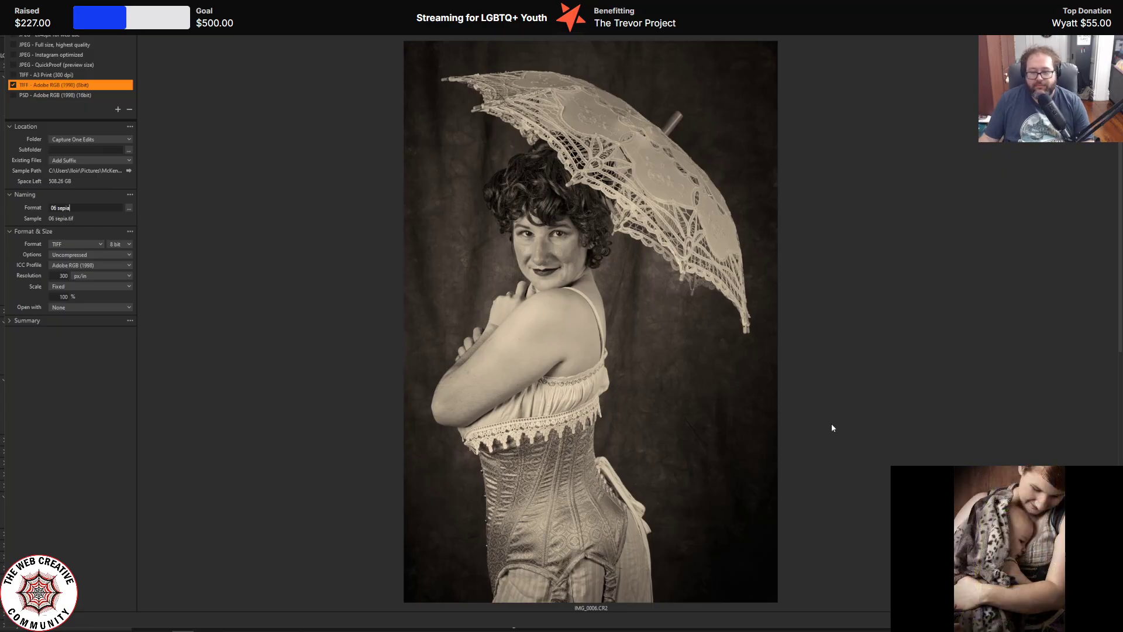
{"action": "key", "text": "Escape"}
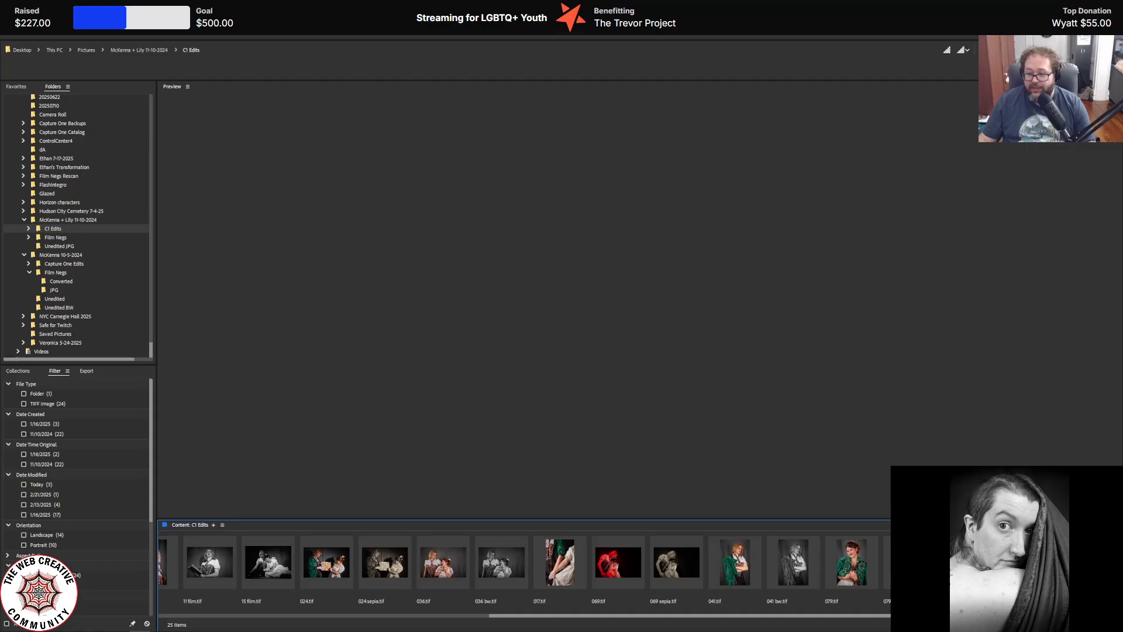
- Switch to Adobe Bridge and preview the first three images of the 11-10-2024 shoot's C1 Edits folder side by side
{"action": "key", "text": "Right"}
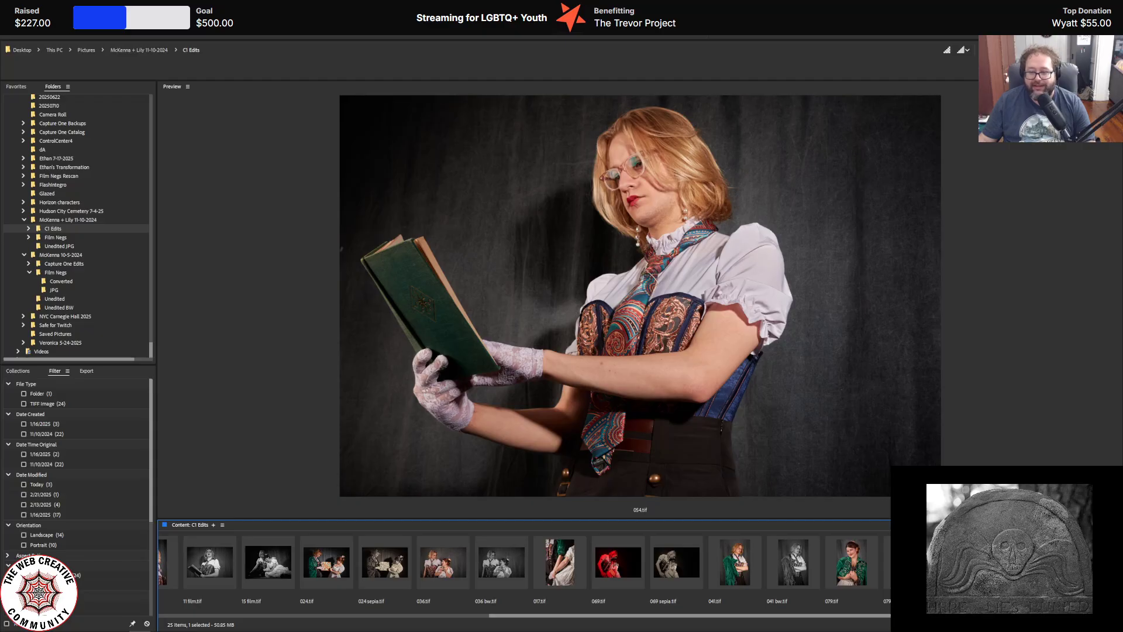
{"action": "key", "text": "shift+Right"}
{"action": "key", "text": "shift+Right"}
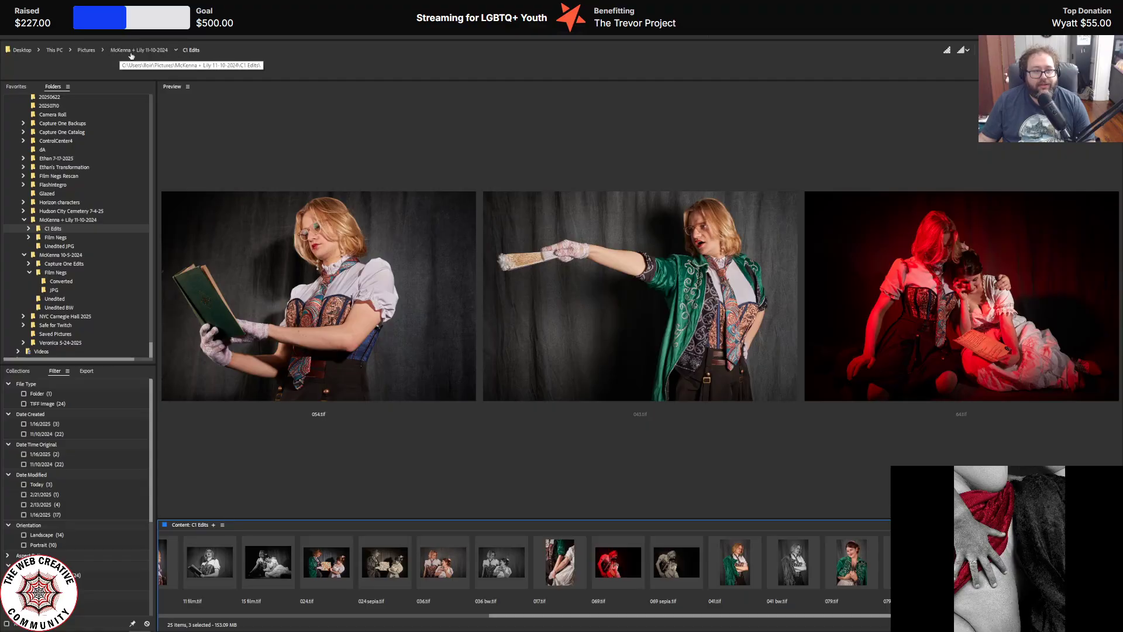
- Open the Capture One Edits folder of the 10-5-2024 shoot and bring its most recent exports into view
{"action": "left_click", "coordinate": [91, 51]}
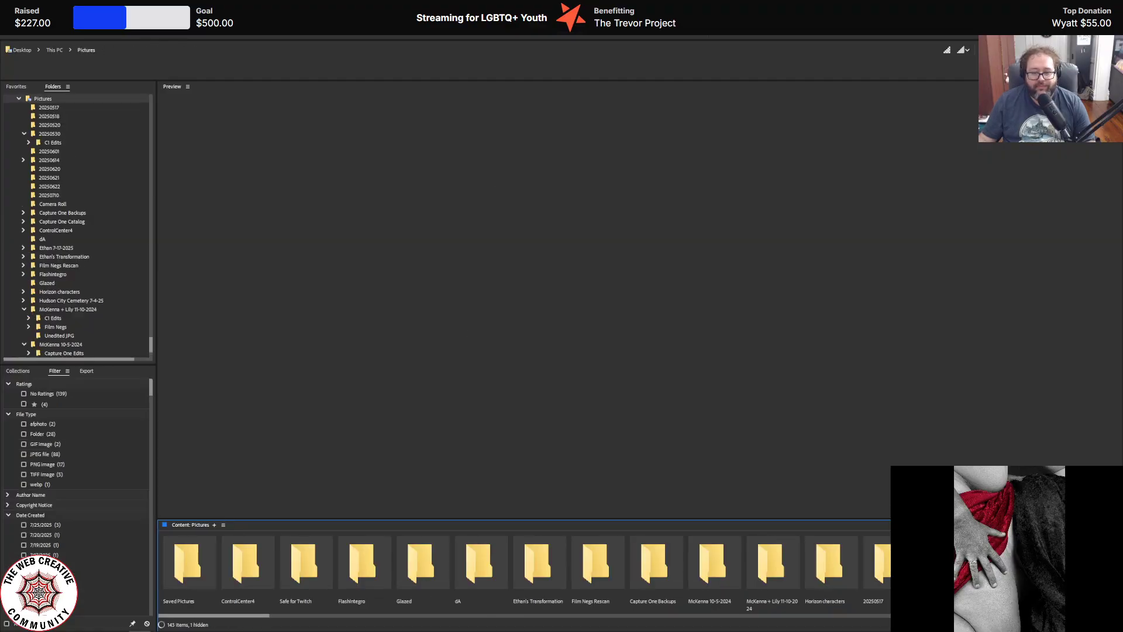
{"action": "double_click", "coordinate": [719, 568]}
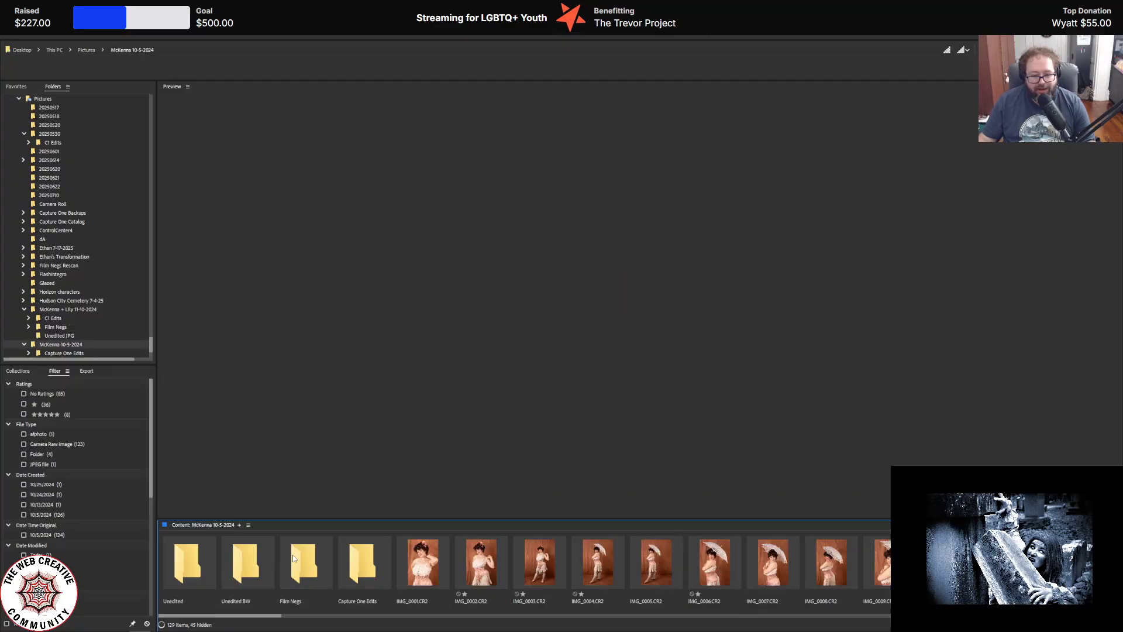
{"action": "double_click", "coordinate": [358, 561]}
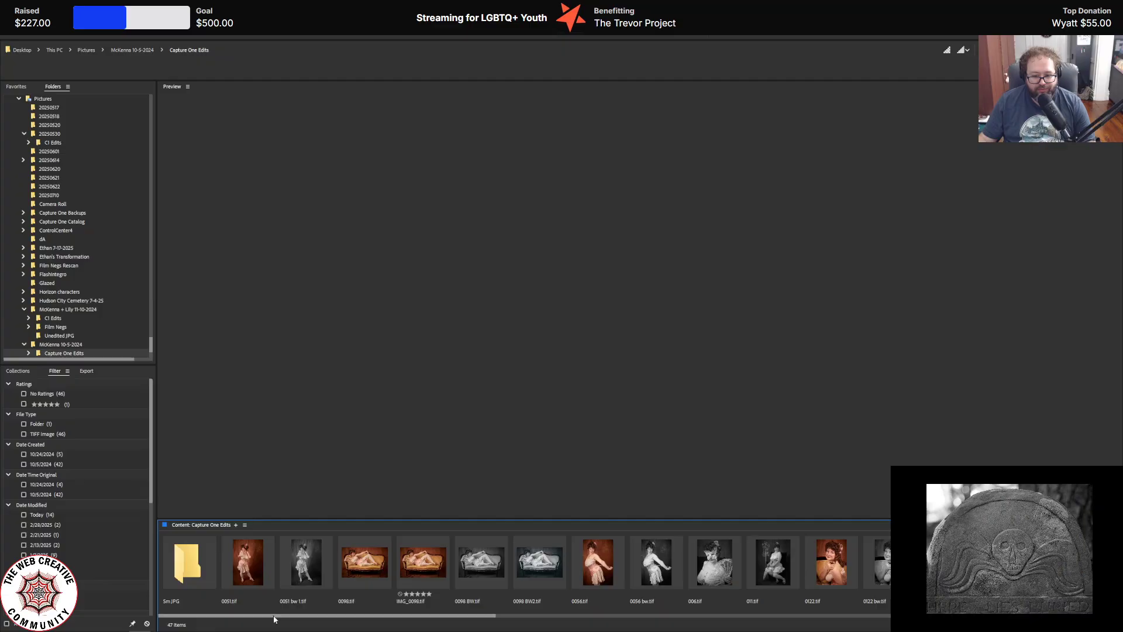
{"action": "left_click_drag", "start_coordinate": [273, 619], "coordinate": [907, 618]}
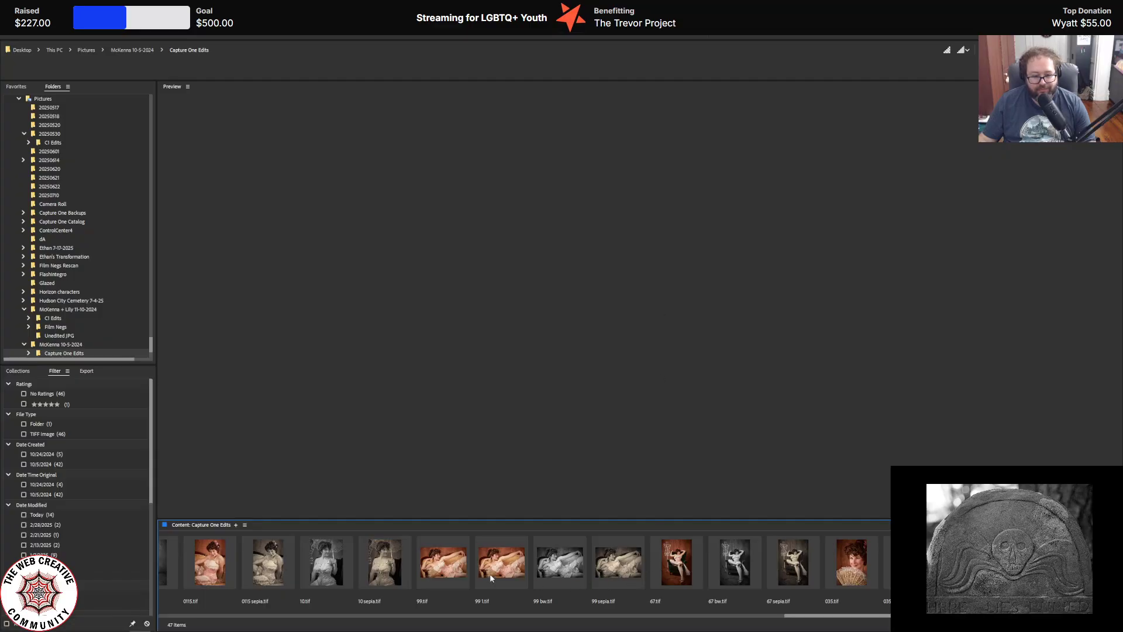
- Compare 10.tif with 10 sepia.tif, and the color, black-and-white and sepia versions of the reclining portrait 99 1.tif
{"action": "left_click", "coordinate": [321, 559]}
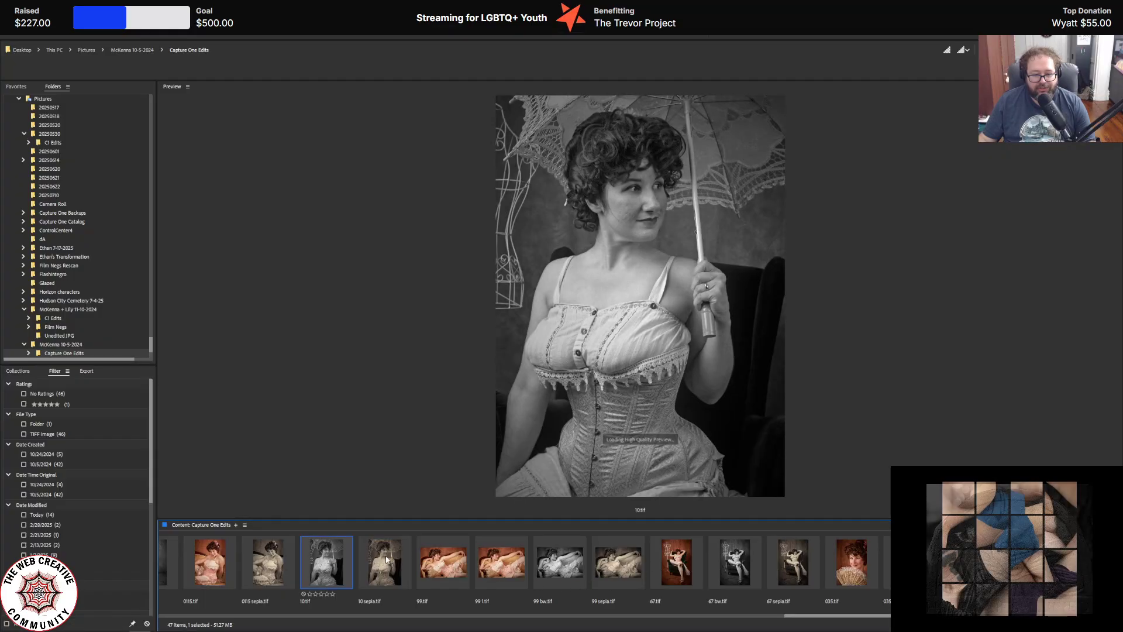
{"action": "left_click", "coordinate": [384, 560], "text": "ctrl"}
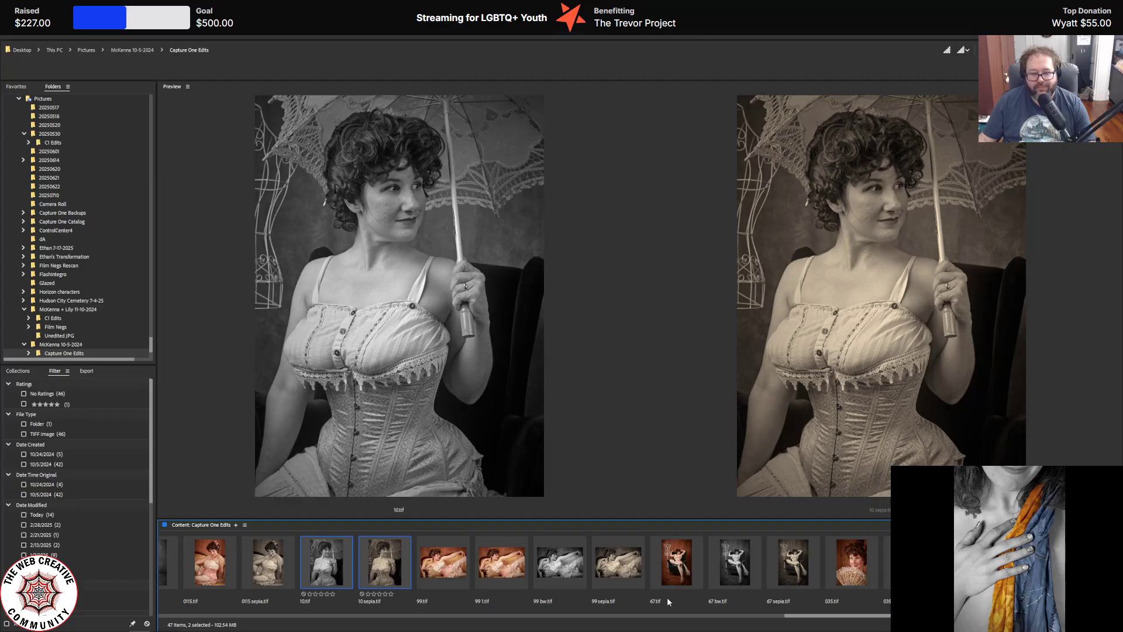
{"action": "left_click", "coordinate": [493, 567]}
{"action": "left_click", "coordinate": [565, 569], "text": "shift"}
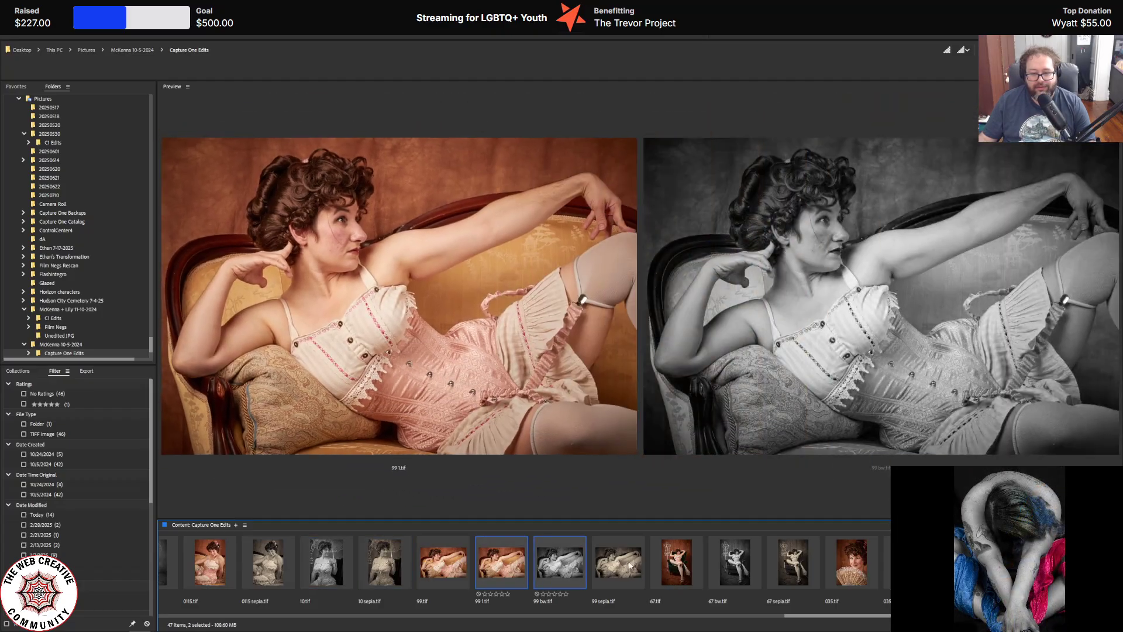
{"action": "left_click", "coordinate": [630, 565], "text": "shift"}
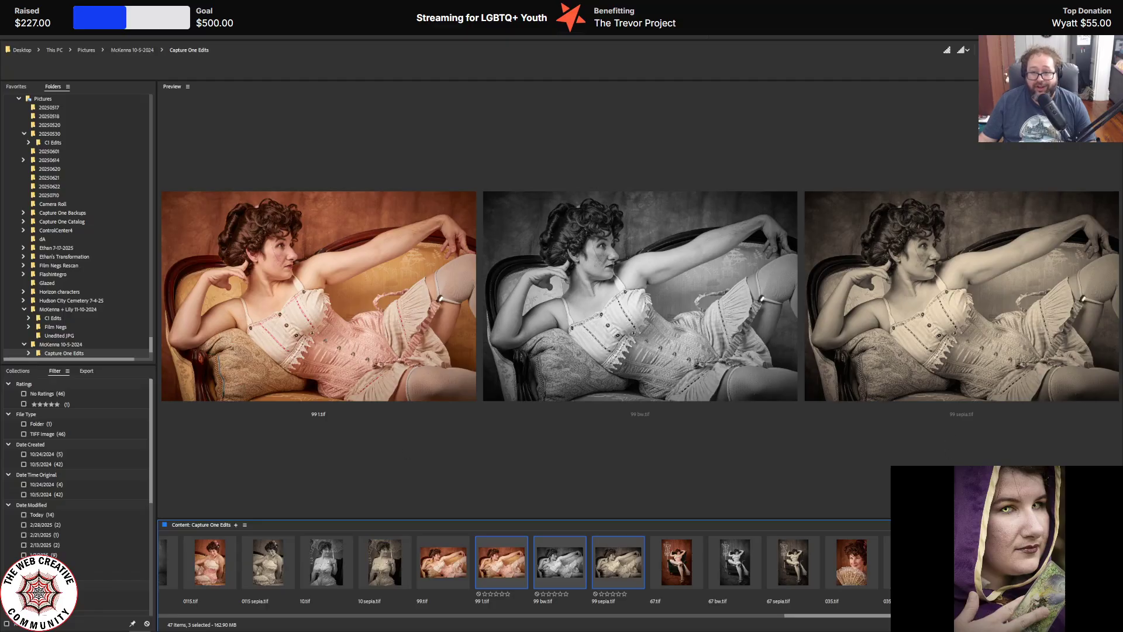
- Compare the exported versions of the armchair portrait 67, the fan portrait 035 and the parasol portrait 06 side by side
{"action": "left_click", "coordinate": [683, 560]}
{"action": "left_click", "coordinate": [800, 559], "text": "shift"}
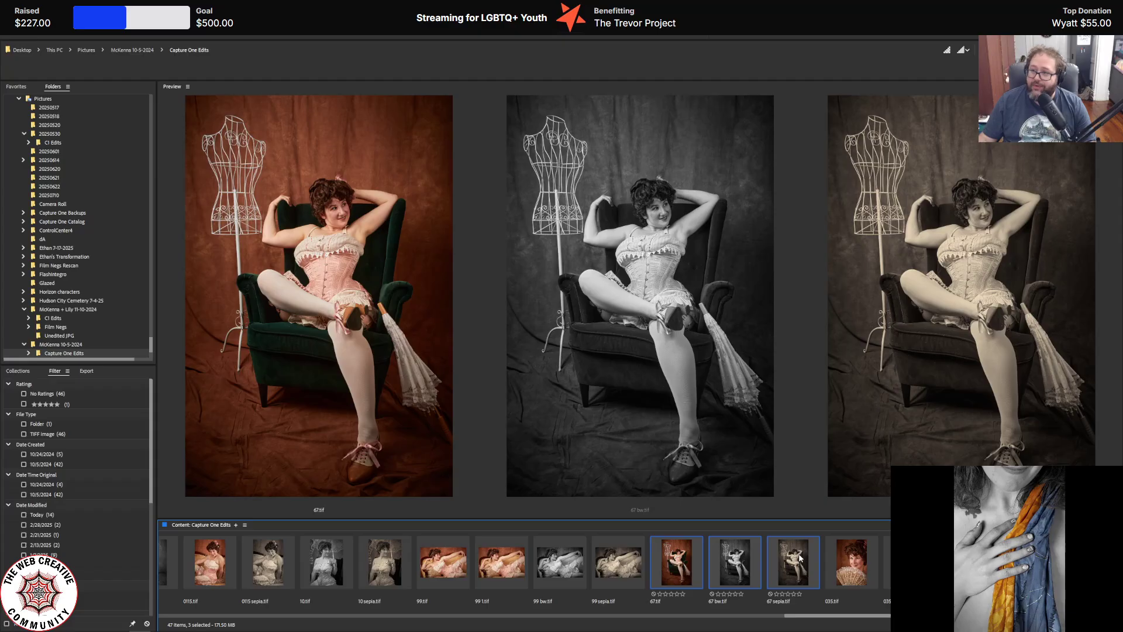
{"action": "left_click", "coordinate": [858, 566]}
{"action": "left_click", "coordinate": [886, 562], "text": "ctrl"}
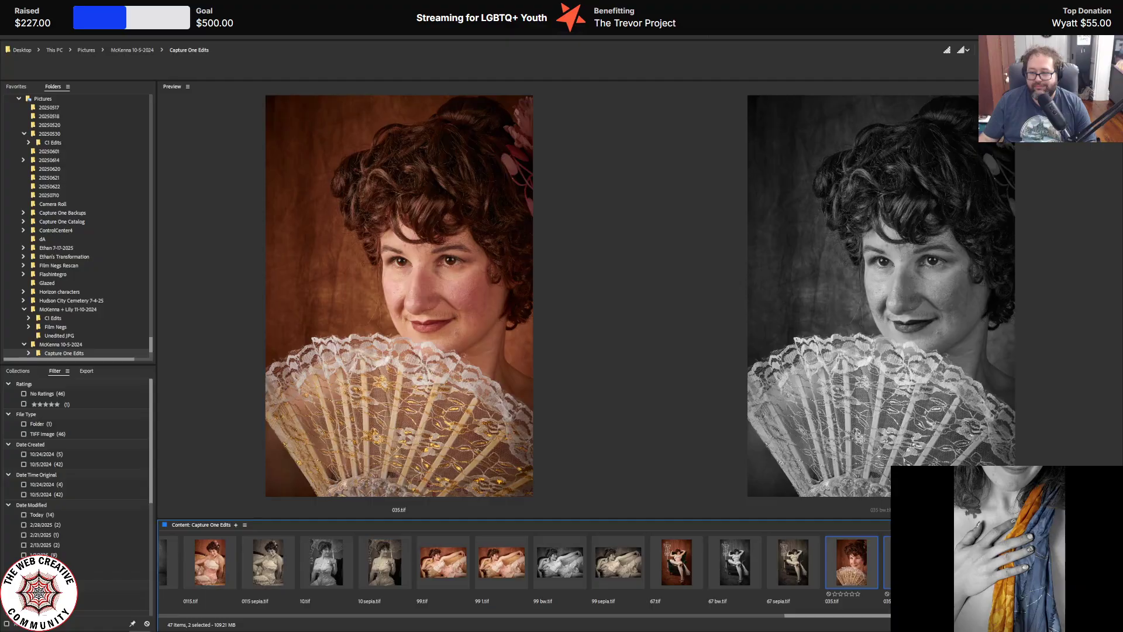
{"action": "left_click", "coordinate": [968, 561]}
{"action": "left_click", "coordinate": [1086, 562], "text": "shift"}
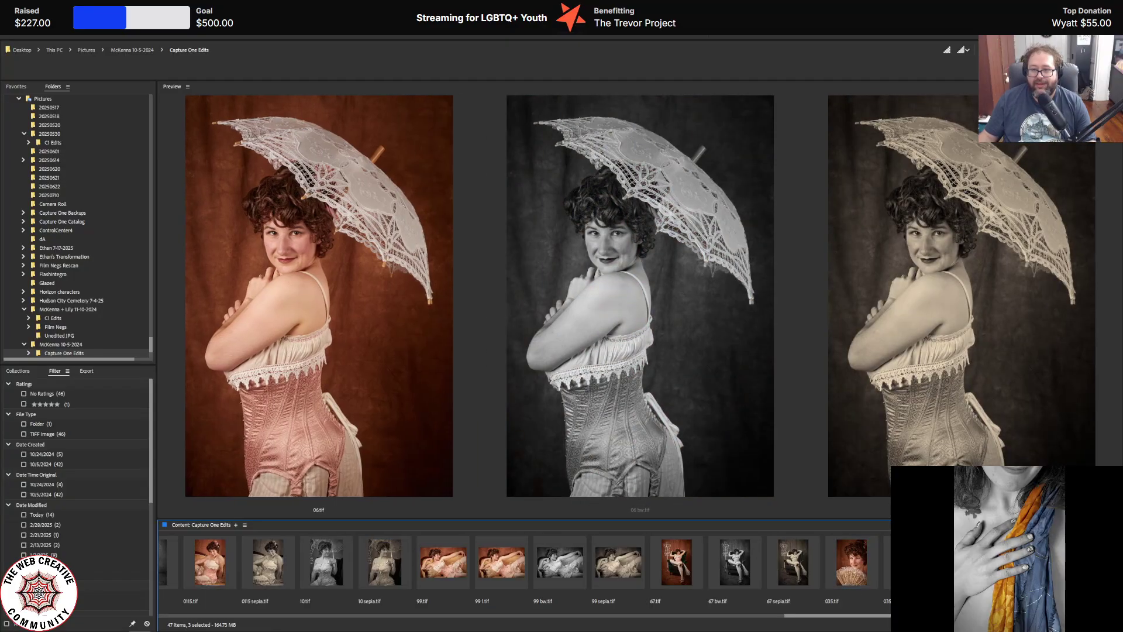